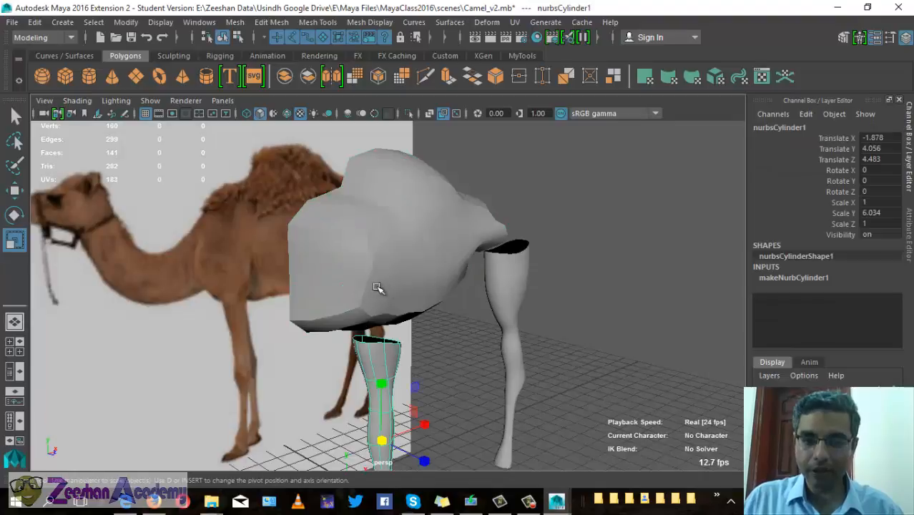
pyautogui.keyDown('alt'); pyautogui.moveTo(377, 279); pyautogui.dragTo(417, 317); pyautogui.keyUp('alt')
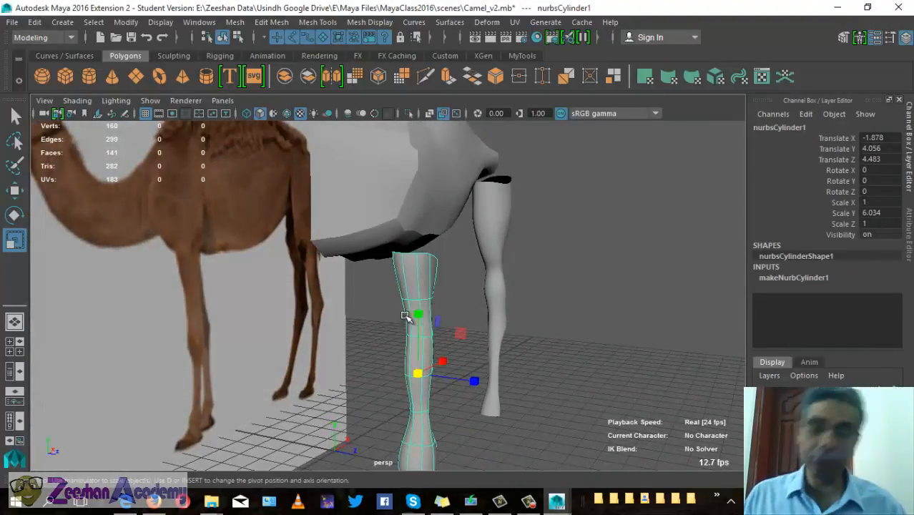
pyautogui.moveTo(424, 289); pyautogui.dragTo(426, 192, button='right')
pyautogui.moveTo(422, 153); pyautogui.dragTo(425, 168, button='right')
pyautogui.click(426, 175)
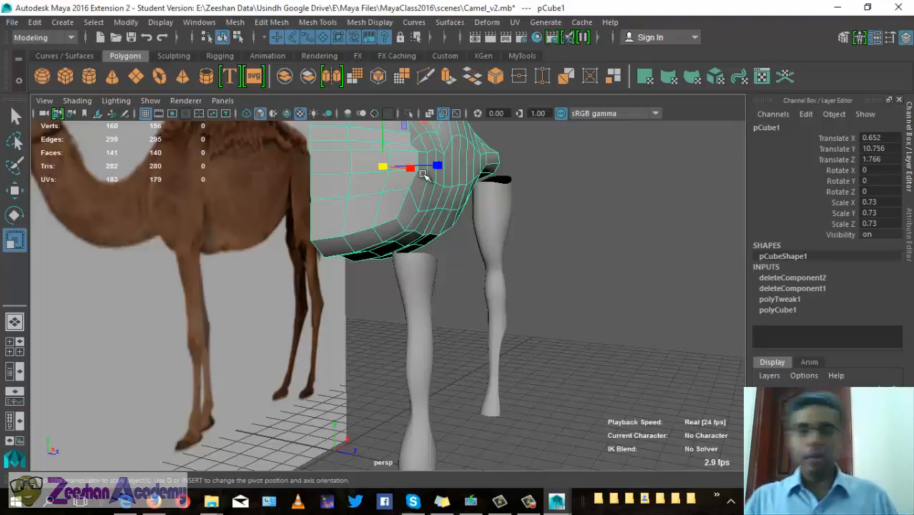
pyautogui.click(468, 289)
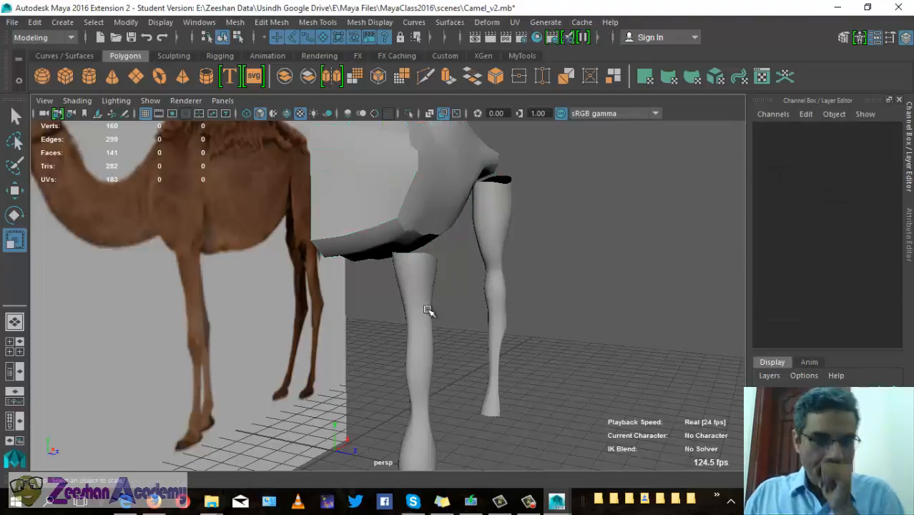
# Select the front leg's NURBS cylinder and open the options for converting NURBS to polygons
pyautogui.click(428, 309)
pyautogui.click(127, 23)
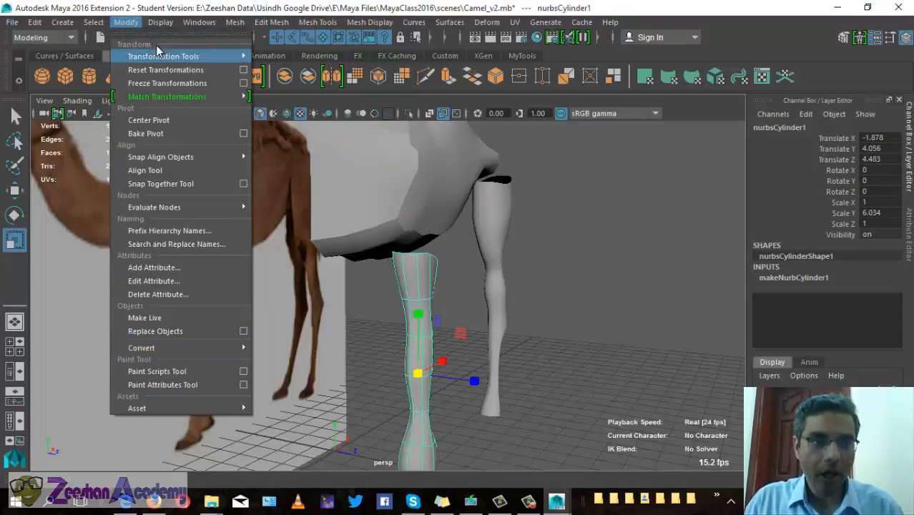
pyautogui.moveTo(156, 348)
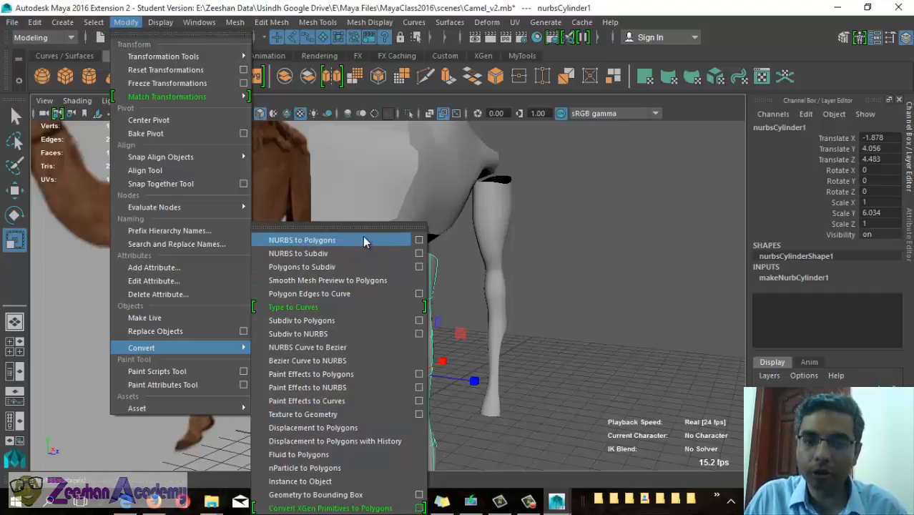
pyautogui.click(419, 240)
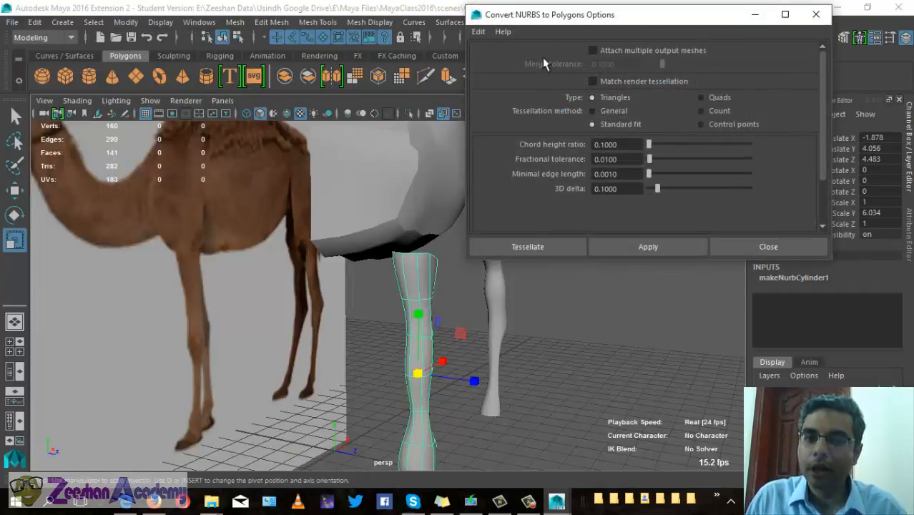
pyautogui.moveTo(587, 26); pyautogui.dragTo(610, 47)
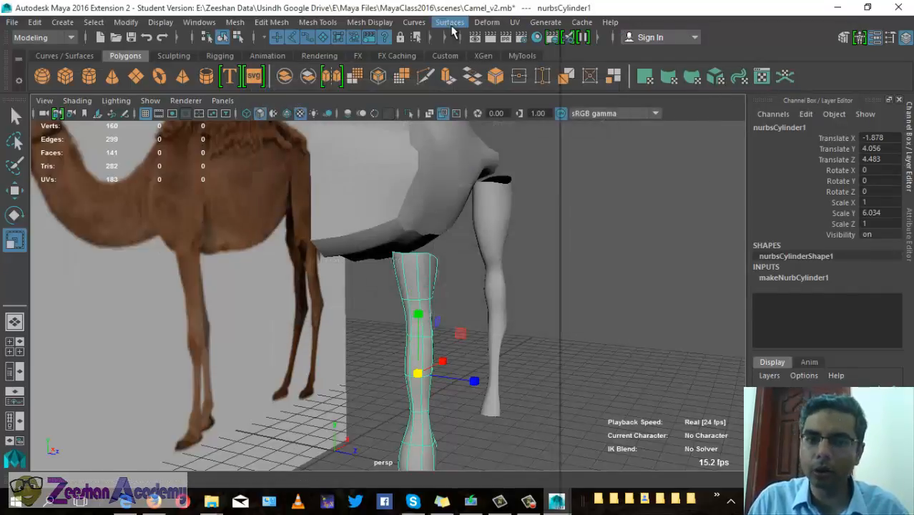
pyautogui.click(449, 22)
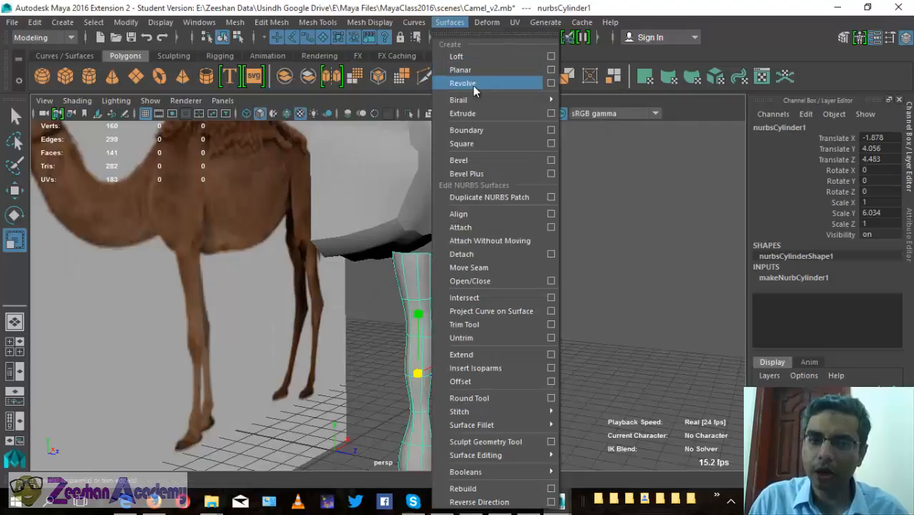
pyautogui.click(400, 288)
pyautogui.click(126, 23)
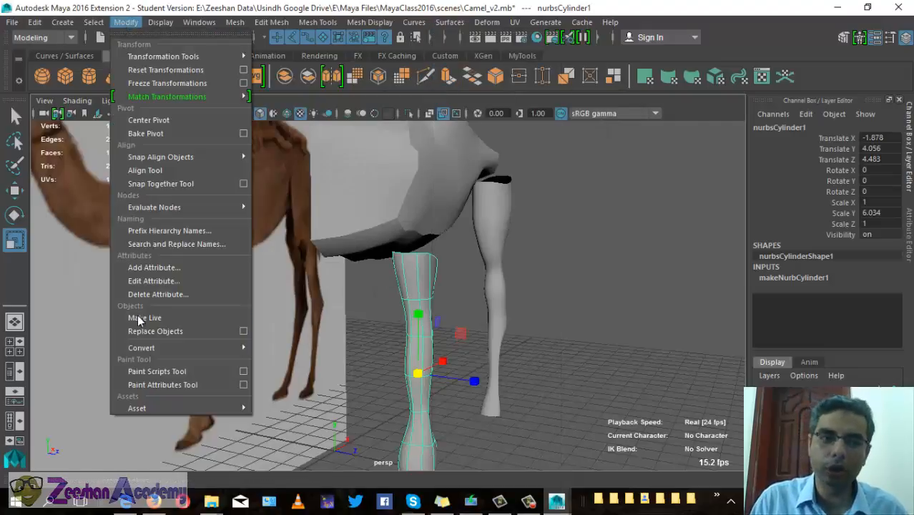
pyautogui.moveTo(143, 347)
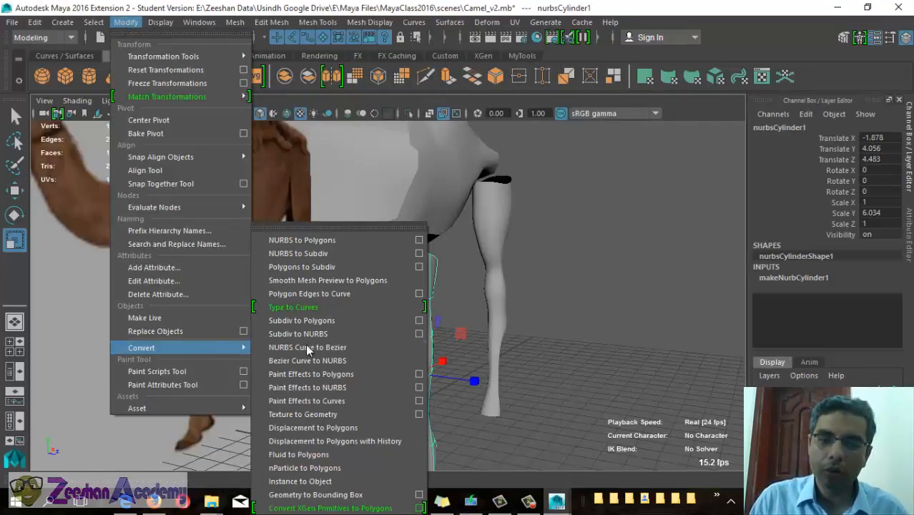
pyautogui.click(418, 241)
pyautogui.moveTo(424, 91); pyautogui.dragTo(698, 86)
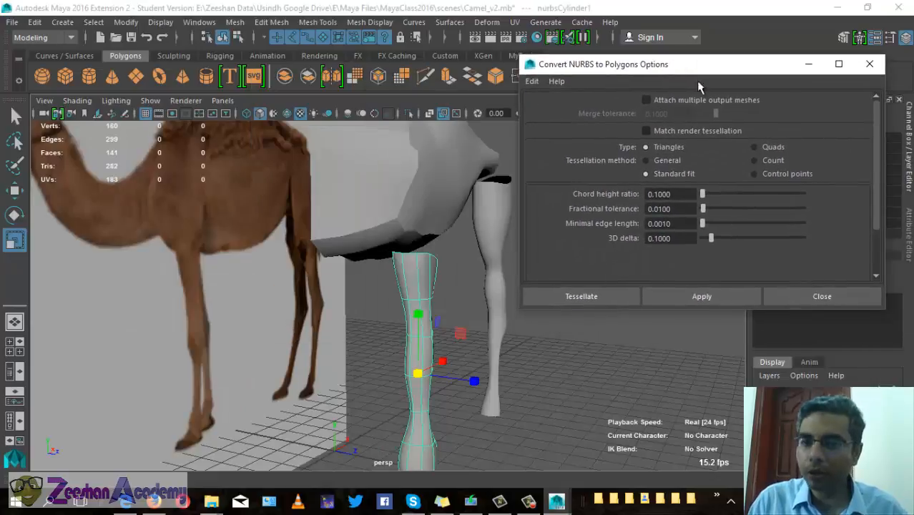
# Convert the NURBS front leg to polygons with type Quads and the Standard fit tessellation method
pyautogui.click(756, 146)
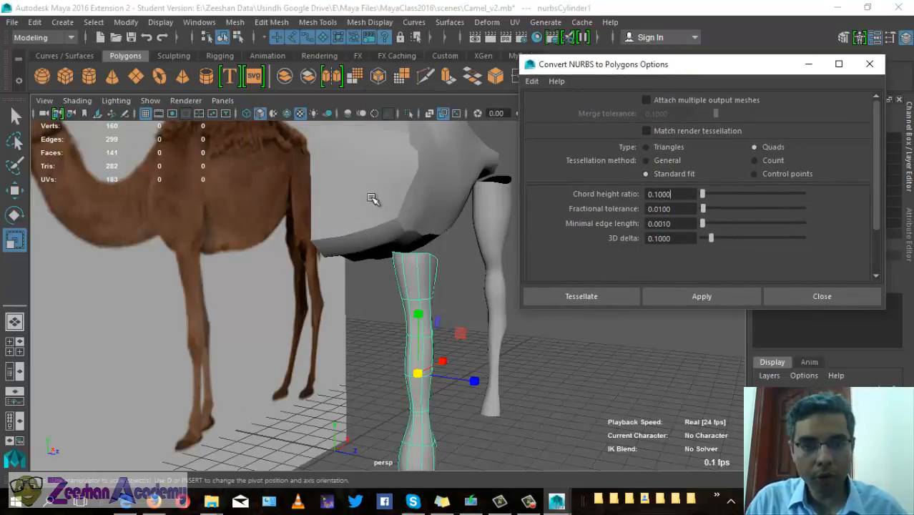
pyautogui.click(658, 161)
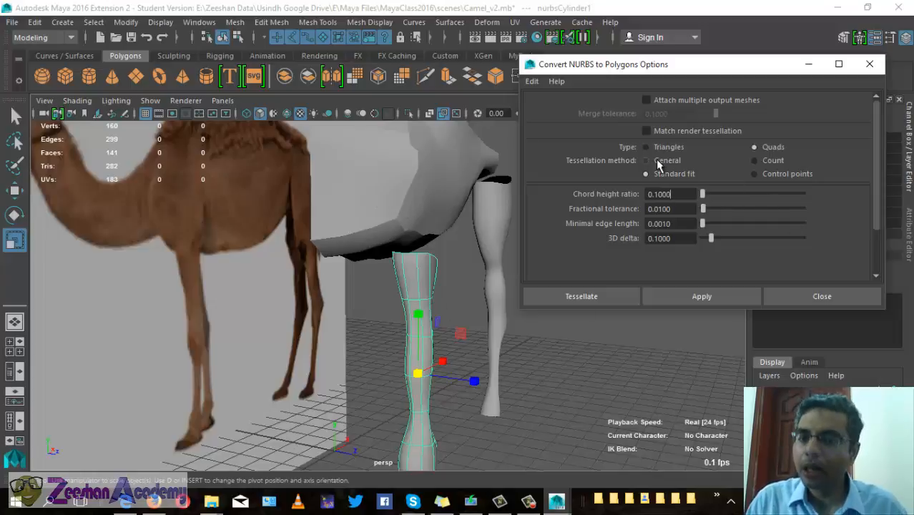
pyautogui.click(774, 161)
pyautogui.click(667, 161)
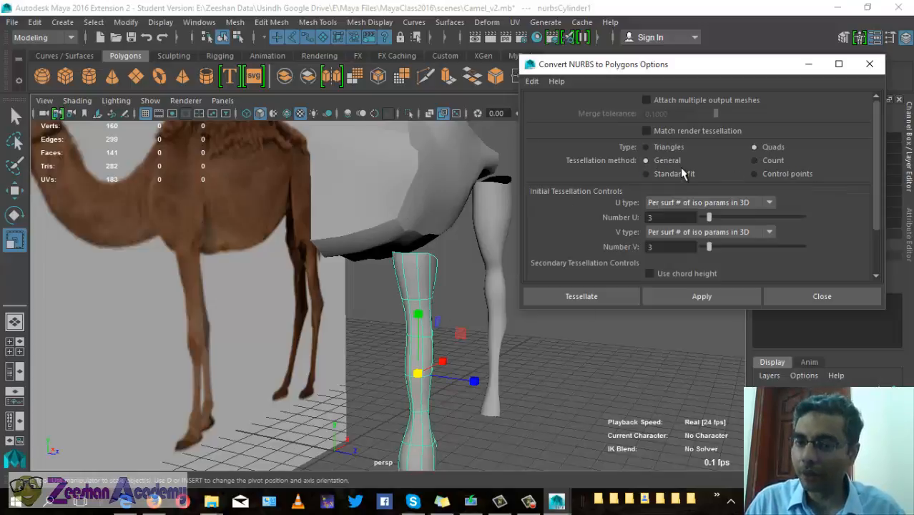
pyautogui.click(670, 176)
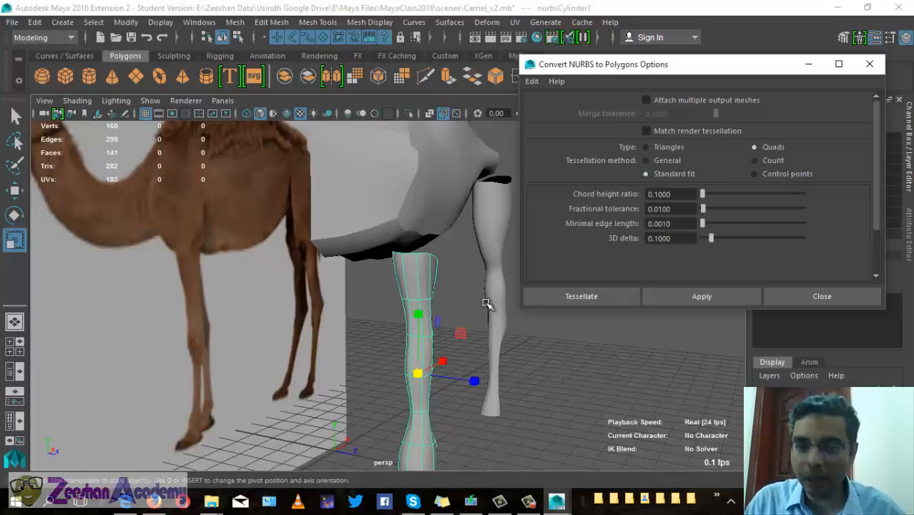
pyautogui.click(648, 311)
# Move the standard-fit polygon leg out beside the original NURBS leg
pyautogui.keyDown('alt'); pyautogui.moveTo(452, 369); pyautogui.dragTo(299, 398); pyautogui.keyUp('alt')
pyautogui.press('w')
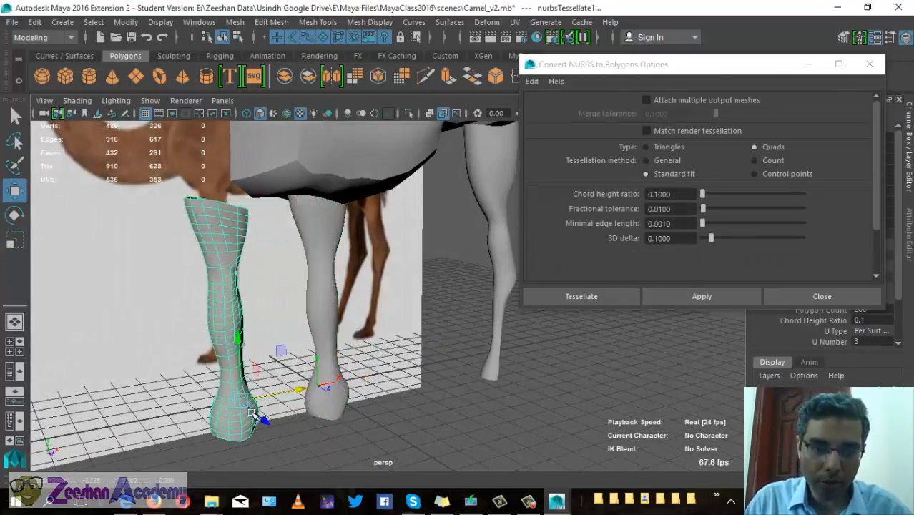
pyautogui.scroll(3, 327, 414)
pyautogui.keyDown('alt'); pyautogui.moveTo(327, 414); pyautogui.dragTo(445, 404, button='right'); pyautogui.keyUp('alt')
pyautogui.keyDown('alt'); pyautogui.moveTo(141, 226); pyautogui.dragTo(301, 271); pyautogui.keyUp('alt')
# Convert the original NURBS front leg to polygons again, using the Control points tessellation method
pyautogui.click(302, 271)
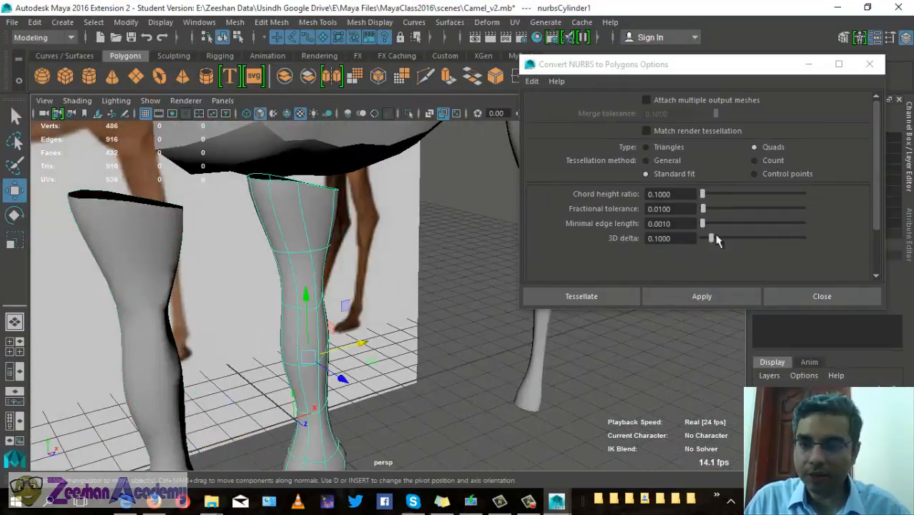
pyautogui.click(775, 160)
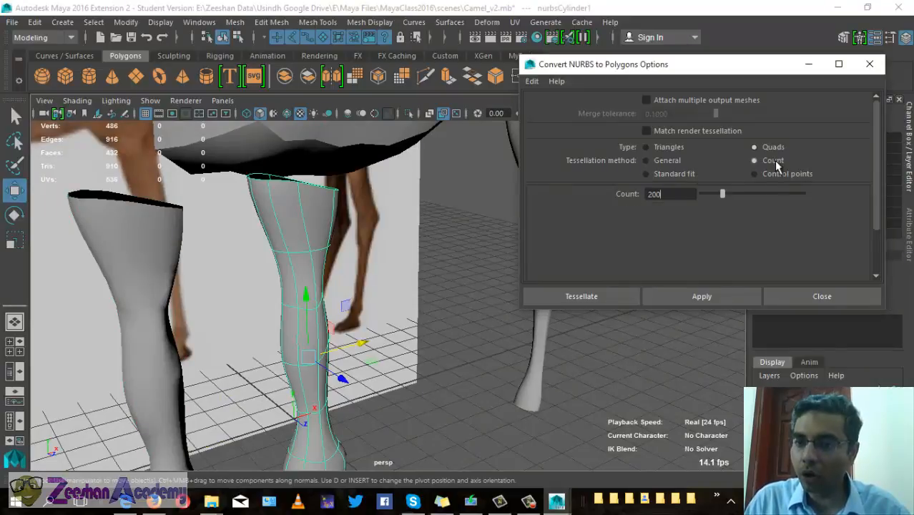
pyautogui.click(778, 175)
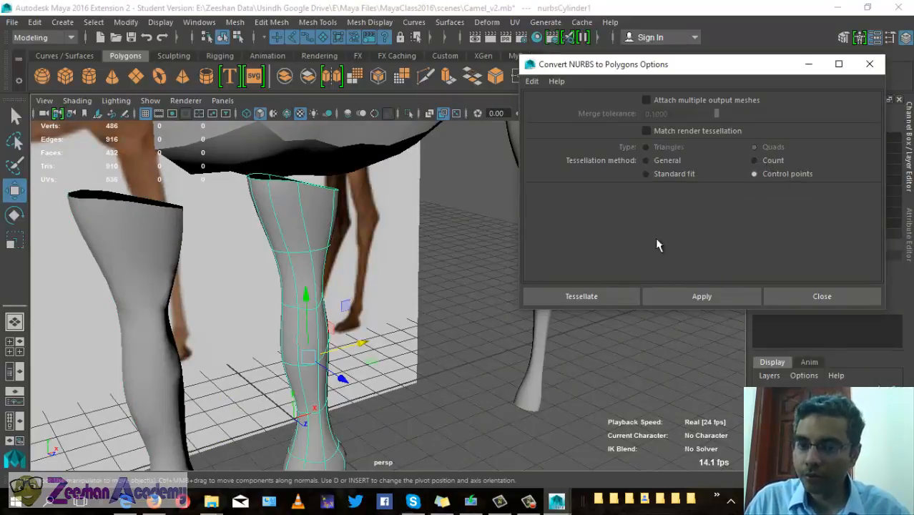
pyautogui.keyDown('alt'); pyautogui.moveTo(301, 315); pyautogui.dragTo(327, 317); pyautogui.keyUp('alt')
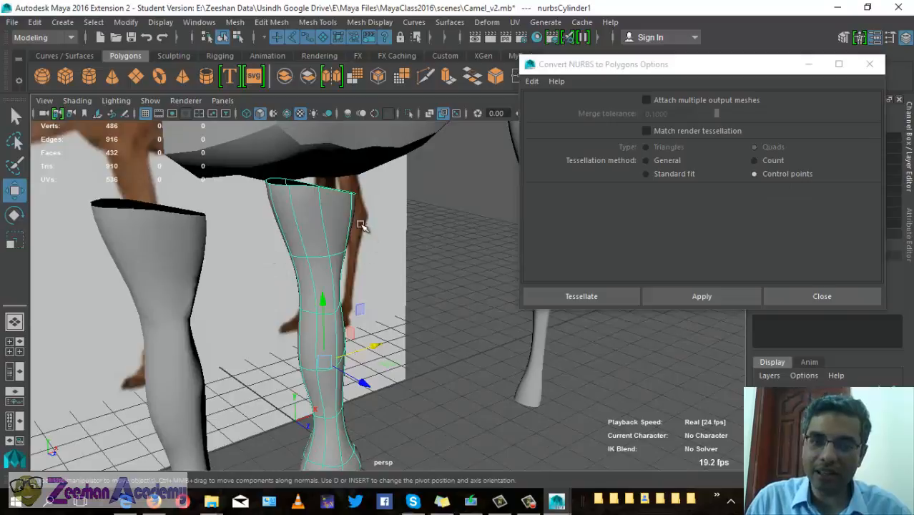
pyautogui.click(724, 296)
# Move the control-points polygon leg to the opposite side of the NURBS leg from the standard-fit version, then deselect it
pyautogui.scroll(-4, 511, 351)
pyautogui.keyDown('alt'); pyautogui.moveTo(402, 368); pyautogui.dragTo(422, 371); pyautogui.keyUp('alt')
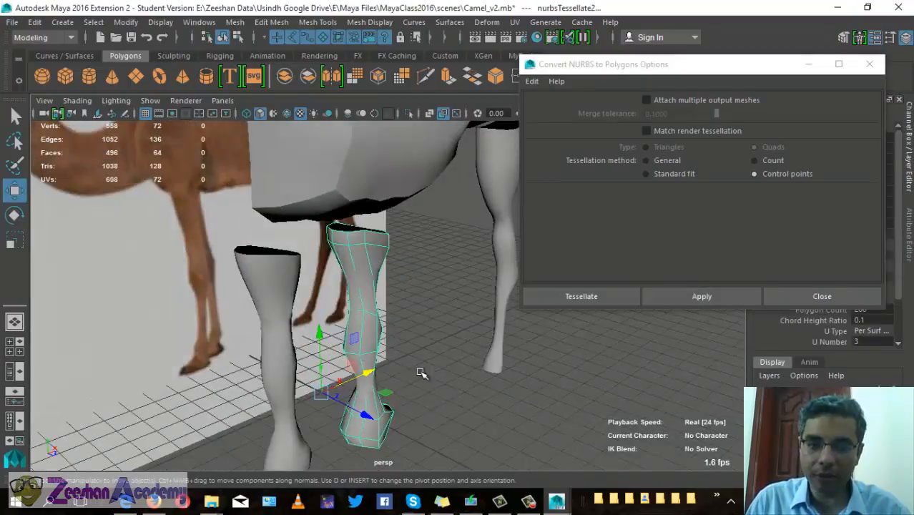
pyautogui.moveTo(375, 415); pyautogui.dragTo(479, 381)
pyautogui.click(419, 331)
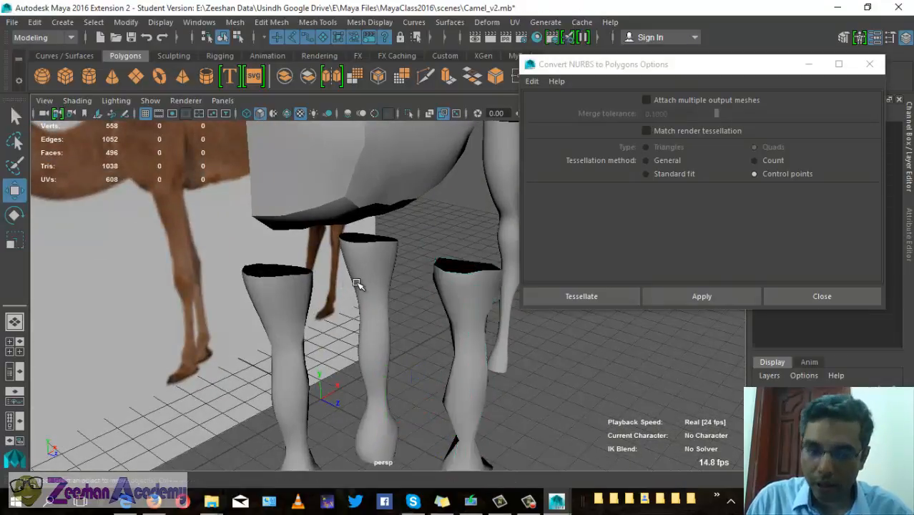
# Display the NURBS leg's hull and compare it with the wireframe of the control-points polygon leg
pyautogui.click(363, 283)
pyautogui.rightClick(368, 281)
pyautogui.moveTo(430, 204); pyautogui.dragTo(428, 156, button='right')
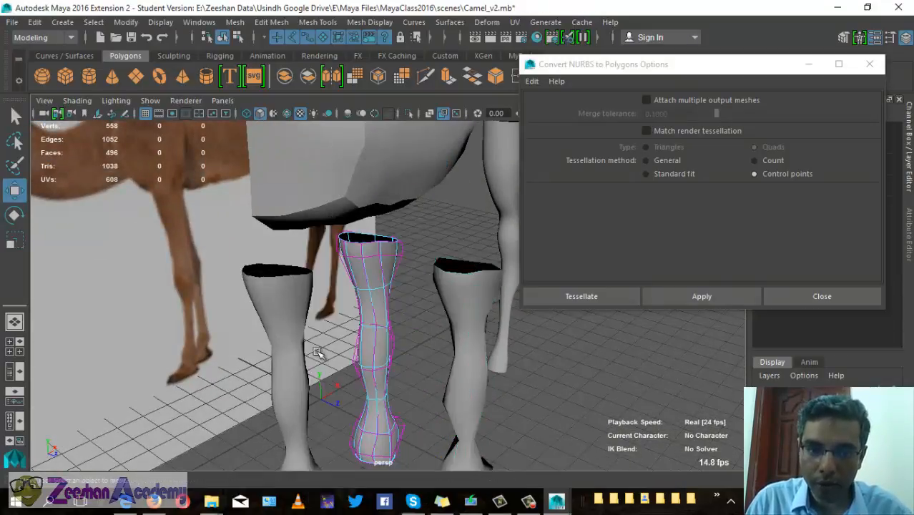
pyautogui.keyDown('alt'); pyautogui.moveTo(321, 353); pyautogui.dragTo(321, 336); pyautogui.keyUp('alt')
pyautogui.click(476, 271)
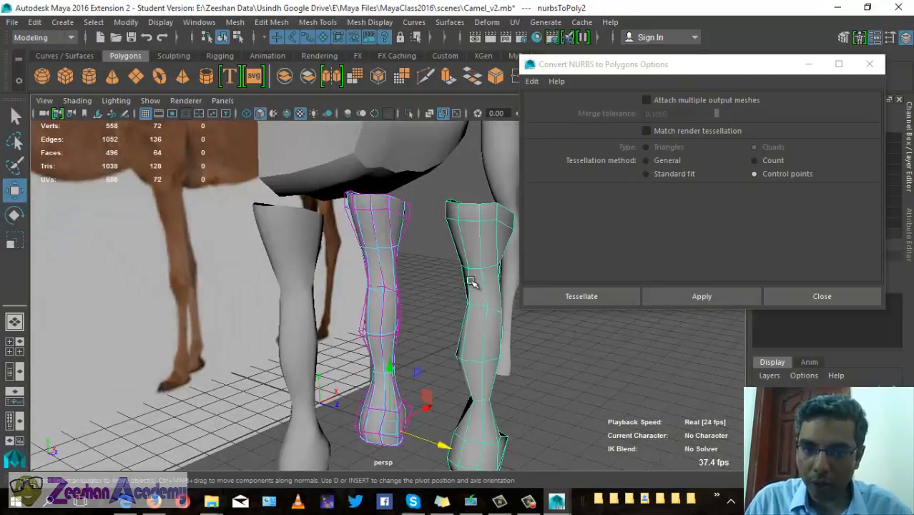
pyautogui.keyDown('alt'); pyautogui.moveTo(325, 310); pyautogui.dragTo(375, 249); pyautogui.keyUp('alt')
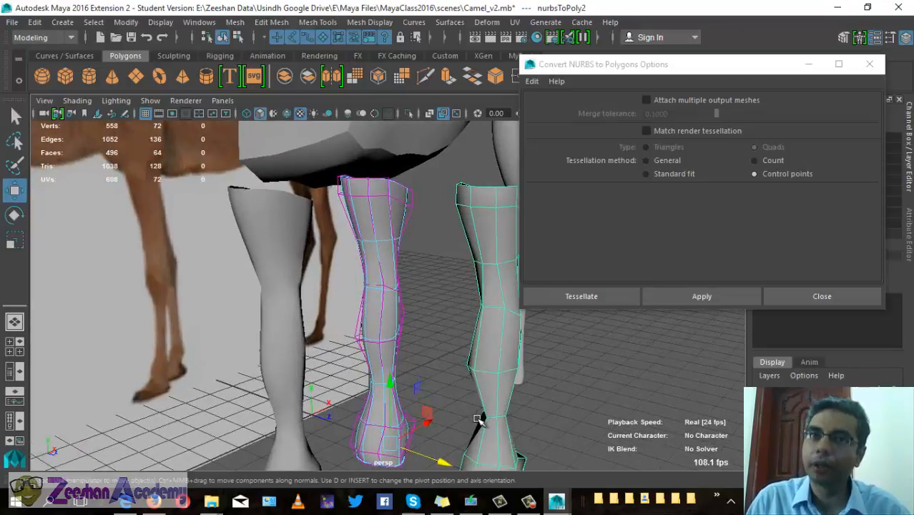
# Hide the NURBS leg's hull and delete the construction history of the control-points polygon leg
pyautogui.keyDown('alt'); pyautogui.moveTo(463, 300); pyautogui.dragTo(389, 246, button='middle'); pyautogui.keyUp('alt')
pyautogui.hotkey('alt', 'shift', 'd')
pyautogui.keyDown('alt'); pyautogui.moveTo(315, 217); pyautogui.dragTo(338, 241, button='middle'); pyautogui.keyUp('alt')
pyautogui.click(393, 335)
pyautogui.moveTo(383, 266); pyautogui.dragTo(387, 316)
pyautogui.keyDown('alt'); pyautogui.moveTo(402, 399); pyautogui.dragTo(397, 404, button='middle'); pyautogui.keyUp('alt')
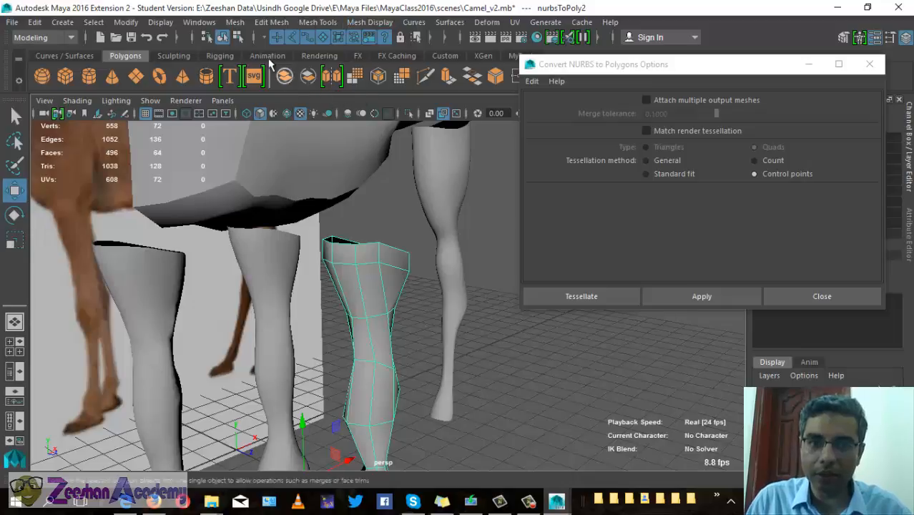
# Try smoothing the control-points polygon leg to inspect its denser wireframe, and undo the smoothing
pyautogui.click(271, 22)
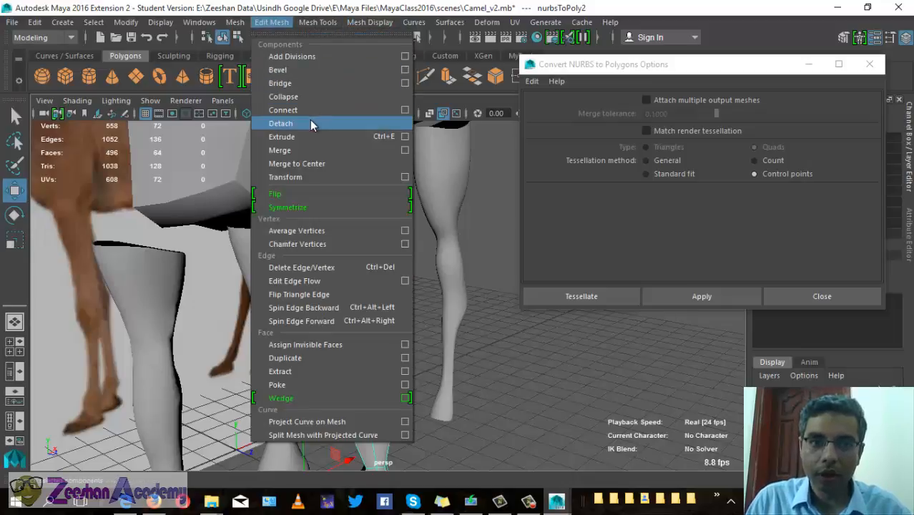
pyautogui.click(235, 22)
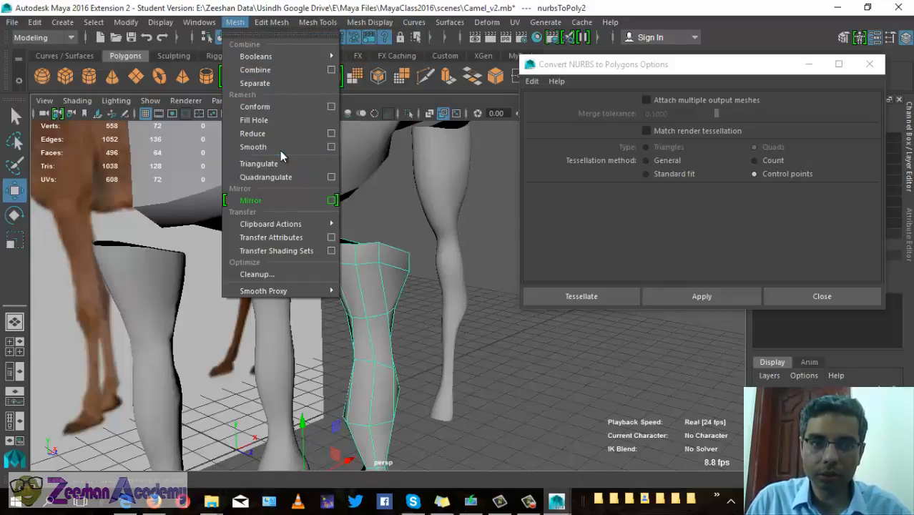
pyautogui.click(253, 147)
pyautogui.click(486, 380)
pyautogui.keyDown('alt'); pyautogui.moveTo(304, 319); pyautogui.dragTo(300, 310); pyautogui.keyUp('alt')
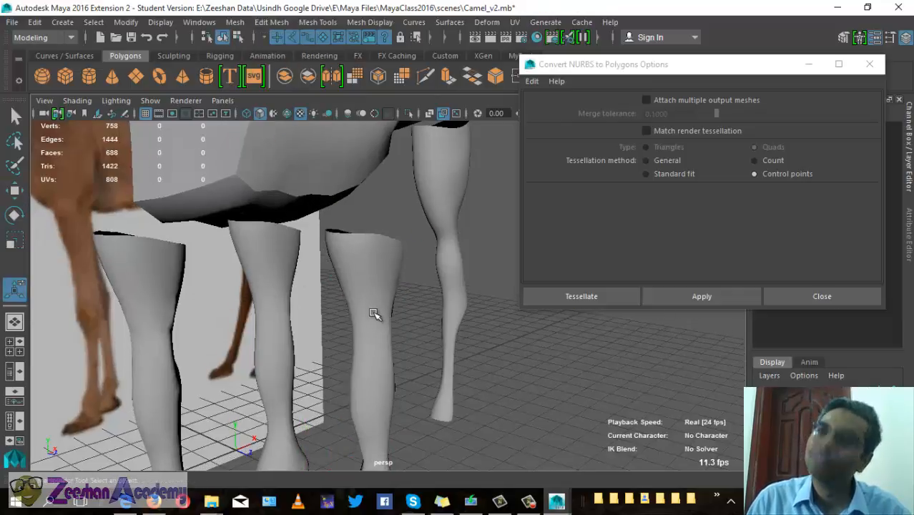
pyautogui.click(400, 320)
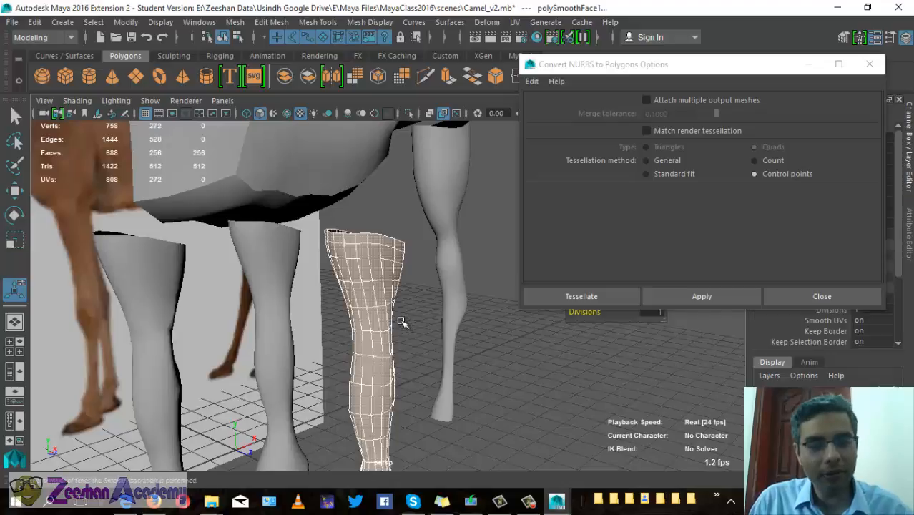
pyautogui.hotkey('ctrl', 'z')
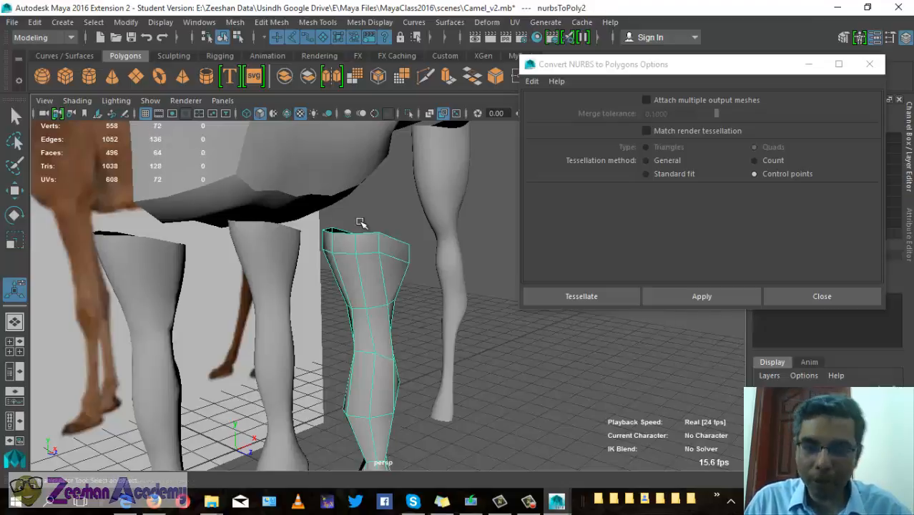
# Compare the mesh density of the camel's body with that of the standard-fit polygon leg
pyautogui.click(332, 199)
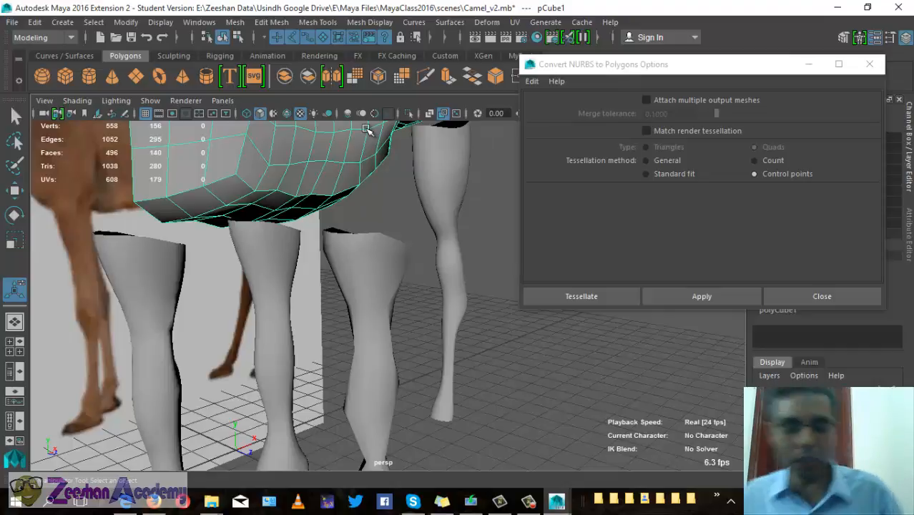
pyautogui.keyDown('alt'); pyautogui.moveTo(328, 329); pyautogui.dragTo(334, 288, button='middle'); pyautogui.keyUp('alt')
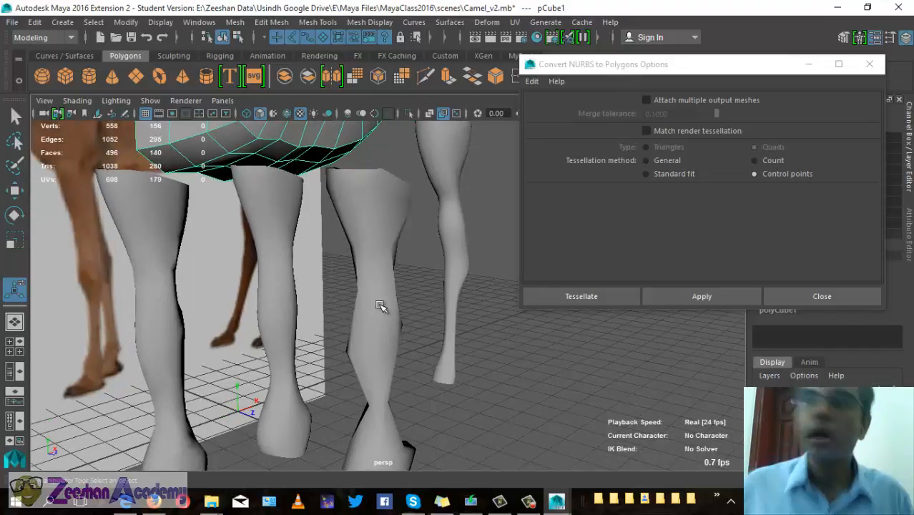
pyautogui.click(181, 275)
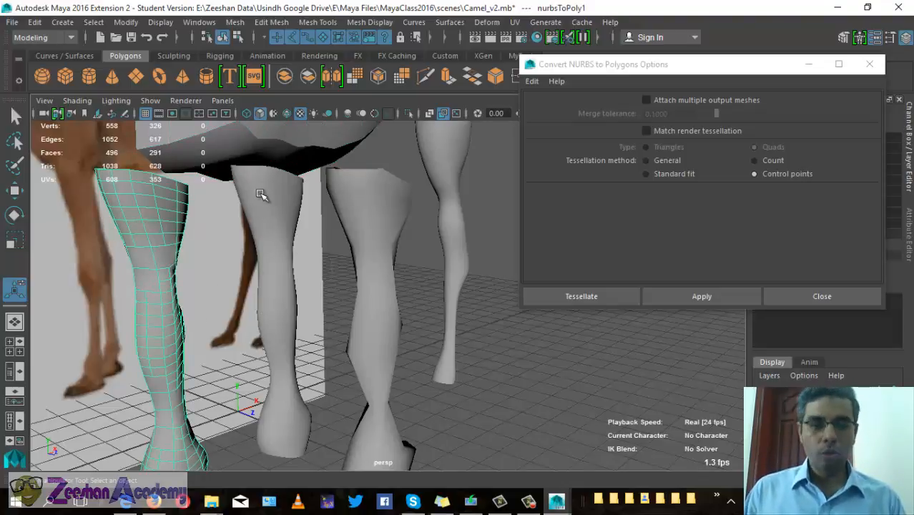
pyautogui.keyDown('alt'); pyautogui.moveTo(286, 271); pyautogui.dragTo(191, 296); pyautogui.keyUp('alt')
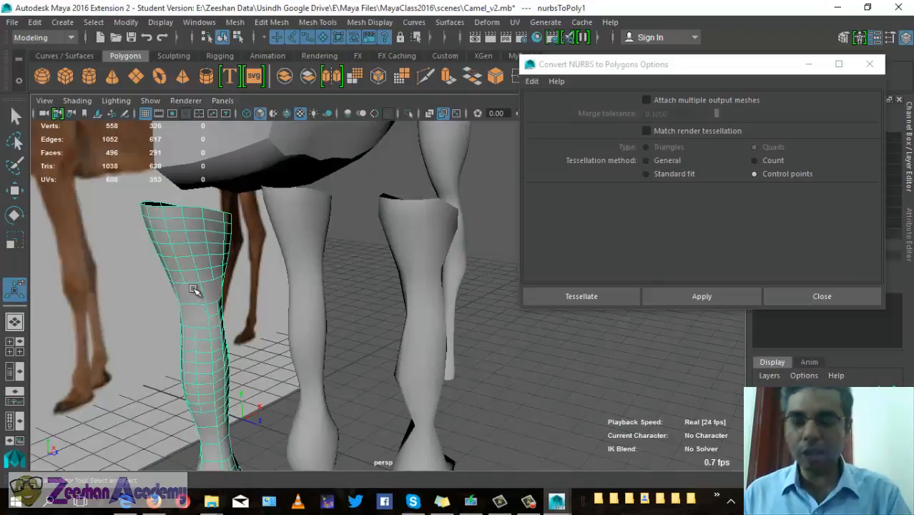
# Delete the dense standard-fit polygon leg
pyautogui.press('Delete')
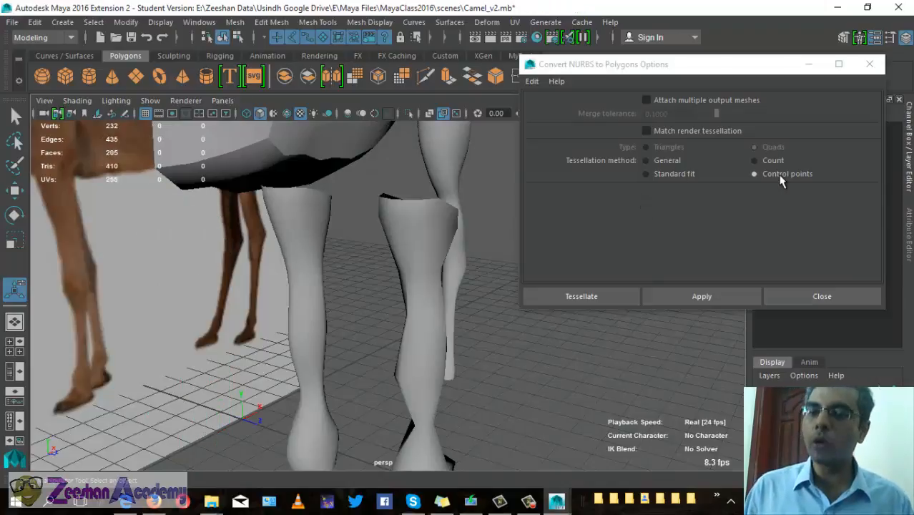
# Try converting the front NURBS leg to quads by the Count method with a count of 200, and delete the resulting mesh
pyautogui.click(324, 277)
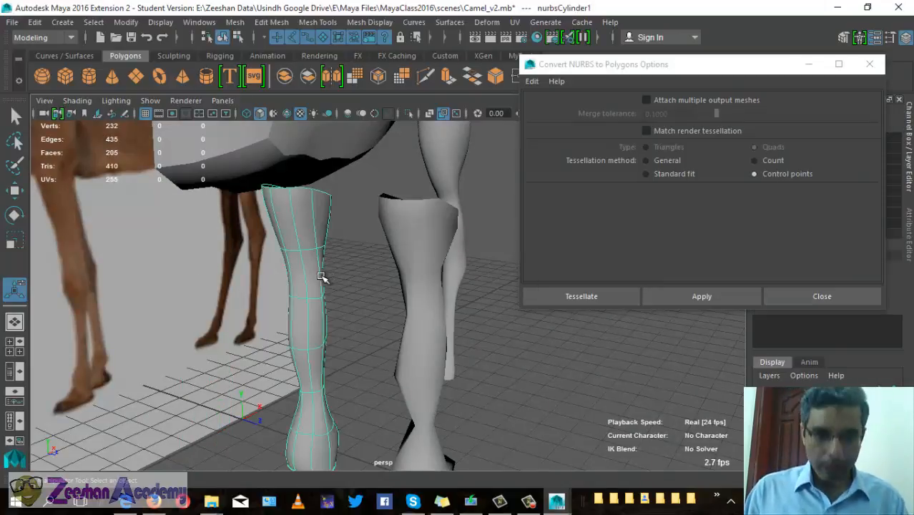
pyautogui.click(774, 160)
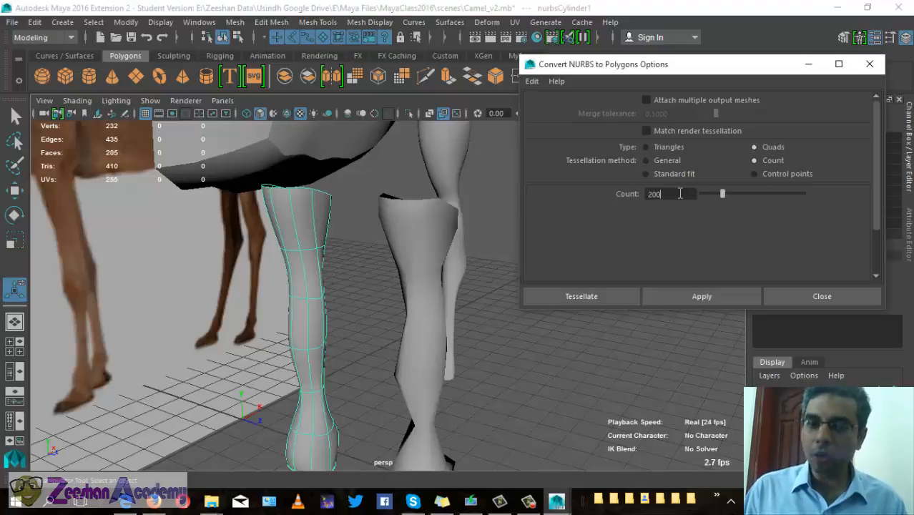
pyautogui.click(678, 297)
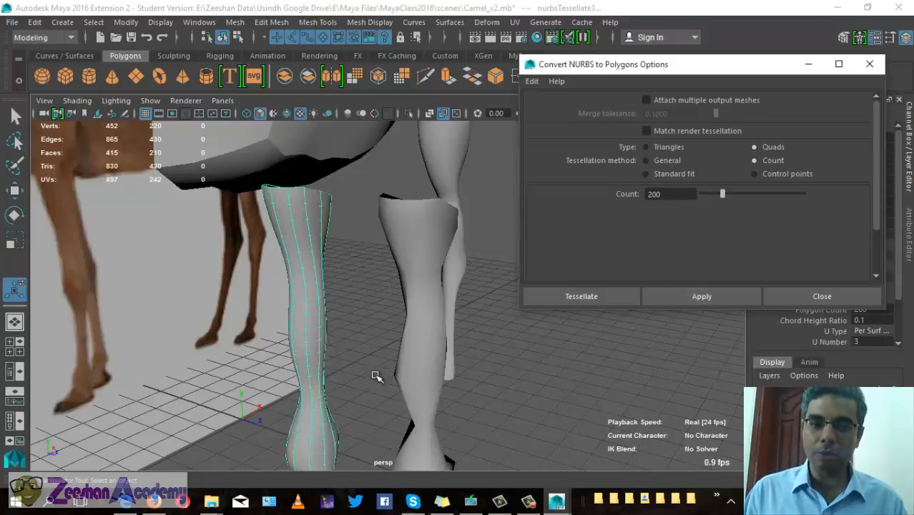
pyautogui.keyDown('alt'); pyautogui.moveTo(349, 379); pyautogui.dragTo(368, 317, button='middle'); pyautogui.keyUp('alt')
pyautogui.press('w')
pyautogui.keyDown('alt'); pyautogui.moveTo(299, 341); pyautogui.dragTo(288, 241); pyautogui.keyUp('alt')
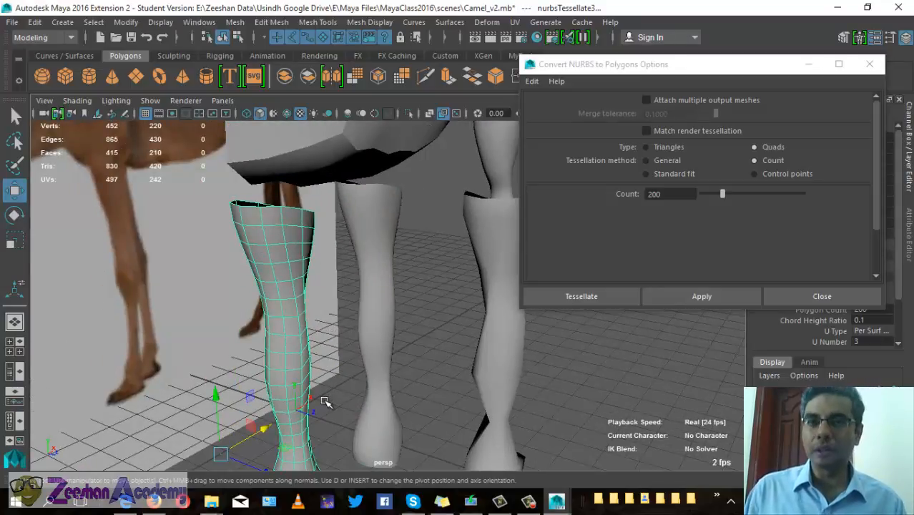
pyautogui.press('Delete')
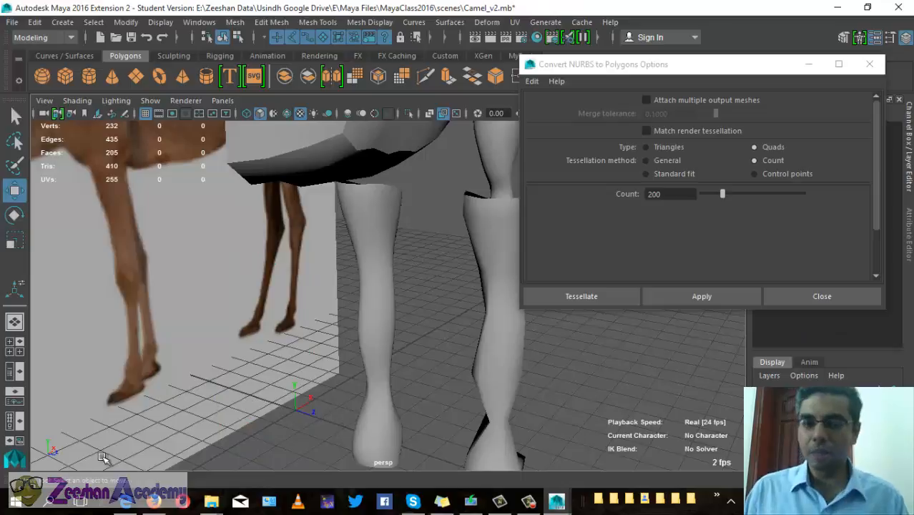
# Convert the camel's back NURBS leg to polygons using the Control points tessellation method
pyautogui.click(372, 273)
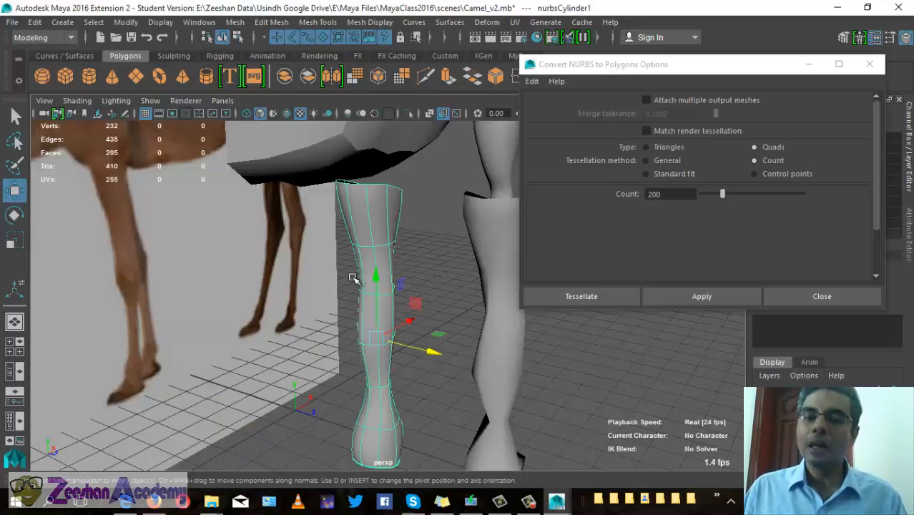
pyautogui.click(774, 174)
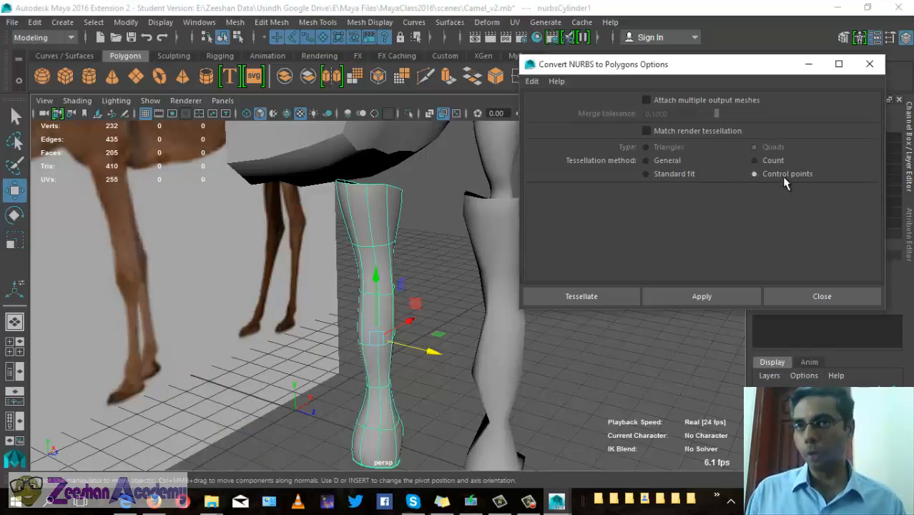
pyautogui.keyDown('alt'); pyautogui.moveTo(442, 225); pyautogui.dragTo(392, 237, button='middle'); pyautogui.keyUp('alt')
pyautogui.click(418, 267)
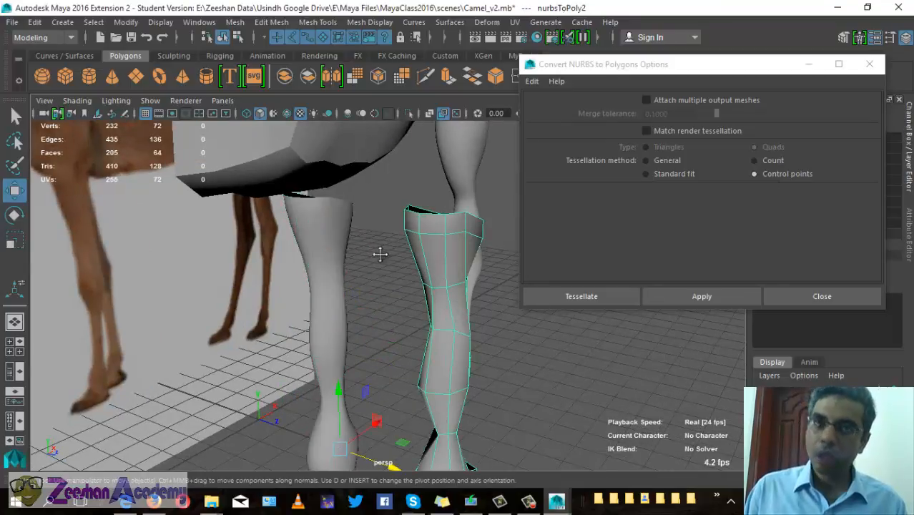
pyautogui.scroll(-4, 383, 243)
pyautogui.click(332, 226)
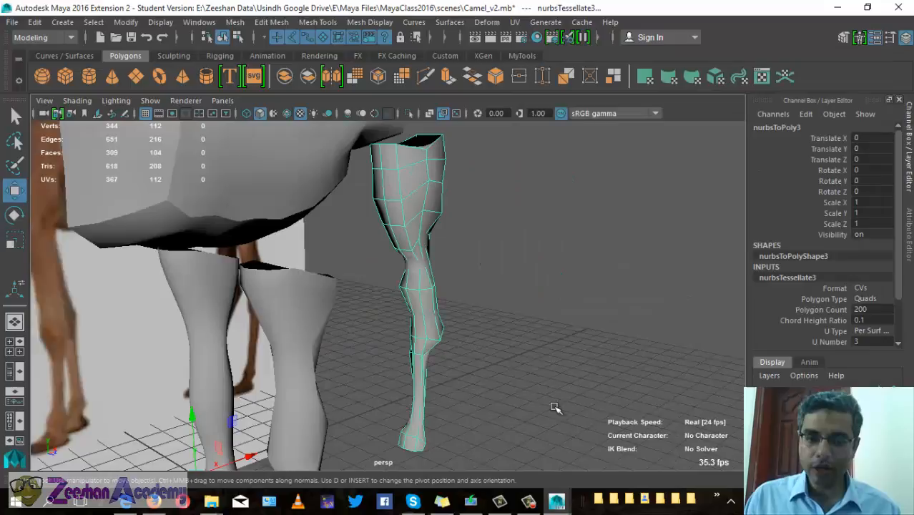
# Move the polygon back leg about 3.8 units along X, clear of its NURBS original
pyautogui.keyDown('alt'); pyautogui.moveTo(432, 430); pyautogui.dragTo(354, 407); pyautogui.keyUp('alt')
pyautogui.moveTo(257, 440); pyautogui.dragTo(326, 436)
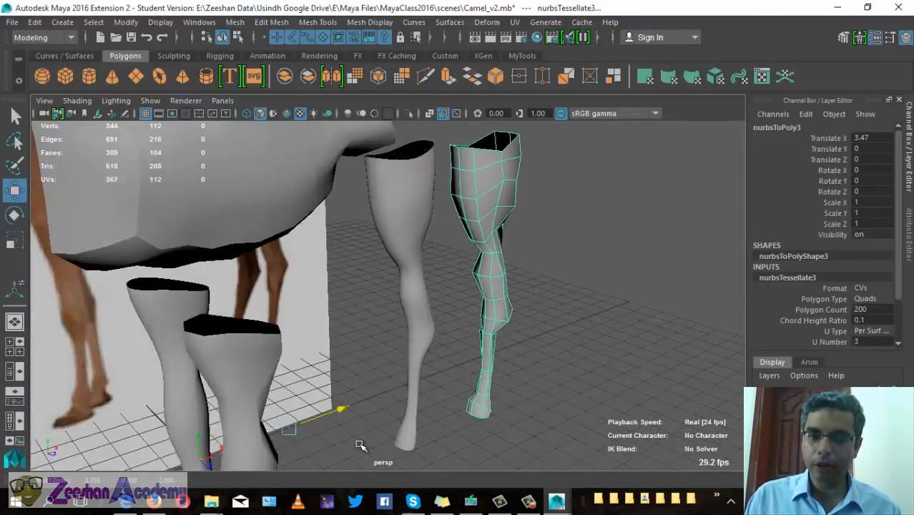
pyautogui.click(438, 317)
pyautogui.keyDown('alt'); pyautogui.moveTo(439, 316); pyautogui.dragTo(310, 331); pyautogui.keyUp('alt')
pyautogui.click(311, 331)
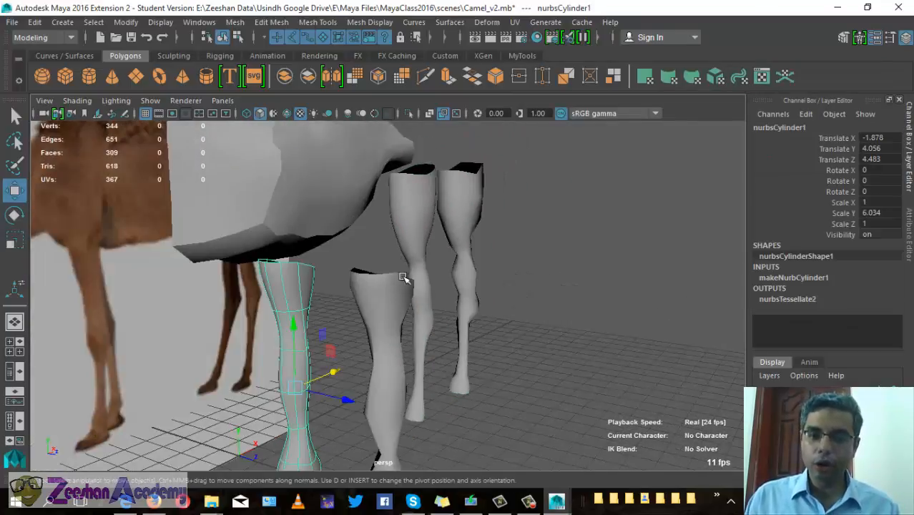
pyautogui.keyDown('shift'); pyautogui.click(427, 302); pyautogui.keyUp('shift')
pyautogui.scroll(-3, 427, 329)
pyautogui.keyDown('alt'); pyautogui.moveTo(427, 341); pyautogui.dragTo(470, 351); pyautogui.keyUp('alt')
pyautogui.keyDown('alt'); pyautogui.moveTo(414, 380); pyautogui.dragTo(384, 427); pyautogui.keyUp('alt')
pyautogui.moveTo(400, 235); pyautogui.dragTo(398, 227)
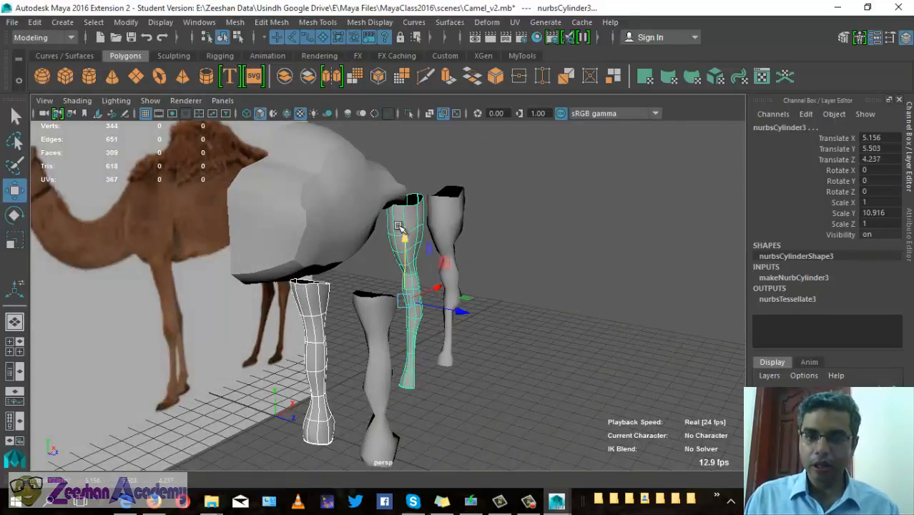
pyautogui.keyDown('alt'); pyautogui.moveTo(435, 332); pyautogui.dragTo(478, 274); pyautogui.keyUp('alt')
# Delete the construction history of the front polygon leg and of the back polygon leg
pyautogui.click(365, 363)
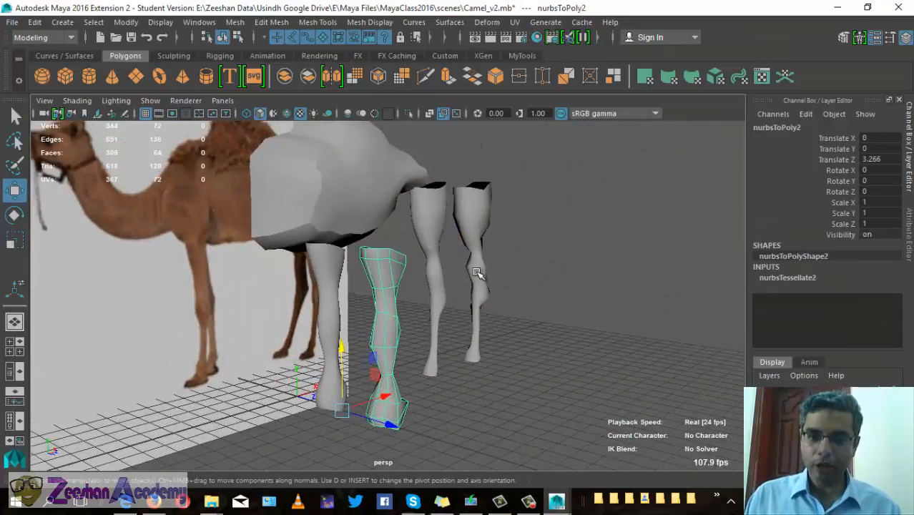
pyautogui.click(37, 22)
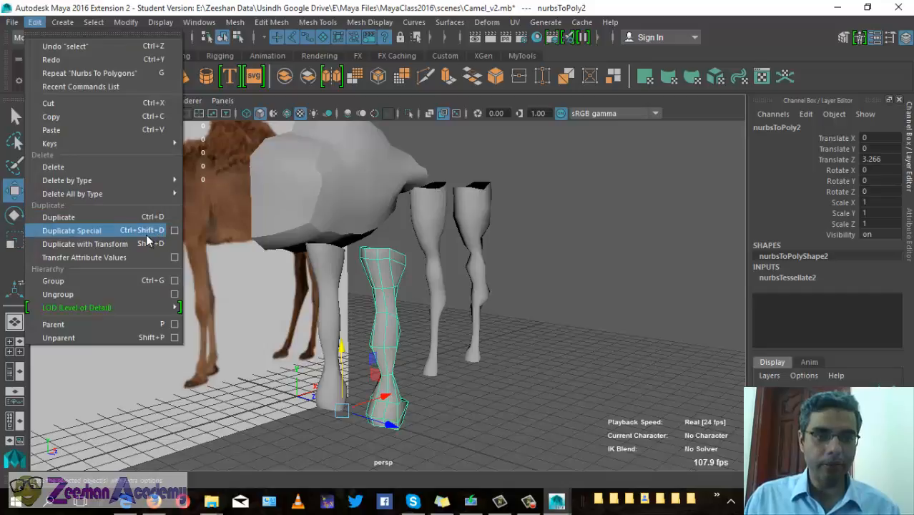
pyautogui.moveTo(128, 180)
pyautogui.click(237, 189)
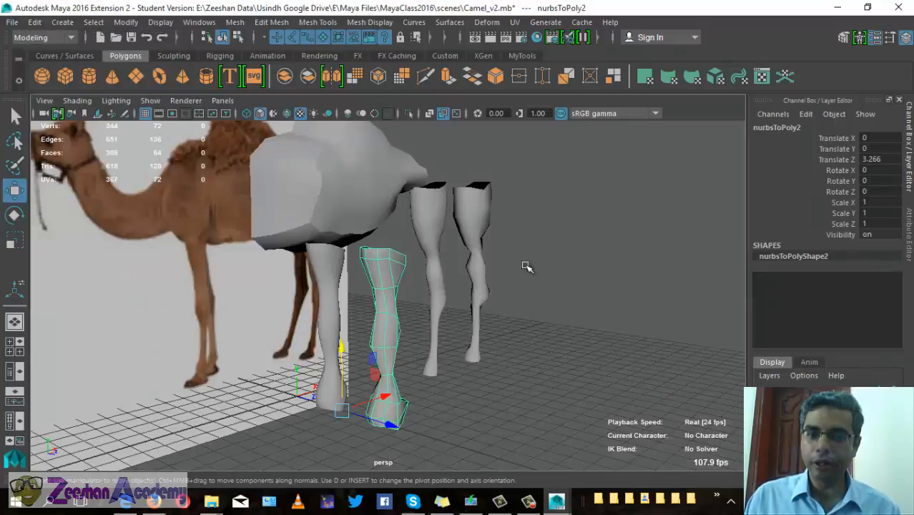
pyautogui.click(487, 360)
pyautogui.click(487, 244)
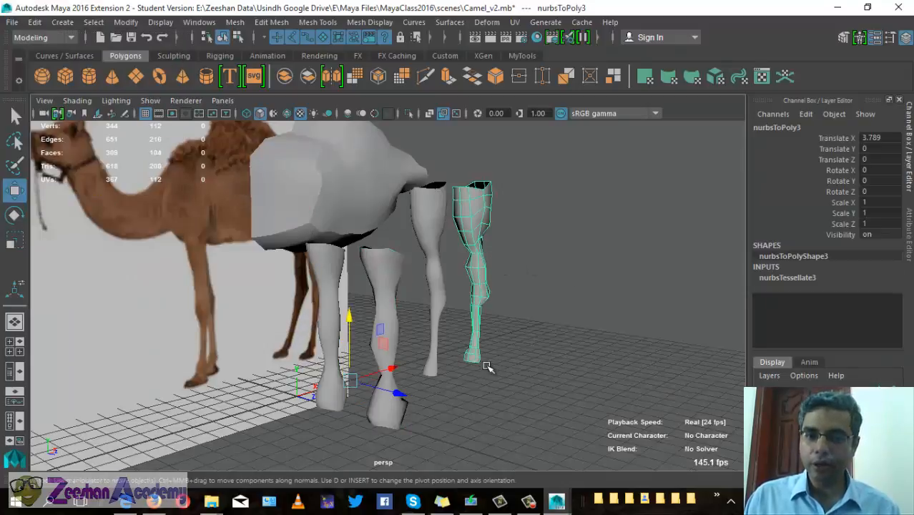
pyautogui.click(62, 22)
pyautogui.moveTo(34, 23)
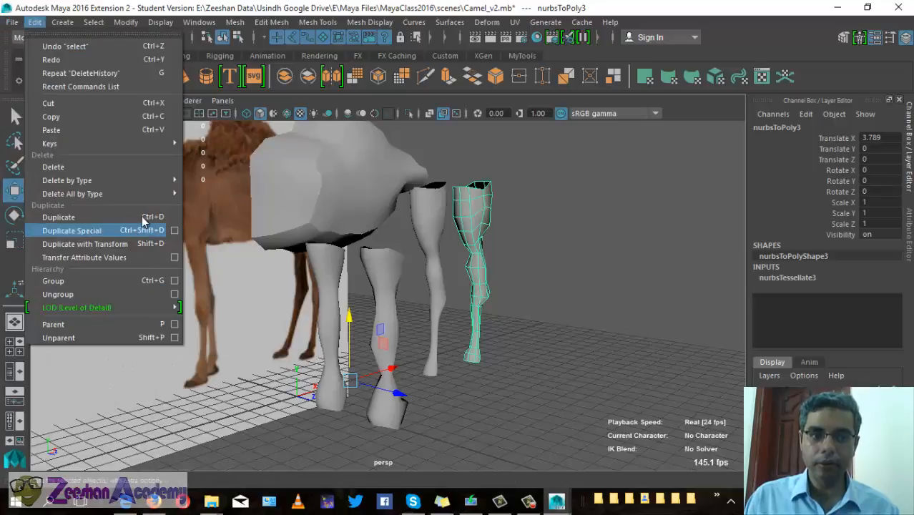
pyautogui.moveTo(148, 185)
pyautogui.click(212, 192)
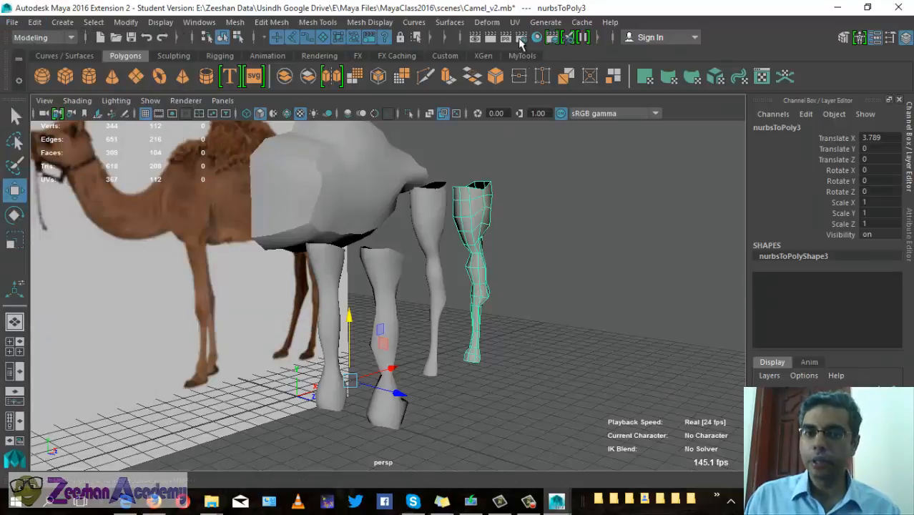
# Move the front and back NURBS legs together behind the camel reference image, placing the back one at about X 1.14, Z -11.07
pyautogui.click(522, 57)
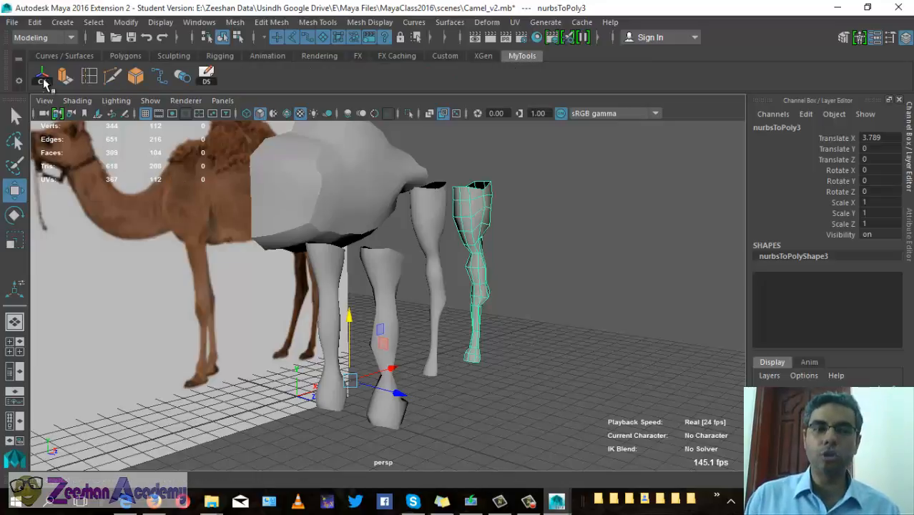
pyautogui.keyDown('alt'); pyautogui.moveTo(436, 322); pyautogui.dragTo(490, 318); pyautogui.keyUp('alt')
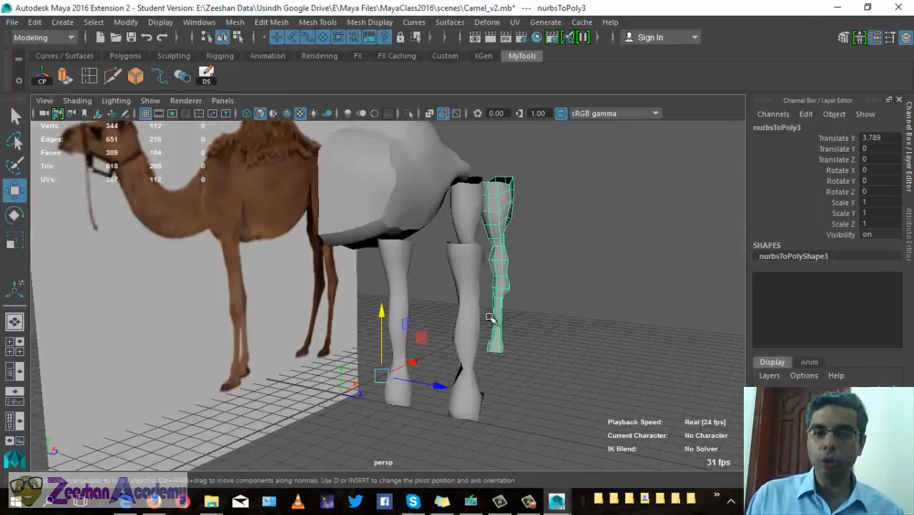
pyautogui.click(393, 294)
pyautogui.keyDown('shift'); pyautogui.click(459, 235); pyautogui.keyUp('shift')
pyautogui.moveTo(535, 286); pyautogui.dragTo(483, 306)
pyautogui.moveTo(387, 226); pyautogui.dragTo(375, 235)
pyautogui.keyDown('alt'); pyautogui.moveTo(481, 310); pyautogui.dragTo(481, 339); pyautogui.keyUp('alt')
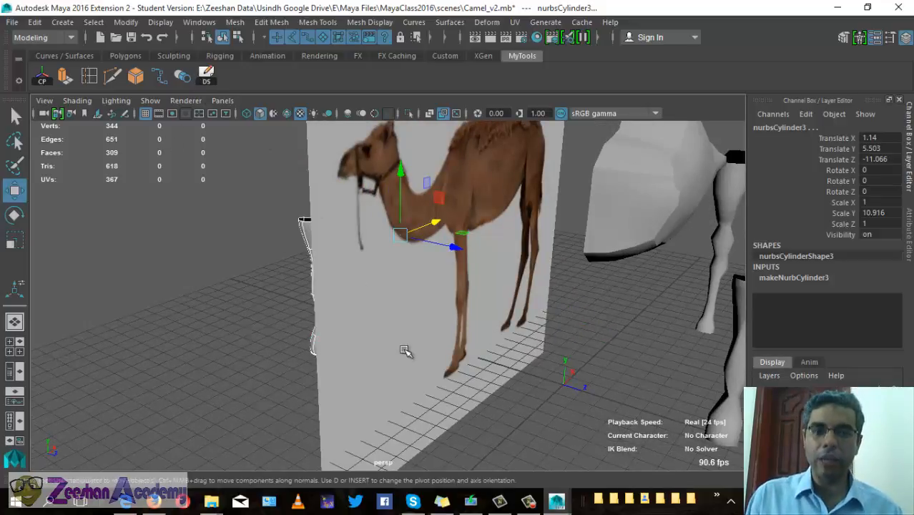
pyautogui.press('space')
pyautogui.click(480, 302)
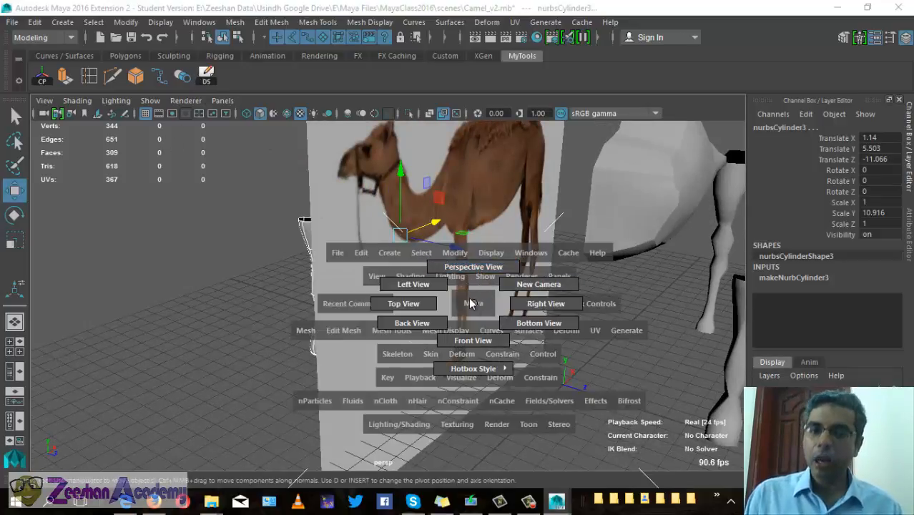
pyautogui.keyDown('alt'); pyautogui.moveTo(696, 256); pyautogui.dragTo(555, 263, button='middle'); pyautogui.keyUp('alt')
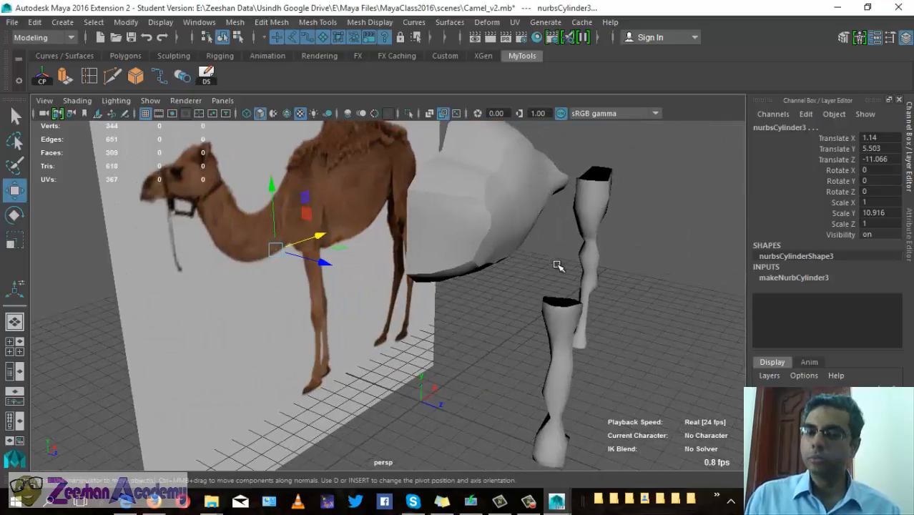
pyautogui.moveTo(555, 326); pyautogui.dragTo(579, 326)
pyautogui.moveTo(580, 326); pyautogui.dragTo(620, 163, button='right')
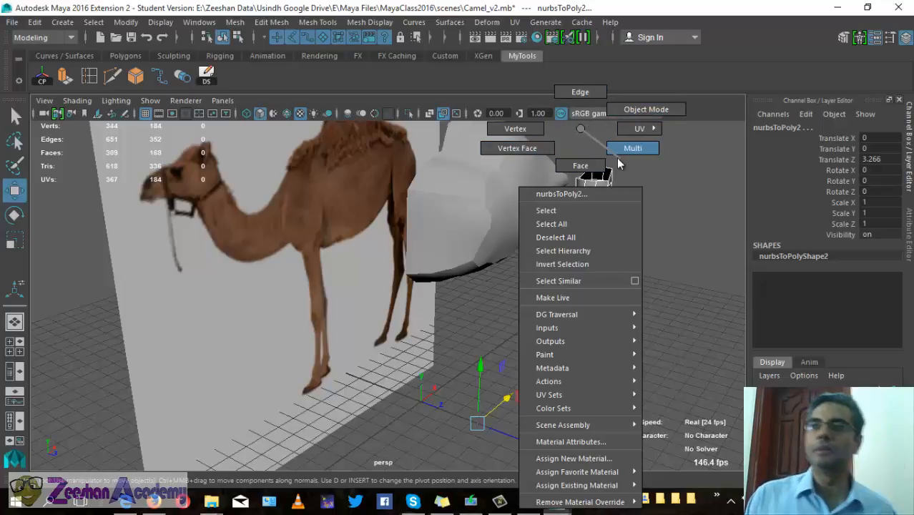
pyautogui.moveTo(621, 147); pyautogui.dragTo(583, 135, button='right')
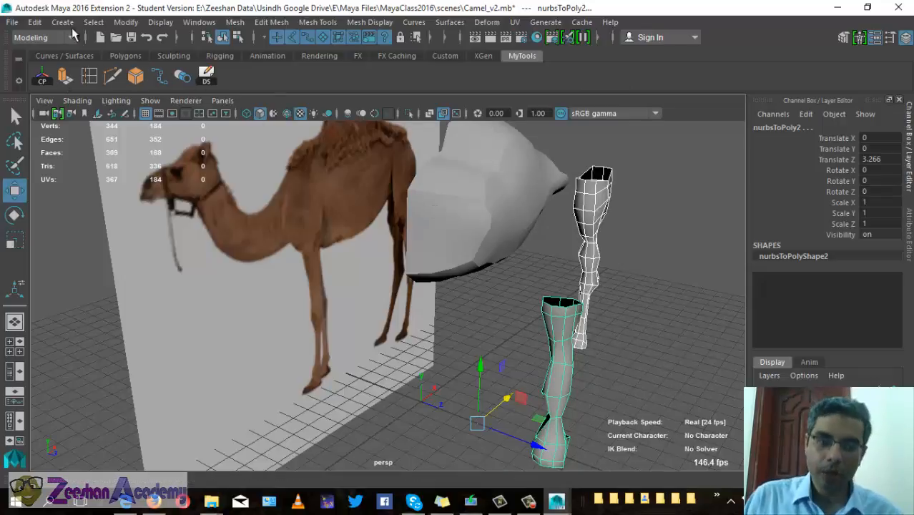
# Center the pivot of the front polygon leg
pyautogui.keyDown('alt'); pyautogui.moveTo(486, 281); pyautogui.dragTo(464, 242, button='middle'); pyautogui.keyUp('alt')
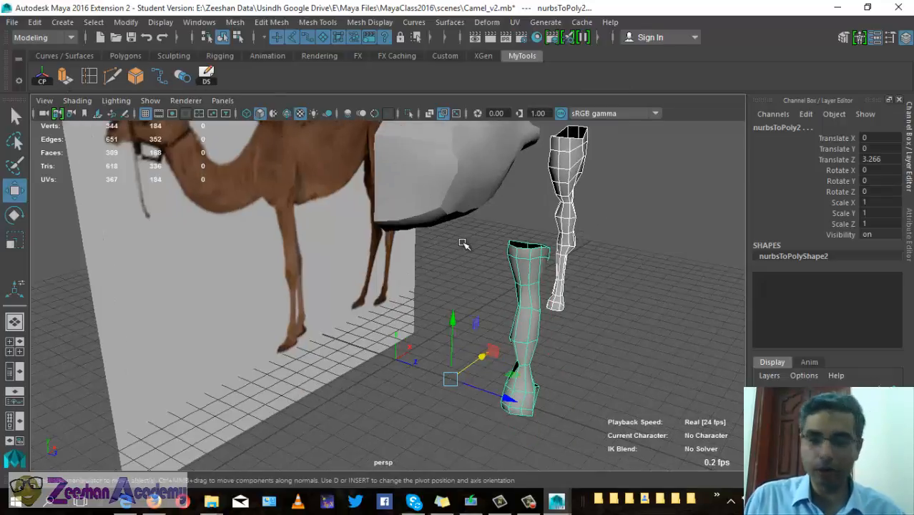
pyautogui.keyDown('alt'); pyautogui.moveTo(464, 243); pyautogui.dragTo(442, 300); pyautogui.keyUp('alt')
pyautogui.click(508, 278)
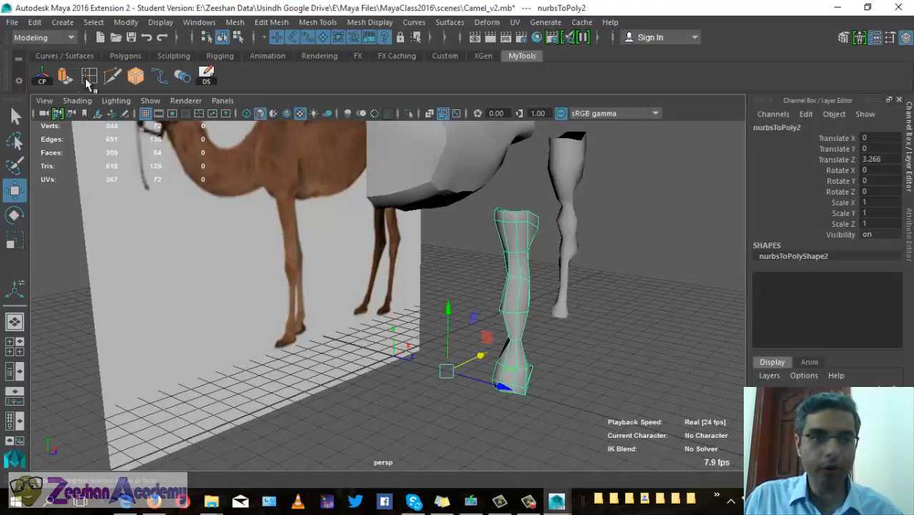
pyautogui.click(48, 81)
# Move the front polygon leg along Z toward the camel's body, to about Translate Z -0.97
pyautogui.keyDown('alt'); pyautogui.moveTo(348, 275); pyautogui.dragTo(393, 277); pyautogui.keyUp('alt')
pyautogui.moveTo(613, 301); pyautogui.dragTo(481, 292)
pyautogui.scroll(3, 482, 292)
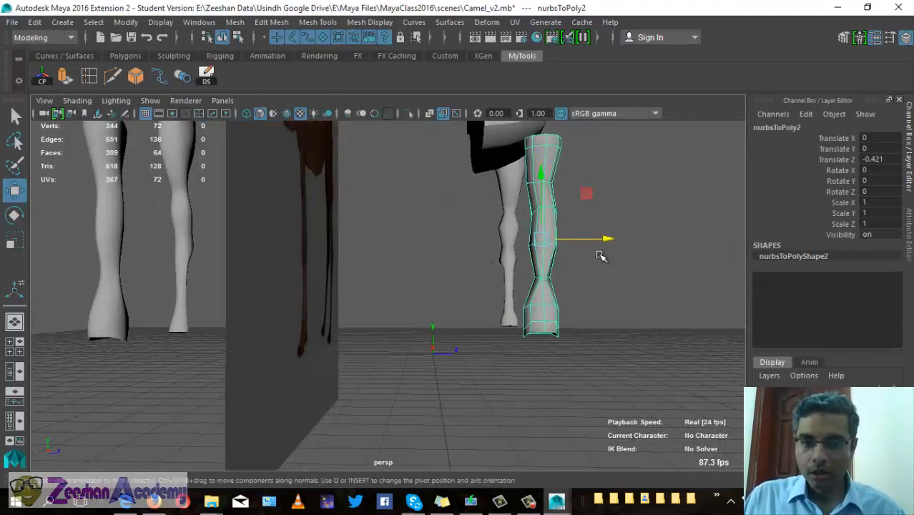
pyautogui.moveTo(607, 240); pyautogui.dragTo(584, 246)
# Check the front polygon leg's placement in the front and side views and nudge it along Z to about -1.04
pyautogui.keyDown('alt'); pyautogui.moveTo(544, 266); pyautogui.dragTo(480, 343, button='middle'); pyautogui.keyUp('alt')
pyautogui.keyDown('alt'); pyautogui.moveTo(481, 343); pyautogui.dragTo(357, 262); pyautogui.keyUp('alt')
pyautogui.scroll(3, 526, 342)
pyautogui.press('space')
pyautogui.press('space')
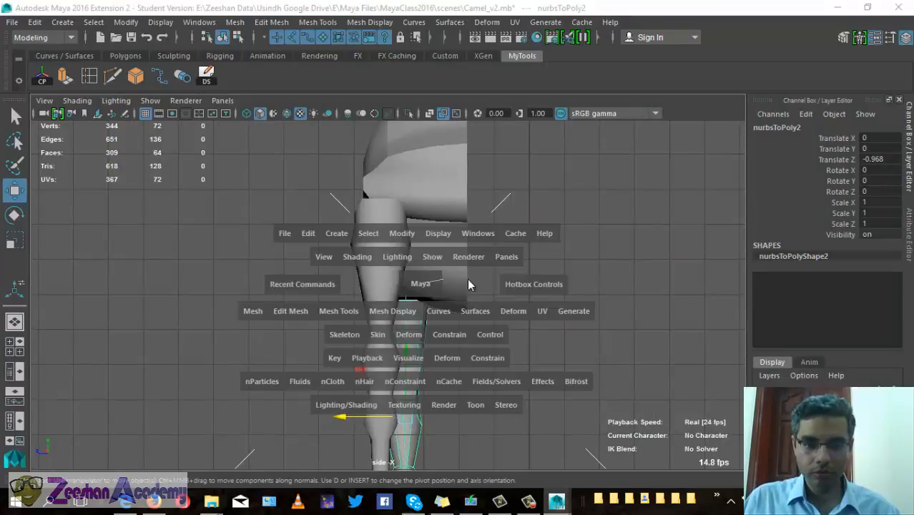
pyautogui.moveTo(427, 281); pyautogui.dragTo(420, 321)
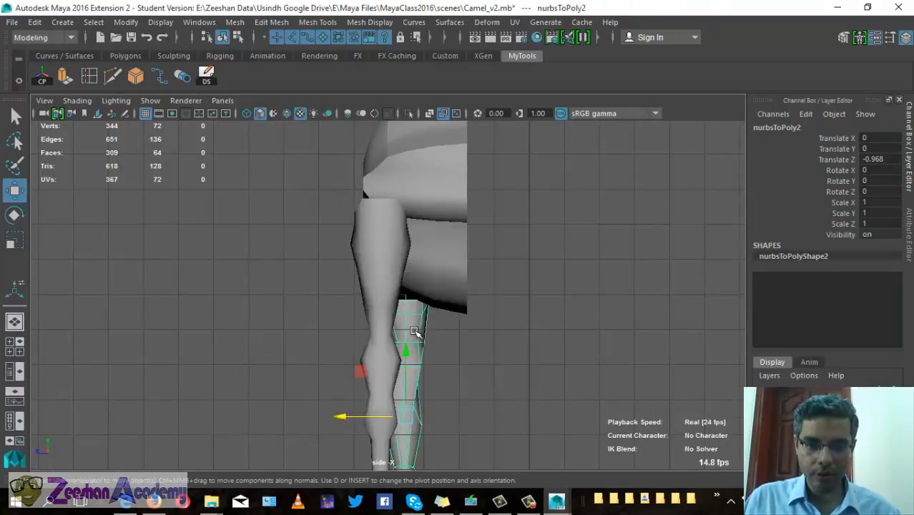
pyautogui.scroll(5, 442, 311)
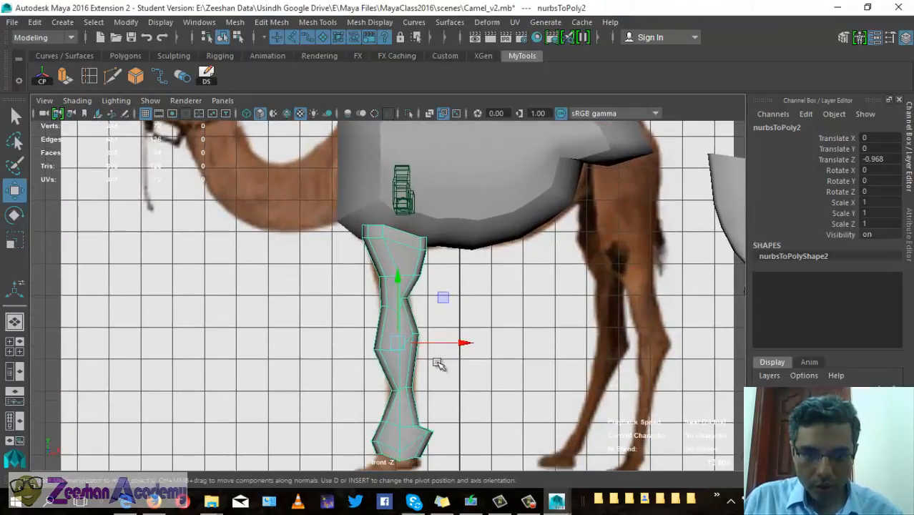
pyautogui.press('space')
pyautogui.moveTo(438, 363); pyautogui.dragTo(493, 362)
pyautogui.keyDown('alt'); pyautogui.click(415, 331); pyautogui.keyUp('alt')
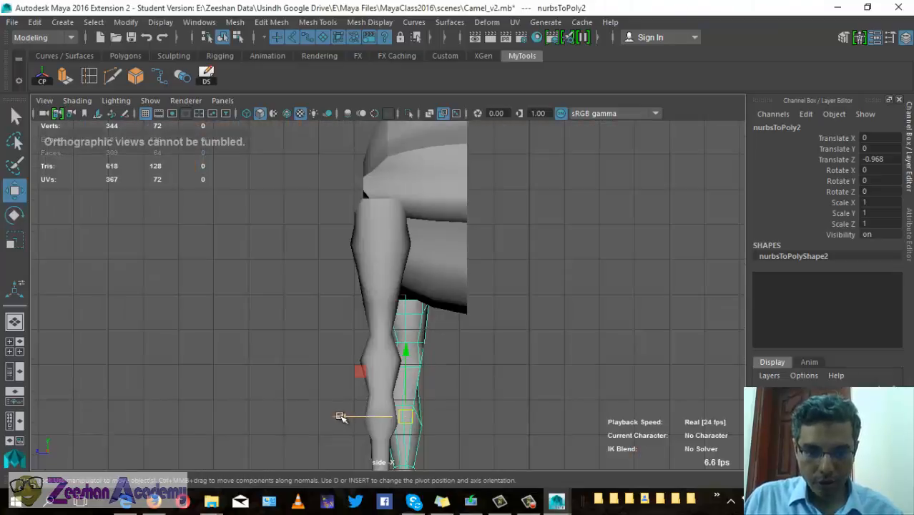
pyautogui.moveTo(341, 416); pyautogui.dragTo(346, 419)
# Move the front polygon leg further under the body in the perspective view, to about Translate Z -2.28
pyautogui.press('space')
pyautogui.moveTo(482, 368); pyautogui.dragTo(501, 319)
pyautogui.keyDown('alt'); pyautogui.moveTo(387, 395); pyautogui.dragTo(226, 357); pyautogui.keyUp('alt')
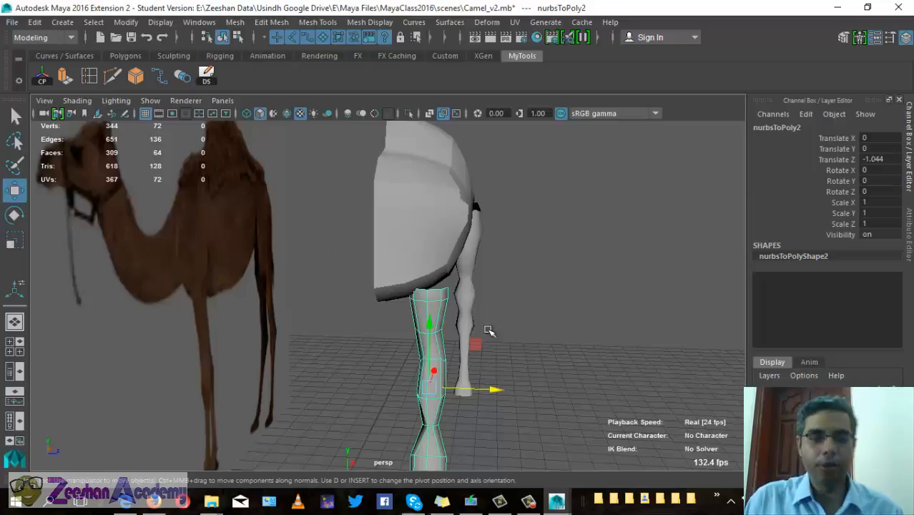
pyautogui.keyDown('alt'); pyautogui.moveTo(481, 345); pyautogui.dragTo(496, 329); pyautogui.keyUp('alt')
pyautogui.moveTo(493, 371); pyautogui.dragTo(437, 389)
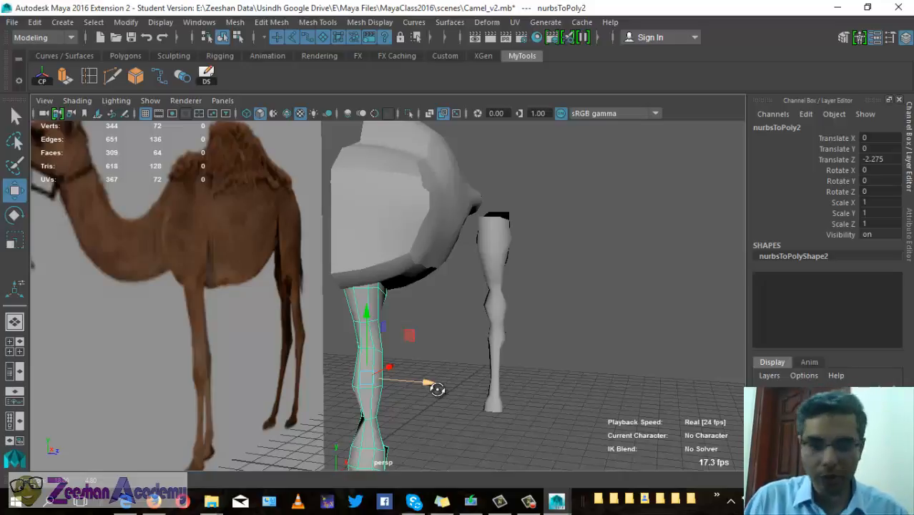
# Adjust the front polygon leg's position along Z in the orthographic side view to about Translate Z -0.91
pyautogui.press('space')
pyautogui.keyDown('alt'); pyautogui.moveTo(438, 389); pyautogui.dragTo(496, 362); pyautogui.keyUp('alt')
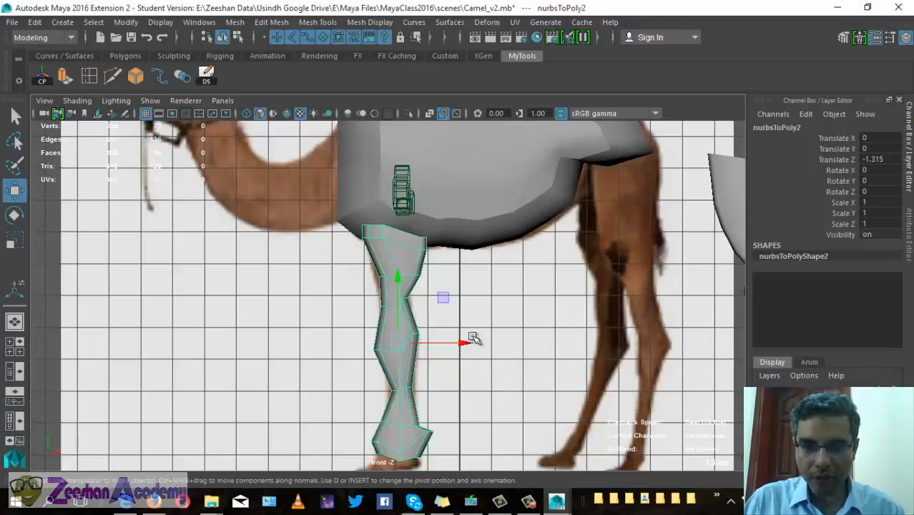
pyautogui.keyDown('alt'); pyautogui.moveTo(475, 340); pyautogui.dragTo(480, 319, button='middle'); pyautogui.keyUp('alt')
pyautogui.press('space')
pyautogui.moveTo(478, 316); pyautogui.dragTo(531, 321)
pyautogui.keyDown('alt'); pyautogui.moveTo(477, 316); pyautogui.dragTo(517, 304, button='middle'); pyautogui.keyUp('alt')
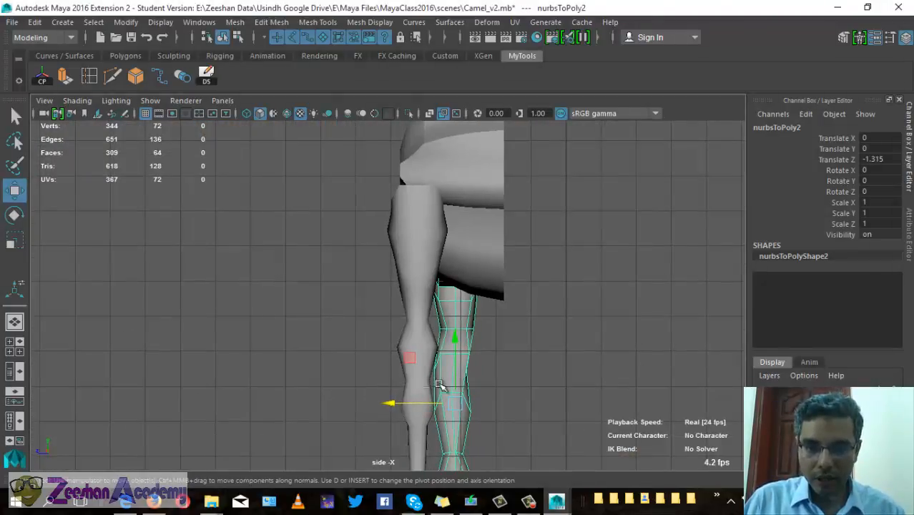
pyautogui.moveTo(399, 406); pyautogui.dragTo(387, 404)
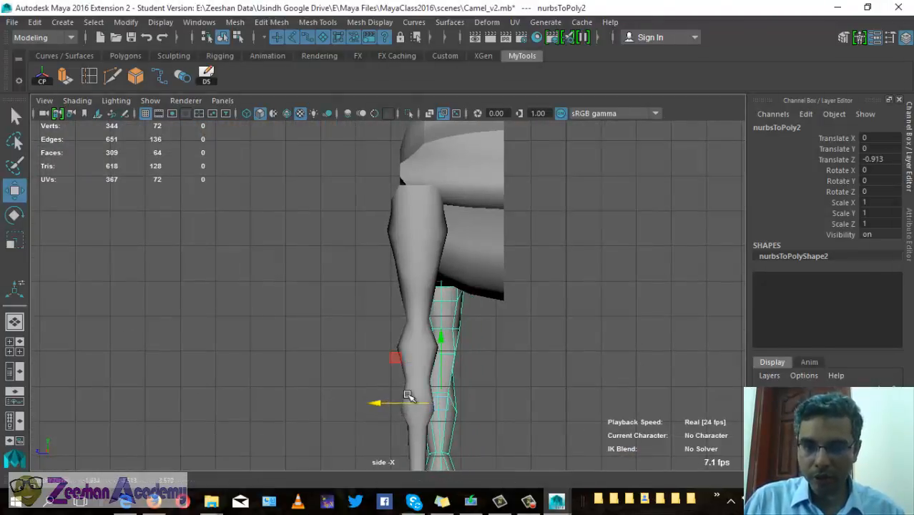
pyautogui.press('space')
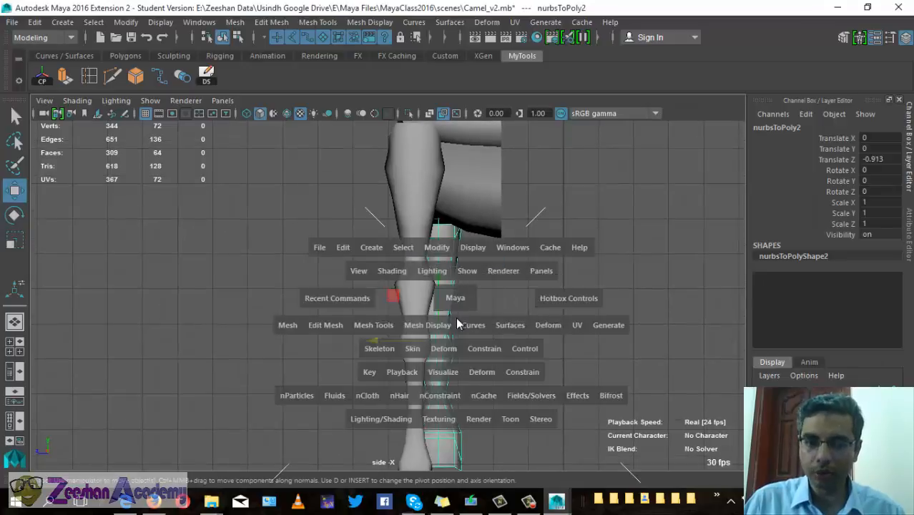
pyautogui.moveTo(462, 261); pyautogui.dragTo(429, 343)
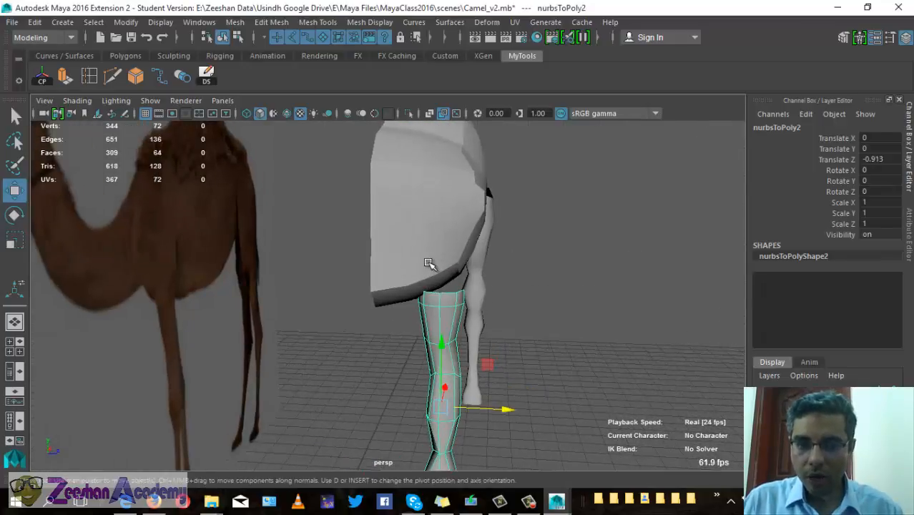
# Add the body to the front leg's selection and examine the gap between the leg's open top and the belly
pyautogui.keyDown('shift'); pyautogui.click(430, 264); pyautogui.keyUp('shift')
pyautogui.keyDown('alt'); pyautogui.moveTo(349, 312); pyautogui.dragTo(312, 307); pyautogui.keyUp('alt')
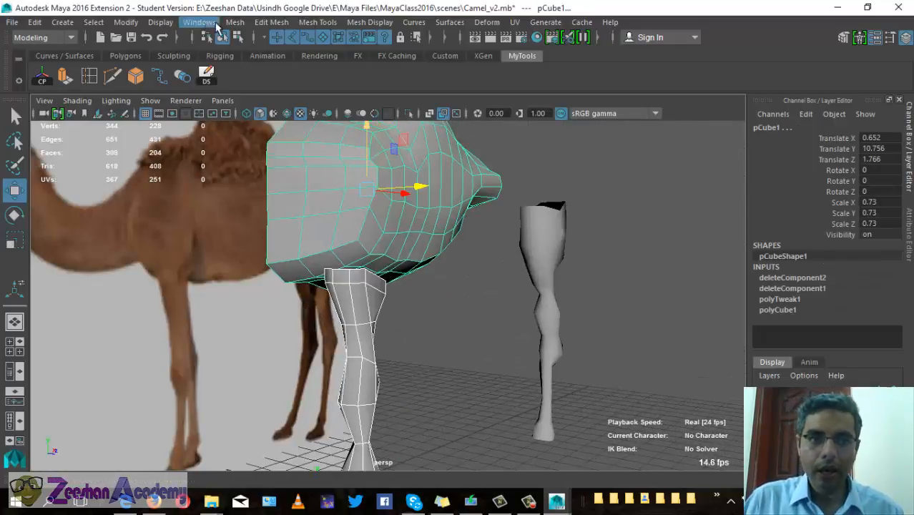
pyautogui.click(198, 27)
pyautogui.click(380, 309)
pyautogui.scroll(1, 398, 324)
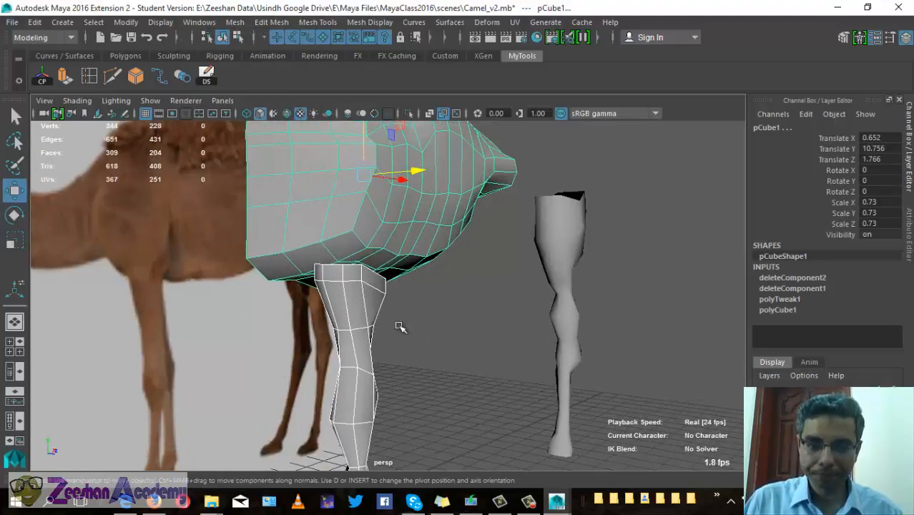
pyautogui.keyDown('alt'); pyautogui.moveTo(343, 326); pyautogui.dragTo(340, 337); pyautogui.keyUp('alt')
pyautogui.scroll(5, 337, 332)
pyautogui.keyDown('alt'); pyautogui.moveTo(327, 253); pyautogui.dragTo(433, 268, button='middle'); pyautogui.keyUp('alt')
pyautogui.keyDown('alt'); pyautogui.moveTo(434, 268); pyautogui.dragTo(381, 277); pyautogui.keyUp('alt')
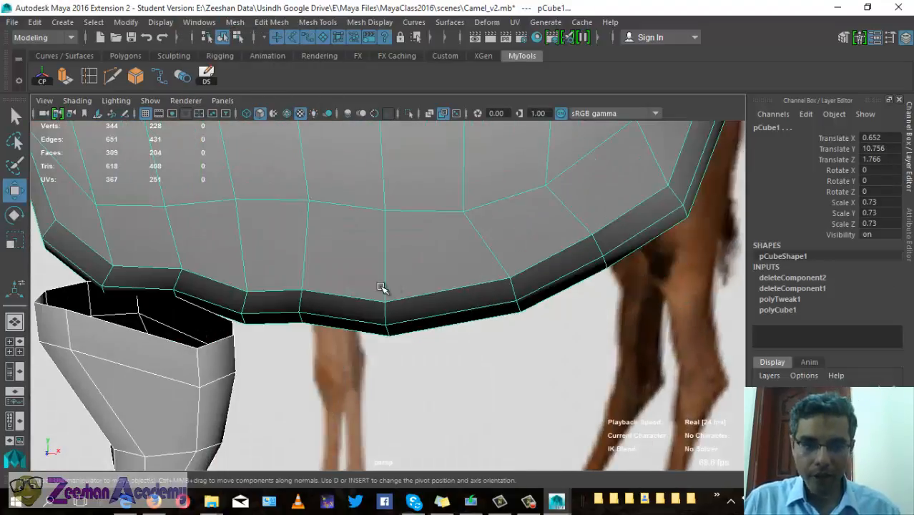
pyautogui.keyDown('alt'); pyautogui.moveTo(217, 331); pyautogui.dragTo(261, 347); pyautogui.keyUp('alt')
# Extrude the border edges around the front leg's open top upward into the body by about 0.75
pyautogui.moveTo(316, 344); pyautogui.dragTo(332, 92, button='right')
pyautogui.click(320, 313)
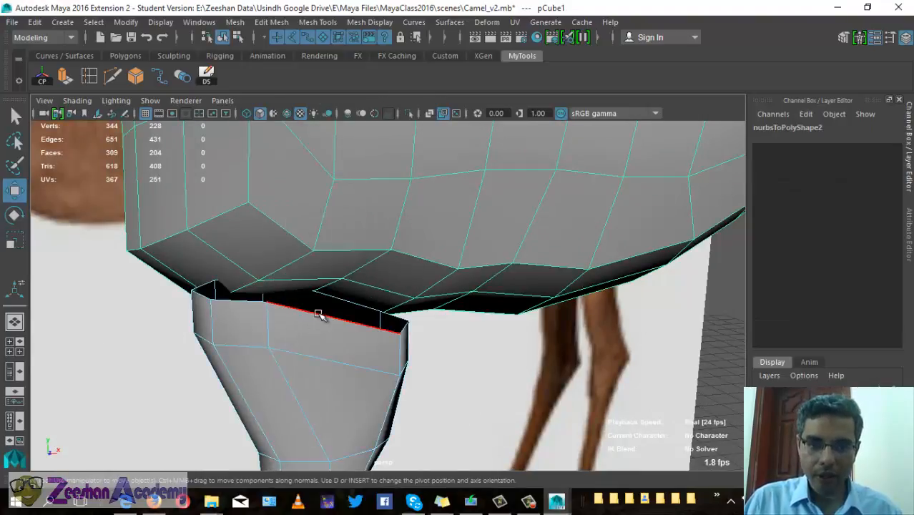
pyautogui.keyDown('alt'); pyautogui.moveTo(316, 340); pyautogui.dragTo(323, 351); pyautogui.keyUp('alt')
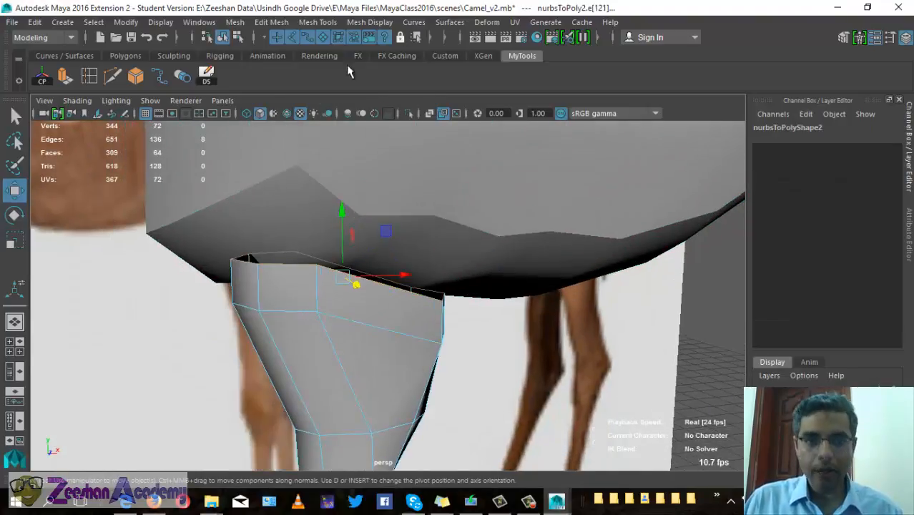
pyautogui.hotkey('ctrl', 'e')
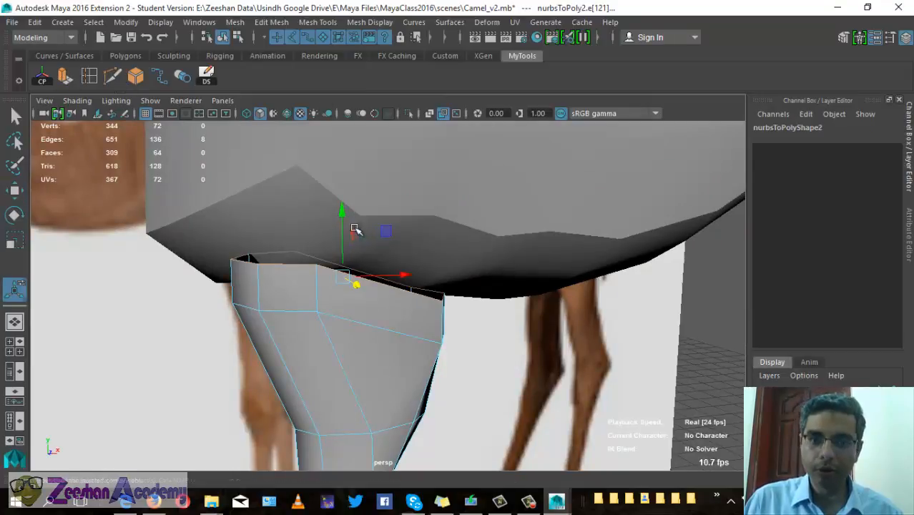
pyautogui.moveTo(429, 252); pyautogui.dragTo(429, 192)
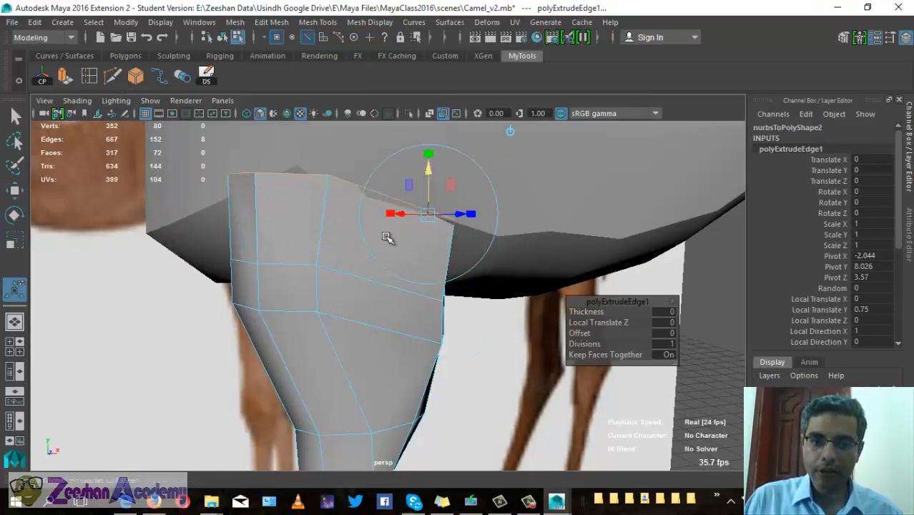
# Shift the extruded top edges of the front leg inward into the body and return to object mode
pyautogui.keyDown('alt'); pyautogui.moveTo(388, 239); pyautogui.dragTo(581, 290); pyautogui.keyUp('alt')
pyautogui.keyDown('alt'); pyautogui.moveTo(593, 255); pyautogui.dragTo(475, 291); pyautogui.keyUp('alt')
pyautogui.press('e')
pyautogui.press('w')
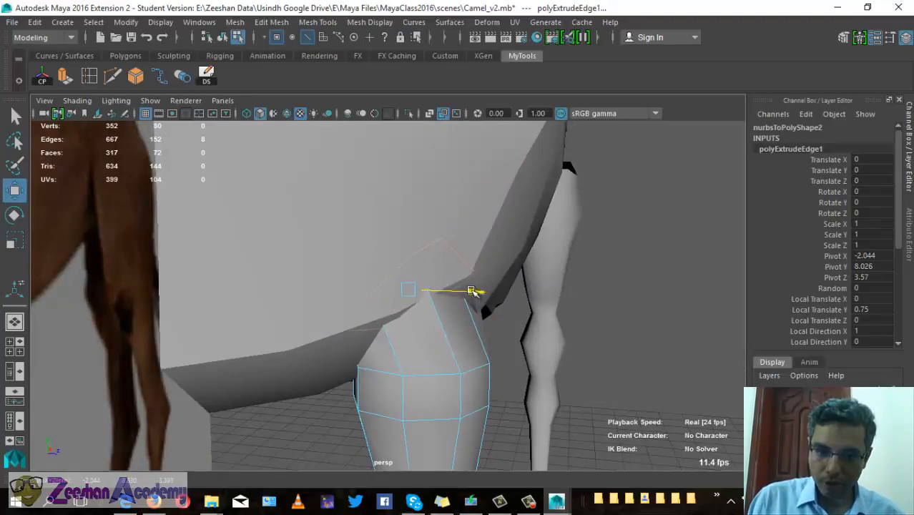
pyautogui.keyDown('alt'); pyautogui.moveTo(426, 353); pyautogui.dragTo(439, 225); pyautogui.keyUp('alt')
pyautogui.moveTo(429, 129); pyautogui.dragTo(492, 109, button='right')
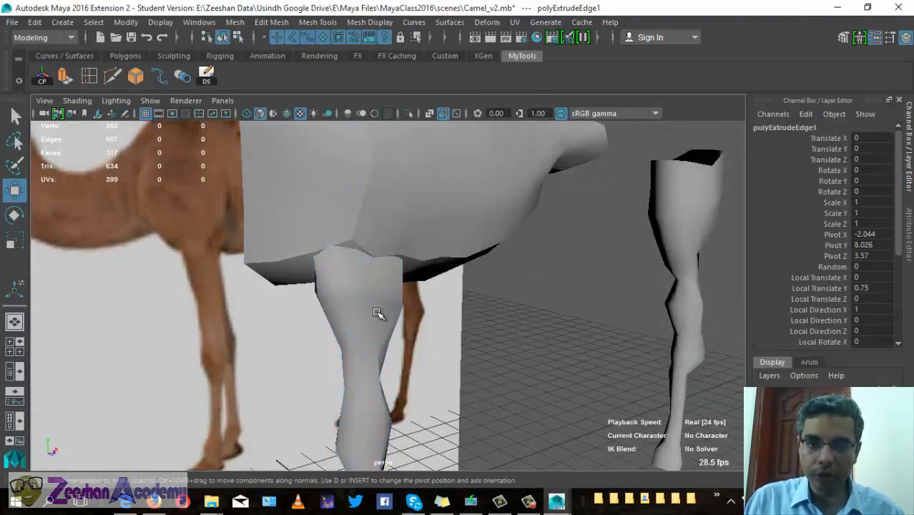
# Join the front leg and the camel's body with a Boolean Union
pyautogui.click(394, 321)
pyautogui.keyDown('alt'); pyautogui.moveTo(395, 321); pyautogui.dragTo(299, 266); pyautogui.keyUp('alt')
pyautogui.keyDown('shift'); pyautogui.click(377, 203); pyautogui.keyUp('shift')
pyautogui.hotkey('alt', 'space')
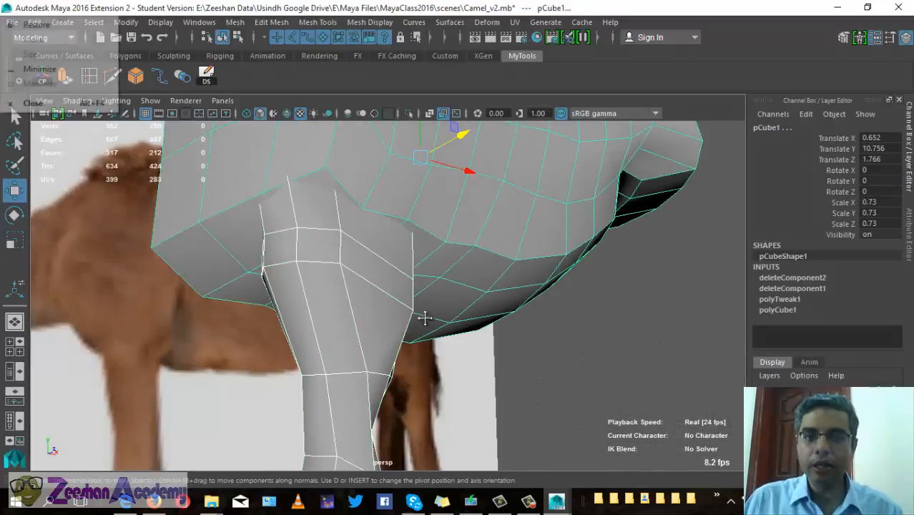
pyautogui.keyDown('alt'); pyautogui.moveTo(447, 316); pyautogui.dragTo(468, 363, button='middle'); pyautogui.keyUp('alt')
pyautogui.click(235, 22)
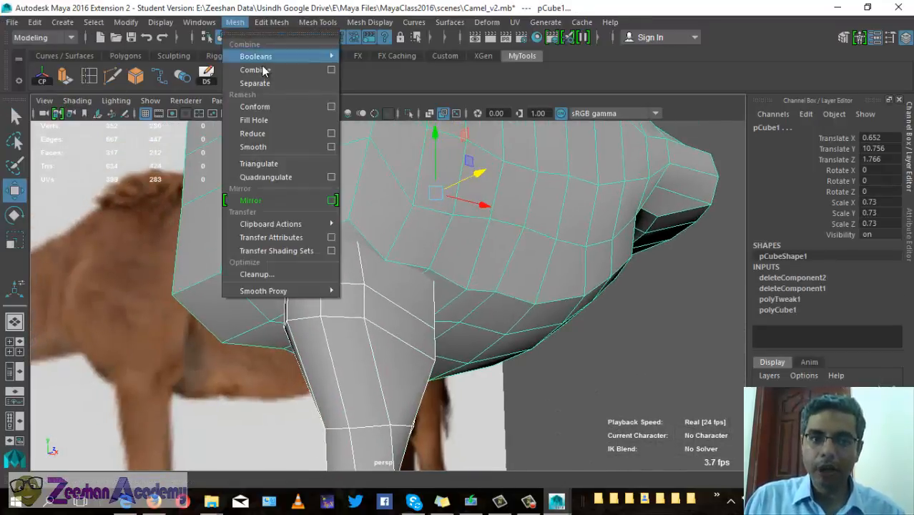
pyautogui.moveTo(304, 57)
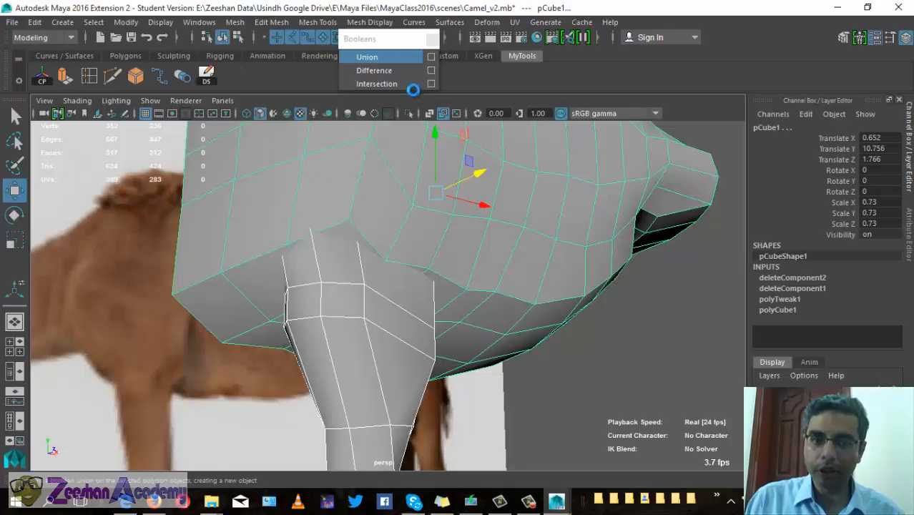
# Examine the Boolean joint between front leg and body from inside and outside the mesh
pyautogui.keyDown('alt'); pyautogui.moveTo(354, 348); pyautogui.dragTo(545, 380); pyautogui.keyUp('alt')
pyautogui.scroll(4, 545, 380)
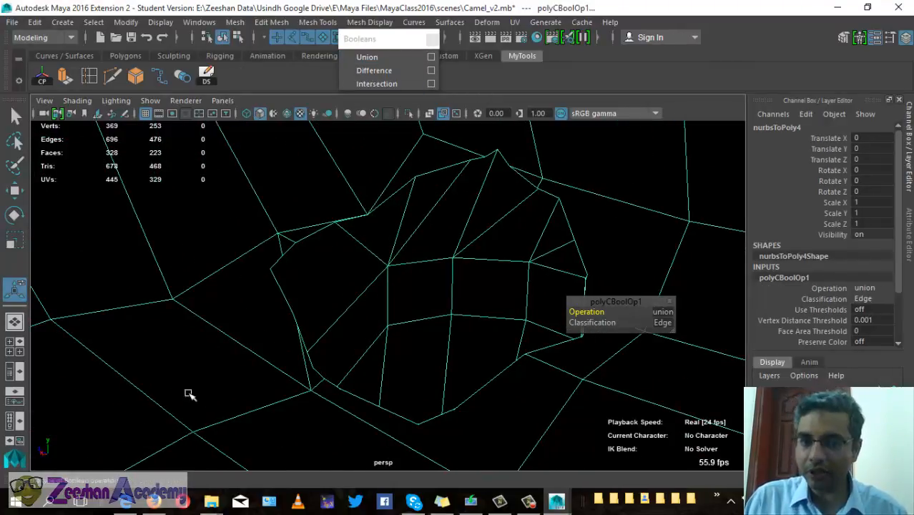
pyautogui.keyDown('alt'); pyautogui.moveTo(296, 329); pyautogui.dragTo(4, 372); pyautogui.keyUp('alt')
pyautogui.keyDown('alt'); pyautogui.moveTo(134, 363); pyautogui.dragTo(179, 123); pyautogui.keyUp('alt')
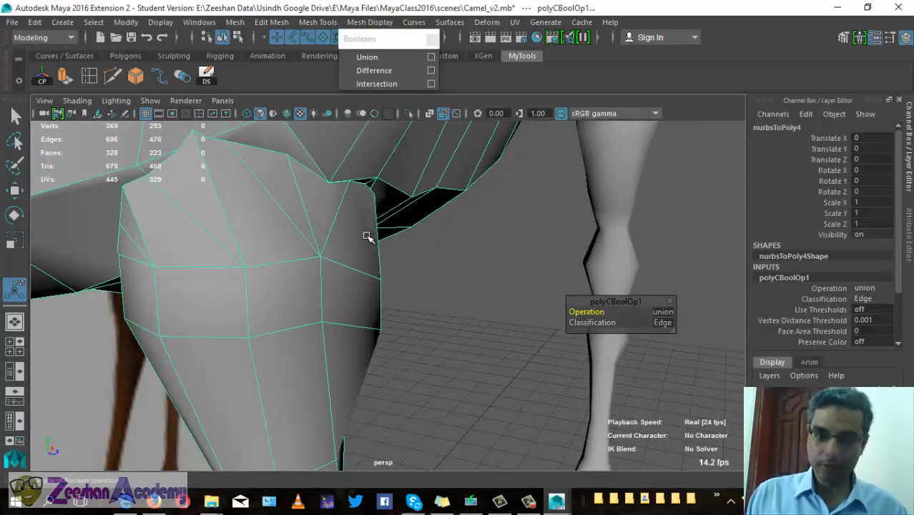
pyautogui.keyDown('alt'); pyautogui.moveTo(367, 236); pyautogui.dragTo(467, 270); pyautogui.keyUp('alt')
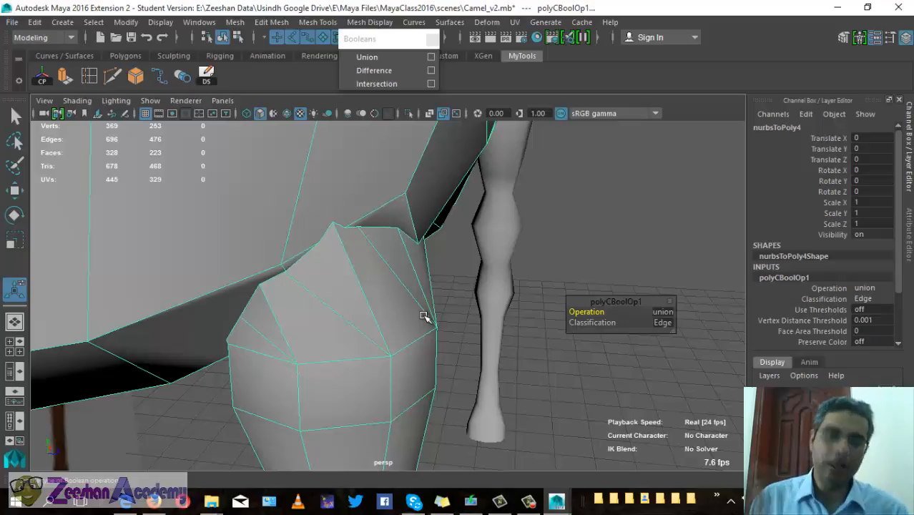
pyautogui.keyDown('alt'); pyautogui.moveTo(456, 270); pyautogui.dragTo(123, 212); pyautogui.keyUp('alt')
pyautogui.keyDown('alt'); pyautogui.moveTo(123, 213); pyautogui.dragTo(96, 222, button='right'); pyautogui.keyUp('alt')
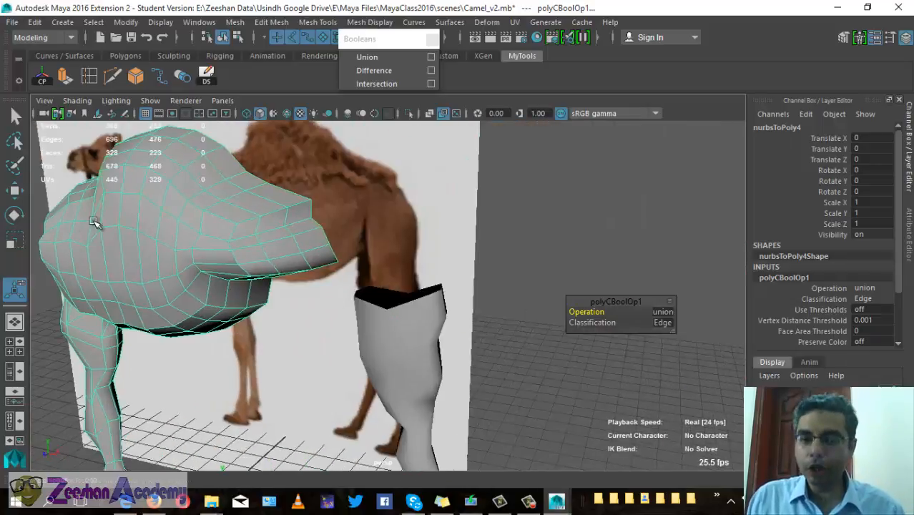
# Center the rear polygon leg's pivot and move the leg under the hindquarters, to about Translate X -1.03
pyautogui.keyDown('alt'); pyautogui.moveTo(96, 222); pyautogui.dragTo(385, 269); pyautogui.keyUp('alt')
pyautogui.click(470, 344)
pyautogui.keyDown('alt'); pyautogui.moveTo(469, 343); pyautogui.dragTo(464, 232, button='middle'); pyautogui.keyUp('alt')
pyautogui.keyDown('alt'); pyautogui.moveTo(431, 322); pyautogui.dragTo(402, 333); pyautogui.keyUp('alt')
pyautogui.press('w')
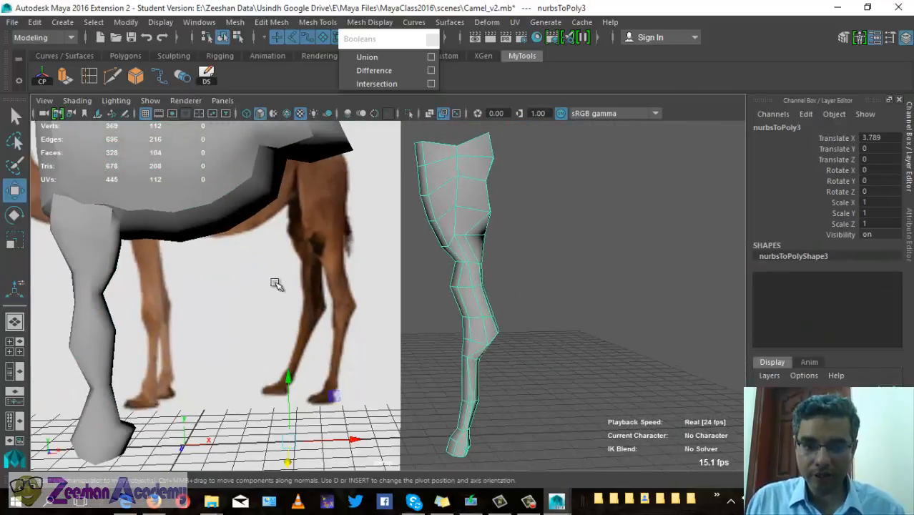
pyautogui.click(44, 70)
pyautogui.moveTo(519, 299); pyautogui.dragTo(394, 272)
# Select the joined body mesh and examine the topology around the front leg joint and the rear leg's placement
pyautogui.click(394, 272)
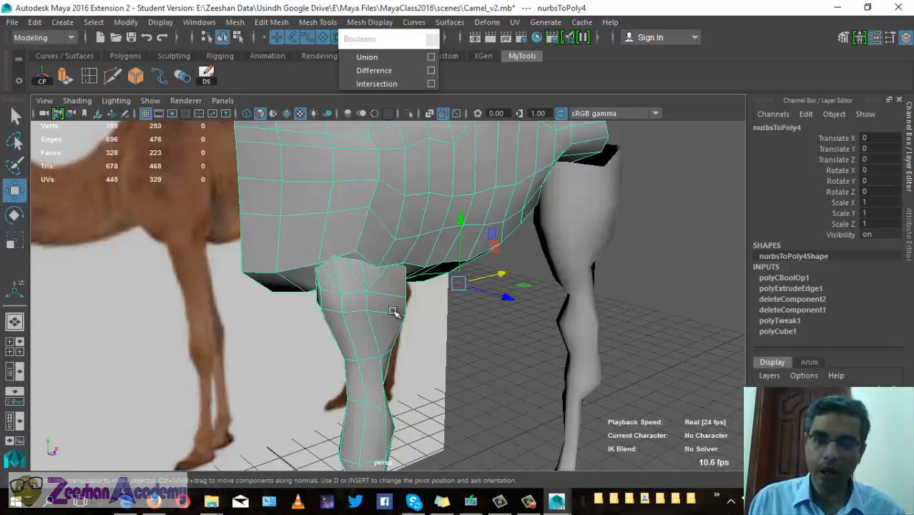
pyautogui.keyDown('alt'); pyautogui.moveTo(408, 300); pyautogui.dragTo(365, 284); pyautogui.keyUp('alt')
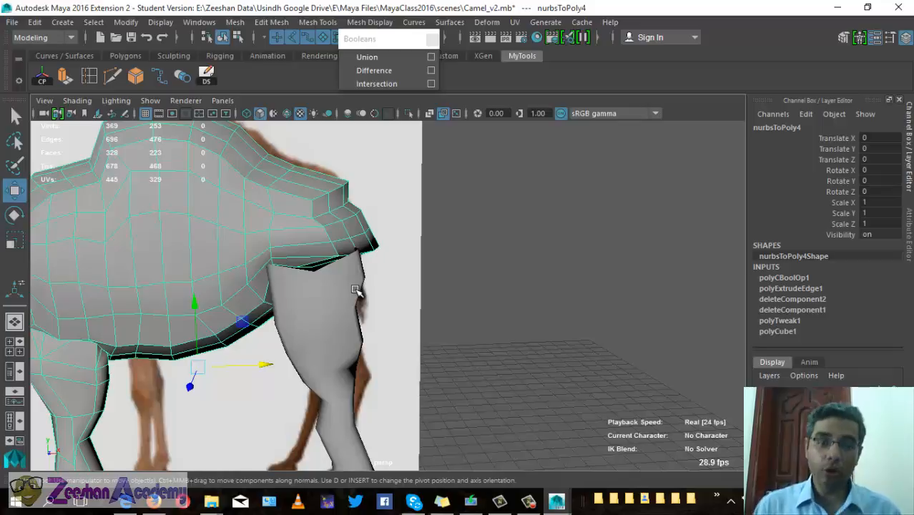
pyautogui.keyDown('alt'); pyautogui.moveTo(180, 381); pyautogui.dragTo(506, 283, button='middle'); pyautogui.keyUp('alt')
pyautogui.scroll(4, 506, 222)
pyautogui.keyDown('alt'); pyautogui.moveTo(466, 163); pyautogui.dragTo(457, 316, button='middle'); pyautogui.keyUp('alt')
pyautogui.scroll(1, 457, 316)
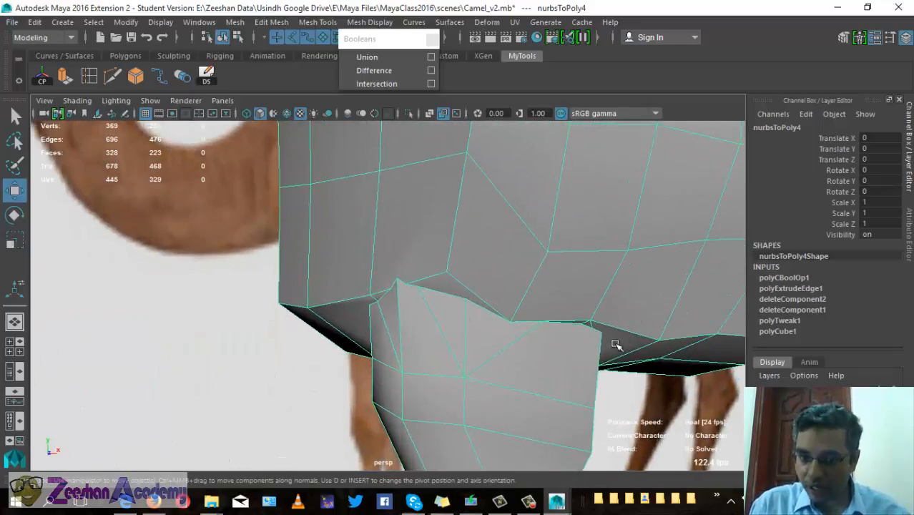
pyautogui.keyDown('alt'); pyautogui.moveTo(510, 390); pyautogui.dragTo(580, 322); pyautogui.keyUp('alt')
pyautogui.keyDown('alt'); pyautogui.moveTo(651, 265); pyautogui.dragTo(476, 286); pyautogui.keyUp('alt')
pyautogui.keyDown('alt'); pyautogui.moveTo(414, 331); pyautogui.dragTo(394, 341); pyautogui.keyUp('alt')
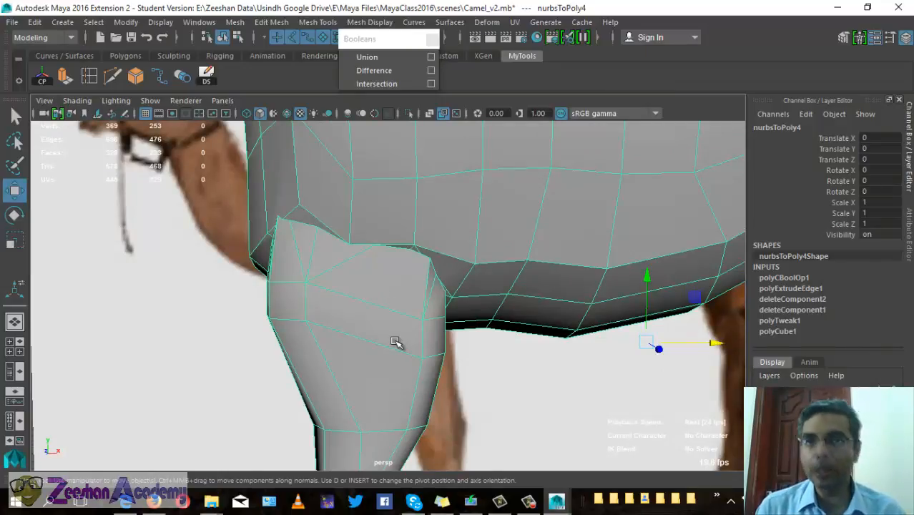
# Extrude the border edges around the rear leg's open top upward by about 0.19
pyautogui.keyDown('alt'); pyautogui.moveTo(395, 348); pyautogui.dragTo(521, 345); pyautogui.keyUp('alt')
pyautogui.click(470, 357)
pyautogui.moveTo(521, 345); pyautogui.dragTo(528, 96, button='right')
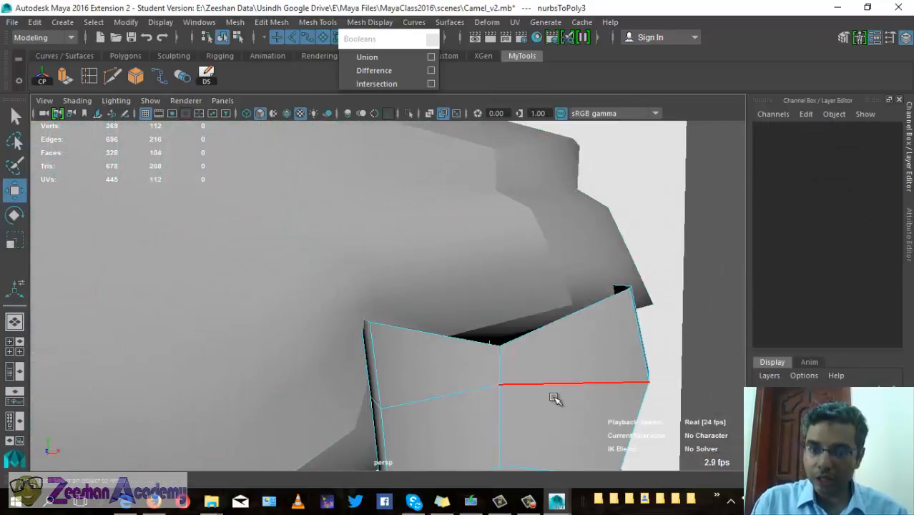
pyautogui.click(548, 324)
pyautogui.keyDown('alt'); pyautogui.moveTo(547, 325); pyautogui.dragTo(347, 288); pyautogui.keyUp('alt')
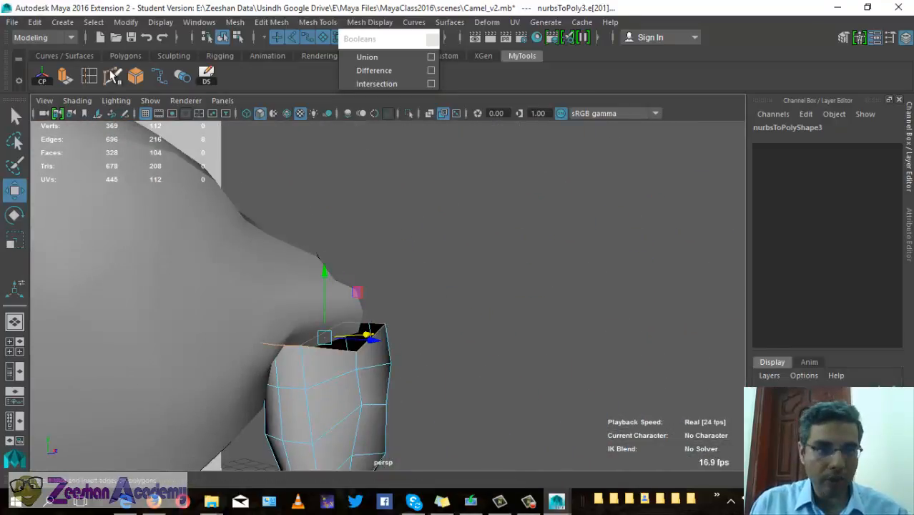
pyautogui.click(66, 76)
pyautogui.keyDown('alt'); pyautogui.moveTo(377, 310); pyautogui.dragTo(441, 276, button='middle'); pyautogui.keyUp('alt')
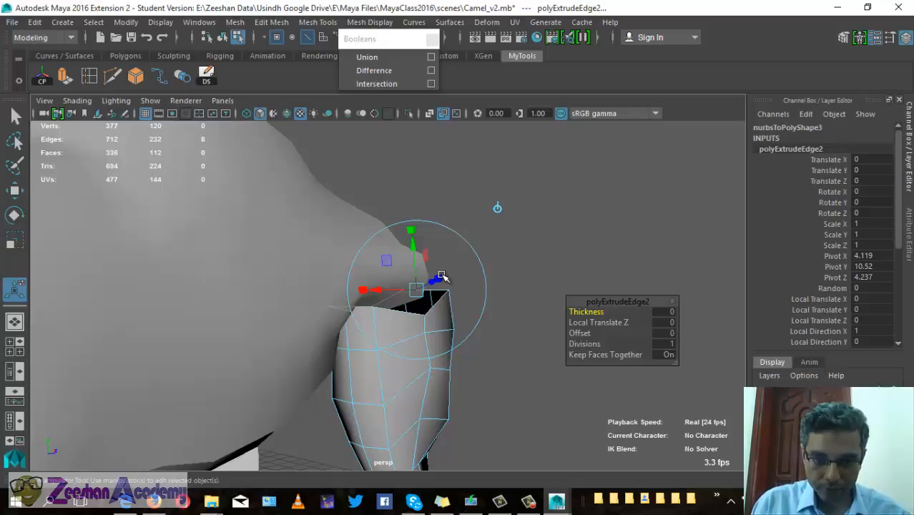
pyautogui.moveTo(412, 243); pyautogui.dragTo(413, 227)
# Shift the extruded top edges of the rear leg into the body and return to object mode
pyautogui.press('w')
pyautogui.keyDown('alt'); pyautogui.moveTo(458, 286); pyautogui.dragTo(357, 241); pyautogui.keyUp('alt')
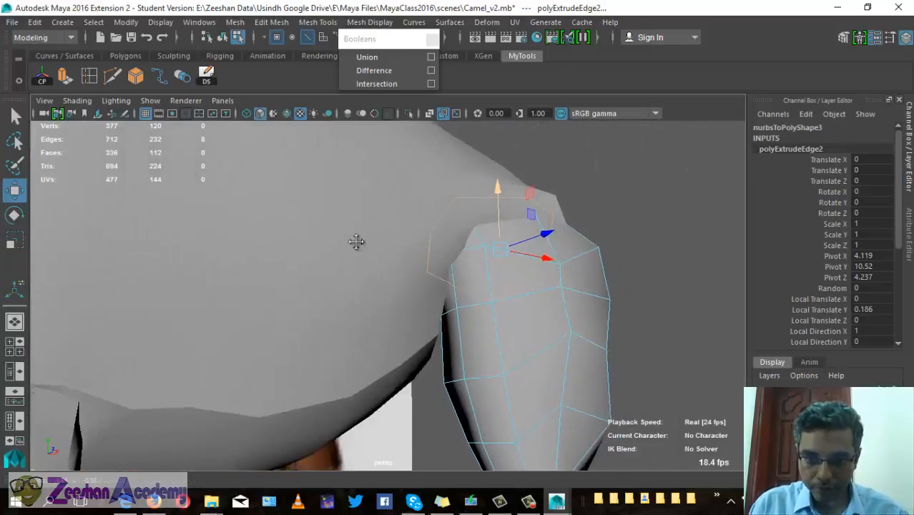
pyautogui.keyDown('alt'); pyautogui.moveTo(357, 241); pyautogui.dragTo(226, 150, button='middle'); pyautogui.keyUp('alt')
pyautogui.keyDown('alt'); pyautogui.moveTo(322, 263); pyautogui.dragTo(437, 205); pyautogui.keyUp('alt')
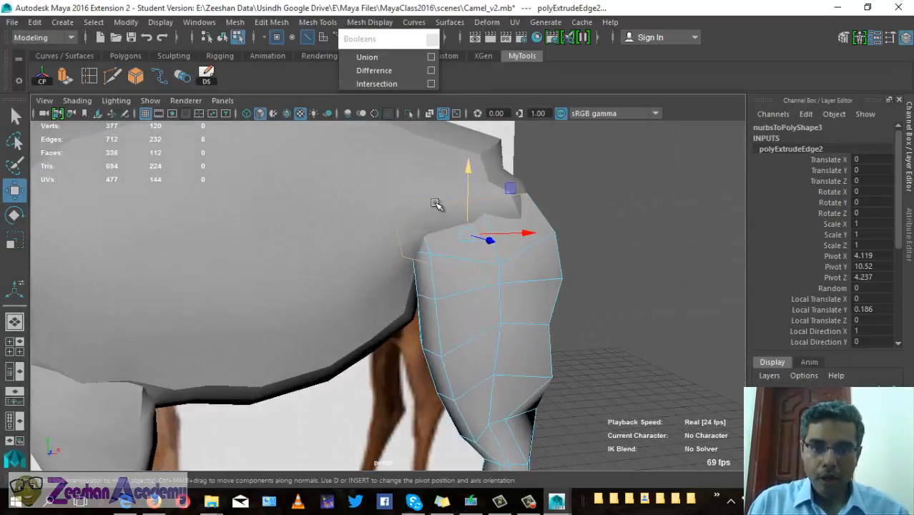
pyautogui.moveTo(517, 270); pyautogui.dragTo(586, 110, button='right')
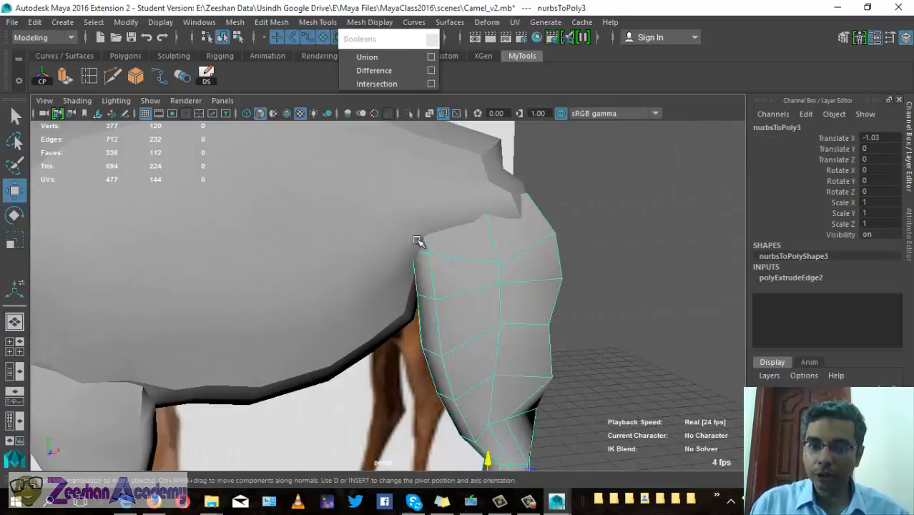
# Combine the rear leg and the camel's body into a single mesh
pyautogui.keyDown('shift'); pyautogui.click(385, 217); pyautogui.keyUp('shift')
pyautogui.scroll(2, 429, 261)
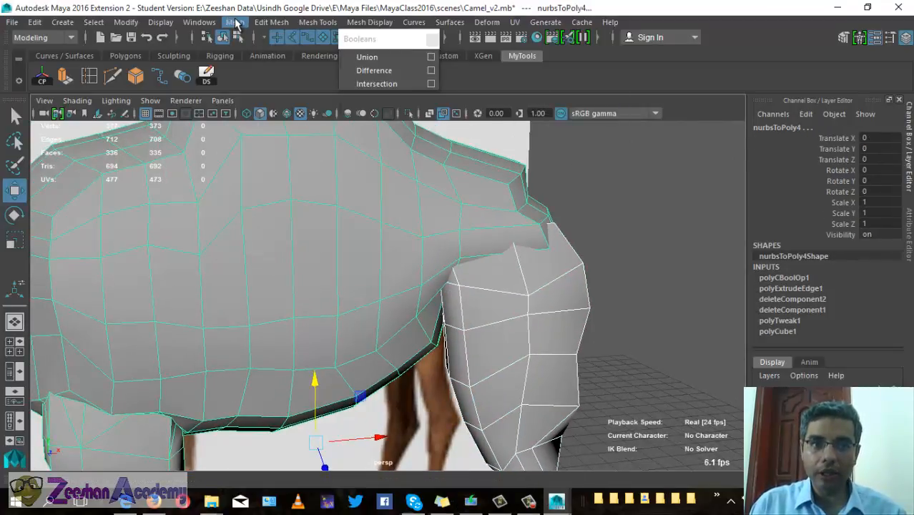
pyautogui.click(236, 23)
pyautogui.moveTo(272, 57)
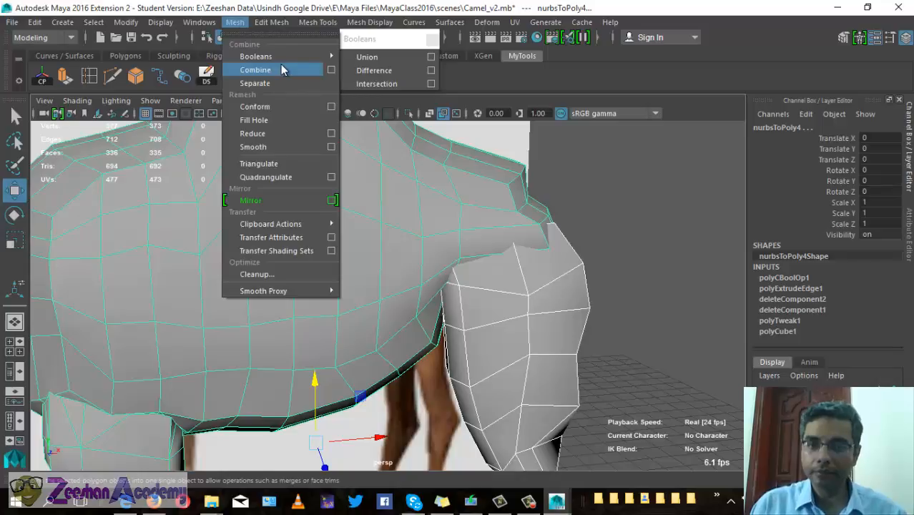
pyautogui.click(282, 70)
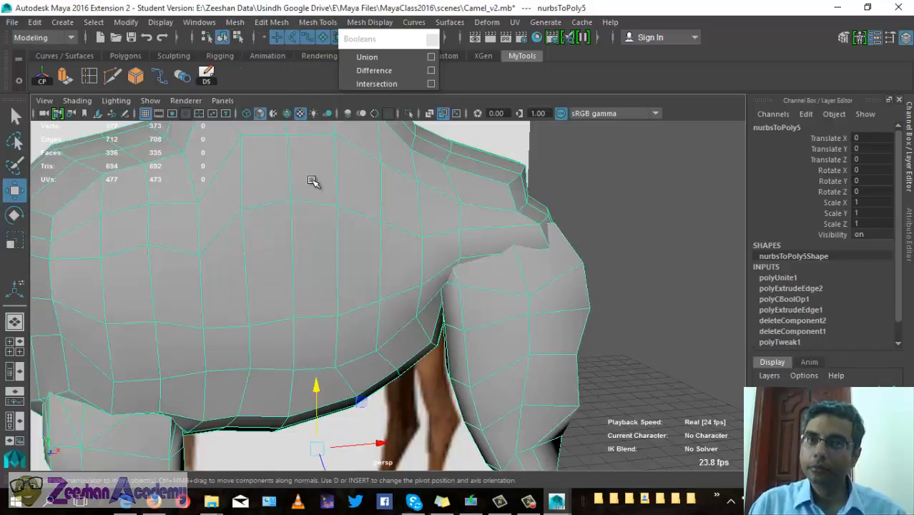
# Begin a Multi-Cut on the rear leg's top, placing points along the line where its outer side meets the body
pyautogui.keyDown('alt'); pyautogui.moveTo(408, 210); pyautogui.dragTo(598, 313); pyautogui.keyUp('alt')
pyautogui.keyDown('alt'); pyautogui.moveTo(442, 358); pyautogui.dragTo(419, 368); pyautogui.keyUp('alt')
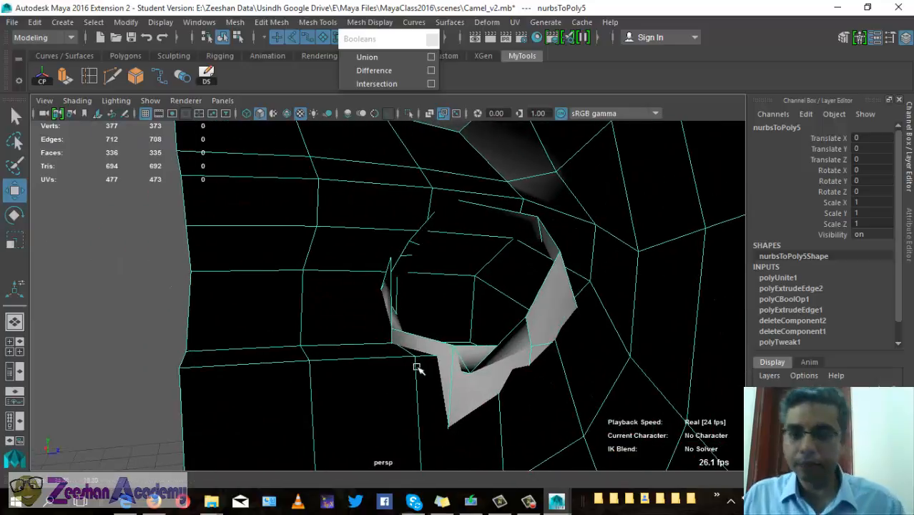
pyautogui.keyDown('alt'); pyautogui.moveTo(551, 305); pyautogui.dragTo(435, 301); pyautogui.keyUp('alt')
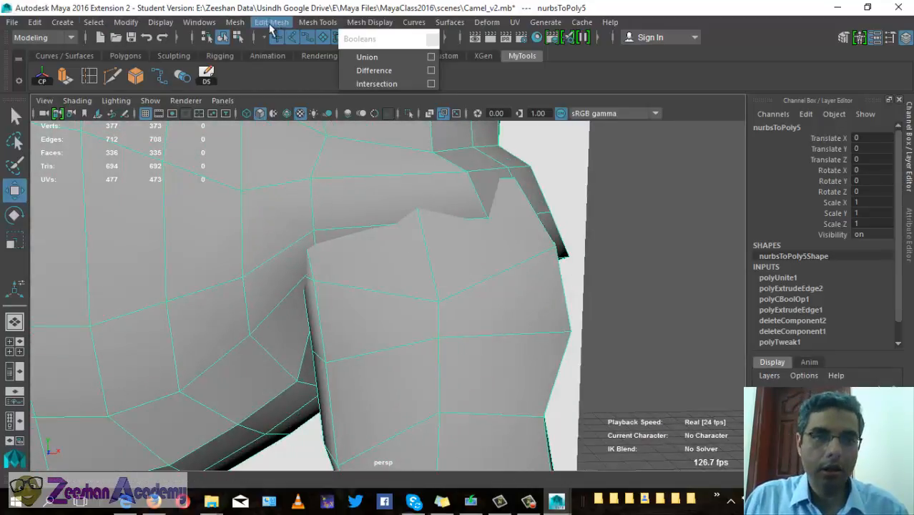
pyautogui.click(328, 21)
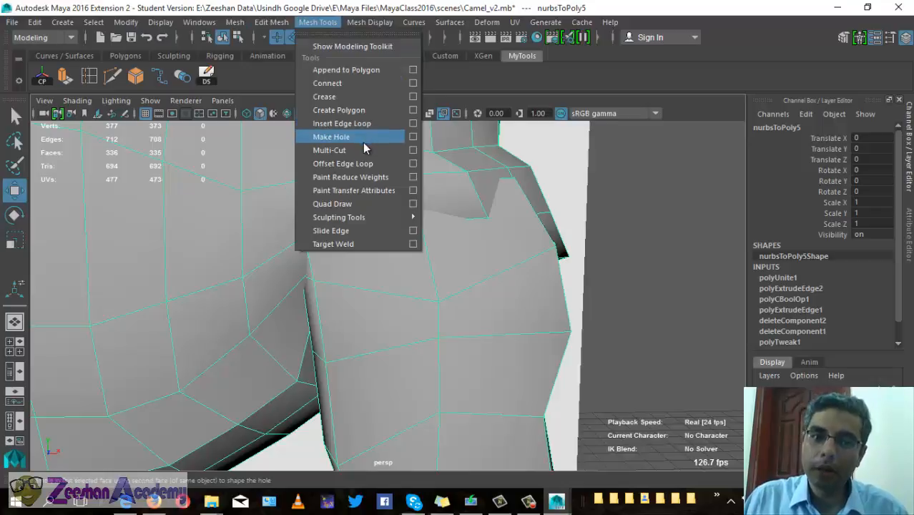
pyautogui.click(343, 164)
pyautogui.keyDown('alt'); pyautogui.moveTo(426, 184); pyautogui.dragTo(367, 330); pyautogui.keyUp('alt')
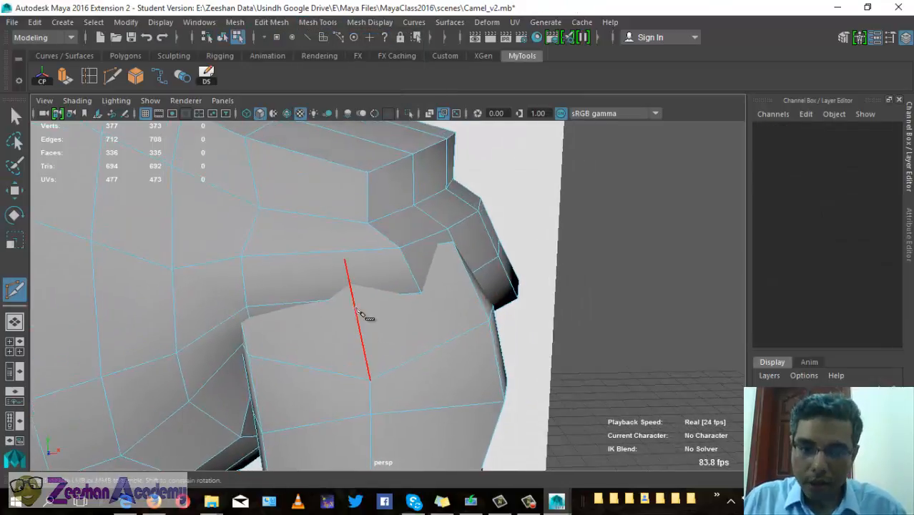
pyautogui.moveTo(351, 289); pyautogui.dragTo(427, 298)
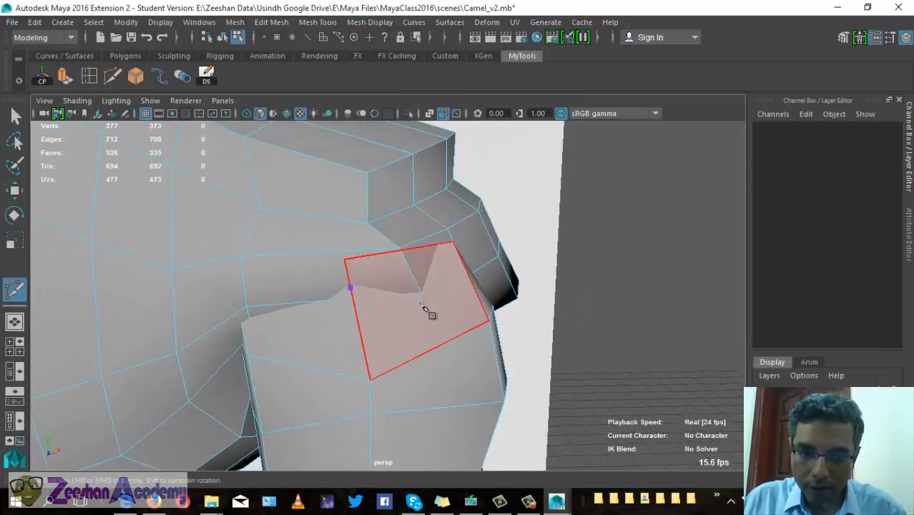
pyautogui.keyDown('alt'); pyautogui.moveTo(420, 337); pyautogui.dragTo(384, 337); pyautogui.keyUp('alt')
pyautogui.keyDown('alt'); pyautogui.moveTo(384, 337); pyautogui.dragTo(408, 300, button='right'); pyautogui.keyUp('alt')
pyautogui.click(359, 284)
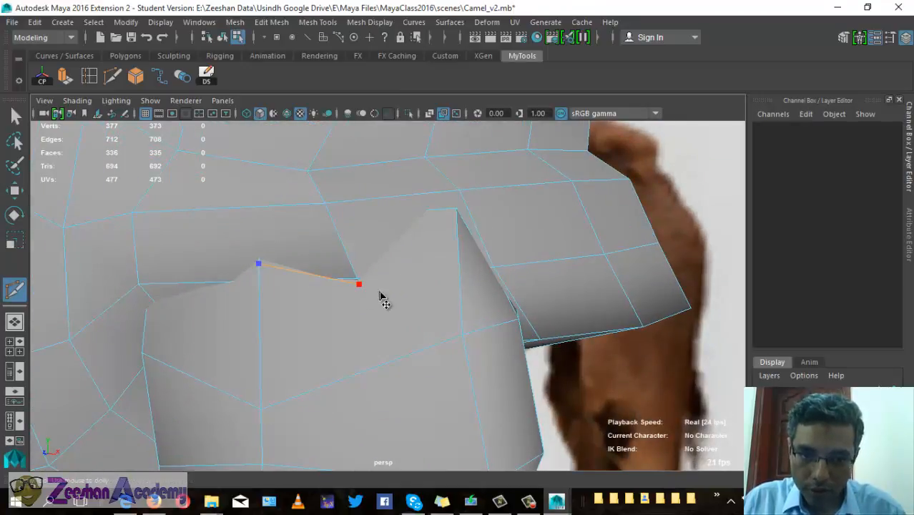
pyautogui.click(457, 210)
# Continue the cut around the back of the rear leg's top, following its intersection with the body
pyautogui.keyDown('alt'); pyautogui.moveTo(456, 212); pyautogui.dragTo(366, 302); pyautogui.keyUp('alt')
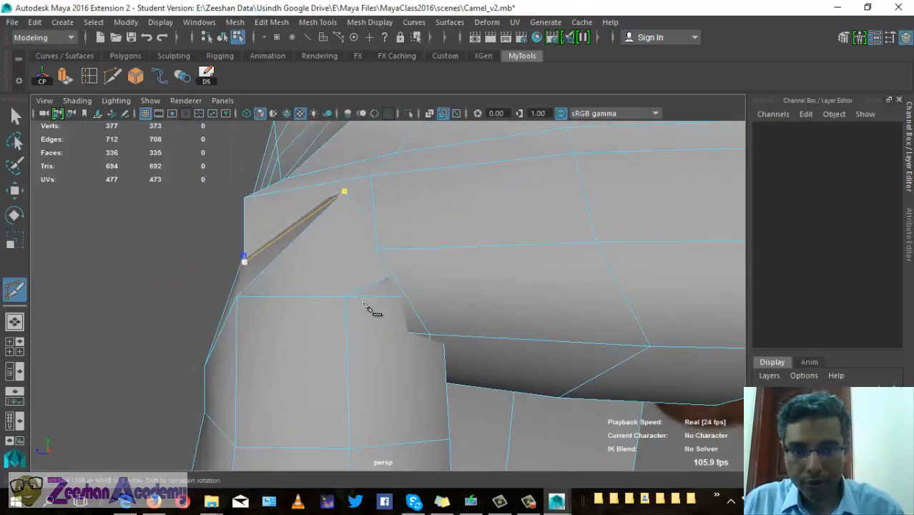
pyautogui.click(374, 255)
pyautogui.click(392, 298)
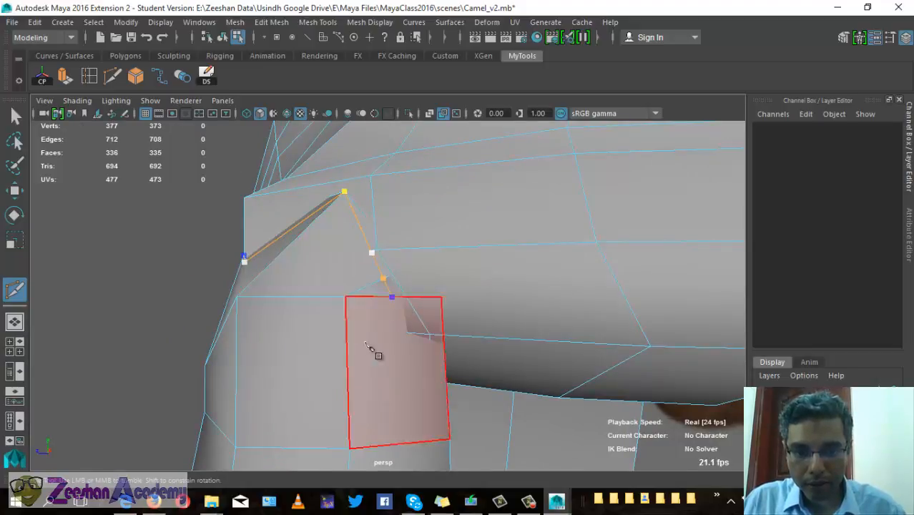
pyautogui.keyDown('alt'); pyautogui.moveTo(373, 351); pyautogui.dragTo(306, 302); pyautogui.keyUp('alt')
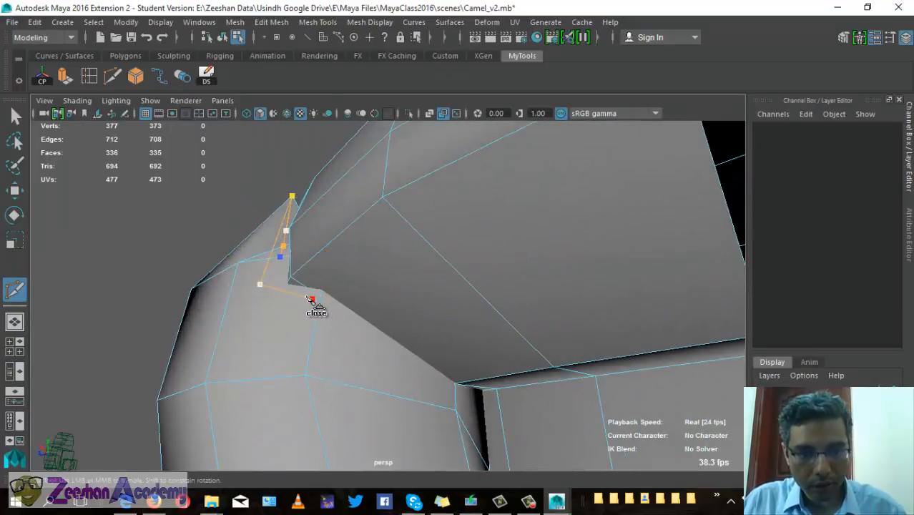
pyautogui.click(286, 287)
pyautogui.click(322, 303)
pyautogui.keyDown('alt'); pyautogui.moveTo(322, 303); pyautogui.dragTo(323, 326); pyautogui.keyUp('alt')
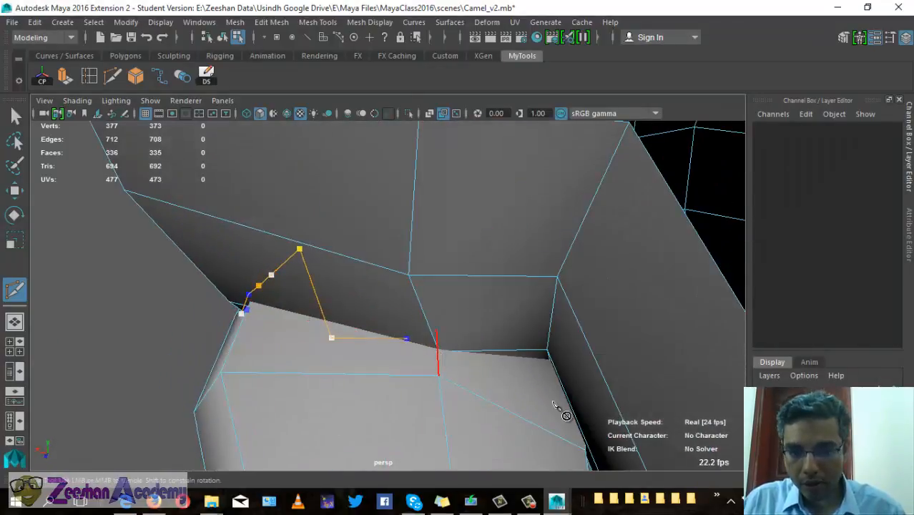
# Extend the cut along the rear leg's inner side to the edge beside the body and apply it
pyautogui.keyDown('alt'); pyautogui.moveTo(555, 405); pyautogui.dragTo(412, 312); pyautogui.keyUp('alt')
pyautogui.click(440, 319)
pyautogui.click(449, 326)
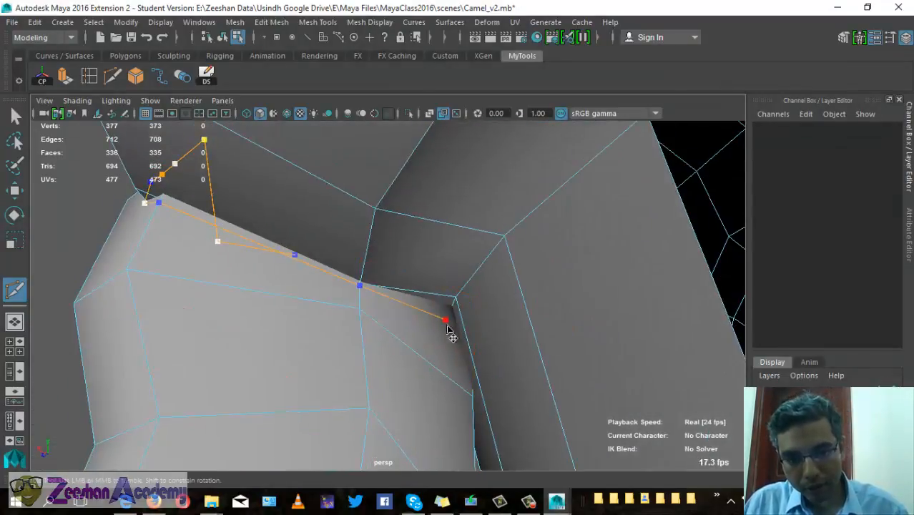
pyautogui.keyDown('alt'); pyautogui.moveTo(484, 390); pyautogui.dragTo(421, 356); pyautogui.keyUp('alt')
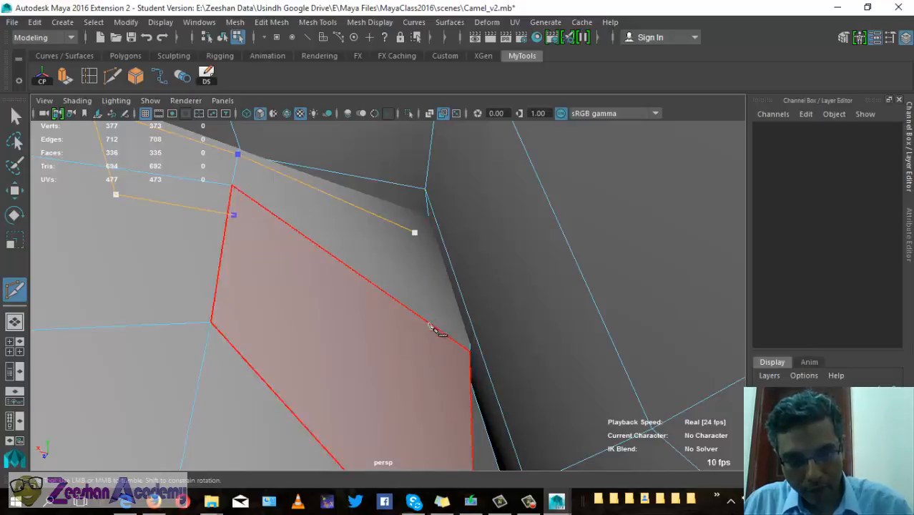
pyautogui.keyDown('alt'); pyautogui.moveTo(430, 326); pyautogui.dragTo(379, 253); pyautogui.keyUp('alt')
pyautogui.keyDown('alt'); pyautogui.moveTo(380, 252); pyautogui.dragTo(505, 382, button='right'); pyautogui.keyUp('alt')
pyautogui.keyDown('alt'); pyautogui.moveTo(505, 383); pyautogui.dragTo(407, 339); pyautogui.keyUp('alt')
pyautogui.click(510, 295)
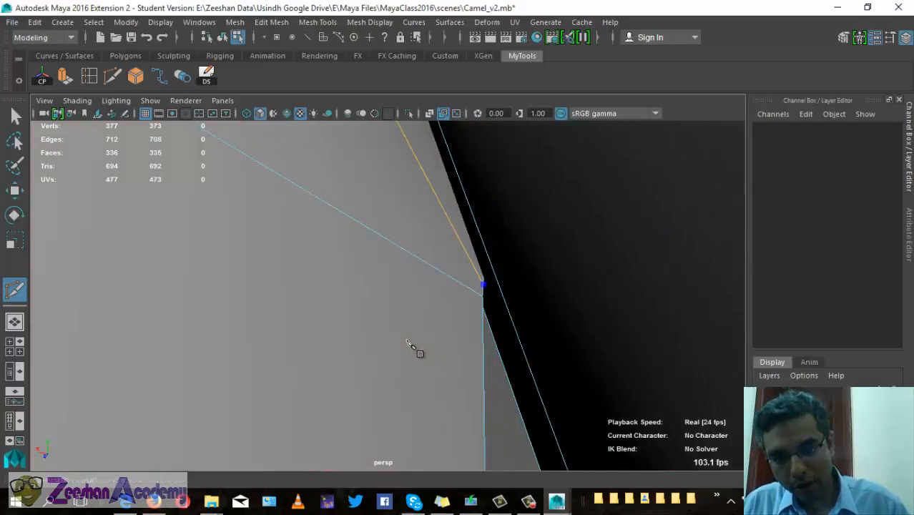
pyautogui.rightClick(407, 339)
# Cut the rest of the rear leg's top from its outer side around the front, along the body intersection, and apply it
pyautogui.keyDown('alt'); pyautogui.moveTo(506, 322); pyautogui.dragTo(510, 277); pyautogui.keyUp('alt')
pyautogui.keyDown('alt'); pyautogui.moveTo(509, 276); pyautogui.dragTo(621, 202, button='right'); pyautogui.keyUp('alt')
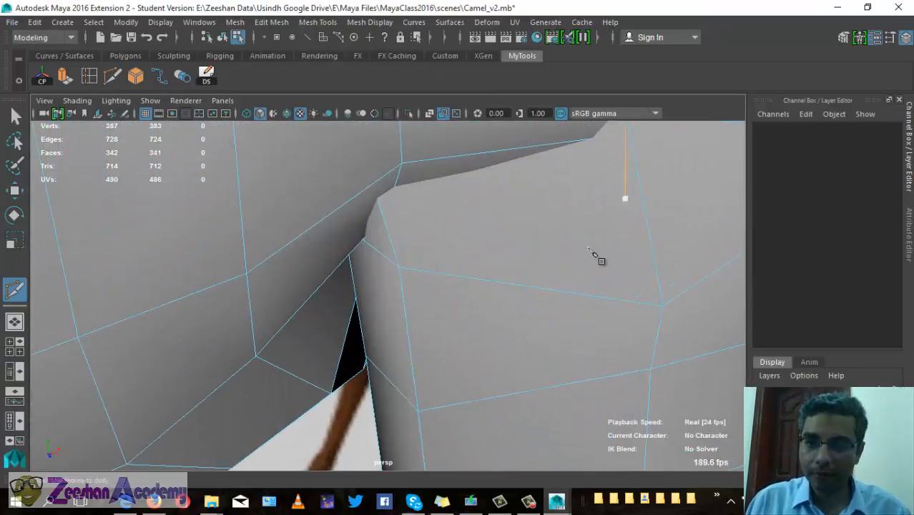
pyautogui.keyDown('alt'); pyautogui.moveTo(594, 247); pyautogui.dragTo(499, 274, button='middle'); pyautogui.keyUp('alt')
pyautogui.click(530, 197)
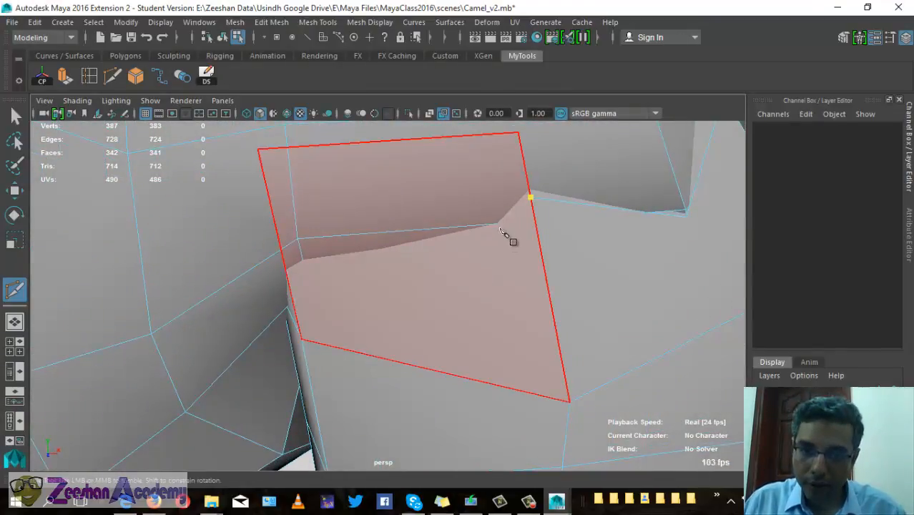
pyautogui.click(500, 227)
pyautogui.keyDown('alt'); pyautogui.moveTo(339, 297); pyautogui.dragTo(360, 293); pyautogui.keyUp('alt')
pyautogui.keyDown('alt'); pyautogui.moveTo(314, 367); pyautogui.dragTo(386, 285); pyautogui.keyUp('alt')
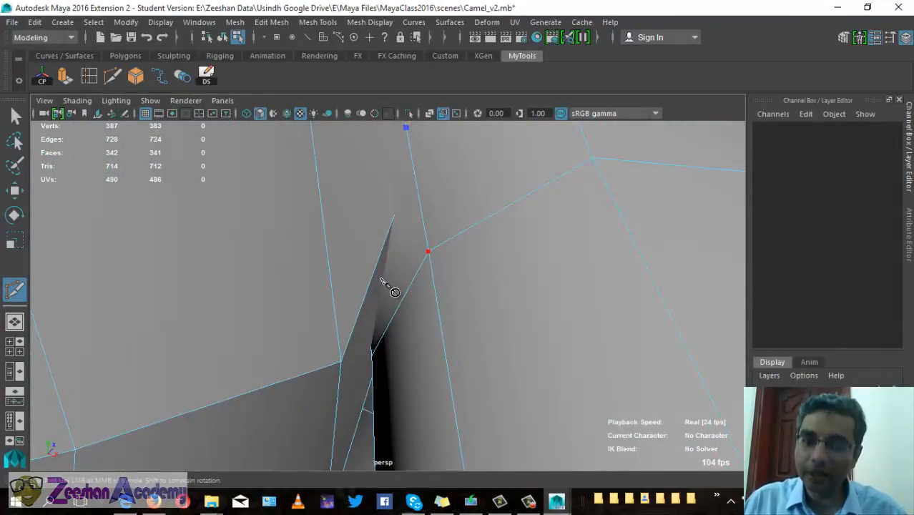
pyautogui.keyDown('alt'); pyautogui.moveTo(359, 312); pyautogui.dragTo(381, 226); pyautogui.keyUp('alt')
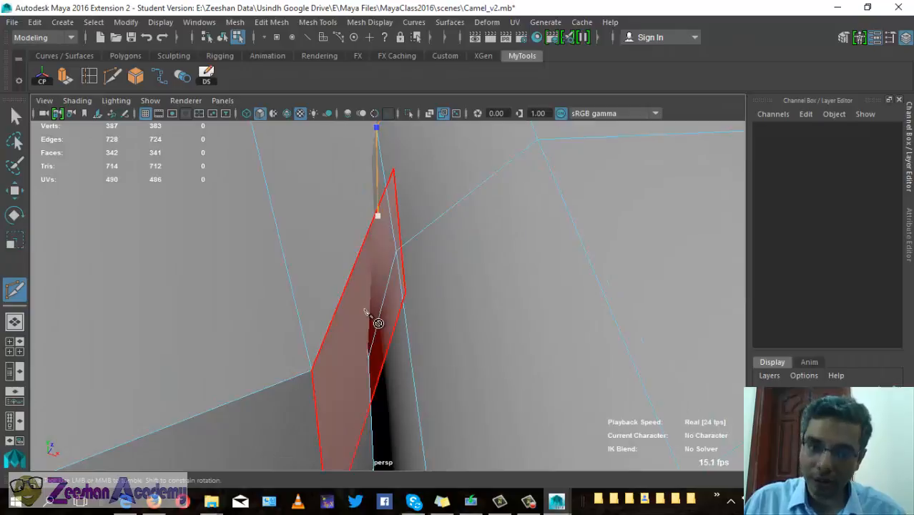
pyautogui.keyDown('alt'); pyautogui.moveTo(365, 313); pyautogui.dragTo(453, 285); pyautogui.keyUp('alt')
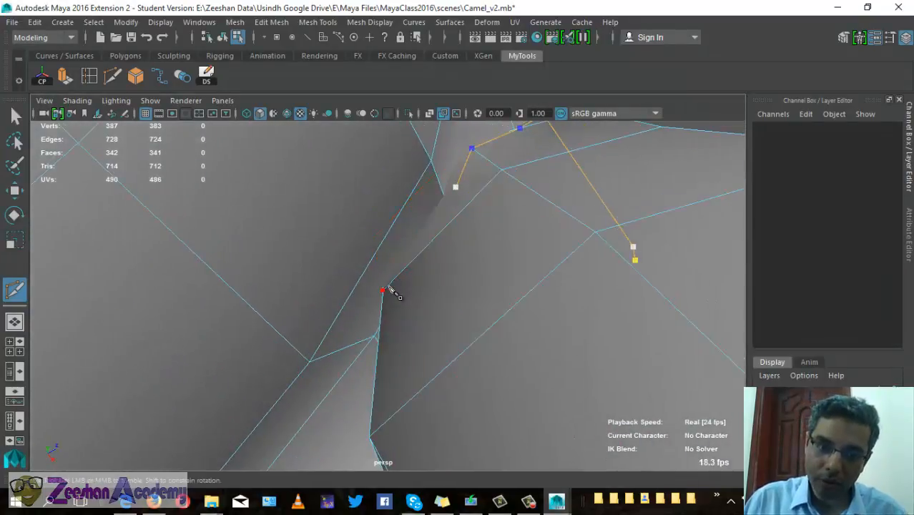
pyautogui.keyDown('alt'); pyautogui.moveTo(386, 307); pyautogui.dragTo(540, 316); pyautogui.keyUp('alt')
pyautogui.press('Return')
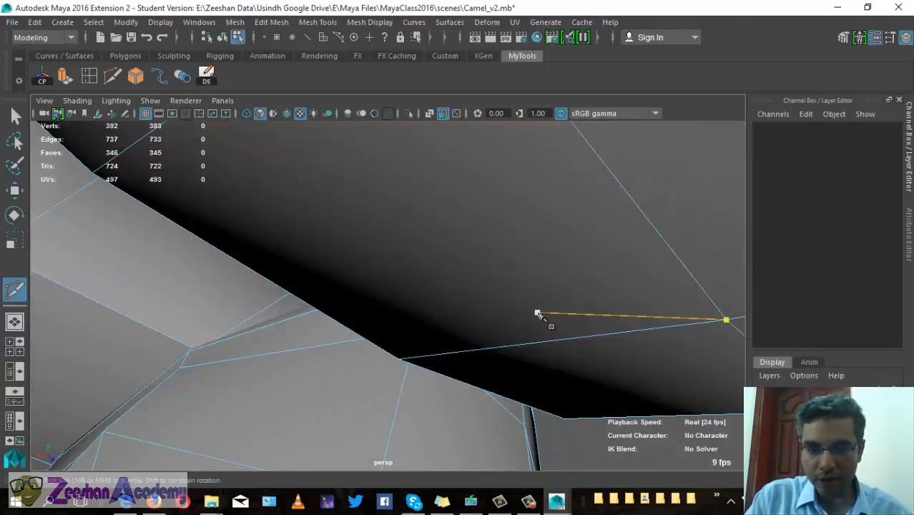
# From inside the mesh, cut the body's faces in a loop around the rear leg's open top
pyautogui.keyDown('alt'); pyautogui.moveTo(547, 284); pyautogui.dragTo(407, 336); pyautogui.keyUp('alt')
pyautogui.keyDown('alt'); pyautogui.moveTo(406, 336); pyautogui.dragTo(409, 361, button='middle'); pyautogui.keyUp('alt')
pyautogui.keyDown('alt'); pyautogui.moveTo(412, 364); pyautogui.dragTo(265, 310); pyautogui.keyUp('alt')
pyautogui.click(255, 176)
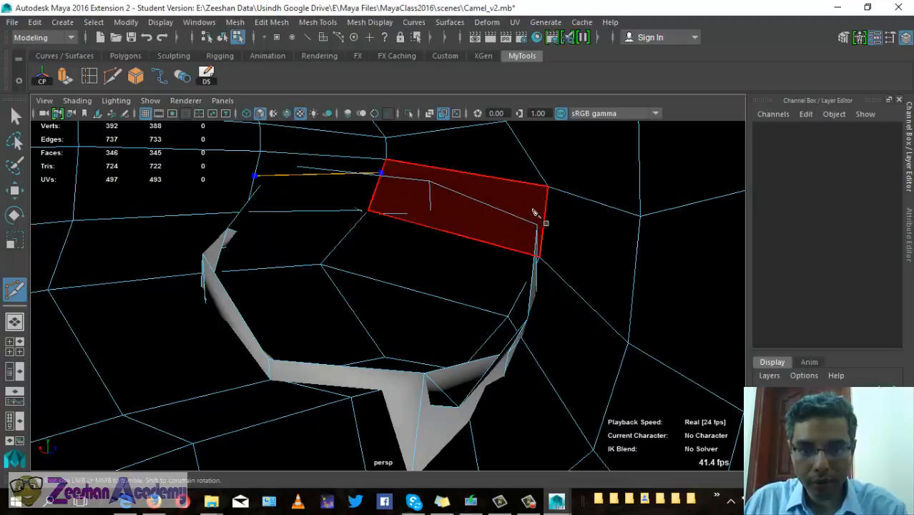
pyautogui.click(467, 201)
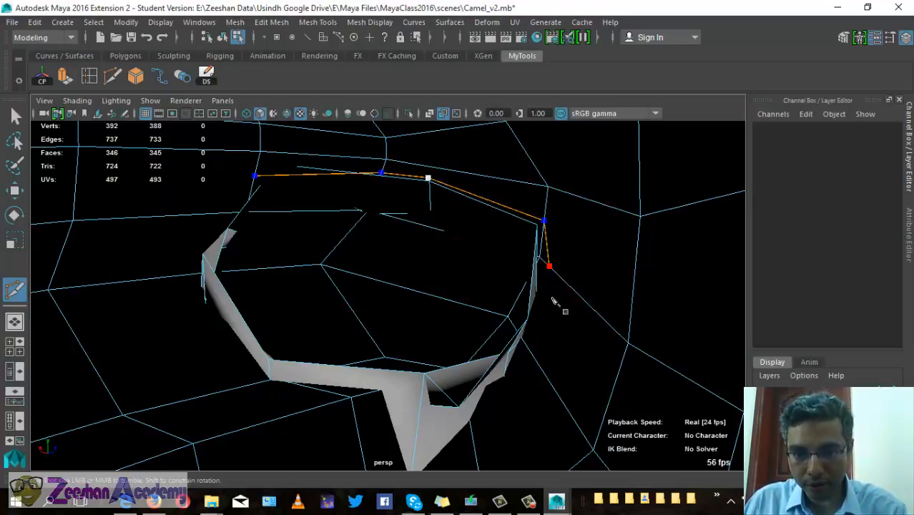
pyautogui.click(526, 343)
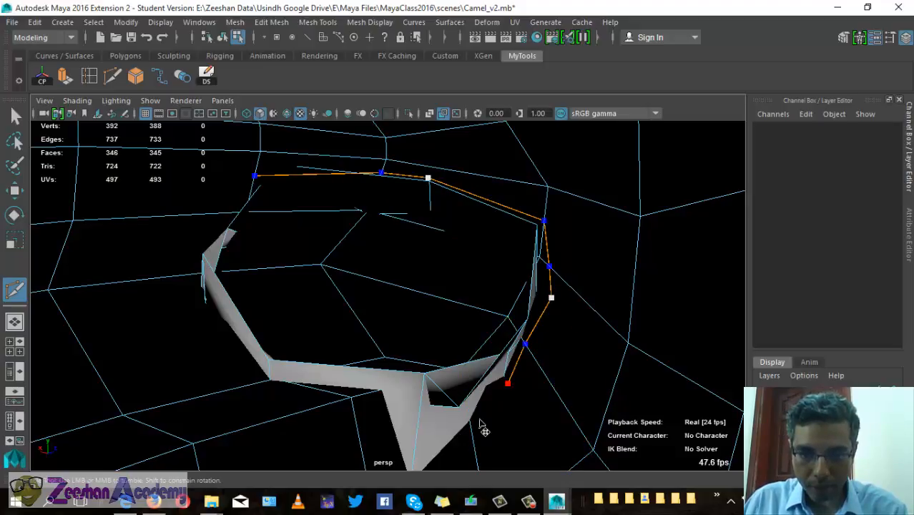
pyautogui.keyDown('alt'); pyautogui.moveTo(450, 409); pyautogui.dragTo(432, 419); pyautogui.keyUp('alt')
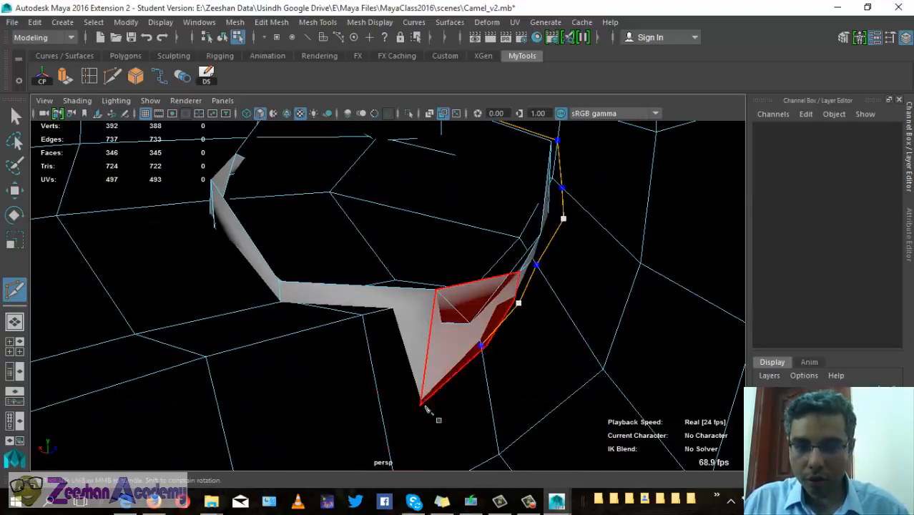
pyautogui.click(384, 319)
pyautogui.keyDown('alt'); pyautogui.moveTo(291, 335); pyautogui.dragTo(344, 366); pyautogui.keyUp('alt')
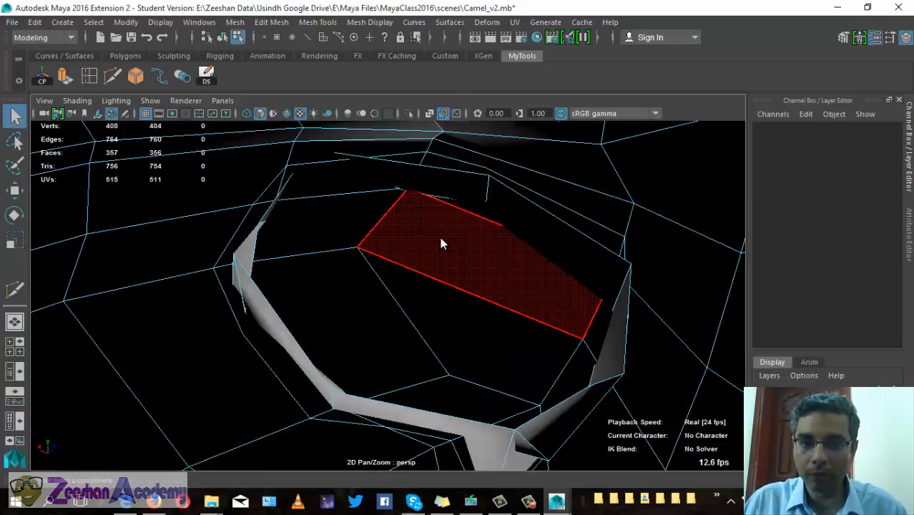
# Delete the body faces that cover the rear leg's opening inside the cut loop
pyautogui.rightClick(450, 187)
pyautogui.keyDown('alt'); pyautogui.moveTo(363, 253); pyautogui.dragTo(309, 307); pyautogui.keyUp('alt')
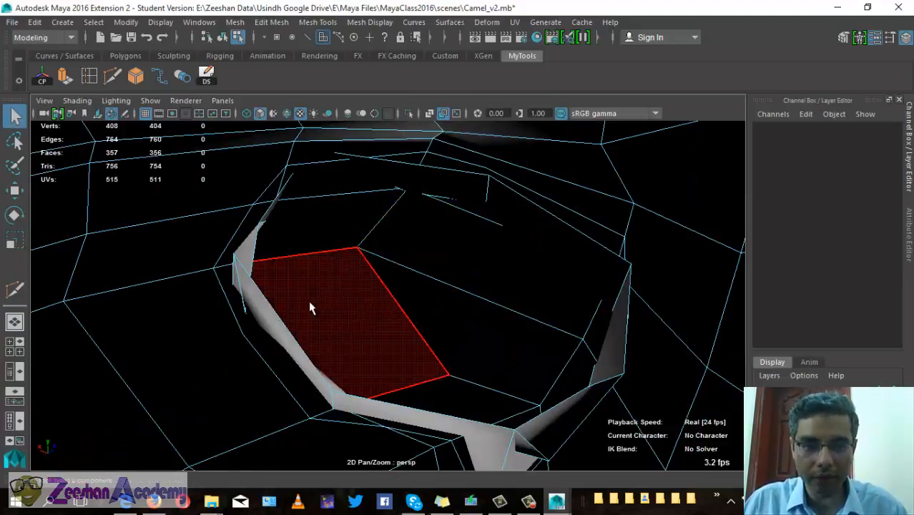
pyautogui.click(310, 307)
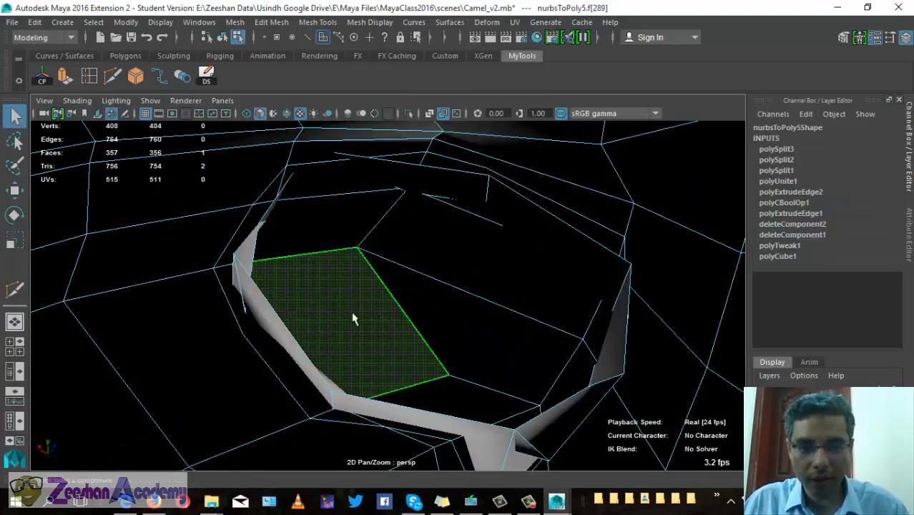
pyautogui.keyDown('shift'); pyautogui.click(349, 236); pyautogui.keyUp('shift')
pyautogui.keyDown('shift'); pyautogui.click(404, 248); pyautogui.keyUp('shift')
pyautogui.keyDown('shift'); pyautogui.click(419, 310); pyautogui.keyUp('shift')
pyautogui.keyDown('shift'); pyautogui.click(458, 409); pyautogui.keyUp('shift')
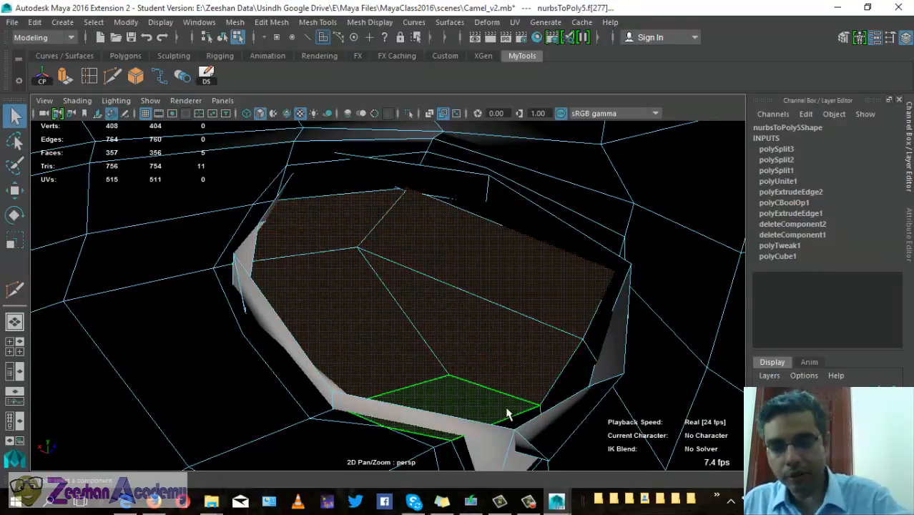
pyautogui.press('Delete')
pyautogui.click(564, 383)
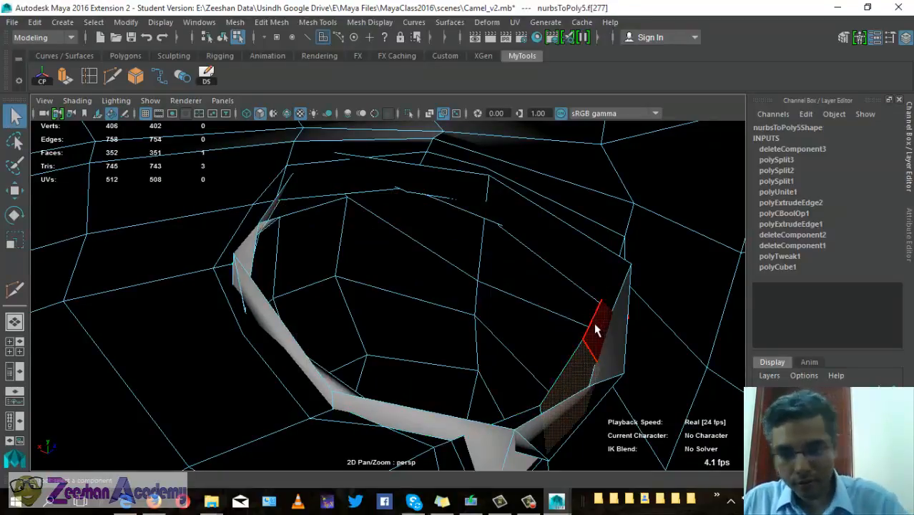
pyautogui.press('Delete')
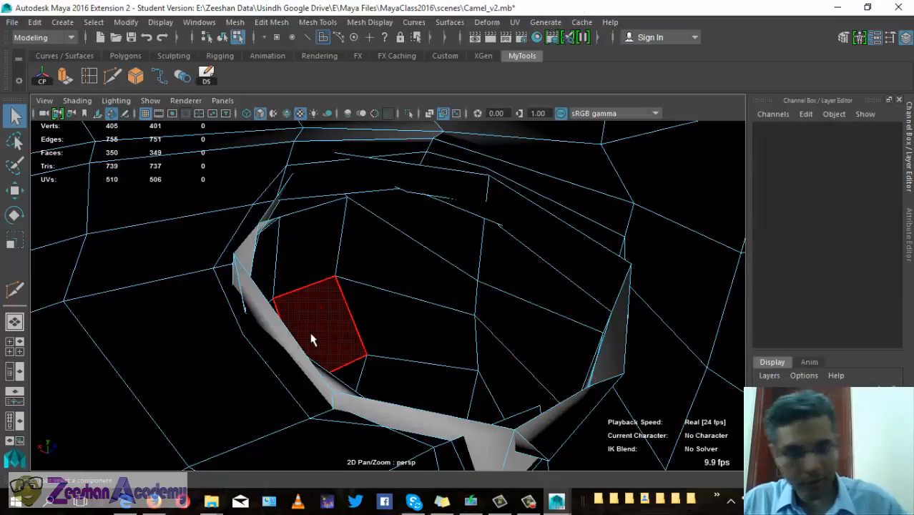
# Delete the three narrow leftover body faces between the cut loop and the lower rim of the rear leg's opening
pyautogui.keyDown('alt'); pyautogui.moveTo(286, 336); pyautogui.dragTo(282, 311); pyautogui.keyUp('alt')
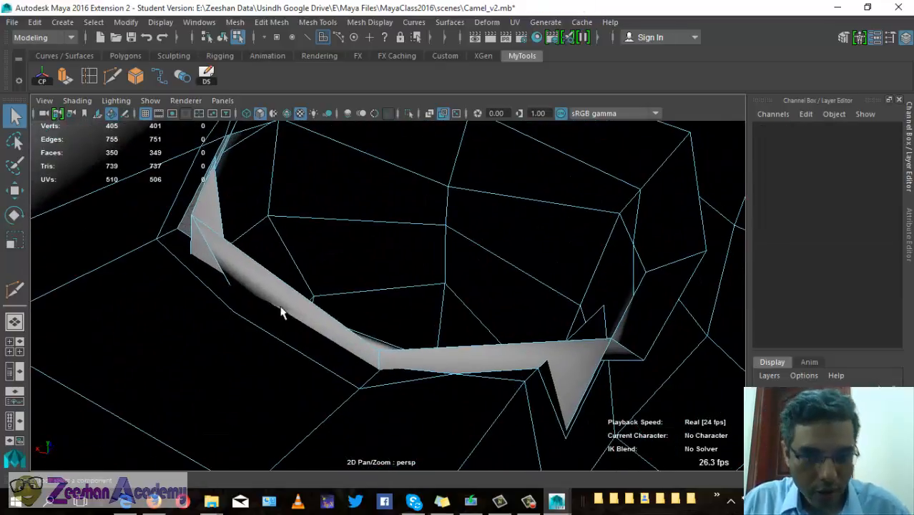
pyautogui.click(281, 310)
pyautogui.keyDown('shift'); pyautogui.click(405, 379); pyautogui.keyUp('shift')
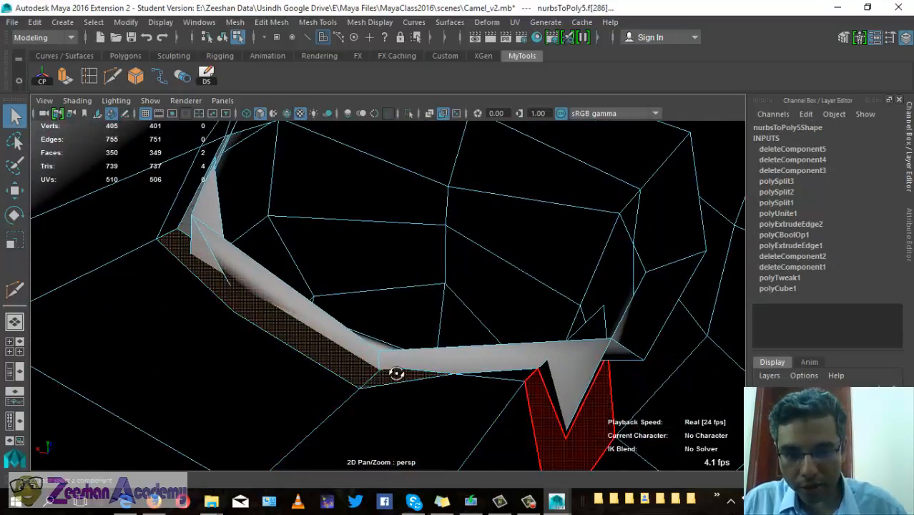
pyautogui.keyDown('alt'); pyautogui.moveTo(395, 373); pyautogui.dragTo(302, 265); pyautogui.keyUp('alt')
pyautogui.keyDown('shift'); pyautogui.click(496, 390); pyautogui.keyUp('shift')
pyautogui.press('Delete')
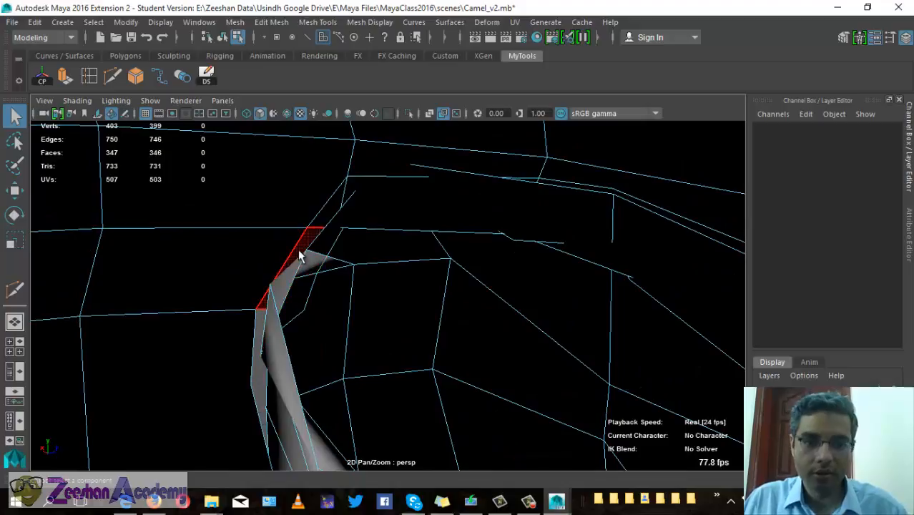
# Delete the leftover body slivers beside the opening's side rim and the body face overlapping the rear leg's top
pyautogui.click(301, 255)
pyautogui.keyDown('shift'); pyautogui.click(340, 202); pyautogui.keyUp('shift')
pyautogui.press('Delete')
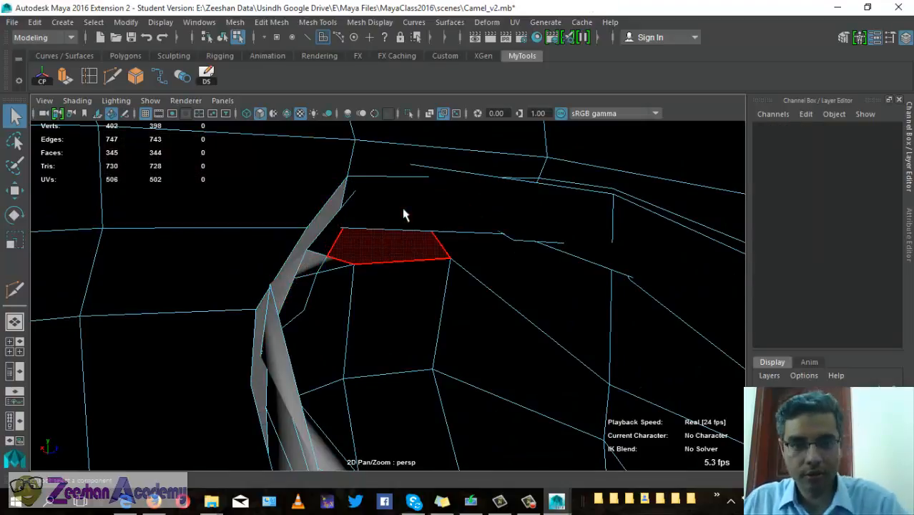
pyautogui.keyDown('alt'); pyautogui.moveTo(404, 215); pyautogui.dragTo(295, 235); pyautogui.keyUp('alt')
pyautogui.click(295, 234)
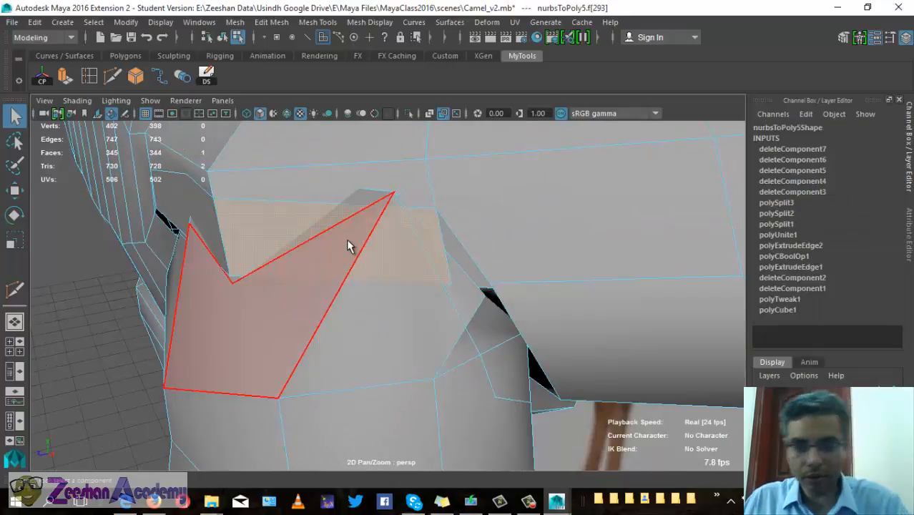
pyautogui.press('Delete')
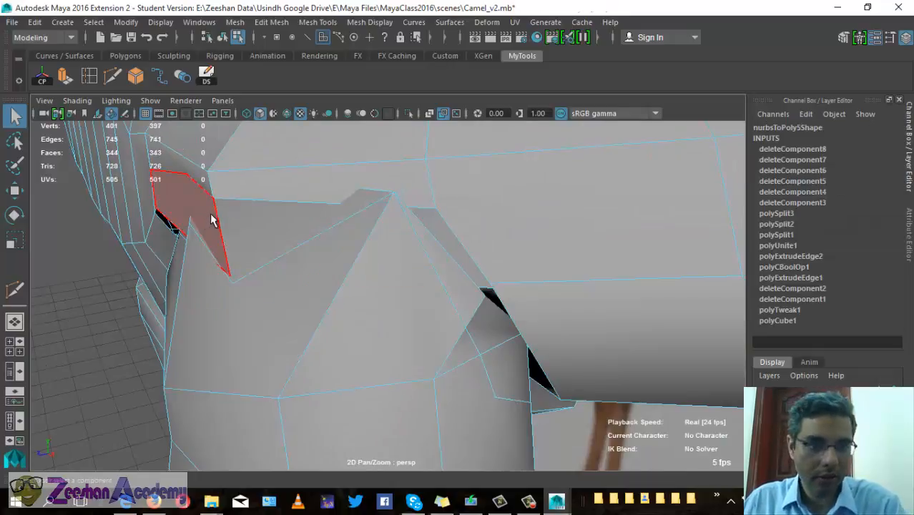
# Delete two leftover overlapping faces along the rim where the rear leg's open top meets the body
pyautogui.click(316, 289)
pyautogui.keyDown('alt'); pyautogui.moveTo(316, 289); pyautogui.dragTo(397, 337); pyautogui.keyUp('alt')
pyautogui.press('Delete')
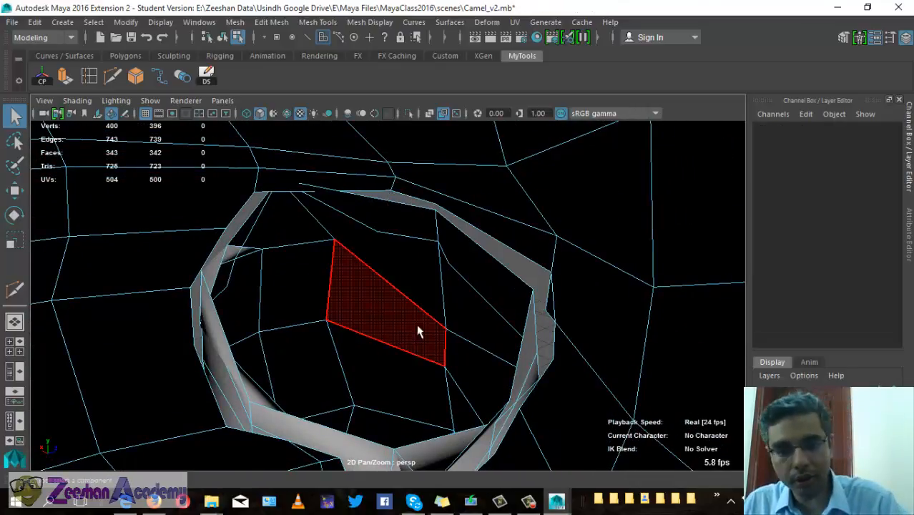
pyautogui.click(533, 318)
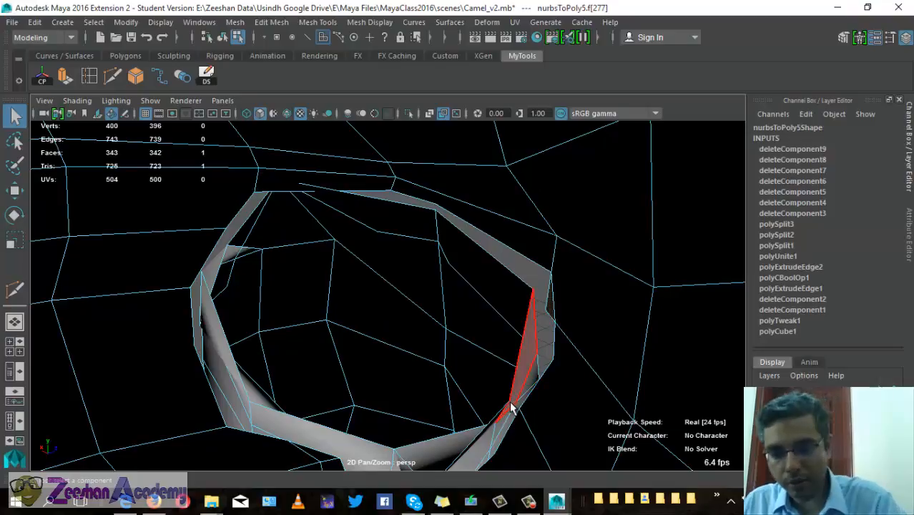
pyautogui.press('Delete')
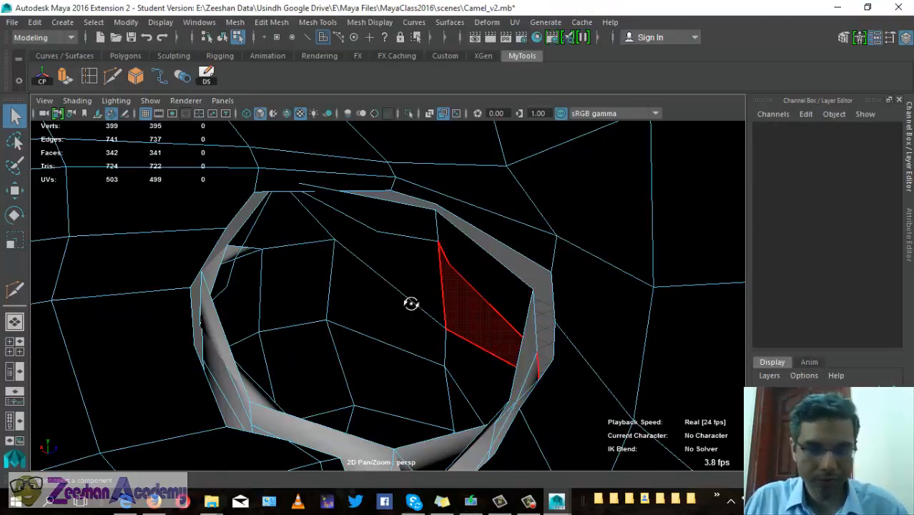
# Delete the overlapping faces at the rear leg's top edge and the long leftover face along its side rim
pyautogui.keyDown('alt'); pyautogui.moveTo(410, 302); pyautogui.dragTo(388, 270); pyautogui.keyUp('alt')
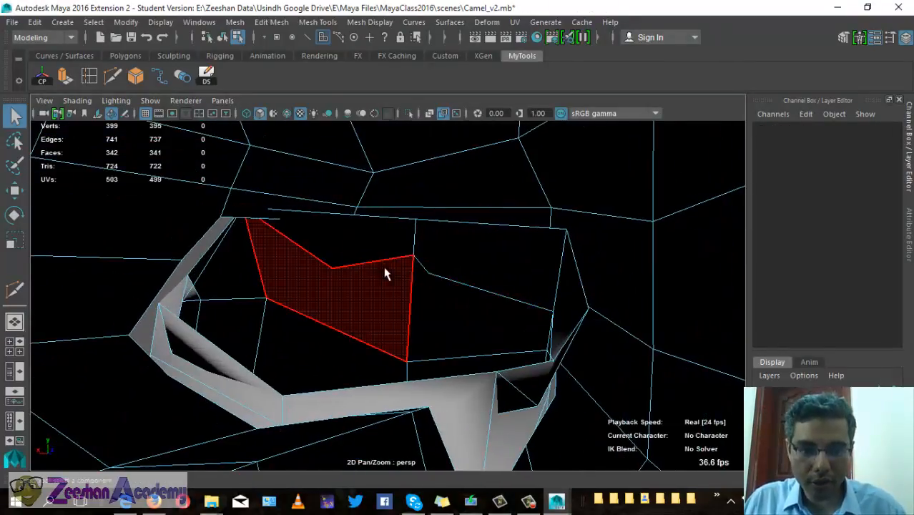
pyautogui.click(551, 259)
pyautogui.keyDown('alt'); pyautogui.moveTo(467, 273); pyautogui.dragTo(431, 268); pyautogui.keyUp('alt')
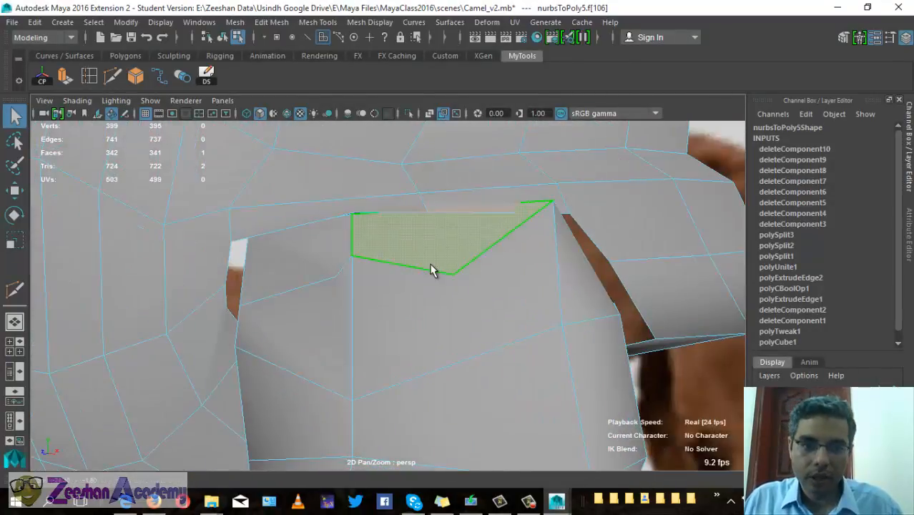
pyautogui.press('Delete')
pyautogui.moveTo(342, 259)
pyautogui.keyDown('alt'); pyautogui.mouseDown()
pyautogui.moveTo(586, 288)
pyautogui.moveTo(443, 284)
pyautogui.moveTo(526, 296)
pyautogui.moveTo(418, 266)
pyautogui.moveTo(347, 265)
pyautogui.mouseUp(); pyautogui.keyUp('alt')
pyautogui.click(402, 294)
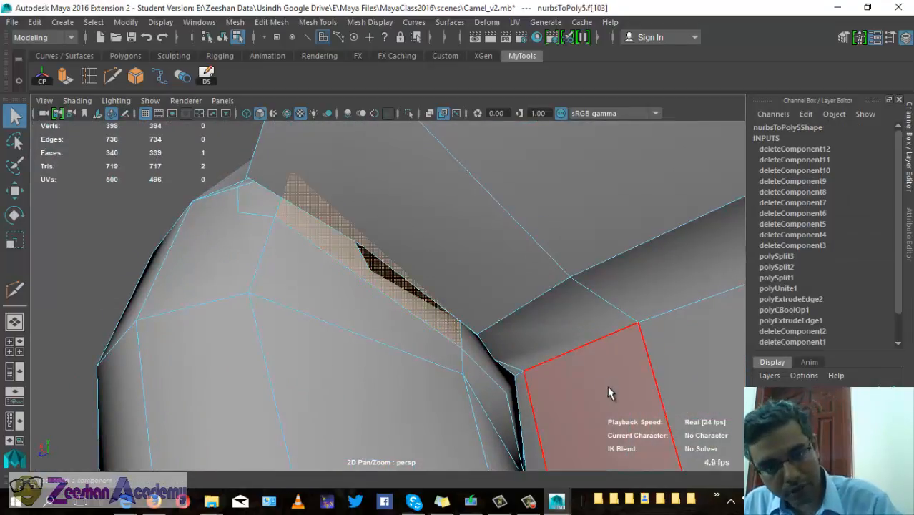
pyautogui.press('Delete')
# Delete the overlapping faces at the body crease beside the rear leg's upper corner
pyautogui.keyDown('alt'); pyautogui.moveTo(484, 333); pyautogui.dragTo(370, 210); pyautogui.keyUp('alt')
pyautogui.click(485, 314)
pyautogui.press('Delete')
pyautogui.click(369, 229)
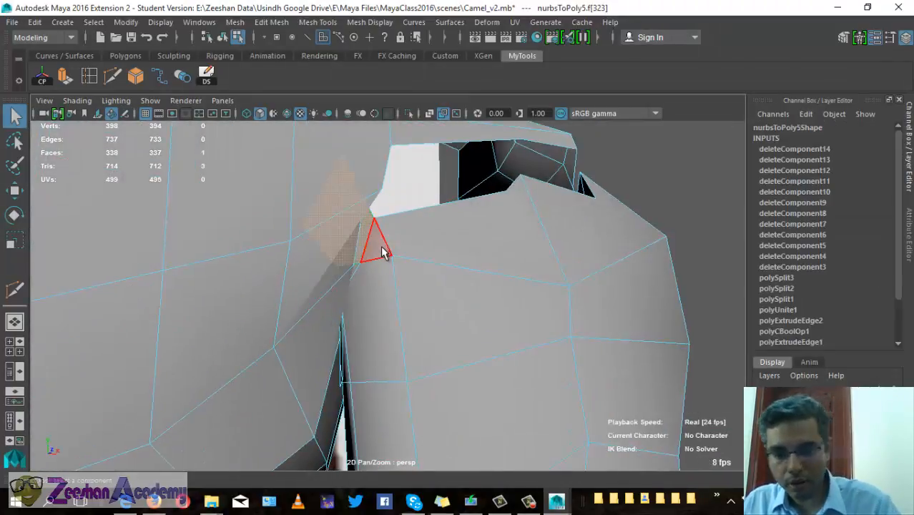
pyautogui.press('Delete')
# From inside the mesh, delete the leftover faces crossing the side and lower rim of the rear leg's opening
pyautogui.keyDown('alt'); pyautogui.moveTo(322, 315); pyautogui.dragTo(374, 229, button='middle'); pyautogui.keyUp('alt')
pyautogui.keyDown('alt'); pyautogui.moveTo(375, 228); pyautogui.dragTo(608, 249); pyautogui.keyUp('alt')
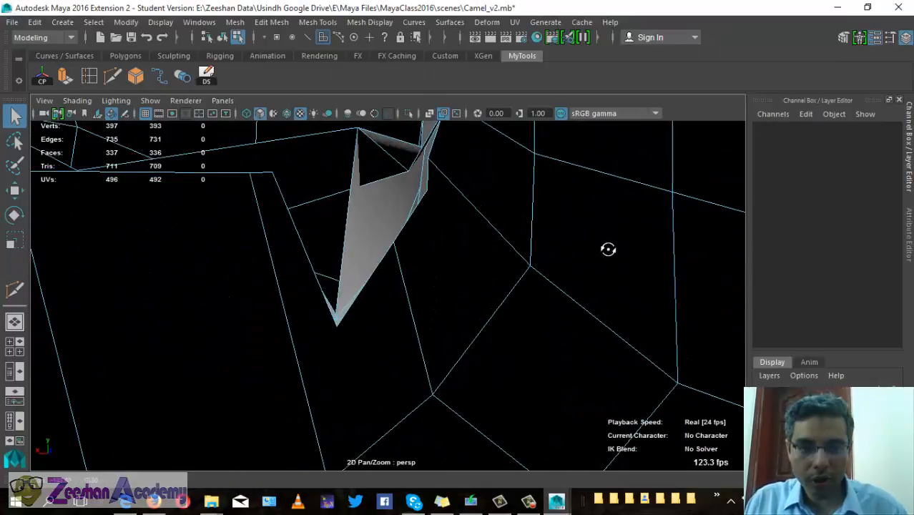
pyautogui.keyDown('alt'); pyautogui.moveTo(372, 210); pyautogui.dragTo(519, 293); pyautogui.keyUp('alt')
pyautogui.click(331, 296)
pyautogui.click(519, 293)
pyautogui.press('Delete')
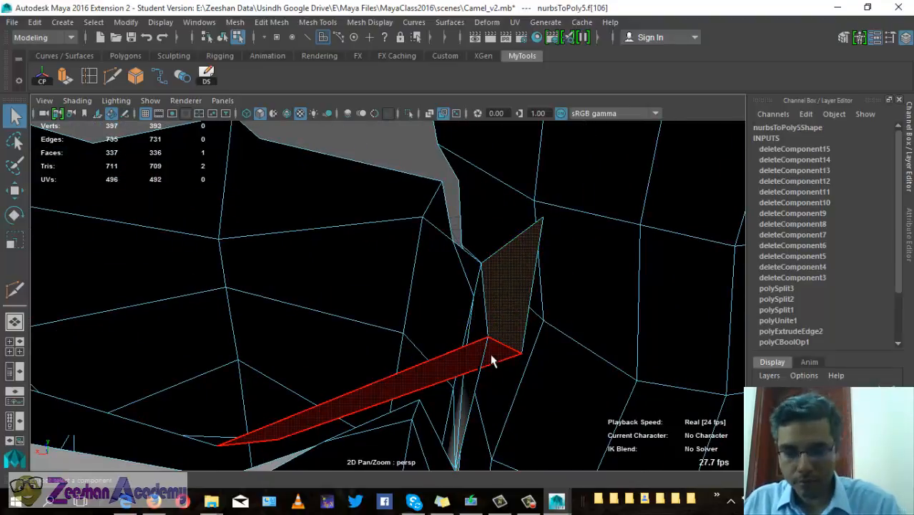
pyautogui.click(490, 358)
pyautogui.press('Delete')
# Delete the stray face hanging over the lower corner of the rear leg's opening
pyautogui.press('space')
pyautogui.keyDown('alt'); pyautogui.moveTo(241, 384); pyautogui.dragTo(167, 339); pyautogui.keyUp('alt')
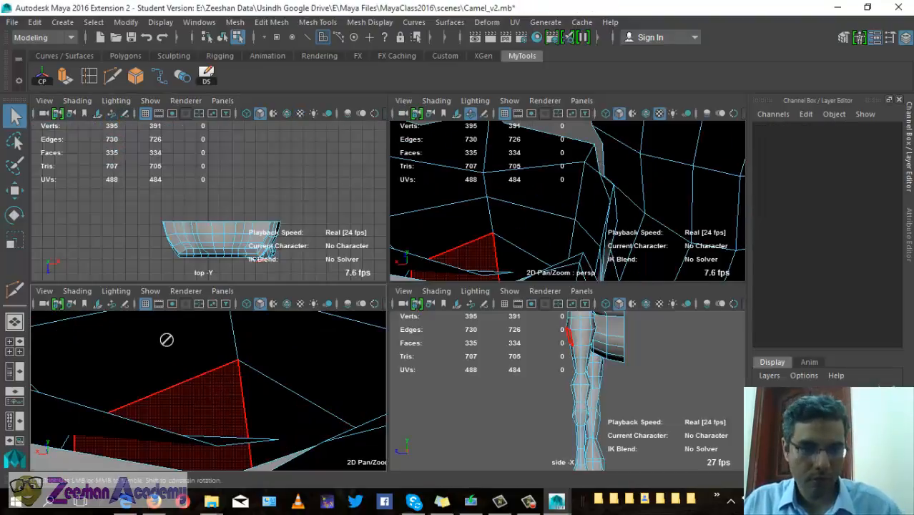
pyautogui.press('space')
pyautogui.keyDown('alt'); pyautogui.moveTo(308, 357); pyautogui.dragTo(638, 370); pyautogui.keyUp('alt')
pyautogui.click(435, 329)
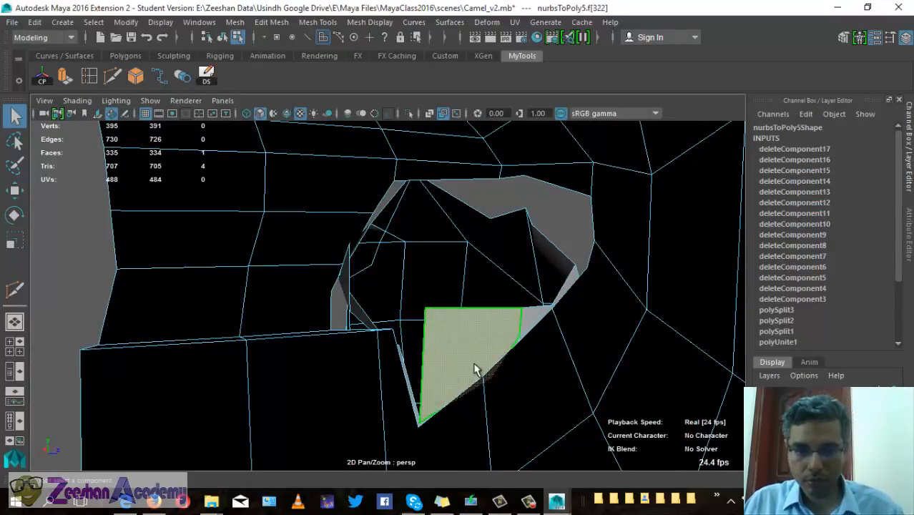
pyautogui.press('Delete')
# Delete the two remaining leftover faces around the inner rim of the rear leg's opening
pyautogui.keyDown('alt'); pyautogui.moveTo(429, 341); pyautogui.dragTo(388, 332); pyautogui.keyUp('alt')
pyautogui.click(362, 304)
pyautogui.keyDown('alt'); pyautogui.moveTo(316, 280); pyautogui.dragTo(241, 321); pyautogui.keyUp('alt')
pyautogui.press('Delete')
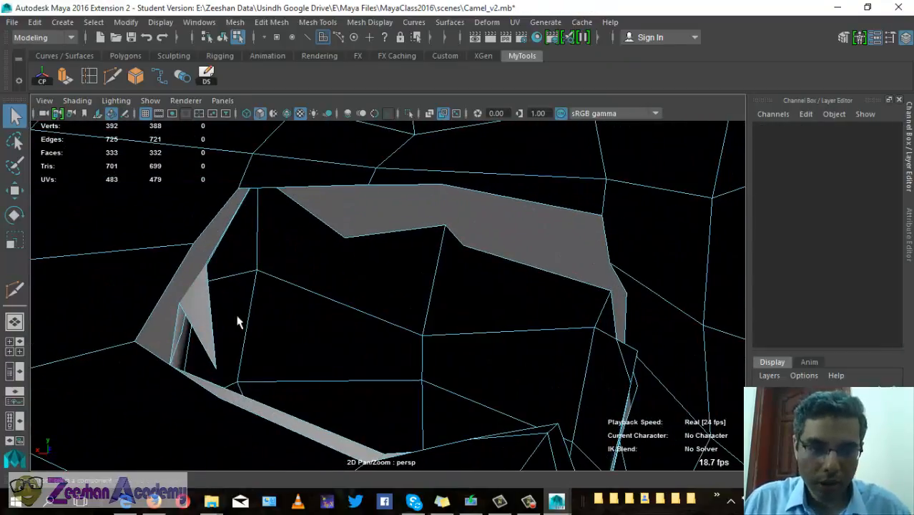
pyautogui.click(323, 358)
pyautogui.press('Delete')
# In vertex mode, merge the rear leg's peak vertex with the neighbouring corner vertex of the body opening
pyautogui.keyDown('alt'); pyautogui.moveTo(353, 330); pyautogui.dragTo(253, 352); pyautogui.keyUp('alt')
pyautogui.scroll(-2, 445, 351)
pyautogui.keyDown('alt'); pyautogui.moveTo(431, 319); pyautogui.dragTo(455, 317); pyautogui.keyUp('alt')
pyautogui.keyDown('alt'); pyautogui.moveTo(560, 314); pyautogui.dragTo(474, 275, button='middle'); pyautogui.keyUp('alt')
pyautogui.keyDown('alt'); pyautogui.moveTo(594, 308); pyautogui.dragTo(343, 304); pyautogui.keyUp('alt')
pyautogui.keyDown('alt'); pyautogui.moveTo(572, 289); pyautogui.dragTo(362, 309); pyautogui.keyUp('alt')
pyautogui.moveTo(464, 199); pyautogui.dragTo(402, 128, button='right')
pyautogui.keyDown('alt'); pyautogui.moveTo(542, 345); pyautogui.dragTo(511, 354); pyautogui.keyUp('alt')
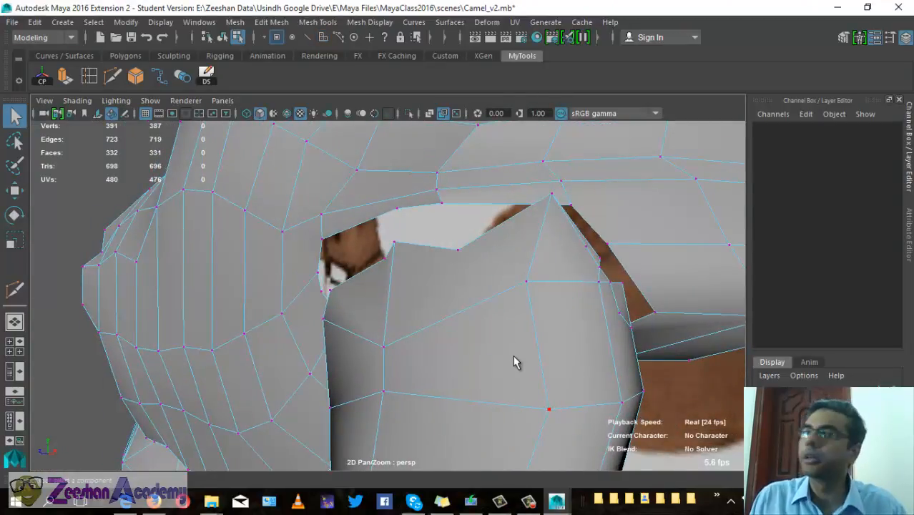
pyautogui.keyDown('alt'); pyautogui.moveTo(526, 218); pyautogui.dragTo(429, 276); pyautogui.keyUp('alt')
pyautogui.click(428, 274)
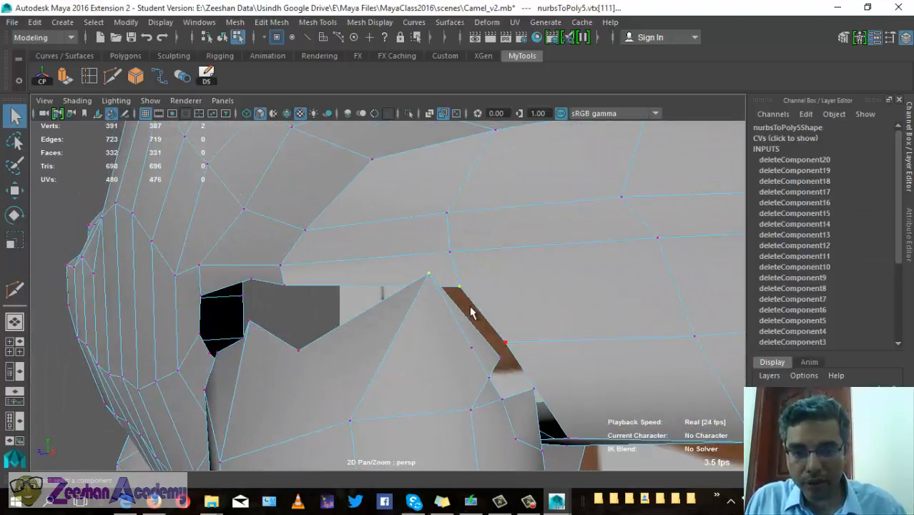
pyautogui.keyDown('alt'); pyautogui.moveTo(471, 308); pyautogui.dragTo(418, 313); pyautogui.keyUp('alt')
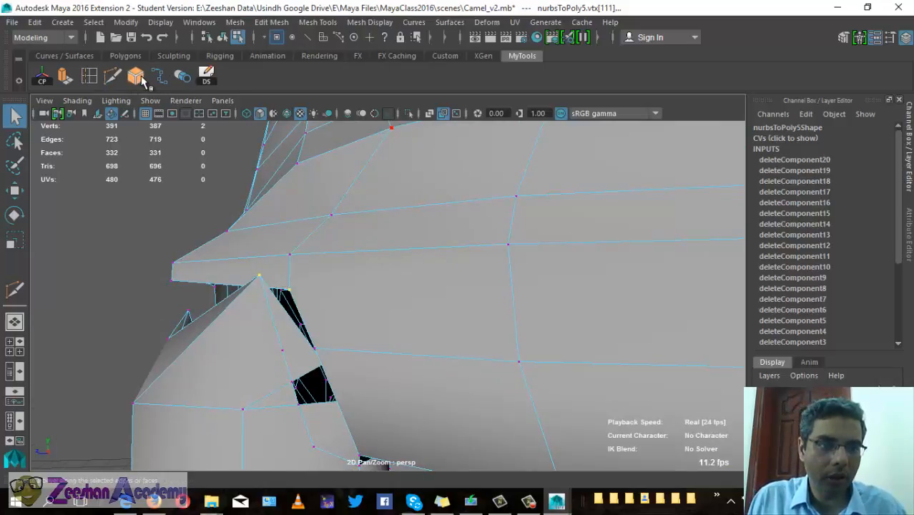
pyautogui.click(272, 22)
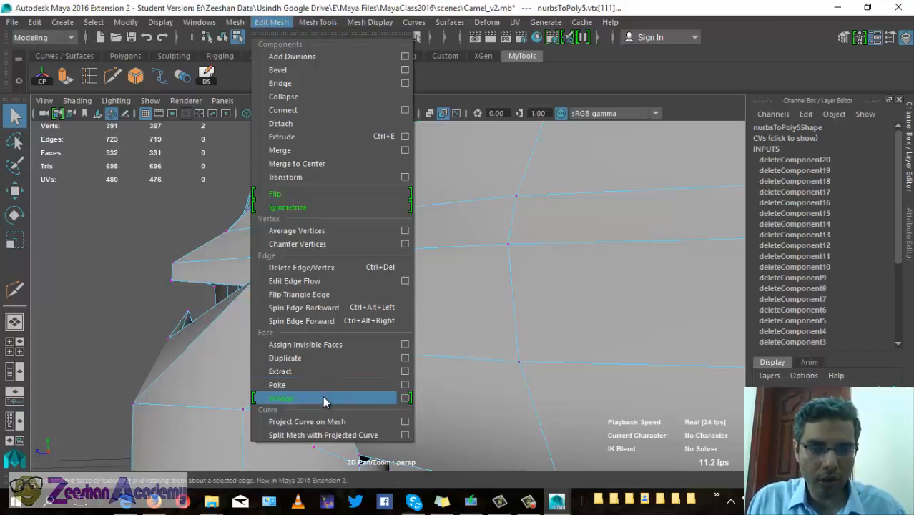
pyautogui.moveTo(318, 22)
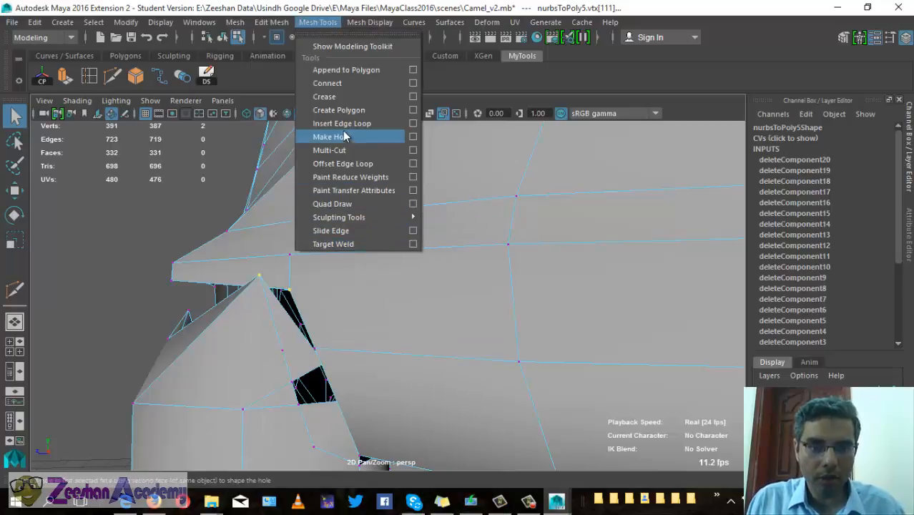
pyautogui.moveTo(363, 26)
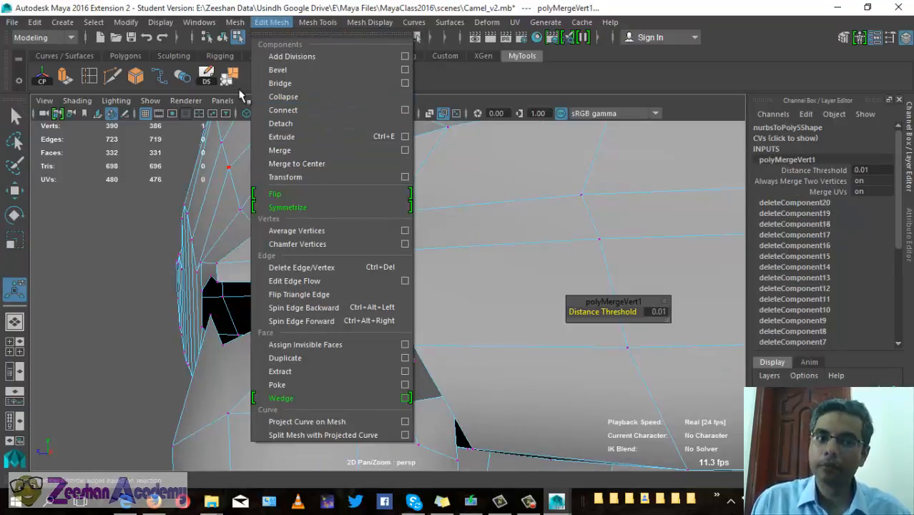
pyautogui.click(280, 150)
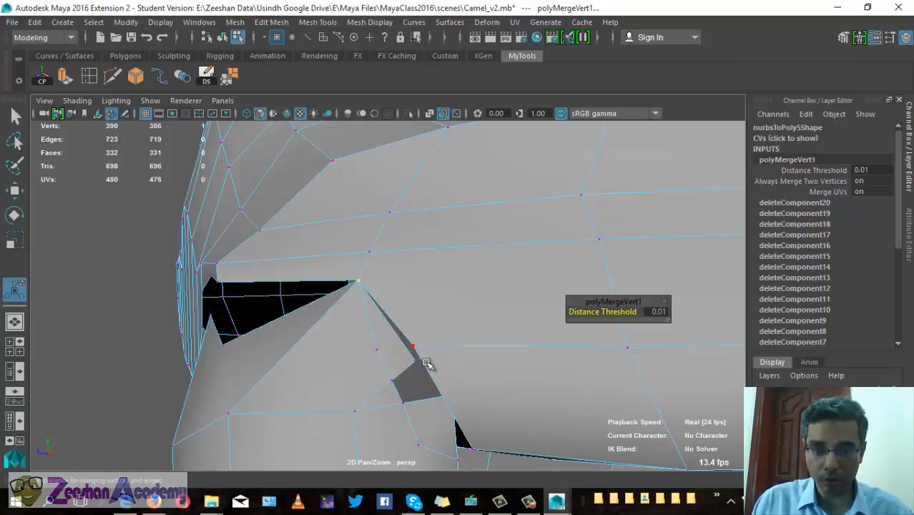
# Merge the next two leg-top vertices along the gap with the body rim vertices directly above them
pyautogui.keyDown('alt'); pyautogui.moveTo(430, 384); pyautogui.dragTo(408, 324, button='middle'); pyautogui.keyUp('alt')
pyautogui.keyDown('alt'); pyautogui.moveTo(408, 324); pyautogui.dragTo(438, 326); pyautogui.keyUp('alt')
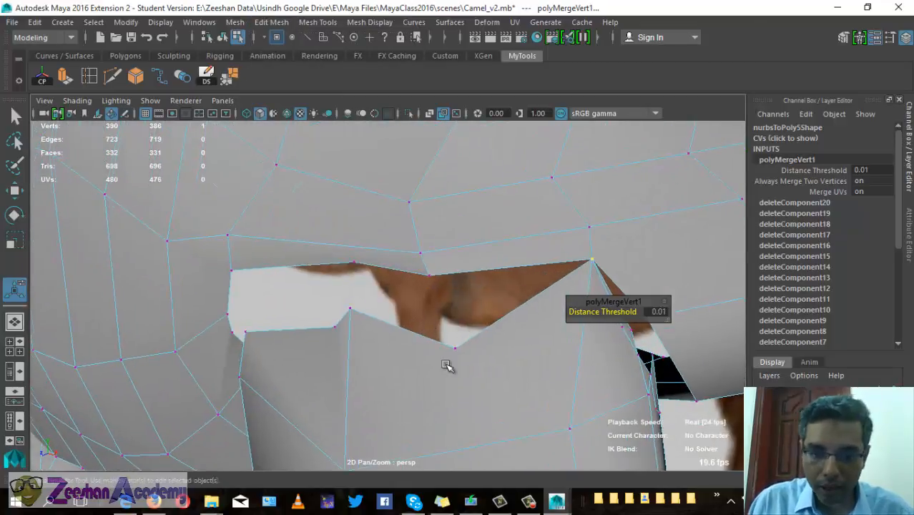
pyautogui.click(457, 350)
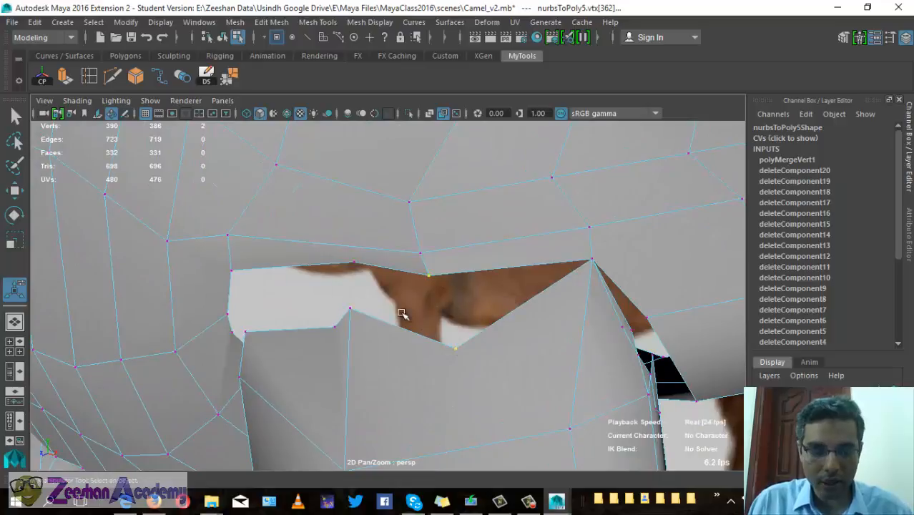
pyautogui.click(228, 81)
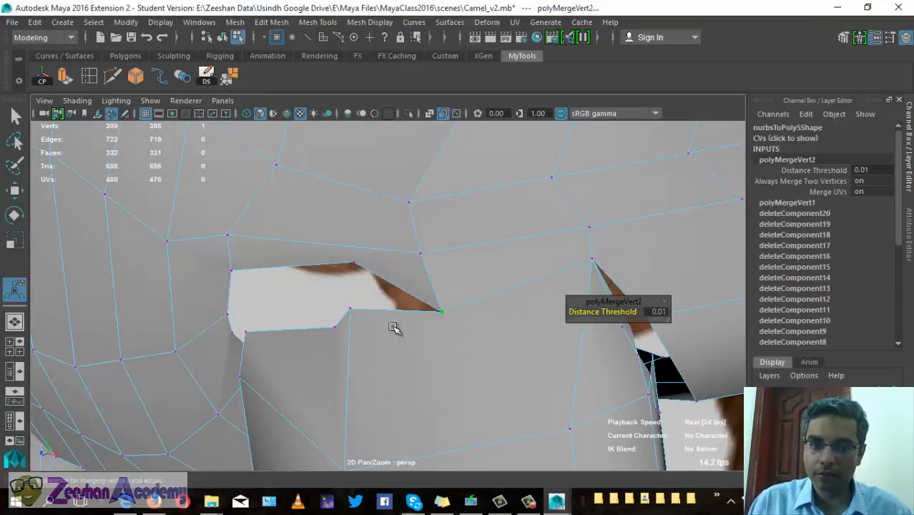
pyautogui.keyDown('alt'); pyautogui.moveTo(394, 326); pyautogui.dragTo(436, 298); pyautogui.keyUp('alt')
pyautogui.click(415, 301)
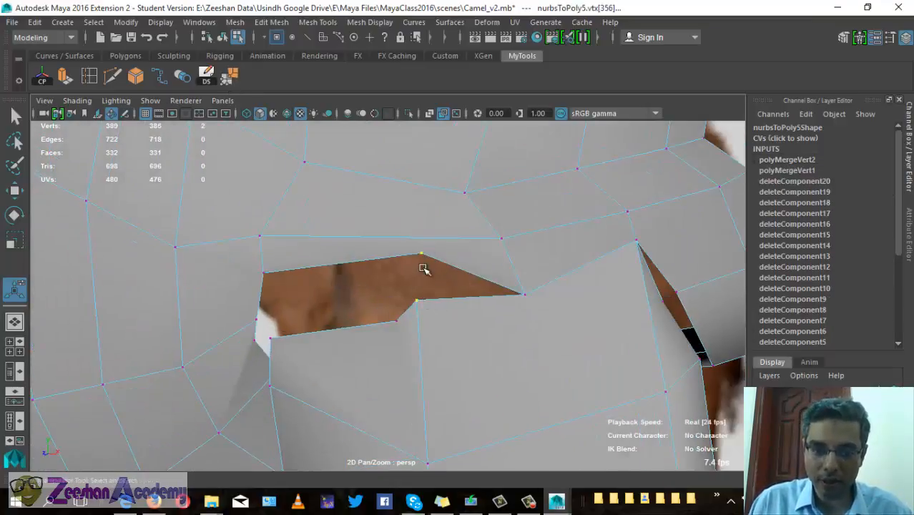
pyautogui.press('g')
# With Multi-Cut, cut an edge across the middle of the body strip above the remaining gap, down to its rim
pyautogui.keyDown('alt'); pyautogui.moveTo(475, 322); pyautogui.dragTo(468, 312); pyautogui.keyUp('alt')
pyautogui.click(464, 310)
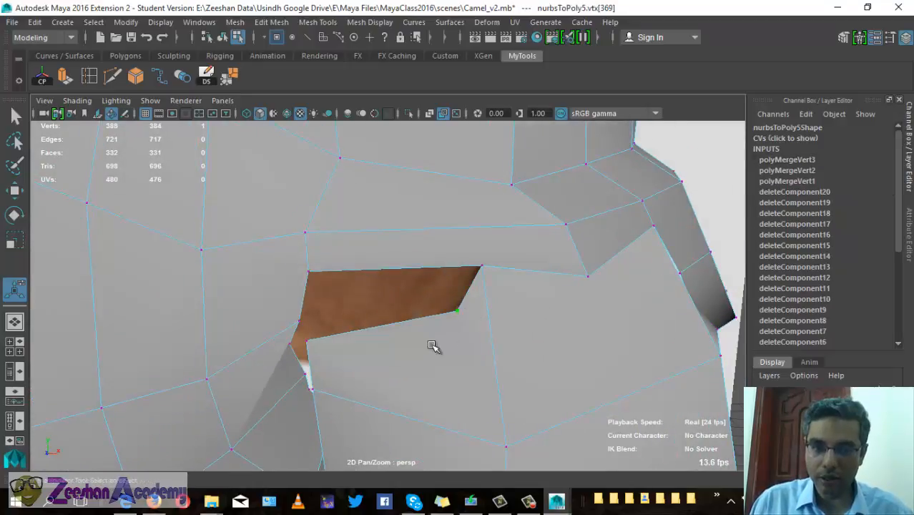
pyautogui.keyDown('alt'); pyautogui.moveTo(431, 346); pyautogui.dragTo(404, 330); pyautogui.keyUp('alt')
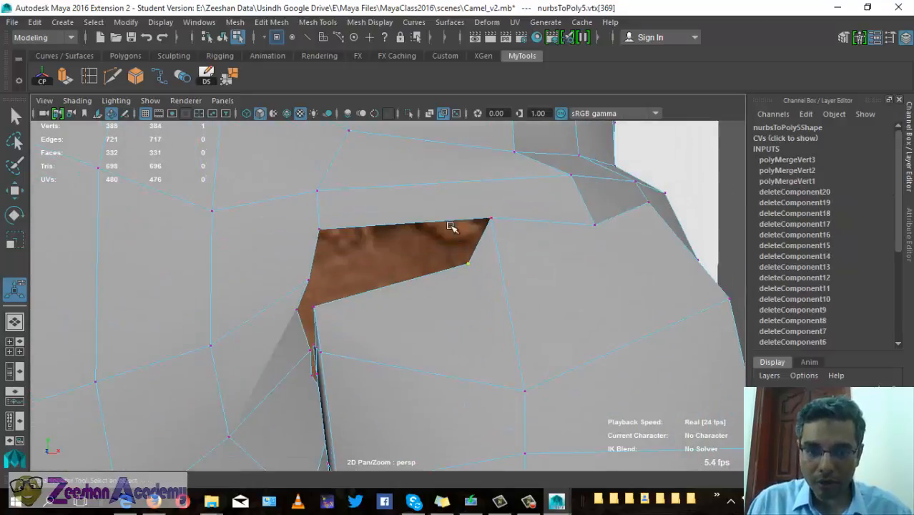
pyautogui.keyDown('alt'); pyautogui.moveTo(436, 274); pyautogui.dragTo(466, 326); pyautogui.keyUp('alt')
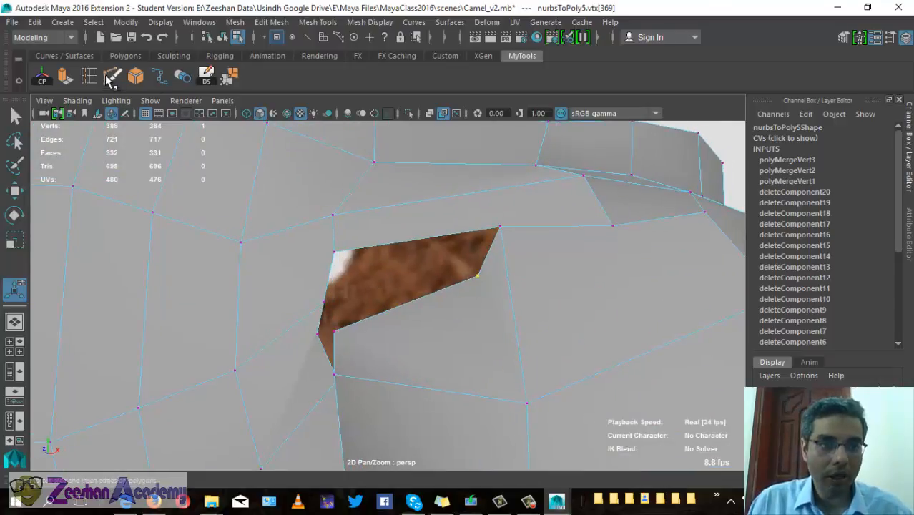
pyautogui.click(451, 197)
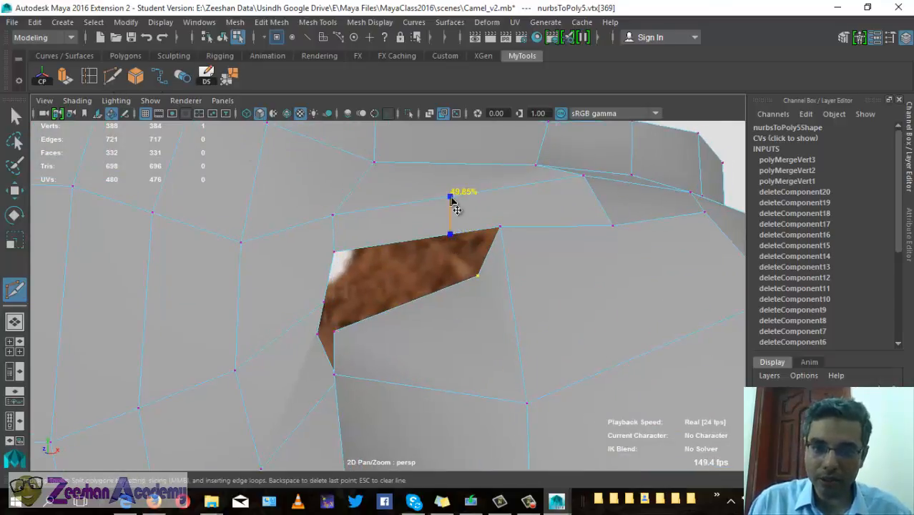
pyautogui.rightClick(542, 248)
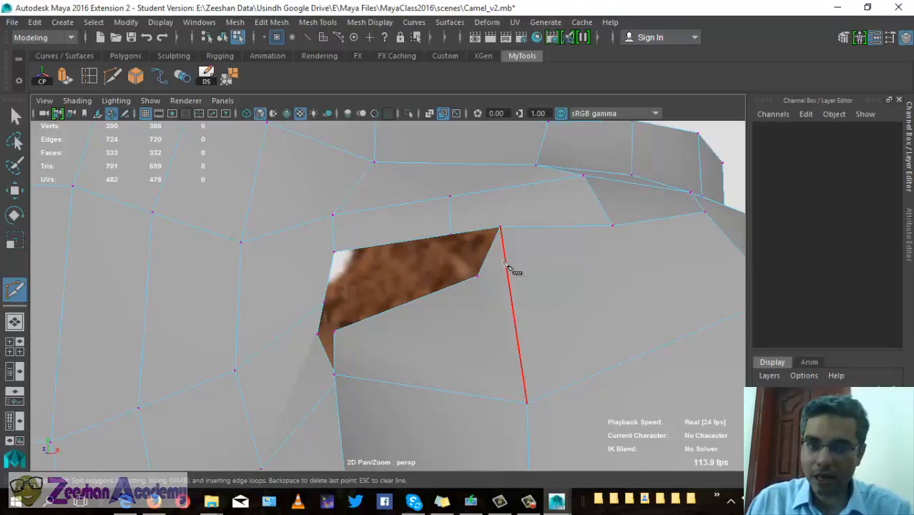
# Merge the new rim vertex with the leg vertex below it, and the leg's corner with the body's side rim vertex
pyautogui.press('q')
pyautogui.click(478, 278)
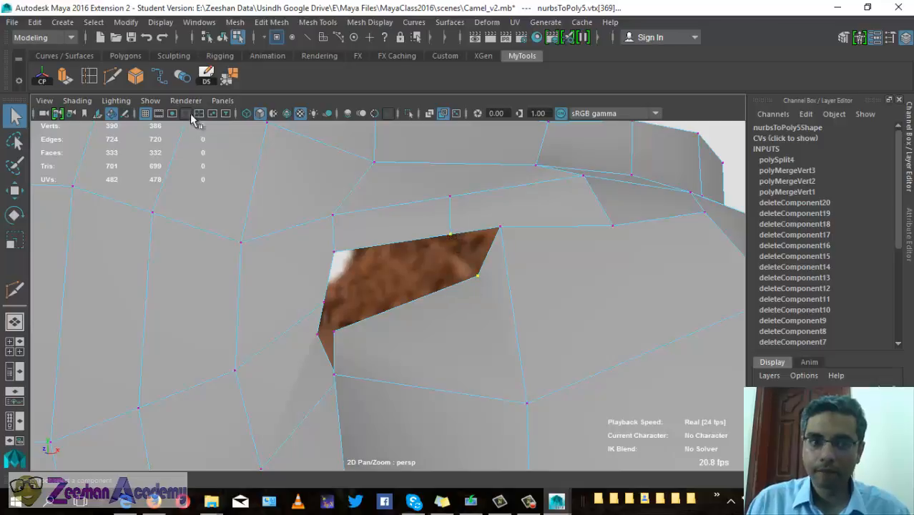
pyautogui.click(229, 75)
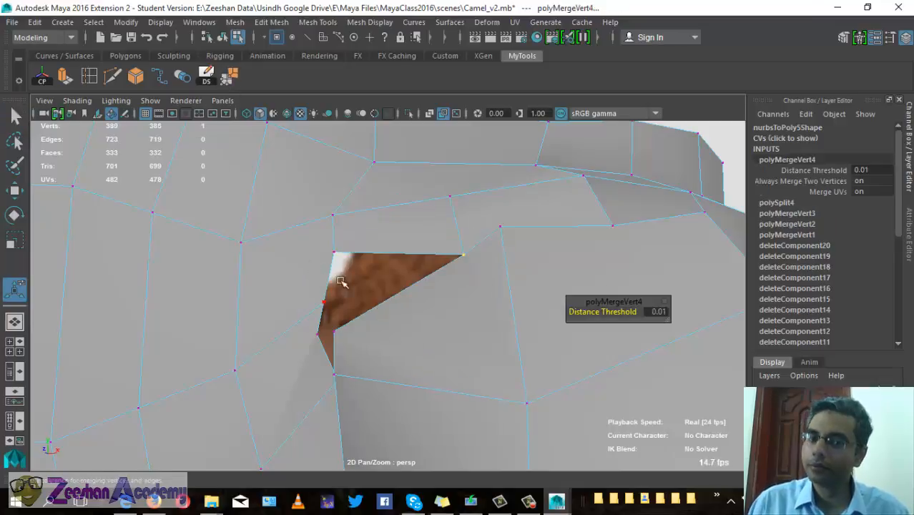
pyautogui.click(336, 253)
pyautogui.keyDown('alt'); pyautogui.moveTo(413, 293); pyautogui.dragTo(454, 299); pyautogui.keyUp('alt')
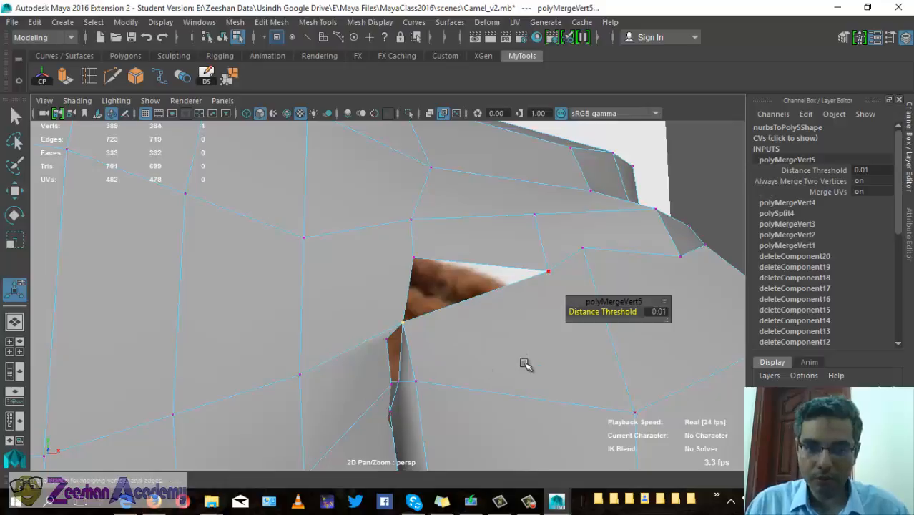
# With Multi-Cut, cut an edge across the leg's top face from the gap's lower rim to the next edge below
pyautogui.keyDown('alt'); pyautogui.moveTo(524, 364); pyautogui.dragTo(487, 359); pyautogui.keyUp('alt')
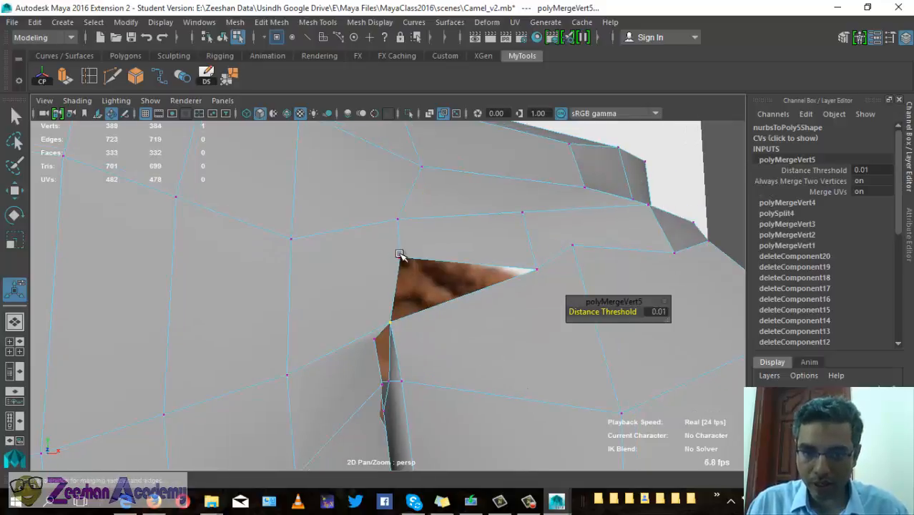
pyautogui.keyDown('alt'); pyautogui.moveTo(491, 303); pyautogui.dragTo(459, 235, button='middle'); pyautogui.keyUp('alt')
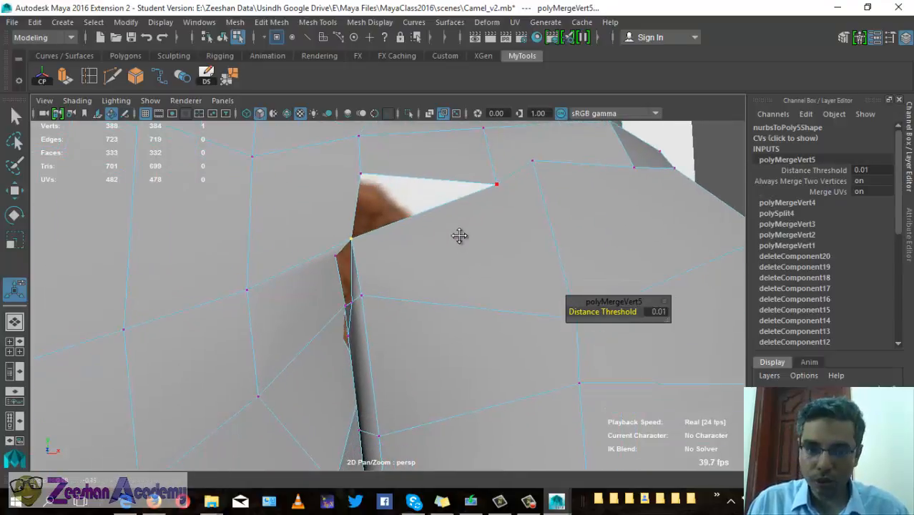
pyautogui.click(112, 76)
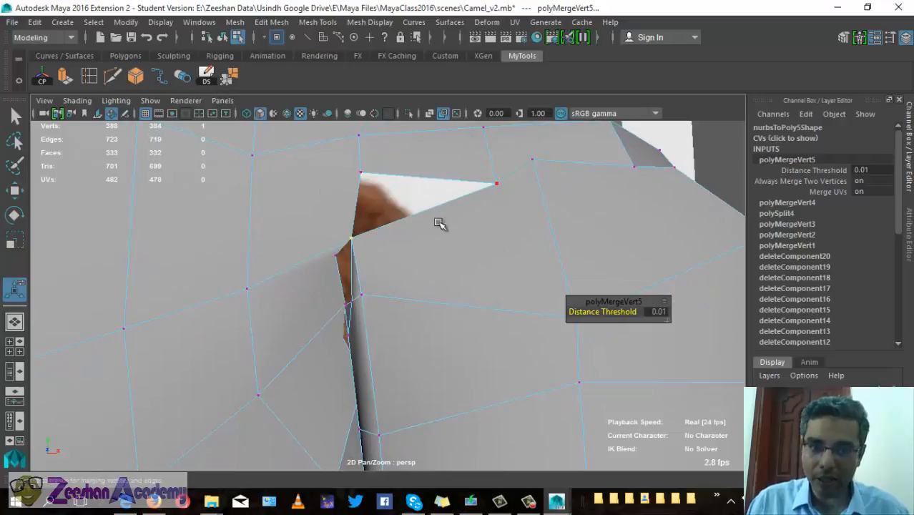
pyautogui.click(399, 221)
pyautogui.press('Return')
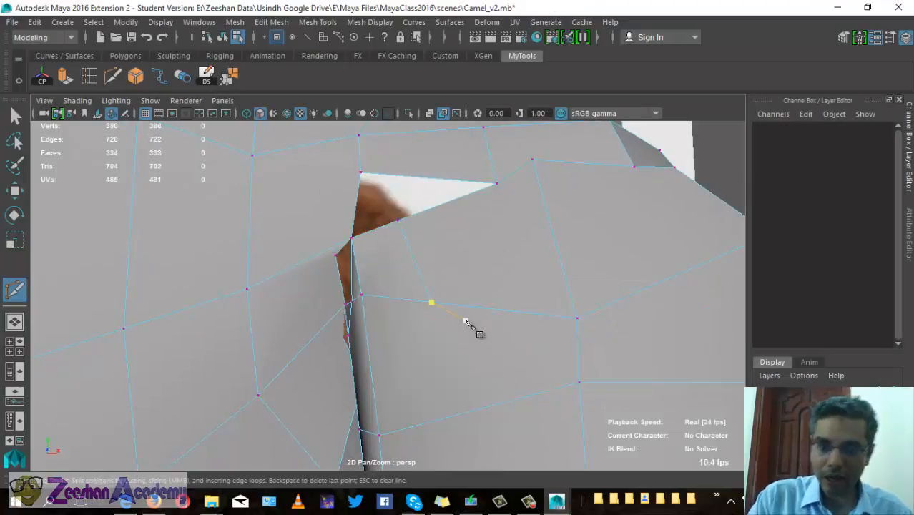
# Merge the newly cut vertex on the leg's top rim with the body rim corner above it, closing the upper gap
pyautogui.press('q')
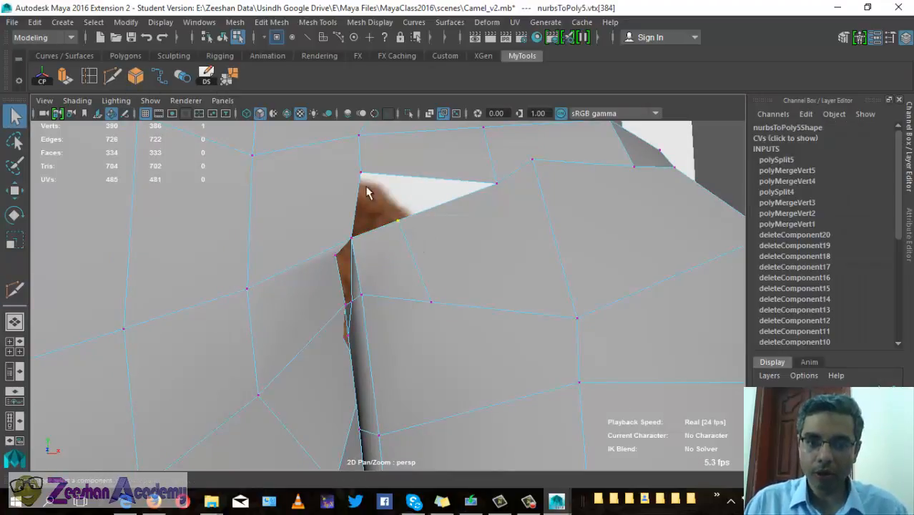
pyautogui.click(230, 75)
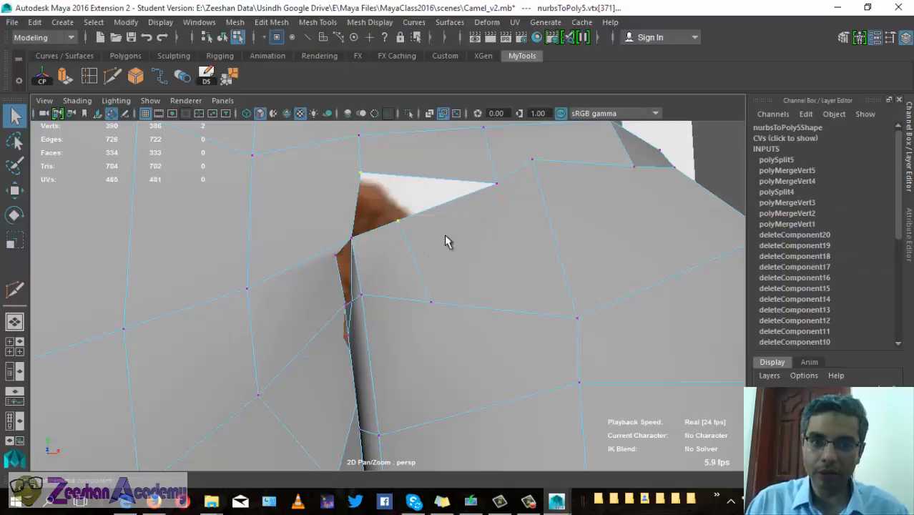
pyautogui.moveTo(447, 240)
pyautogui.keyDown('alt'); pyautogui.mouseDown()
pyautogui.moveTo(407, 242)
pyautogui.moveTo(488, 285)
pyautogui.moveTo(481, 292)
pyautogui.moveTo(456, 237)
pyautogui.mouseUp(); pyautogui.keyUp('alt')
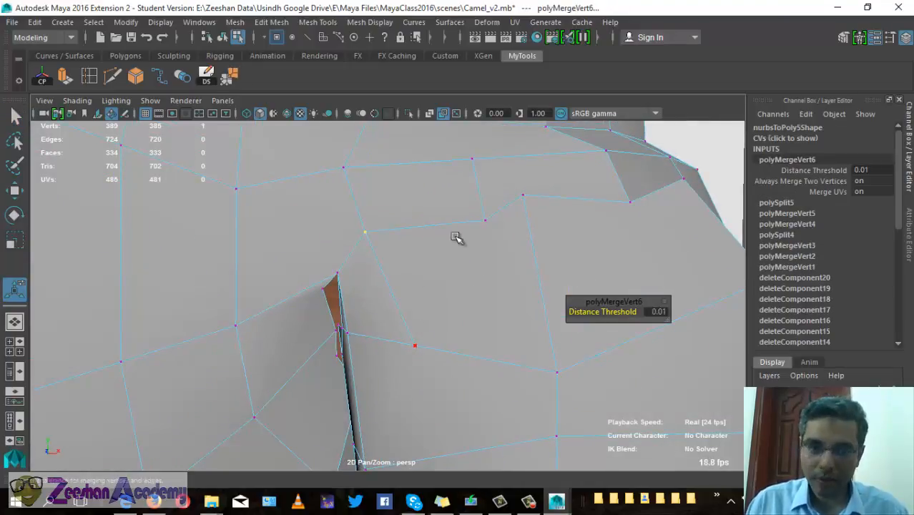
# In wireframe display, merge the first facing pair of leg and body vertices in the narrow slit beside the leg
pyautogui.keyDown('alt'); pyautogui.moveTo(342, 276); pyautogui.dragTo(385, 320); pyautogui.keyUp('alt')
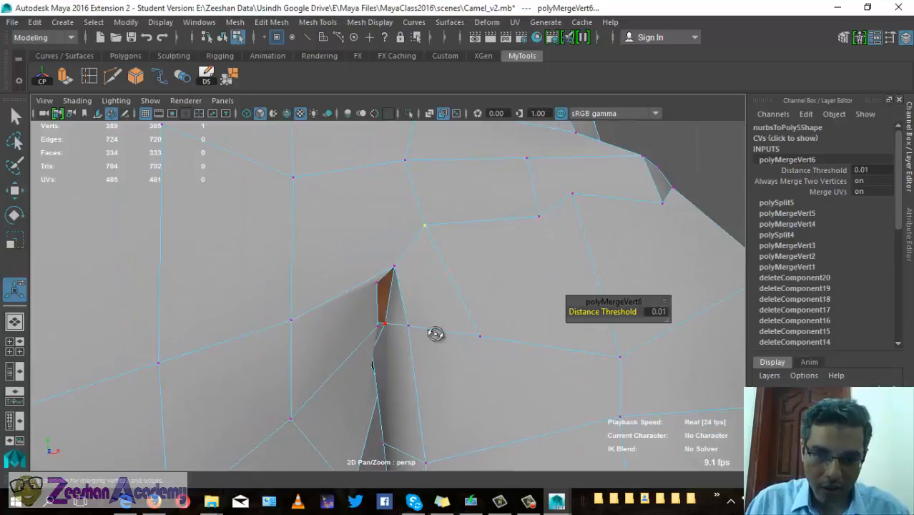
pyautogui.keyDown('alt'); pyautogui.moveTo(435, 334); pyautogui.dragTo(389, 303); pyautogui.keyUp('alt')
pyautogui.press('4')
pyautogui.keyDown('alt'); pyautogui.moveTo(360, 329); pyautogui.dragTo(354, 264); pyautogui.keyUp('alt')
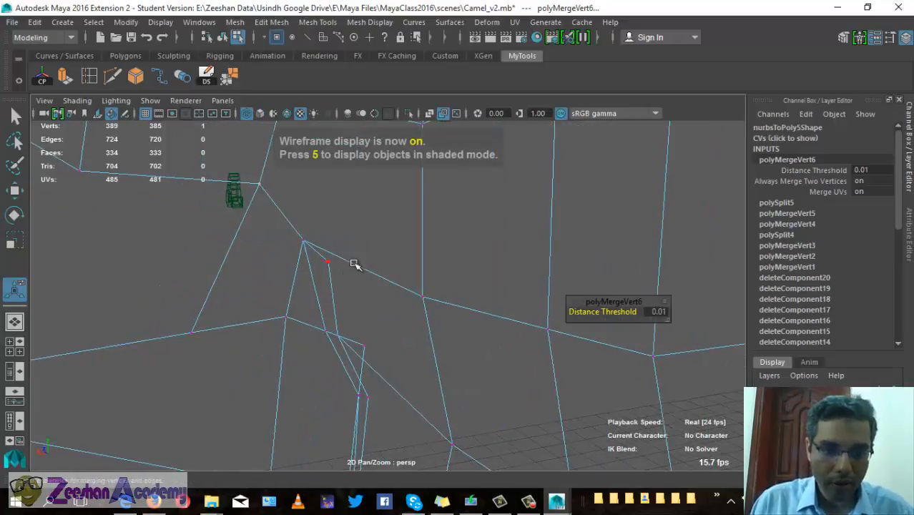
pyautogui.keyDown('alt'); pyautogui.moveTo(325, 329); pyautogui.dragTo(364, 242); pyautogui.keyUp('alt')
pyautogui.click(359, 249)
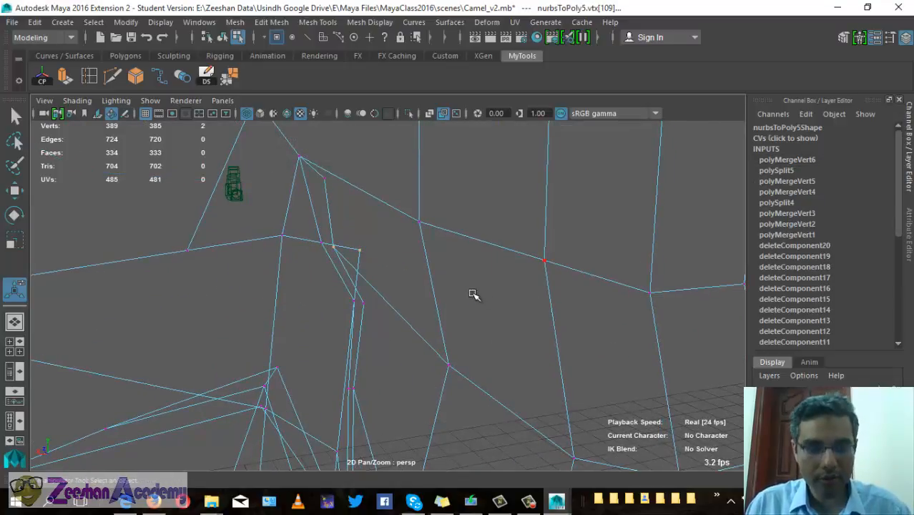
pyautogui.press('g')
# Merge the next two pairs of leg and body vertices further down the narrow slit
pyautogui.keyDown('alt'); pyautogui.moveTo(450, 319); pyautogui.dragTo(393, 337); pyautogui.keyUp('alt')
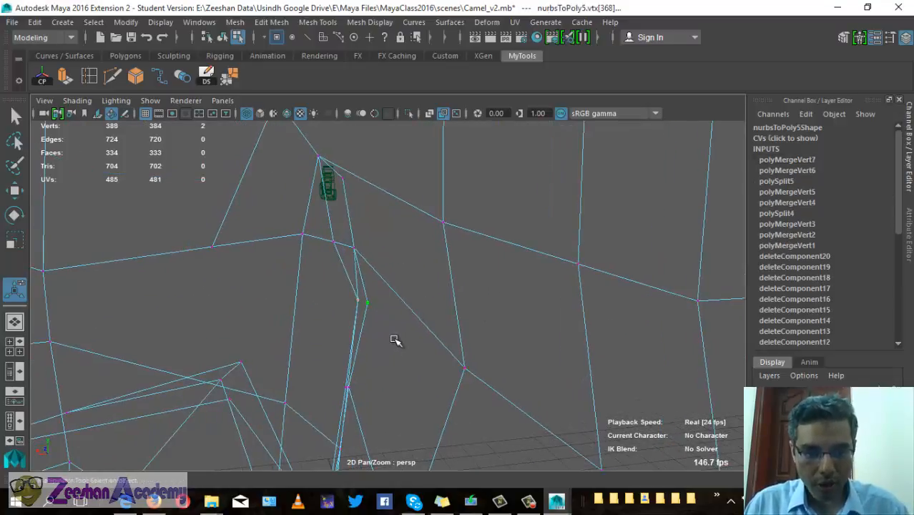
pyautogui.press('g')
pyautogui.keyDown('alt'); pyautogui.moveTo(342, 281); pyautogui.dragTo(377, 339); pyautogui.keyUp('alt')
pyautogui.click(369, 334)
pyautogui.press('g')
# Try to merge the three close vertices at the lower tip of the V-shaped gap together
pyautogui.keyDown('alt'); pyautogui.moveTo(379, 339); pyautogui.dragTo(402, 243, button='middle'); pyautogui.keyUp('alt')
pyautogui.keyDown('alt'); pyautogui.moveTo(402, 308); pyautogui.dragTo(303, 384); pyautogui.keyUp('alt')
pyautogui.press('g')
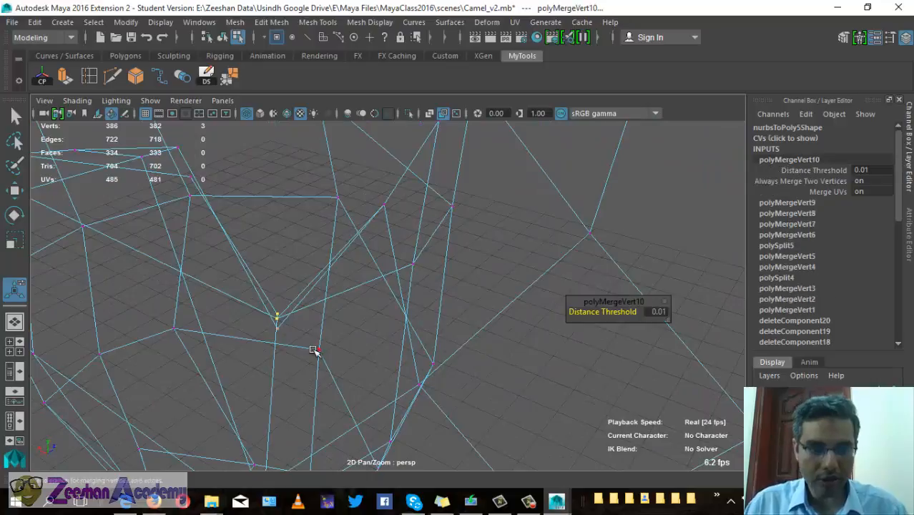
pyautogui.moveTo(316, 351)
pyautogui.keyDown('alt'); pyautogui.mouseDown()
pyautogui.moveTo(290, 368)
pyautogui.moveTo(313, 302)
pyautogui.moveTo(336, 329)
pyautogui.moveTo(386, 309)
pyautogui.moveTo(347, 348)
pyautogui.moveTo(301, 357)
pyautogui.moveTo(253, 413)
pyautogui.moveTo(468, 324)
pyautogui.moveTo(419, 303)
pyautogui.moveTo(426, 315)
pyautogui.moveTo(394, 288)
pyautogui.moveTo(276, 340)
pyautogui.mouseUp(); pyautogui.keyUp('alt')
pyautogui.press('g')
# In shaded display, merge the vertices at the lower tip of the V-shaped gap pair by pair
pyautogui.press('5')
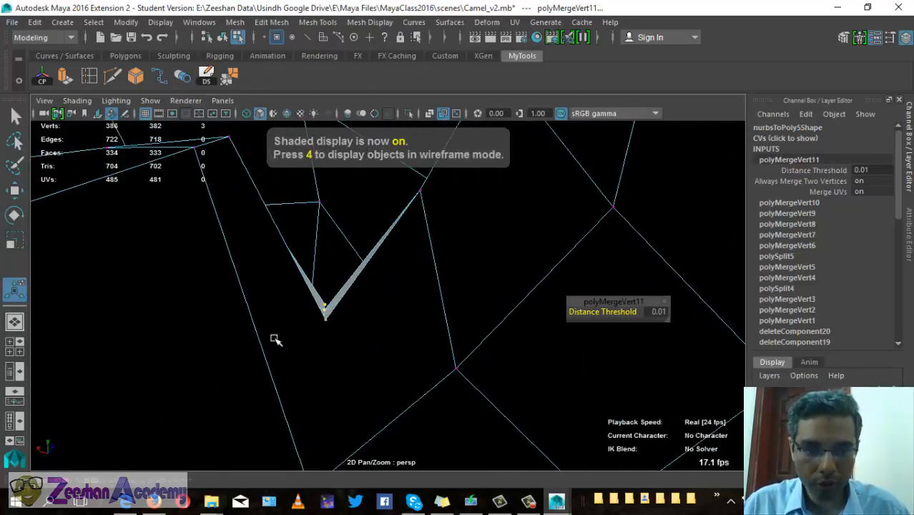
pyautogui.click(324, 312)
pyautogui.keyDown('alt'); pyautogui.moveTo(332, 339); pyautogui.dragTo(303, 291); pyautogui.keyUp('alt')
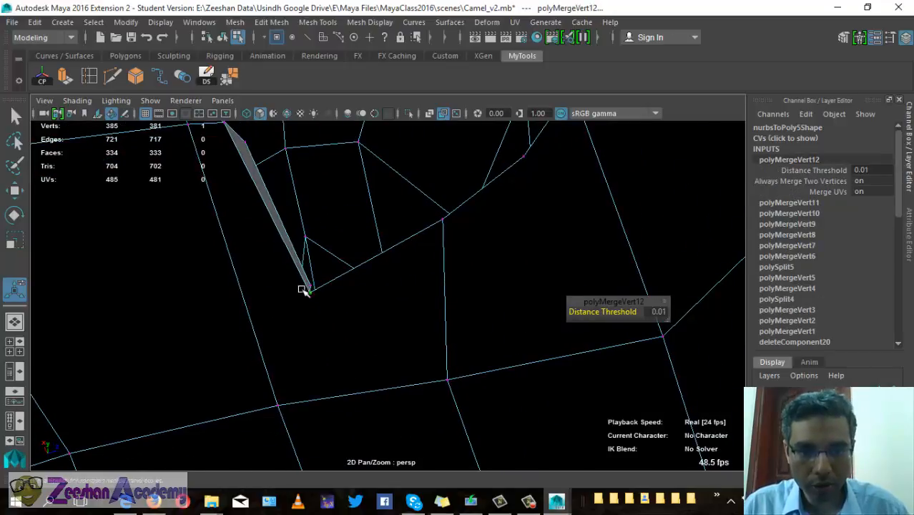
pyautogui.keyDown('shift'); pyautogui.click(310, 286); pyautogui.keyUp('shift')
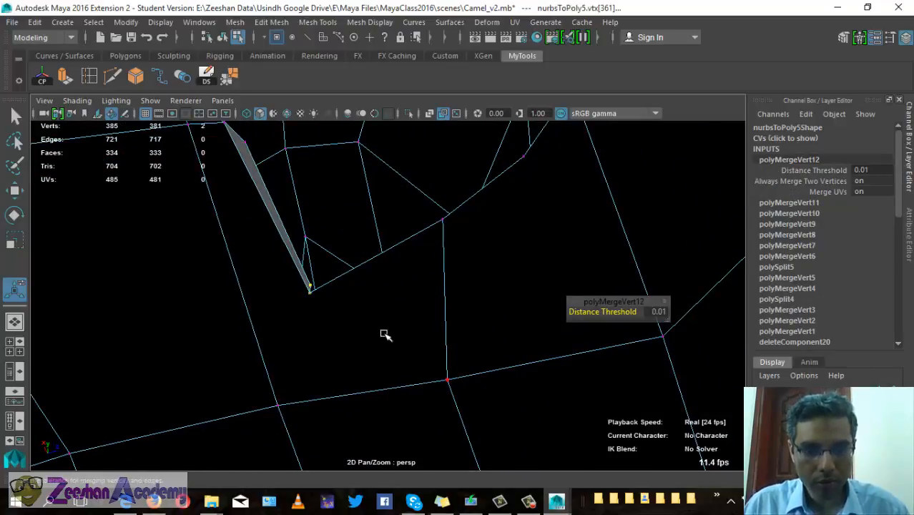
pyautogui.press('g')
# Merge the next two pairs of facing leg and body vertices along the remaining side of the gap
pyautogui.keyDown('alt'); pyautogui.moveTo(372, 326); pyautogui.dragTo(348, 282); pyautogui.keyUp('alt')
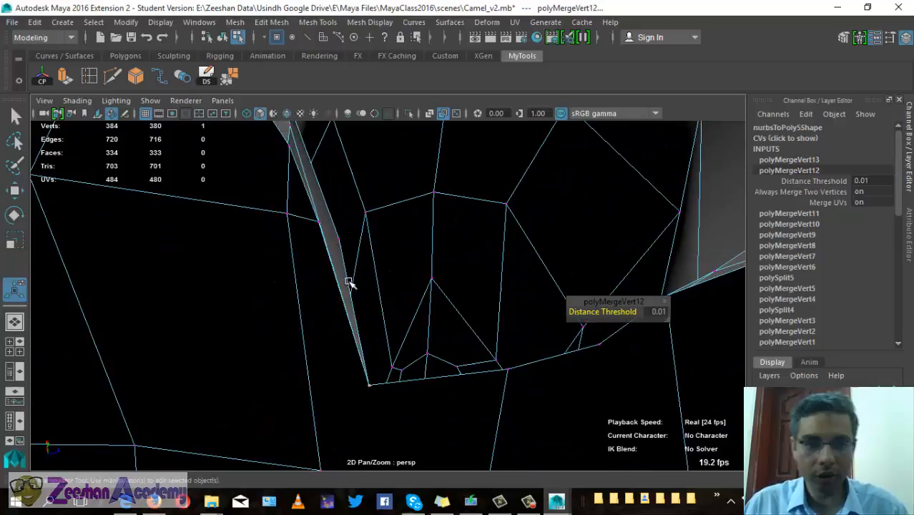
pyautogui.click(339, 239)
pyautogui.press('g')
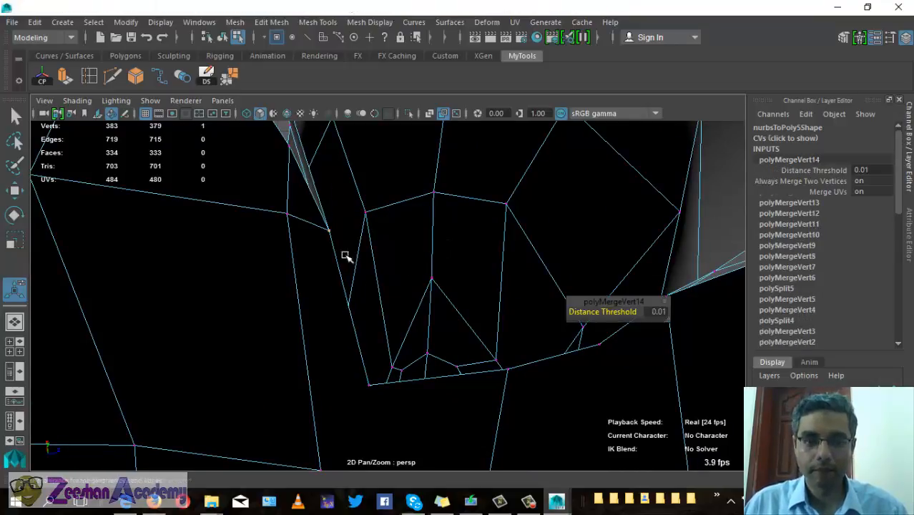
pyautogui.keyDown('alt'); pyautogui.moveTo(347, 256); pyautogui.dragTo(370, 299); pyautogui.keyUp('alt')
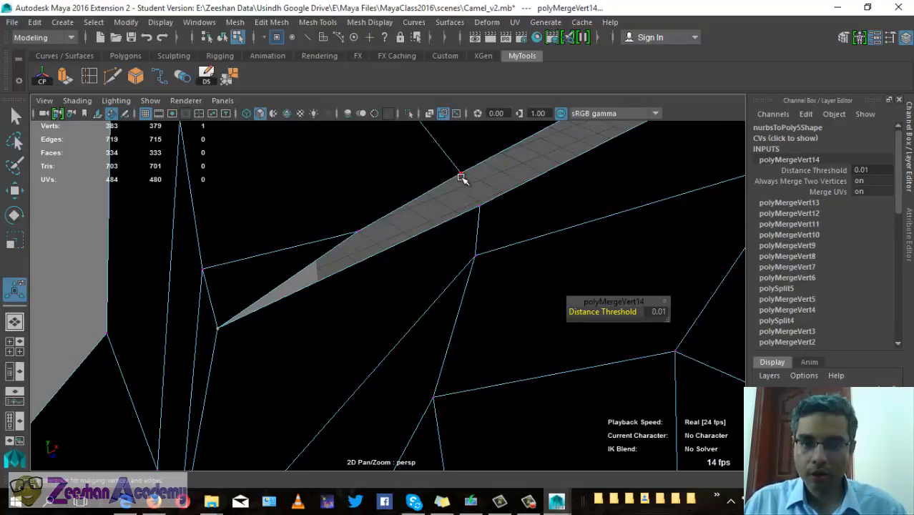
pyautogui.click(481, 209)
pyautogui.press('g')
# In wireframe display, merge the extra rim vertex of the small triangular gap with the seam vertex beside it
pyautogui.press('4')
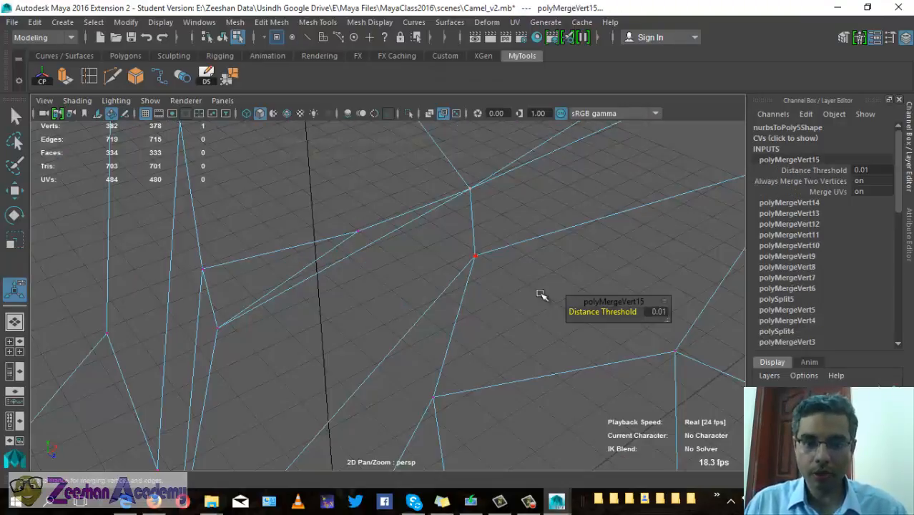
pyautogui.keyDown('alt'); pyautogui.moveTo(540, 294); pyautogui.dragTo(568, 263); pyautogui.keyUp('alt')
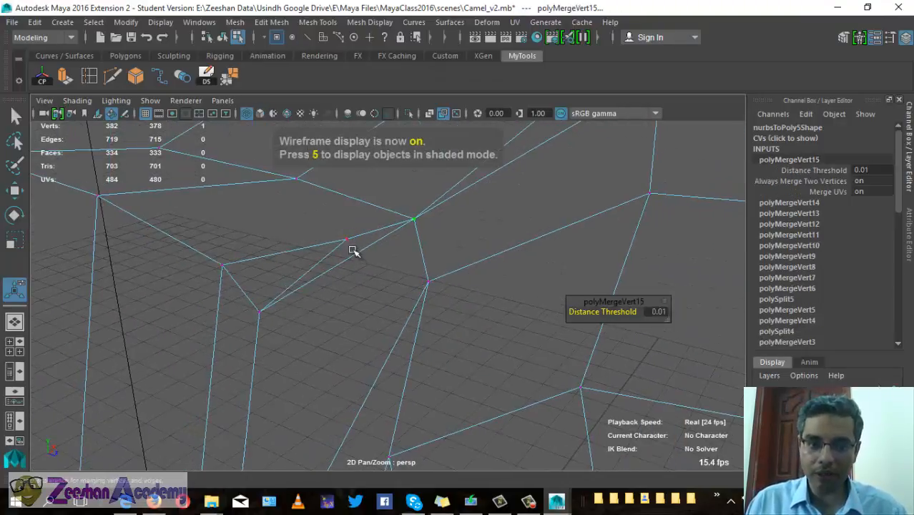
pyautogui.click(346, 239)
pyautogui.keyDown('shift'); pyautogui.click(414, 219); pyautogui.keyUp('shift')
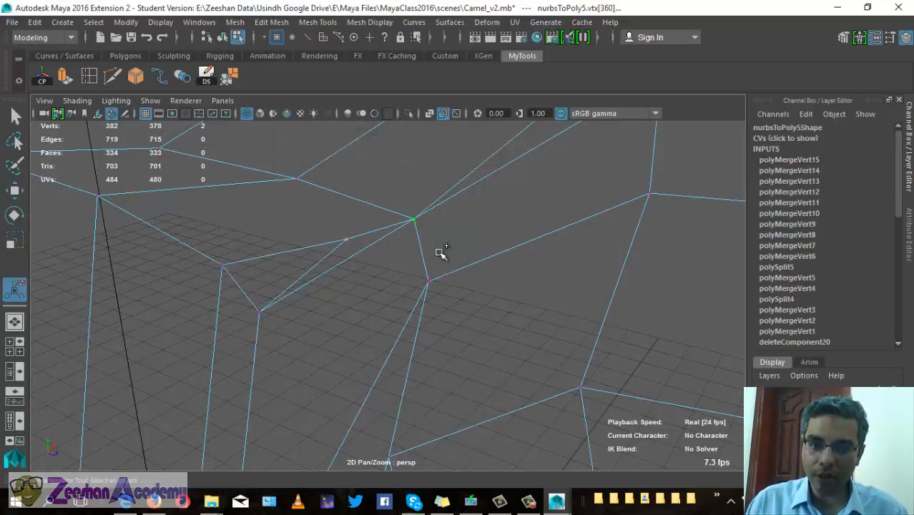
pyautogui.press('g')
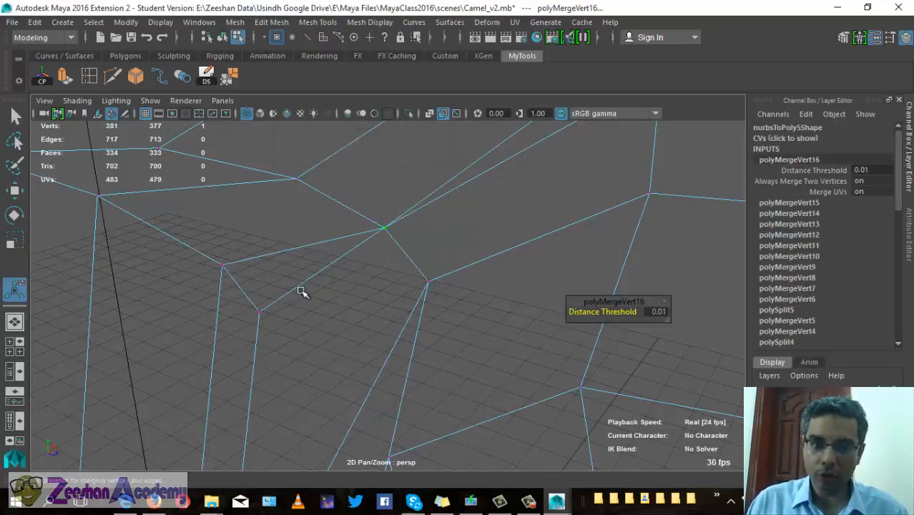
# In shaded display, merge the body's corner rim vertex with the leg vertex beside it and close the long sliver below
pyautogui.keyDown('alt'); pyautogui.moveTo(379, 275); pyautogui.dragTo(326, 305); pyautogui.keyUp('alt')
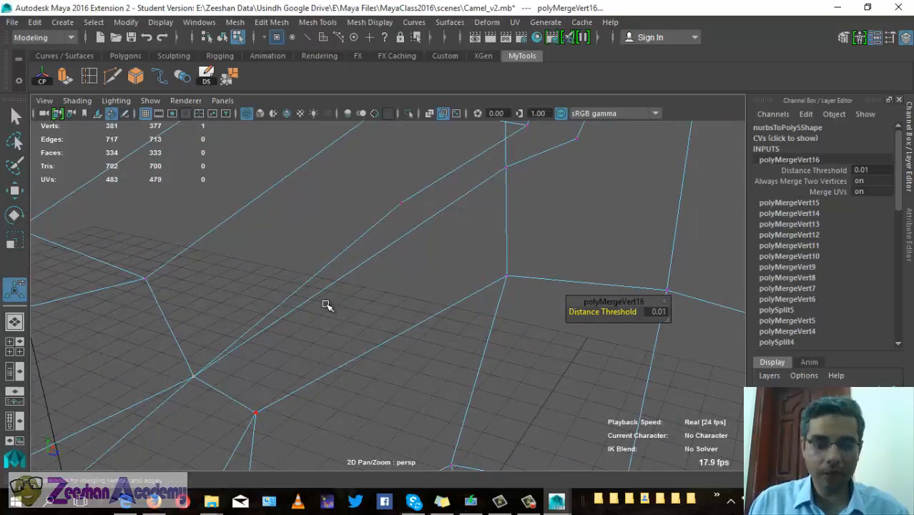
pyautogui.press('5')
pyautogui.moveTo(421, 206)
pyautogui.keyDown('alt'); pyautogui.mouseDown()
pyautogui.moveTo(361, 327)
pyautogui.moveTo(392, 331)
pyautogui.moveTo(422, 201)
pyautogui.mouseUp(); pyautogui.keyUp('alt')
pyautogui.keyDown('alt'); pyautogui.moveTo(363, 255); pyautogui.dragTo(241, 316); pyautogui.keyUp('alt')
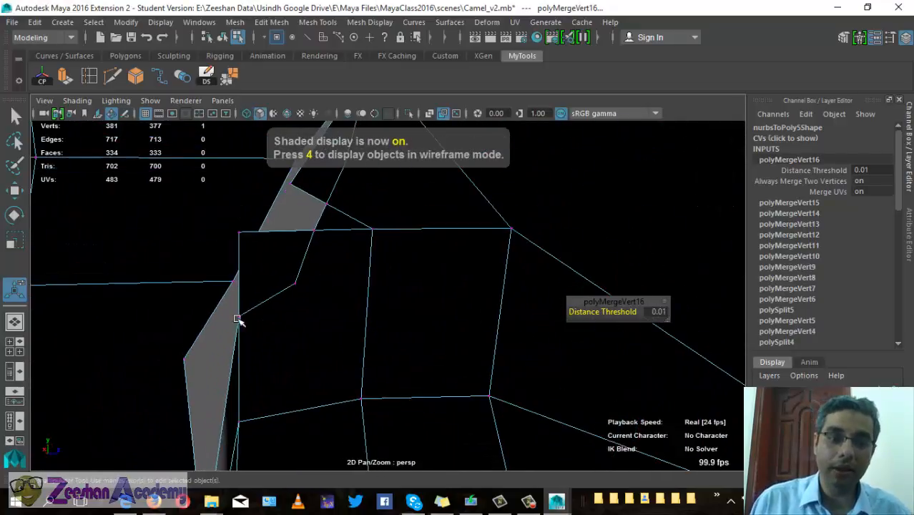
pyautogui.click(241, 232)
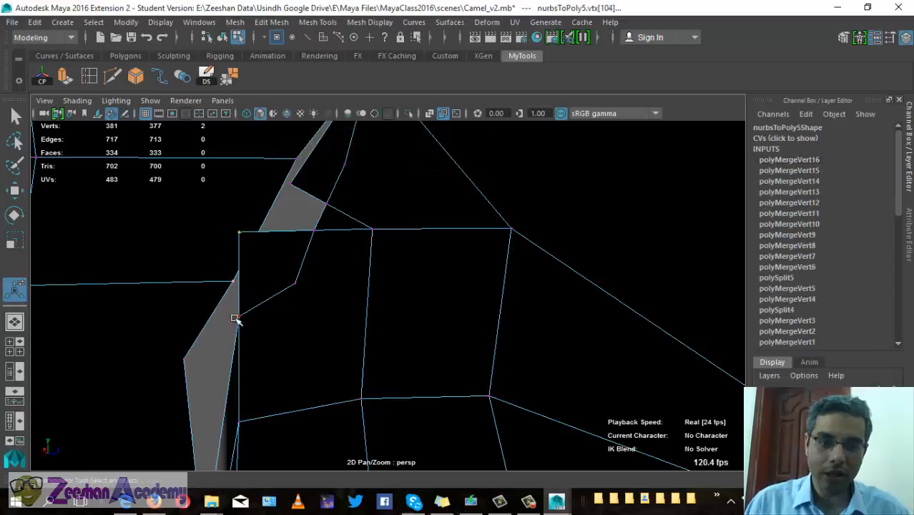
pyautogui.press('g')
pyautogui.keyDown('alt'); pyautogui.moveTo(277, 294); pyautogui.dragTo(211, 298); pyautogui.keyUp('alt')
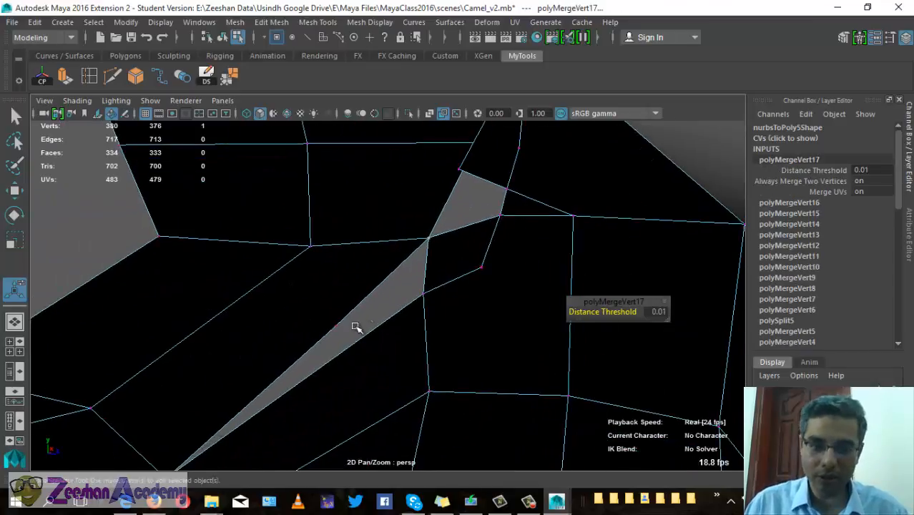
pyautogui.click(336, 325)
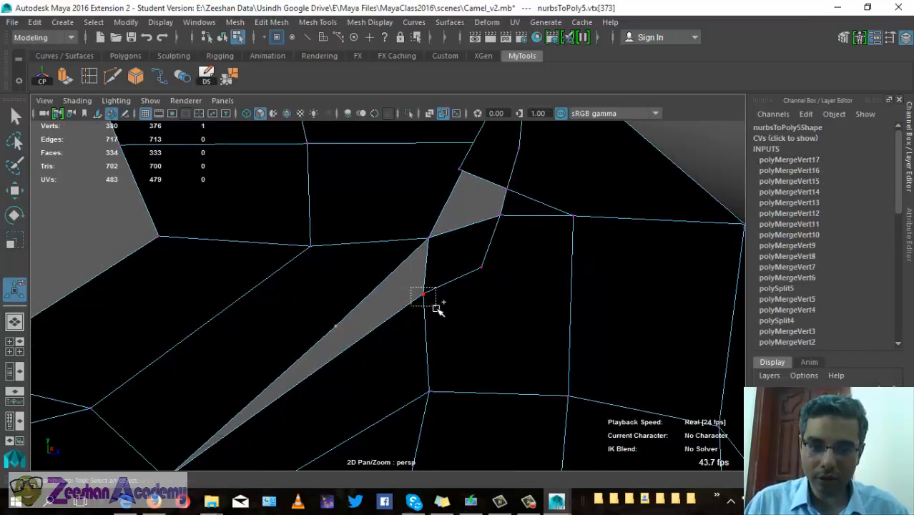
pyautogui.press('g')
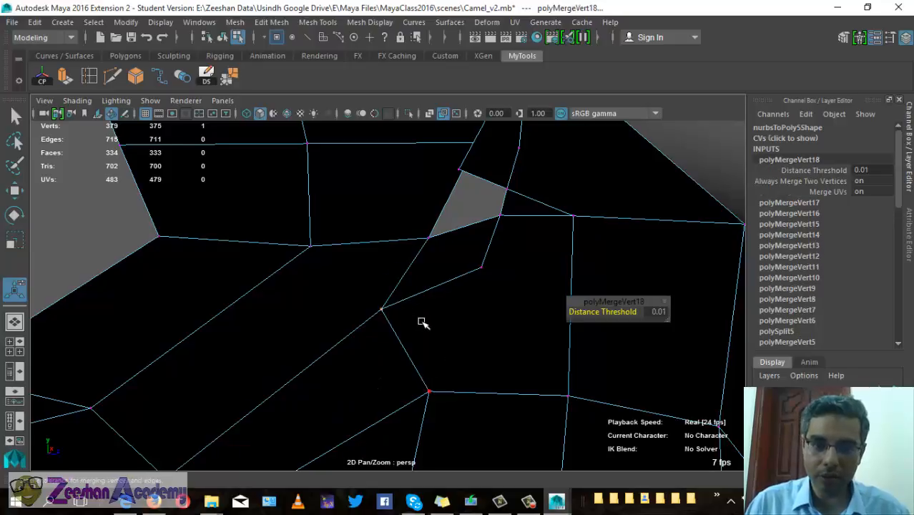
# Merge the facing vertices above the remaining small opening, including the stray vertex on the seam just above it
pyautogui.keyDown('alt'); pyautogui.moveTo(422, 323); pyautogui.dragTo(271, 322); pyautogui.keyUp('alt')
pyautogui.press('g')
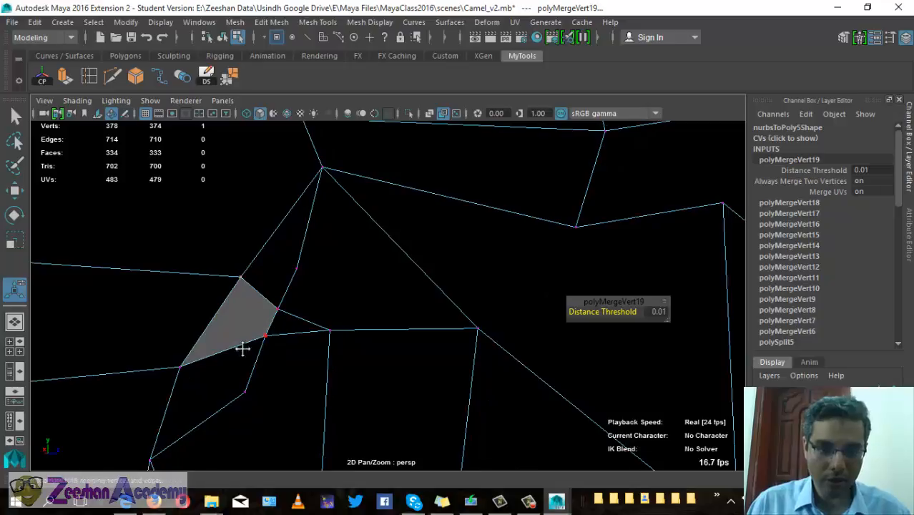
pyautogui.keyDown('alt'); pyautogui.moveTo(243, 349); pyautogui.dragTo(361, 243); pyautogui.keyUp('alt')
pyautogui.moveTo(419, 240)
pyautogui.keyDown('alt'); pyautogui.mouseDown()
pyautogui.moveTo(383, 313)
pyautogui.moveTo(306, 378)
pyautogui.moveTo(367, 220)
pyautogui.moveTo(384, 362)
pyautogui.moveTo(246, 376)
pyautogui.moveTo(316, 388)
pyautogui.moveTo(459, 379)
pyautogui.moveTo(193, 326)
pyautogui.moveTo(216, 333)
pyautogui.moveTo(88, 341)
pyautogui.moveTo(219, 295)
pyautogui.moveTo(318, 277)
pyautogui.moveTo(296, 259)
pyautogui.moveTo(365, 237)
pyautogui.moveTo(392, 306)
pyautogui.moveTo(373, 322)
pyautogui.moveTo(310, 276)
pyautogui.moveTo(461, 322)
pyautogui.moveTo(258, 269)
pyautogui.moveTo(279, 304)
pyautogui.moveTo(418, 271)
pyautogui.moveTo(390, 290)
pyautogui.moveTo(425, 312)
pyautogui.moveTo(175, 300)
pyautogui.moveTo(306, 223)
pyautogui.moveTo(352, 239)
pyautogui.moveTo(354, 259)
pyautogui.mouseUp(); pyautogui.keyUp('alt')
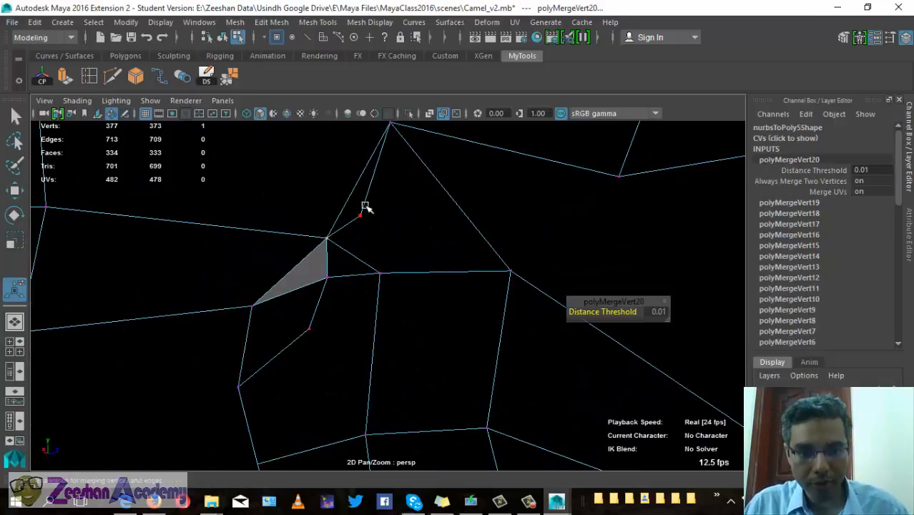
pyautogui.moveTo(370, 250); pyautogui.dragTo(375, 256)
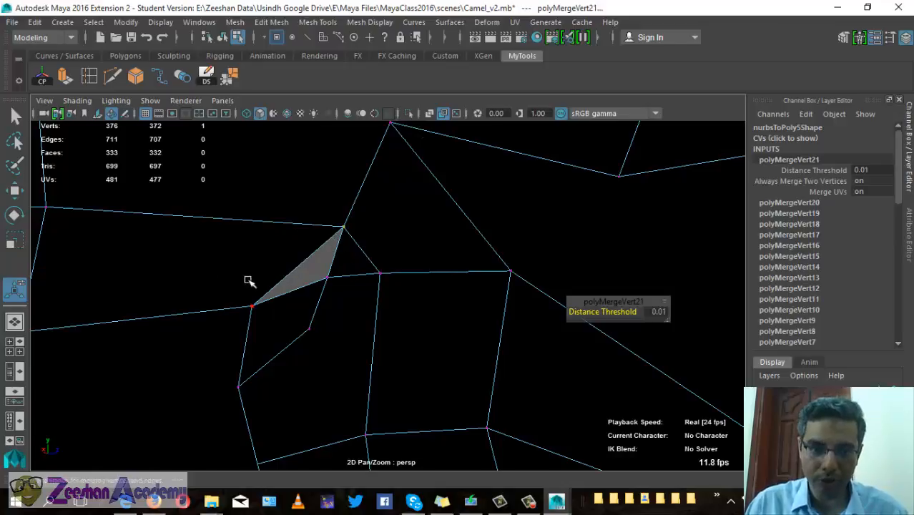
# Close the last triangular opening by merging its two lower corners, and merge the stray vertex below into the same corner
pyautogui.moveTo(243, 278); pyautogui.dragTo(318, 332)
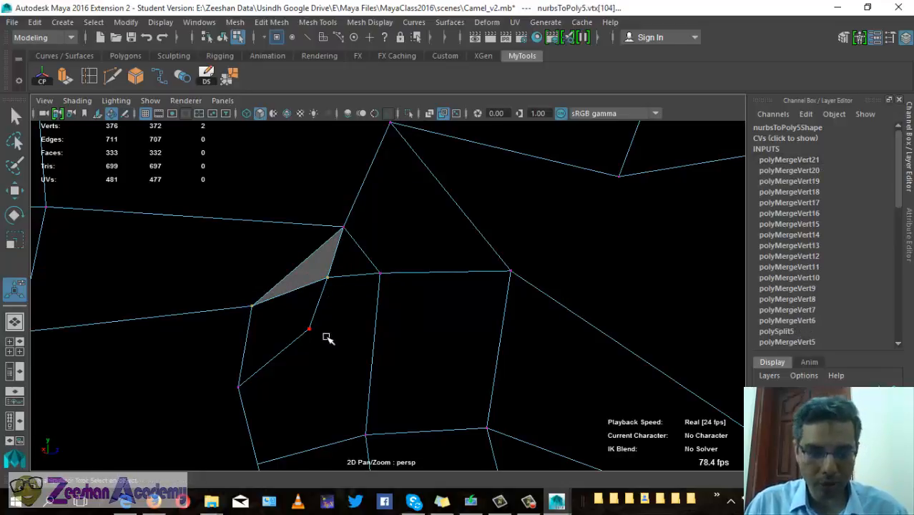
pyautogui.press('g')
pyautogui.keyDown('alt'); pyautogui.moveTo(317, 318); pyautogui.dragTo(283, 260, button='middle'); pyautogui.keyUp('alt')
pyautogui.moveTo(236, 220); pyautogui.dragTo(278, 279)
pyautogui.press('g')
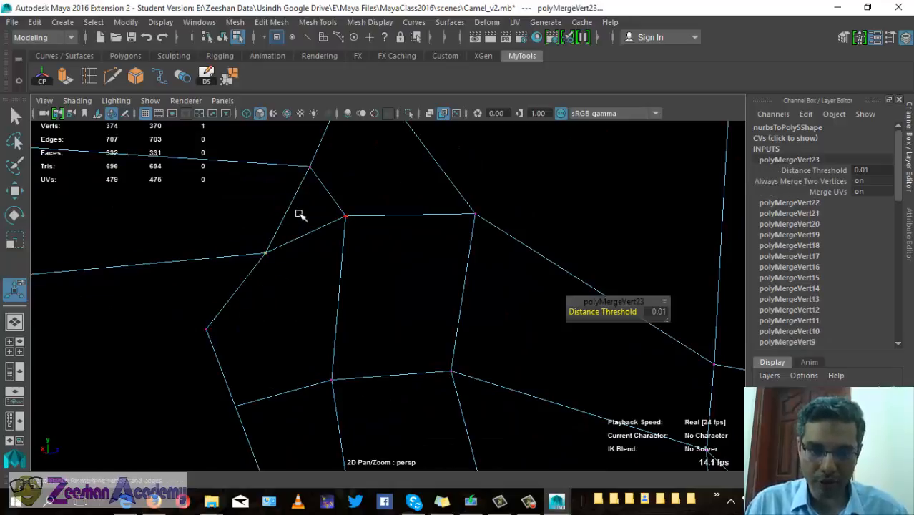
# With Multi-Cut, cut an edge from the seam vertex below the closed opening across two faces to the mesh's border edge
pyautogui.keyDown('alt'); pyautogui.moveTo(287, 314); pyautogui.dragTo(545, 245, button='middle'); pyautogui.keyUp('alt')
pyautogui.keyDown('alt'); pyautogui.moveTo(281, 292); pyautogui.dragTo(283, 314); pyautogui.keyUp('alt')
pyautogui.keyDown('alt'); pyautogui.moveTo(402, 235); pyautogui.dragTo(451, 272); pyautogui.keyUp('alt')
pyautogui.keyDown('alt'); pyautogui.moveTo(409, 293); pyautogui.dragTo(489, 428); pyautogui.keyUp('alt')
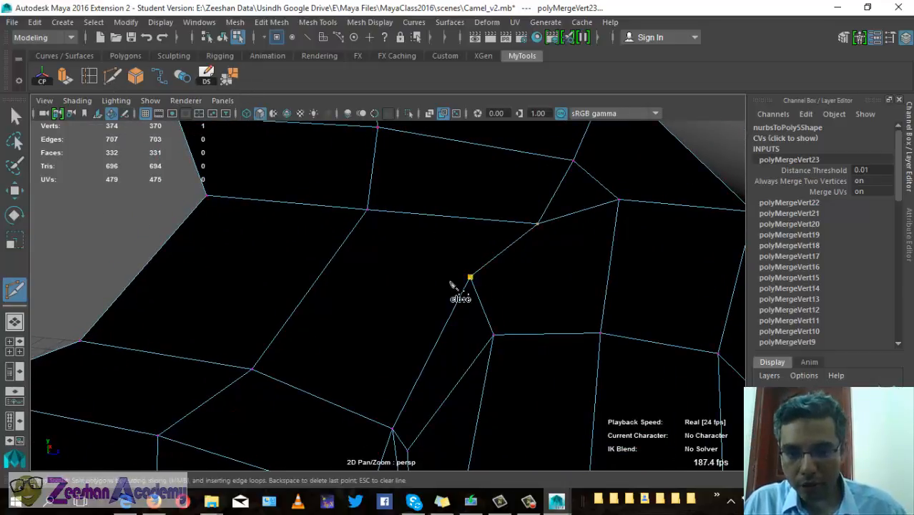
pyautogui.click(330, 265)
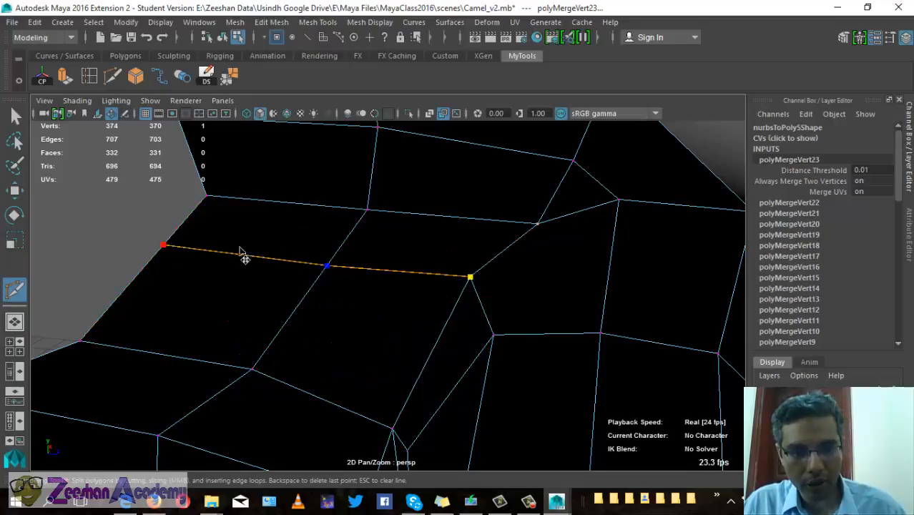
pyautogui.rightClick(285, 261)
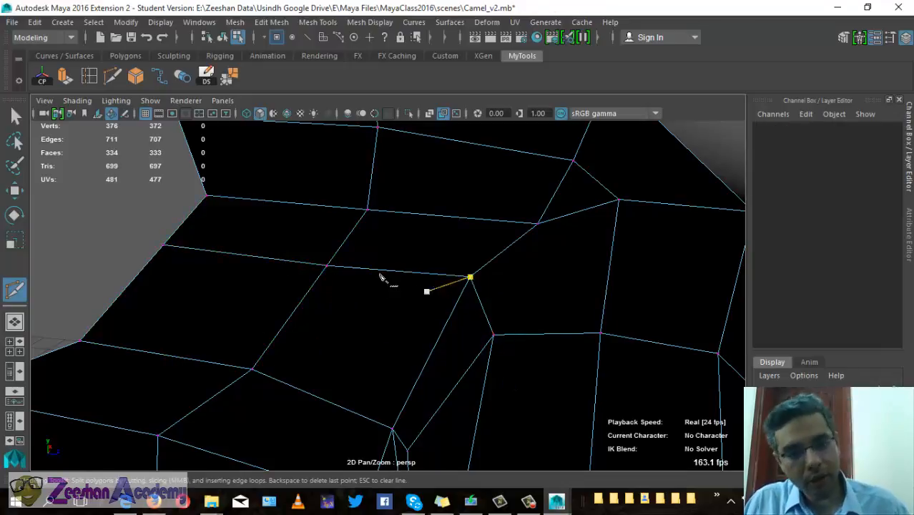
# Cut an edge from the seam vertex above the rear leg up across the body faces to the mesh's outer border edge
pyautogui.scroll(-3, 663, 342)
pyautogui.keyDown('alt'); pyautogui.moveTo(493, 336); pyautogui.dragTo(618, 290); pyautogui.keyUp('alt')
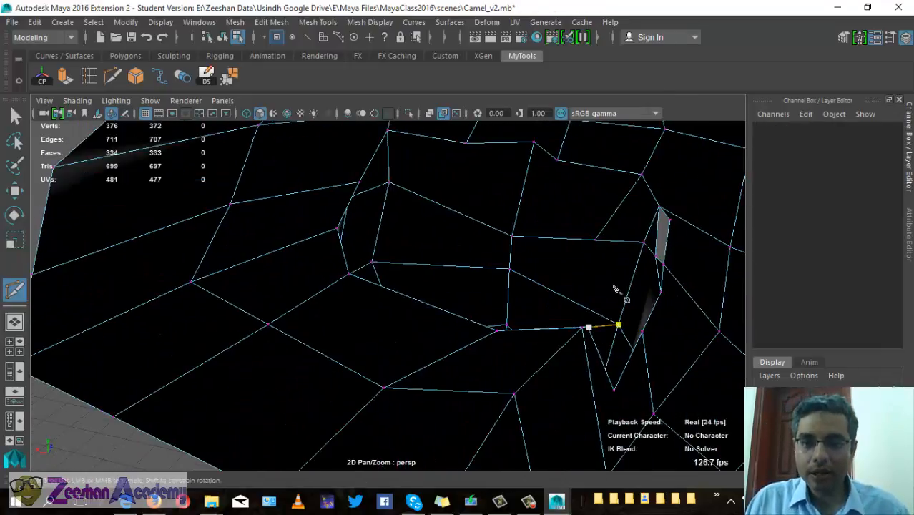
pyautogui.keyDown('alt'); pyautogui.moveTo(364, 333); pyautogui.dragTo(436, 275); pyautogui.keyUp('alt')
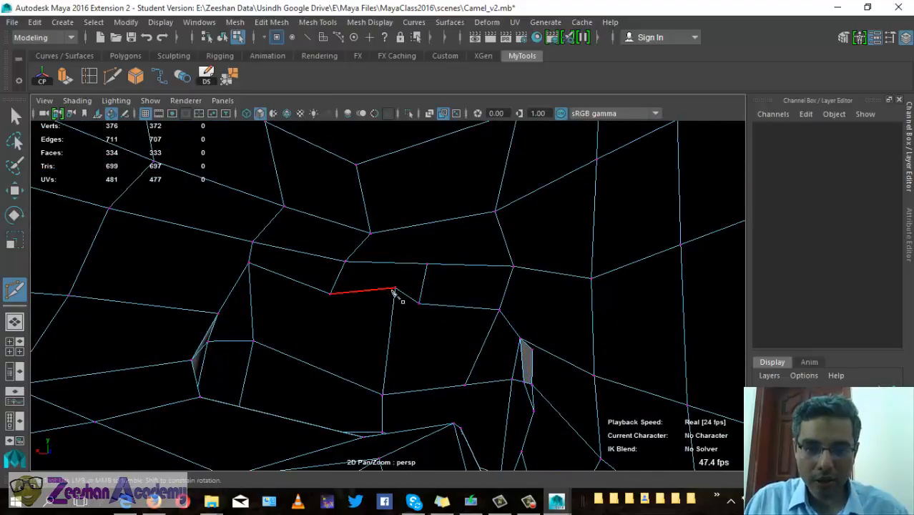
pyautogui.click(395, 152)
pyautogui.keyDown('alt'); pyautogui.moveTo(409, 237); pyautogui.dragTo(422, 401, button='middle'); pyautogui.keyUp('alt')
pyautogui.scroll(-2, 422, 401)
pyautogui.click(403, 282)
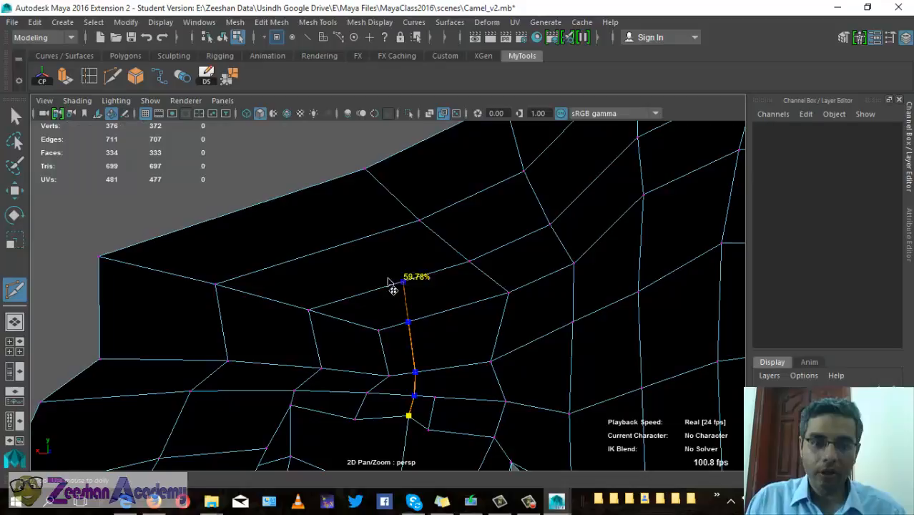
pyautogui.click(340, 245)
pyautogui.click(268, 201)
pyautogui.rightClick(292, 246)
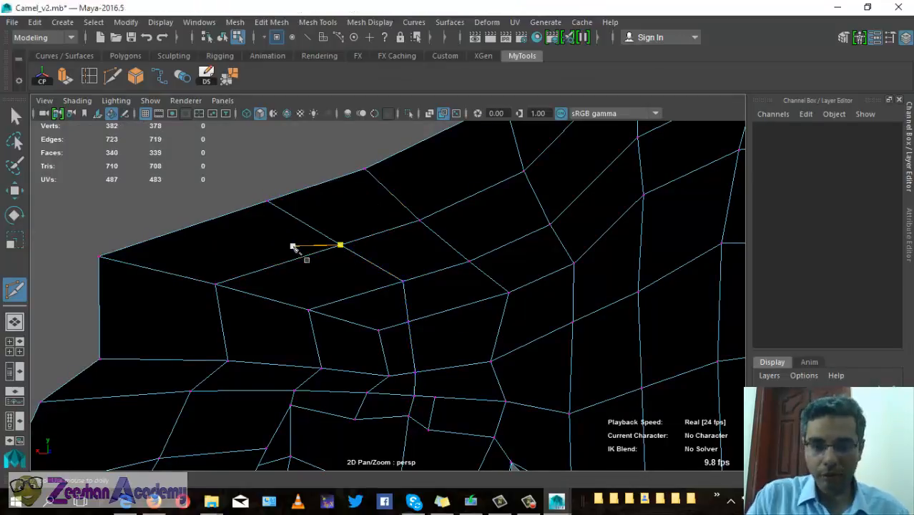
# Cut an edge from the neighbouring seam vertex down across two leg edges to the existing leg vertex below
pyautogui.keyDown('alt'); pyautogui.moveTo(504, 309); pyautogui.dragTo(333, 397); pyautogui.keyUp('alt')
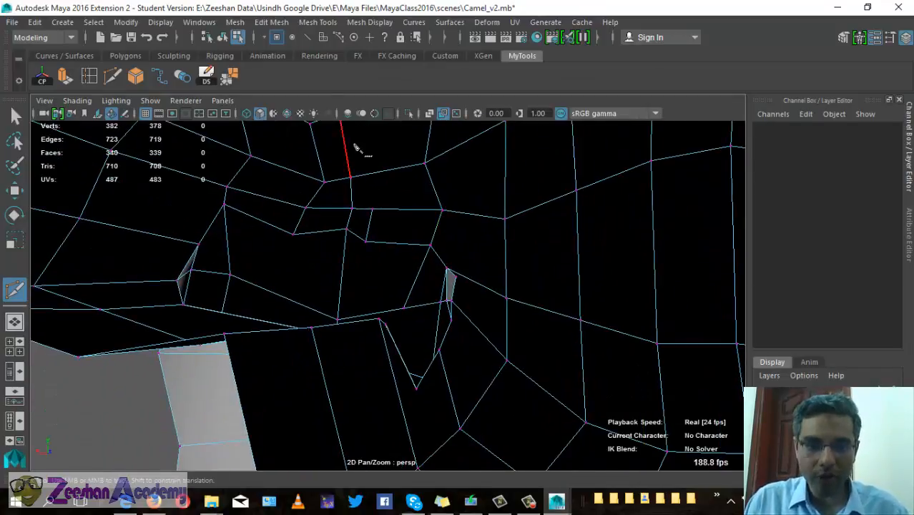
pyautogui.keyDown('alt'); pyautogui.moveTo(355, 147); pyautogui.dragTo(382, 384); pyautogui.keyUp('alt')
pyautogui.click(383, 384)
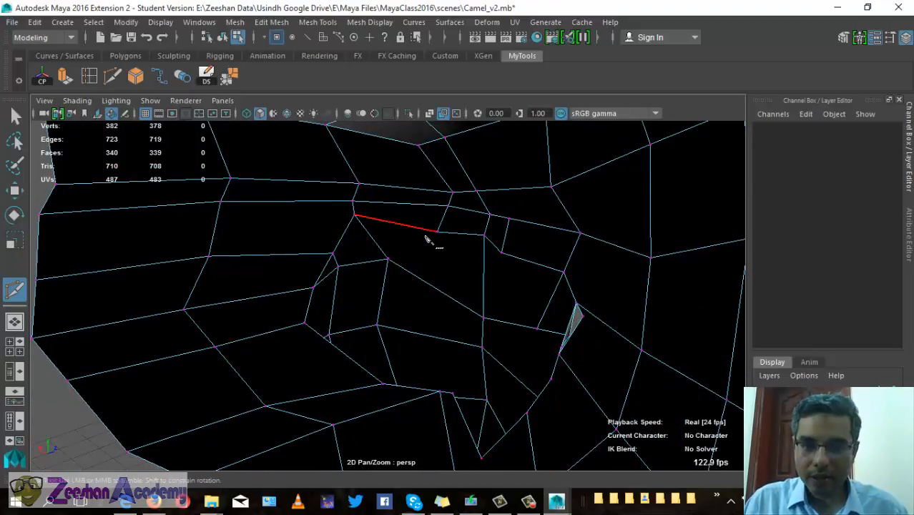
pyautogui.click(441, 367)
pyautogui.keyDown('alt'); pyautogui.moveTo(441, 367); pyautogui.dragTo(377, 288); pyautogui.keyUp('alt')
pyautogui.press('Return')
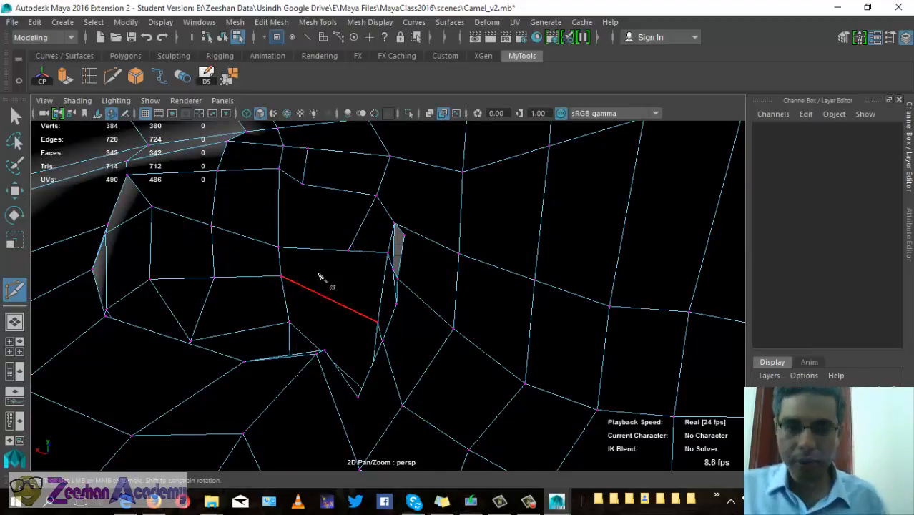
# Select the five-sided face below the seam and cut from its seam vertex down across the leg to the existing lower vertex
pyautogui.press('q')
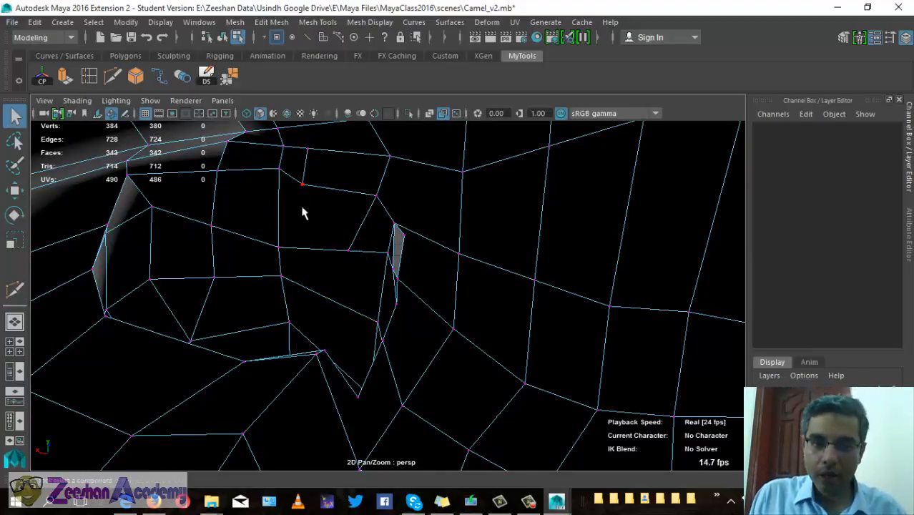
pyautogui.rightClick(318, 220)
pyautogui.click(312, 211)
pyautogui.click(313, 206)
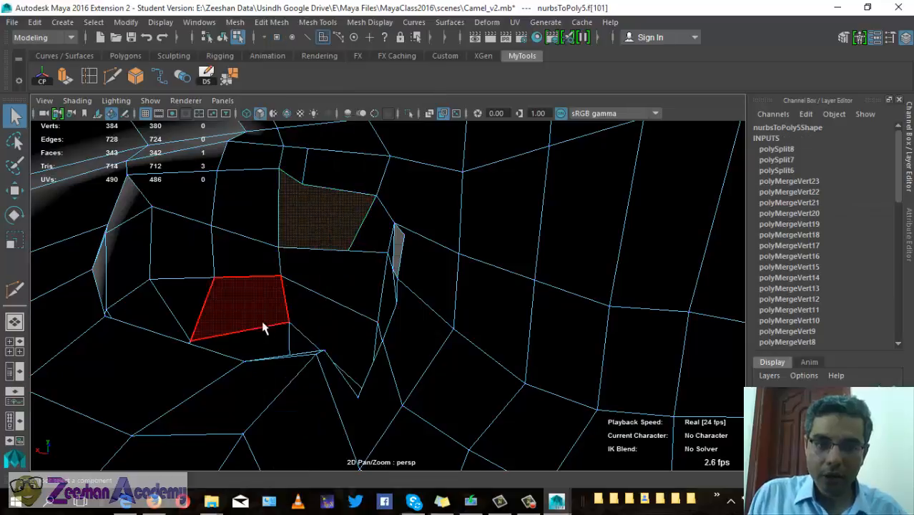
pyautogui.scroll(1, 315, 208)
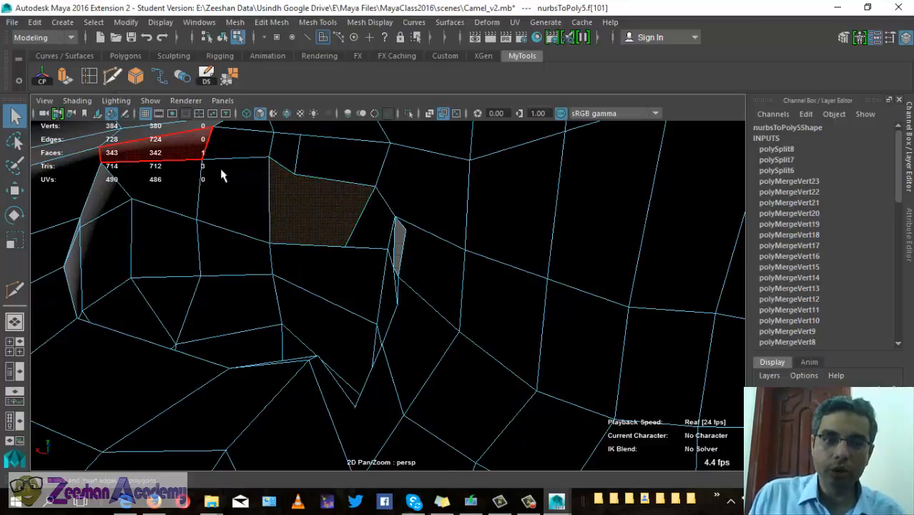
pyautogui.click(112, 75)
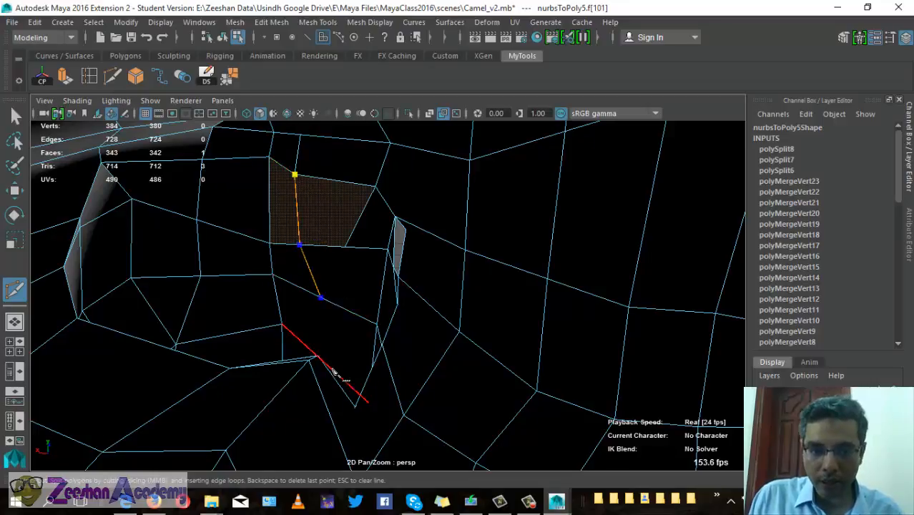
pyautogui.moveTo(334, 368)
pyautogui.keyDown('alt'); pyautogui.mouseDown()
pyautogui.moveTo(300, 395)
pyautogui.moveTo(321, 365)
pyautogui.moveTo(322, 345)
pyautogui.moveTo(605, 351)
pyautogui.moveTo(408, 148)
pyautogui.moveTo(469, 194)
pyautogui.moveTo(422, 236)
pyautogui.mouseUp(); pyautogui.keyUp('alt')
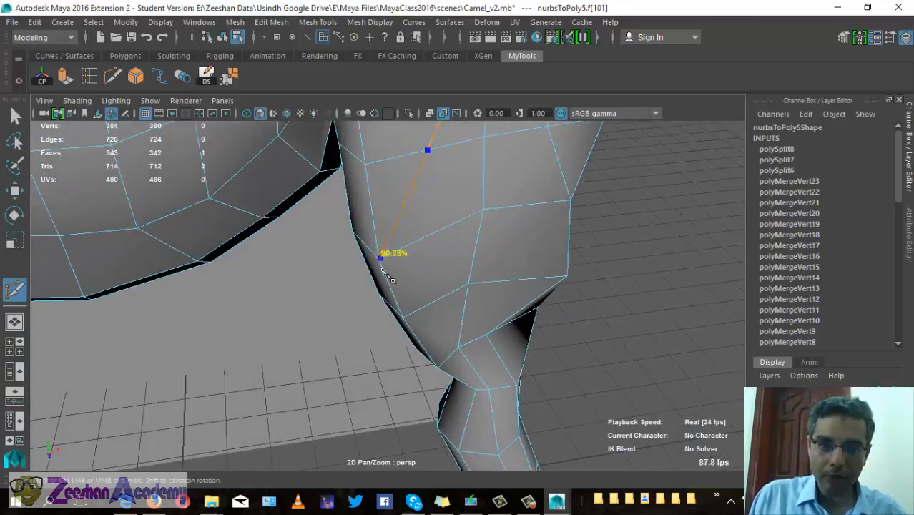
pyautogui.rightClick(362, 235)
# Cut an edge joining the vertex where the adjacent upper-leg edge ends to the new cut's vertex below it
pyautogui.keyDown('alt'); pyautogui.moveTo(410, 154); pyautogui.dragTo(400, 228); pyautogui.keyUp('alt')
pyautogui.click(366, 219)
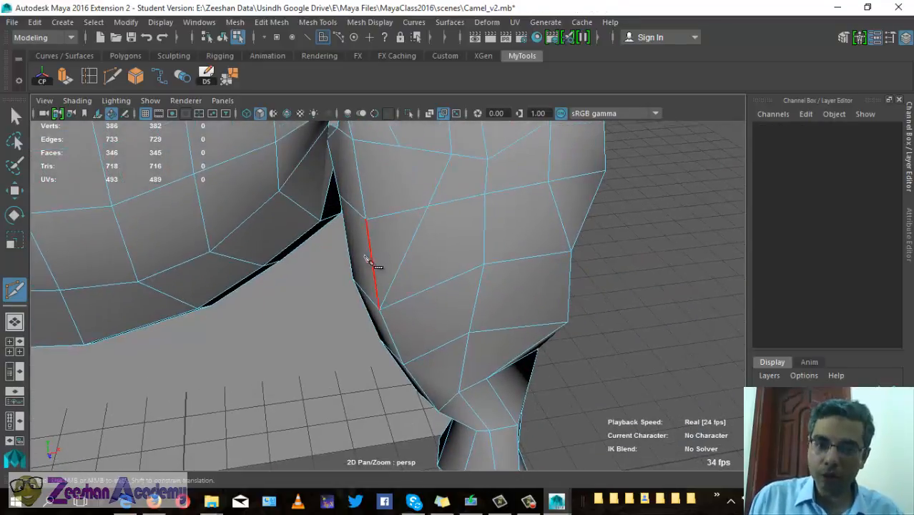
pyautogui.click(429, 207)
pyautogui.click(485, 187)
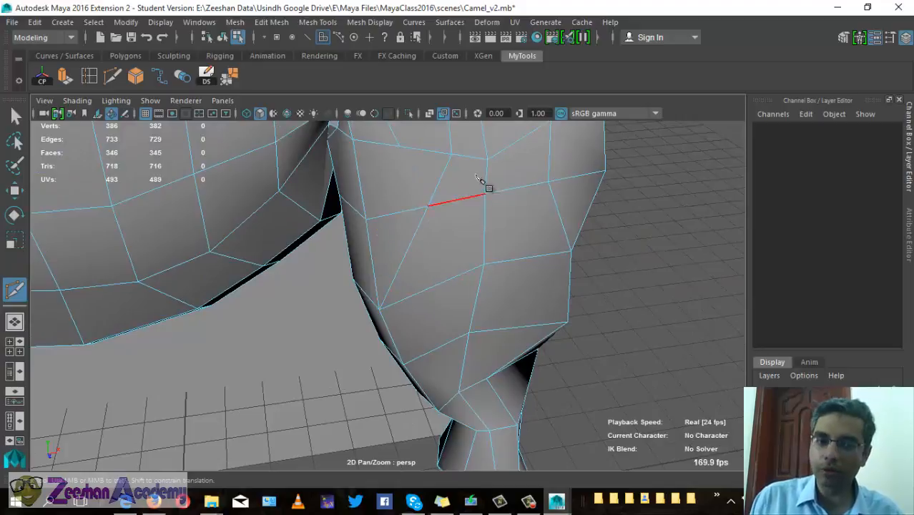
pyautogui.keyDown('alt'); pyautogui.moveTo(485, 188); pyautogui.dragTo(403, 321); pyautogui.keyUp('alt')
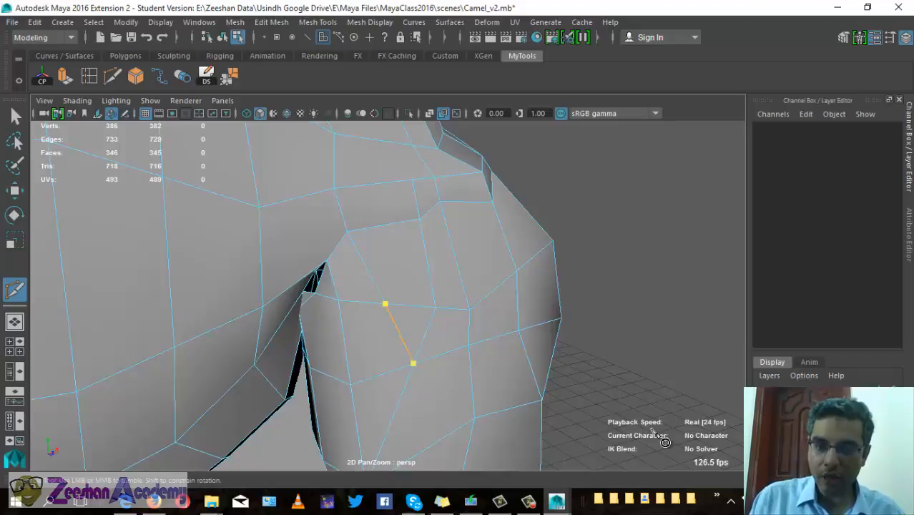
# Close the narrow slit beside the leg by merging its two upper vertices and its two lower vertices
pyautogui.keyDown('alt'); pyautogui.moveTo(456, 345); pyautogui.dragTo(555, 333, button='right'); pyautogui.keyUp('alt')
pyautogui.keyDown('alt'); pyautogui.moveTo(555, 333); pyautogui.dragTo(381, 281); pyautogui.keyUp('alt')
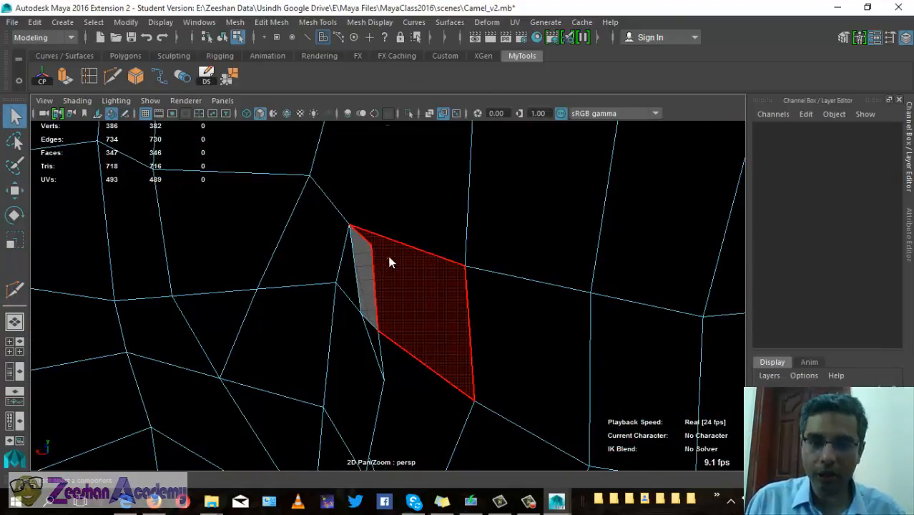
pyautogui.moveTo(390, 259); pyautogui.dragTo(322, 130, button='right')
pyautogui.moveTo(338, 209); pyautogui.dragTo(380, 261)
pyautogui.click(226, 80)
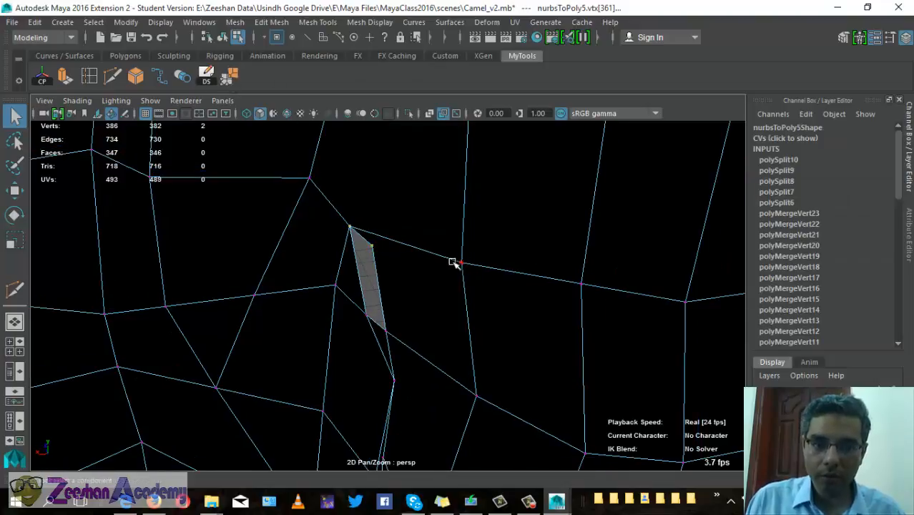
pyautogui.keyDown('alt'); pyautogui.moveTo(453, 261); pyautogui.dragTo(419, 333); pyautogui.keyUp('alt')
pyautogui.keyDown('alt'); pyautogui.moveTo(419, 333); pyautogui.dragTo(410, 342); pyautogui.keyUp('alt')
pyautogui.click(227, 76)
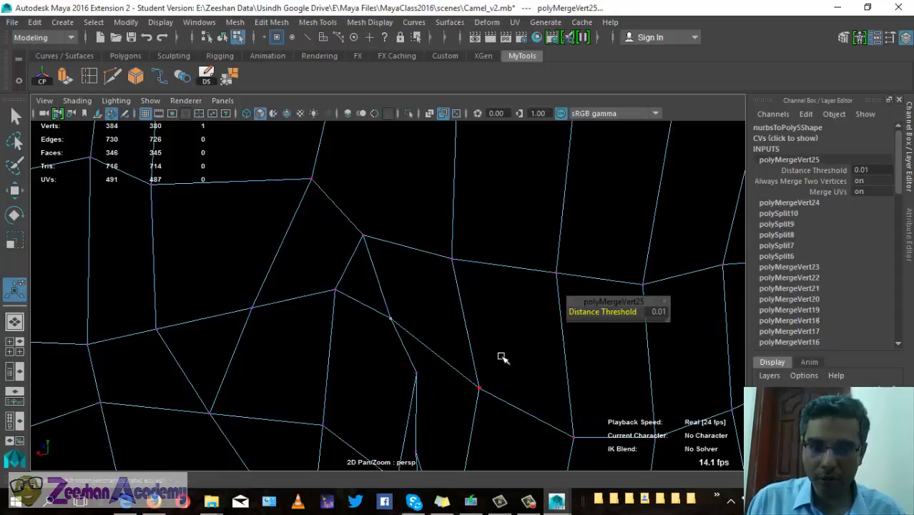
# Cut an edge from the seam vertex below the closed slit across three body faces, ending at an existing body vertex
pyautogui.keyDown('alt'); pyautogui.moveTo(502, 357); pyautogui.dragTo(306, 352); pyautogui.keyUp('alt')
pyautogui.keyDown('alt'); pyautogui.moveTo(331, 303); pyautogui.dragTo(289, 234); pyautogui.keyUp('alt')
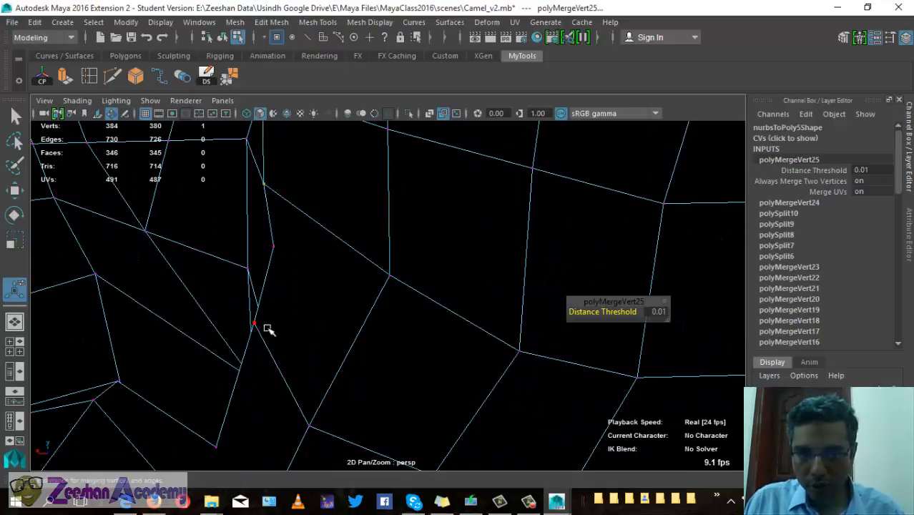
pyautogui.keyDown('alt'); pyautogui.moveTo(310, 284); pyautogui.dragTo(315, 278); pyautogui.keyUp('alt')
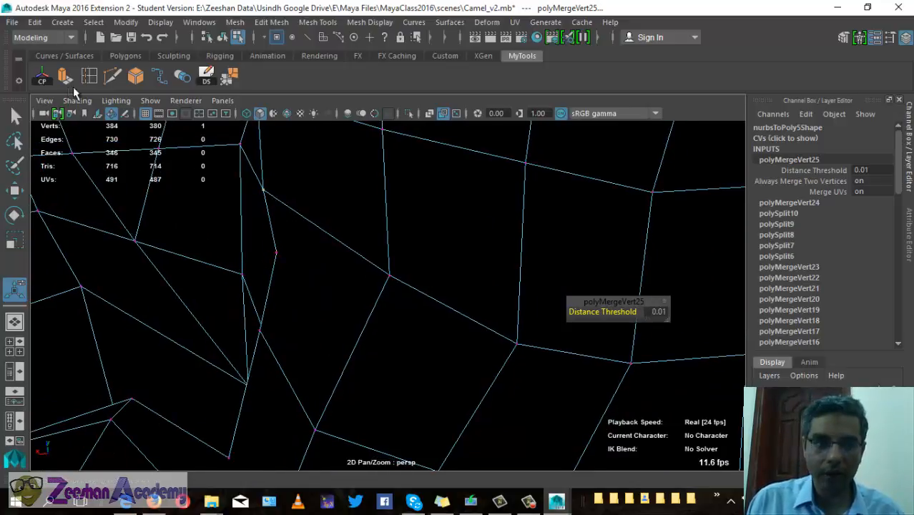
pyautogui.click(112, 77)
pyautogui.click(278, 248)
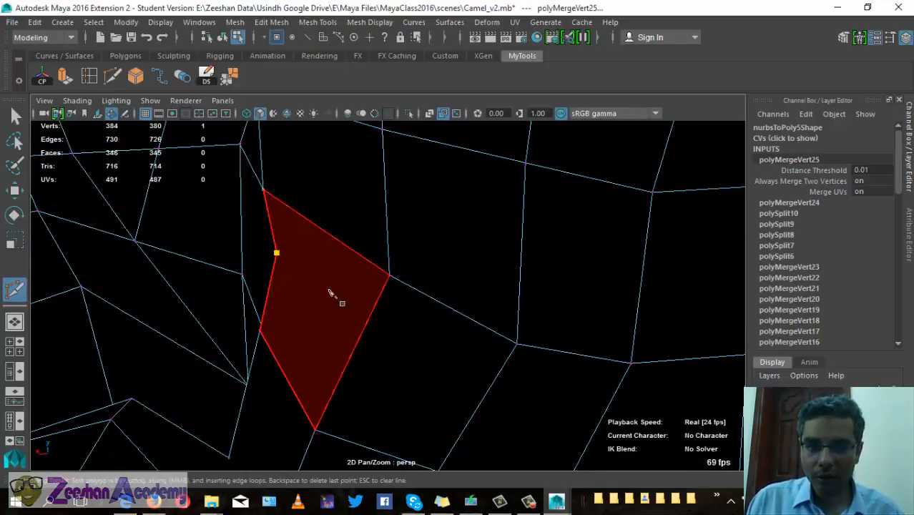
pyautogui.click(364, 330)
pyautogui.keyDown('alt'); pyautogui.moveTo(463, 364); pyautogui.dragTo(412, 305, button='middle'); pyautogui.keyUp('alt')
pyautogui.click(432, 341)
pyautogui.scroll(-5, 351, 351)
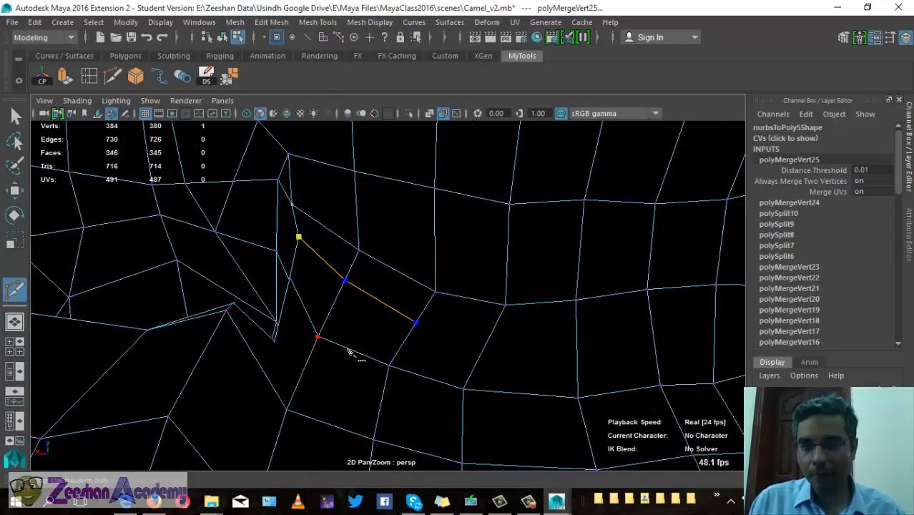
pyautogui.click(463, 378)
pyautogui.rightClick(495, 409)
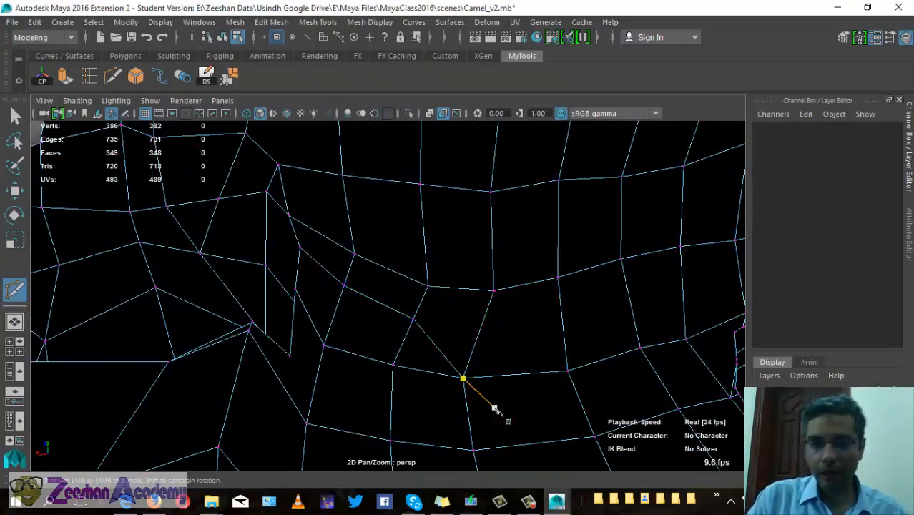
# Cut an edge from the seam's pointed lower corner across three body faces to an existing vertex, removing the misplaced cut points
pyautogui.keyDown('alt'); pyautogui.moveTo(390, 237); pyautogui.dragTo(164, 356); pyautogui.keyUp('alt')
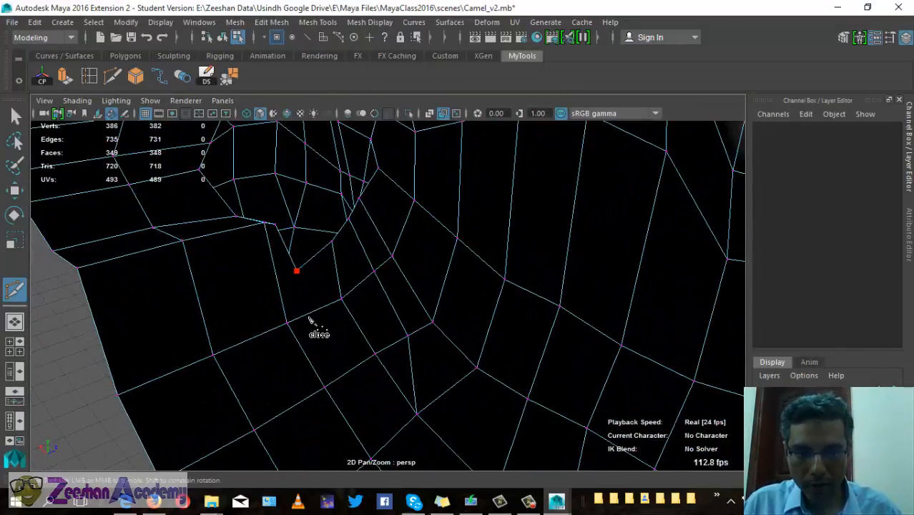
pyautogui.click(311, 413)
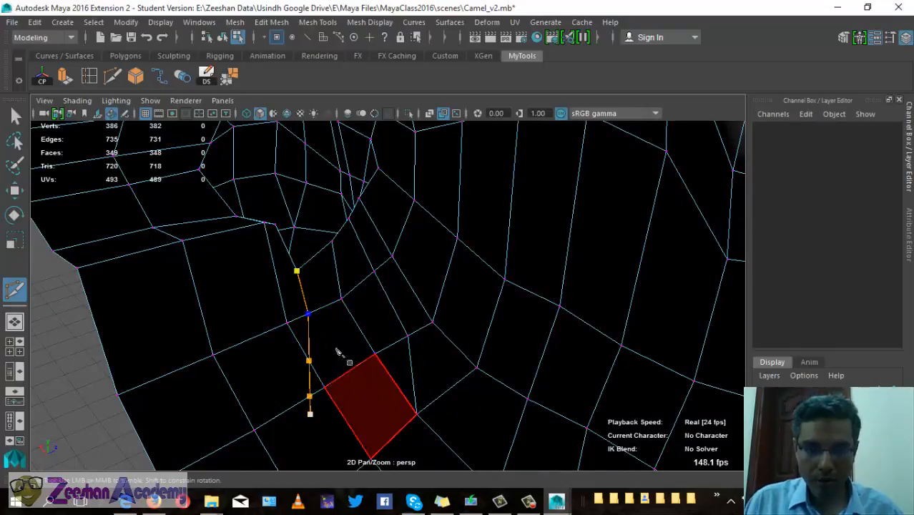
pyautogui.keyDown('alt'); pyautogui.moveTo(336, 348); pyautogui.dragTo(347, 331); pyautogui.keyUp('alt')
pyautogui.hotkey('ctrl', 'z')
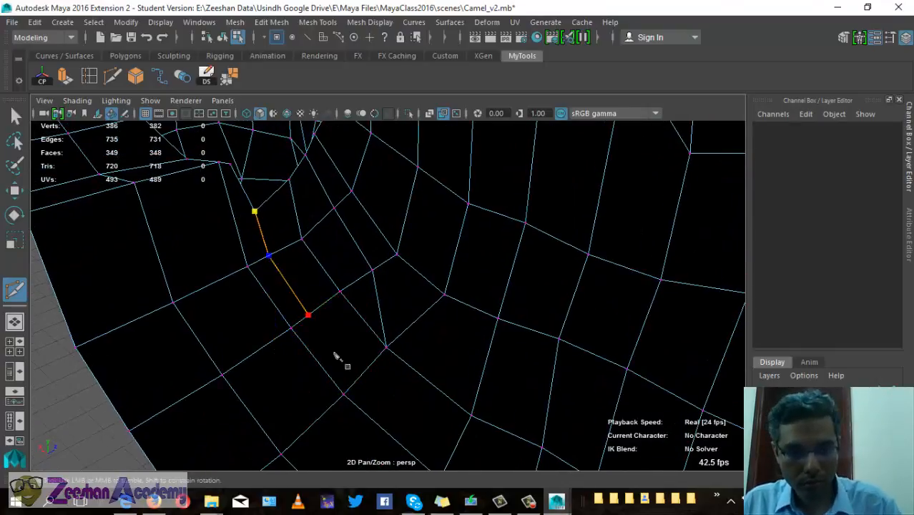
pyautogui.click(344, 394)
pyautogui.rightClick(351, 415)
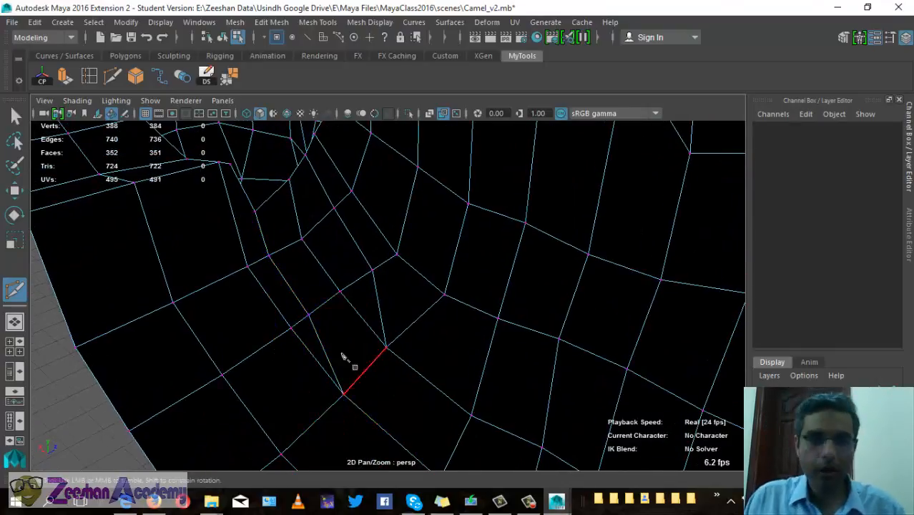
# Cut an edge from the vertex just above the leg seam up across the body faces to an existing body vertex
pyautogui.keyDown('alt'); pyautogui.moveTo(341, 353); pyautogui.dragTo(381, 297); pyautogui.keyUp('alt')
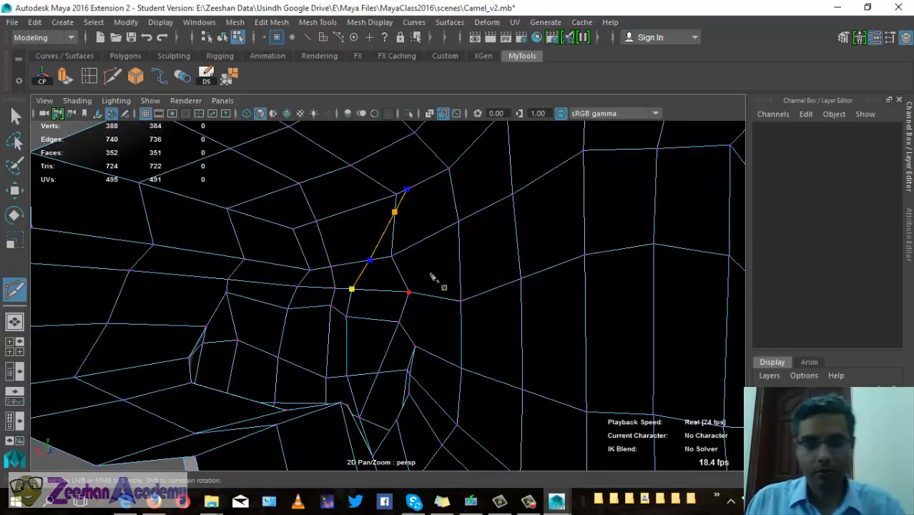
pyautogui.click(350, 166)
pyautogui.keyDown('alt'); pyautogui.moveTo(295, 325); pyautogui.dragTo(469, 332); pyautogui.keyUp('alt')
pyautogui.press('q')
# Return to object mode and examine the rear leg joint and where the front leg meets the body
pyautogui.keyDown('alt'); pyautogui.moveTo(294, 362); pyautogui.dragTo(417, 325); pyautogui.keyUp('alt')
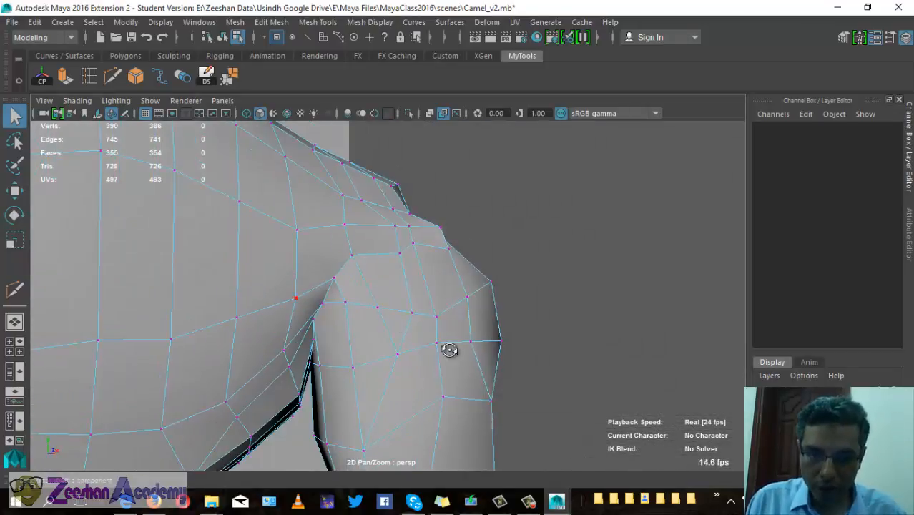
pyautogui.keyDown('alt'); pyautogui.moveTo(449, 350); pyautogui.dragTo(369, 292); pyautogui.keyUp('alt')
pyautogui.moveTo(369, 292); pyautogui.dragTo(428, 110, button='right')
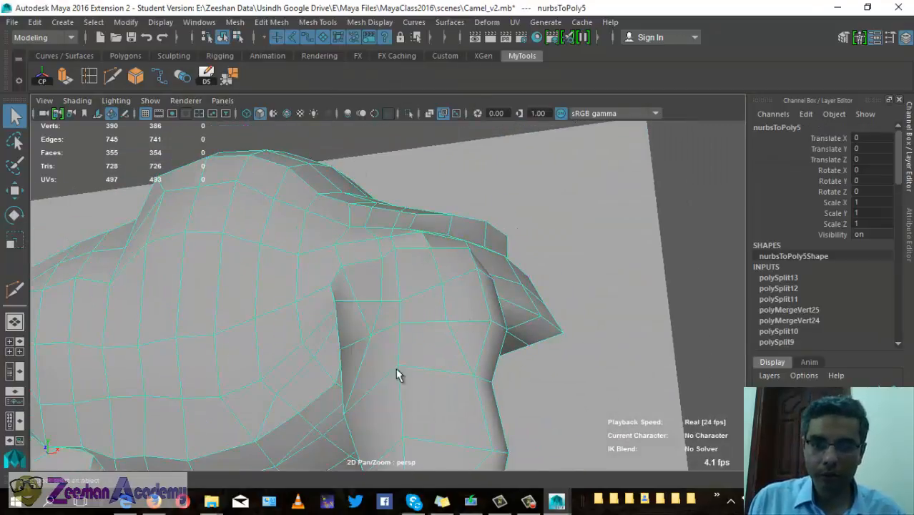
pyautogui.keyDown('alt'); pyautogui.moveTo(396, 368); pyautogui.dragTo(419, 396); pyautogui.keyUp('alt')
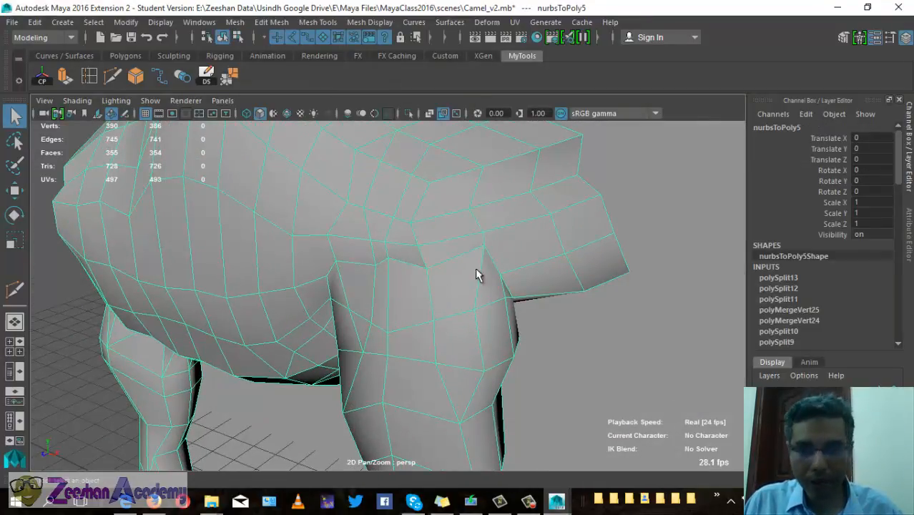
pyautogui.keyDown('alt'); pyautogui.moveTo(147, 343); pyautogui.dragTo(327, 352, button='middle'); pyautogui.keyUp('alt')
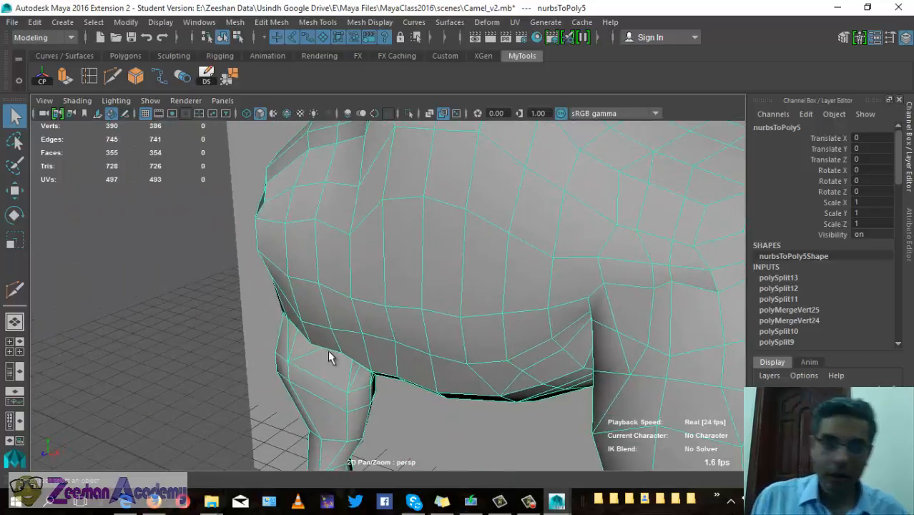
pyautogui.keyDown('alt'); pyautogui.moveTo(327, 351); pyautogui.dragTo(119, 387); pyautogui.keyUp('alt')
pyautogui.keyDown('alt'); pyautogui.moveTo(119, 386); pyautogui.dragTo(305, 279, button='middle'); pyautogui.keyUp('alt')
pyautogui.keyDown('alt'); pyautogui.moveTo(304, 279); pyautogui.dragTo(351, 276, button='right'); pyautogui.keyUp('alt')
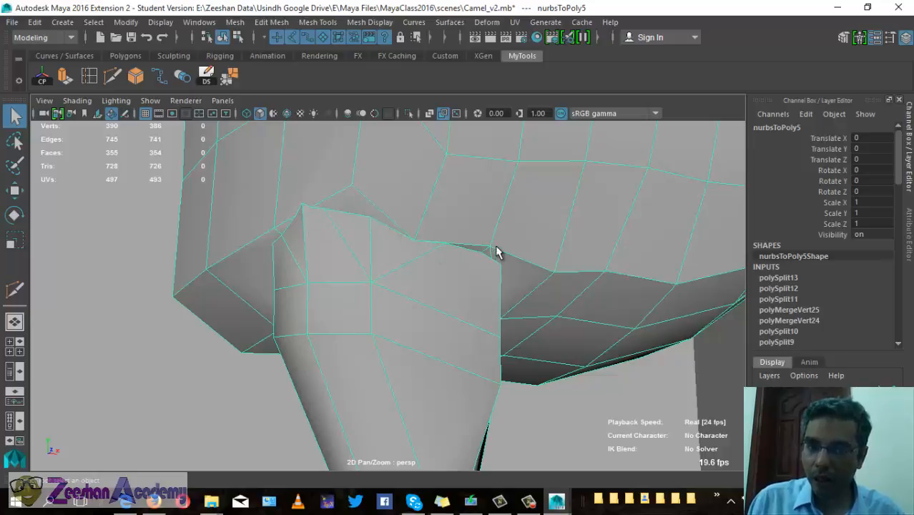
pyautogui.keyDown('alt'); pyautogui.moveTo(543, 294); pyautogui.dragTo(463, 282); pyautogui.keyUp('alt')
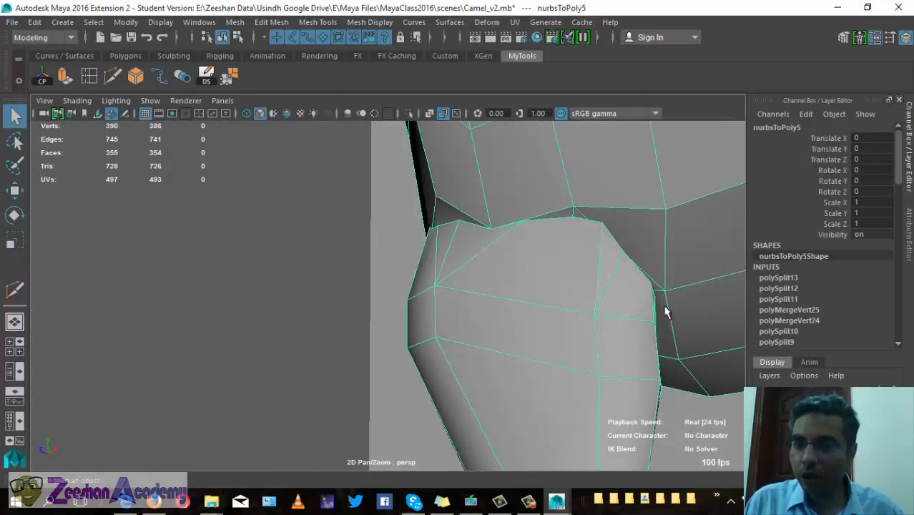
pyautogui.scroll(-10, 440, 255)
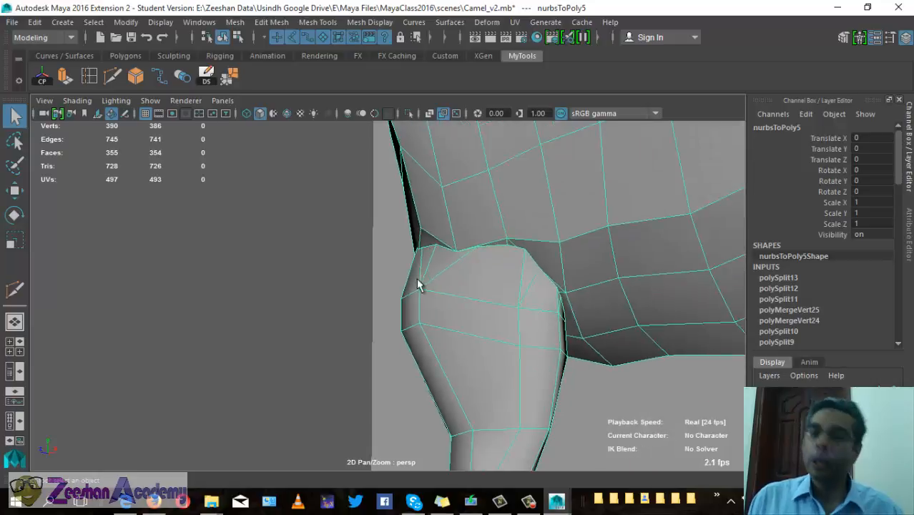
# Save the camel scene and accept the student version notice
pyautogui.hotkey('ctrl', 's')
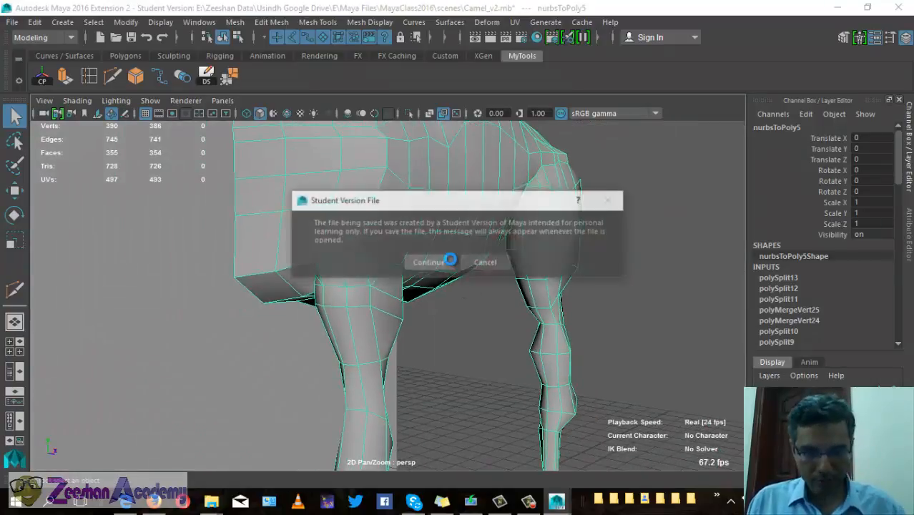
pyautogui.click(437, 262)
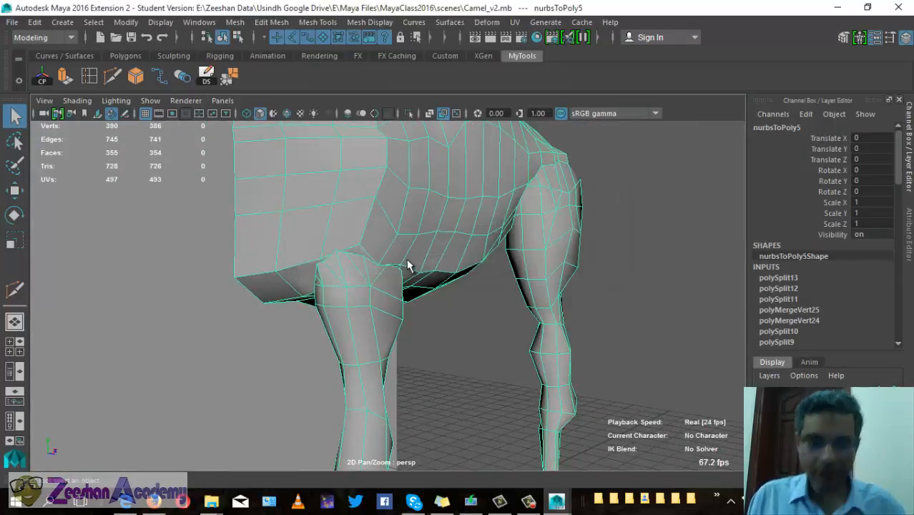
# Duplicate the camel mesh and move the copy along Z to about 8.369
pyautogui.keyDown('alt'); pyautogui.moveTo(438, 256); pyautogui.dragTo(462, 270); pyautogui.keyUp('alt')
pyautogui.press('w')
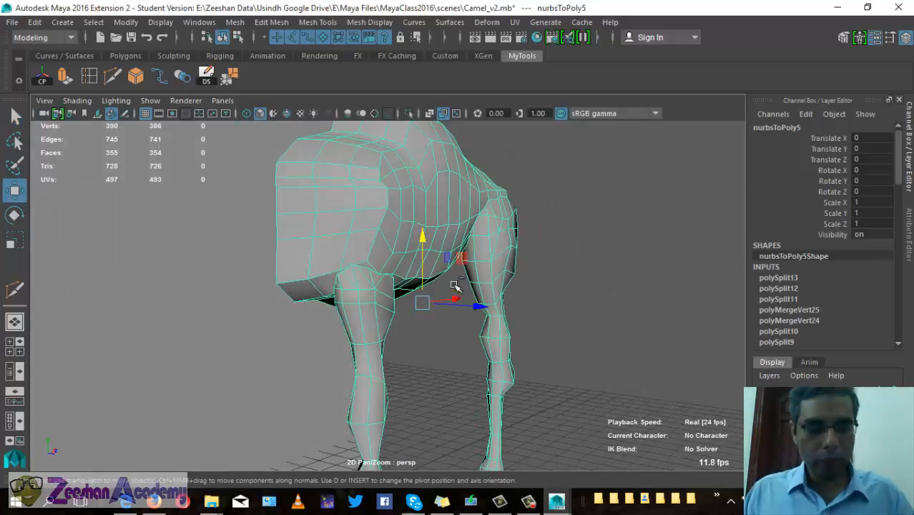
pyautogui.hotkey('ctrl', 'd')
pyautogui.moveTo(480, 307); pyautogui.dragTo(733, 323)
pyautogui.keyDown('alt'); pyautogui.moveTo(598, 314); pyautogui.dragTo(510, 300, button='middle'); pyautogui.keyUp('alt')
pyautogui.keyDown('alt'); pyautogui.moveTo(540, 300); pyautogui.dragTo(479, 306); pyautogui.keyUp('alt')
pyautogui.keyDown('alt'); pyautogui.moveTo(494, 304); pyautogui.dragTo(390, 322, button='middle'); pyautogui.keyUp('alt')
# Smooth the duplicated camel mesh with one division and deselect it
pyautogui.click(236, 24)
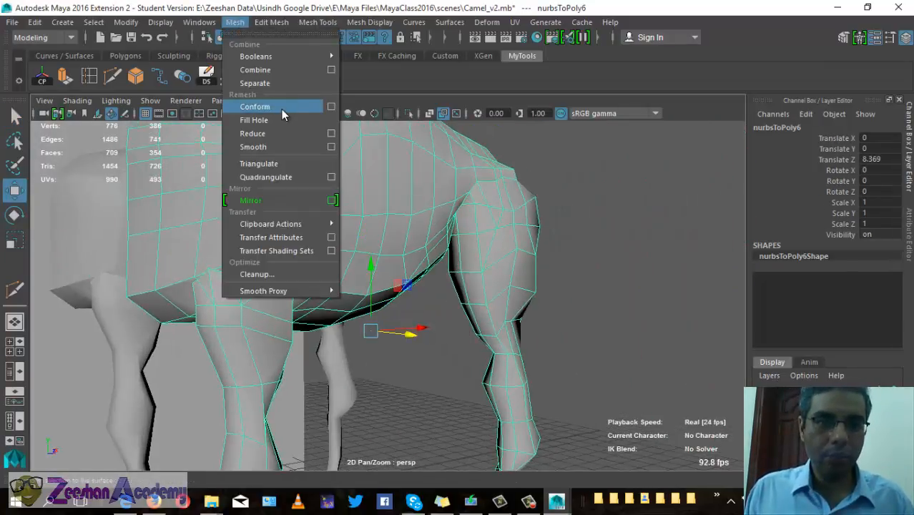
pyautogui.click(285, 146)
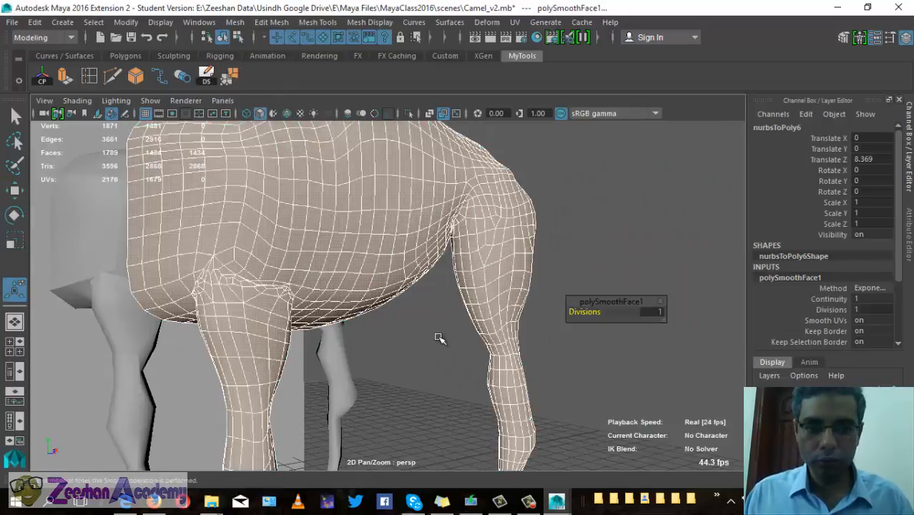
pyautogui.click(598, 238)
# Examine the smoothed copy's shading at the front leg seam, along the belly and around the rear leg joint
pyautogui.keyDown('alt'); pyautogui.moveTo(289, 329); pyautogui.dragTo(368, 333, button='middle'); pyautogui.keyUp('alt')
pyautogui.keyDown('alt'); pyautogui.moveTo(368, 336); pyautogui.dragTo(529, 390, button='right'); pyautogui.keyUp('alt')
pyautogui.keyDown('alt'); pyautogui.moveTo(272, 268); pyautogui.dragTo(404, 352, button='middle'); pyautogui.keyUp('alt')
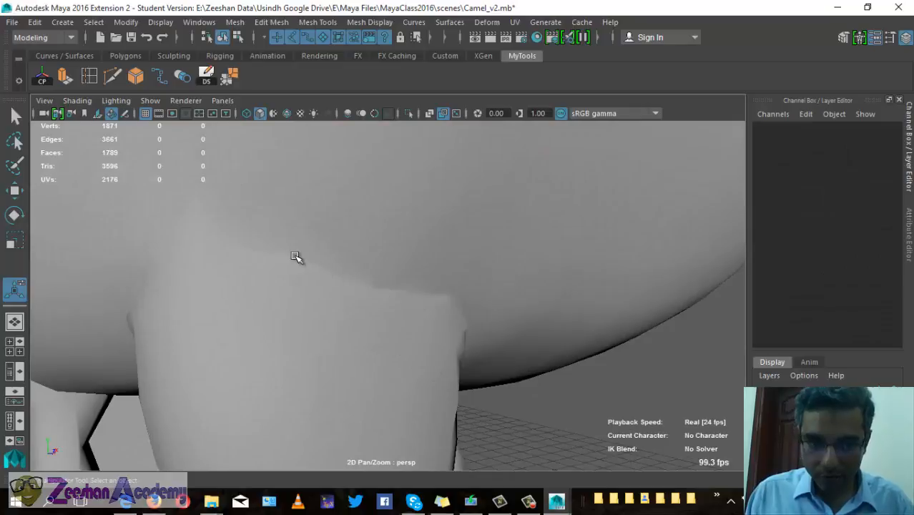
pyautogui.keyDown('alt'); pyautogui.moveTo(296, 257); pyautogui.dragTo(349, 257); pyautogui.keyUp('alt')
pyautogui.keyDown('alt'); pyautogui.moveTo(379, 338); pyautogui.dragTo(405, 343); pyautogui.keyUp('alt')
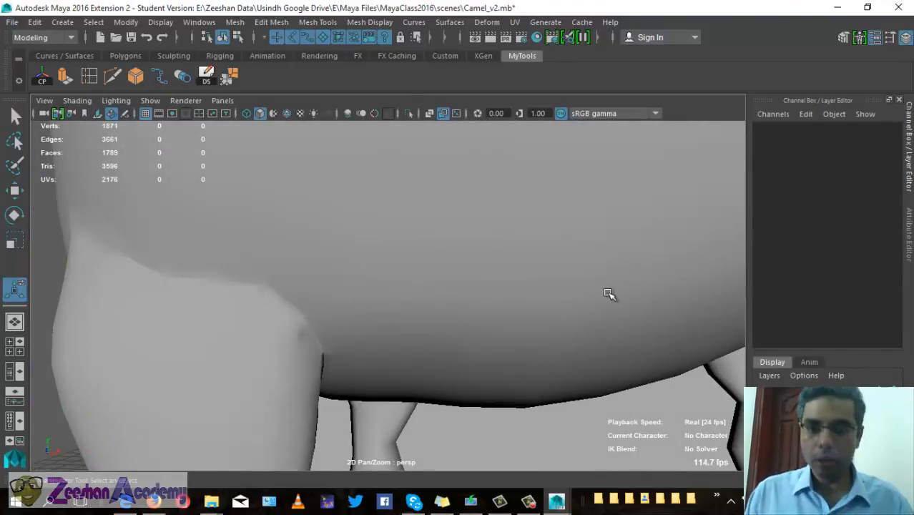
pyautogui.keyDown('alt'); pyautogui.moveTo(610, 296); pyautogui.dragTo(492, 239); pyautogui.keyUp('alt')
pyautogui.keyDown('alt'); pyautogui.moveTo(349, 394); pyautogui.dragTo(498, 357); pyautogui.keyUp('alt')
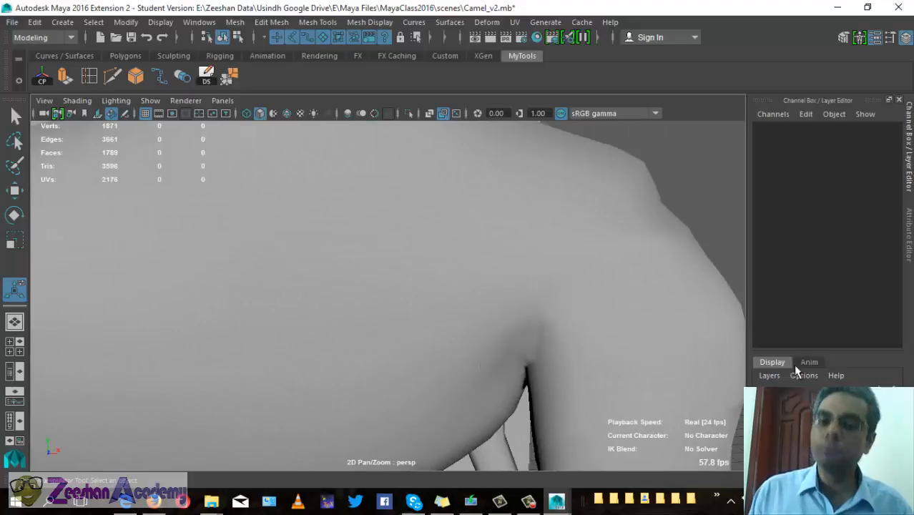
pyautogui.keyDown('alt'); pyautogui.moveTo(595, 345); pyautogui.dragTo(529, 306); pyautogui.keyUp('alt')
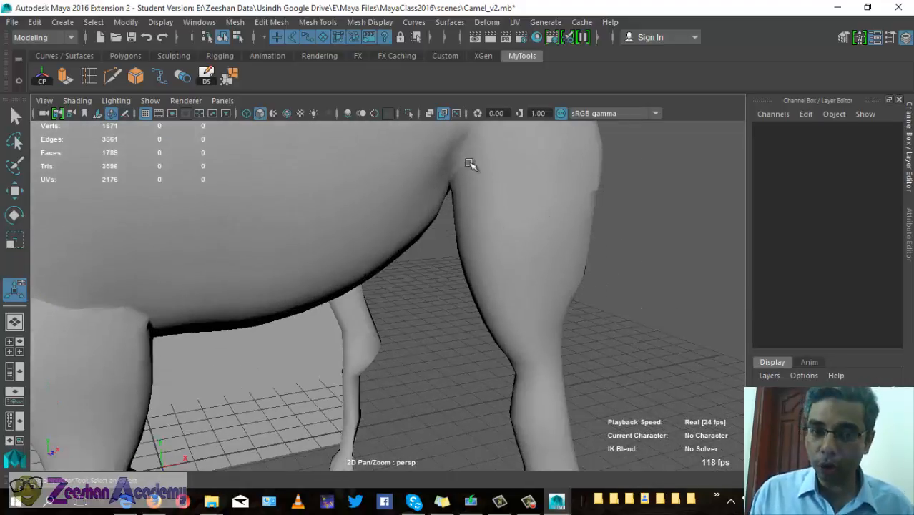
pyautogui.keyDown('alt'); pyautogui.moveTo(533, 176); pyautogui.dragTo(534, 262, button='middle'); pyautogui.keyUp('alt')
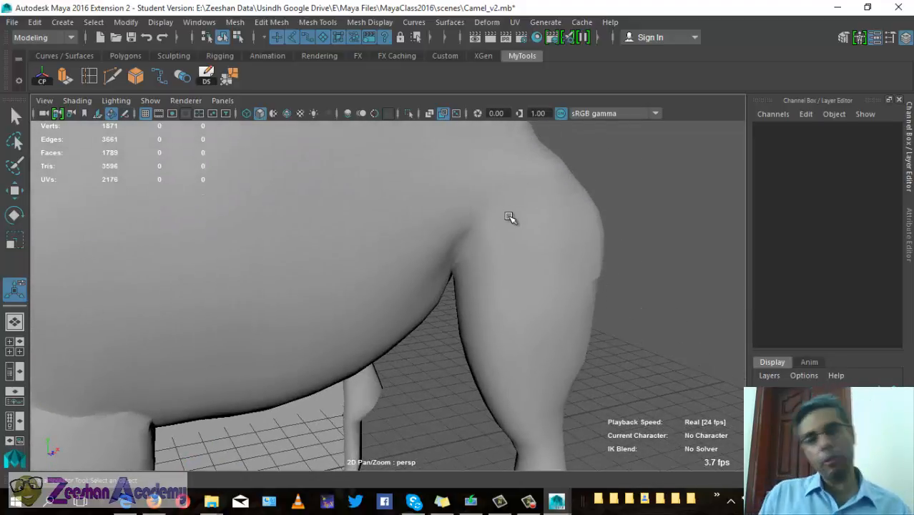
pyautogui.keyDown('alt'); pyautogui.moveTo(558, 269); pyautogui.dragTo(380, 297, button='right'); pyautogui.keyUp('alt')
pyautogui.keyDown('alt'); pyautogui.moveTo(380, 296); pyautogui.dragTo(270, 297); pyautogui.keyUp('alt')
pyautogui.keyDown('alt'); pyautogui.moveTo(270, 298); pyautogui.dragTo(366, 347, button='right'); pyautogui.keyUp('alt')
pyautogui.keyDown('alt'); pyautogui.moveTo(344, 340); pyautogui.dragTo(428, 309, button='middle'); pyautogui.keyUp('alt')
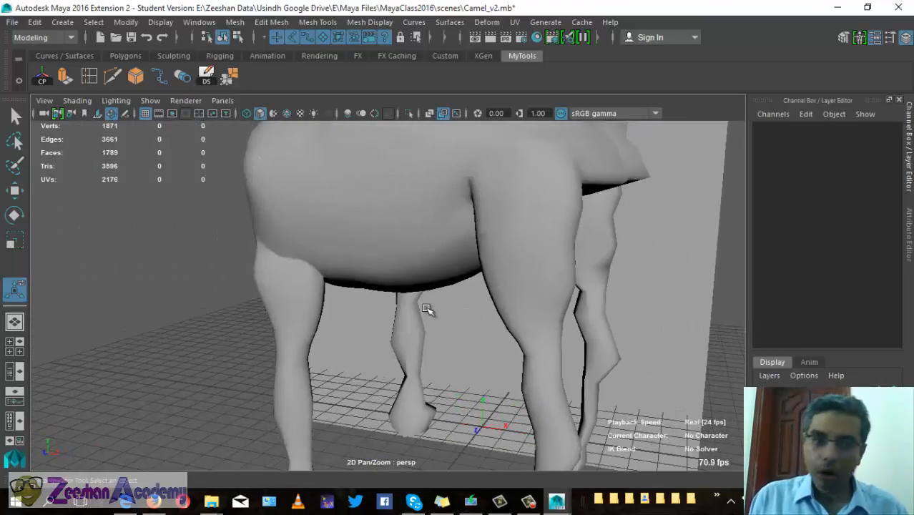
# Compare how the front and rear legs flow into the smoothed body from the side, front and rear
pyautogui.keyDown('alt'); pyautogui.moveTo(308, 302); pyautogui.dragTo(407, 281); pyautogui.keyUp('alt')
pyautogui.keyDown('alt'); pyautogui.moveTo(293, 309); pyautogui.dragTo(340, 314, button='right'); pyautogui.keyUp('alt')
pyautogui.keyDown('alt'); pyautogui.moveTo(341, 314); pyautogui.dragTo(380, 255); pyautogui.keyUp('alt')
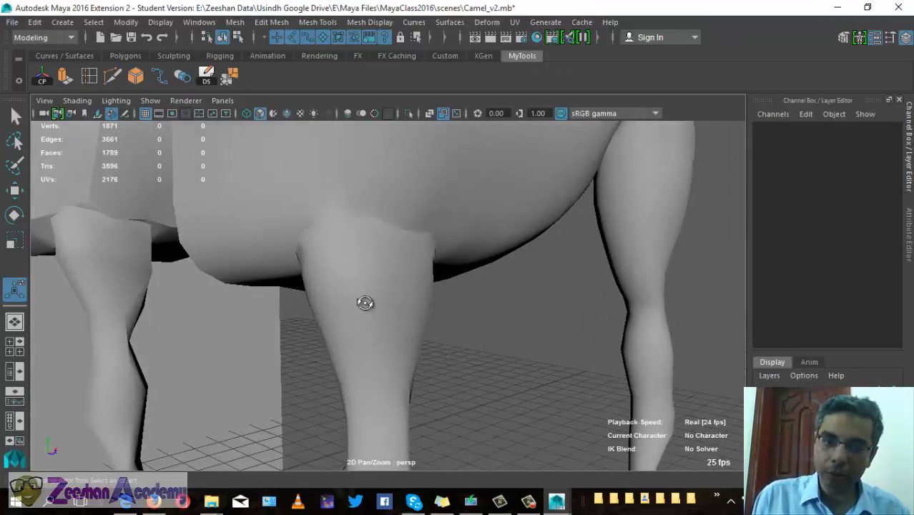
pyautogui.keyDown('alt'); pyautogui.moveTo(365, 302); pyautogui.dragTo(477, 284); pyautogui.keyUp('alt')
pyautogui.moveTo(478, 283)
pyautogui.keyDown('alt'); pyautogui.mouseDown(button='right')
pyautogui.moveTo(457, 287)
pyautogui.moveTo(475, 288)
pyautogui.mouseUp(button='right'); pyautogui.keyUp('alt')
pyautogui.keyDown('alt'); pyautogui.moveTo(490, 210); pyautogui.dragTo(308, 259); pyautogui.keyUp('alt')
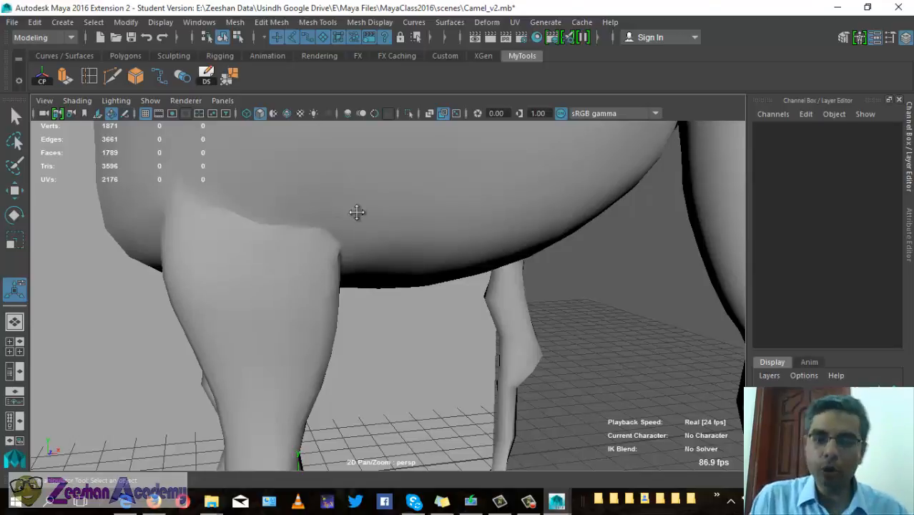
pyautogui.keyDown('alt'); pyautogui.moveTo(357, 212); pyautogui.dragTo(187, 310, button='middle'); pyautogui.keyUp('alt')
pyautogui.keyDown('alt'); pyautogui.moveTo(679, 241); pyautogui.dragTo(545, 235); pyautogui.keyUp('alt')
pyautogui.keyDown('alt'); pyautogui.moveTo(538, 255); pyautogui.dragTo(533, 319, button='middle'); pyautogui.keyUp('alt')
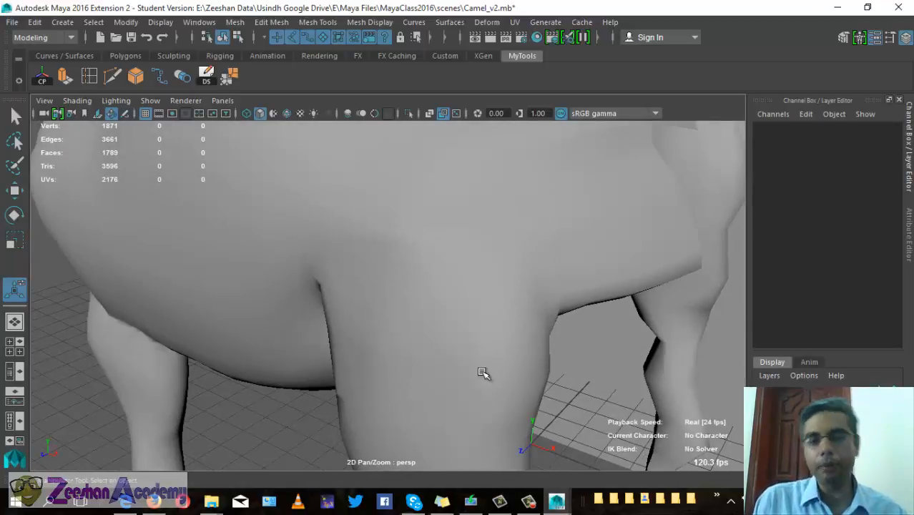
pyautogui.keyDown('alt'); pyautogui.moveTo(482, 372); pyautogui.dragTo(327, 286); pyautogui.keyUp('alt')
pyautogui.keyDown('alt'); pyautogui.moveTo(326, 287); pyautogui.dragTo(364, 354, button='middle'); pyautogui.keyUp('alt')
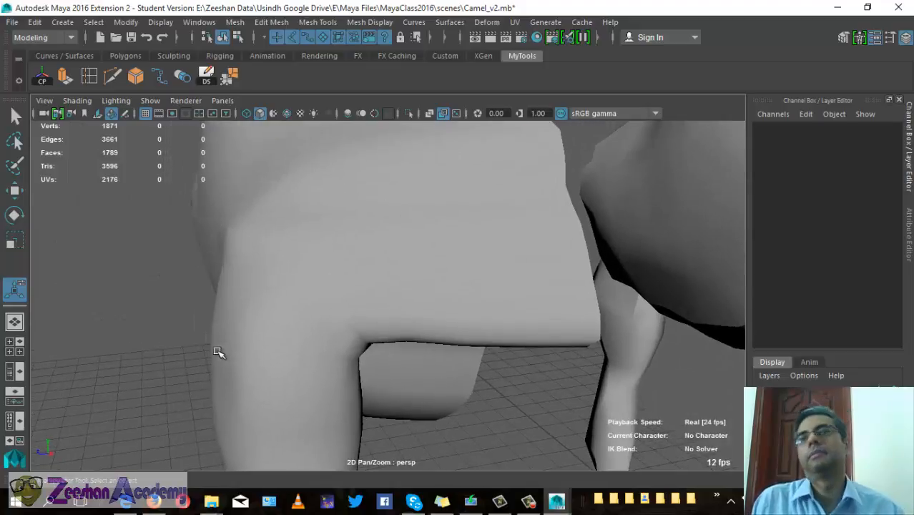
pyautogui.keyDown('alt'); pyautogui.moveTo(201, 350); pyautogui.dragTo(235, 337); pyautogui.keyUp('alt')
pyautogui.keyDown('alt'); pyautogui.moveTo(234, 337); pyautogui.dragTo(306, 300, button='middle'); pyautogui.keyUp('alt')
pyautogui.keyDown('alt'); pyautogui.moveTo(306, 299); pyautogui.dragTo(287, 329); pyautogui.keyUp('alt')
pyautogui.keyDown('alt'); pyautogui.moveTo(195, 309); pyautogui.dragTo(294, 306, button='middle'); pyautogui.keyUp('alt')
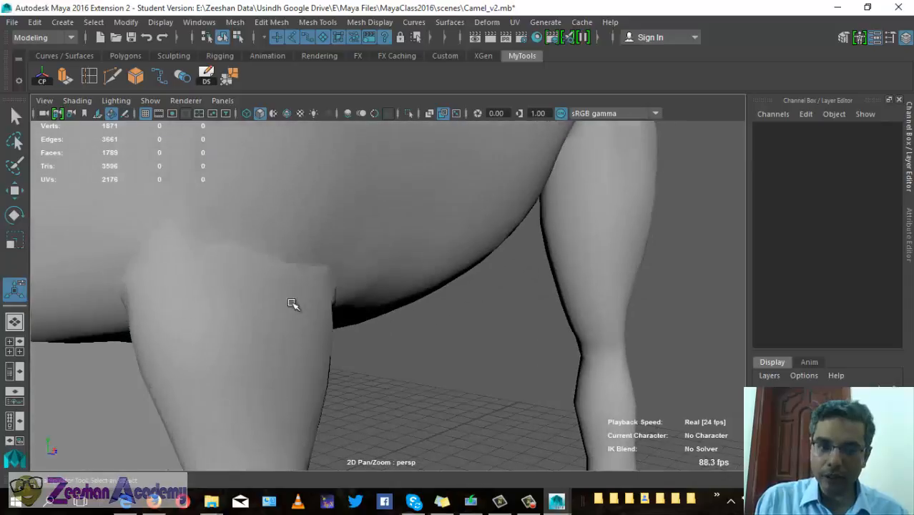
# Select the smoothed copy and examine its edge flow at the front leg seam and rear leg joint
pyautogui.click(288, 347)
pyautogui.keyDown('alt'); pyautogui.moveTo(288, 346); pyautogui.dragTo(287, 286); pyautogui.keyUp('alt')
pyautogui.keyDown('alt'); pyautogui.moveTo(363, 279); pyautogui.dragTo(399, 314, button='middle'); pyautogui.keyUp('alt')
pyautogui.keyDown('alt'); pyautogui.moveTo(399, 315); pyautogui.dragTo(503, 302); pyautogui.keyUp('alt')
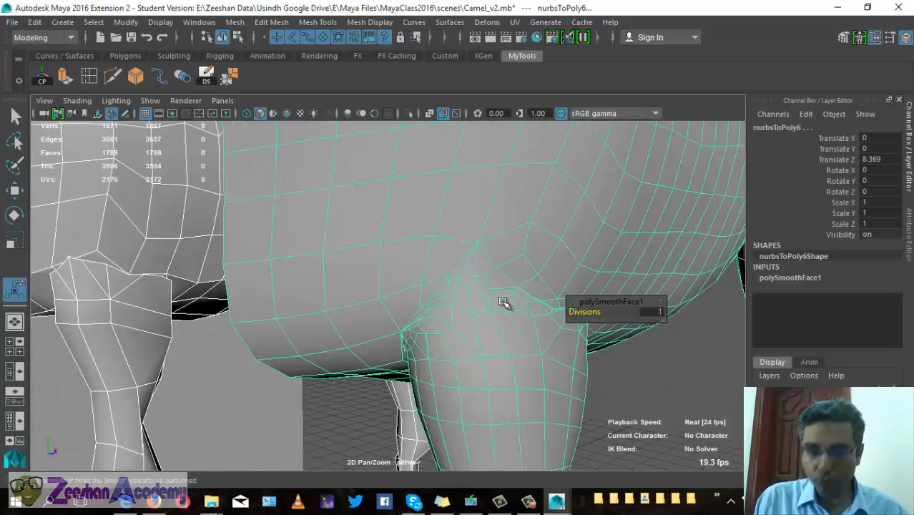
pyautogui.keyDown('alt'); pyautogui.moveTo(417, 284); pyautogui.dragTo(374, 251); pyautogui.keyUp('alt')
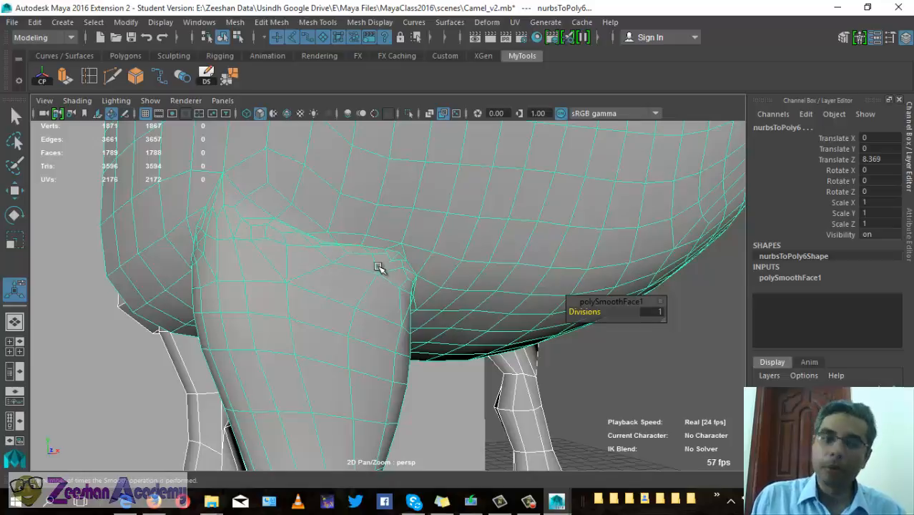
pyautogui.keyDown('alt'); pyautogui.moveTo(190, 228); pyautogui.dragTo(443, 259); pyautogui.keyUp('alt')
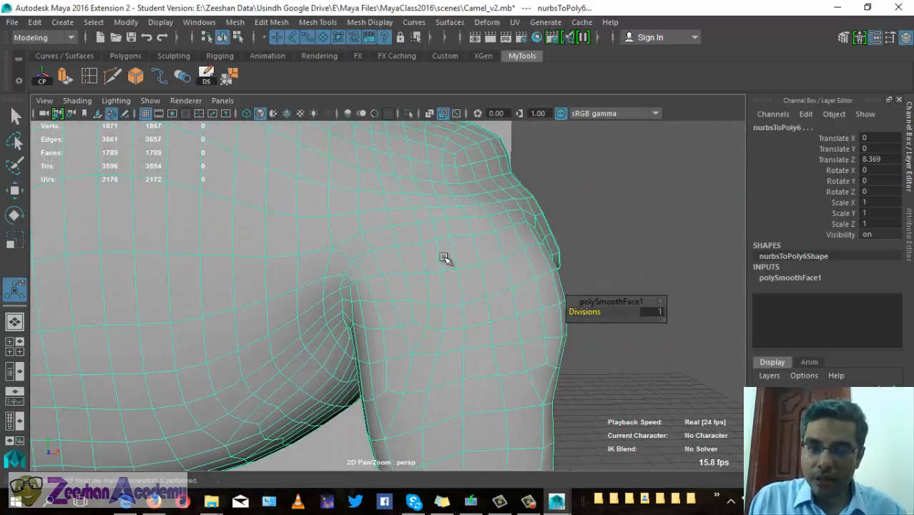
pyautogui.keyDown('alt'); pyautogui.moveTo(510, 242); pyautogui.dragTo(346, 329); pyautogui.keyUp('alt')
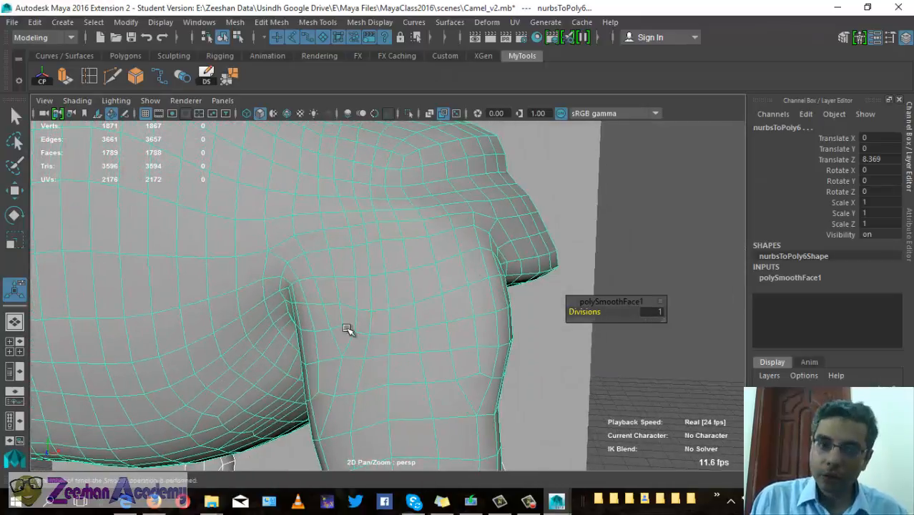
pyautogui.keyDown('alt'); pyautogui.moveTo(422, 345); pyautogui.dragTo(430, 313); pyautogui.keyUp('alt')
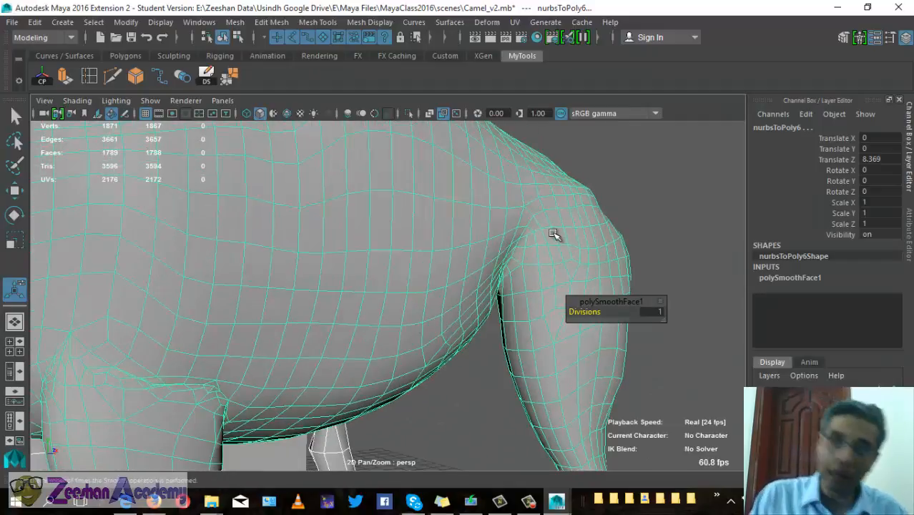
pyautogui.keyDown('alt'); pyautogui.moveTo(269, 334); pyautogui.dragTo(396, 306); pyautogui.keyUp('alt')
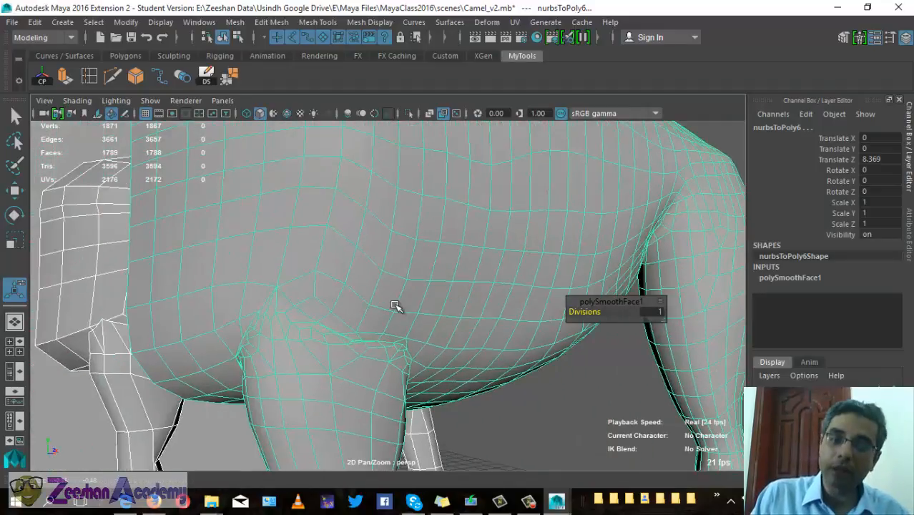
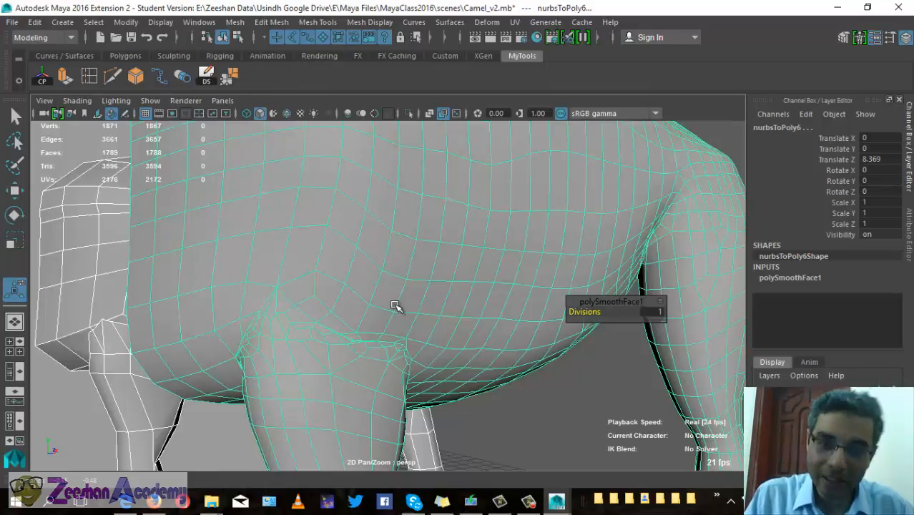
# Delete the smoothed duplicate of the camel mesh
pyautogui.keyDown('alt'); pyautogui.moveTo(395, 306); pyautogui.dragTo(438, 315); pyautogui.keyUp('alt')
pyautogui.click(582, 159)
pyautogui.click(438, 315)
pyautogui.press('Delete')
# On the original mesh, merge the body vertex above the front leg with the neighbouring vertex along the leg's upper seam
pyautogui.click(262, 284)
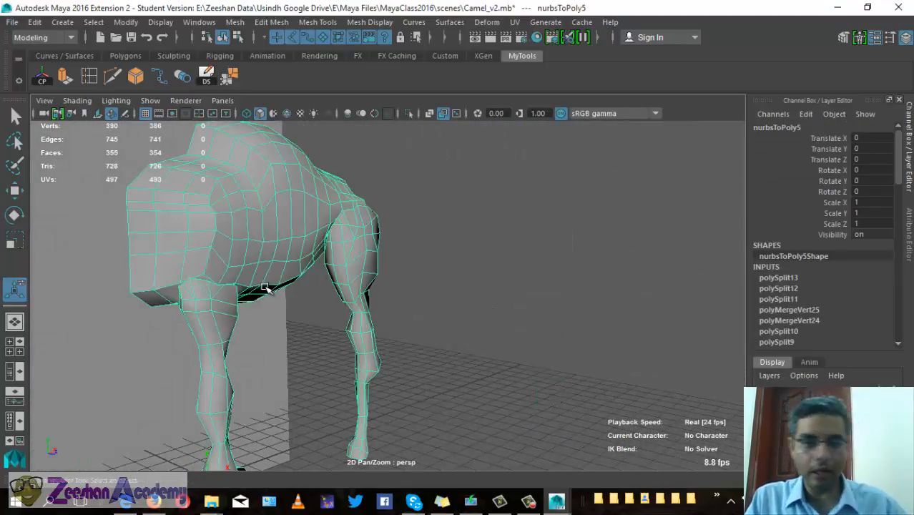
pyautogui.press('f')
pyautogui.keyDown('alt'); pyautogui.moveTo(262, 286); pyautogui.dragTo(286, 296); pyautogui.keyUp('alt')
pyautogui.scroll(10, 289, 299)
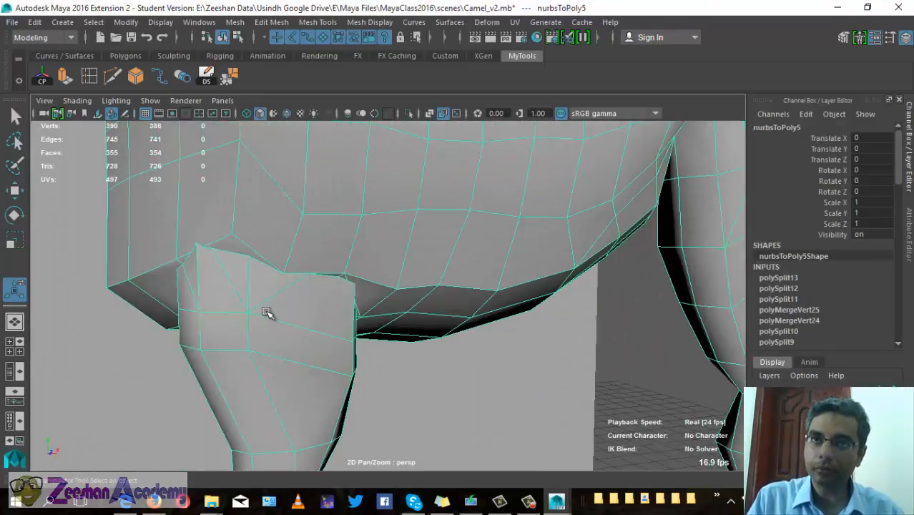
pyautogui.keyDown('alt'); pyautogui.moveTo(256, 306); pyautogui.dragTo(372, 273); pyautogui.keyUp('alt')
pyautogui.moveTo(433, 244); pyautogui.dragTo(369, 131, button='right')
pyautogui.keyDown('alt'); pyautogui.moveTo(381, 231); pyautogui.dragTo(282, 299); pyautogui.keyUp('alt')
pyautogui.scroll(2, 285, 264)
pyautogui.keyDown('alt'); pyautogui.moveTo(284, 264); pyautogui.dragTo(329, 288, button='middle'); pyautogui.keyUp('alt')
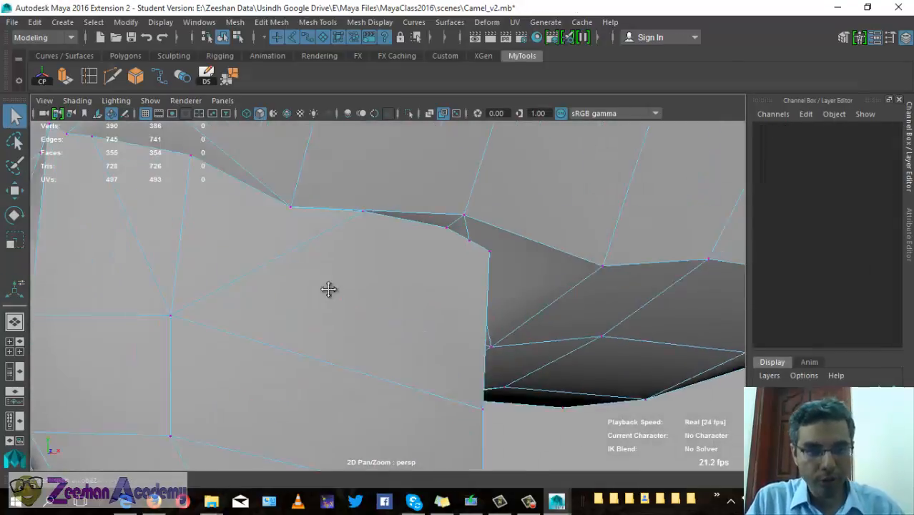
pyautogui.keyDown('alt'); pyautogui.moveTo(329, 288); pyautogui.dragTo(324, 216); pyautogui.keyUp('alt')
pyautogui.click(322, 213)
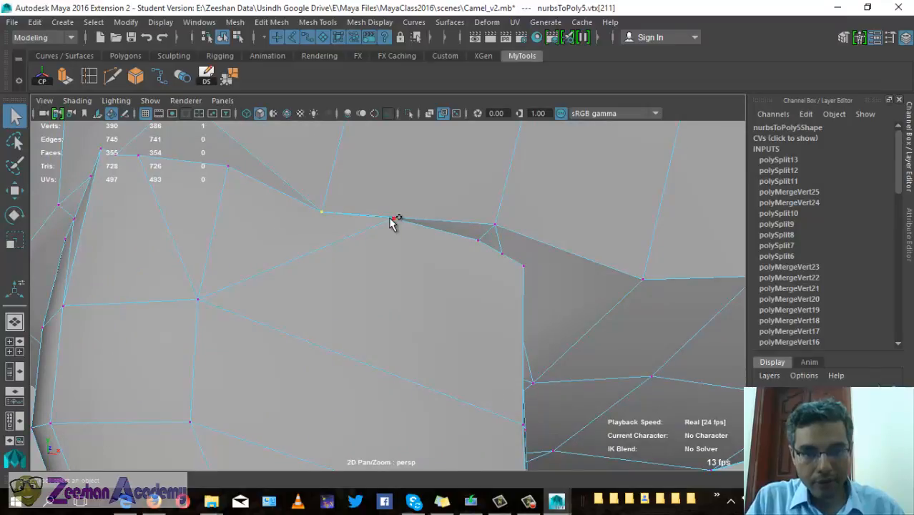
pyautogui.click(228, 78)
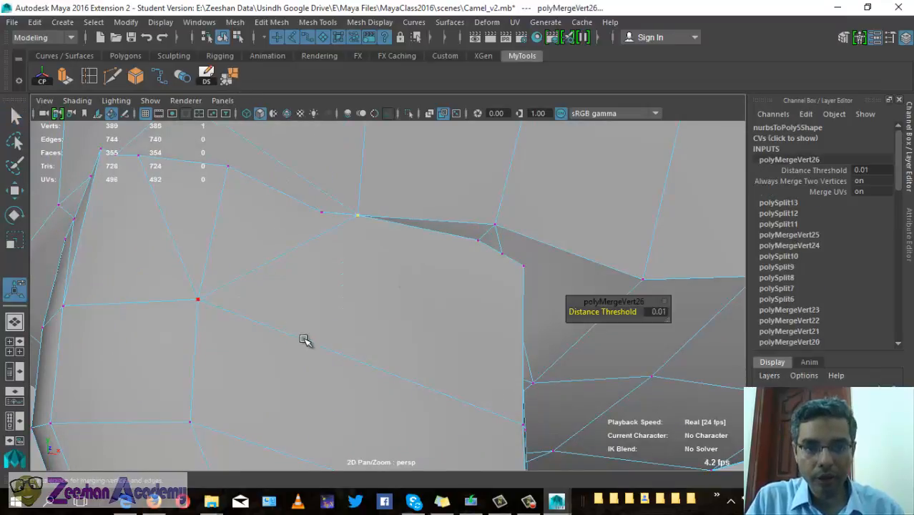
# Merge the leg's upper seam vertex with the body vertex above it, and merge the adjacent close pair of seam vertices
pyautogui.moveTo(349, 290)
pyautogui.keyDown('alt'); pyautogui.mouseDown()
pyautogui.moveTo(307, 284)
pyautogui.moveTo(340, 296)
pyautogui.mouseUp(); pyautogui.keyUp('alt')
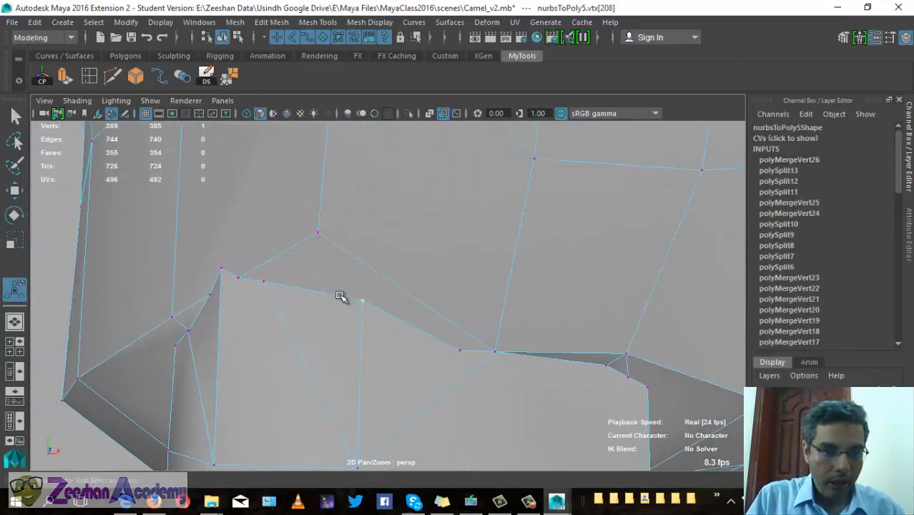
pyautogui.keyDown('shift'); pyautogui.click(319, 234); pyautogui.keyUp('shift')
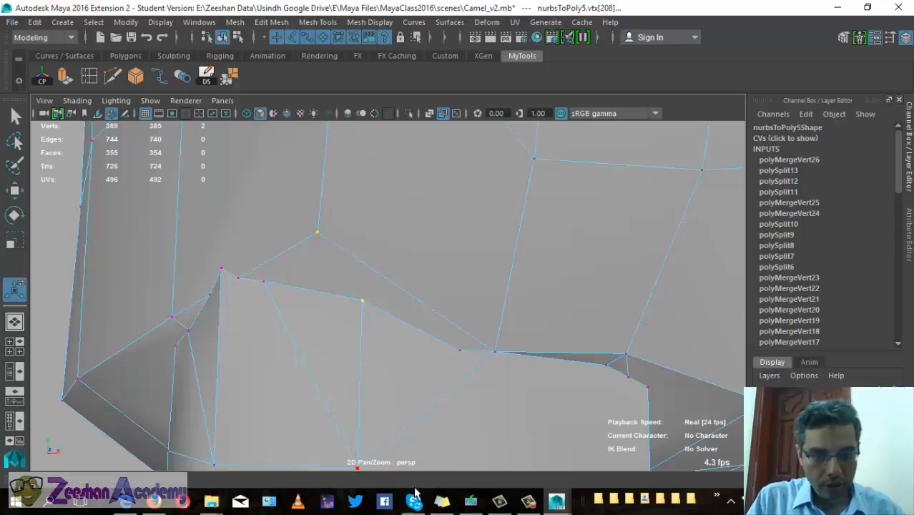
pyautogui.press('g')
pyautogui.keyDown('alt'); pyautogui.moveTo(456, 353); pyautogui.dragTo(409, 292); pyautogui.keyUp('alt')
pyautogui.click(435, 287)
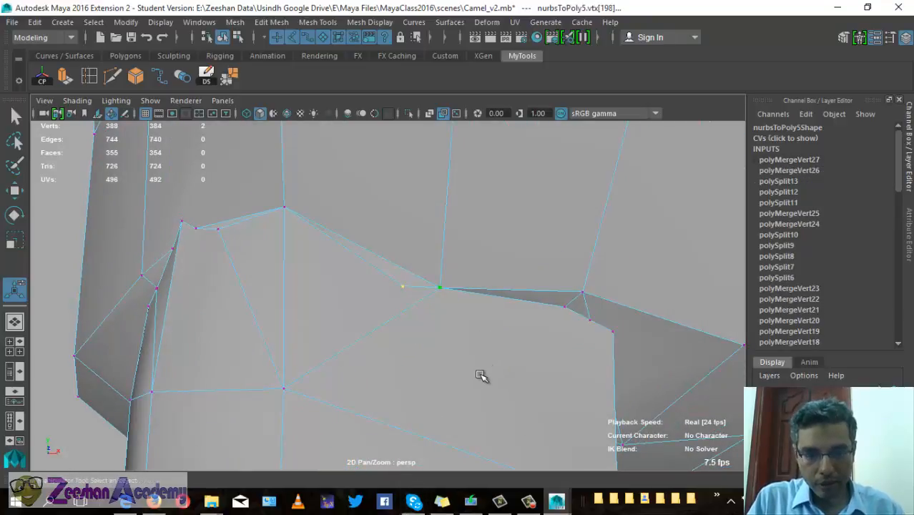
pyautogui.press('g')
# Merge the three close vertices at the upper rear corner of the front leg seam into one
pyautogui.keyDown('alt'); pyautogui.moveTo(483, 375); pyautogui.dragTo(421, 329); pyautogui.keyUp('alt')
pyautogui.keyDown('alt'); pyautogui.moveTo(470, 173); pyautogui.dragTo(380, 237); pyautogui.keyUp('alt')
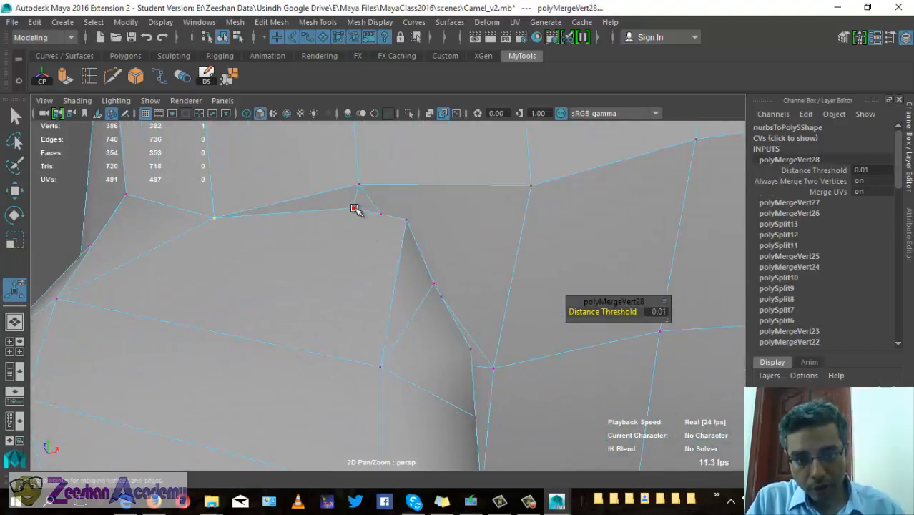
pyautogui.click(355, 209)
pyautogui.keyDown('shift'); pyautogui.click(383, 213); pyautogui.keyUp('shift')
pyautogui.press('g')
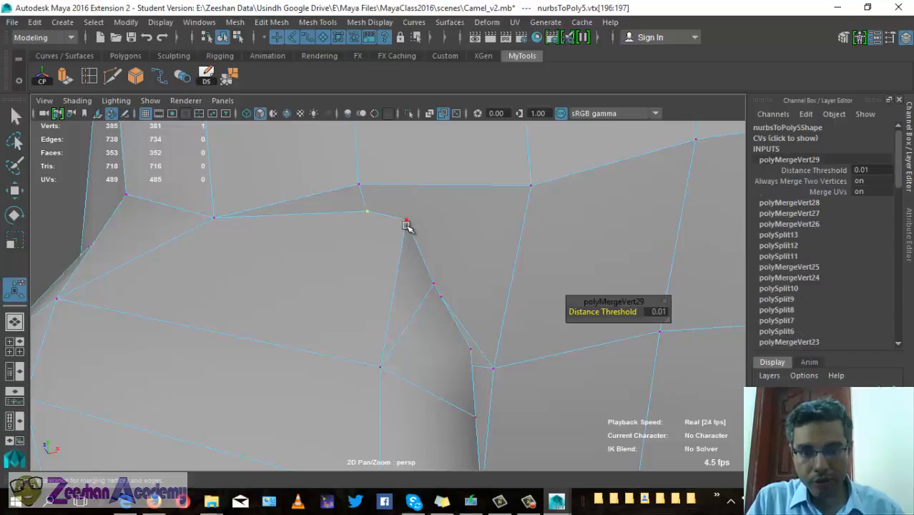
pyautogui.keyDown('shift'); pyautogui.click(407, 219); pyautogui.keyUp('shift')
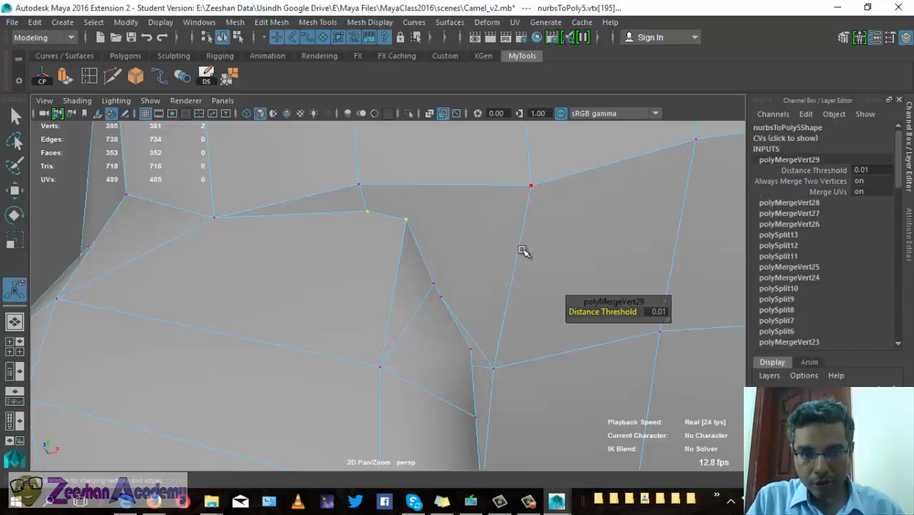
pyautogui.press('g')
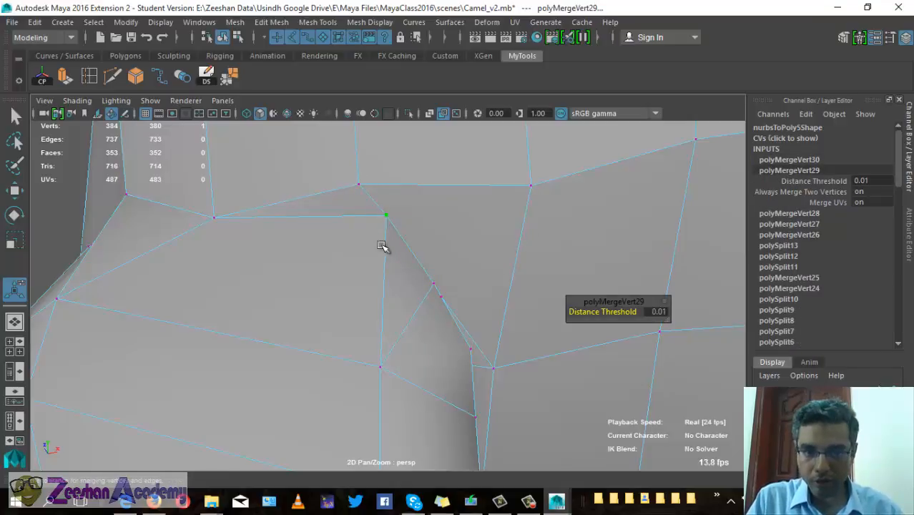
# Merge the close pair of vertices partway along the front leg's sloping upper seam
pyautogui.keyDown('alt'); pyautogui.moveTo(354, 262); pyautogui.dragTo(331, 263); pyautogui.keyUp('alt')
pyautogui.click(362, 283)
pyautogui.keyDown('shift'); pyautogui.click(370, 295); pyautogui.keyUp('shift')
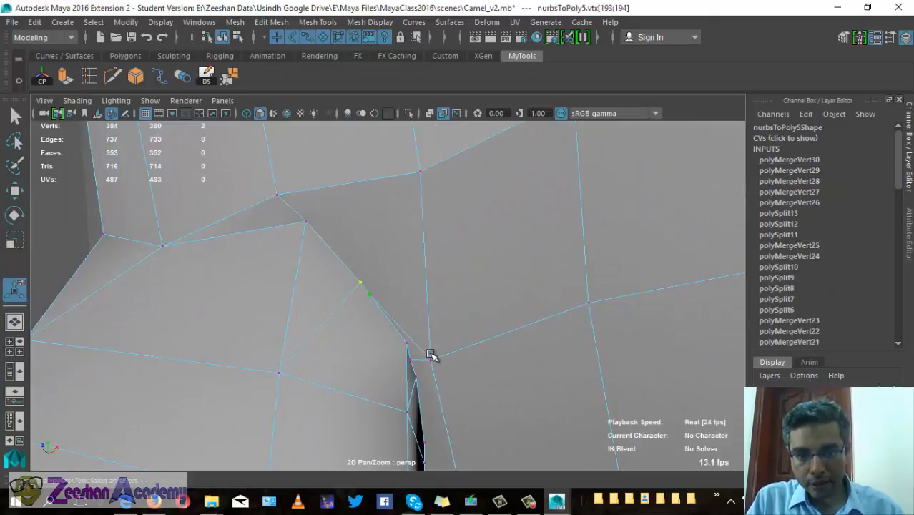
pyautogui.press('g')
pyautogui.keyDown('alt'); pyautogui.moveTo(415, 356); pyautogui.dragTo(337, 337); pyautogui.keyUp('alt')
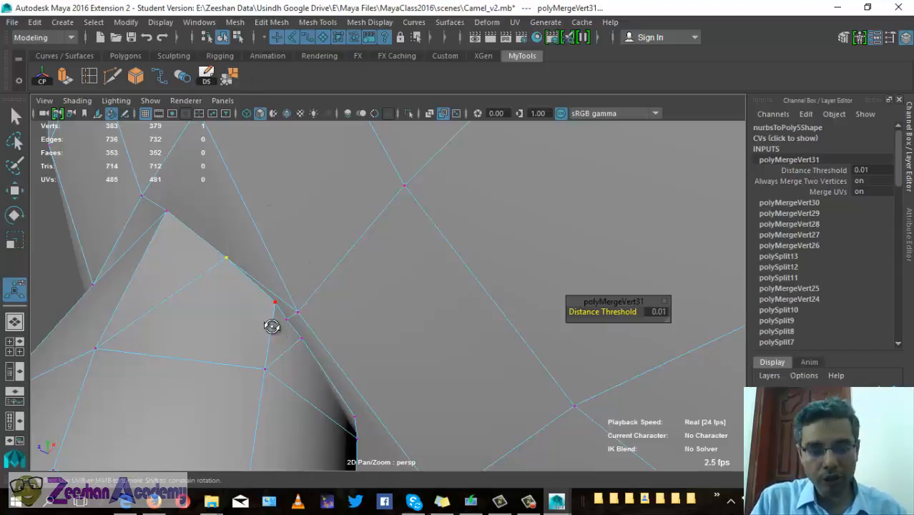
# Merge the next close pair of vertices down the front leg's seam, and merge the result with the adjacent body vertex
pyautogui.keyDown('alt'); pyautogui.moveTo(273, 323); pyautogui.dragTo(281, 313); pyautogui.keyUp('alt')
pyautogui.click(268, 288)
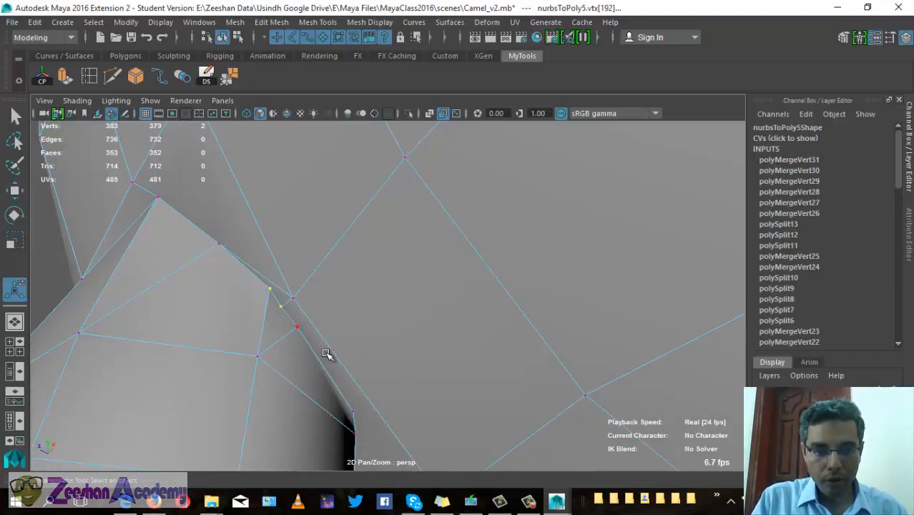
pyautogui.press('g')
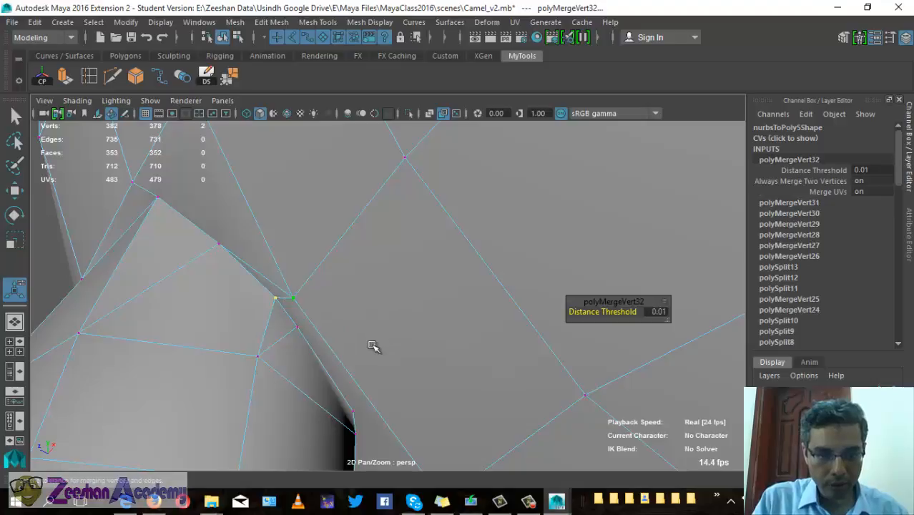
pyautogui.keyDown('alt'); pyautogui.moveTo(321, 330); pyautogui.dragTo(325, 318); pyautogui.keyUp('alt')
pyautogui.press('g')
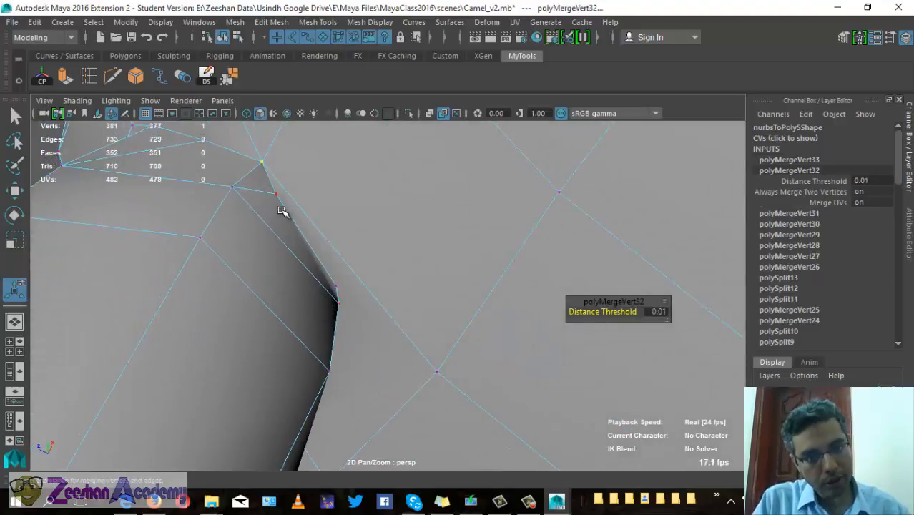
pyautogui.keyDown('alt'); pyautogui.moveTo(273, 215); pyautogui.dragTo(328, 360); pyautogui.keyUp('alt')
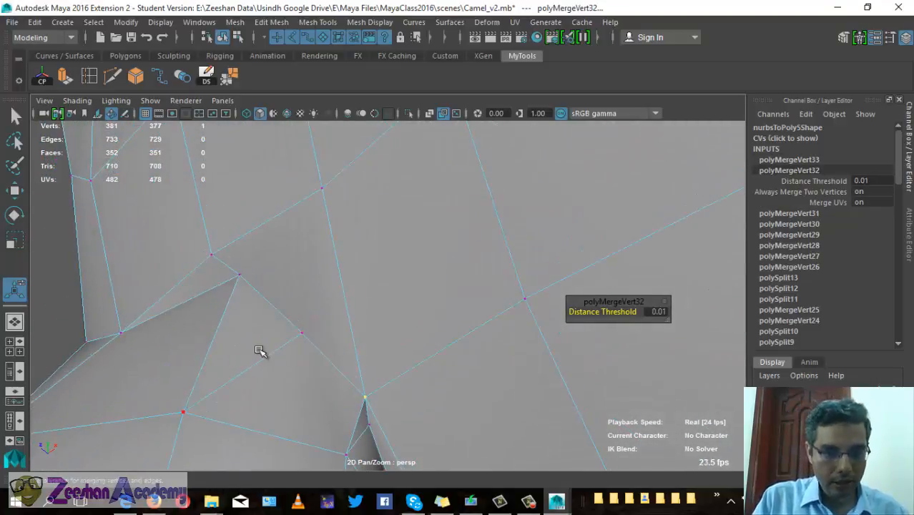
# Merge the remaining loose seam vertex on the other side of the front leg joint with its neighbouring body vertex
pyautogui.keyDown('alt'); pyautogui.moveTo(261, 351); pyautogui.dragTo(284, 284); pyautogui.keyUp('alt')
pyautogui.keyDown('alt'); pyautogui.moveTo(316, 359); pyautogui.dragTo(315, 302); pyautogui.keyUp('alt')
pyautogui.click(344, 334)
pyautogui.keyDown('alt'); pyautogui.moveTo(450, 380); pyautogui.dragTo(343, 361, button='right'); pyautogui.keyUp('alt')
pyautogui.keyDown('alt'); pyautogui.moveTo(342, 362); pyautogui.dragTo(364, 367); pyautogui.keyUp('alt')
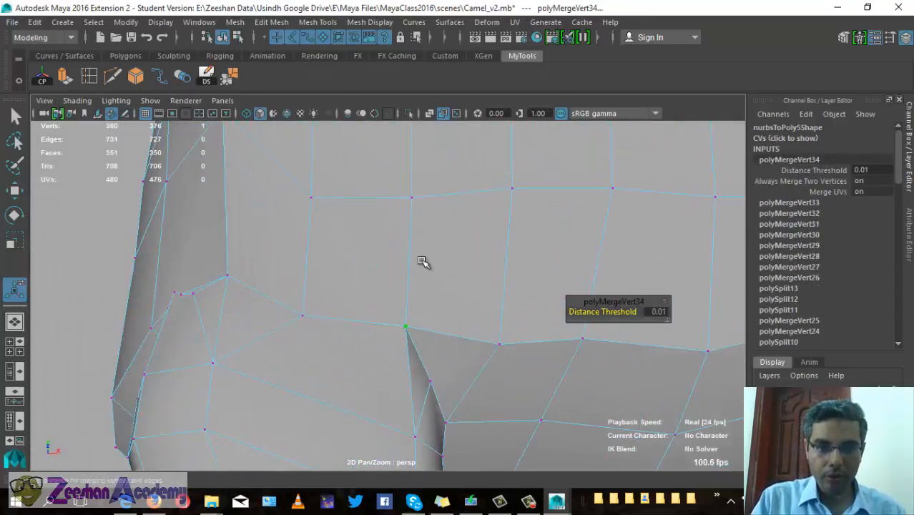
# Delete the short edge from the leg's upper ring to the open seam, and delete the leftover vertex at its end
pyautogui.keyDown('alt'); pyautogui.moveTo(276, 306); pyautogui.dragTo(343, 314); pyautogui.keyUp('alt')
pyautogui.keyDown('alt'); pyautogui.moveTo(412, 238); pyautogui.dragTo(356, 377); pyautogui.keyUp('alt')
pyautogui.moveTo(284, 330); pyautogui.dragTo(280, 90, button='right')
pyautogui.click(260, 318)
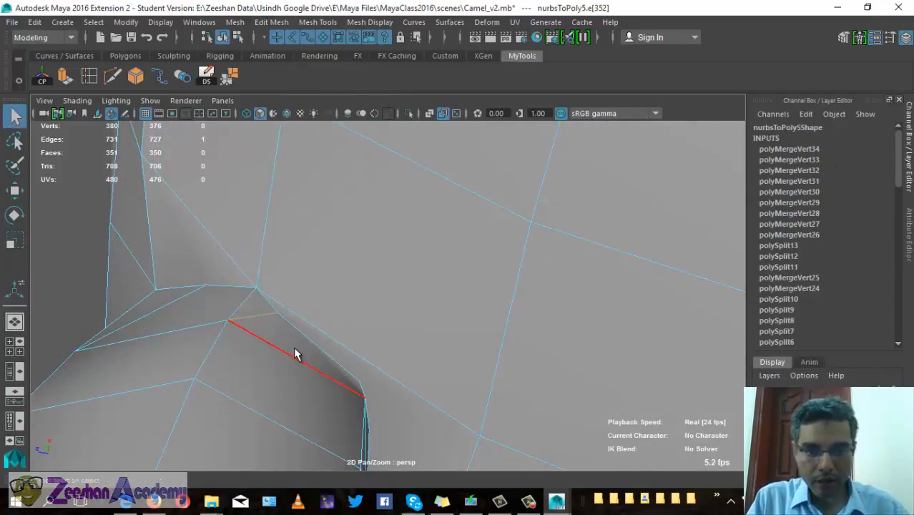
pyautogui.press('Delete')
pyautogui.moveTo(326, 265); pyautogui.dragTo(311, 314, button='right')
pyautogui.click(274, 313)
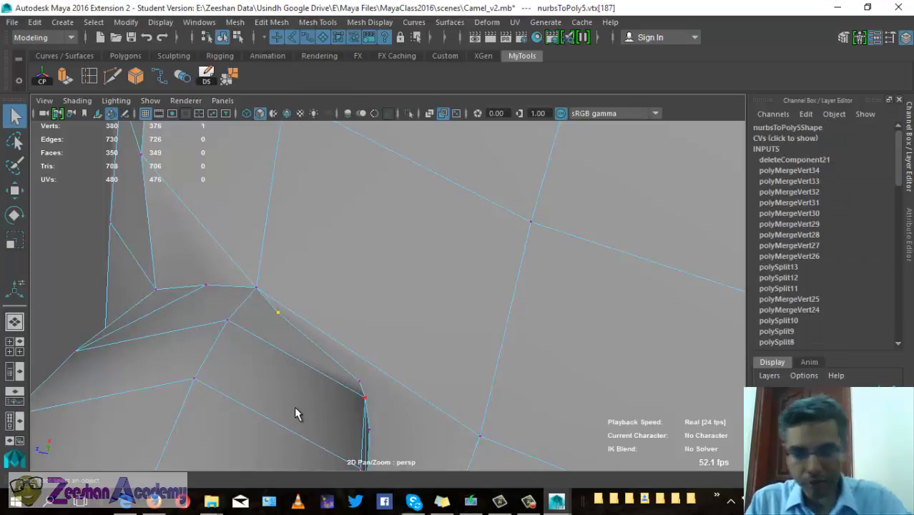
pyautogui.press('Delete')
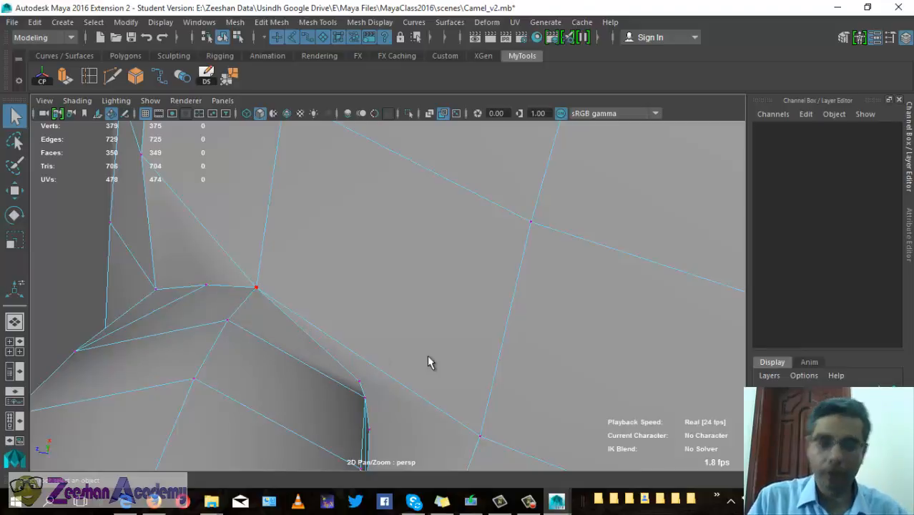
# In wireframe display, merge the close vertex pair on the leg's top seam, and merge the adjacent pair at the seam's peak
pyautogui.keyDown('alt'); pyautogui.moveTo(284, 353); pyautogui.dragTo(395, 292); pyautogui.keyUp('alt')
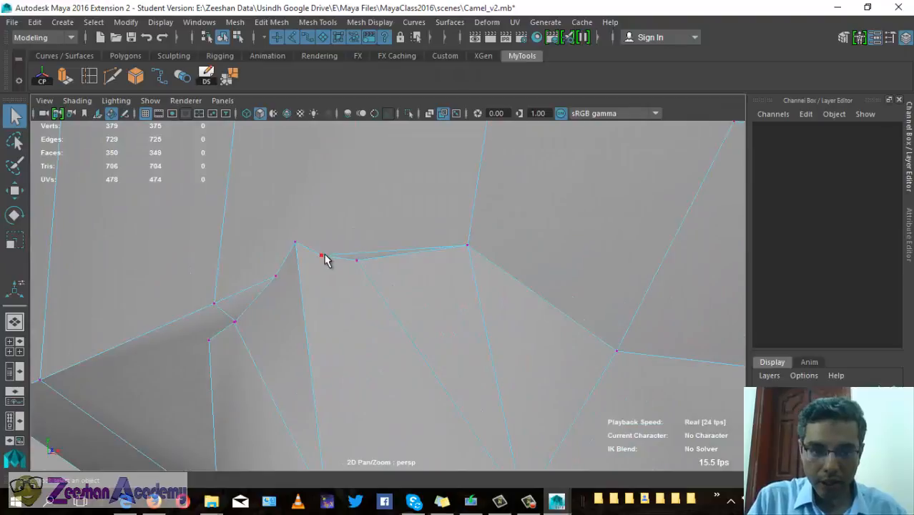
pyautogui.moveTo(323, 255)
pyautogui.mouseDown()
pyautogui.moveTo(370, 287)
pyautogui.moveTo(531, 339)
pyautogui.moveTo(361, 320)
pyautogui.moveTo(465, 335)
pyautogui.moveTo(349, 294)
pyautogui.mouseUp()
pyautogui.press('4')
pyautogui.moveTo(350, 239); pyautogui.dragTo(403, 286)
pyautogui.press('g')
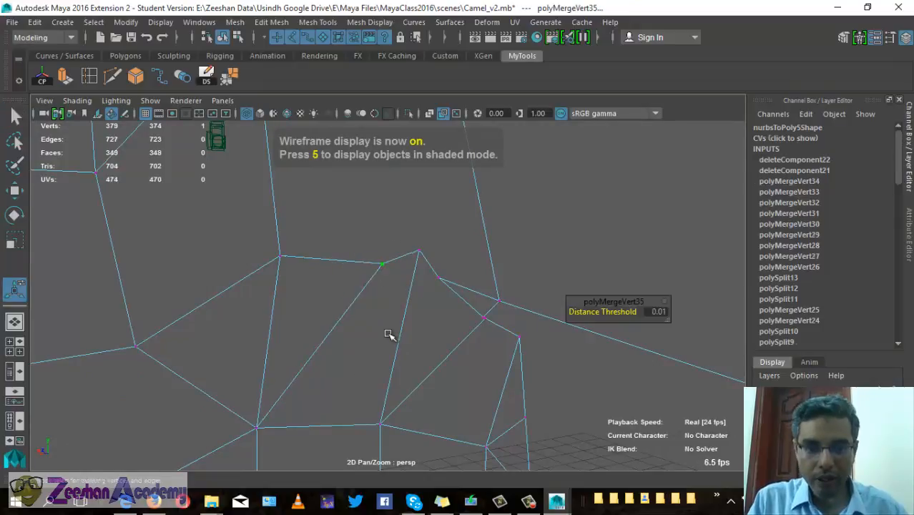
pyautogui.moveTo(415, 229); pyautogui.dragTo(458, 299)
pyautogui.press('g')
# Merge the next pair of leg and body vertices down the seam, and close the remaining gap beside it with another merge
pyautogui.keyDown('alt'); pyautogui.moveTo(349, 236); pyautogui.dragTo(400, 253); pyautogui.keyUp('alt')
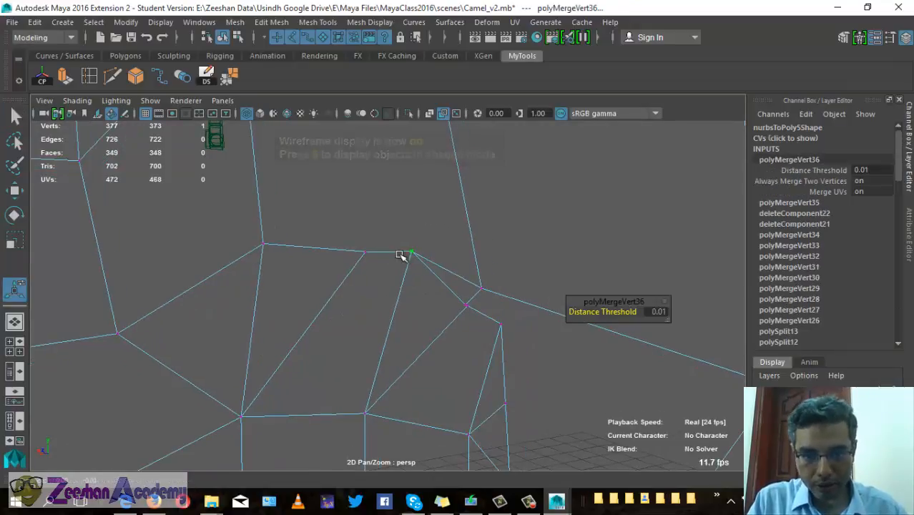
pyautogui.moveTo(458, 261); pyautogui.dragTo(492, 319)
pyautogui.press('g')
pyautogui.keyDown('alt'); pyautogui.moveTo(476, 371); pyautogui.dragTo(336, 312); pyautogui.keyUp('alt')
pyautogui.press('g')
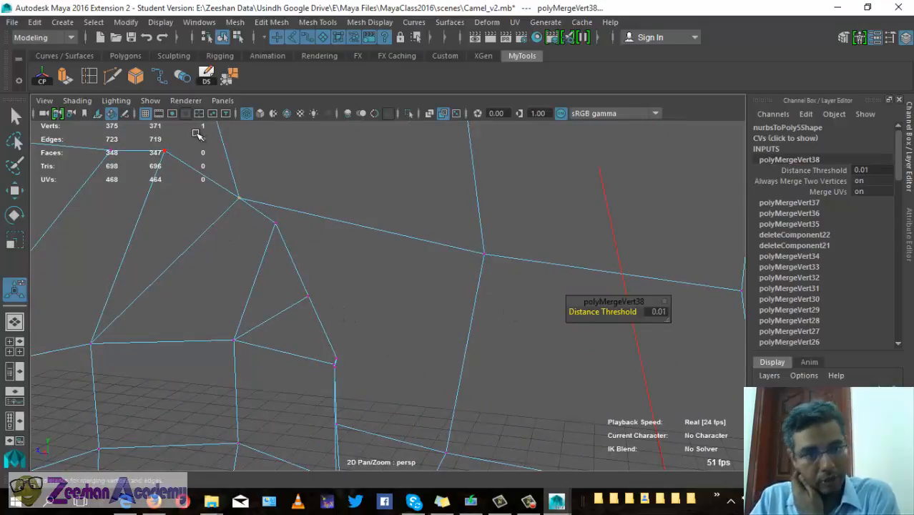
# Multi-Cut a new edge from the leg's side seam vertex across the two adjoining body faces
pyautogui.click(112, 75)
pyautogui.click(309, 293)
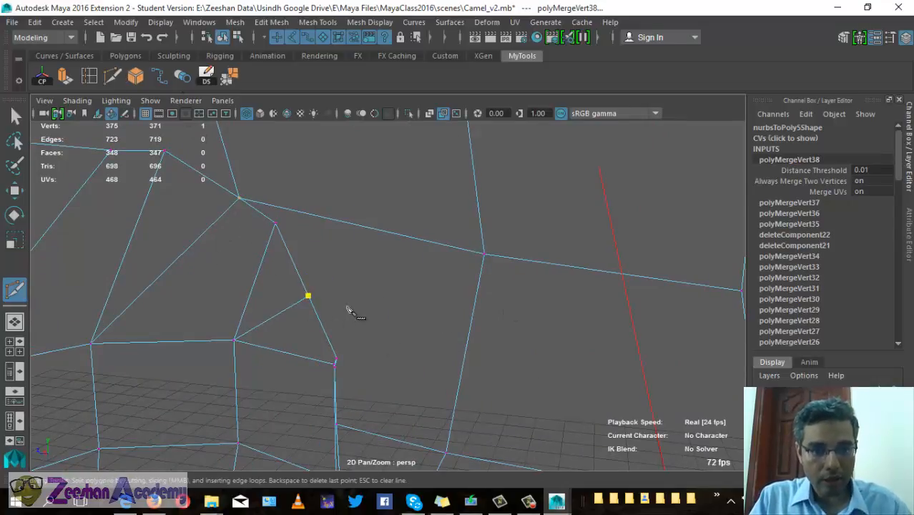
pyautogui.click(473, 326)
pyautogui.keyDown('alt'); pyautogui.moveTo(540, 361); pyautogui.dragTo(370, 331); pyautogui.keyUp('alt')
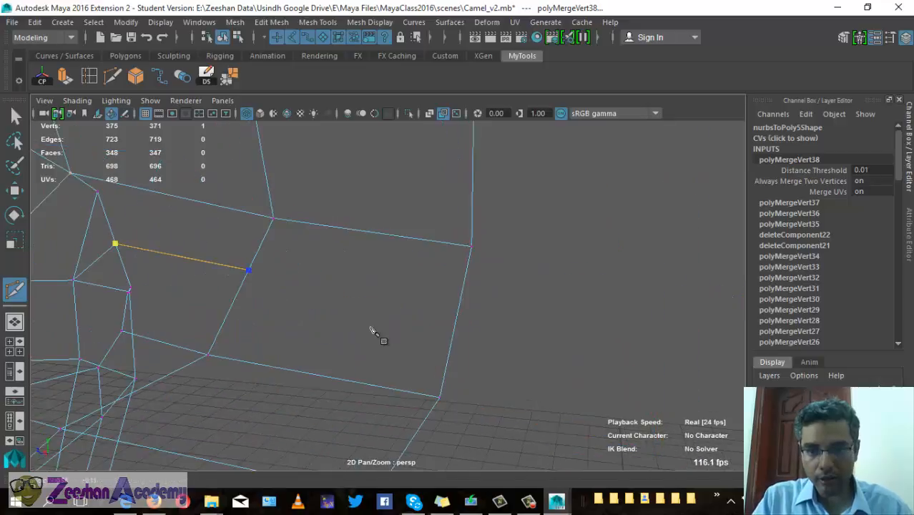
pyautogui.click(461, 313)
pyautogui.press('Return')
pyautogui.click(272, 218)
# Merge the seam vertex where the new cut starts with the close seam vertex above it
pyautogui.keyDown('alt'); pyautogui.moveTo(282, 245); pyautogui.dragTo(324, 302); pyautogui.keyUp('alt')
pyautogui.press('q')
pyautogui.moveTo(318, 265); pyautogui.dragTo(236, 130, button='right')
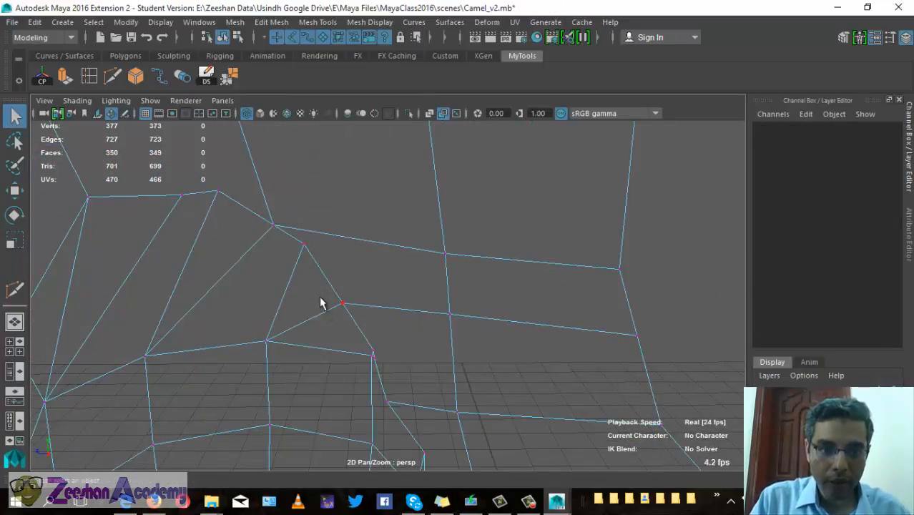
pyautogui.click(341, 305)
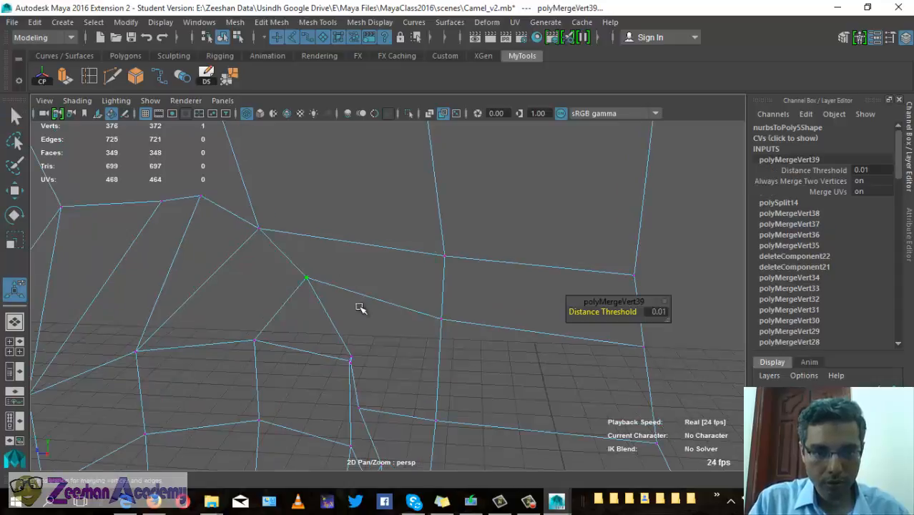
pyautogui.keyDown('alt'); pyautogui.moveTo(326, 354); pyautogui.dragTo(356, 347); pyautogui.keyUp('alt')
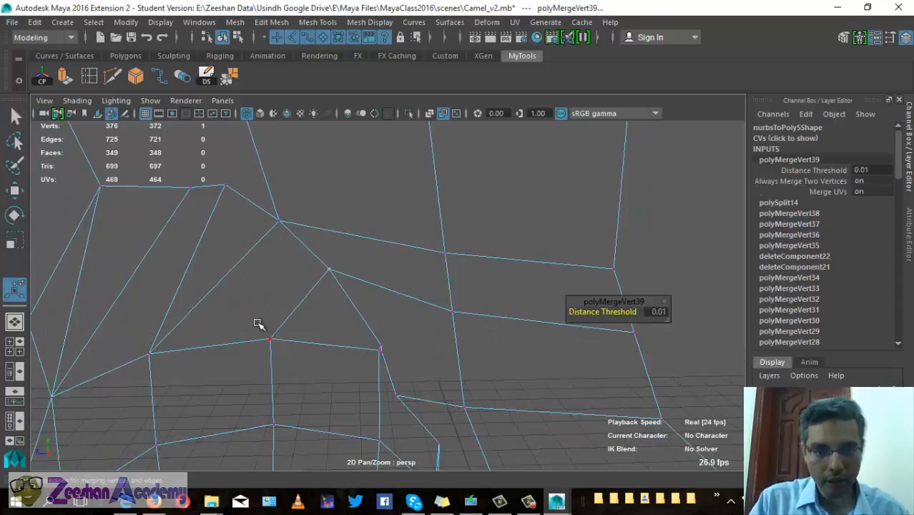
# Delete the diagonal edge running from the extra vertex on the leg's top seam to the leg ring below
pyautogui.keyDown('alt'); pyautogui.moveTo(272, 315); pyautogui.dragTo(203, 350); pyautogui.keyUp('alt')
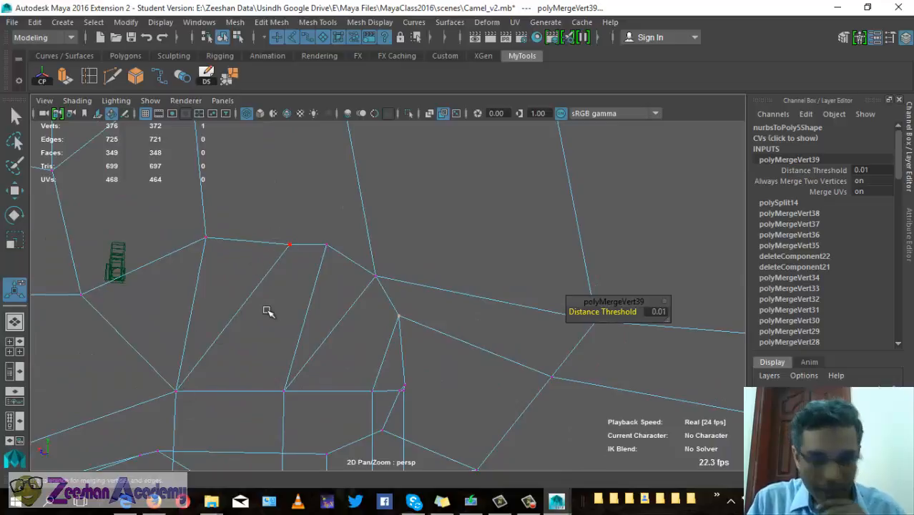
pyautogui.rightClick(220, 128)
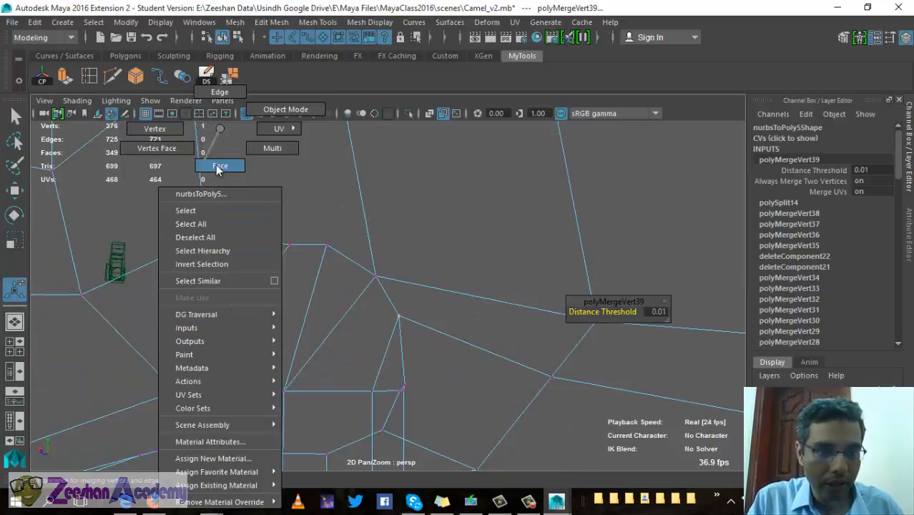
pyautogui.click(223, 114)
pyautogui.click(247, 318)
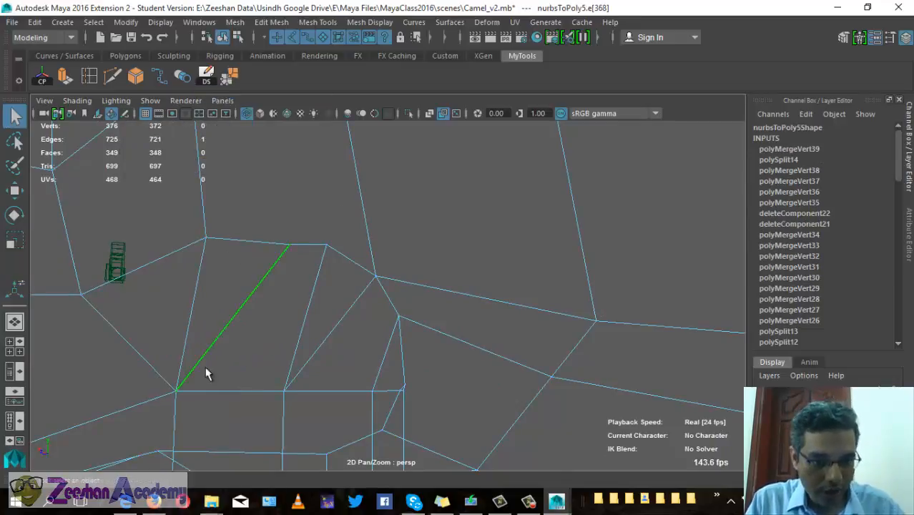
pyautogui.press('Delete')
# Delete the leftover extra vertex in the middle of the leg's top seam edge
pyautogui.rightClick(246, 209)
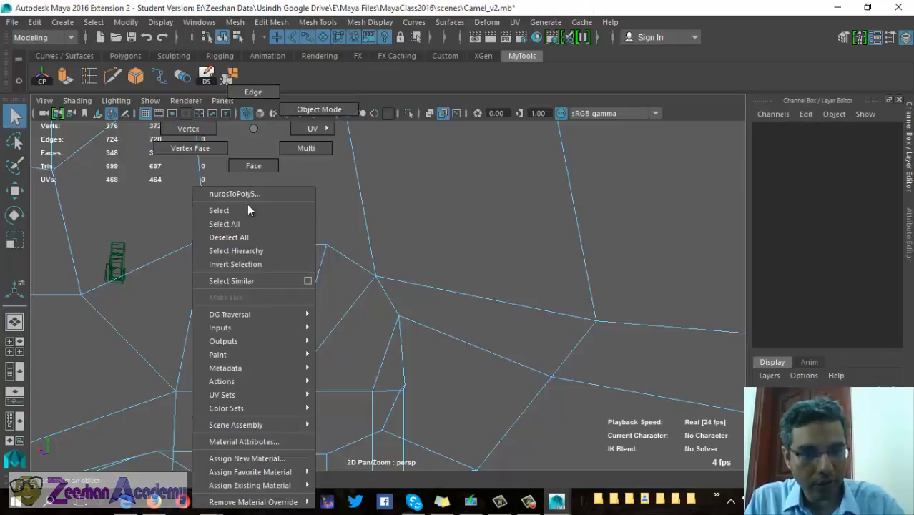
pyautogui.click(211, 133)
pyautogui.click(289, 245)
pyautogui.press('Delete')
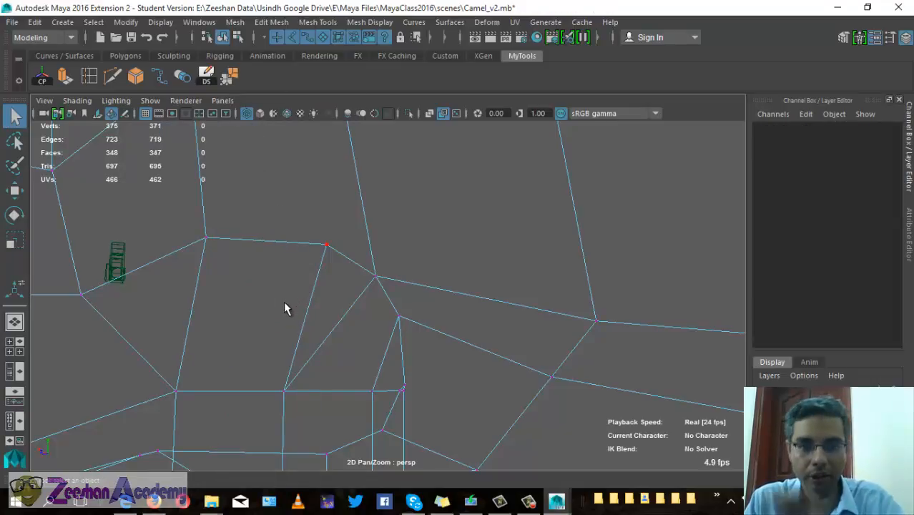
pyautogui.hotkey('ctrl', 'z')
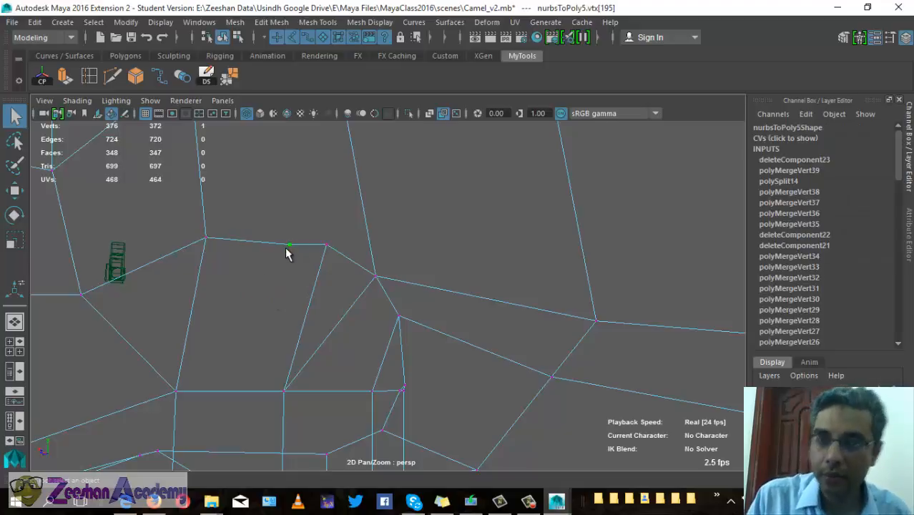
pyautogui.press('Delete')
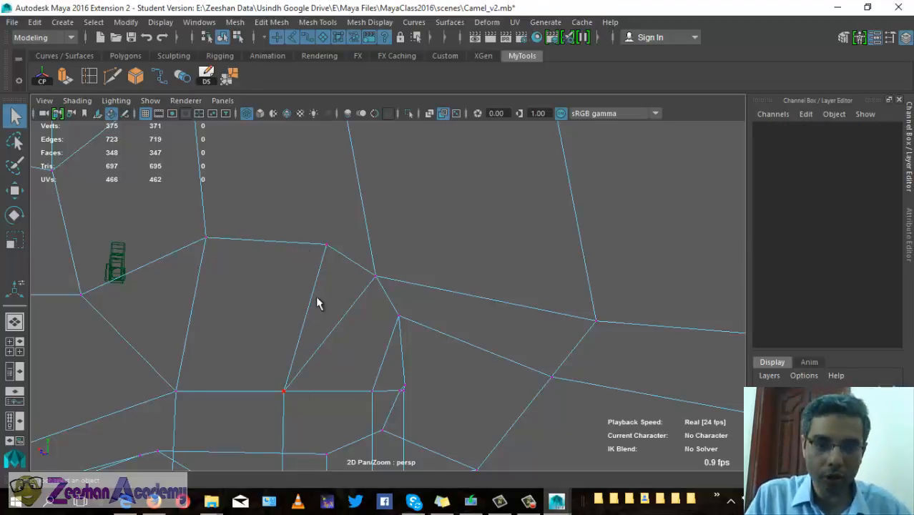
# Start a Multi-Cut at the leg's top seam vertex and run it upward through the column of body faces above
pyautogui.keyDown('alt'); pyautogui.moveTo(317, 297); pyautogui.dragTo(329, 378, button='middle'); pyautogui.keyUp('alt')
pyautogui.scroll(-3, 319, 372)
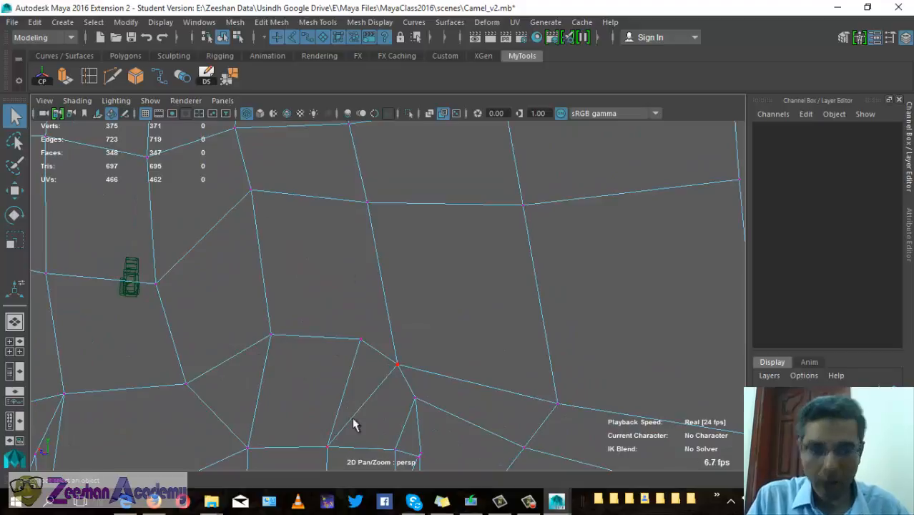
pyautogui.keyDown('alt'); pyautogui.moveTo(325, 463); pyautogui.dragTo(304, 405); pyautogui.keyUp('alt')
pyautogui.keyDown('alt'); pyautogui.moveTo(349, 179); pyautogui.dragTo(359, 341, button='middle'); pyautogui.keyUp('alt')
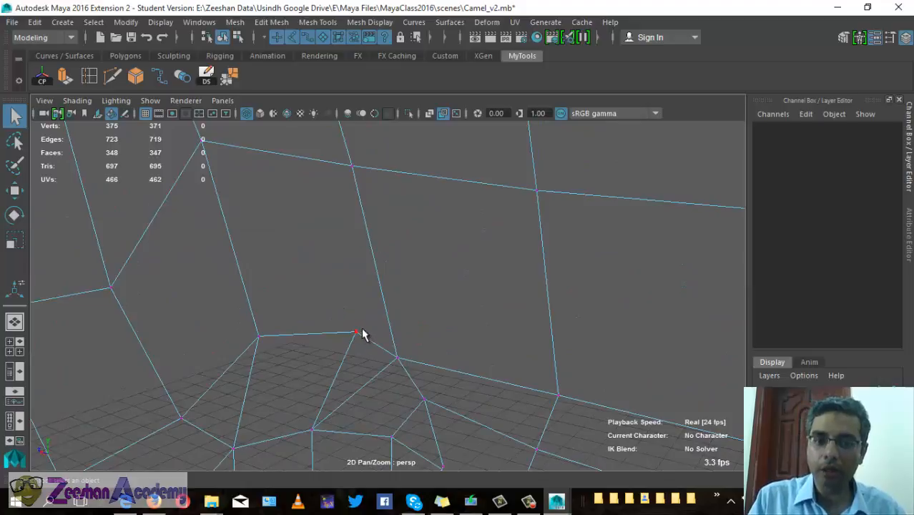
pyautogui.click(112, 75)
pyautogui.click(355, 334)
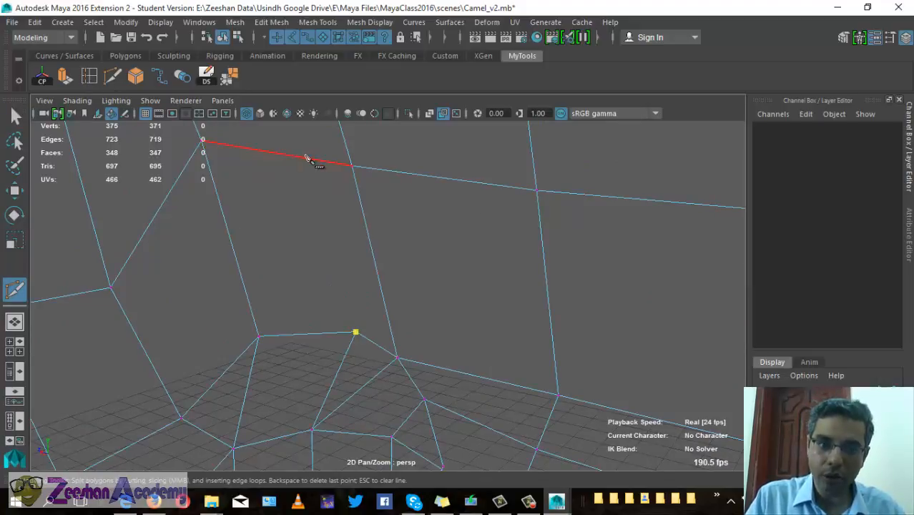
pyautogui.keyDown('alt'); pyautogui.moveTo(306, 178); pyautogui.dragTo(367, 384, button='middle'); pyautogui.keyUp('alt')
pyautogui.click(326, 282)
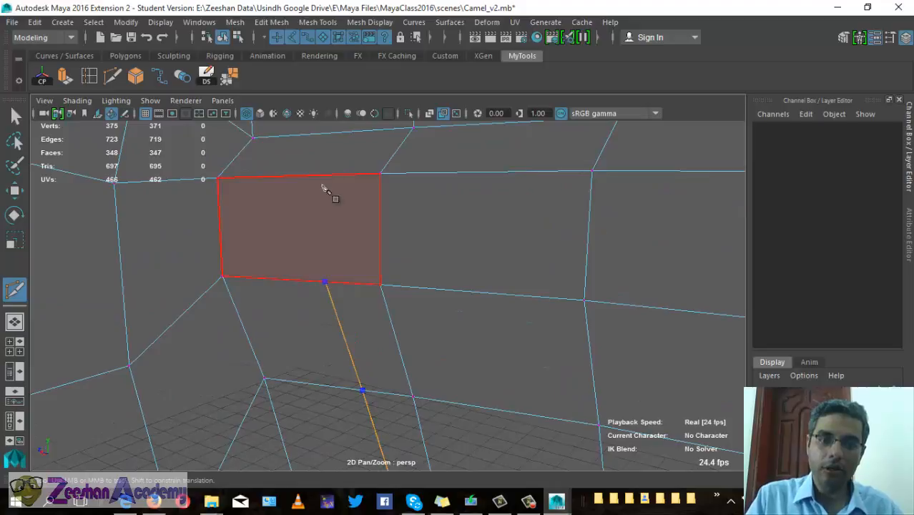
pyautogui.click(322, 175)
pyautogui.click(329, 134)
# Extend the cut across the next four body edges, following the face strip as it curves over the body
pyautogui.keyDown('alt'); pyautogui.moveTo(344, 223); pyautogui.dragTo(372, 432, button='middle'); pyautogui.keyUp('alt')
pyautogui.keyDown('alt'); pyautogui.moveTo(372, 433); pyautogui.dragTo(268, 316, button='right'); pyautogui.keyUp('alt')
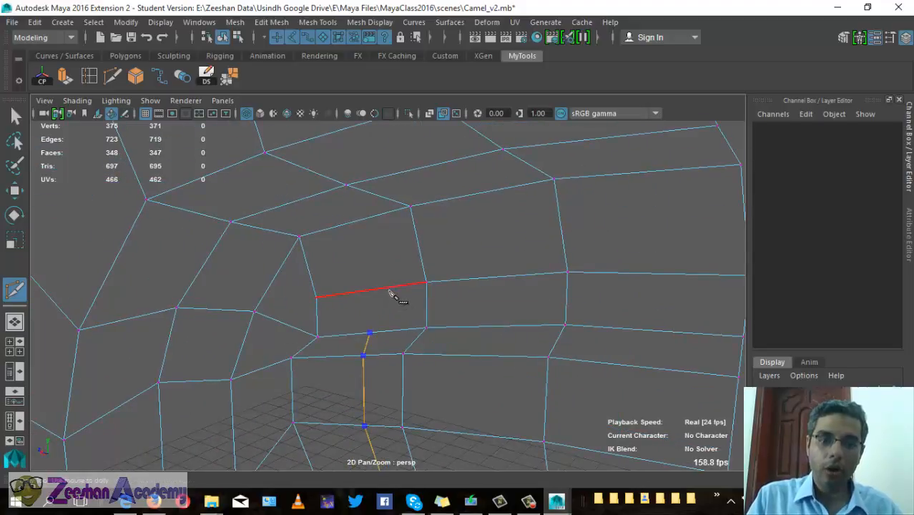
pyautogui.click(374, 289)
pyautogui.click(342, 226)
pyautogui.click(296, 205)
pyautogui.click(227, 170)
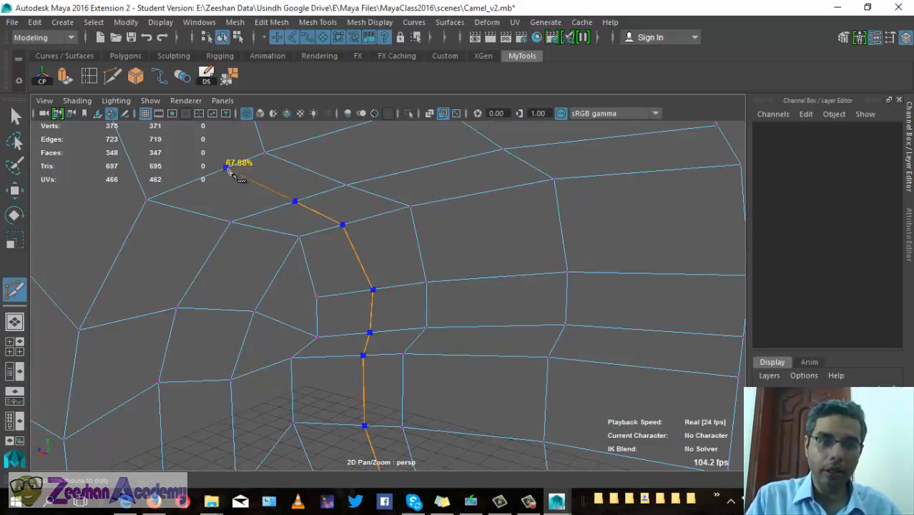
# Continue the cut through the remaining edges of the strip, end it on an existing body vertex, and complete it
pyautogui.keyDown('alt'); pyautogui.moveTo(236, 220); pyautogui.dragTo(270, 282, button='middle'); pyautogui.keyUp('alt')
pyautogui.click(263, 263)
pyautogui.keyDown('alt'); pyautogui.moveTo(286, 292); pyautogui.dragTo(143, 286, button='right'); pyautogui.keyUp('alt')
pyautogui.keyDown('alt'); pyautogui.moveTo(207, 265); pyautogui.dragTo(269, 259); pyautogui.keyUp('alt')
pyautogui.keyDown('alt'); pyautogui.moveTo(268, 259); pyautogui.dragTo(374, 285, button='middle'); pyautogui.keyUp('alt')
pyautogui.click(378, 255)
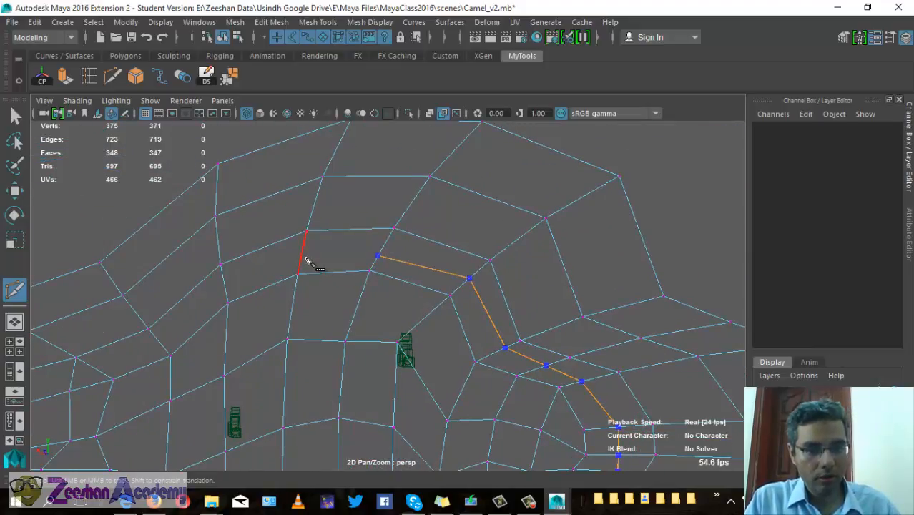
pyautogui.click(300, 256)
pyautogui.click(228, 299)
pyautogui.press('Return')
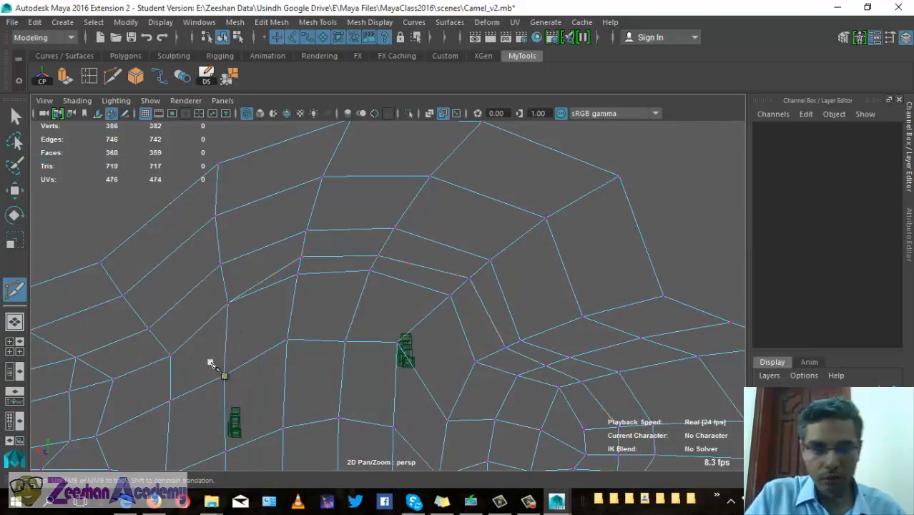
pyautogui.keyDown('alt'); pyautogui.moveTo(424, 262); pyautogui.dragTo(284, 267); pyautogui.keyUp('alt')
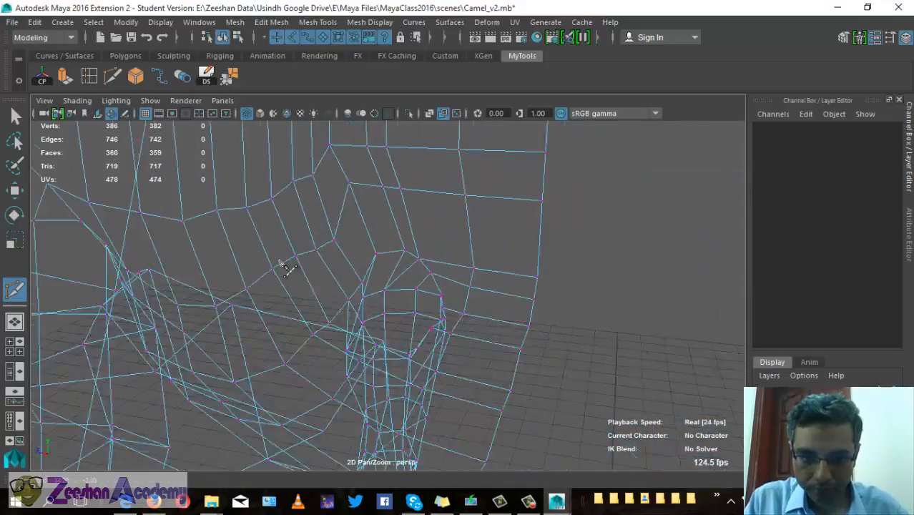
# Examine the edge flow over the body and around the leg joint from several angles for unresolved seam vertices
pyautogui.keyDown('alt'); pyautogui.moveTo(284, 267); pyautogui.dragTo(408, 261, button='right'); pyautogui.keyUp('alt')
pyautogui.keyDown('alt'); pyautogui.moveTo(408, 261); pyautogui.dragTo(420, 393, button='middle'); pyautogui.keyUp('alt')
pyautogui.click(425, 408)
pyautogui.keyDown('alt'); pyautogui.moveTo(320, 278); pyautogui.dragTo(161, 322, button='right'); pyautogui.keyUp('alt')
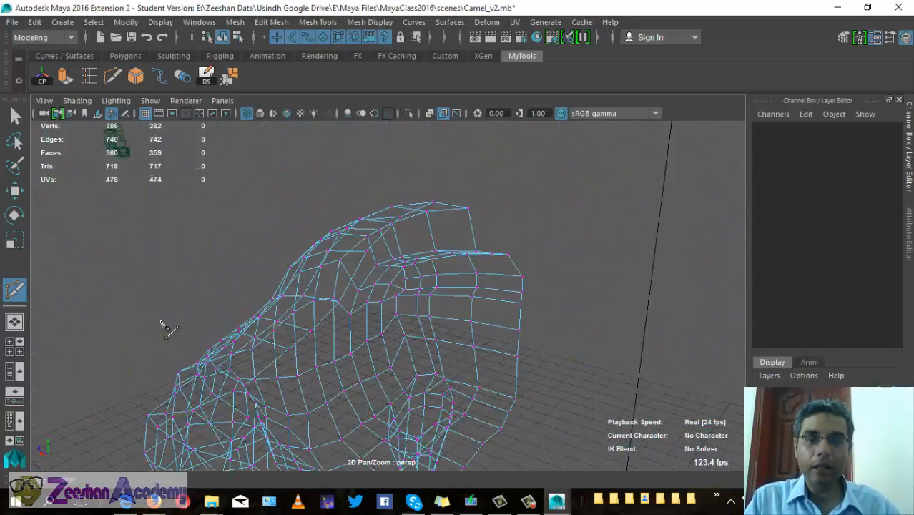
pyautogui.keyDown('alt'); pyautogui.moveTo(162, 321); pyautogui.dragTo(294, 278); pyautogui.keyUp('alt')
pyautogui.keyDown('alt'); pyautogui.moveTo(294, 278); pyautogui.dragTo(369, 272, button='right'); pyautogui.keyUp('alt')
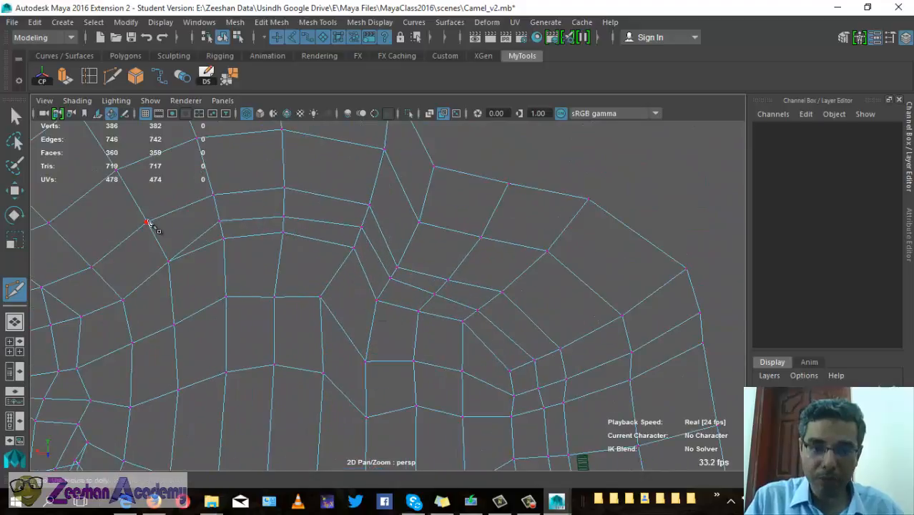
pyautogui.click(221, 222)
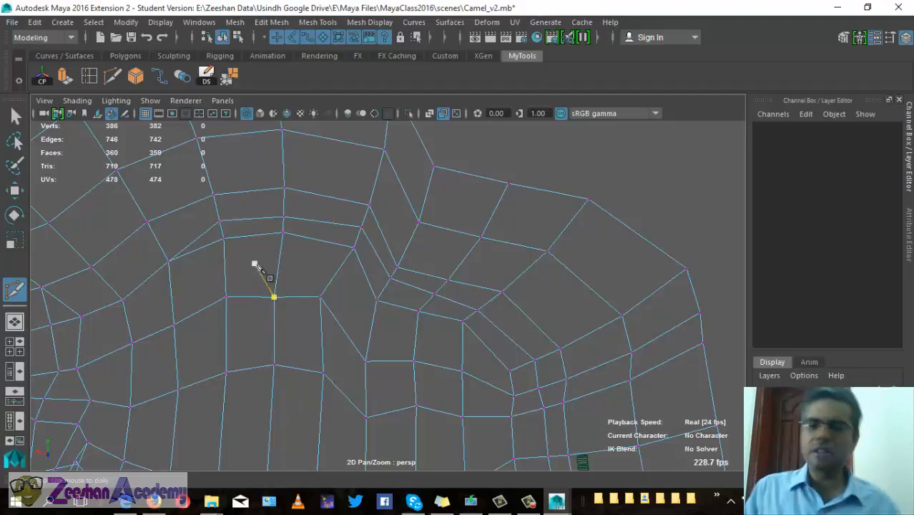
pyautogui.keyDown('alt'); pyautogui.moveTo(533, 353); pyautogui.dragTo(323, 216, button='middle'); pyautogui.keyUp('alt')
pyautogui.keyDown('alt'); pyautogui.moveTo(322, 216); pyautogui.dragTo(361, 247); pyautogui.keyUp('alt')
pyautogui.keyDown('alt'); pyautogui.moveTo(333, 343); pyautogui.dragTo(327, 267, button='middle'); pyautogui.keyUp('alt')
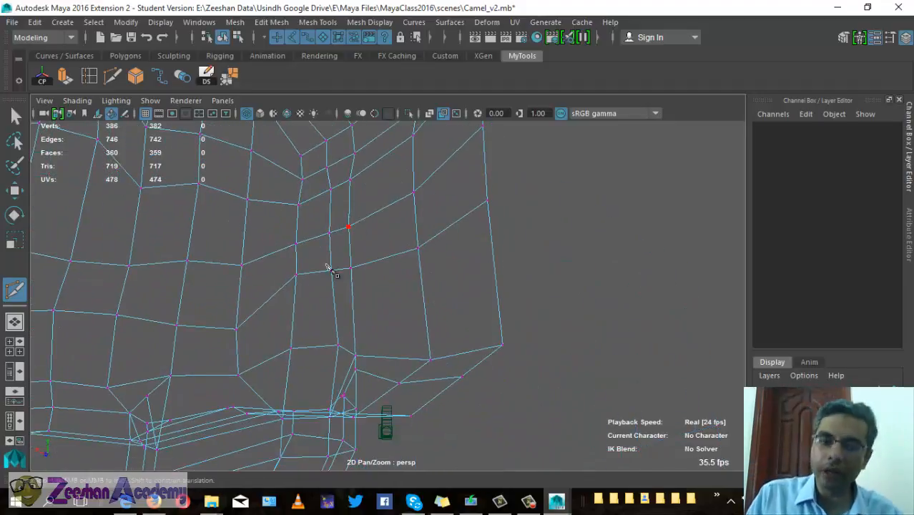
pyautogui.keyDown('alt'); pyautogui.moveTo(330, 267); pyautogui.dragTo(519, 337); pyautogui.keyUp('alt')
pyautogui.scroll(-3, 307, 378)
pyautogui.keyDown('alt'); pyautogui.moveTo(384, 364); pyautogui.dragTo(406, 297, button='middle'); pyautogui.keyUp('alt')
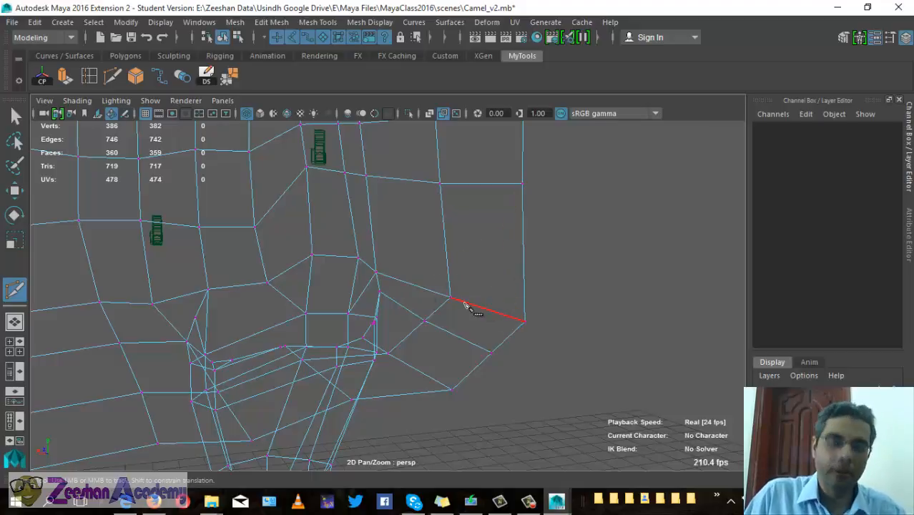
pyautogui.keyDown('alt'); pyautogui.moveTo(450, 241); pyautogui.dragTo(382, 238); pyautogui.keyUp('alt')
pyautogui.press('q')
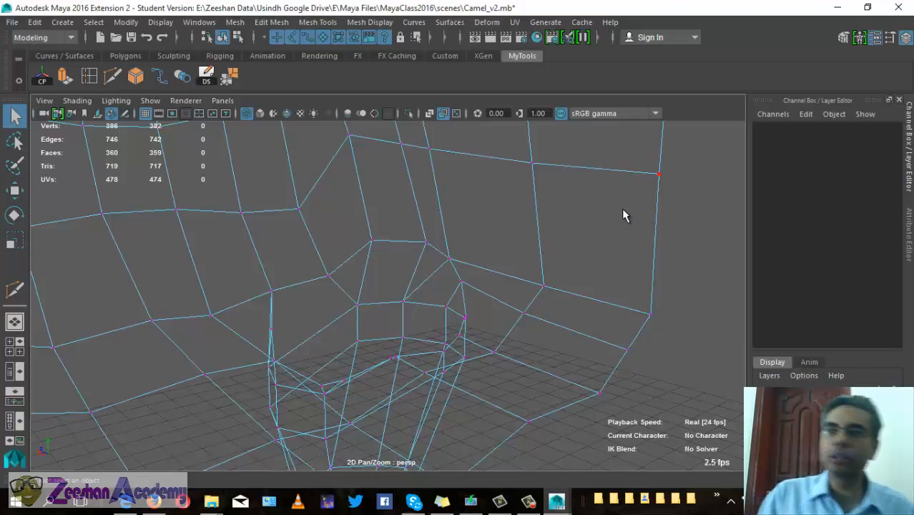
# Try to merge the three clustered vertices at the leg-to-body seam corner in one operation
pyautogui.keyDown('alt'); pyautogui.moveTo(606, 216); pyautogui.dragTo(530, 342); pyautogui.keyUp('alt')
pyautogui.keyDown('alt'); pyautogui.moveTo(452, 140); pyautogui.dragTo(448, 186, button='middle'); pyautogui.keyUp('alt')
pyautogui.moveTo(436, 190); pyautogui.dragTo(401, 138, button='right')
pyautogui.moveTo(444, 203); pyautogui.dragTo(446, 206)
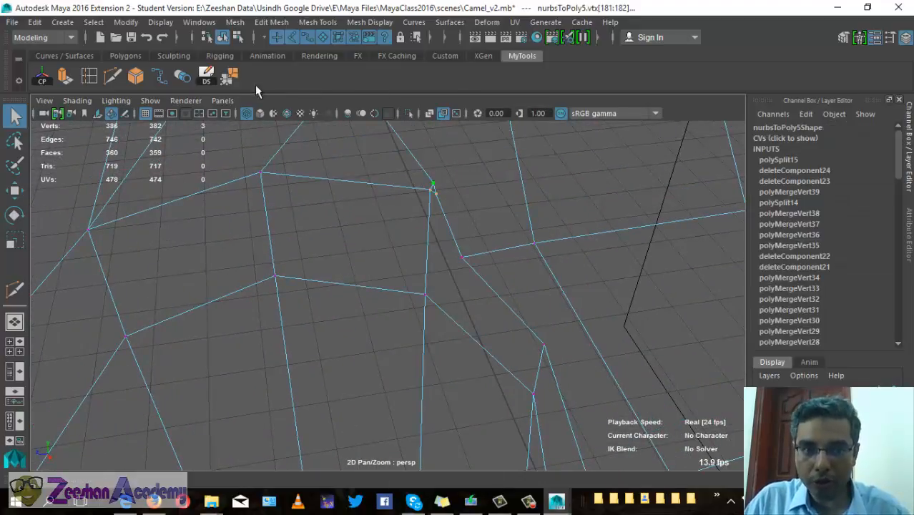
pyautogui.moveTo(413, 171); pyautogui.dragTo(451, 209)
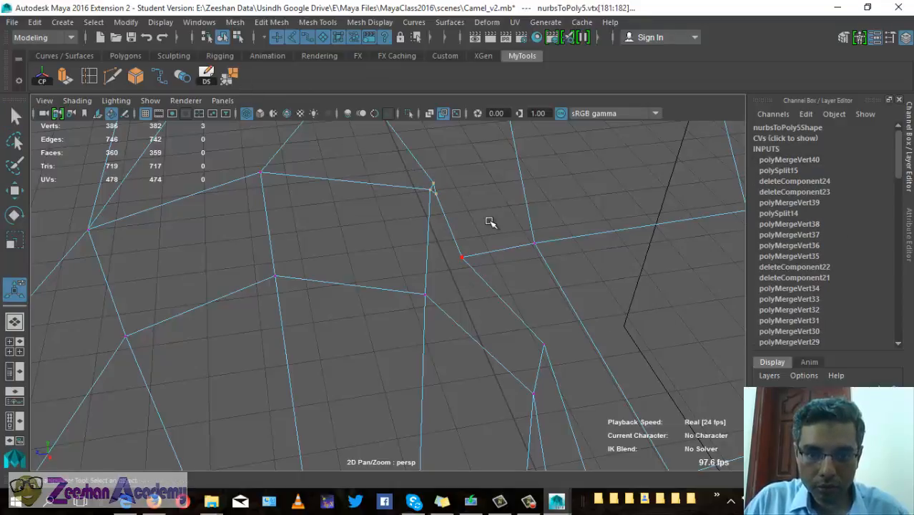
# Inspect the seam corner's tiny triangle up close, checking which of its vertices are still separate
pyautogui.keyDown('alt'); pyautogui.moveTo(452, 221); pyautogui.dragTo(443, 266, button='middle'); pyautogui.keyUp('alt')
pyautogui.press('q')
pyautogui.moveTo(424, 281); pyautogui.dragTo(435, 286, button='right')
pyautogui.moveTo(409, 242); pyautogui.dragTo(427, 313)
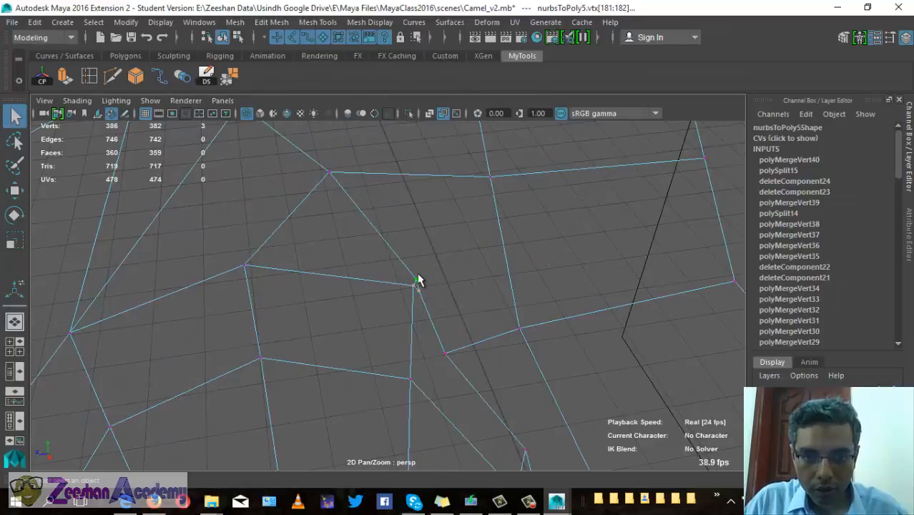
pyautogui.keyDown('alt'); pyautogui.moveTo(356, 312); pyautogui.dragTo(489, 257, button='right'); pyautogui.keyUp('alt')
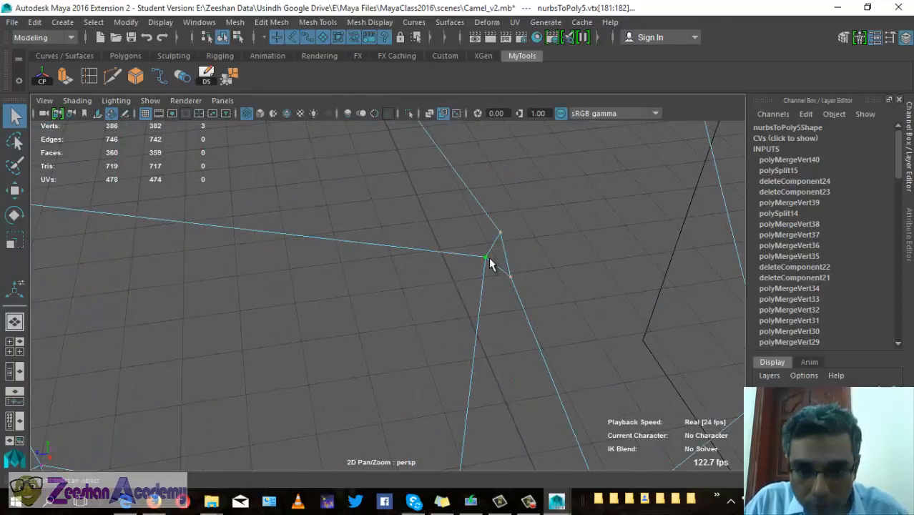
pyautogui.click(485, 257)
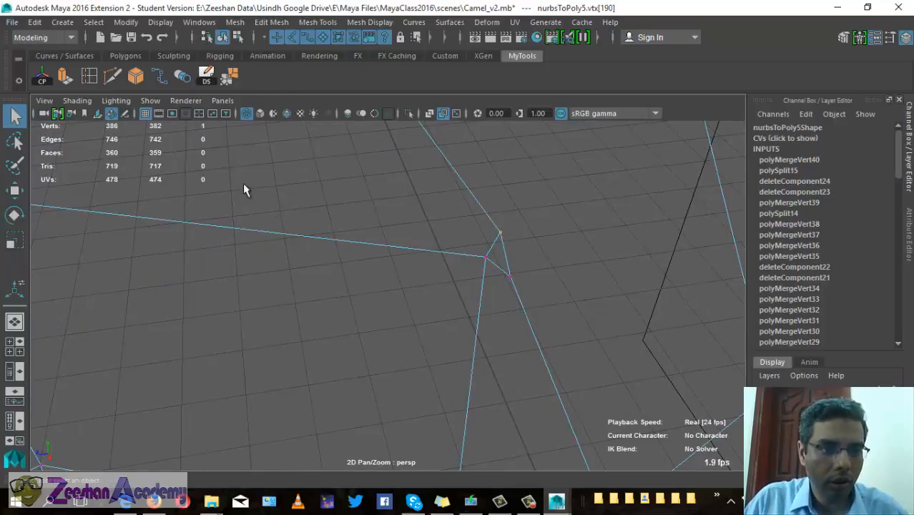
pyautogui.moveTo(508, 266); pyautogui.dragTo(573, 111, button='right')
pyautogui.click(560, 299)
pyautogui.moveTo(543, 241); pyautogui.dragTo(451, 321)
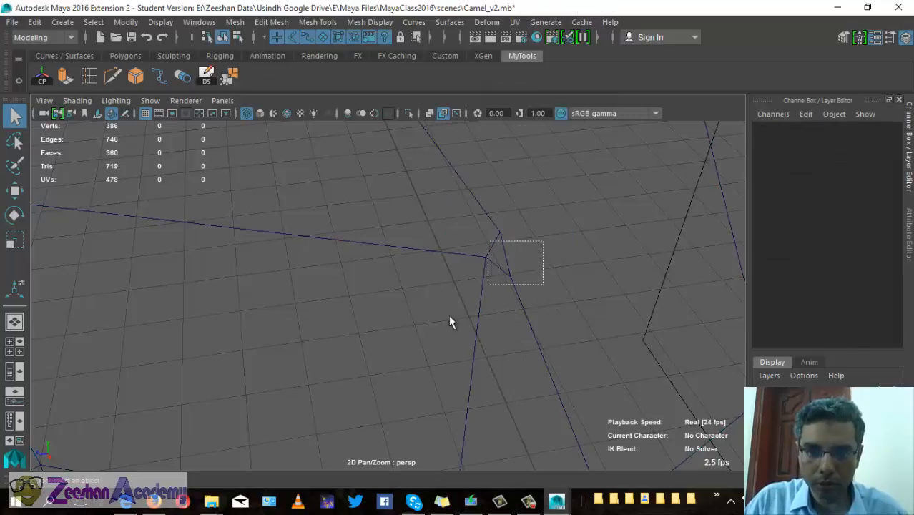
pyautogui.click(216, 38)
pyautogui.moveTo(496, 129); pyautogui.dragTo(431, 129, button='right')
# Merge the tiny triangle's vertices two at a time, collapsing the seam corner into a single vertex
pyautogui.click(494, 236)
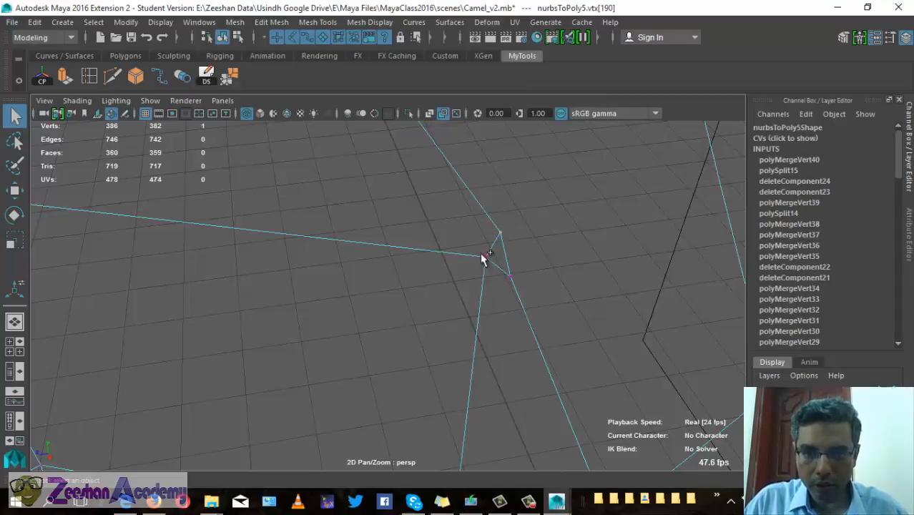
pyautogui.click(229, 77)
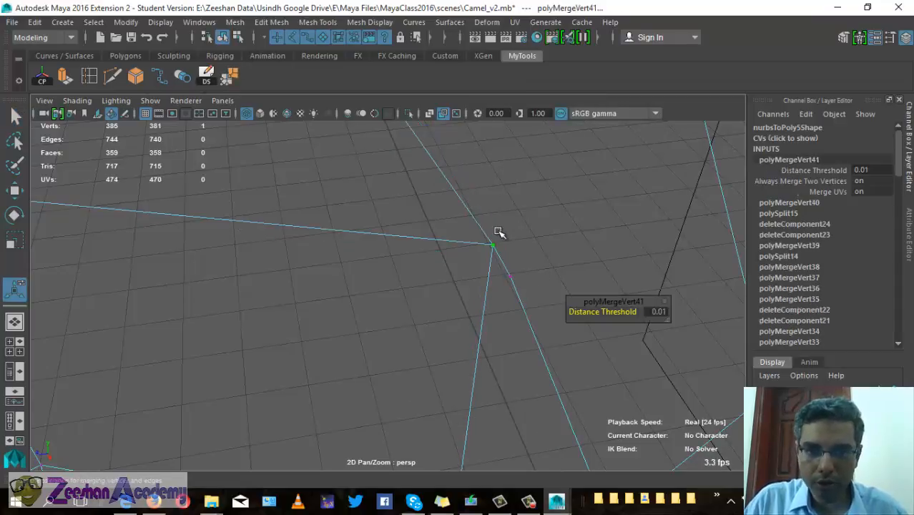
pyautogui.moveTo(524, 308); pyautogui.dragTo(472, 228)
pyautogui.click(231, 78)
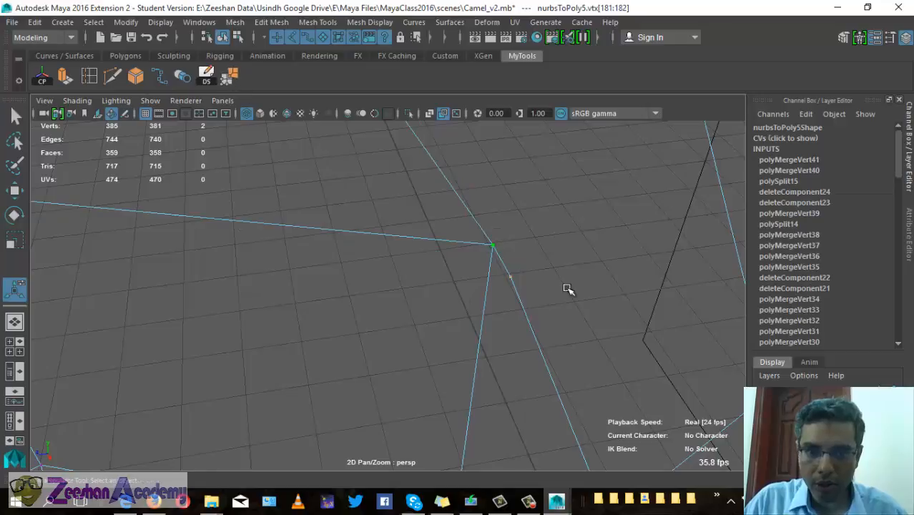
# Multi-Cut from the loose leg seam vertex across the neighbouring body edge to the opposite edge of the next face
pyautogui.keyDown('alt'); pyautogui.moveTo(621, 354); pyautogui.dragTo(474, 316, button='right'); pyautogui.keyUp('alt')
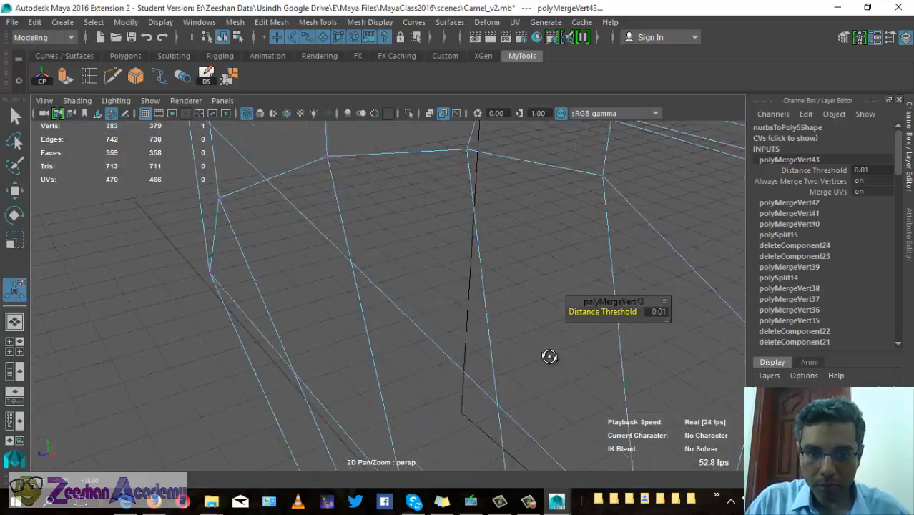
pyautogui.keyDown('alt'); pyautogui.moveTo(548, 355); pyautogui.dragTo(494, 307); pyautogui.keyUp('alt')
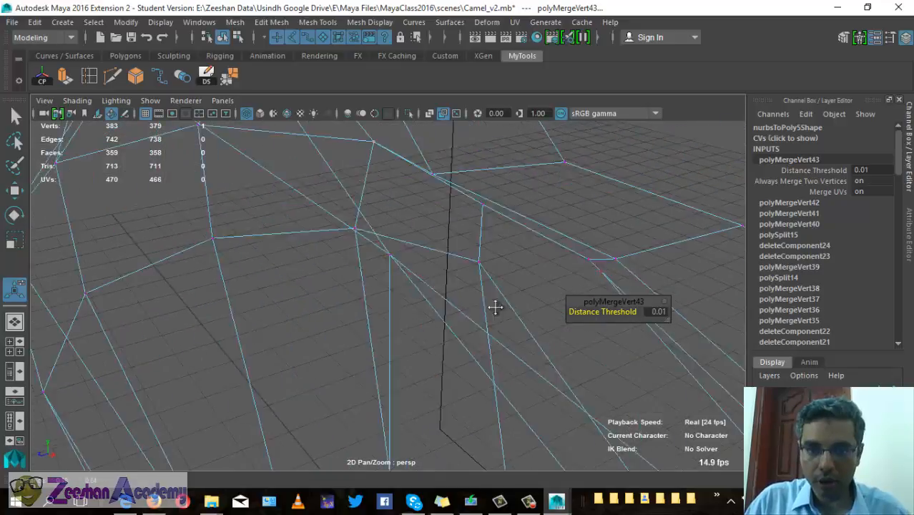
pyautogui.keyDown('alt'); pyautogui.moveTo(493, 307); pyautogui.dragTo(400, 322, button='middle'); pyautogui.keyUp('alt')
pyautogui.keyDown('alt'); pyautogui.moveTo(400, 322); pyautogui.dragTo(414, 338); pyautogui.keyUp('alt')
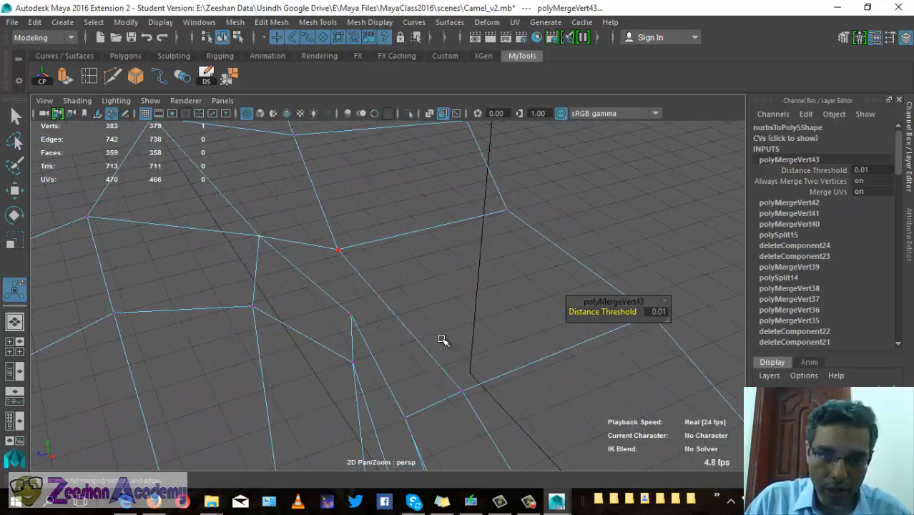
pyautogui.hotkey('ctrl', 'shift', 'x')
pyautogui.click(394, 314)
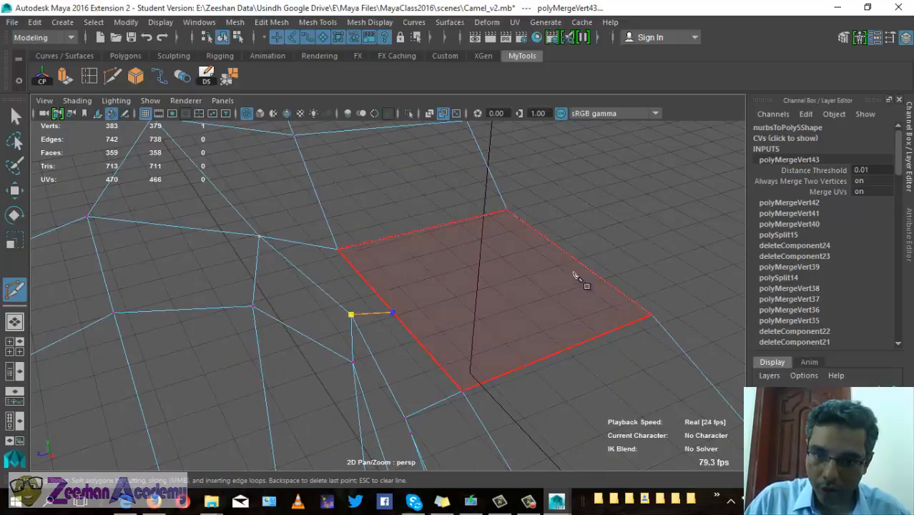
pyautogui.click(573, 258)
pyautogui.press('Return')
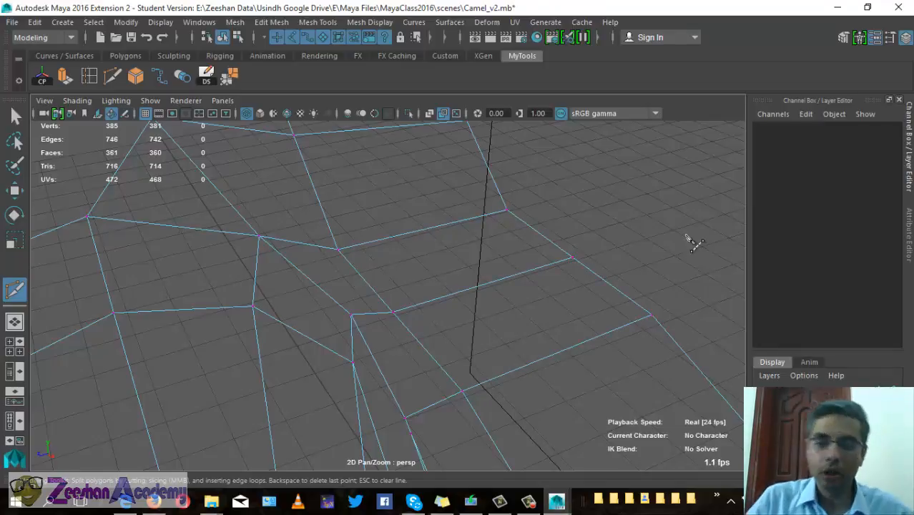
# Merge the two nearly coincident vertices at the next corner along the leg seam
pyautogui.press('q')
pyautogui.keyDown('alt'); pyautogui.moveTo(424, 356); pyautogui.dragTo(318, 291, button='middle'); pyautogui.keyUp('alt')
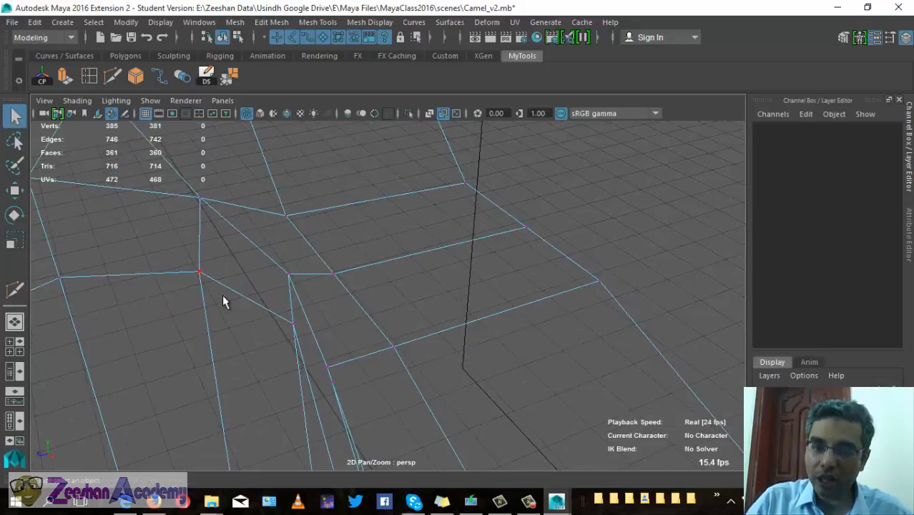
pyautogui.keyDown('alt'); pyautogui.moveTo(222, 295); pyautogui.dragTo(482, 328); pyautogui.keyUp('alt')
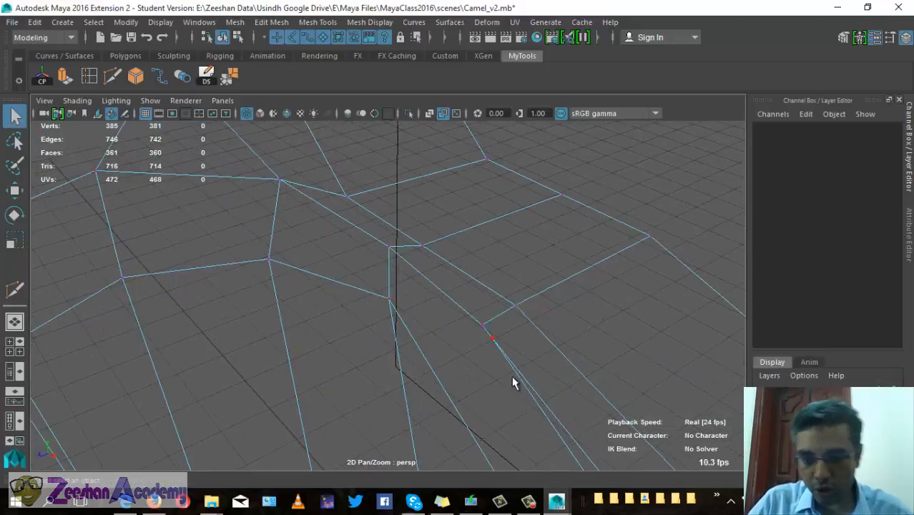
pyautogui.keyDown('alt'); pyautogui.moveTo(512, 382); pyautogui.dragTo(421, 301, button='middle'); pyautogui.keyUp('alt')
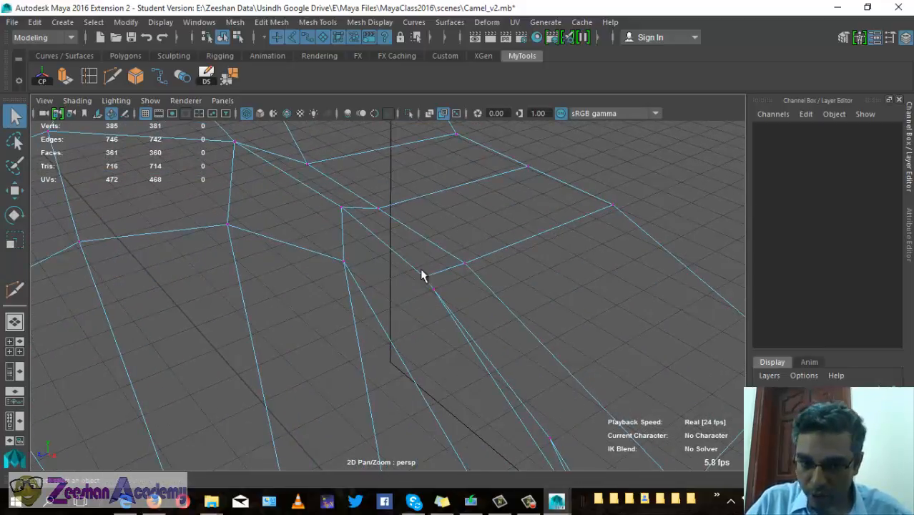
pyautogui.click(424, 276)
pyautogui.click(229, 77)
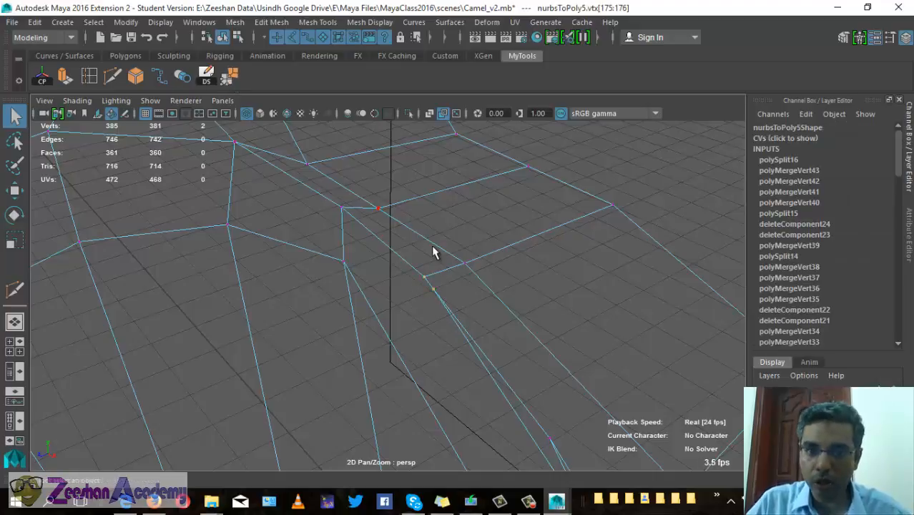
# Merge the next pair of close vertices further along the leg seam, repeating the last merge operation
pyautogui.keyDown('alt'); pyautogui.moveTo(528, 373); pyautogui.dragTo(509, 329, button='middle'); pyautogui.keyUp('alt')
pyautogui.keyDown('alt'); pyautogui.moveTo(508, 329); pyautogui.dragTo(549, 375); pyautogui.keyUp('alt')
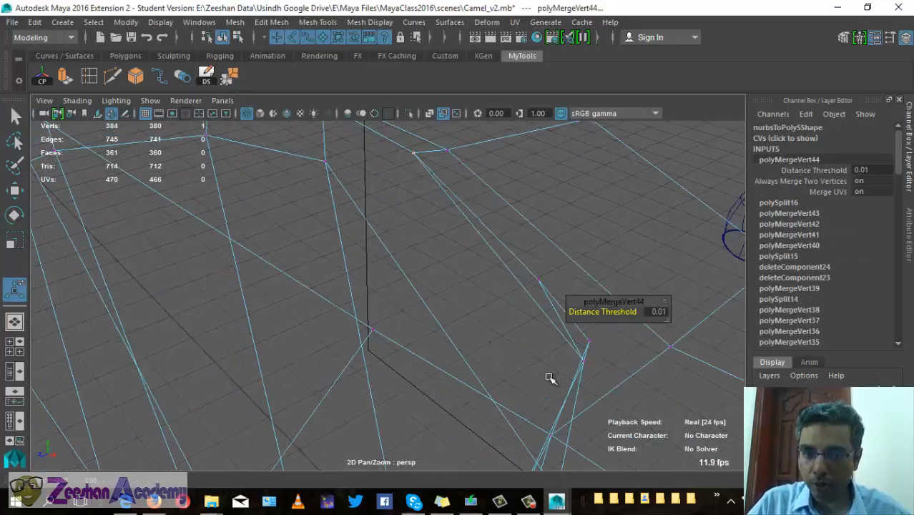
pyautogui.click(539, 285)
pyautogui.keyDown('alt'); pyautogui.moveTo(538, 311); pyautogui.dragTo(523, 366); pyautogui.keyUp('alt')
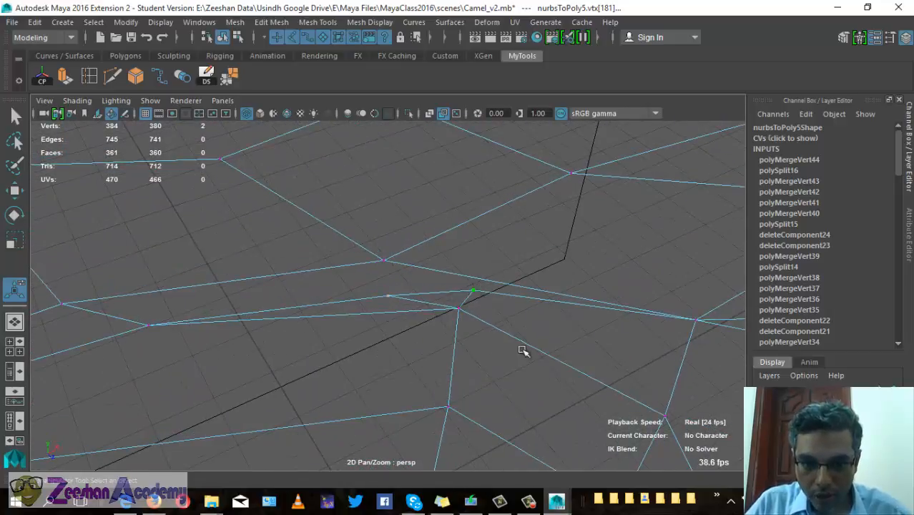
pyautogui.press('g')
# Multi-Cut from the remaining loose seam vertex through the adjacent body edge to the far edge of the next face
pyautogui.keyDown('alt'); pyautogui.moveTo(445, 337); pyautogui.dragTo(418, 328); pyautogui.keyUp('alt')
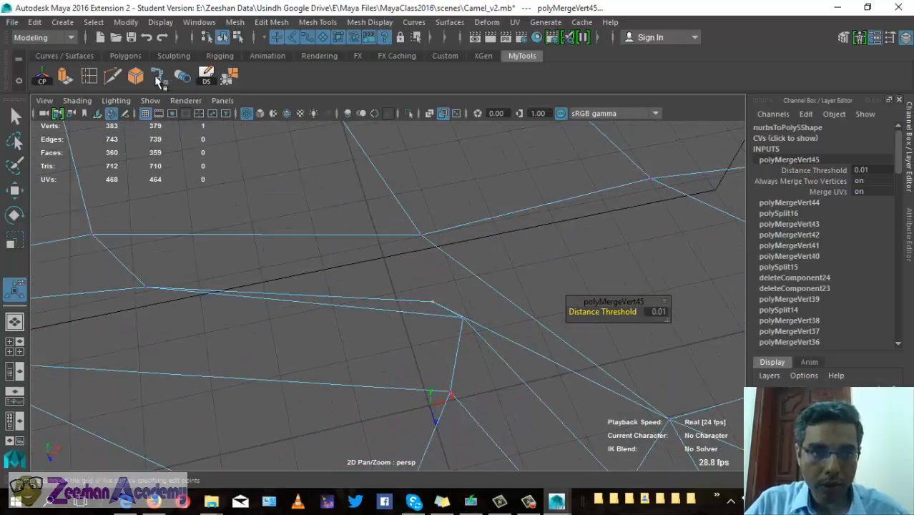
pyautogui.click(112, 76)
pyautogui.click(433, 302)
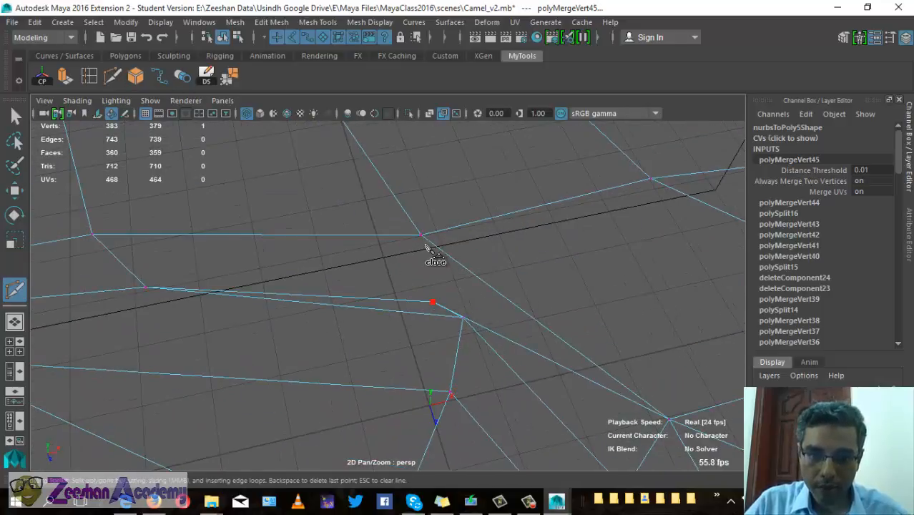
pyautogui.keyDown('alt'); pyautogui.moveTo(432, 255); pyautogui.dragTo(365, 286); pyautogui.keyUp('alt')
pyautogui.click(367, 205)
pyautogui.keyDown('alt'); pyautogui.moveTo(322, 209); pyautogui.dragTo(452, 358, button='middle'); pyautogui.keyUp('alt')
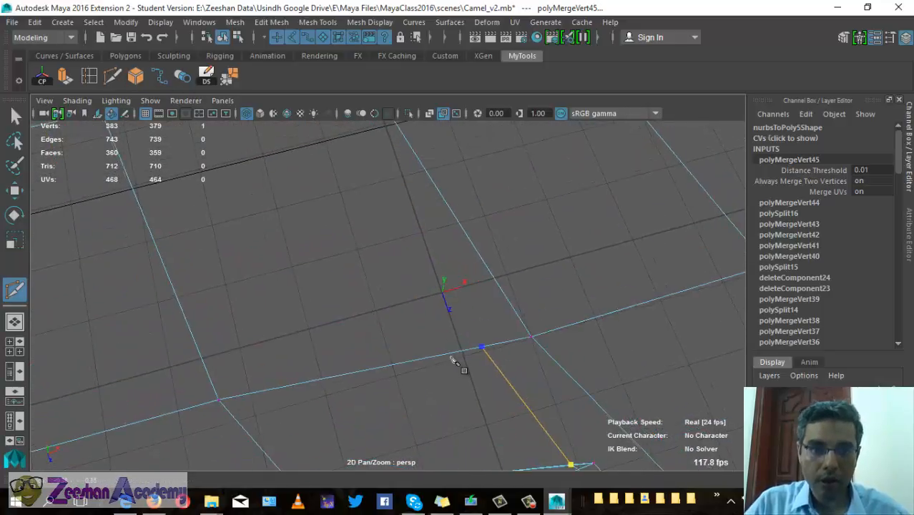
pyautogui.keyDown('alt'); pyautogui.moveTo(453, 357); pyautogui.dragTo(437, 282); pyautogui.keyUp('alt')
pyautogui.click(357, 206)
pyautogui.rightClick(358, 206)
# Return the camel mesh to object mode and switch to shaded display to check the leg joint
pyautogui.press('q')
pyautogui.moveTo(399, 282); pyautogui.dragTo(463, 116, button='right')
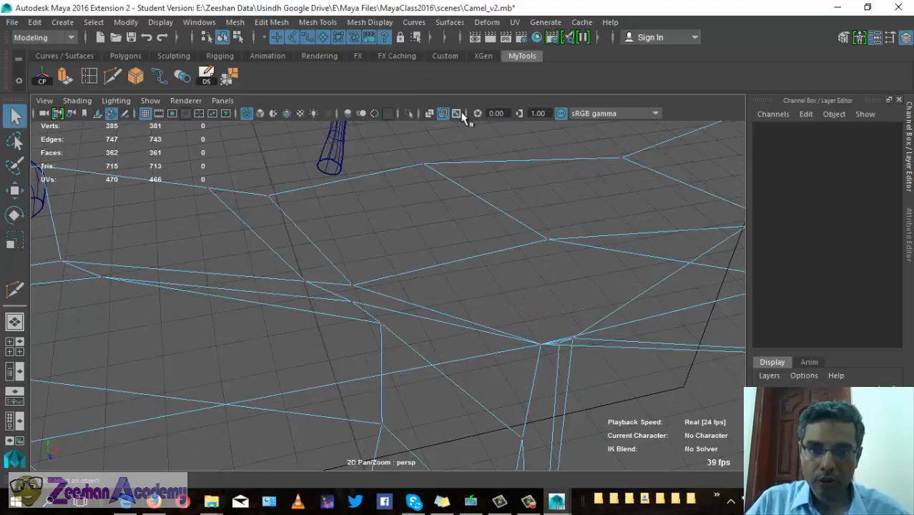
pyautogui.keyDown('alt'); pyautogui.moveTo(410, 313); pyautogui.dragTo(349, 111, button='right'); pyautogui.keyUp('alt')
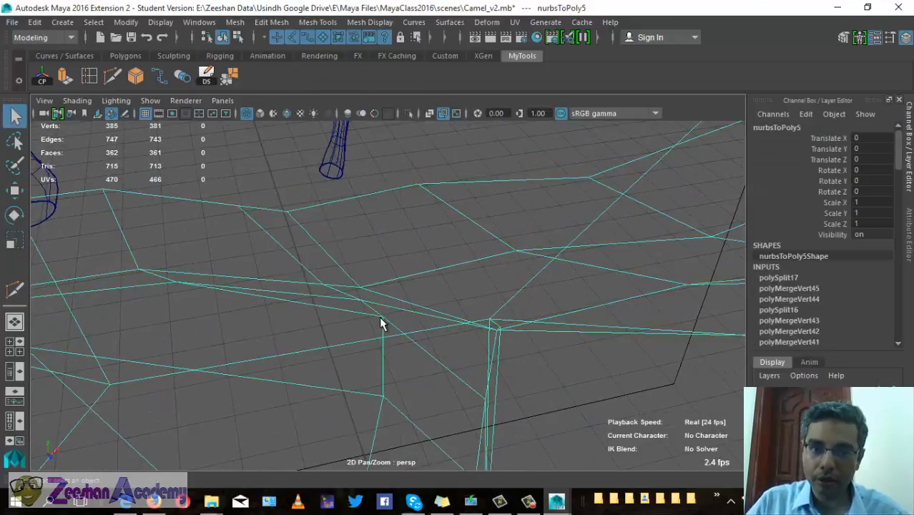
pyautogui.keyDown('alt'); pyautogui.moveTo(379, 316); pyautogui.dragTo(169, 312, button='right'); pyautogui.keyUp('alt')
pyautogui.press('5')
pyautogui.moveTo(431, 357)
pyautogui.keyDown('alt'); pyautogui.mouseDown()
pyautogui.moveTo(449, 337)
pyautogui.moveTo(380, 286)
pyautogui.moveTo(413, 247)
pyautogui.moveTo(414, 339)
pyautogui.moveTo(333, 355)
pyautogui.moveTo(385, 354)
pyautogui.mouseUp(); pyautogui.keyUp('alt')
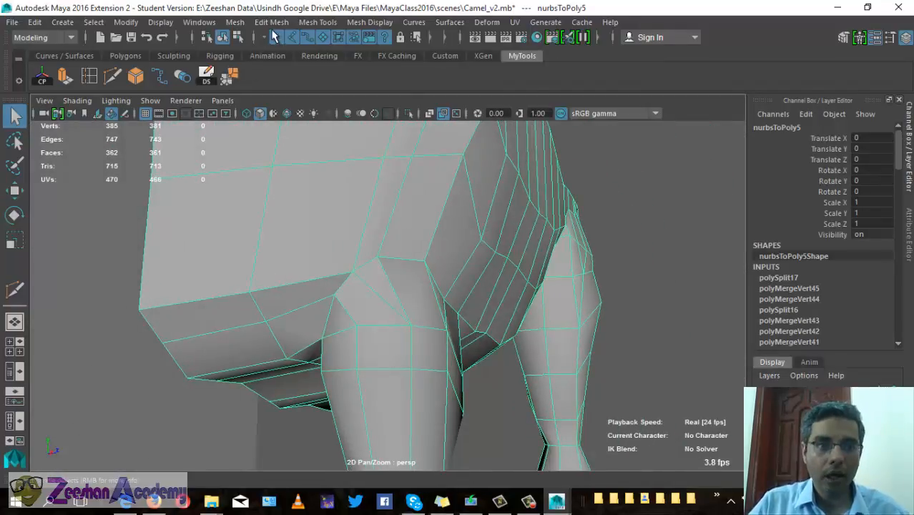
# Duplicate the camel mesh and move the copy beside the original, to a Translate Z of 9.096
pyautogui.keyDown('alt'); pyautogui.moveTo(632, 405); pyautogui.dragTo(422, 384, button='right'); pyautogui.keyUp('alt')
pyautogui.hotkey('ctrl', 'd')
pyautogui.press('w')
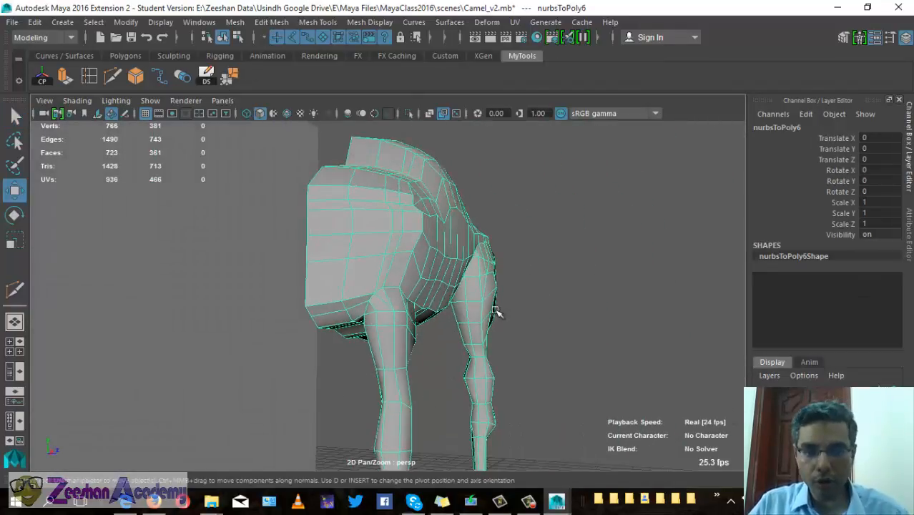
pyautogui.moveTo(493, 336); pyautogui.dragTo(757, 363)
pyautogui.press('f')
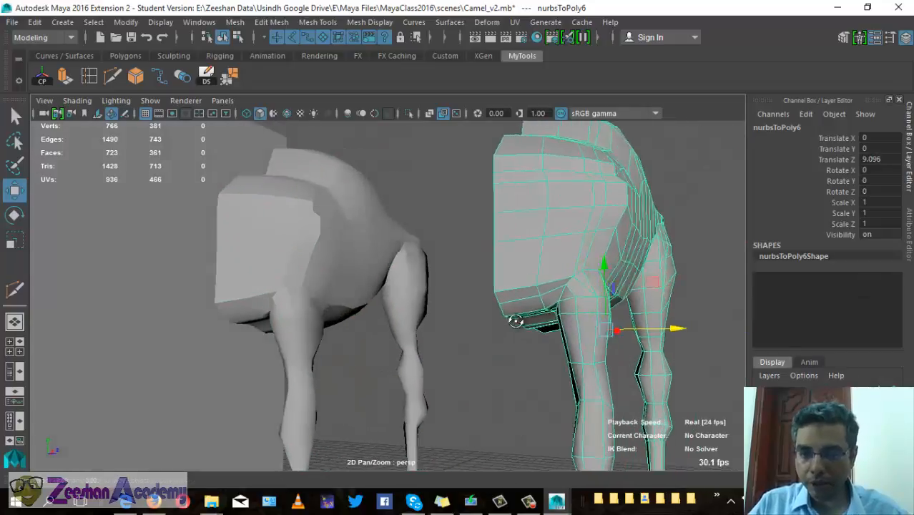
# Try Conform on the camel copy, and undo back to the single original mesh before duplication
pyautogui.click(234, 22)
pyautogui.click(280, 106)
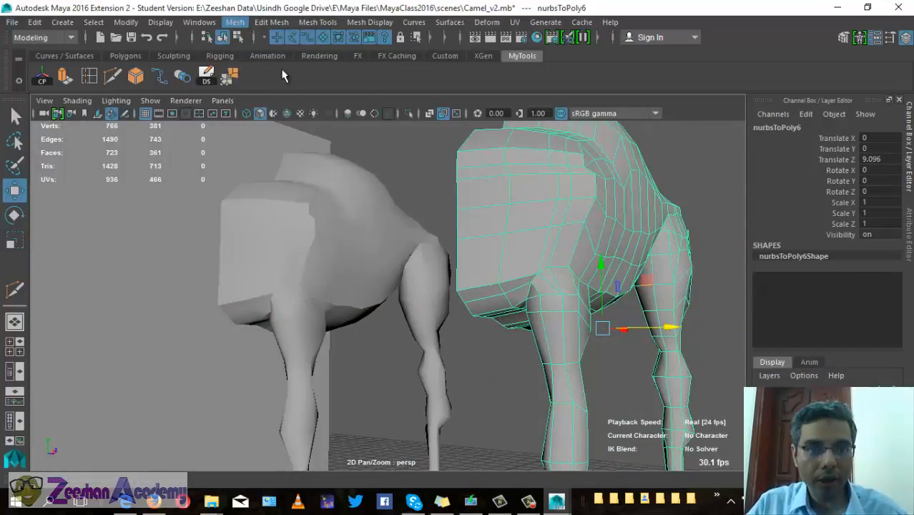
pyautogui.hotkey('ctrl', 'z')
pyautogui.click(235, 22)
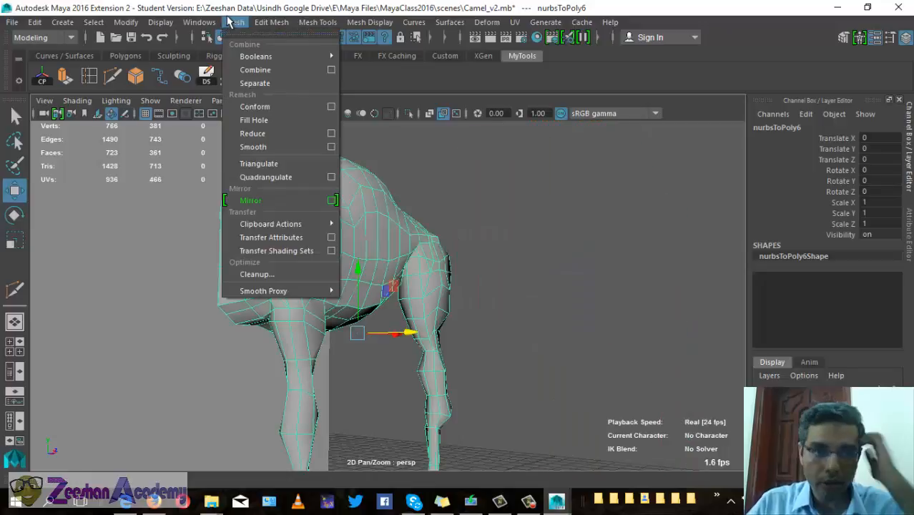
pyautogui.keyDown('alt'); pyautogui.moveTo(592, 341); pyautogui.dragTo(376, 309, button='middle'); pyautogui.keyUp('alt')
pyautogui.hotkey('ctrl', 'z')
pyautogui.hotkey('ctrl', 'z')
pyautogui.keyDown('alt'); pyautogui.moveTo(375, 309); pyautogui.dragTo(325, 306); pyautogui.keyUp('alt')
pyautogui.moveTo(177, 302); pyautogui.dragTo(303, 307)
pyautogui.hotkey('ctrl', 'z')
pyautogui.keyDown('alt'); pyautogui.moveTo(382, 335); pyautogui.dragTo(358, 365); pyautogui.keyUp('alt')
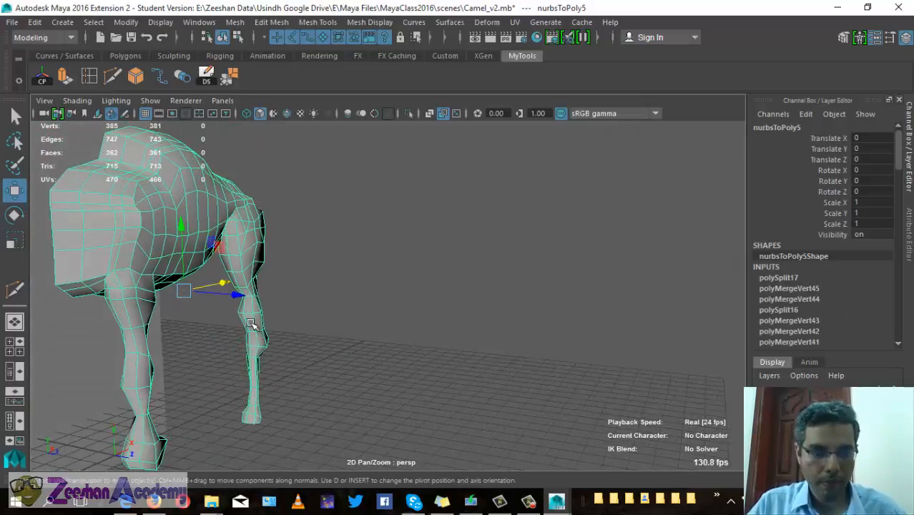
# Duplicate the camel mesh, move the copy to a Translate Z of 12.234 and smooth it with 1 division
pyautogui.hotkey('ctrl', 'd')
pyautogui.moveTo(238, 295); pyautogui.dragTo(450, 336)
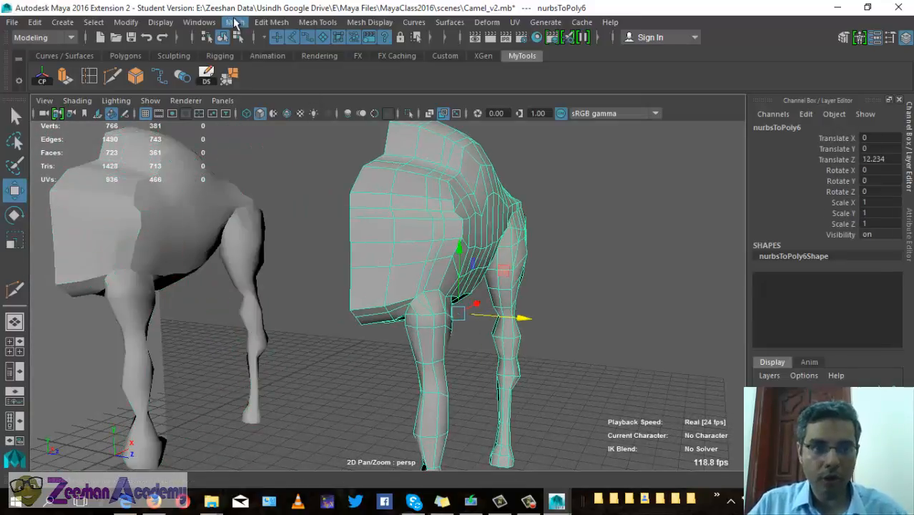
pyautogui.click(234, 22)
pyautogui.click(279, 147)
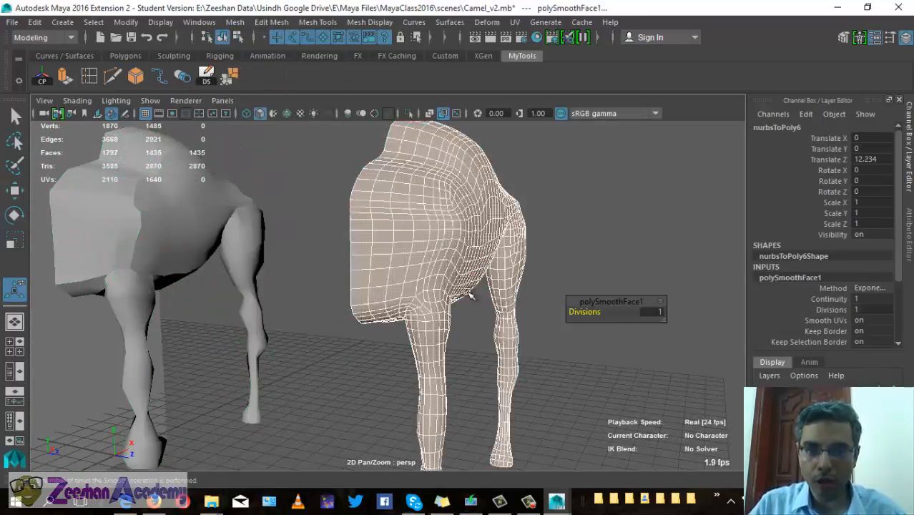
# Examine the smoothed copy's leg joints and edge flow from several sides, both unselected and with its wireframe highlighted
pyautogui.click(540, 403)
pyautogui.keyDown('alt'); pyautogui.moveTo(540, 403); pyautogui.dragTo(509, 441); pyautogui.keyUp('alt')
pyautogui.scroll(2, 382, 253)
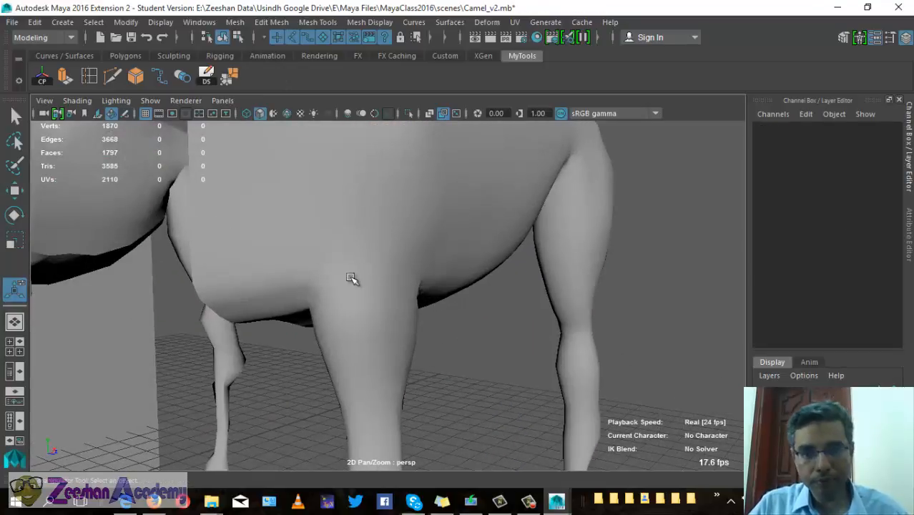
pyautogui.moveTo(341, 319); pyautogui.dragTo(452, 325)
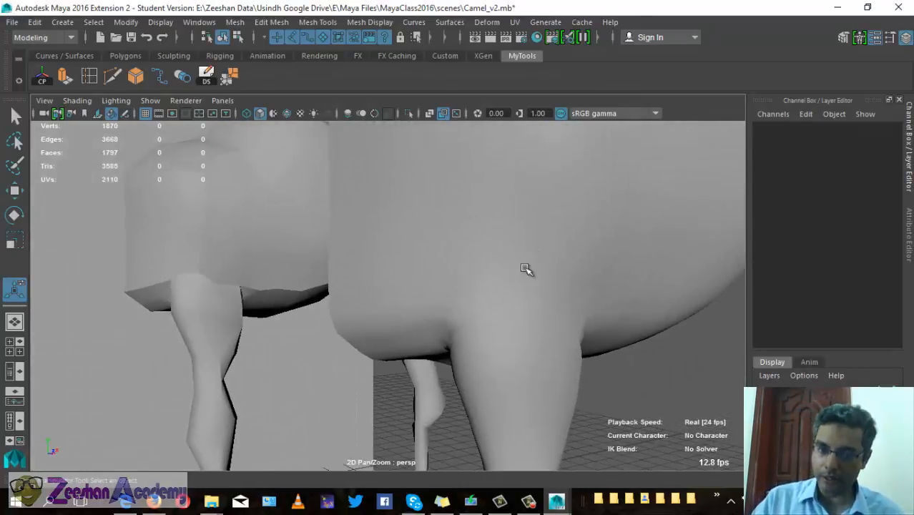
pyautogui.moveTo(558, 291); pyautogui.dragTo(568, 278)
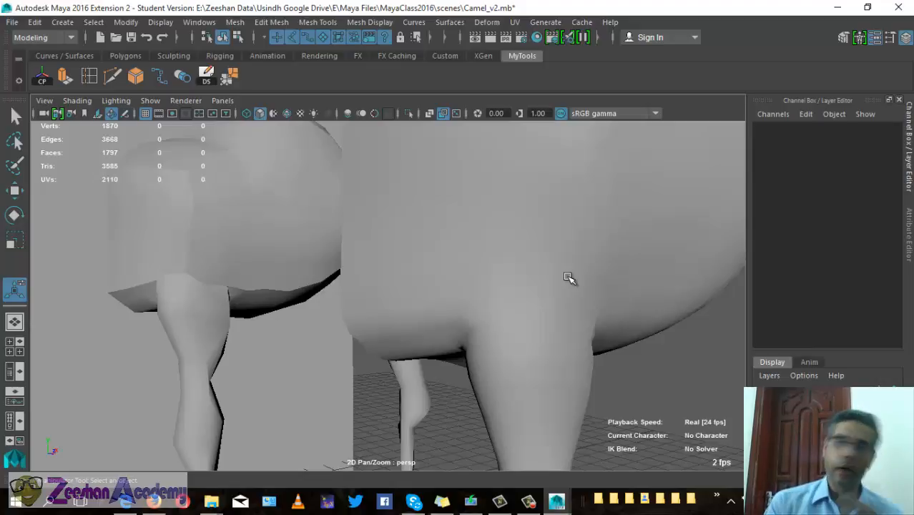
pyautogui.moveTo(562, 336); pyautogui.dragTo(255, 324)
pyautogui.moveTo(239, 284); pyautogui.dragTo(327, 284)
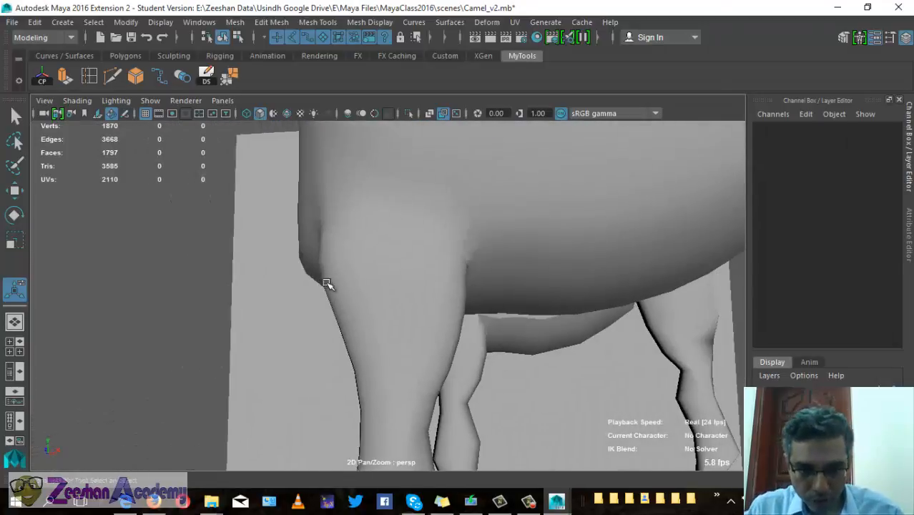
pyautogui.moveTo(453, 280); pyautogui.dragTo(404, 275)
pyautogui.click(442, 301)
pyautogui.scroll(-3, 445, 302)
pyautogui.keyDown('alt'); pyautogui.moveTo(445, 302); pyautogui.dragTo(346, 378, button='middle'); pyautogui.keyUp('alt')
pyautogui.keyDown('alt'); pyautogui.moveTo(347, 378); pyautogui.dragTo(469, 342); pyautogui.keyUp('alt')
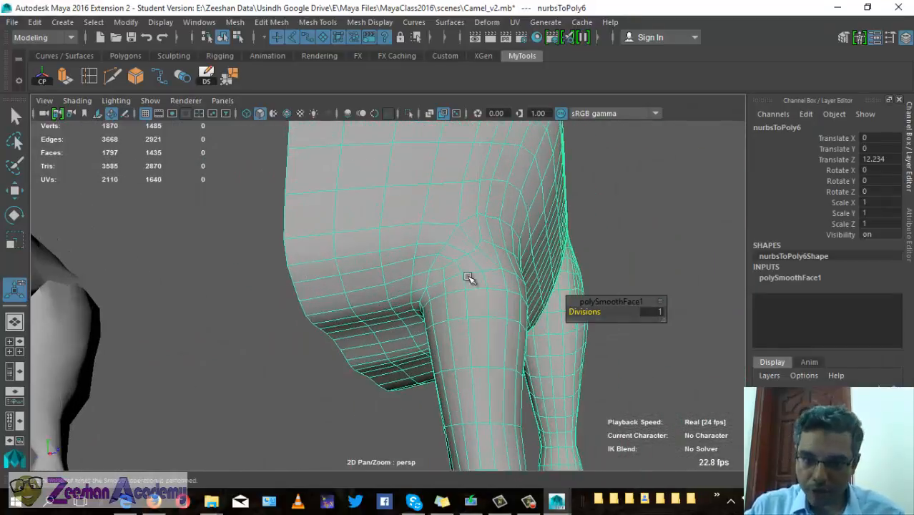
pyautogui.keyDown('alt'); pyautogui.moveTo(449, 261); pyautogui.dragTo(245, 394); pyautogui.keyUp('alt')
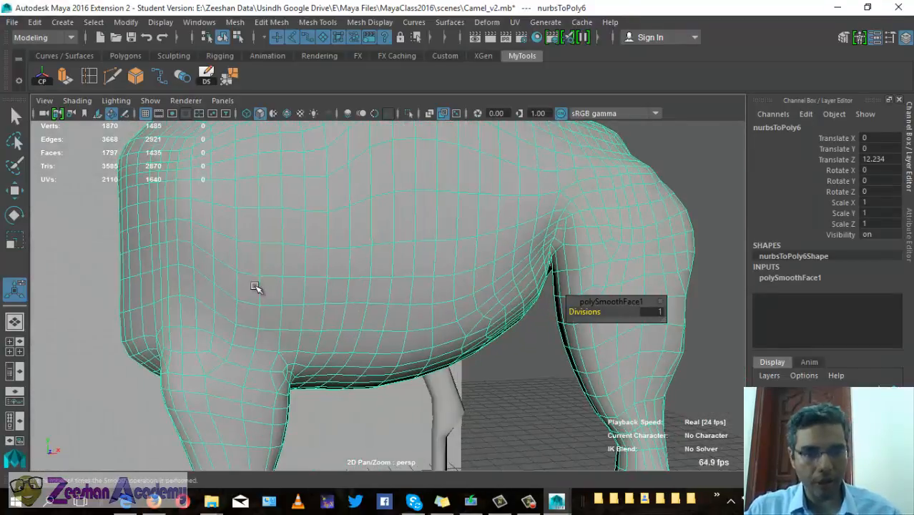
pyautogui.keyDown('alt'); pyautogui.moveTo(246, 349); pyautogui.dragTo(292, 320); pyautogui.keyUp('alt')
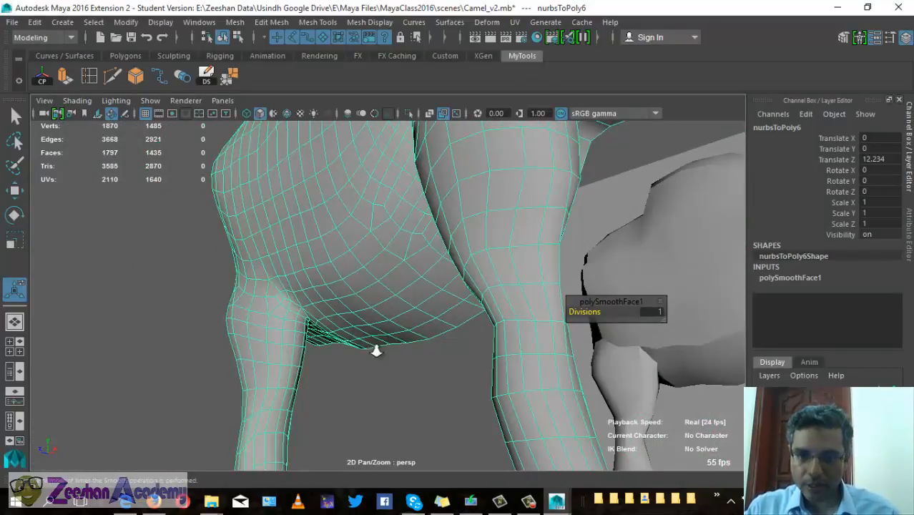
pyautogui.keyDown('alt'); pyautogui.moveTo(377, 351); pyautogui.dragTo(465, 303); pyautogui.keyUp('alt')
# Delete the smoothed copy and select the original camel mesh
pyautogui.press('Delete')
pyautogui.click(536, 335)
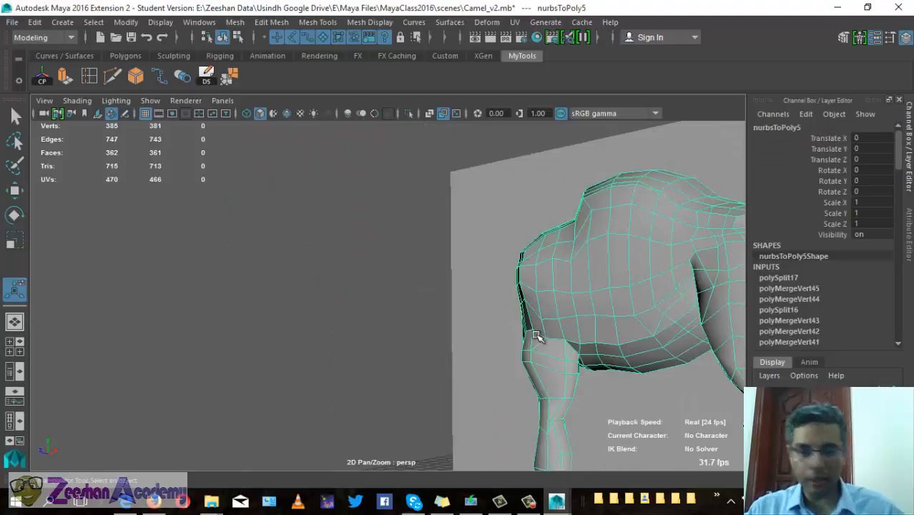
pyautogui.press('f')
# Delete the short diagonal edge at the top of the front leg and its leftover vertex on the body seam
pyautogui.keyDown('alt'); pyautogui.moveTo(372, 332); pyautogui.dragTo(567, 324); pyautogui.keyUp('alt')
pyautogui.scroll(6, 360, 303)
pyautogui.moveTo(360, 303)
pyautogui.keyDown('alt'); pyautogui.mouseDown()
pyautogui.moveTo(467, 365)
pyautogui.moveTo(376, 321)
pyautogui.moveTo(516, 399)
pyautogui.moveTo(366, 308)
pyautogui.mouseUp(); pyautogui.keyUp('alt')
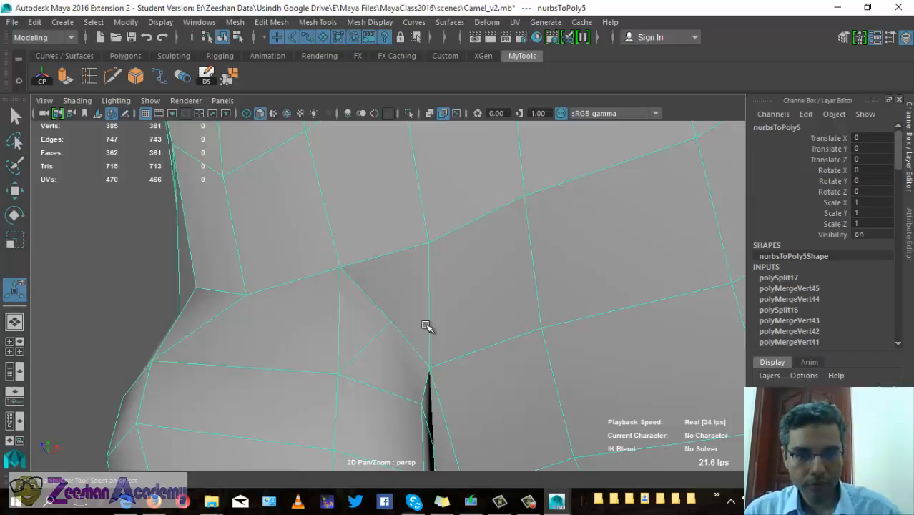
pyautogui.hotkey('ctrl', 'z')
pyautogui.keyDown('alt'); pyautogui.moveTo(308, 379); pyautogui.dragTo(292, 316); pyautogui.keyUp('alt')
pyautogui.moveTo(291, 316); pyautogui.dragTo(261, 130, button='right')
pyautogui.click(308, 296)
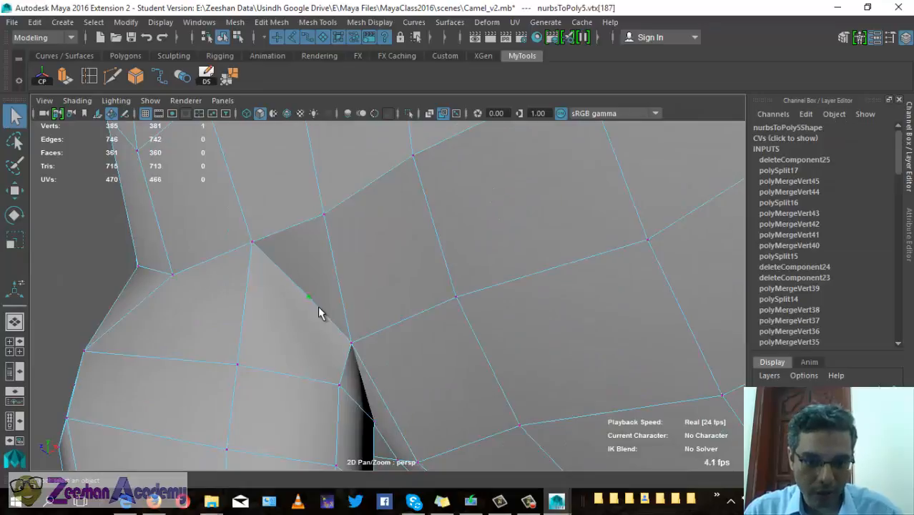
pyautogui.press('Delete')
# Multi-Cut the upper front leg face from the middle vertex of its lower edge to the seam corner vertex on the body
pyautogui.keyDown('alt'); pyautogui.moveTo(472, 298); pyautogui.dragTo(499, 348); pyautogui.keyUp('alt')
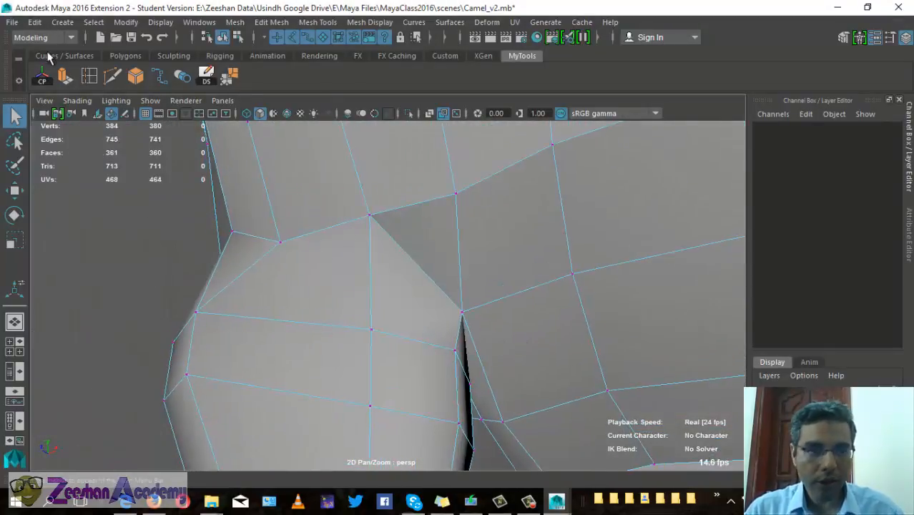
pyautogui.click(113, 80)
pyautogui.click(375, 340)
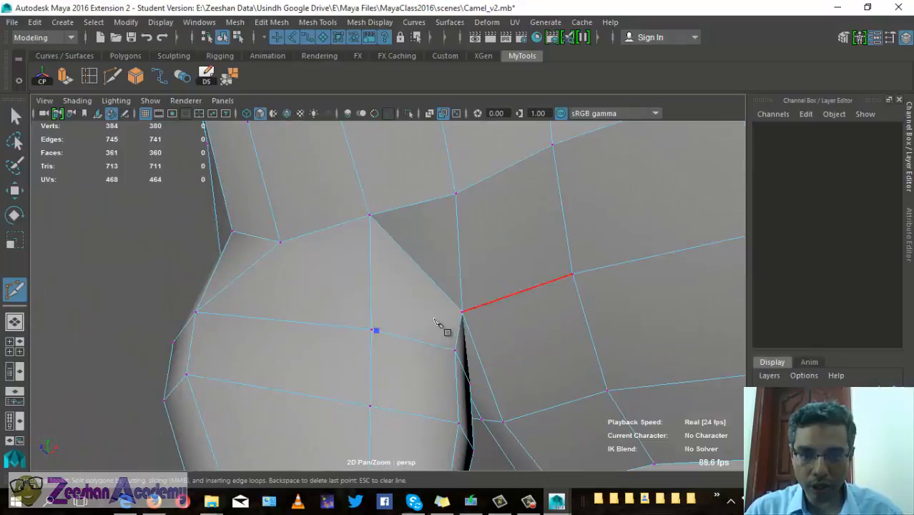
pyautogui.keyDown('alt'); pyautogui.moveTo(438, 324); pyautogui.dragTo(389, 379); pyautogui.keyUp('alt')
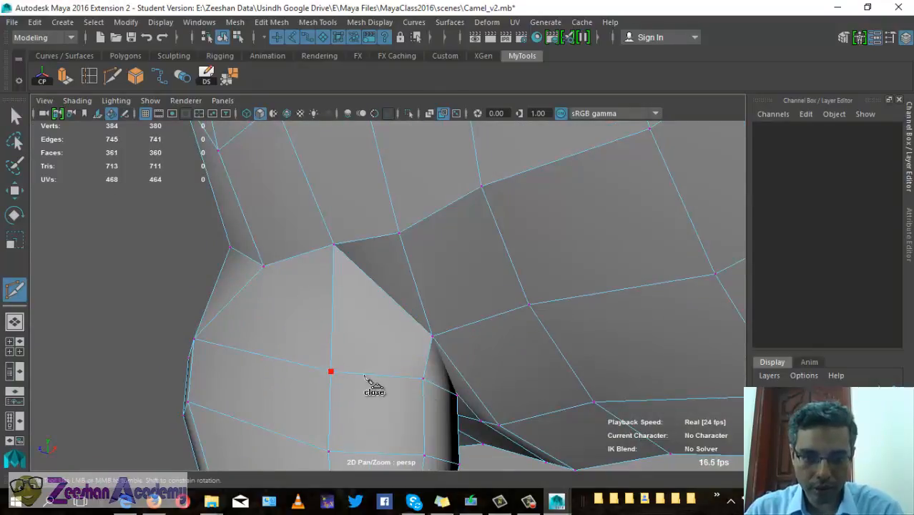
pyautogui.press('Return')
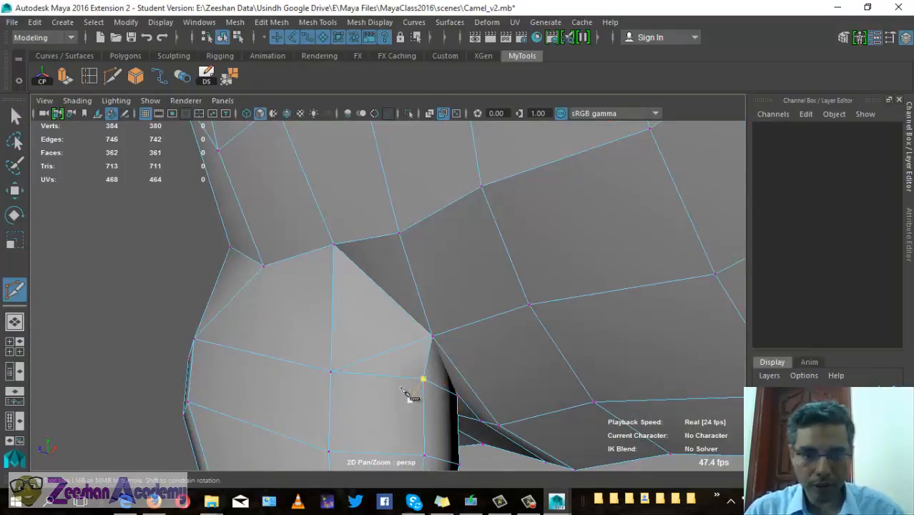
# Examine the recut leg seam from outside and inside the mesh, checking the shared vertex where leg and body meet
pyautogui.keyDown('alt'); pyautogui.moveTo(409, 388); pyautogui.dragTo(351, 342); pyautogui.keyUp('alt')
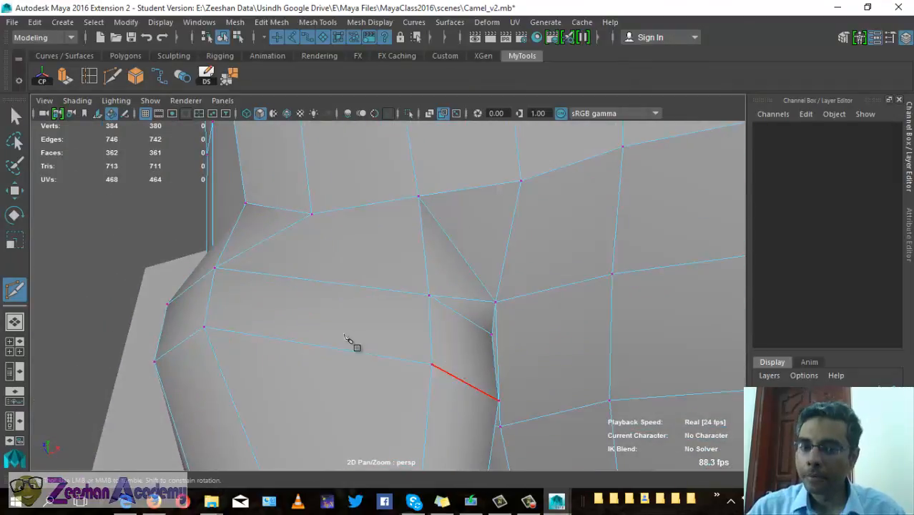
pyautogui.keyDown('alt'); pyautogui.moveTo(465, 310); pyautogui.dragTo(351, 316); pyautogui.keyUp('alt')
pyautogui.press('q')
pyautogui.keyDown('alt'); pyautogui.moveTo(426, 337); pyautogui.dragTo(296, 347); pyautogui.keyUp('alt')
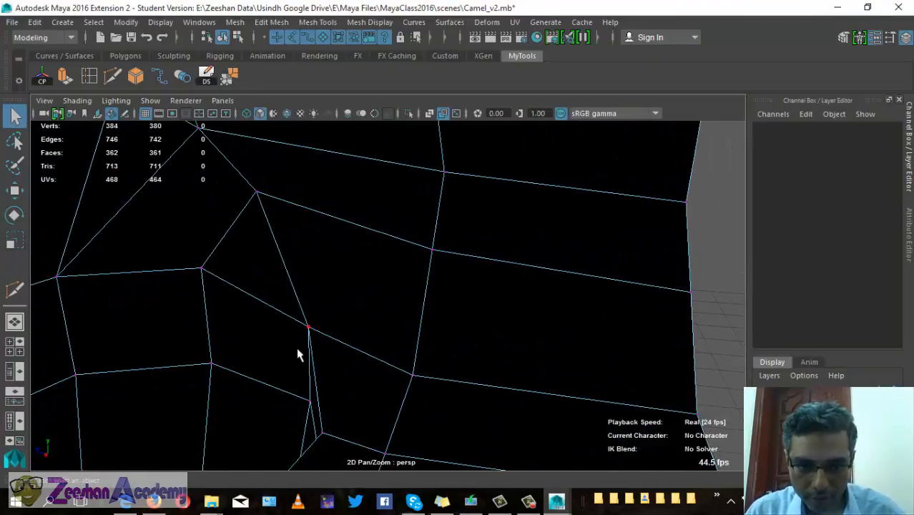
pyautogui.moveTo(308, 335); pyautogui.dragTo(216, 134, button='right')
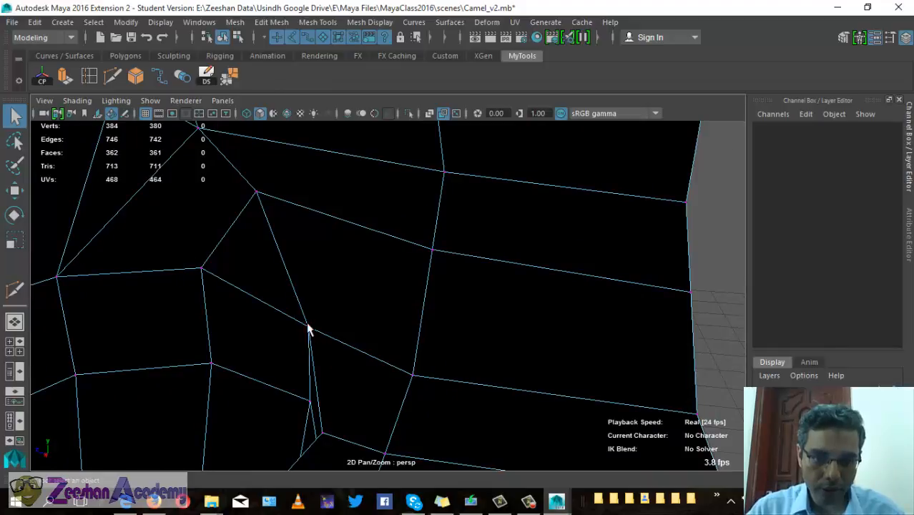
pyautogui.click(309, 330)
pyautogui.keyDown('alt'); pyautogui.moveTo(284, 354); pyautogui.dragTo(131, 269); pyautogui.keyUp('alt')
pyautogui.press('w')
pyautogui.keyDown('alt'); pyautogui.moveTo(266, 307); pyautogui.dragTo(122, 343); pyautogui.keyUp('alt')
pyautogui.keyDown('alt'); pyautogui.moveTo(311, 302); pyautogui.dragTo(421, 247); pyautogui.keyUp('alt')
pyautogui.press('q')
# Return the camel mesh to object mode and check the overall shape of the body and legs
pyautogui.moveTo(419, 147); pyautogui.dragTo(484, 109, button='right')
pyautogui.keyDown('alt'); pyautogui.moveTo(429, 215); pyautogui.dragTo(338, 320); pyautogui.keyUp('alt')
pyautogui.scroll(-6, 338, 320)
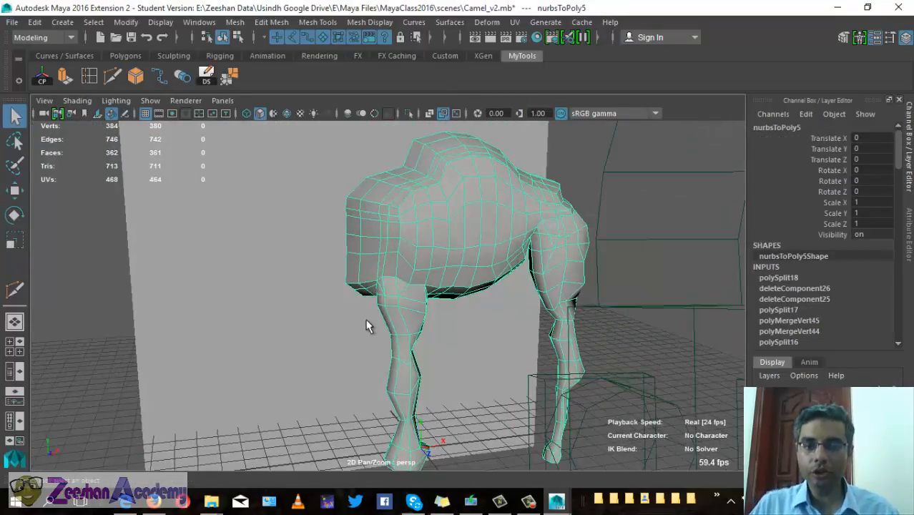
pyautogui.keyDown('alt'); pyautogui.moveTo(494, 244); pyautogui.dragTo(486, 296, button='middle'); pyautogui.keyUp('alt')
pyautogui.keyDown('alt'); pyautogui.moveTo(480, 299); pyautogui.dragTo(458, 304); pyautogui.keyUp('alt')
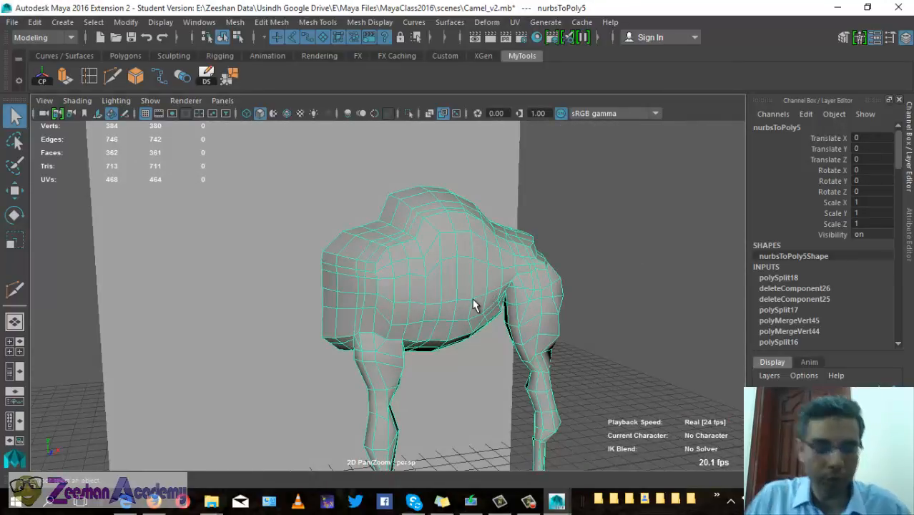
pyautogui.keyDown('alt'); pyautogui.moveTo(473, 305); pyautogui.dragTo(293, 239); pyautogui.keyUp('alt')
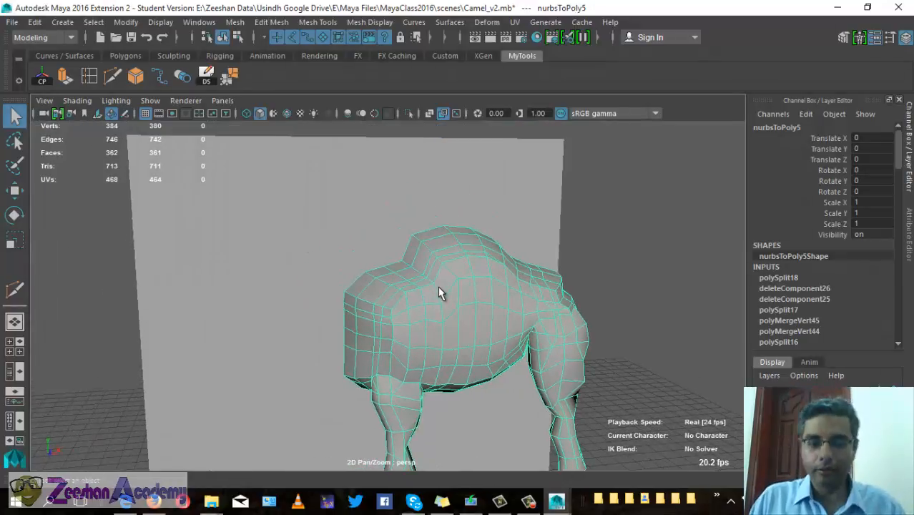
# Turn on textured display to show the camel reference image and save the scene
pyautogui.press('6')
pyautogui.keyDown('alt'); pyautogui.moveTo(390, 283); pyautogui.dragTo(308, 271); pyautogui.keyUp('alt')
pyautogui.hotkey('ctrl', 's')
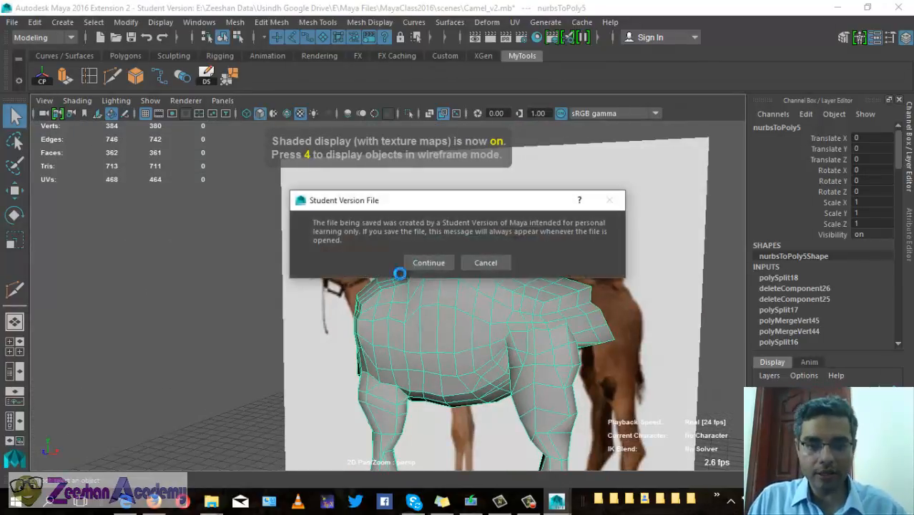
# Save the camel scene, accepting the student version notice
pyautogui.click(426, 263)
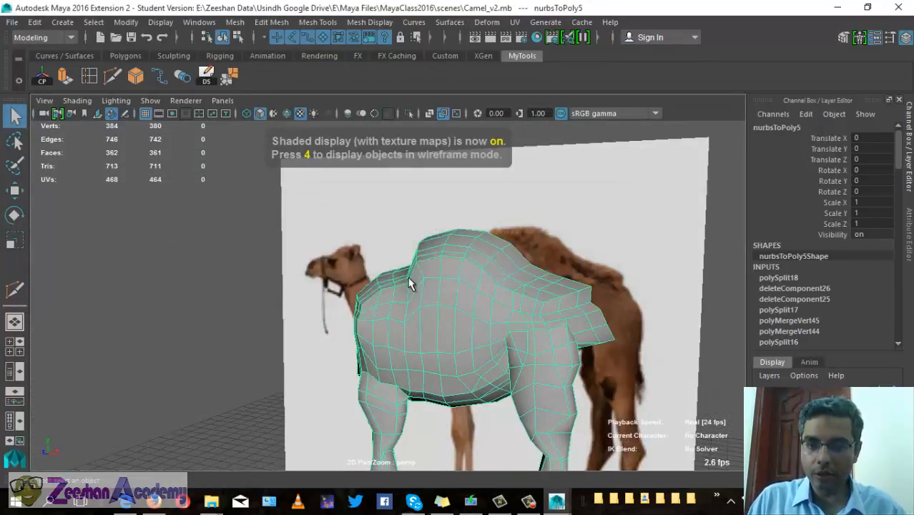
pyautogui.click(533, 505)
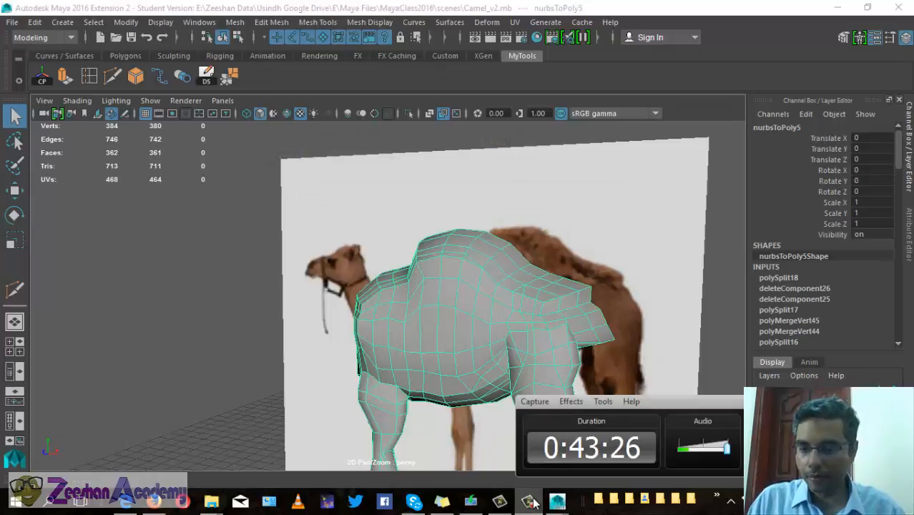
# Examine the half camel mesh against the reference image from several angles in the perspective view
pyautogui.keyDown('alt'); pyautogui.moveTo(372, 327); pyautogui.dragTo(458, 386); pyautogui.keyUp('alt')
pyautogui.keyDown('alt'); pyautogui.moveTo(458, 404); pyautogui.dragTo(460, 288, button='middle'); pyautogui.keyUp('alt')
pyautogui.scroll(-5, 459, 287)
pyautogui.keyDown('alt'); pyautogui.moveTo(443, 358); pyautogui.dragTo(504, 368); pyautogui.keyUp('alt')
pyautogui.scroll(4, 363, 292)
pyautogui.keyDown('alt'); pyautogui.moveTo(363, 292); pyautogui.dragTo(421, 351, button='middle'); pyautogui.keyUp('alt')
pyautogui.keyDown('alt'); pyautogui.moveTo(420, 351); pyautogui.dragTo(277, 250); pyautogui.keyUp('alt')
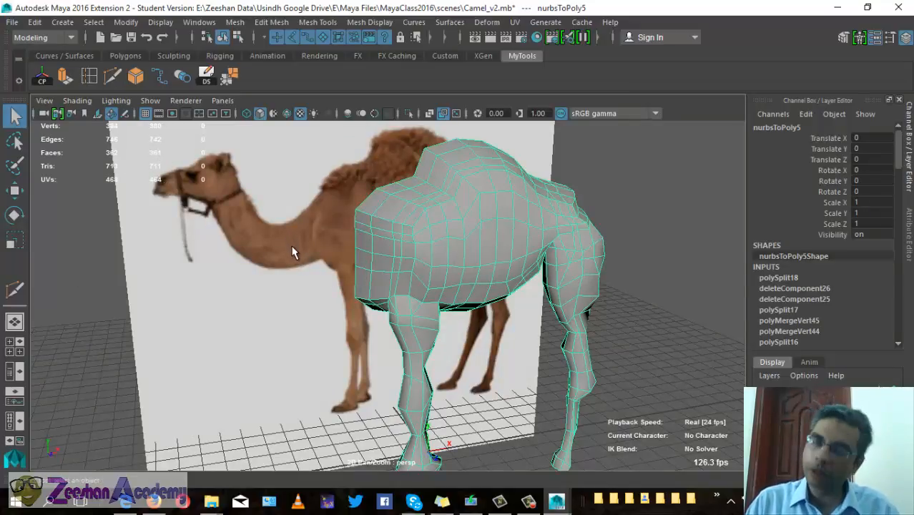
pyautogui.press('space')
pyautogui.moveTo(387, 240)
pyautogui.mouseDown()
pyautogui.moveTo(426, 238)
pyautogui.moveTo(390, 246)
pyautogui.mouseUp()
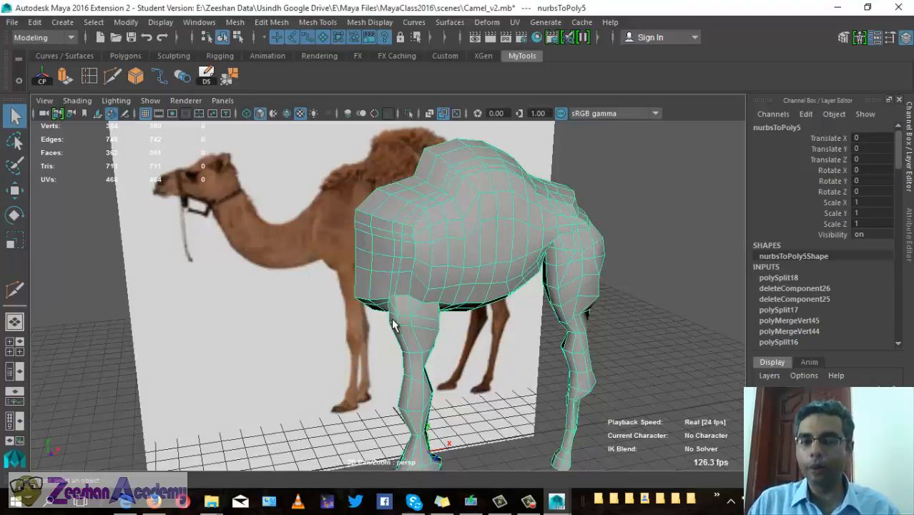
pyautogui.keyDown('alt'); pyautogui.moveTo(392, 326); pyautogui.dragTo(445, 316); pyautogui.keyUp('alt')
# Inspect the half camel's outline and open centre edge in the front and side views, including in wireframe
pyautogui.press('space')
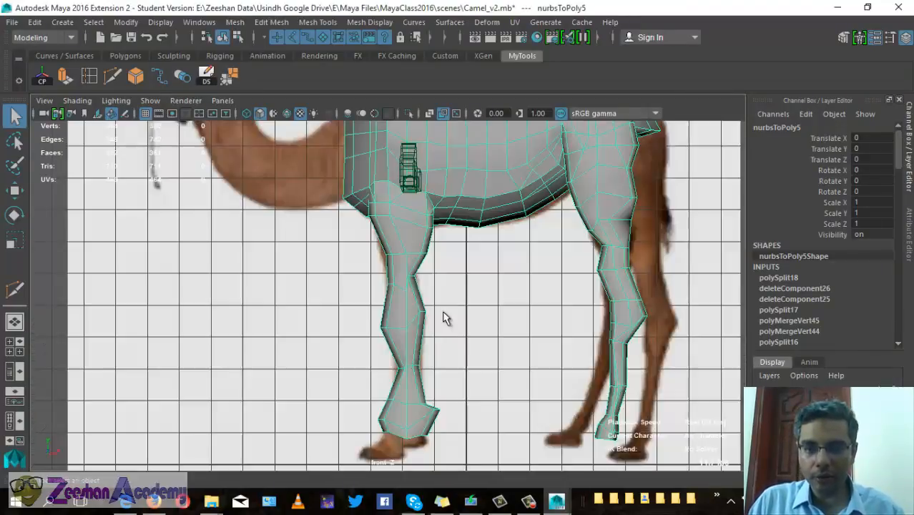
pyautogui.keyDown('alt'); pyautogui.moveTo(444, 316); pyautogui.dragTo(286, 302, button='right'); pyautogui.keyUp('alt')
pyautogui.keyDown('alt'); pyautogui.moveTo(460, 266); pyautogui.dragTo(440, 308, button='middle'); pyautogui.keyUp('alt')
pyautogui.press('space')
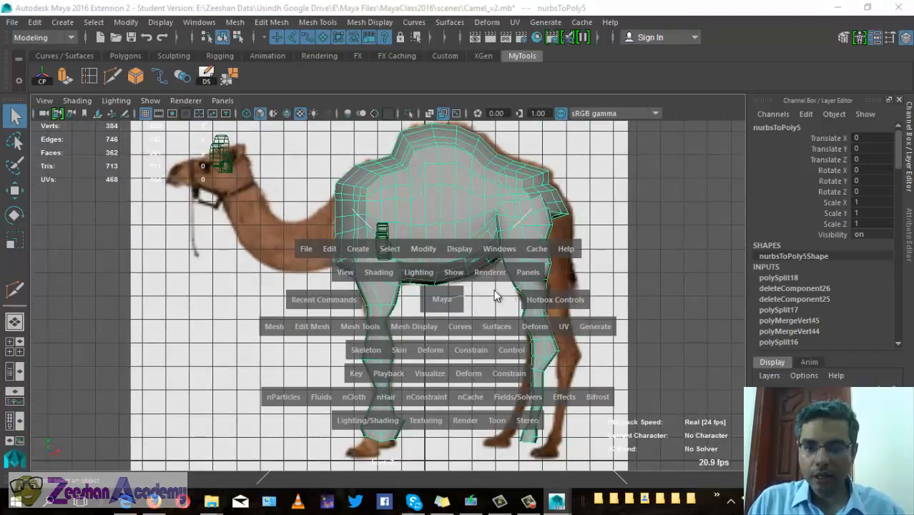
pyautogui.moveTo(442, 304); pyautogui.dragTo(517, 299)
pyautogui.keyDown('alt'); pyautogui.moveTo(473, 289); pyautogui.dragTo(461, 372, button='middle'); pyautogui.keyUp('alt')
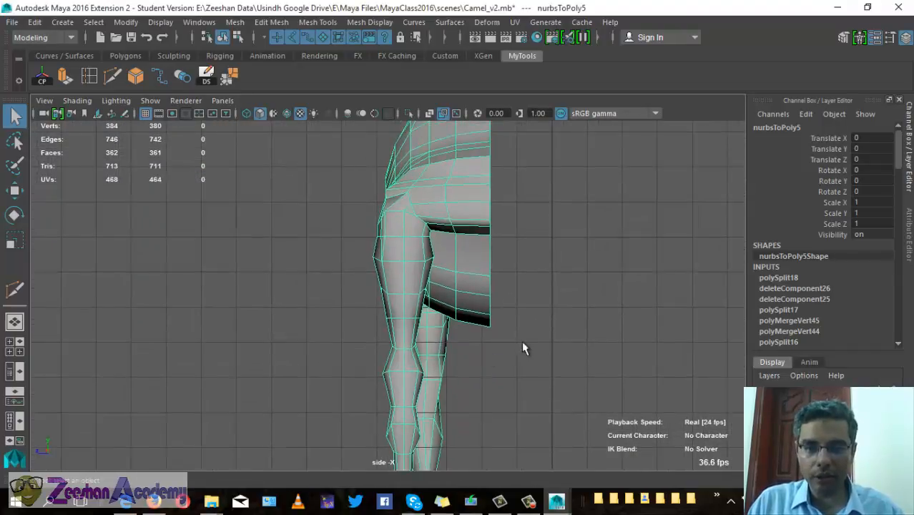
pyautogui.keyDown('alt'); pyautogui.moveTo(522, 341); pyautogui.dragTo(487, 304, button='right'); pyautogui.keyUp('alt')
pyautogui.keyDown('alt'); pyautogui.moveTo(493, 168); pyautogui.dragTo(461, 265, button='middle'); pyautogui.keyUp('alt')
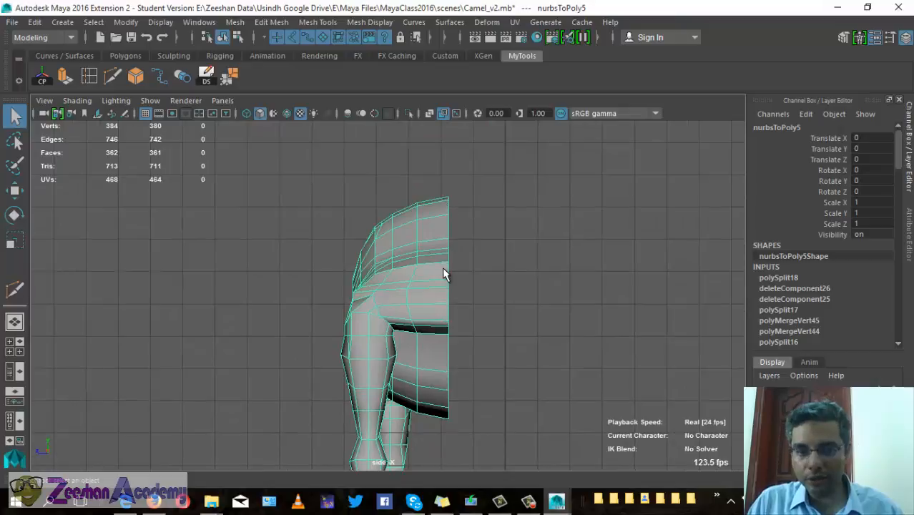
pyautogui.scroll(2, 442, 271)
pyautogui.press('4')
pyautogui.keyDown('alt'); pyautogui.moveTo(442, 279); pyautogui.dragTo(560, 369, button='right'); pyautogui.keyUp('alt')
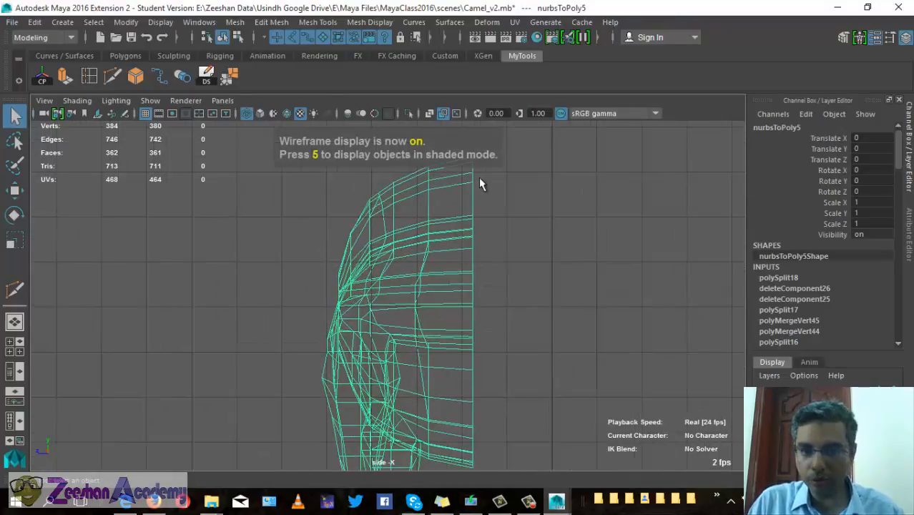
pyautogui.keyDown('alt'); pyautogui.moveTo(451, 408); pyautogui.dragTo(417, 364, button='right'); pyautogui.keyUp('alt')
pyautogui.keyDown('alt'); pyautogui.click(472, 344); pyautogui.keyUp('alt')
# Return to the perspective view and show the half camel mesh in shaded display with texture maps
pyautogui.press('space')
pyautogui.moveTo(477, 323); pyautogui.dragTo(480, 292)
pyautogui.moveTo(350, 350)
pyautogui.keyDown('alt'); pyautogui.mouseDown()
pyautogui.moveTo(368, 360)
pyautogui.moveTo(361, 353)
pyautogui.mouseUp(); pyautogui.keyUp('alt')
pyautogui.rightClick(468, 245)
pyautogui.click(526, 110)
pyautogui.press('5')
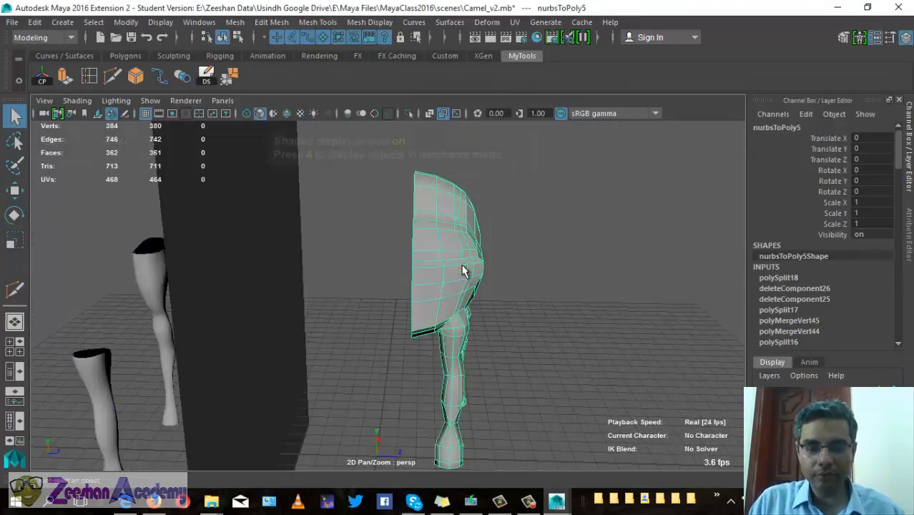
pyautogui.keyDown('alt'); pyautogui.moveTo(432, 272); pyautogui.dragTo(427, 272); pyautogui.keyUp('alt')
pyautogui.press('6')
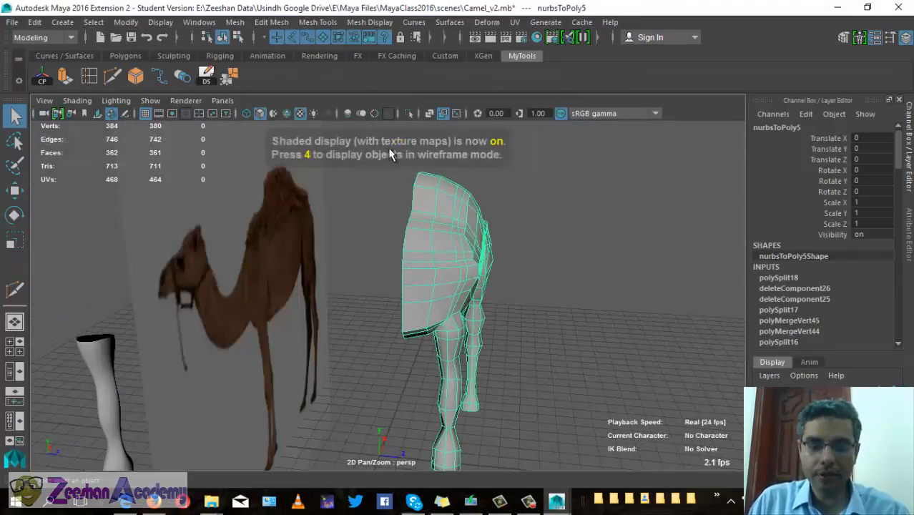
# Find the Smooth Proxy commands among the mesh operations and detach them as a floating window
pyautogui.click(449, 22)
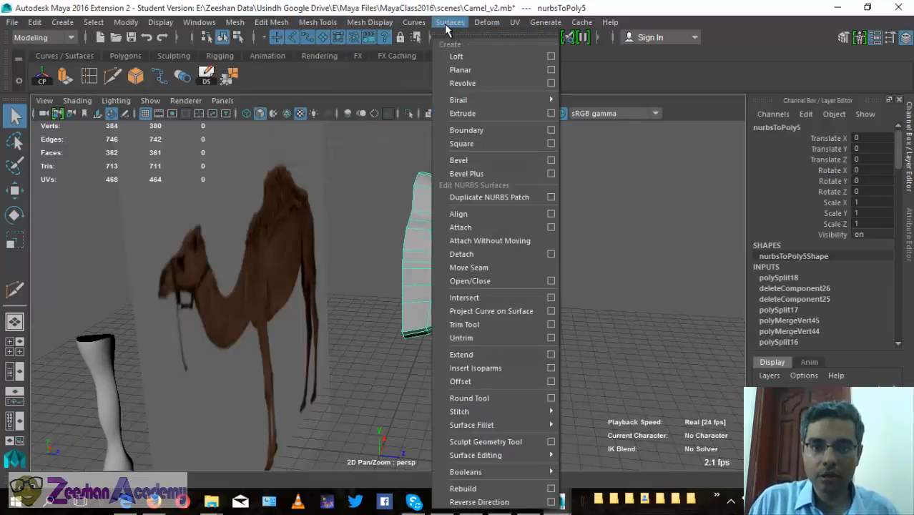
pyautogui.click(447, 22)
pyautogui.click(386, 23)
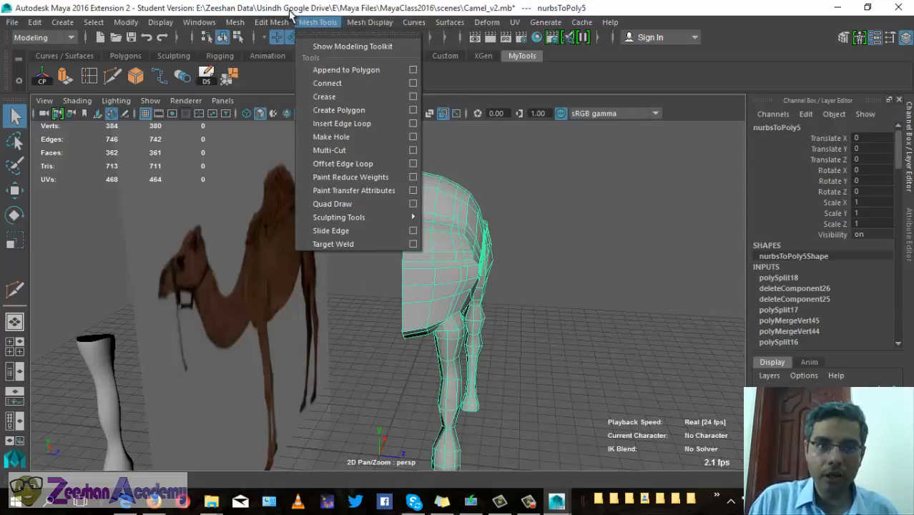
pyautogui.moveTo(276, 22)
pyautogui.moveTo(214, 26)
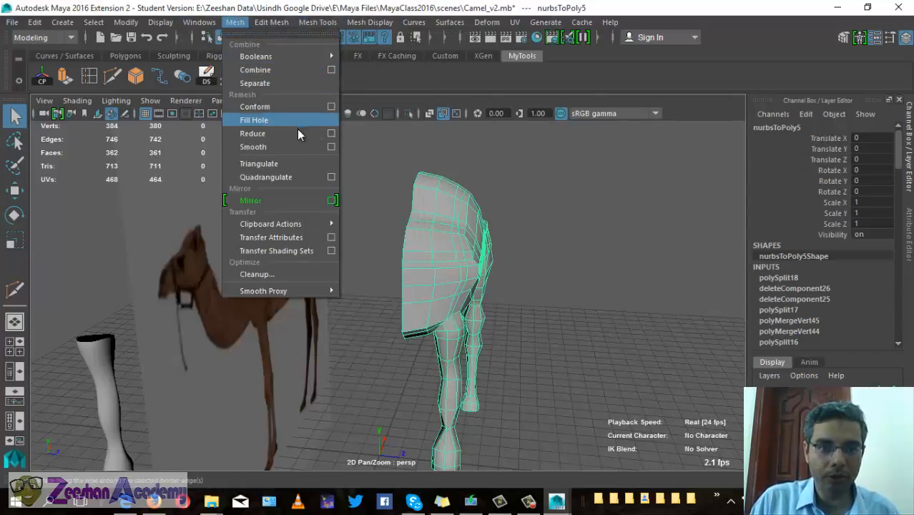
pyautogui.moveTo(329, 294)
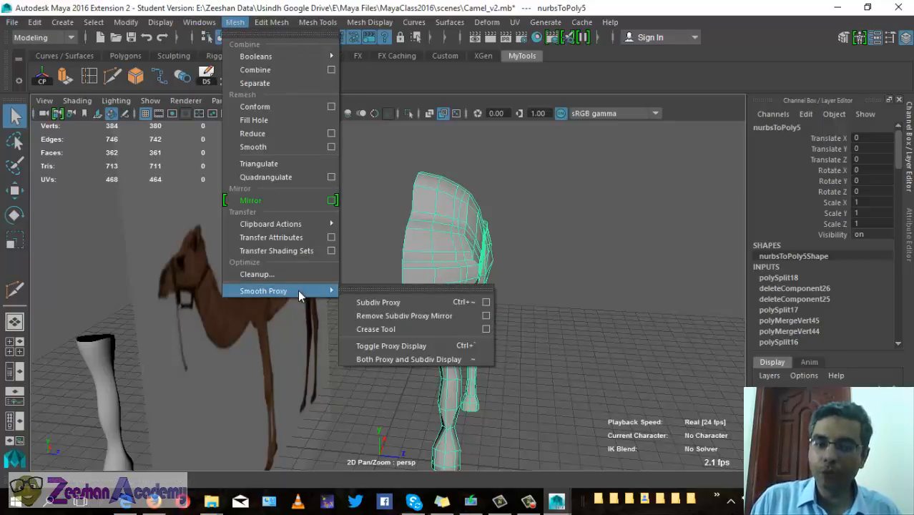
pyautogui.click(434, 294)
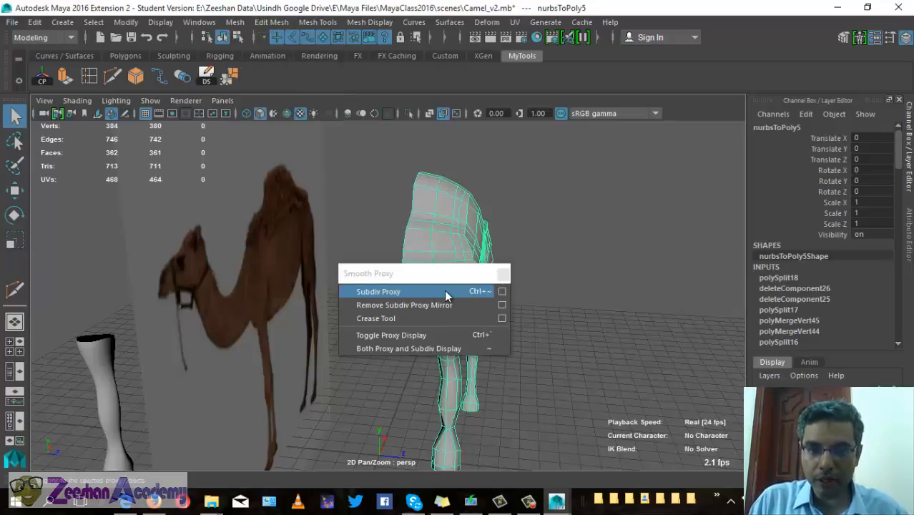
pyautogui.keyDown('alt'); pyautogui.moveTo(411, 252); pyautogui.dragTo(384, 273); pyautogui.keyUp('alt')
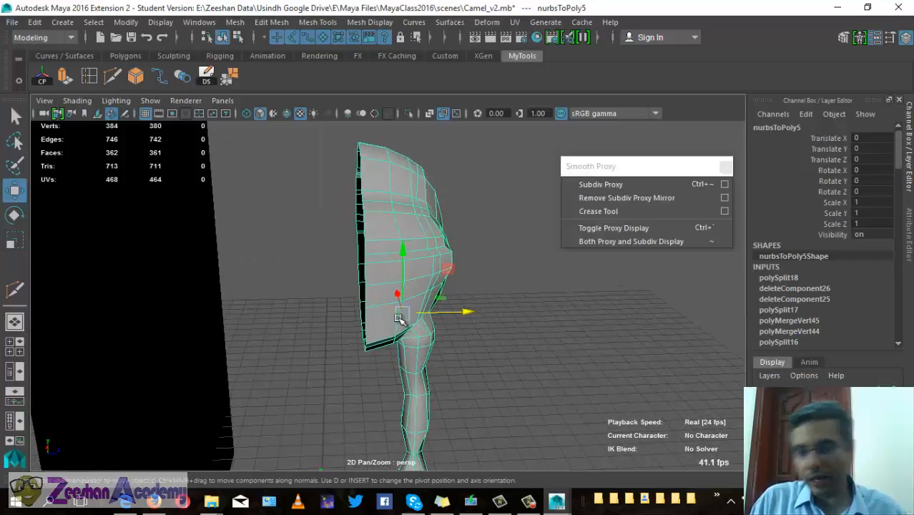
pyautogui.keyDown('alt'); pyautogui.moveTo(390, 320); pyautogui.dragTo(384, 333); pyautogui.keyUp('alt')
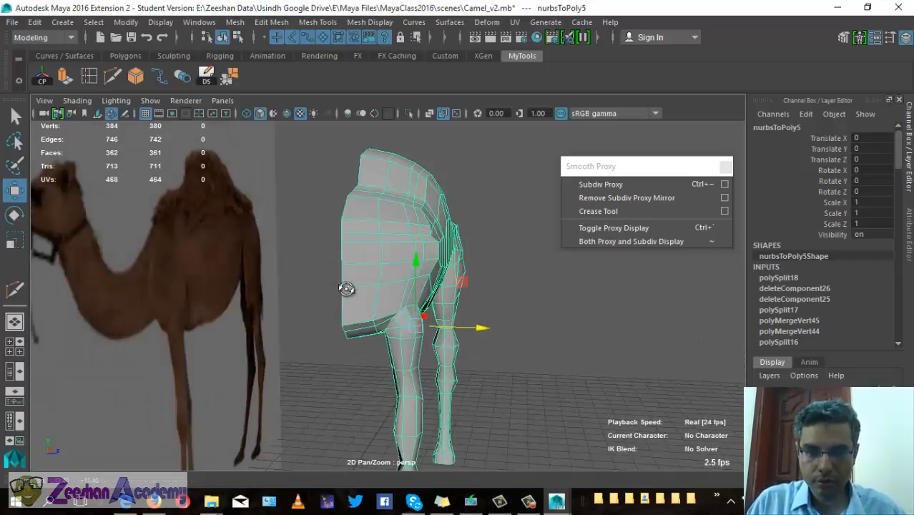
pyautogui.moveTo(465, 317); pyautogui.dragTo(452, 321)
pyautogui.hotkey('ctrl', 'z')
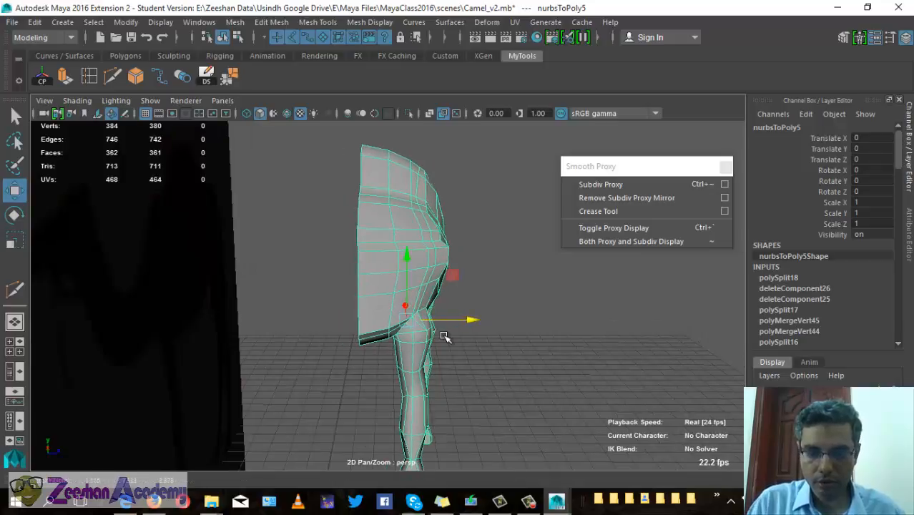
# Move the half camel mesh's pivot sideways to its open centre edge
pyautogui.press('d')
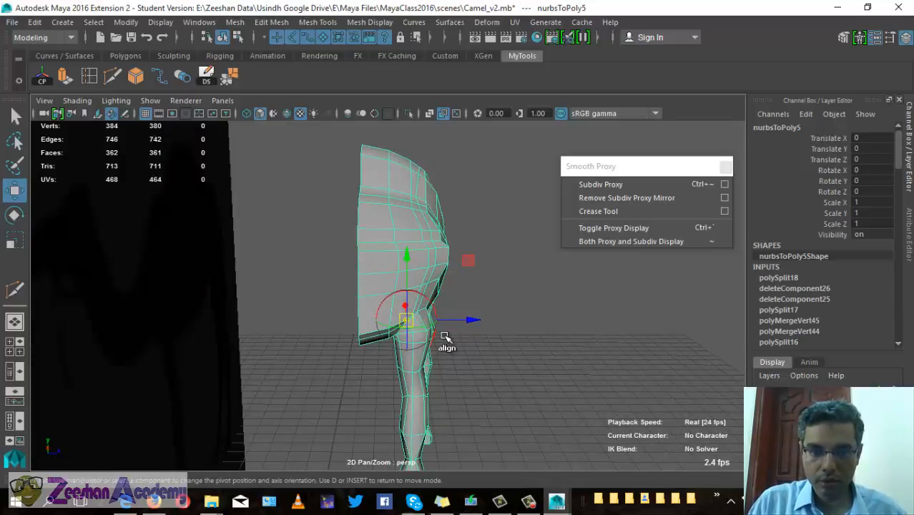
pyautogui.moveTo(470, 322); pyautogui.dragTo(423, 376)
pyautogui.scroll(3, 363, 339)
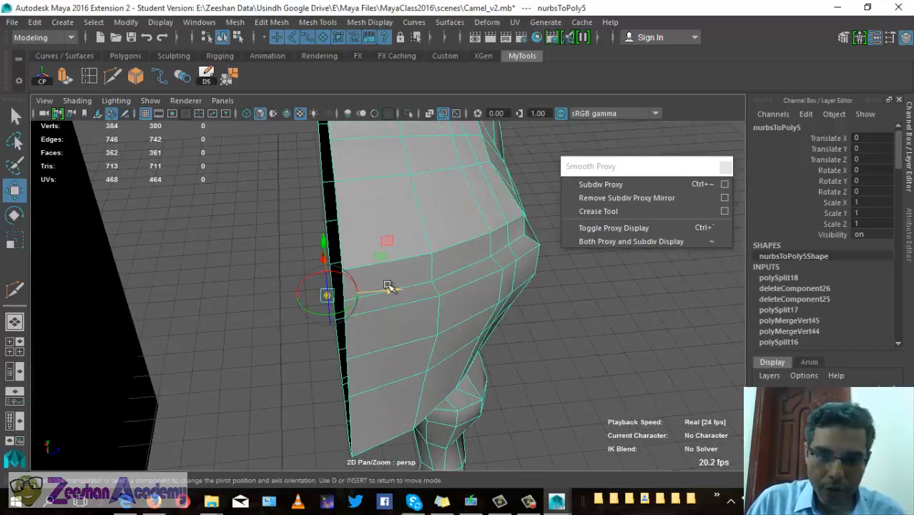
pyautogui.moveTo(389, 289); pyautogui.dragTo(397, 289)
pyautogui.keyDown('alt'); pyautogui.moveTo(379, 320); pyautogui.dragTo(369, 313); pyautogui.keyUp('alt')
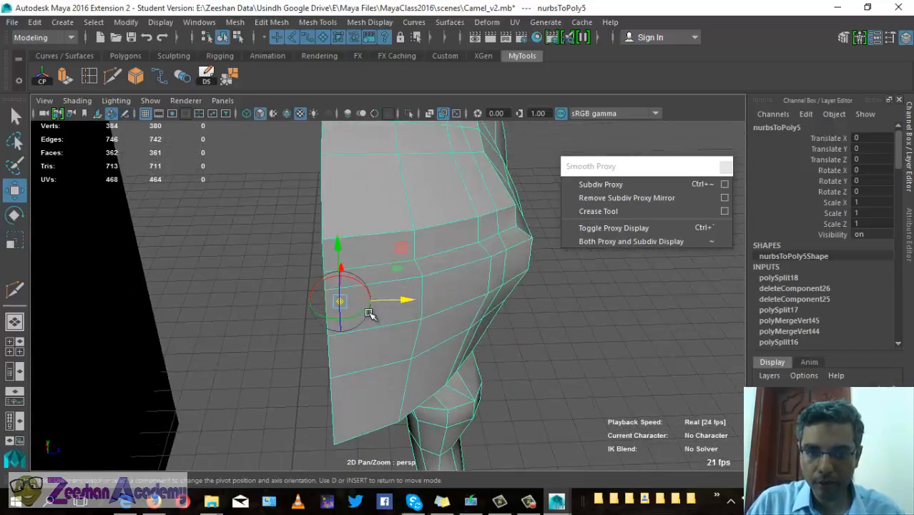
pyautogui.press('q')
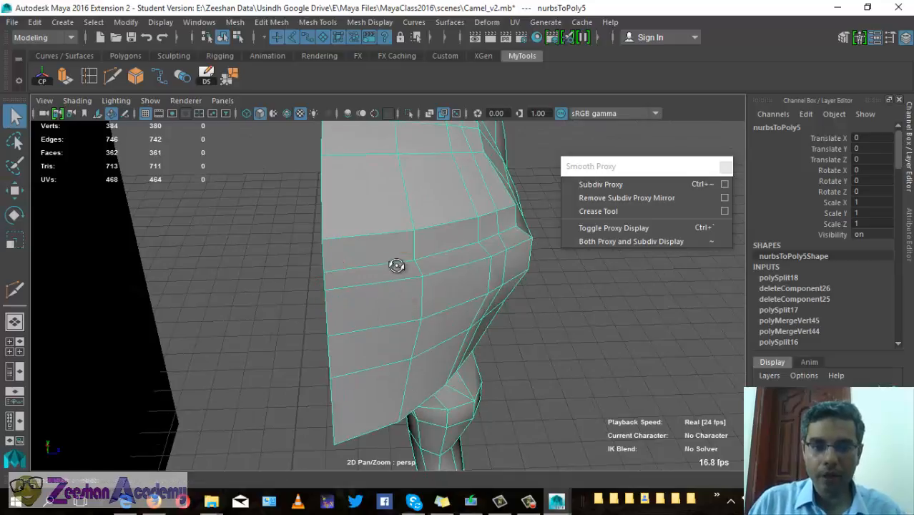
# Open the Subdiv Proxy options, reset them to their defaults and shift the dialog clear of the mesh
pyautogui.keyDown('alt'); pyautogui.moveTo(398, 266); pyautogui.dragTo(403, 249); pyautogui.keyUp('alt')
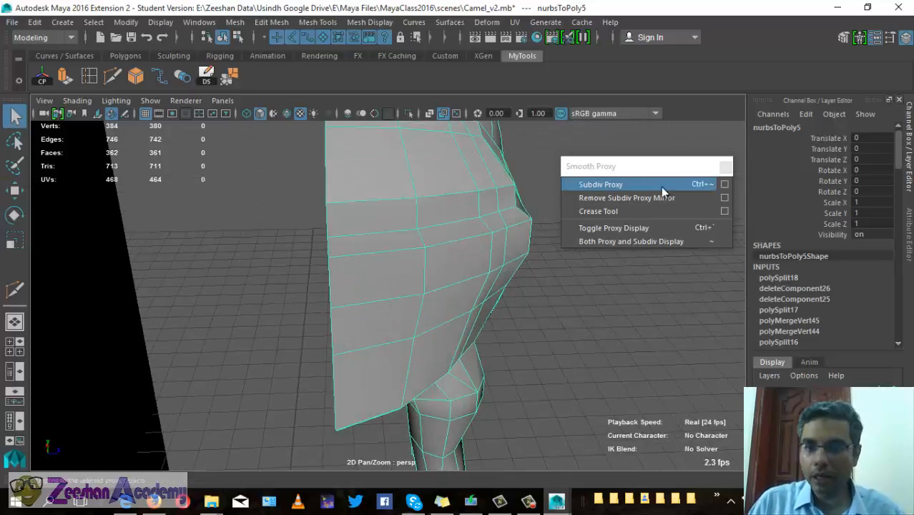
pyautogui.click(725, 186)
pyautogui.click(531, 80)
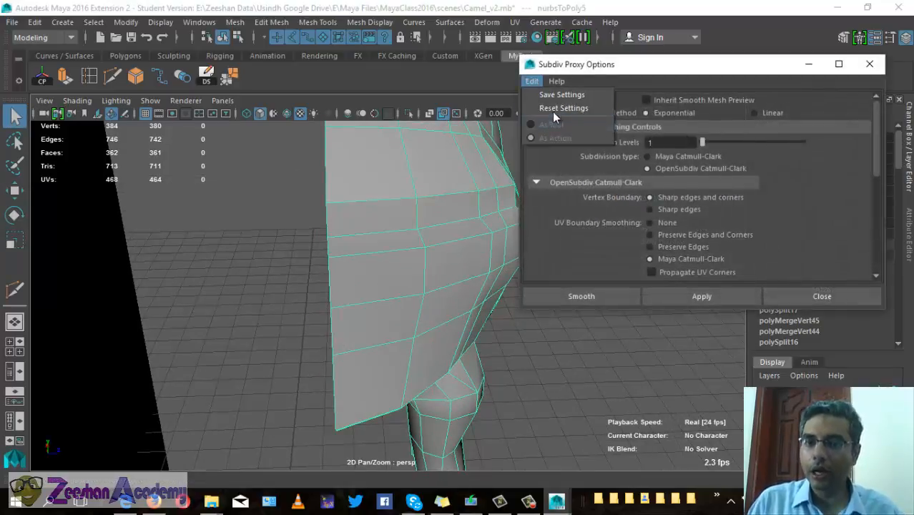
pyautogui.click(553, 108)
pyautogui.click(532, 81)
pyautogui.click(553, 107)
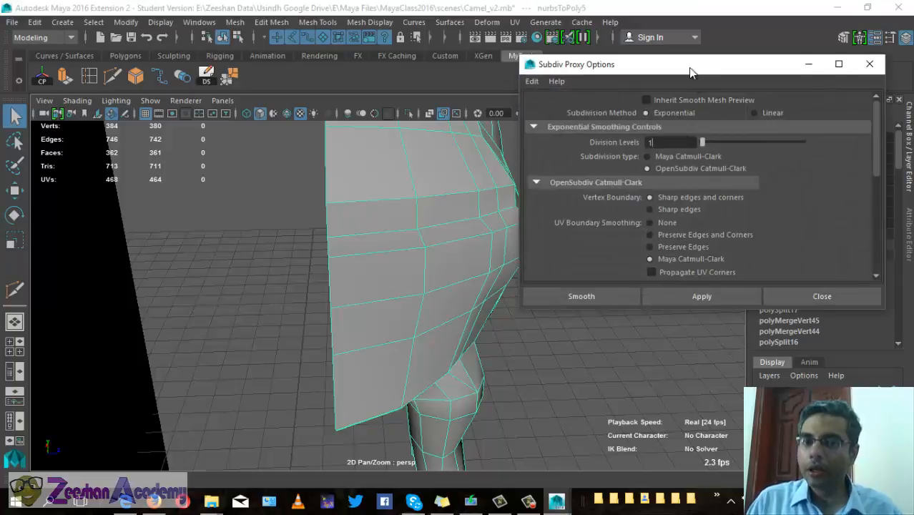
pyautogui.moveTo(690, 70); pyautogui.dragTo(702, 100)
# Review the Subdiv Proxy options and apply them to the half camel mesh with Mirror Behavior left at None
pyautogui.keyDown('alt'); pyautogui.moveTo(269, 290); pyautogui.dragTo(293, 256); pyautogui.keyUp('alt')
pyautogui.press('w')
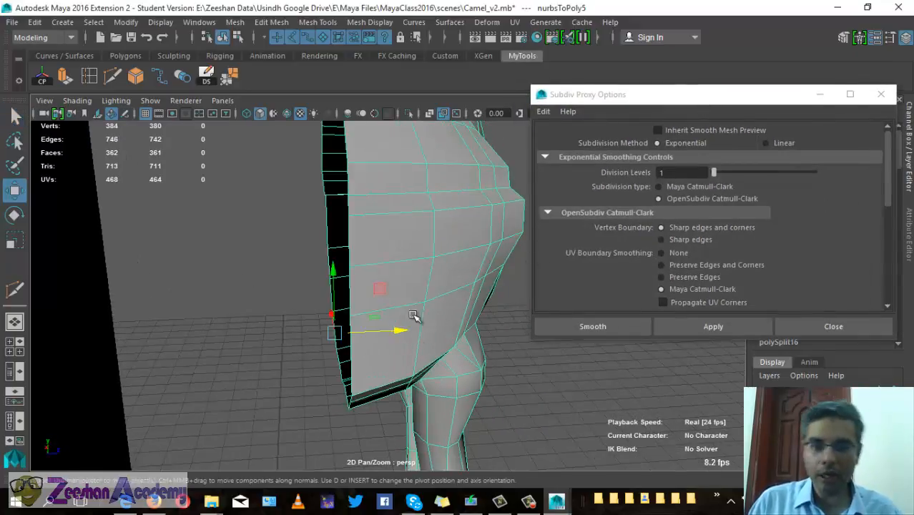
pyautogui.keyDown('alt'); pyautogui.moveTo(414, 316); pyautogui.dragTo(373, 360); pyautogui.keyUp('alt')
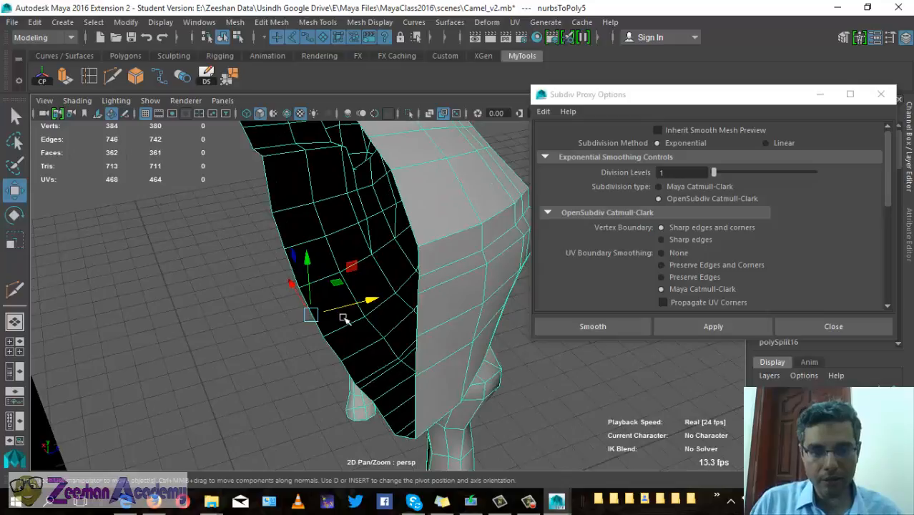
pyautogui.scroll(-5, 818, 299)
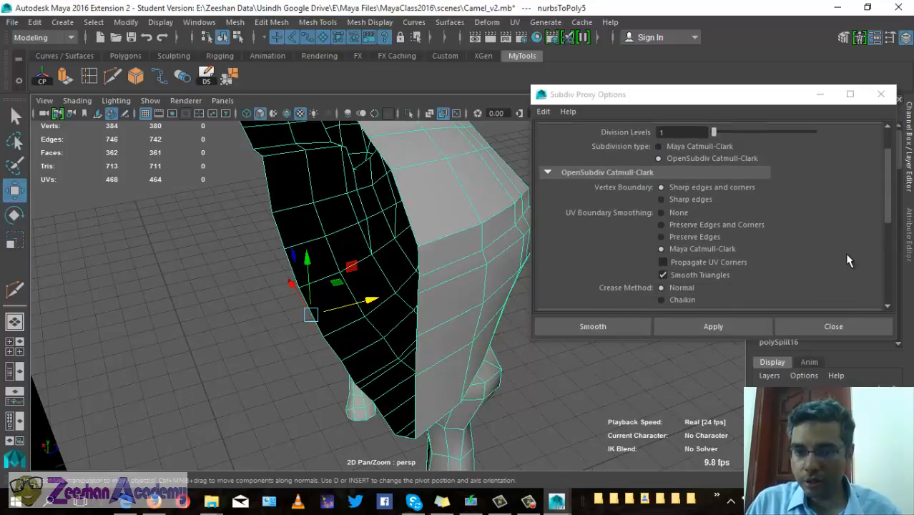
pyautogui.scroll(1, 722, 179)
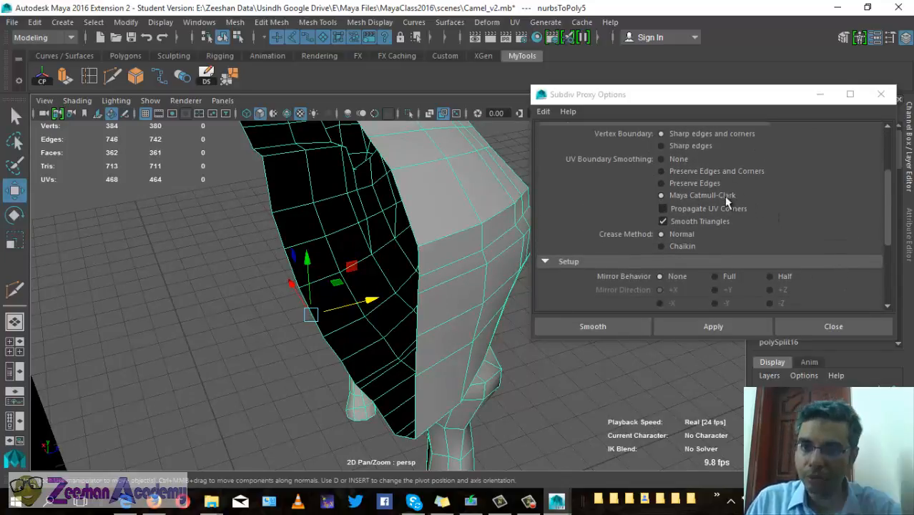
pyautogui.scroll(-4, 709, 175)
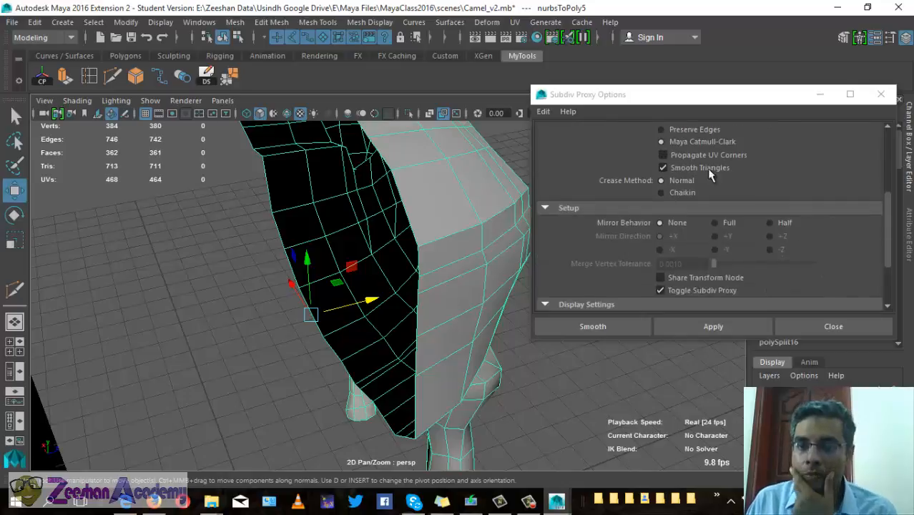
pyautogui.scroll(-2, 706, 220)
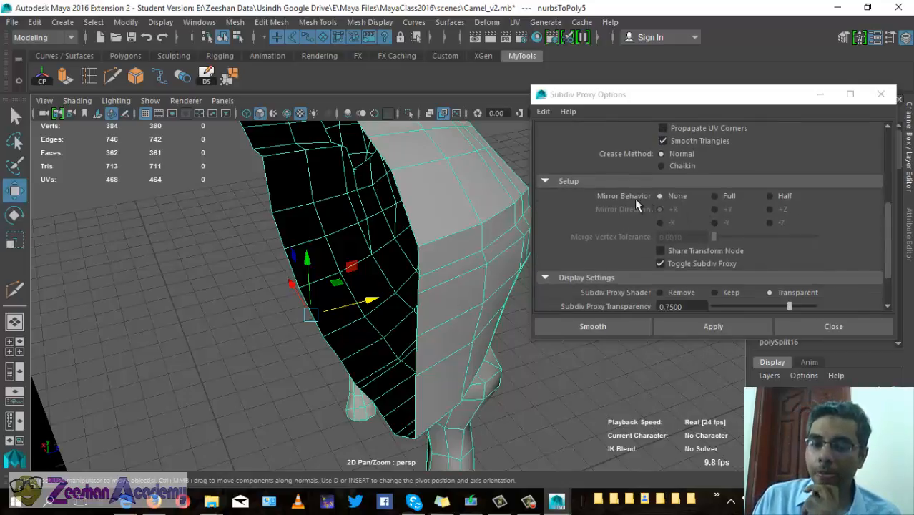
pyautogui.keyDown('alt'); pyautogui.moveTo(352, 230); pyautogui.dragTo(340, 247); pyautogui.keyUp('alt')
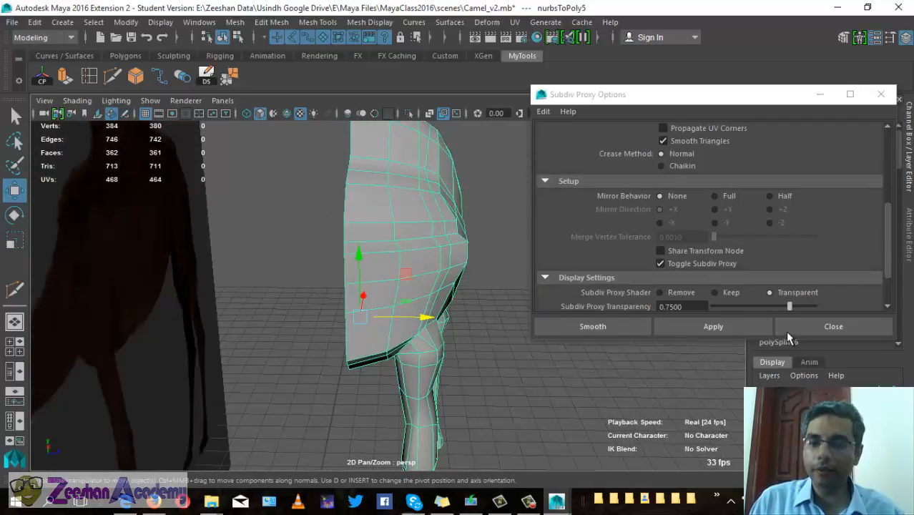
pyautogui.click(743, 331)
# Move the transparent low-poly proxy cage sideways so it stands beside the smoothed camel half
pyautogui.keyDown('alt'); pyautogui.moveTo(498, 364); pyautogui.dragTo(401, 336); pyautogui.keyUp('alt')
pyautogui.press('w')
pyautogui.moveTo(362, 283); pyautogui.dragTo(372, 264)
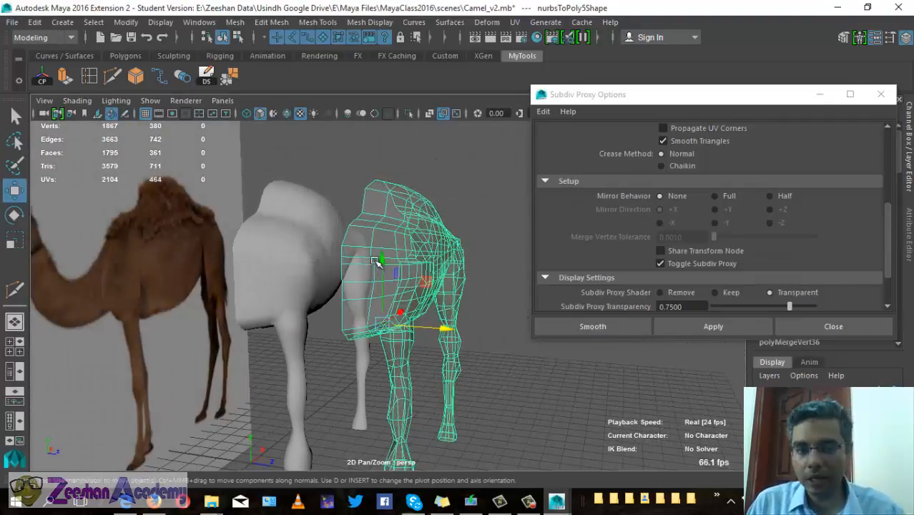
# Switch the proxy cage to vertex editing and raise a group of vertices near the front of the hump
pyautogui.click(296, 282)
pyautogui.keyDown('alt'); pyautogui.moveTo(429, 342); pyautogui.dragTo(419, 281); pyautogui.keyUp('alt')
pyautogui.moveTo(414, 128); pyautogui.dragTo(329, 126, button='right')
pyautogui.click(393, 200)
pyautogui.moveTo(397, 202); pyautogui.dragTo(405, 151)
pyautogui.keyDown('alt'); pyautogui.moveTo(364, 311); pyautogui.dragTo(317, 260); pyautogui.keyUp('alt')
pyautogui.scroll(5, 316, 260)
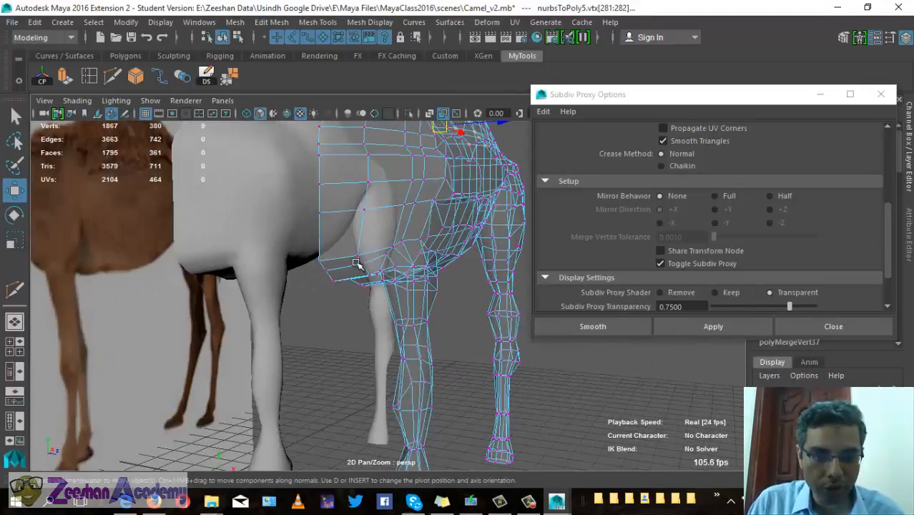
# Return the proxy cage to object mode and undo the unmirrored subdiv proxy, leaving only the low-poly half camel selected
pyautogui.scroll(4, 356, 265)
pyautogui.keyDown('alt'); pyautogui.moveTo(384, 257); pyautogui.dragTo(398, 270); pyautogui.keyUp('alt')
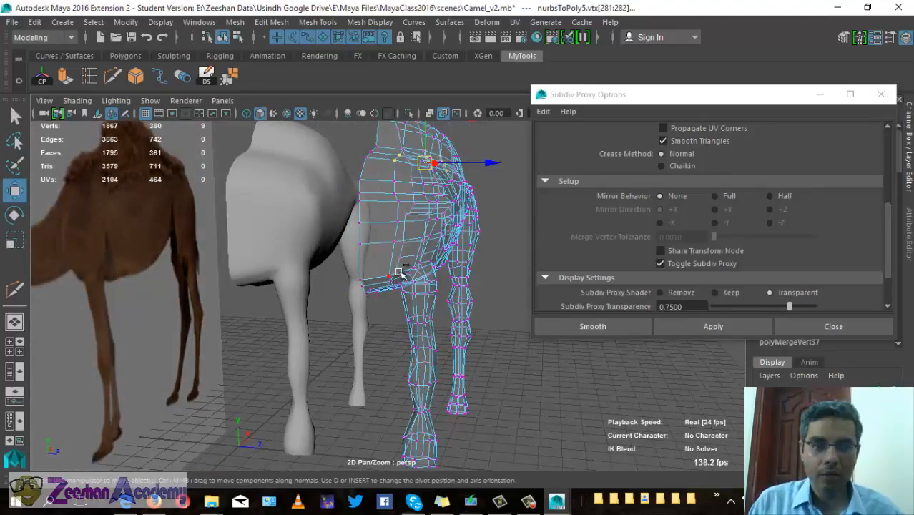
pyautogui.click(415, 215)
pyautogui.moveTo(447, 193); pyautogui.dragTo(542, 103, button='right')
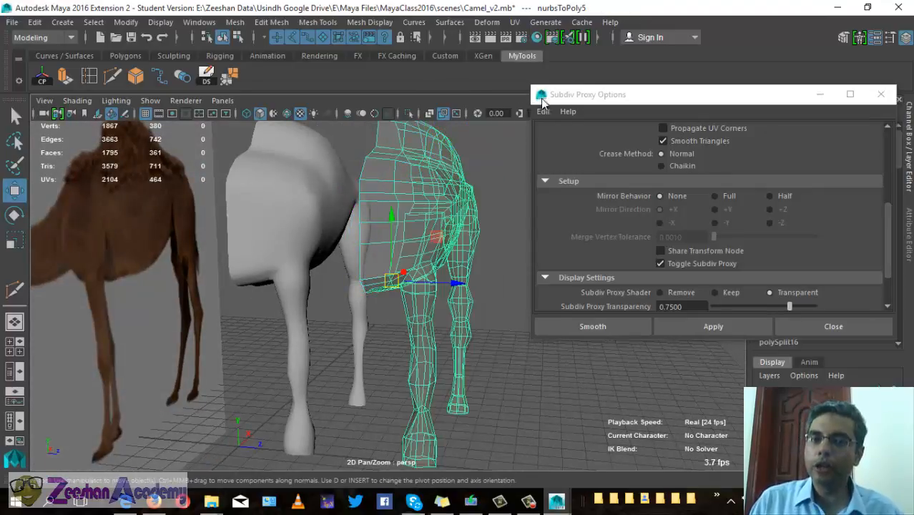
pyautogui.click(470, 172)
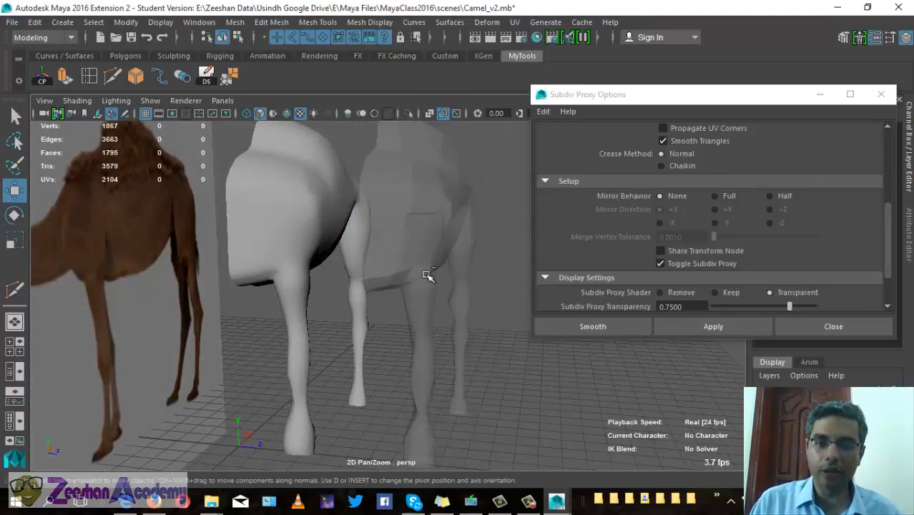
pyautogui.click(376, 321)
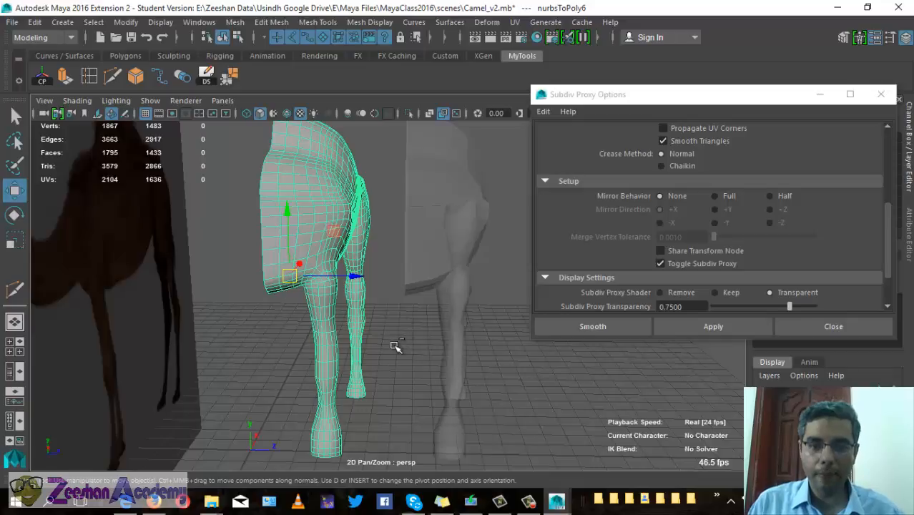
pyautogui.hotkey('ctrl', 'z')
pyautogui.moveTo(351, 331)
pyautogui.keyDown('alt'); pyautogui.mouseDown()
pyautogui.moveTo(435, 330)
pyautogui.moveTo(352, 327)
pyautogui.mouseUp(); pyautogui.keyUp('alt')
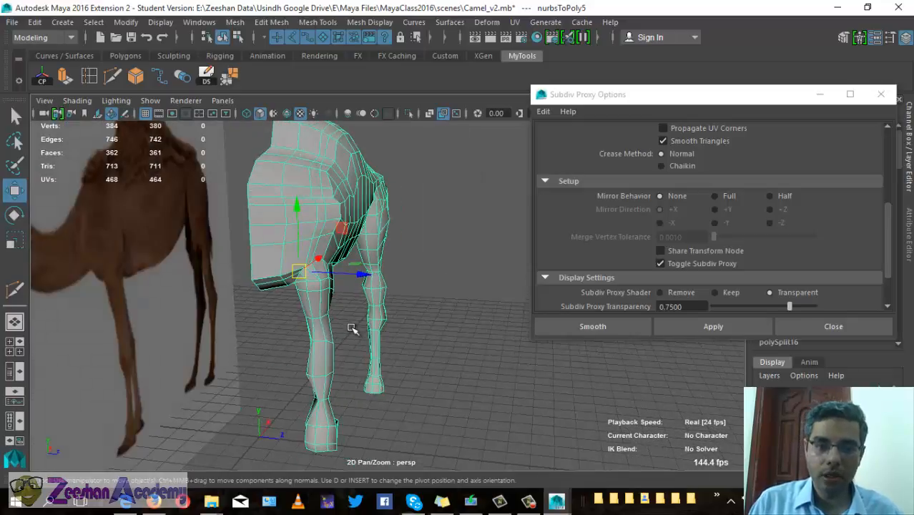
pyautogui.keyDown('alt'); pyautogui.moveTo(294, 318); pyautogui.dragTo(382, 326); pyautogui.keyUp('alt')
# In the Subdiv Proxy options, set Mirror Behavior to Half and Mirror Direction to -Z
pyautogui.scroll(-3, 698, 240)
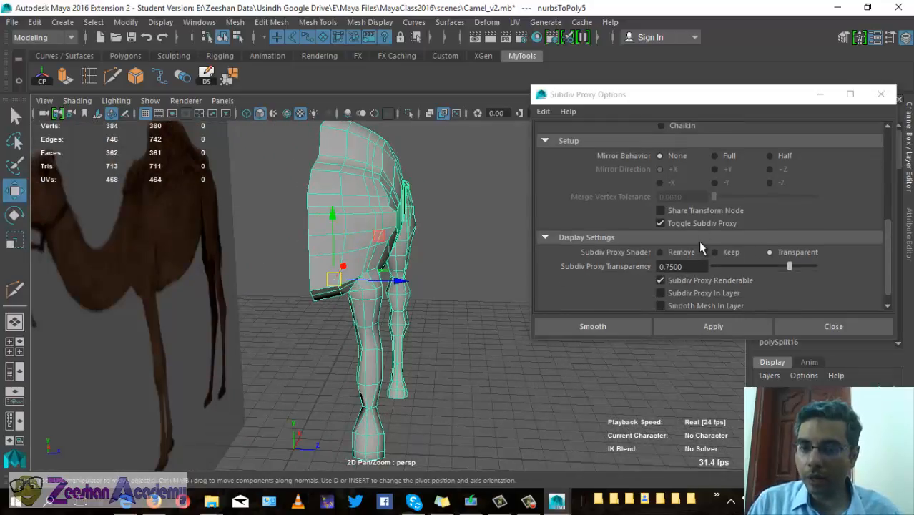
pyautogui.scroll(2, 744, 181)
pyautogui.click(785, 185)
pyautogui.keyDown('alt'); pyautogui.moveTo(392, 236); pyautogui.dragTo(411, 234); pyautogui.keyUp('alt')
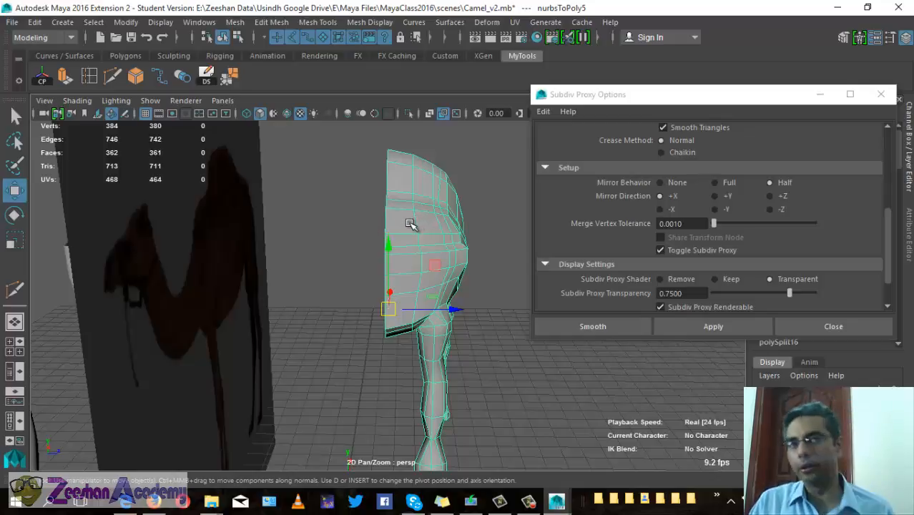
pyautogui.click(783, 210)
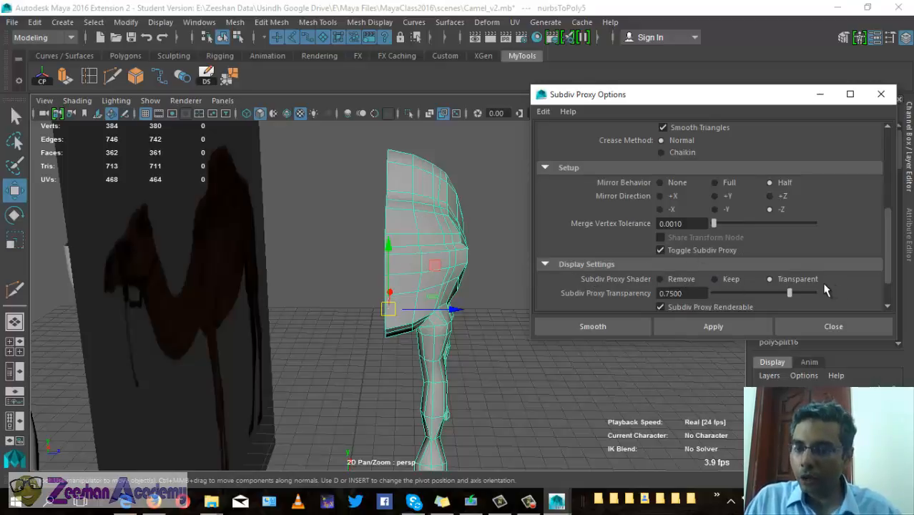
# Apply the half-mirrored subdiv proxy with the transparent shader, inspect it from the front, and undo it
pyautogui.click(739, 326)
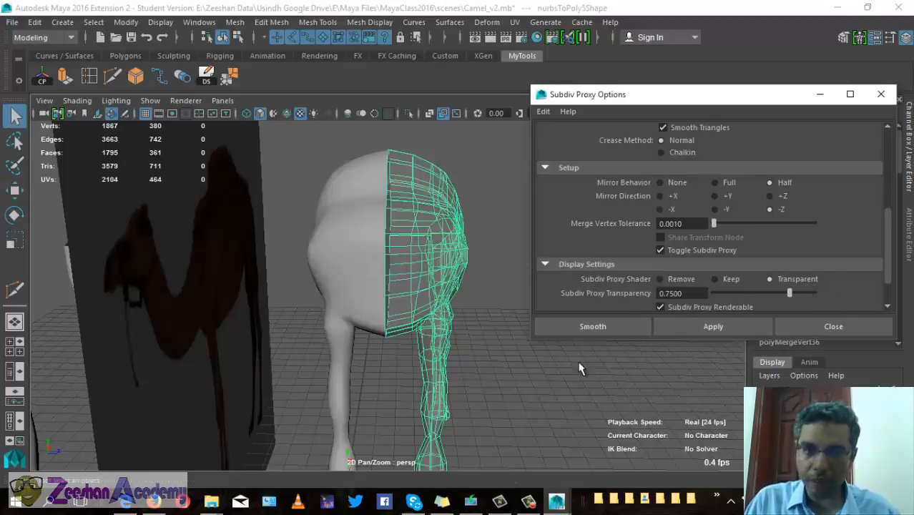
pyautogui.moveTo(434, 292)
pyautogui.keyDown('alt'); pyautogui.mouseDown()
pyautogui.moveTo(407, 305)
pyautogui.moveTo(419, 322)
pyautogui.moveTo(451, 300)
pyautogui.mouseUp(); pyautogui.keyUp('alt')
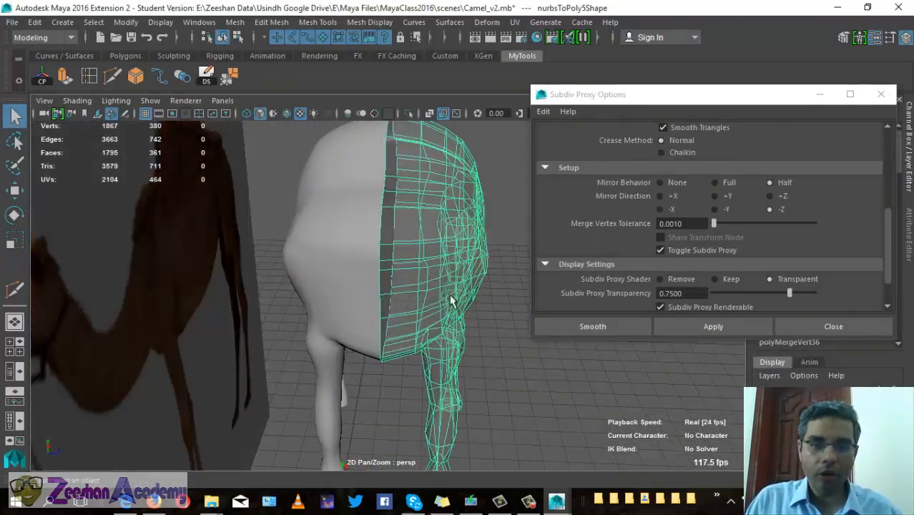
pyautogui.keyDown('alt'); pyautogui.moveTo(422, 329); pyautogui.dragTo(360, 341); pyautogui.keyUp('alt')
pyautogui.hotkey('ctrl', 'z')
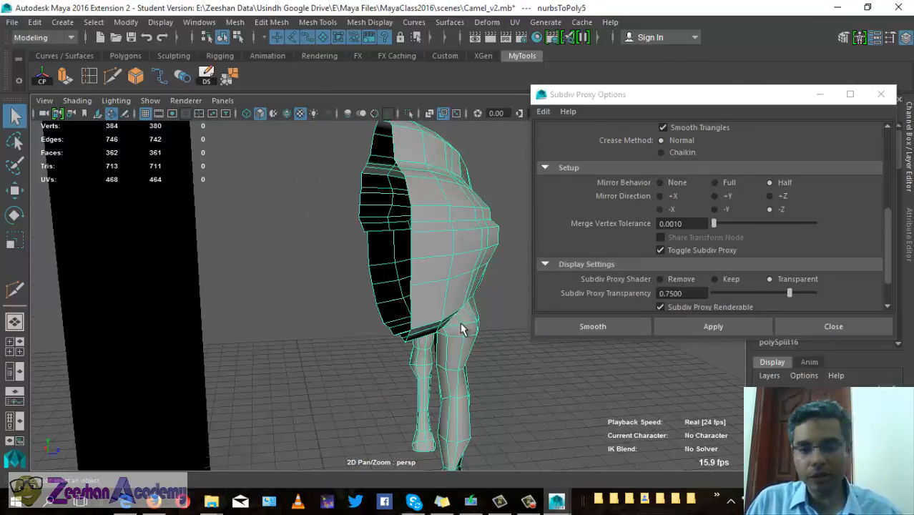
# Set the Subdiv Proxy Shader to Keep, apply the proxy to the half camel and inspect the mirrored smooth side
pyautogui.keyDown('alt'); pyautogui.moveTo(461, 322); pyautogui.dragTo(437, 306); pyautogui.keyUp('alt')
pyautogui.click(728, 280)
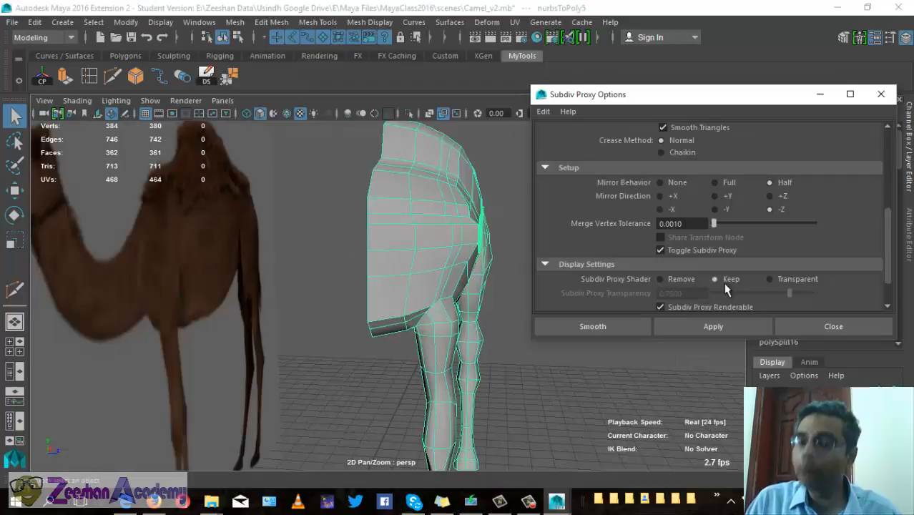
pyautogui.click(735, 326)
pyautogui.keyDown('alt'); pyautogui.moveTo(448, 289); pyautogui.dragTo(437, 227); pyautogui.keyUp('alt')
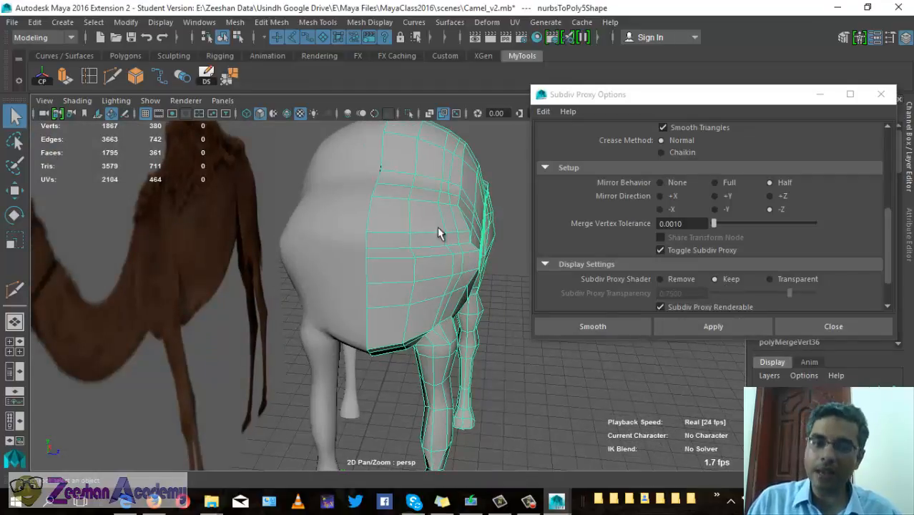
pyautogui.keyDown('alt'); pyautogui.moveTo(419, 272); pyautogui.dragTo(381, 254); pyautogui.keyUp('alt')
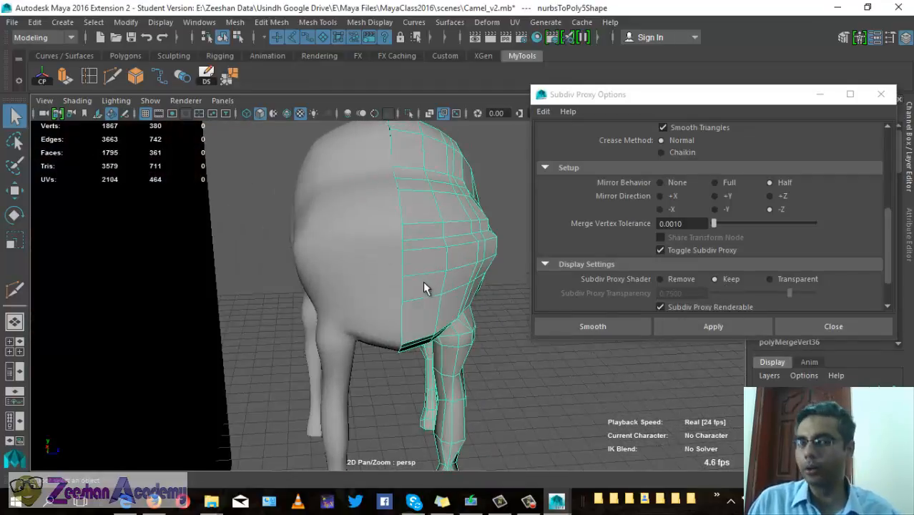
pyautogui.keyDown('alt'); pyautogui.moveTo(424, 288); pyautogui.dragTo(300, 308); pyautogui.keyUp('alt')
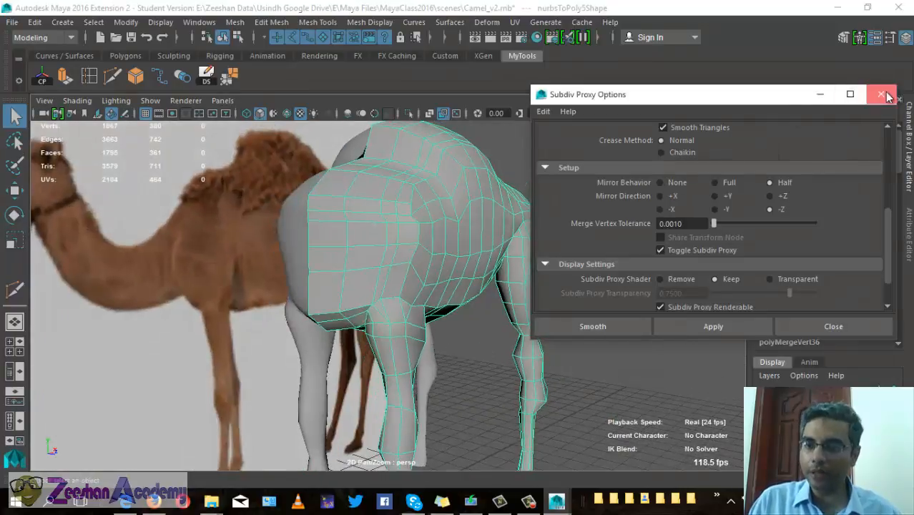
# Close the Subdiv Proxy options and switch the low-poly camel half to vertex editing
pyautogui.click(887, 97)
pyautogui.keyDown('alt'); pyautogui.moveTo(476, 293); pyautogui.dragTo(511, 295); pyautogui.keyUp('alt')
pyautogui.click(728, 168)
pyautogui.keyDown('alt'); pyautogui.moveTo(472, 236); pyautogui.dragTo(333, 261); pyautogui.keyUp('alt')
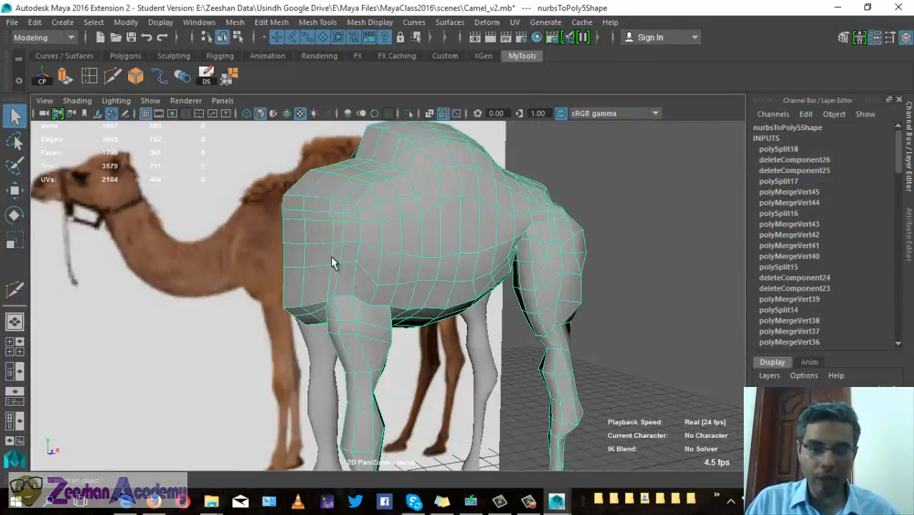
pyautogui.keyDown('alt'); pyautogui.moveTo(332, 261); pyautogui.dragTo(498, 282, button='middle'); pyautogui.keyUp('alt')
pyautogui.click(532, 341)
pyautogui.keyDown('alt'); pyautogui.moveTo(531, 341); pyautogui.dragTo(539, 249); pyautogui.keyUp('alt')
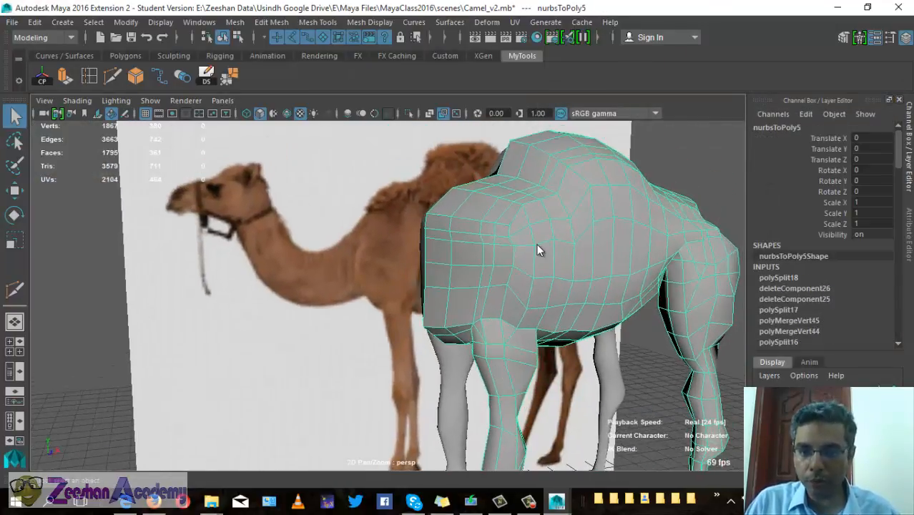
pyautogui.moveTo(535, 132); pyautogui.dragTo(483, 147, button='right')
# Nudge one vertex on the front of the low-poly chest along the X axis and check the mirrored surface
pyautogui.click(466, 301)
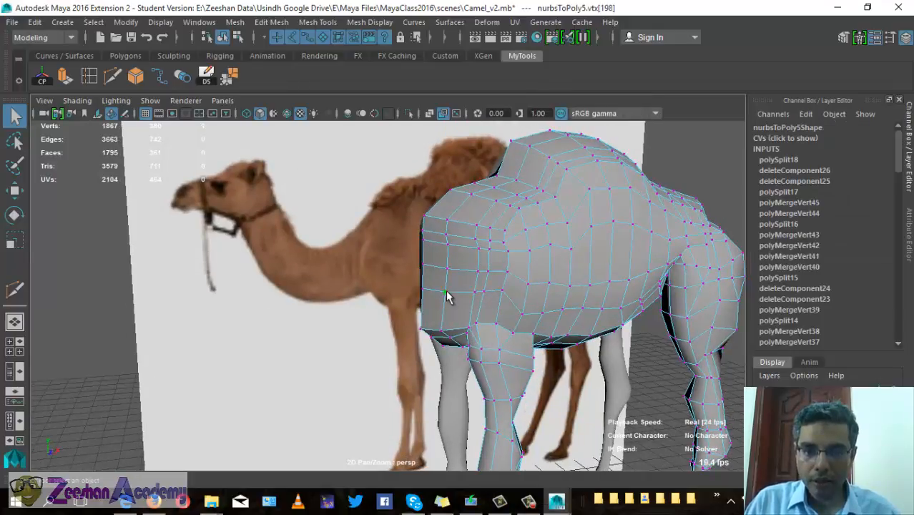
pyautogui.scroll(3, 486, 308)
pyautogui.press('w')
pyautogui.moveTo(553, 289); pyautogui.dragTo(545, 288)
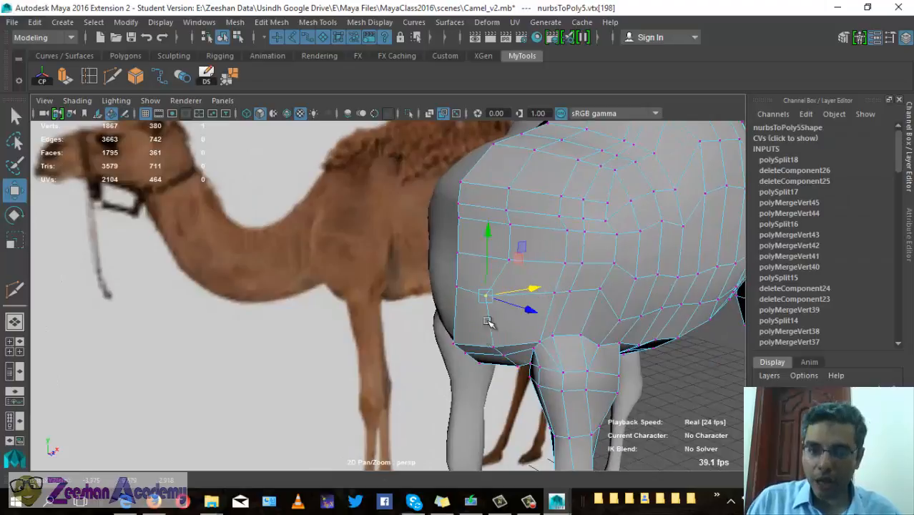
pyautogui.keyDown('alt'); pyautogui.moveTo(493, 315); pyautogui.dragTo(605, 319); pyautogui.keyUp('alt')
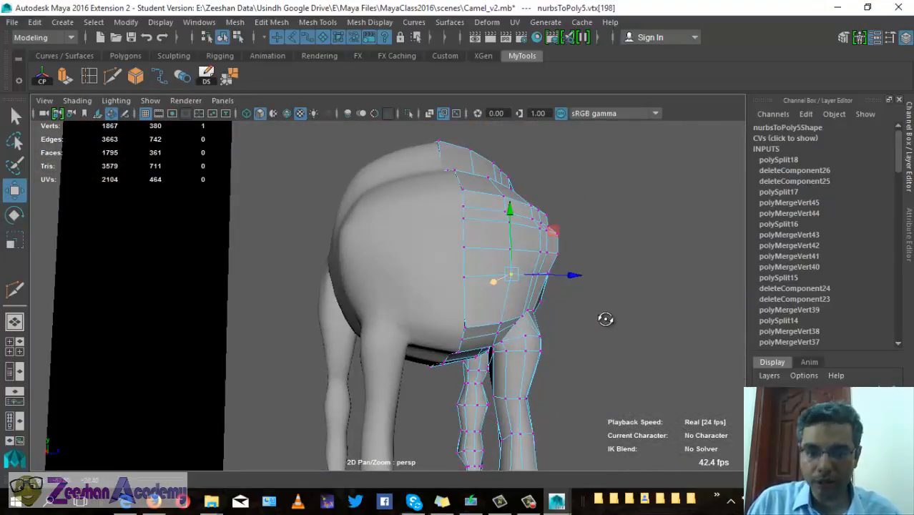
pyautogui.keyDown('alt'); pyautogui.moveTo(606, 319); pyautogui.dragTo(535, 319); pyautogui.keyUp('alt')
# Shift two vertices at the side of the chest, and the vertex just below them, sideways along Z
pyautogui.click(518, 311)
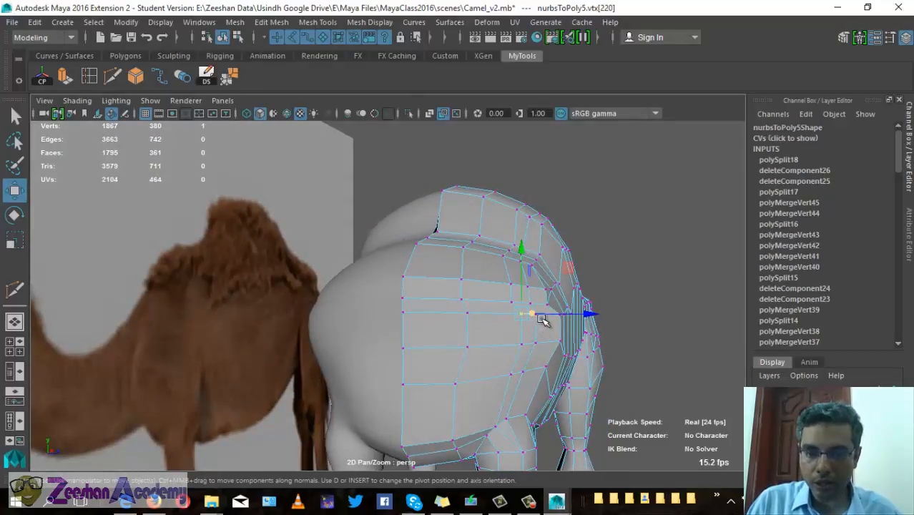
pyautogui.press('q')
pyautogui.press('w')
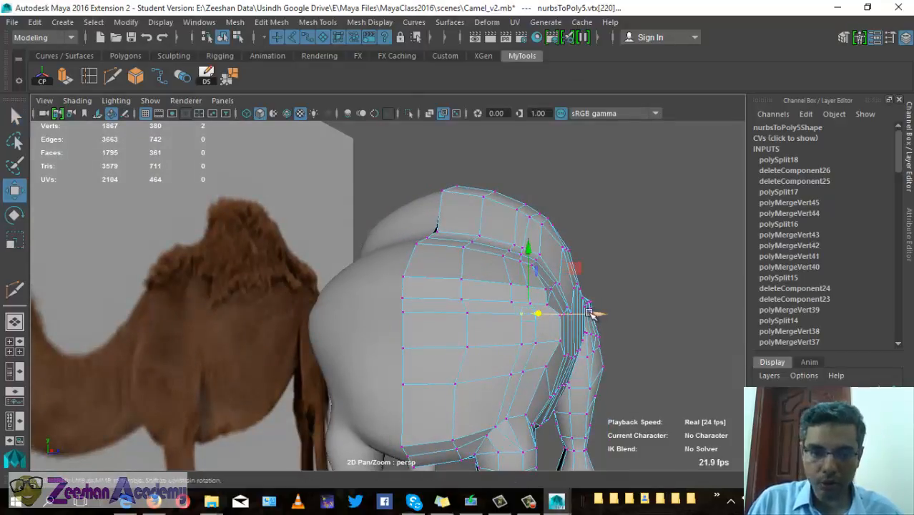
pyautogui.keyDown('alt'); pyautogui.moveTo(592, 313); pyautogui.dragTo(588, 336); pyautogui.keyUp('alt')
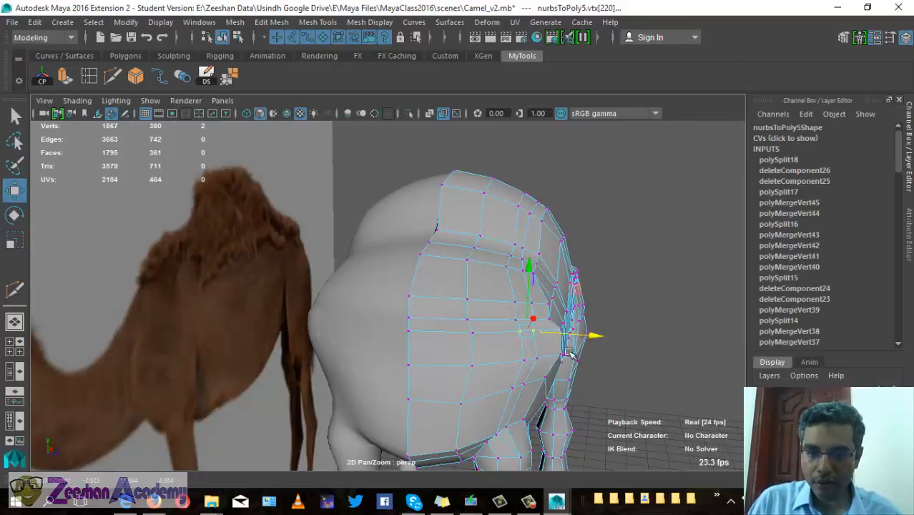
pyautogui.click(535, 357)
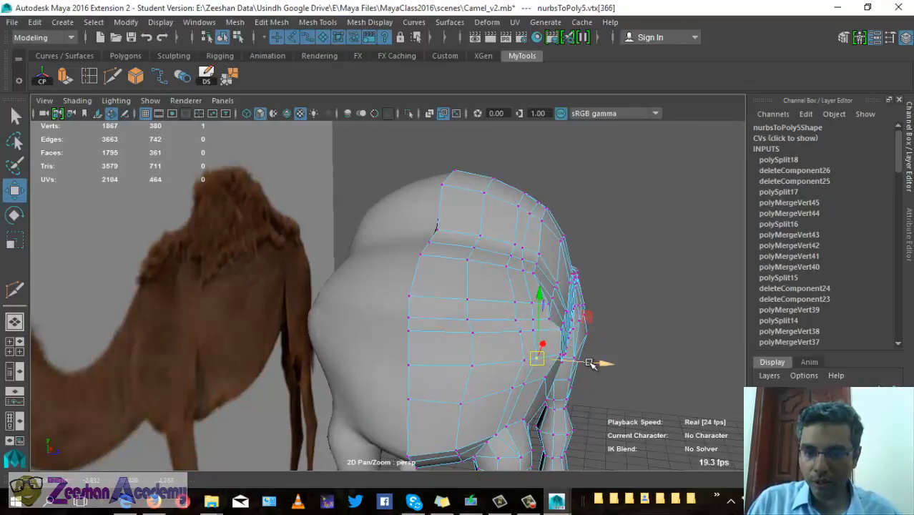
# Select the four vertices along the crease between rump and belly, lower them and adjust their position along X
pyautogui.keyDown('alt'); pyautogui.moveTo(477, 372); pyautogui.dragTo(413, 224); pyautogui.keyUp('alt')
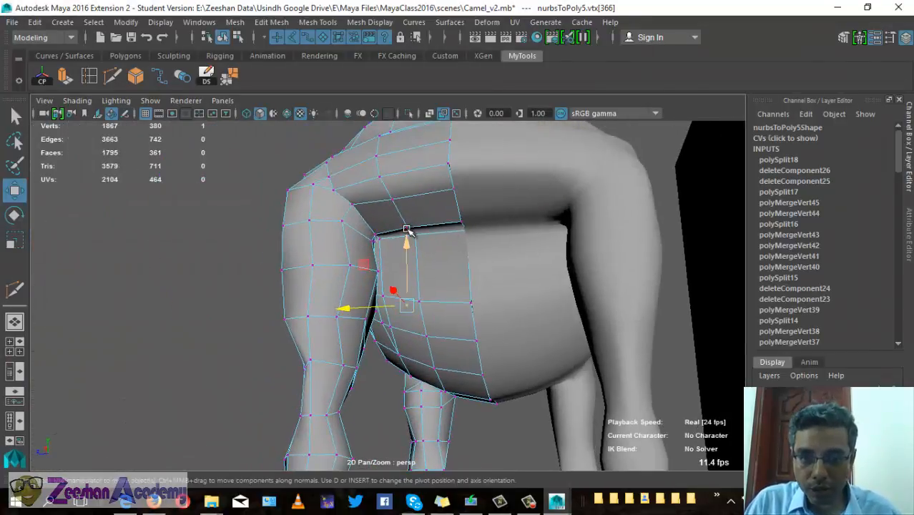
pyautogui.keyDown('shift'); pyautogui.click(461, 224); pyautogui.keyUp('shift')
pyautogui.keyDown('shift'); pyautogui.click(416, 236); pyautogui.keyUp('shift')
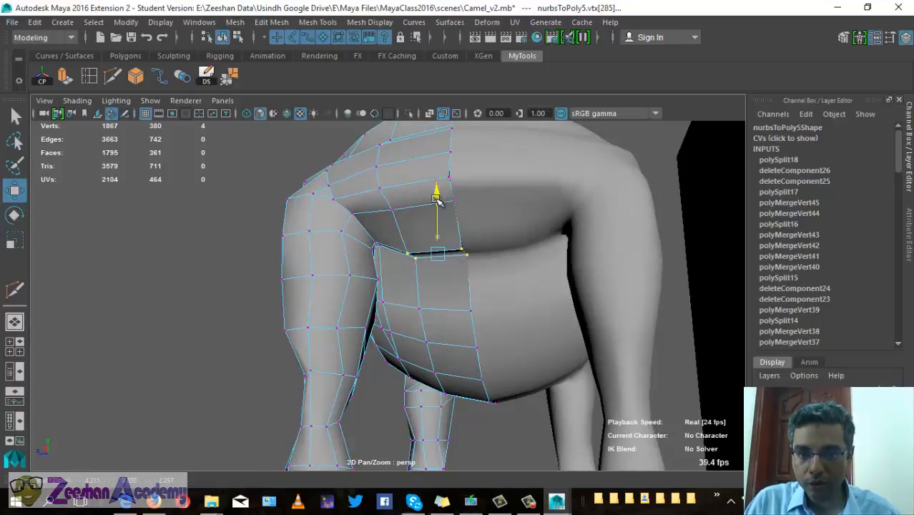
pyautogui.keyDown('alt'); pyautogui.moveTo(436, 193); pyautogui.dragTo(455, 252); pyautogui.keyUp('alt')
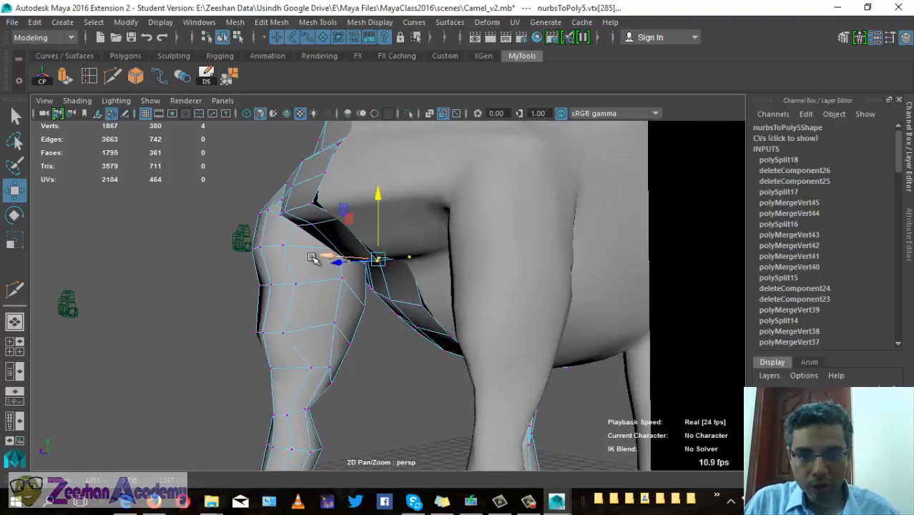
pyautogui.moveTo(316, 258); pyautogui.dragTo(419, 282)
pyautogui.moveTo(408, 211); pyautogui.dragTo(422, 270)
# Lower the two rump vertices directly above the crease, keeping the low-poly half in vertex editing
pyautogui.click(450, 175)
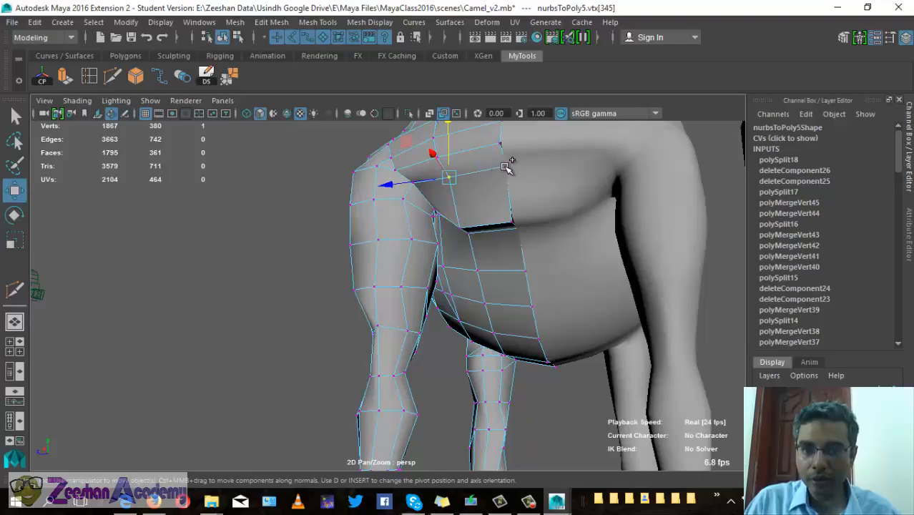
pyautogui.keyDown('shift'); pyautogui.click(505, 166); pyautogui.keyUp('shift')
pyautogui.keyDown('alt'); pyautogui.moveTo(473, 199); pyautogui.dragTo(465, 205); pyautogui.keyUp('alt')
pyautogui.moveTo(464, 158); pyautogui.dragTo(459, 178)
pyautogui.keyDown('alt'); pyautogui.moveTo(463, 227); pyautogui.dragTo(547, 218); pyautogui.keyUp('alt')
pyautogui.click(563, 315)
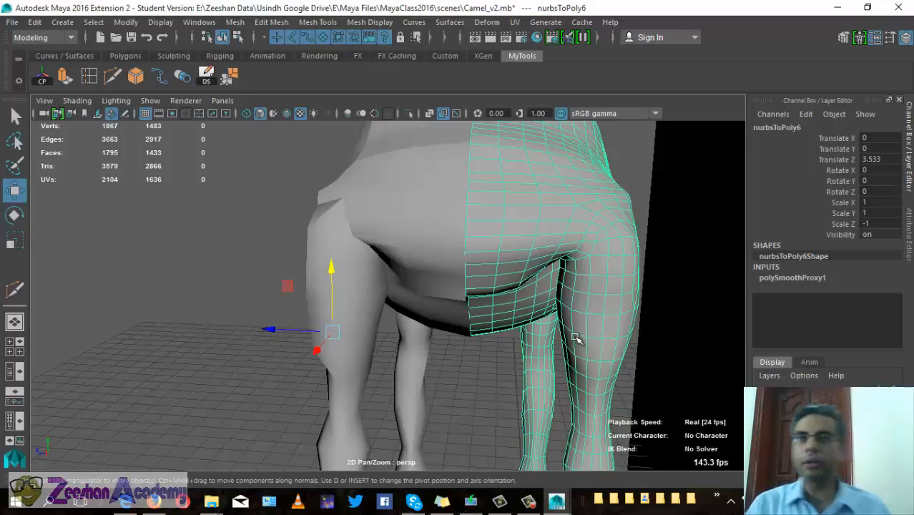
pyautogui.hotkey('ctrl', 'z')
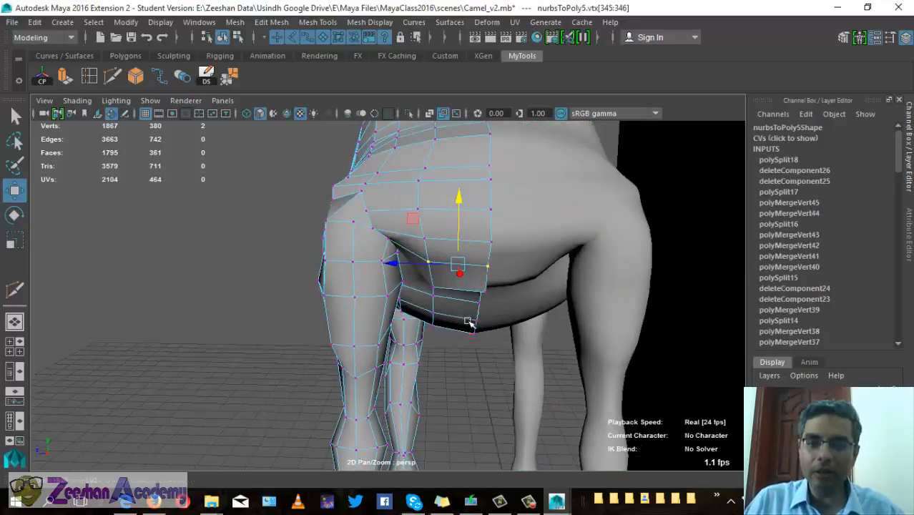
# Raise the two vertices on the upper edge of the low-poly belly beneath the rump to close the gap at the crease
pyautogui.keyDown('alt'); pyautogui.moveTo(490, 341); pyautogui.dragTo(450, 309); pyautogui.keyUp('alt')
pyautogui.keyDown('alt'); pyautogui.moveTo(558, 318); pyautogui.dragTo(437, 335); pyautogui.keyUp('alt')
pyautogui.scroll(4, 342, 353)
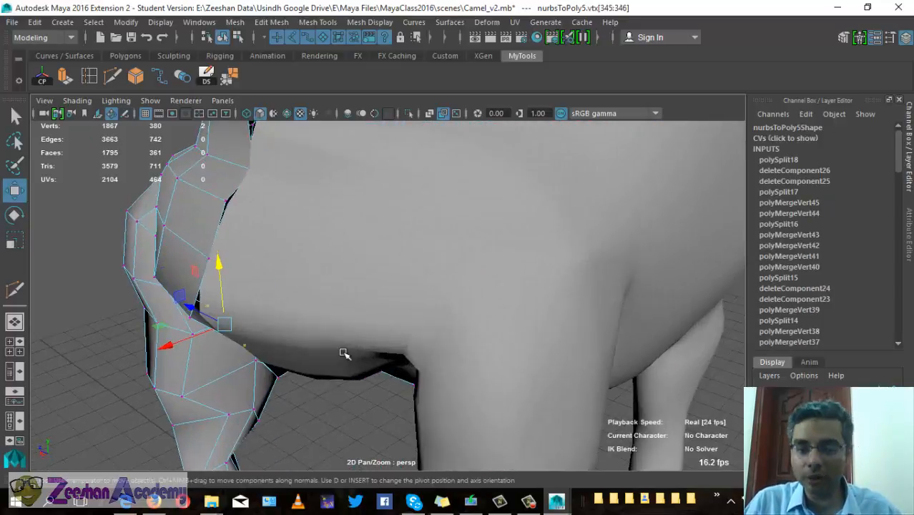
pyautogui.keyDown('alt'); pyautogui.moveTo(342, 353); pyautogui.dragTo(374, 319); pyautogui.keyUp('alt')
pyautogui.keyDown('alt'); pyautogui.moveTo(370, 271); pyautogui.dragTo(364, 211); pyautogui.keyUp('alt')
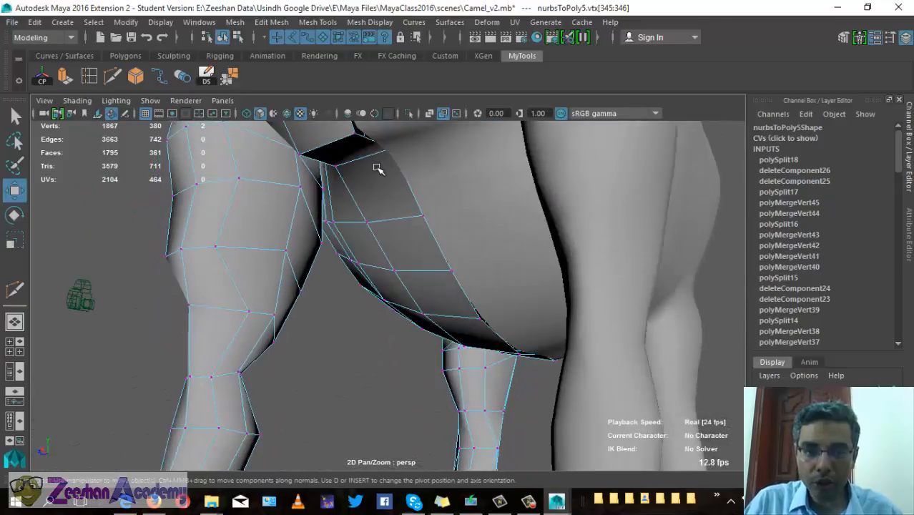
pyautogui.click(339, 167)
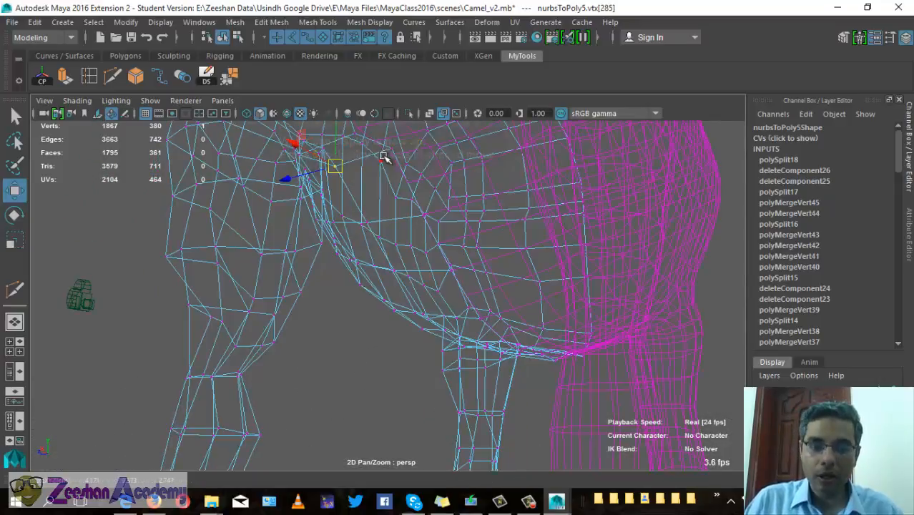
pyautogui.press('4')
pyautogui.keyDown('alt'); pyautogui.moveTo(425, 165); pyautogui.dragTo(460, 205); pyautogui.keyUp('alt')
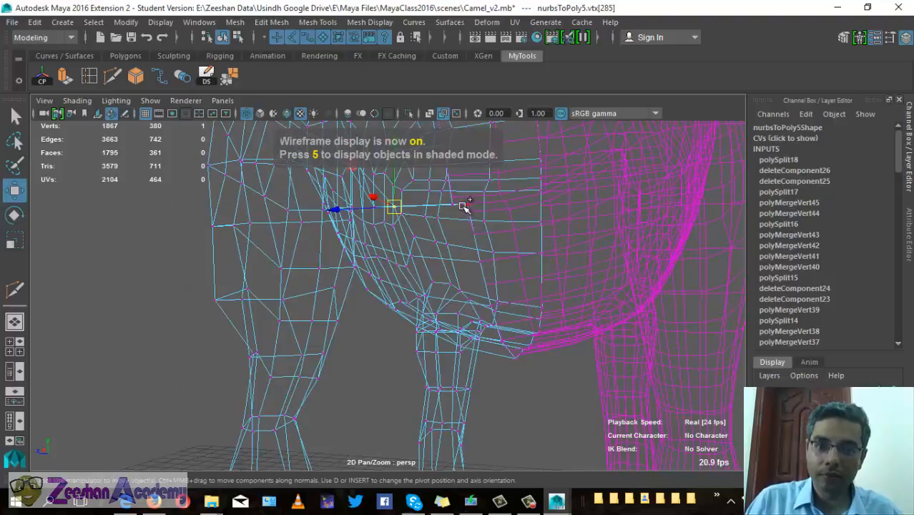
pyautogui.press('5')
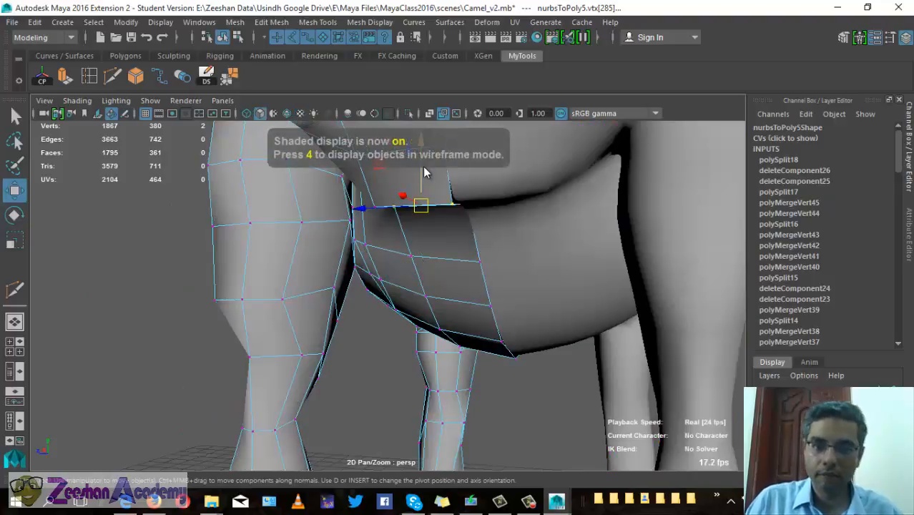
pyautogui.moveTo(421, 180)
pyautogui.mouseDown()
pyautogui.moveTo(419, 225)
pyautogui.moveTo(527, 221)
pyautogui.mouseUp()
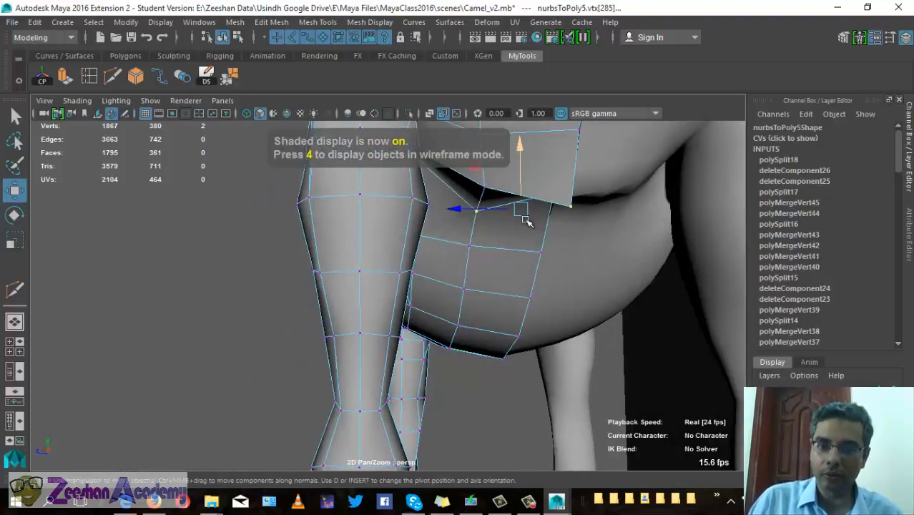
pyautogui.moveTo(570, 209); pyautogui.dragTo(574, 202, button='middle')
pyautogui.click(569, 189)
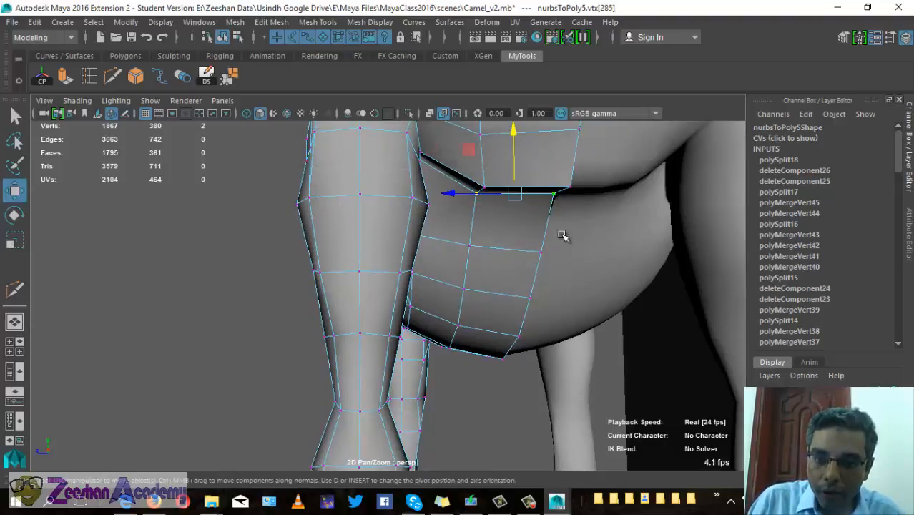
pyautogui.moveTo(516, 128); pyautogui.dragTo(394, 212)
# Show the textured camel reference and switch the low-poly half from vertex editing to face selection
pyautogui.keyDown('alt'); pyautogui.moveTo(434, 172); pyautogui.dragTo(408, 290); pyautogui.keyUp('alt')
pyautogui.moveTo(357, 129); pyautogui.dragTo(419, 108, button='right')
pyautogui.keyDown('alt'); pyautogui.moveTo(253, 323); pyautogui.dragTo(424, 339, button='middle'); pyautogui.keyUp('alt')
pyautogui.press('6')
pyautogui.moveTo(434, 214); pyautogui.dragTo(436, 214, button='right')
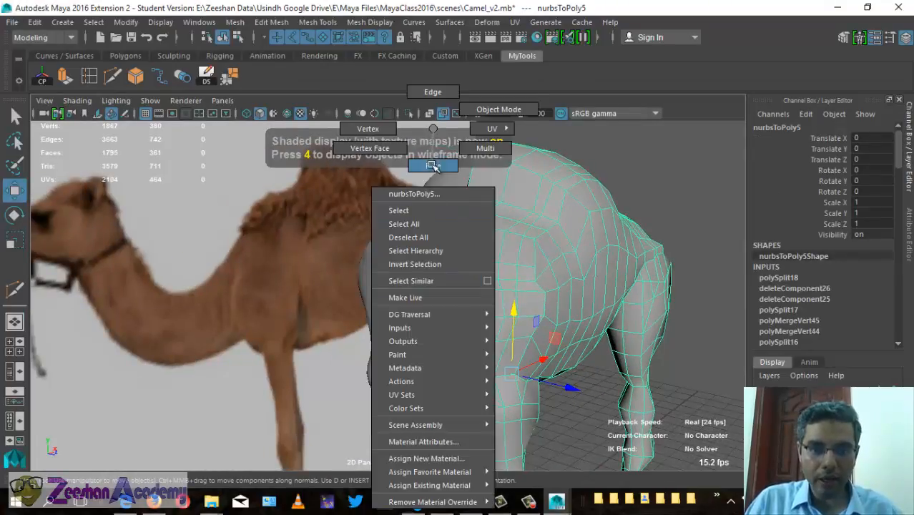
pyautogui.moveTo(434, 166); pyautogui.dragTo(434, 165, button='right')
# Select the three stacked faces along the front centre of the chest where the neck begins
pyautogui.click(422, 294)
pyautogui.keyDown('shift'); pyautogui.click(426, 345); pyautogui.keyUp('shift')
pyautogui.keyDown('alt'); pyautogui.moveTo(464, 365); pyautogui.dragTo(367, 362); pyautogui.keyUp('alt')
pyautogui.press('space')
pyautogui.moveTo(365, 317); pyautogui.dragTo(413, 324)
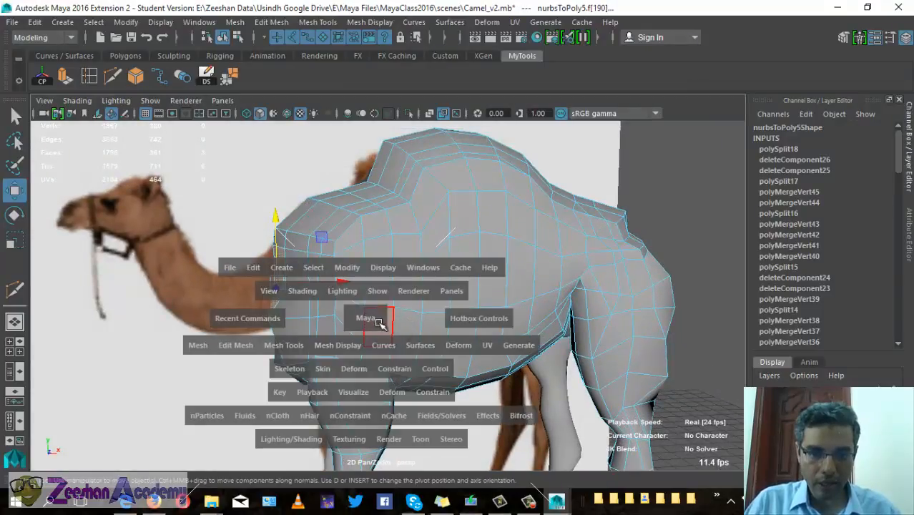
pyautogui.keyDown('alt'); pyautogui.moveTo(383, 333); pyautogui.dragTo(607, 316, button='right'); pyautogui.keyUp('alt')
pyautogui.click(575, 194)
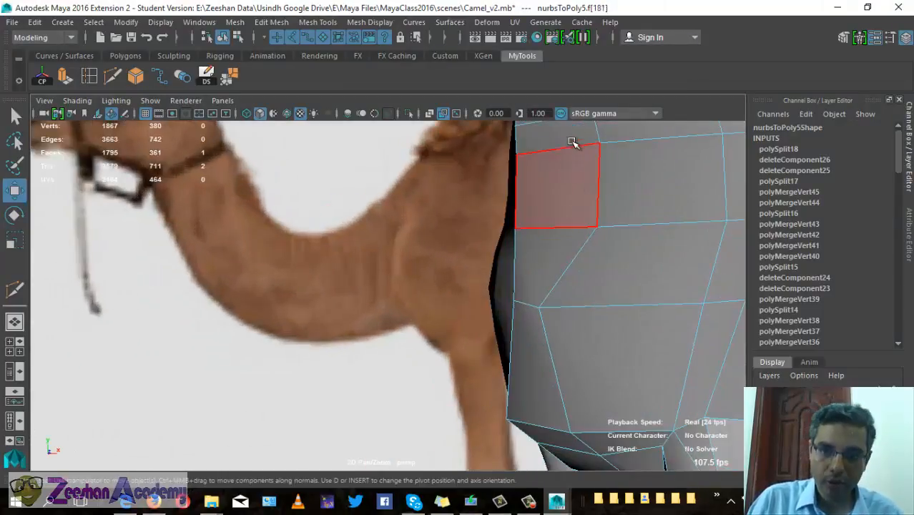
pyautogui.keyDown('shift'); pyautogui.click(551, 189); pyautogui.keyUp('shift')
pyautogui.keyDown('shift'); pyautogui.click(553, 247); pyautogui.keyUp('shift')
pyautogui.press('space')
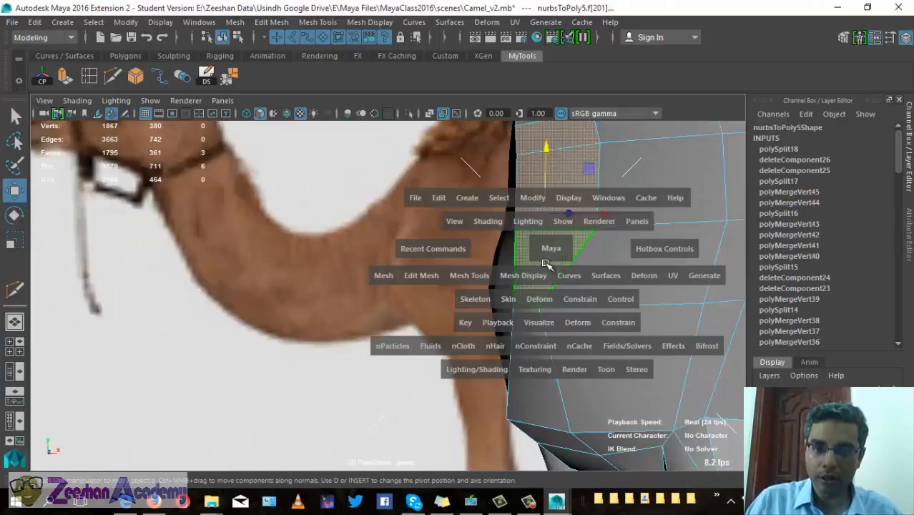
pyautogui.click(548, 263)
pyautogui.click(535, 174)
pyautogui.click(558, 202)
pyautogui.click(532, 246)
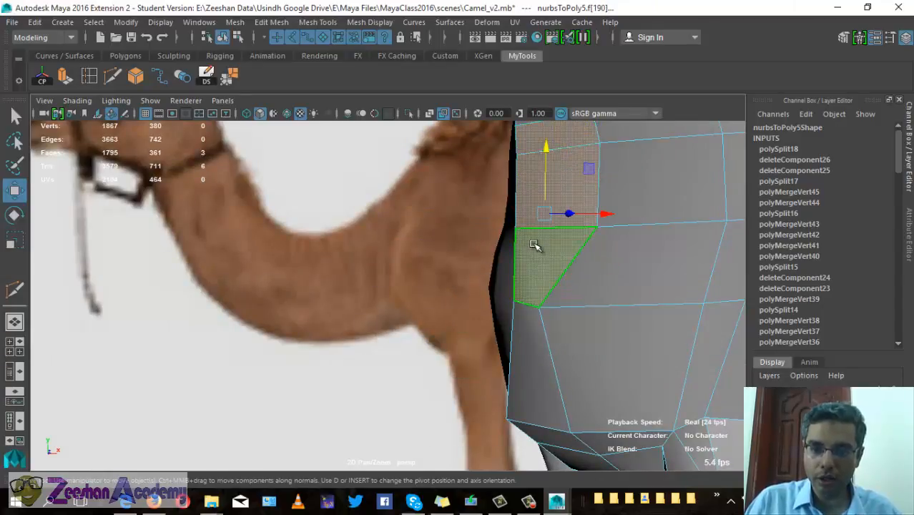
pyautogui.press('space')
pyautogui.moveTo(545, 239); pyautogui.dragTo(540, 280)
pyautogui.scroll(6, 583, 349)
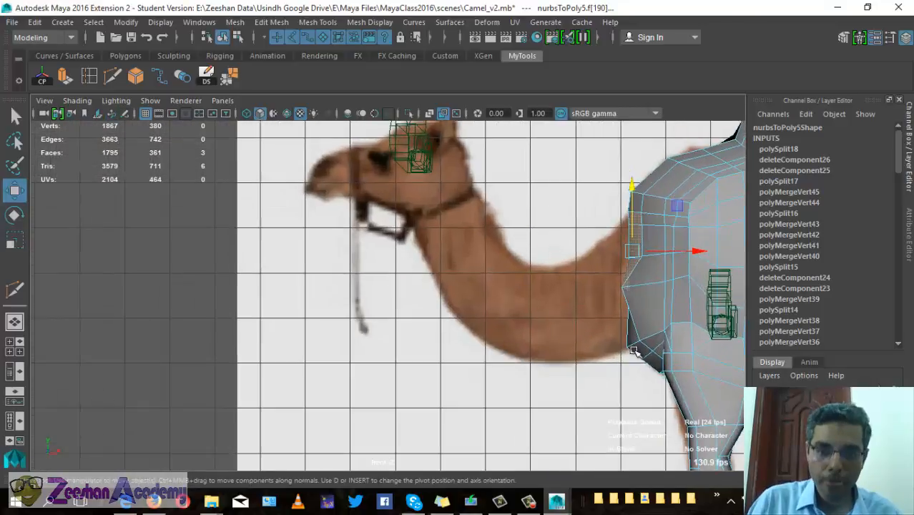
pyautogui.keyDown('alt'); pyautogui.moveTo(583, 350); pyautogui.dragTo(708, 353, button='right'); pyautogui.keyUp('alt')
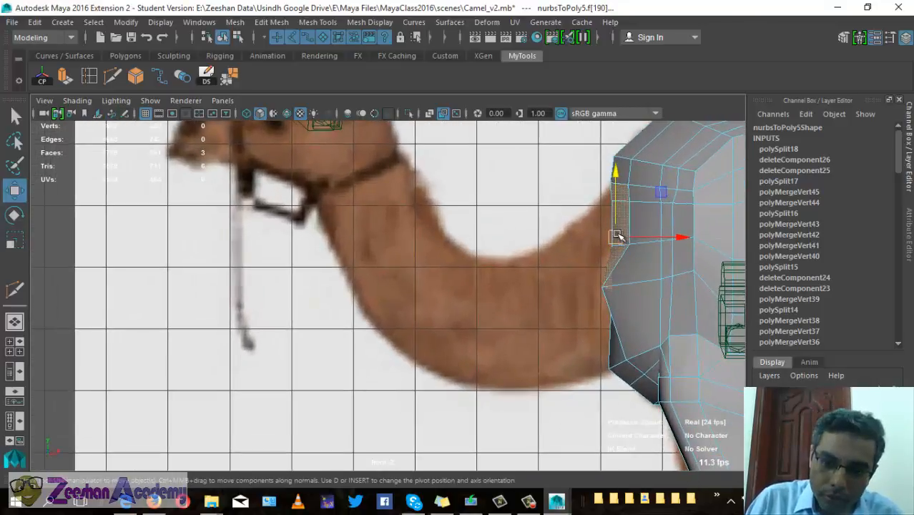
pyautogui.moveTo(619, 237)
pyautogui.mouseDown()
pyautogui.moveTo(584, 237)
pyautogui.moveTo(605, 238)
pyautogui.mouseUp()
pyautogui.hotkey('ctrl', 'z')
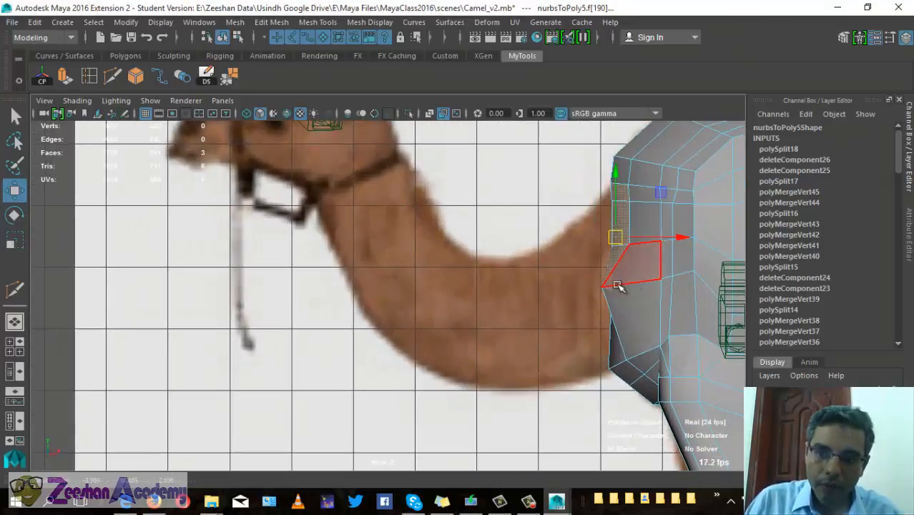
# Add the next lower chest face to the selection in perspective and show all four faces in the front view
pyautogui.press('space')
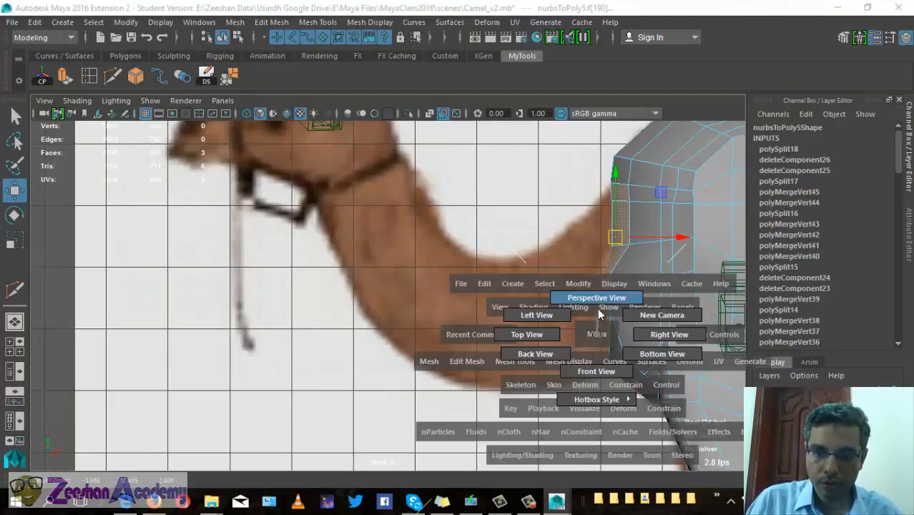
pyautogui.moveTo(599, 315); pyautogui.dragTo(598, 304)
pyautogui.keyDown('alt'); pyautogui.moveTo(492, 304); pyautogui.dragTo(639, 334); pyautogui.keyUp('alt')
pyautogui.keyDown('shift'); pyautogui.click(676, 365); pyautogui.keyUp('shift')
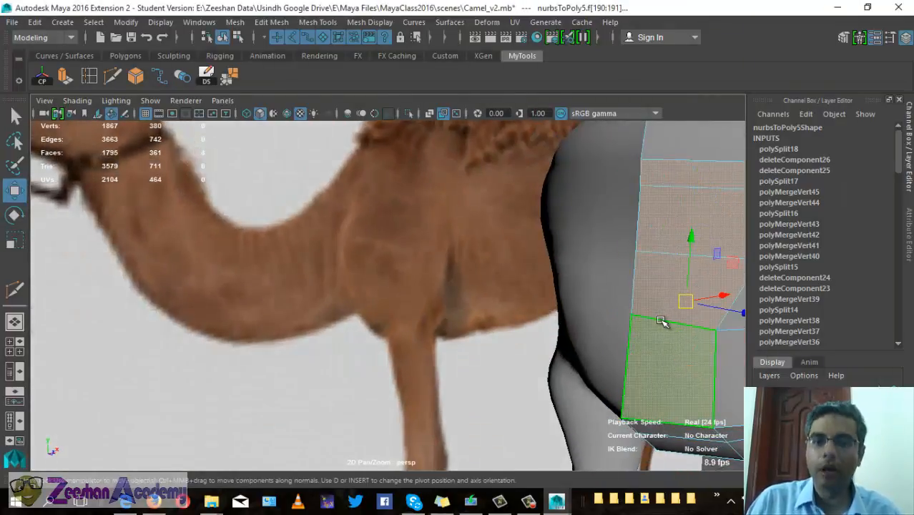
pyautogui.press('space')
pyautogui.press('space')
pyautogui.keyDown('alt'); pyautogui.moveTo(606, 284); pyautogui.dragTo(634, 286); pyautogui.keyUp('alt')
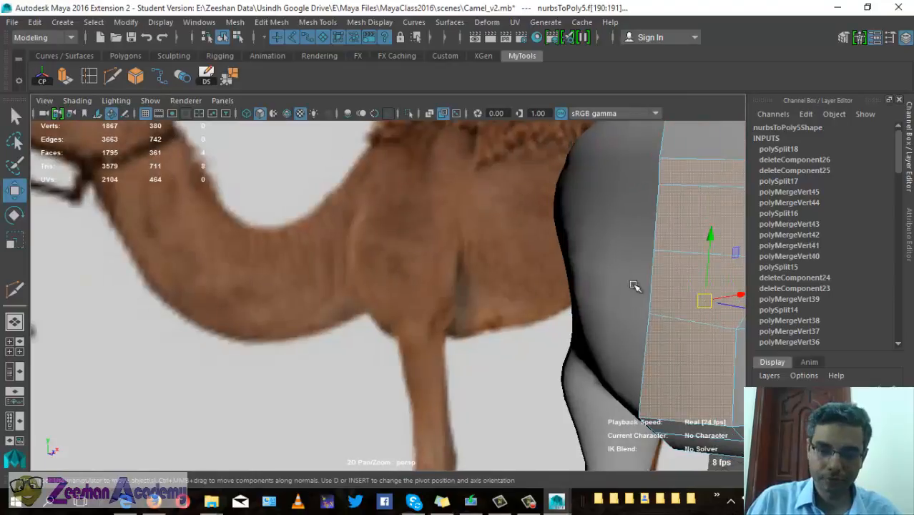
pyautogui.keyDown('alt'); pyautogui.moveTo(634, 286); pyautogui.dragTo(528, 289, button='right'); pyautogui.keyUp('alt')
pyautogui.keyDown('alt'); pyautogui.moveTo(528, 290); pyautogui.dragTo(490, 275); pyautogui.keyUp('alt')
pyautogui.moveTo(553, 327)
pyautogui.keyDown('alt'); pyautogui.mouseDown()
pyautogui.moveTo(604, 343)
pyautogui.moveTo(541, 316)
pyautogui.mouseUp(); pyautogui.keyUp('alt')
pyautogui.press('space')
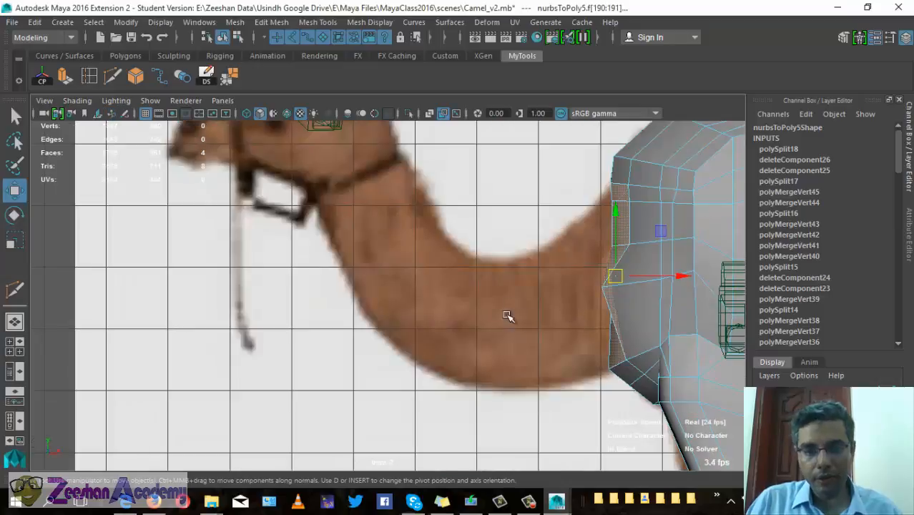
pyautogui.keyDown('alt'); pyautogui.moveTo(590, 295); pyautogui.dragTo(541, 290, button='middle'); pyautogui.keyUp('alt')
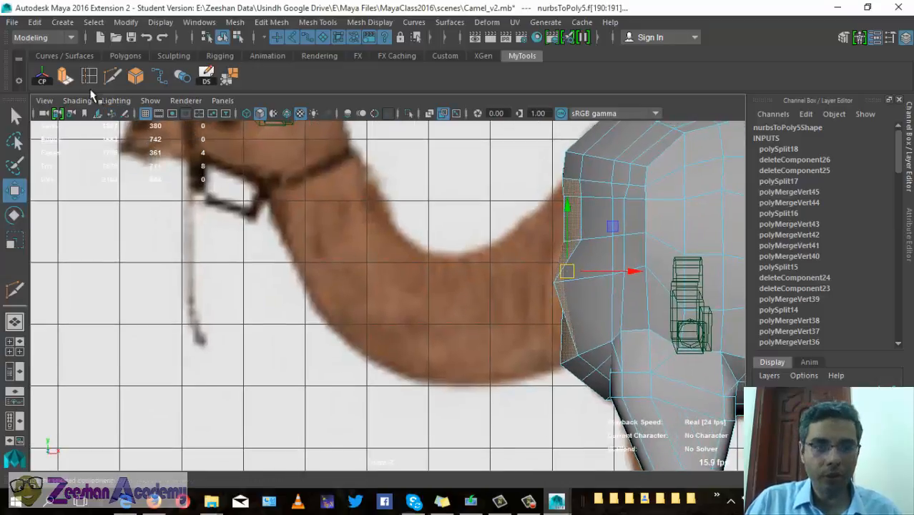
# Extrude the four chest faces with a Local Translate Z of 0.475 and lower and scale them vertically to fit the reference neck
pyautogui.hotkey('ctrl', 'e')
pyautogui.moveTo(531, 250); pyautogui.dragTo(509, 246)
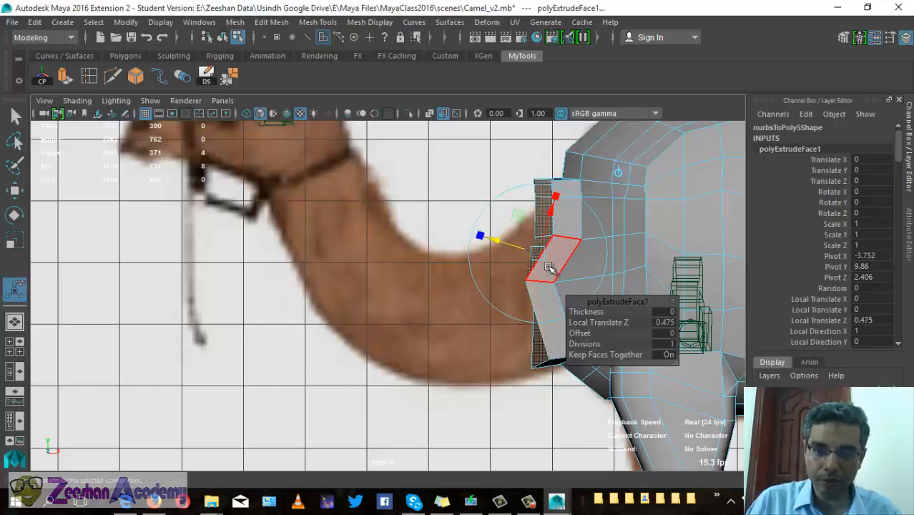
pyautogui.press('w')
pyautogui.moveTo(540, 273); pyautogui.dragTo(532, 283)
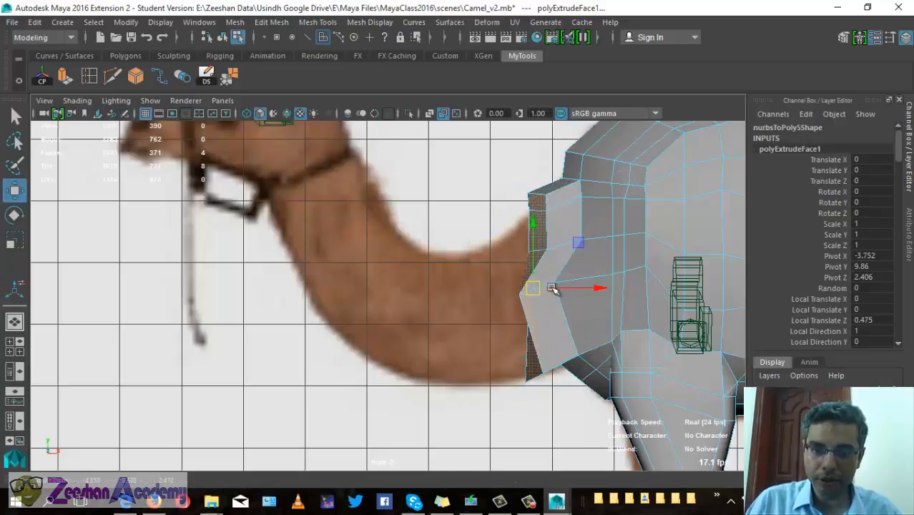
pyautogui.press('r')
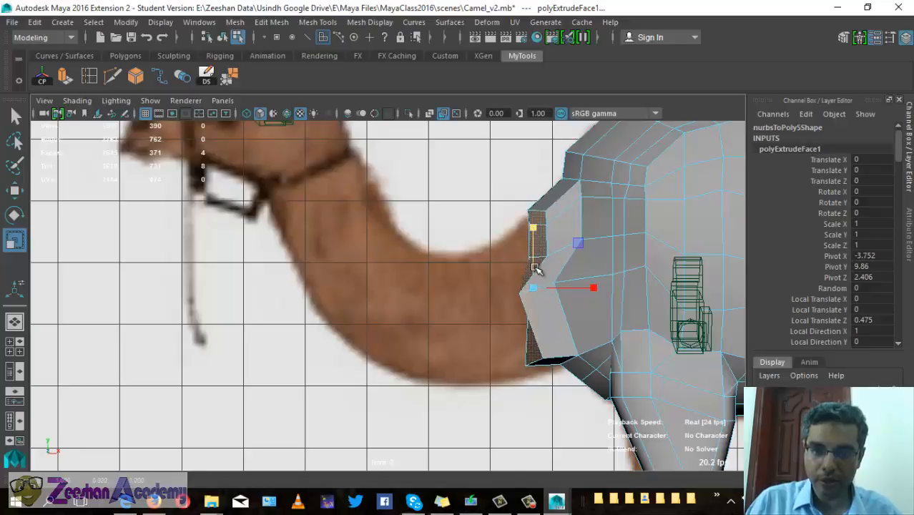
pyautogui.press('w')
pyautogui.moveTo(534, 286); pyautogui.dragTo(632, 247)
# Examine the extruded neck base from several angles in perspective and return to the front view
pyautogui.press('space')
pyautogui.keyDown('alt'); pyautogui.moveTo(511, 304); pyautogui.dragTo(671, 325); pyautogui.keyUp('alt')
pyautogui.keyDown('alt'); pyautogui.moveTo(671, 324); pyautogui.dragTo(379, 314, button='middle'); pyautogui.keyUp('alt')
pyautogui.keyDown('alt'); pyautogui.moveTo(379, 314); pyautogui.dragTo(446, 247); pyautogui.keyUp('alt')
pyautogui.scroll(5, 317, 276)
pyautogui.press('space')
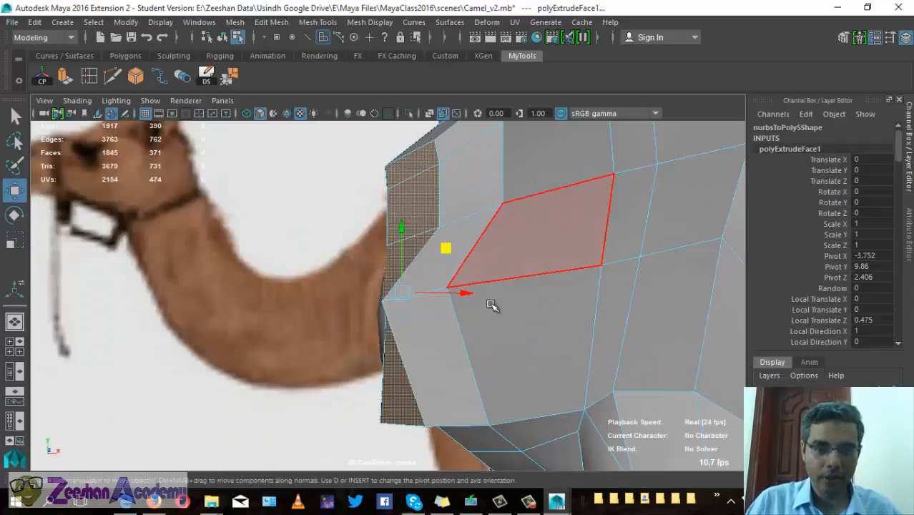
pyautogui.keyDown('alt'); pyautogui.moveTo(537, 305); pyautogui.dragTo(505, 331); pyautogui.keyUp('alt')
pyautogui.press('space')
pyautogui.keyDown('alt'); pyautogui.moveTo(416, 300); pyautogui.dragTo(413, 292, button='middle'); pyautogui.keyUp('alt')
pyautogui.scroll(2, 412, 291)
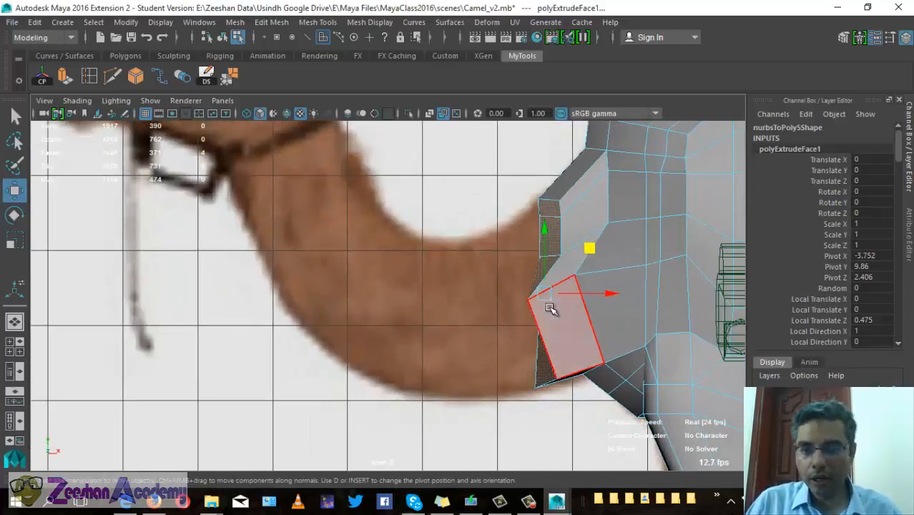
# Flatten the neck's end faces along X and extrude a second section with a Local Translate Z of 0.637, shifted slightly downward
pyautogui.press('r')
pyautogui.moveTo(605, 293); pyautogui.dragTo(577, 296)
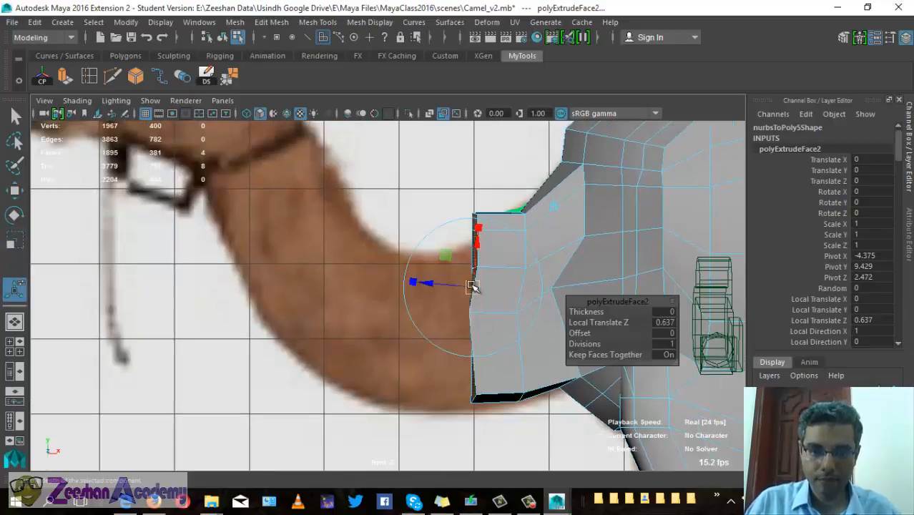
pyautogui.press('w')
pyautogui.moveTo(474, 310); pyautogui.dragTo(466, 317)
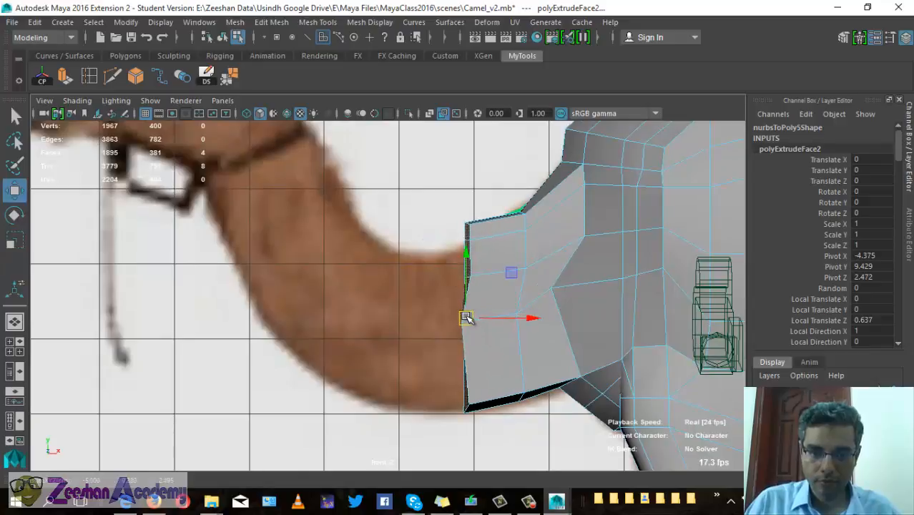
# Shrink the second section's end faces vertically and reposition them to match the reference neck outline
pyautogui.press('r')
pyautogui.moveTo(466, 259); pyautogui.dragTo(465, 269)
pyautogui.press('w')
pyautogui.moveTo(466, 318); pyautogui.dragTo(462, 329)
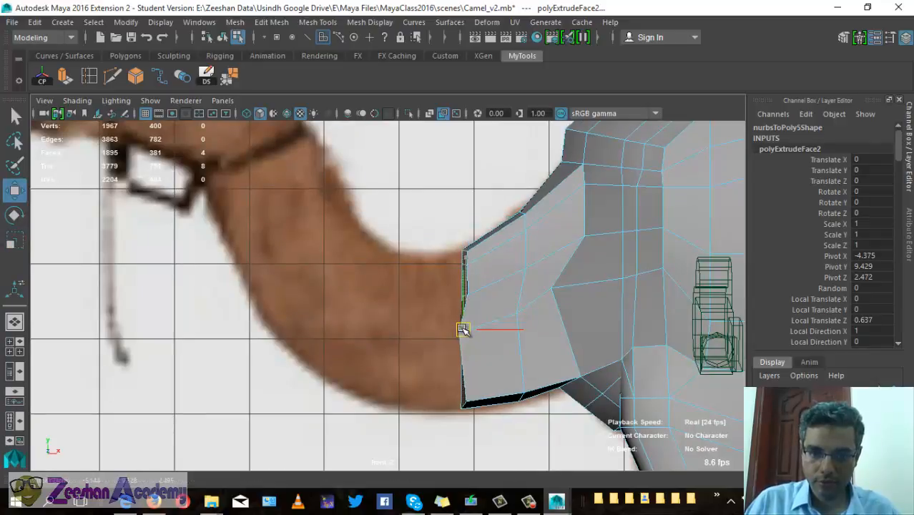
pyautogui.keyDown('alt'); pyautogui.moveTo(459, 327); pyautogui.dragTo(580, 327, button='middle'); pyautogui.keyUp('alt')
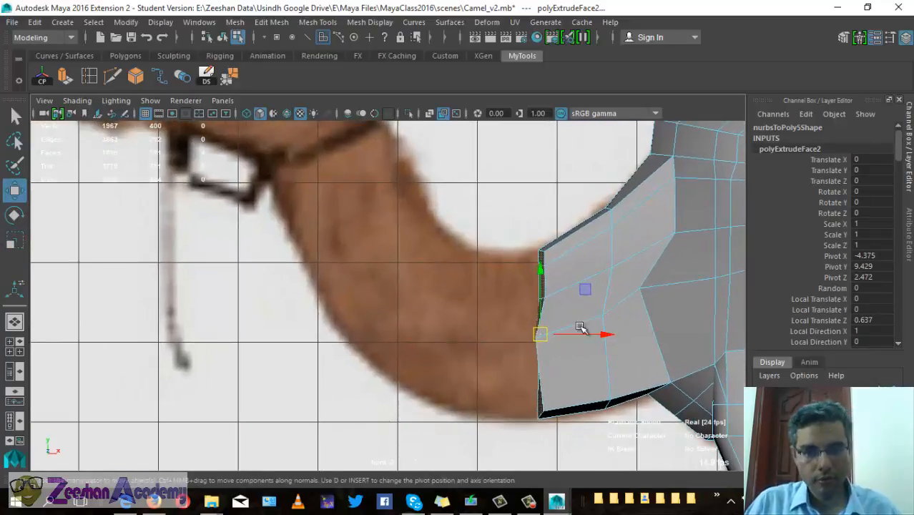
# Extrude a third neck section with a Local Translate Z of 0.789 and rotate and reposition its end to follow the neck's curve
pyautogui.hotkey('ctrl', 'e')
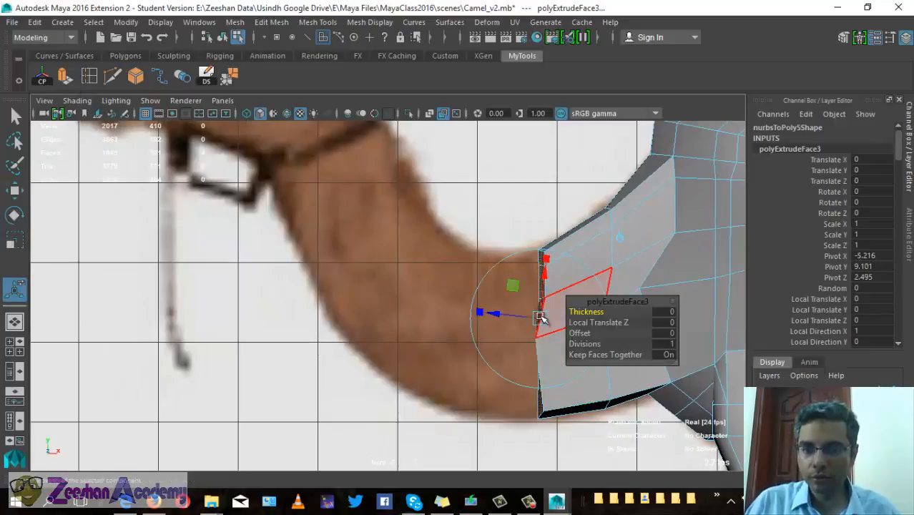
pyautogui.moveTo(496, 314); pyautogui.dragTo(486, 281)
pyautogui.press('e')
pyautogui.keyDown('alt'); pyautogui.moveTo(505, 341); pyautogui.dragTo(520, 335, button='middle'); pyautogui.keyUp('alt')
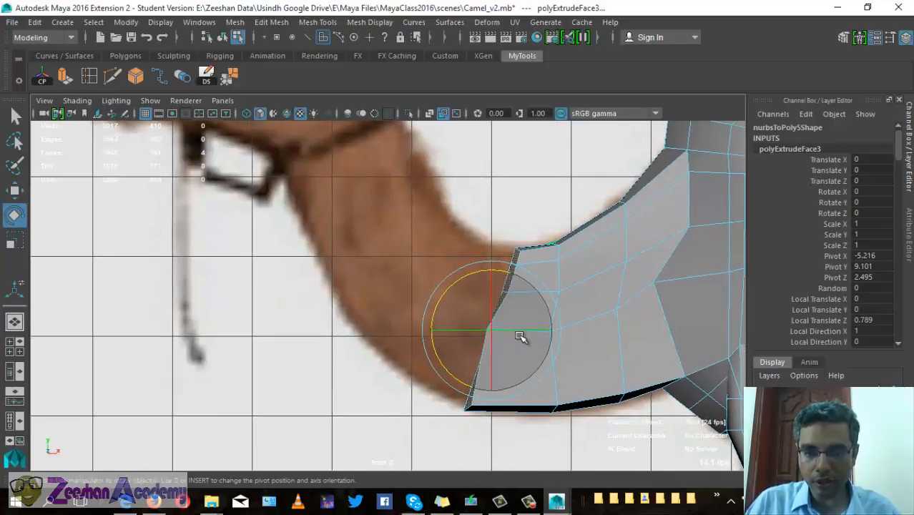
pyautogui.press('w')
pyautogui.moveTo(495, 329); pyautogui.dragTo(520, 330)
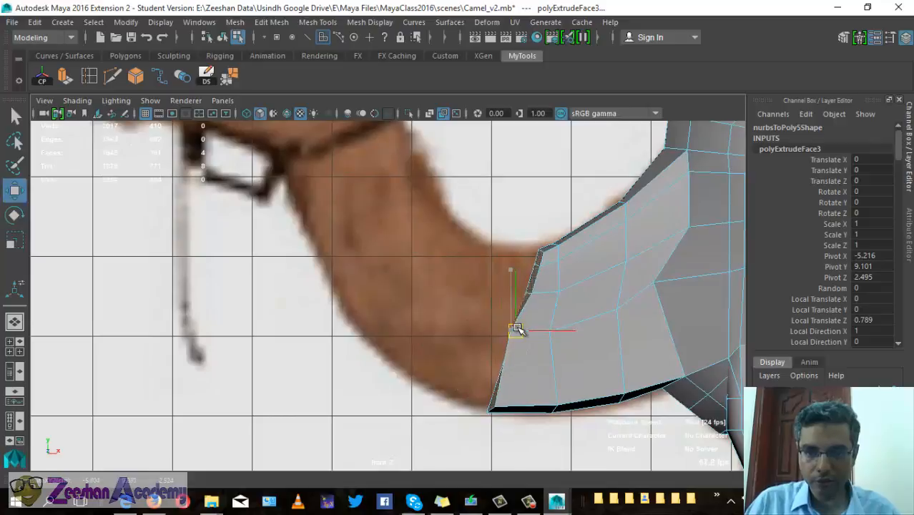
pyautogui.press('r')
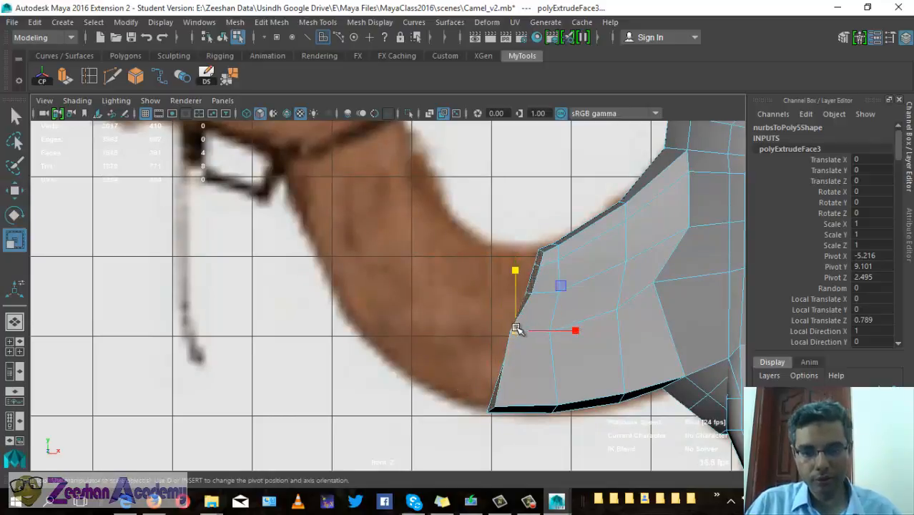
pyautogui.moveTo(517, 329); pyautogui.dragTo(514, 330)
# Extrude a fourth neck section with a Local Translate Z of 0.639 and rotate and reposition its end to follow the reference curve
pyautogui.hotkey('ctrl', 'e')
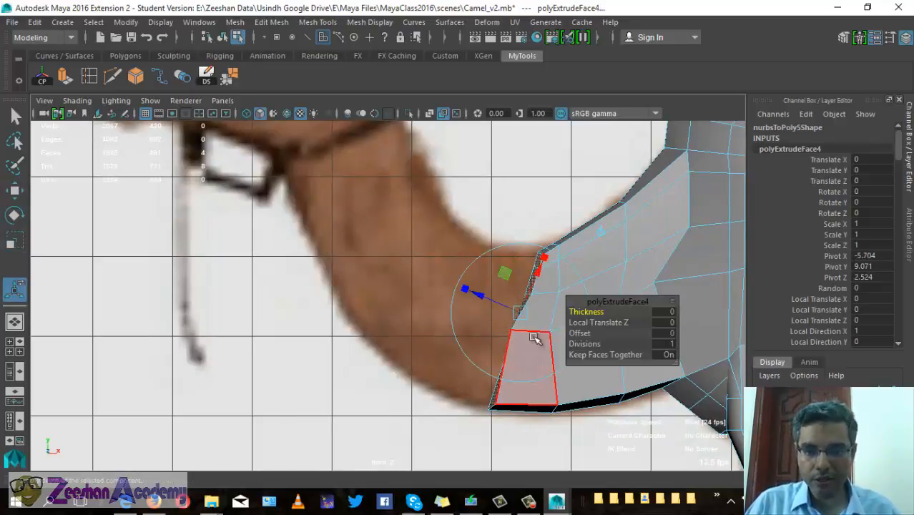
pyautogui.moveTo(469, 301); pyautogui.dragTo(480, 290)
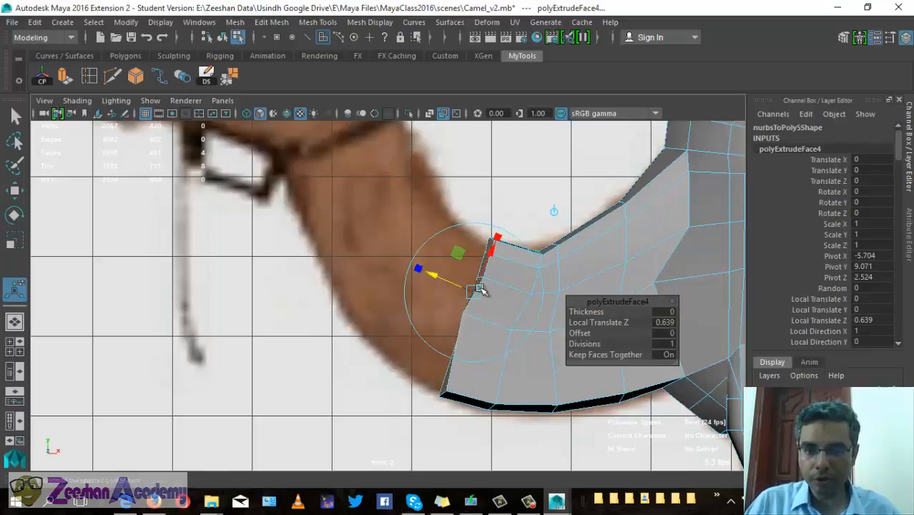
pyautogui.moveTo(505, 229); pyautogui.dragTo(544, 281)
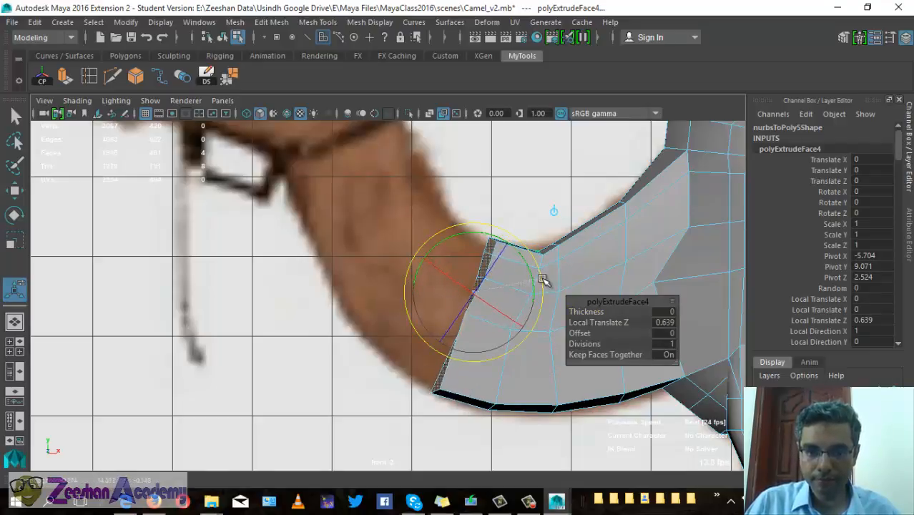
pyautogui.press('e')
pyautogui.moveTo(458, 264)
pyautogui.mouseDown()
pyautogui.moveTo(435, 265)
pyautogui.moveTo(445, 265)
pyautogui.mouseUp()
pyautogui.press('w')
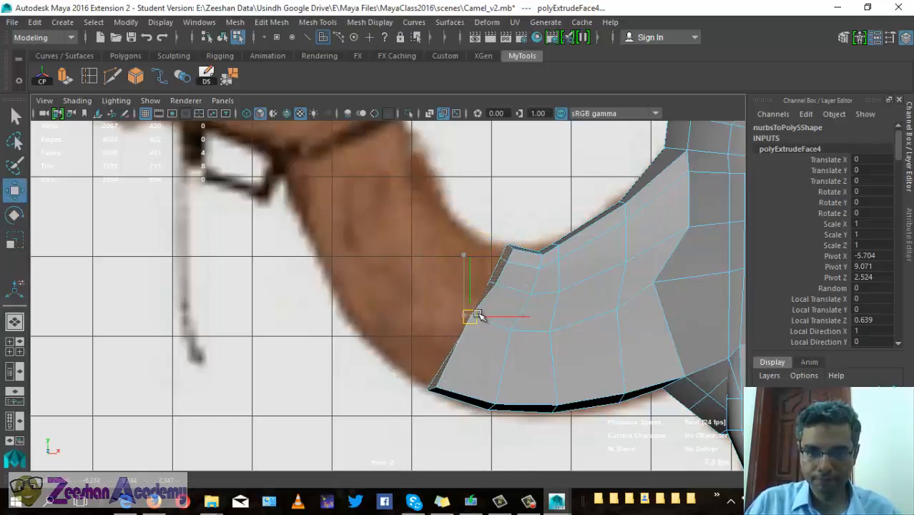
pyautogui.moveTo(479, 315); pyautogui.dragTo(482, 317)
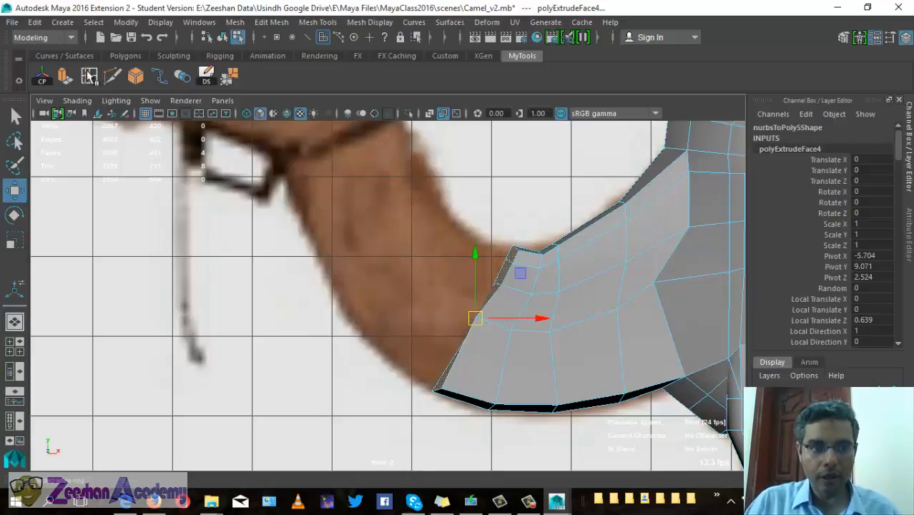
# Extrude a fifth neck section with a Local Translate Z of 0.494, then rotate and shift its end faces to fit the neck outline
pyautogui.hotkey('ctrl', 'e')
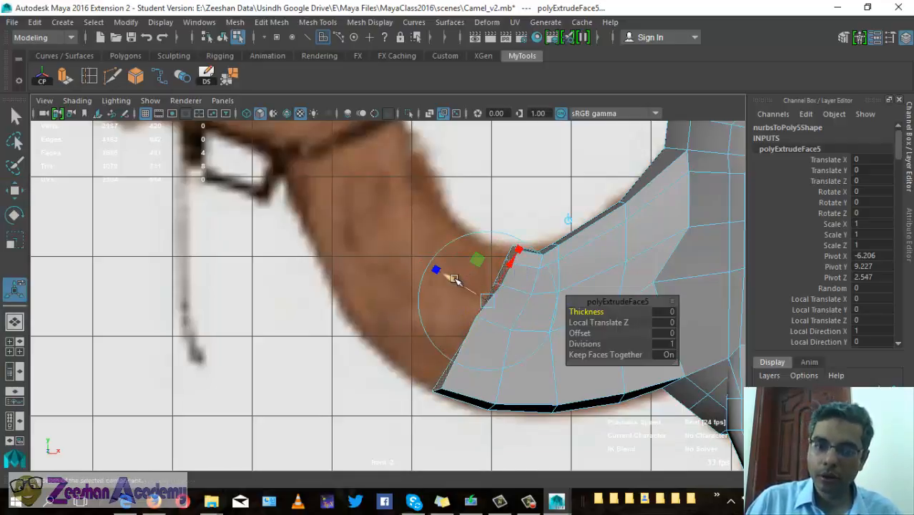
pyautogui.moveTo(453, 279); pyautogui.dragTo(418, 259)
pyautogui.press('r')
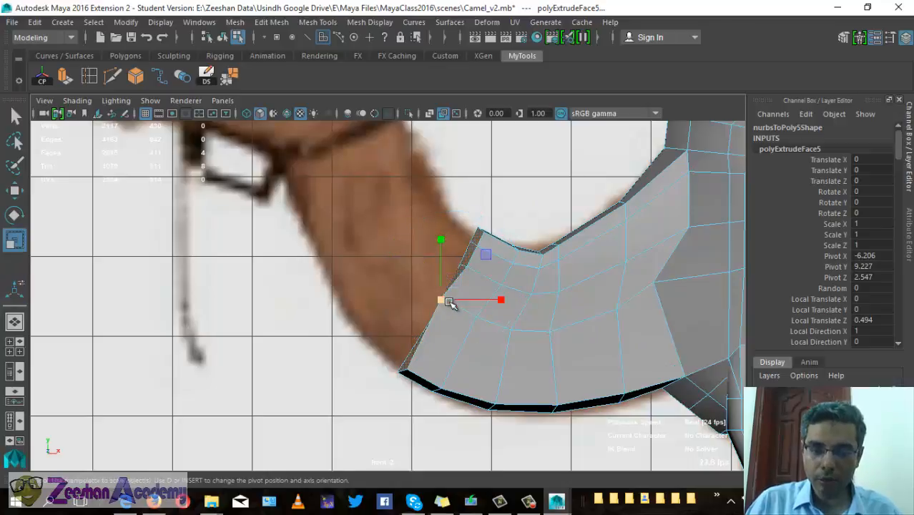
pyautogui.moveTo(444, 301)
pyautogui.mouseDown()
pyautogui.moveTo(428, 301)
pyautogui.moveTo(443, 309)
pyautogui.mouseUp()
pyautogui.press('w')
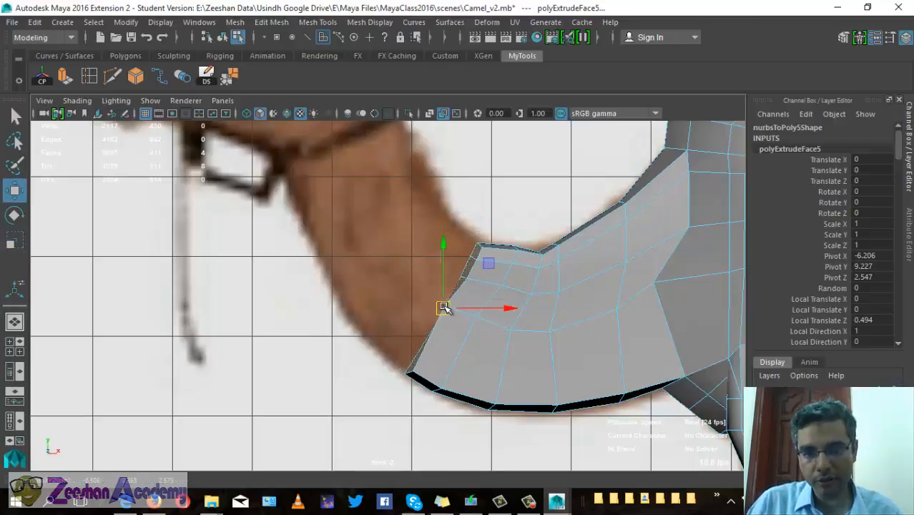
pyautogui.press('r')
pyautogui.press('e')
pyautogui.moveTo(408, 260); pyautogui.dragTo(414, 253)
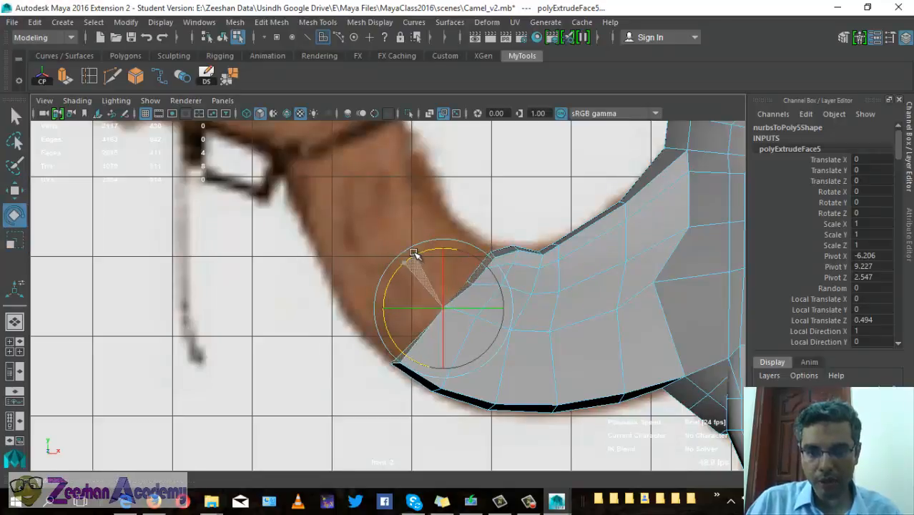
pyautogui.press('w')
pyautogui.moveTo(442, 306); pyautogui.dragTo(438, 307)
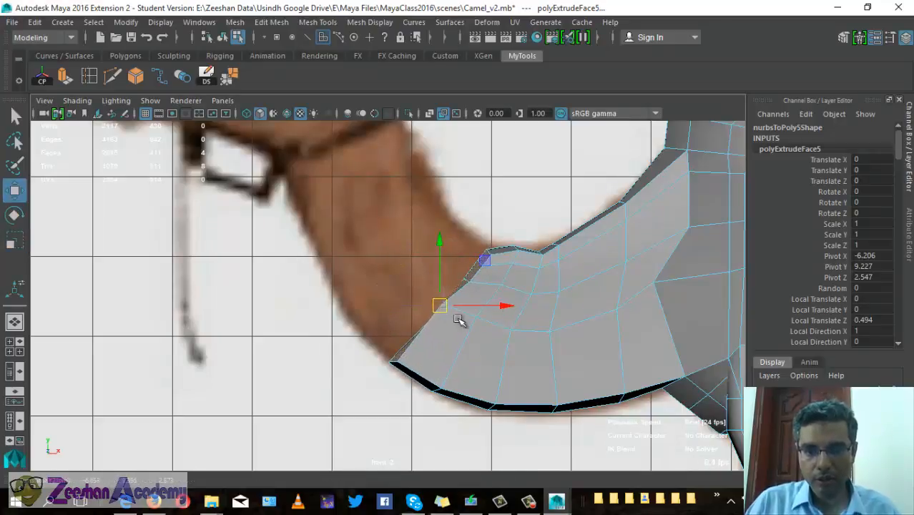
# Extrude a sixth neck section with a Local Translate Z of 0.519, dismissing the low-battery notice and raising the screen brightness
pyautogui.keyDown('alt'); pyautogui.moveTo(447, 318); pyautogui.dragTo(483, 315, button='middle'); pyautogui.keyUp('alt')
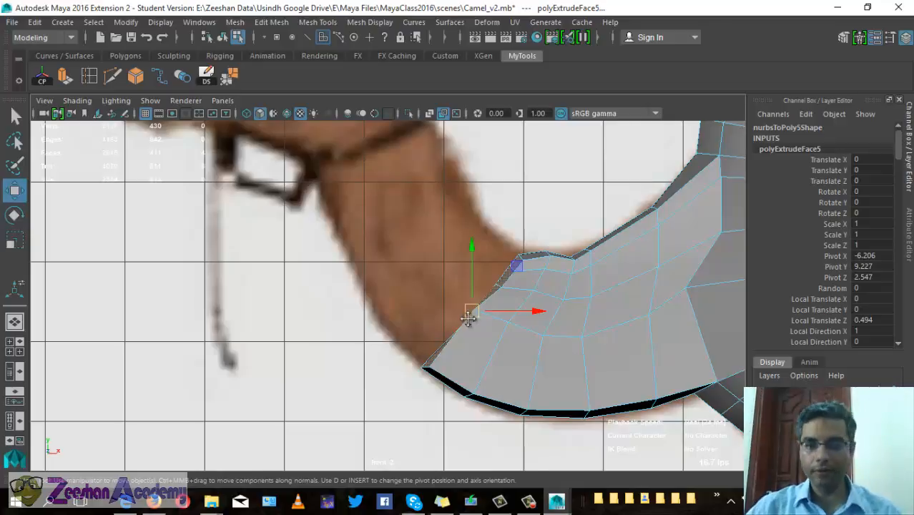
pyautogui.keyDown('alt'); pyautogui.moveTo(467, 318); pyautogui.dragTo(504, 362, button='middle'); pyautogui.keyUp('alt')
pyautogui.keyDown('alt'); pyautogui.moveTo(617, 347); pyautogui.dragTo(598, 318, button='middle'); pyautogui.keyUp('alt')
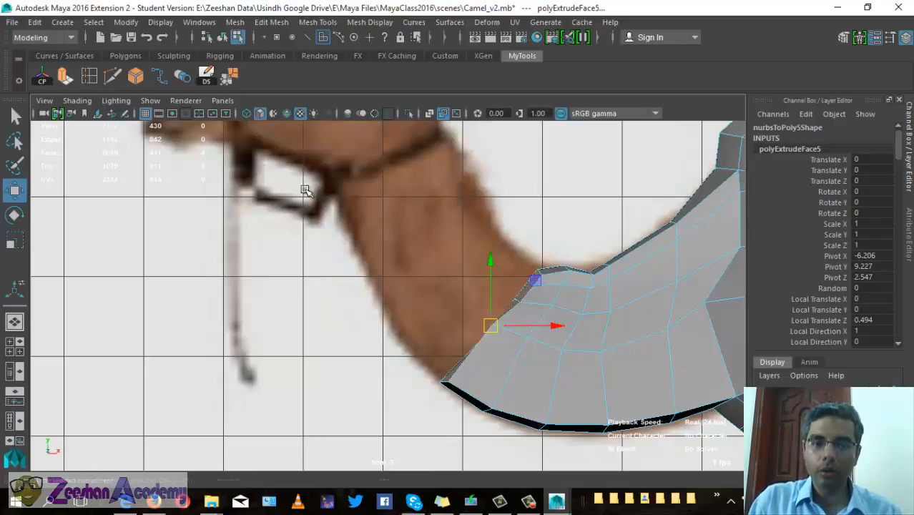
pyautogui.hotkey('ctrl', 'e')
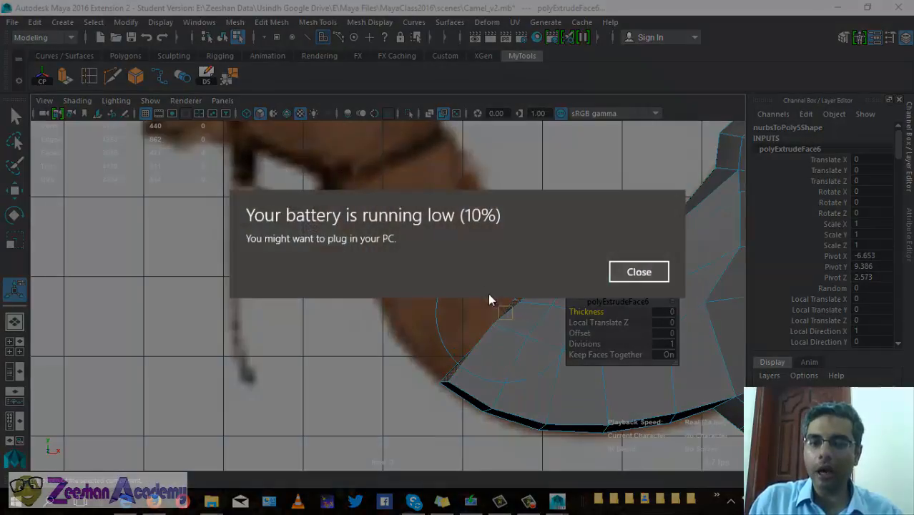
pyautogui.click(622, 270)
pyautogui.moveTo(490, 289); pyautogui.dragTo(454, 285)
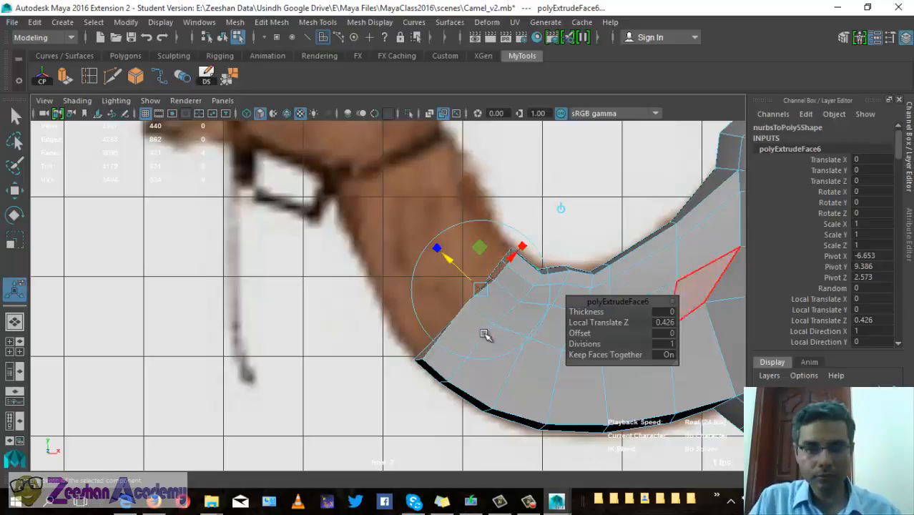
pyautogui.press('XF86MonBrightnessUp')
pyautogui.press('XF86MonBrightnessUp')
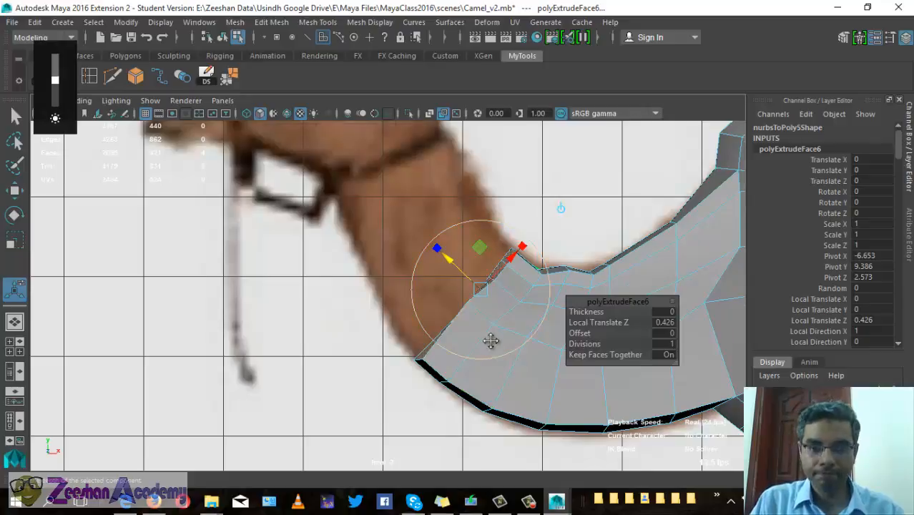
pyautogui.keyDown('alt'); pyautogui.moveTo(491, 341); pyautogui.dragTo(507, 349, button='middle'); pyautogui.keyUp('alt')
pyautogui.moveTo(471, 276)
pyautogui.mouseDown()
pyautogui.moveTo(462, 262)
pyautogui.moveTo(470, 270)
pyautogui.mouseUp()
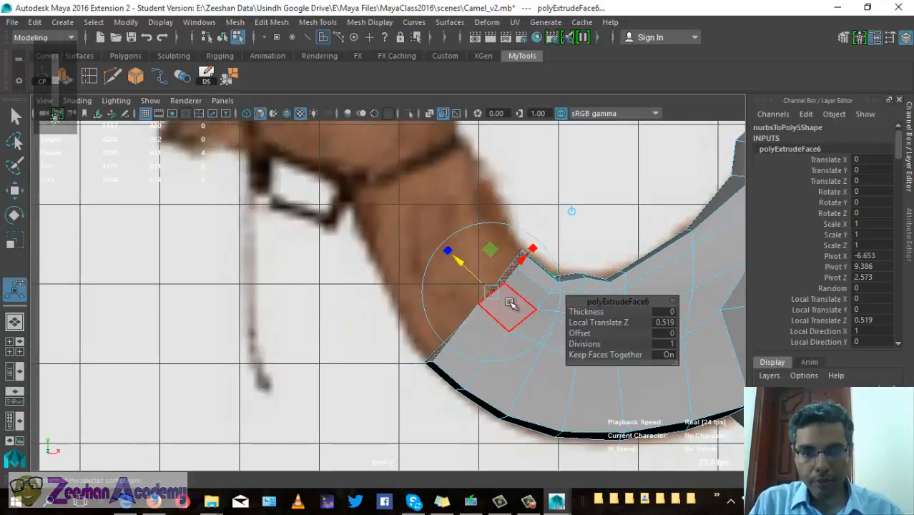
# Rotate the sixth section's end faces toward the upward bend and reposition them inside the reference neck outline
pyautogui.press('e')
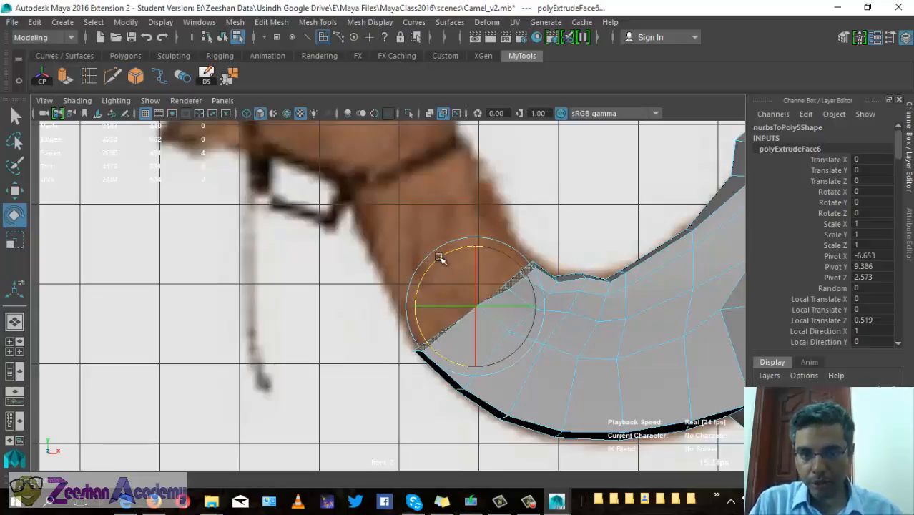
pyautogui.press('w')
pyautogui.moveTo(475, 306); pyautogui.dragTo(479, 308)
# Extrude a seventh neck section with a Local Translate Z of 0.316 and align its end with the reference neck
pyautogui.keyDown('alt'); pyautogui.moveTo(545, 352); pyautogui.dragTo(527, 363, button='middle'); pyautogui.keyUp('alt')
pyautogui.scroll(1, 528, 362)
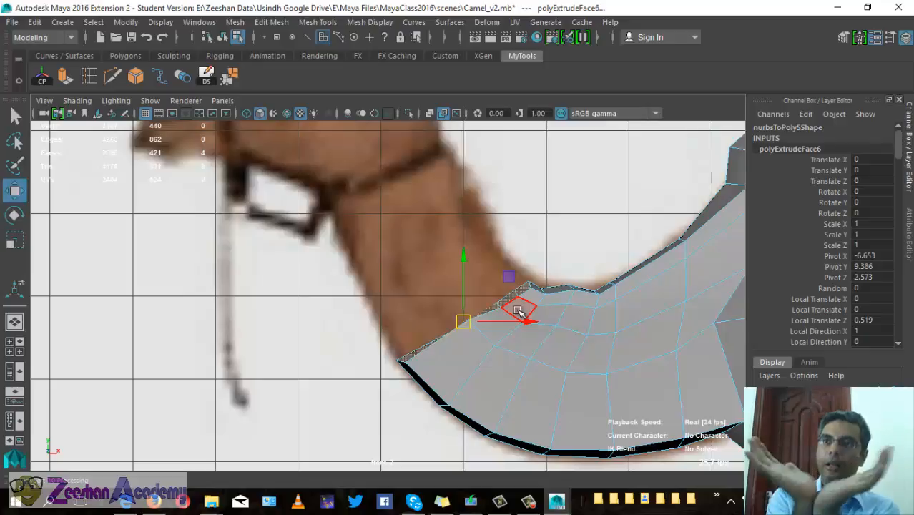
pyautogui.keyDown('alt'); pyautogui.moveTo(523, 351); pyautogui.dragTo(508, 365, button='middle'); pyautogui.keyUp('alt')
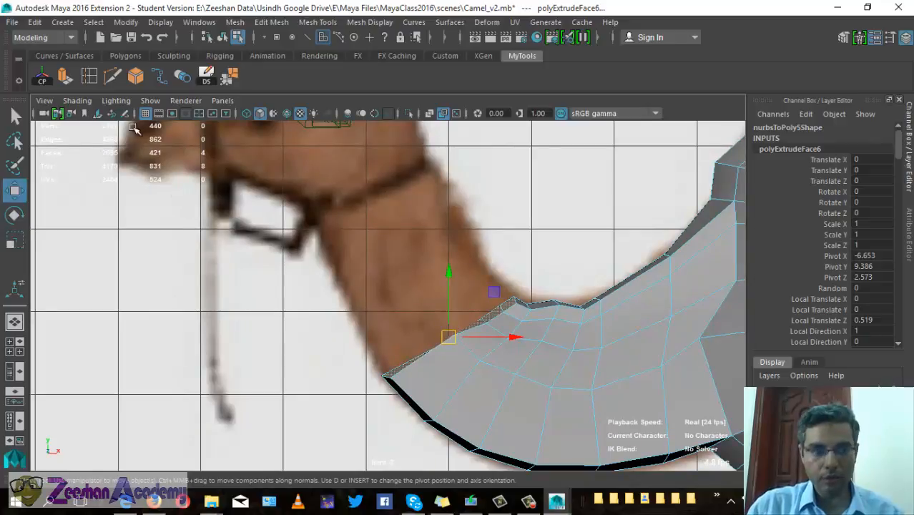
pyautogui.hotkey('ctrl', 'e')
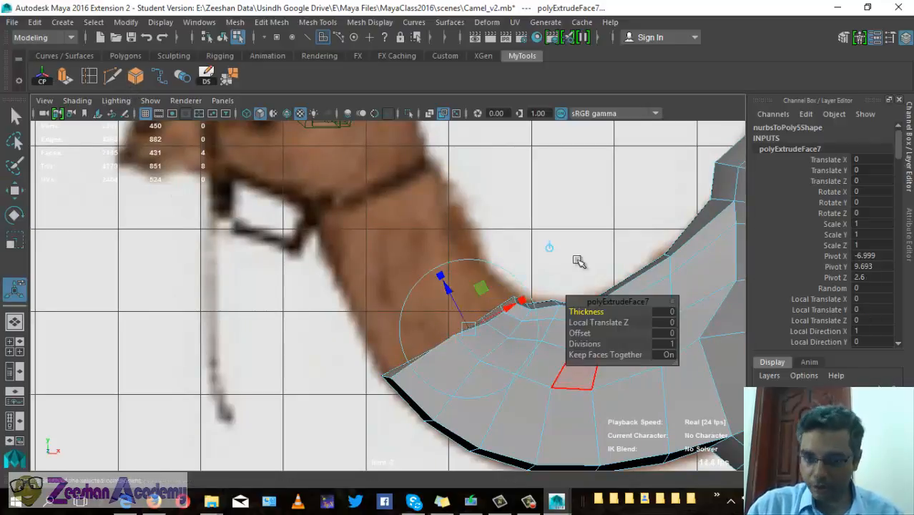
pyautogui.moveTo(448, 291); pyautogui.dragTo(434, 310)
pyautogui.press('e')
pyautogui.press('w')
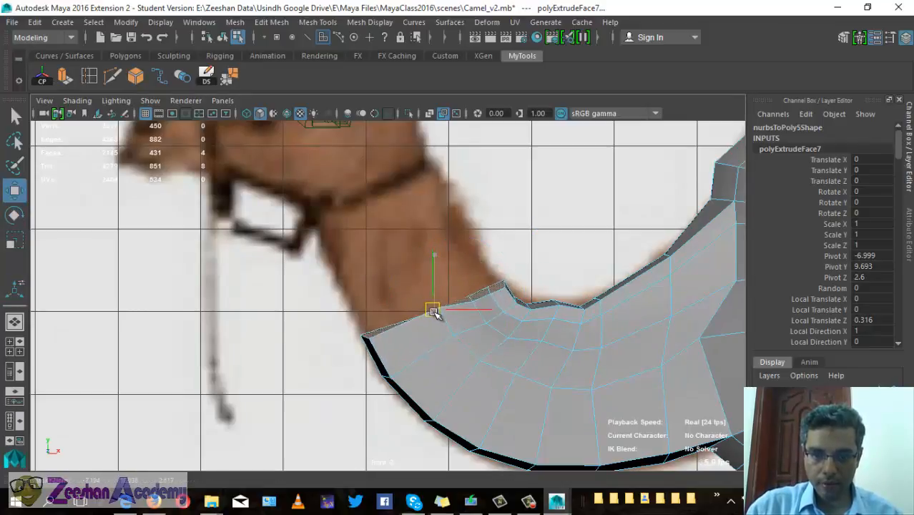
# Extrude an eighth neck section with a Local Translate Z of 0.438 and move and rotate its end to match the reference
pyautogui.click(65, 77)
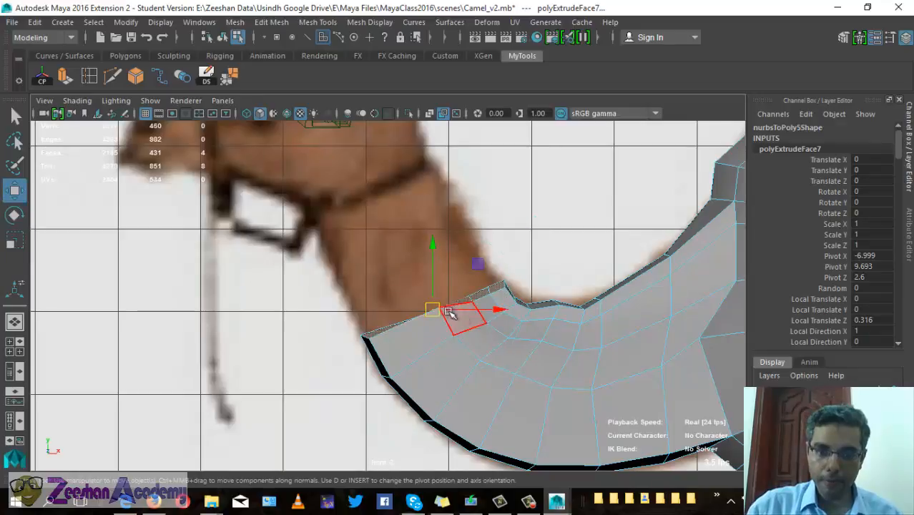
pyautogui.click(431, 277)
pyautogui.hotkey('ctrl', 'z')
pyautogui.moveTo(443, 260); pyautogui.dragTo(428, 228)
pyautogui.press('r')
pyautogui.moveTo(420, 275); pyautogui.dragTo(409, 276)
pyautogui.press('w')
pyautogui.press('e')
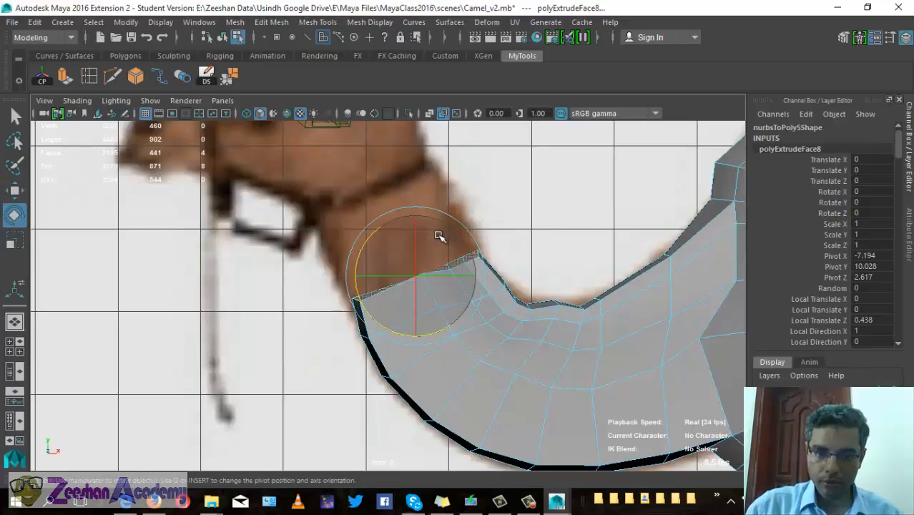
pyautogui.moveTo(364, 249); pyautogui.dragTo(367, 252)
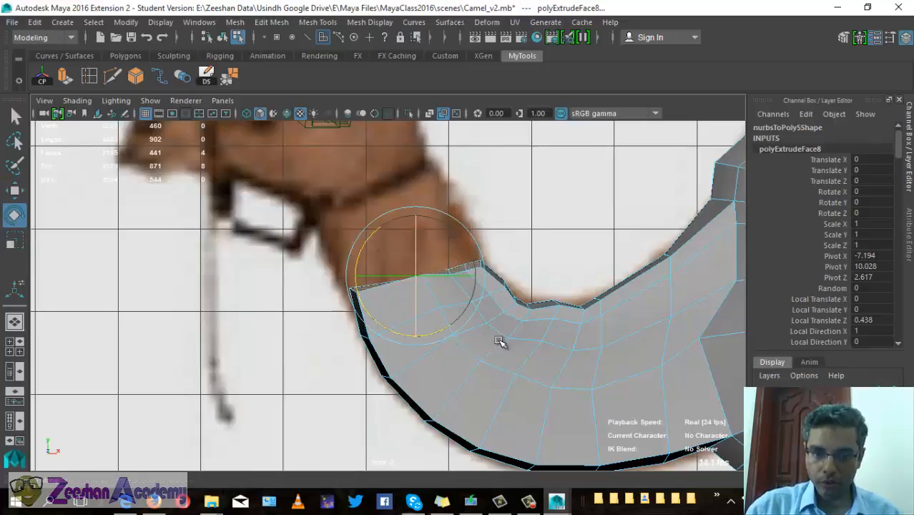
# Extrude further neck sections up to the base of the head, angling their ends to follow the reference neck
pyautogui.click(66, 75)
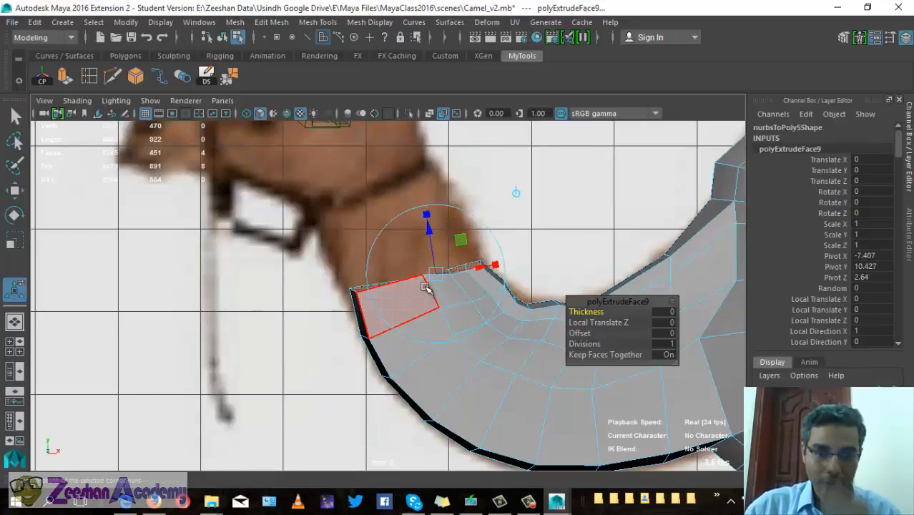
pyautogui.moveTo(429, 283); pyautogui.dragTo(435, 240)
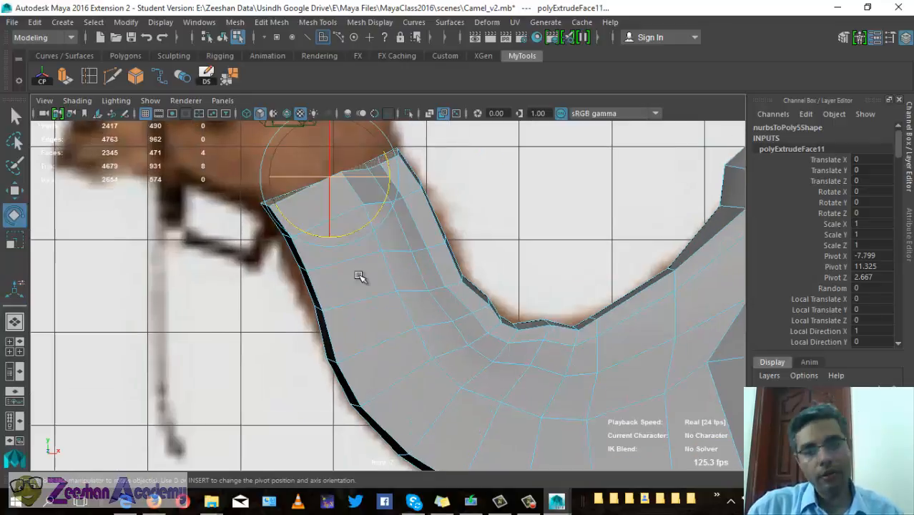
# Switch to vertex editing and lower the vertices at the bottom of the neck's inner curve to smooth the bump
pyautogui.press('space')
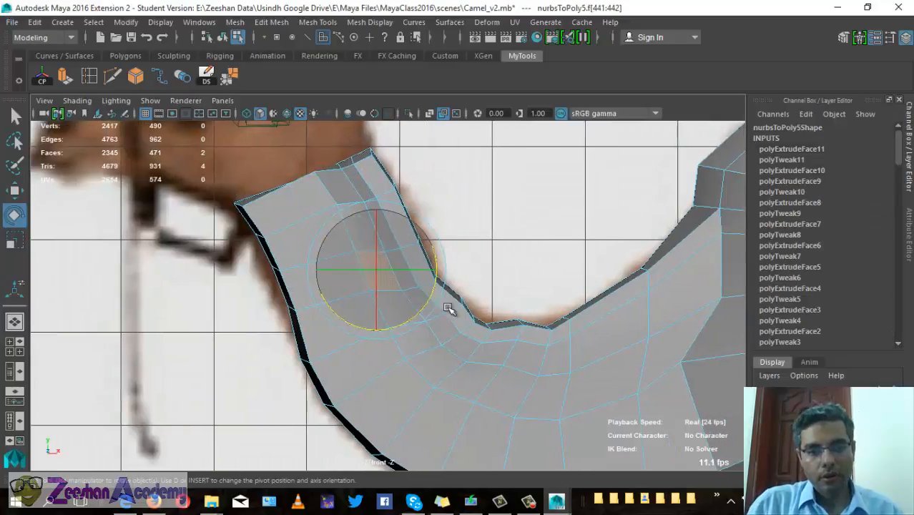
pyautogui.press('q')
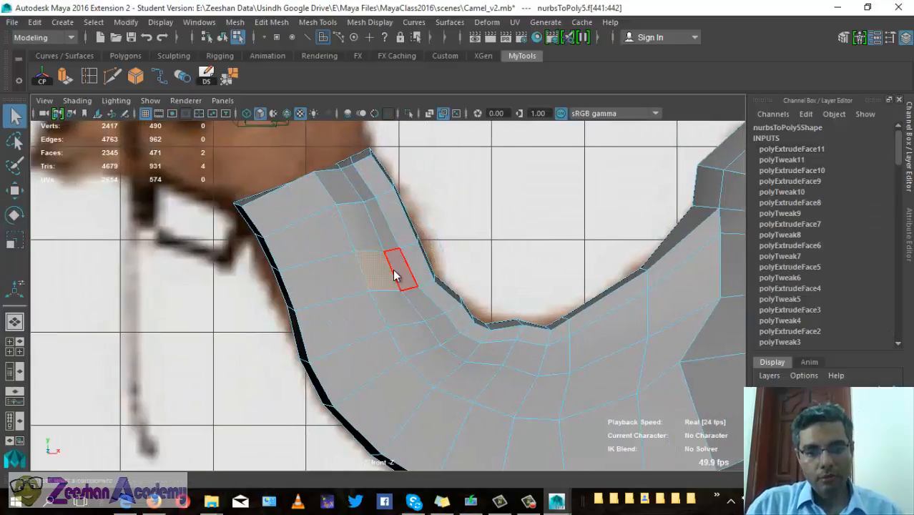
pyautogui.moveTo(393, 128); pyautogui.dragTo(330, 131, button='right')
pyautogui.scroll(1, 560, 326)
pyautogui.keyDown('alt'); pyautogui.moveTo(594, 400); pyautogui.dragTo(407, 315, button='middle'); pyautogui.keyUp('alt')
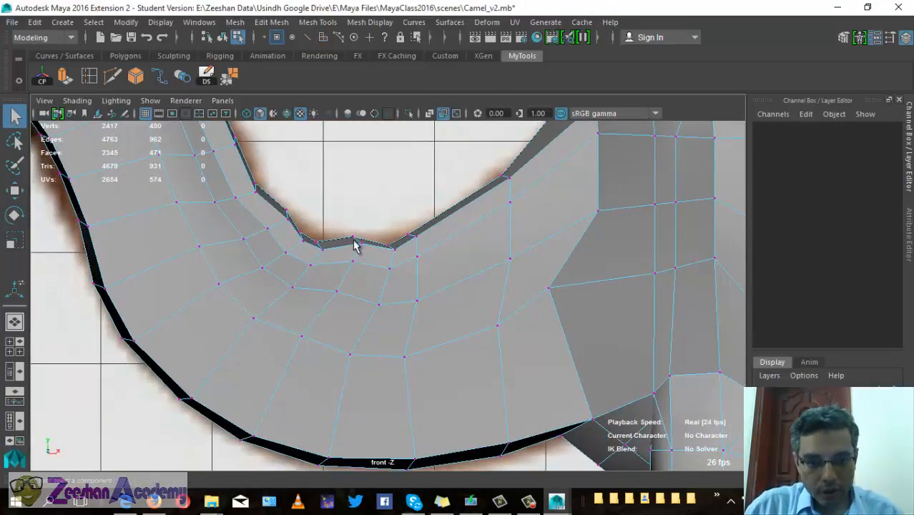
pyautogui.moveTo(350, 237); pyautogui.dragTo(372, 254)
pyautogui.press('w')
pyautogui.moveTo(357, 180); pyautogui.dragTo(357, 190)
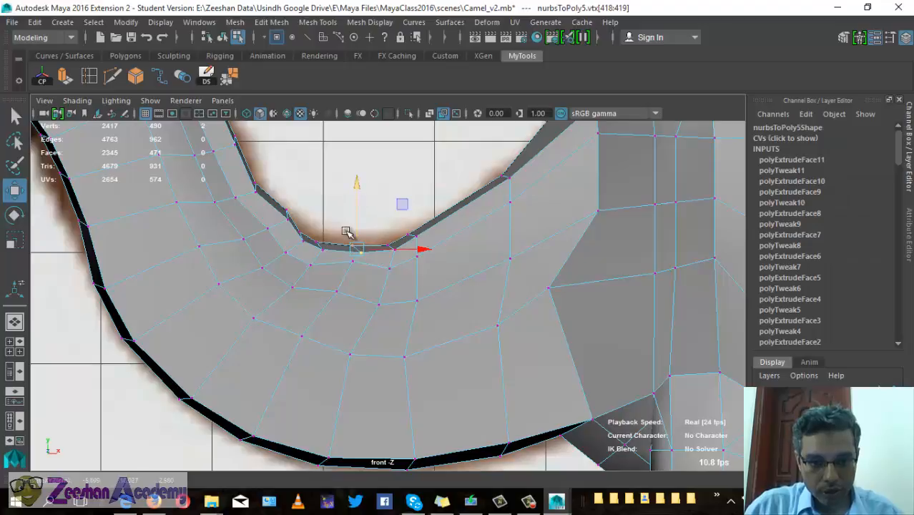
pyautogui.moveTo(338, 235); pyautogui.dragTo(369, 273)
pyautogui.moveTo(352, 191); pyautogui.dragTo(353, 194)
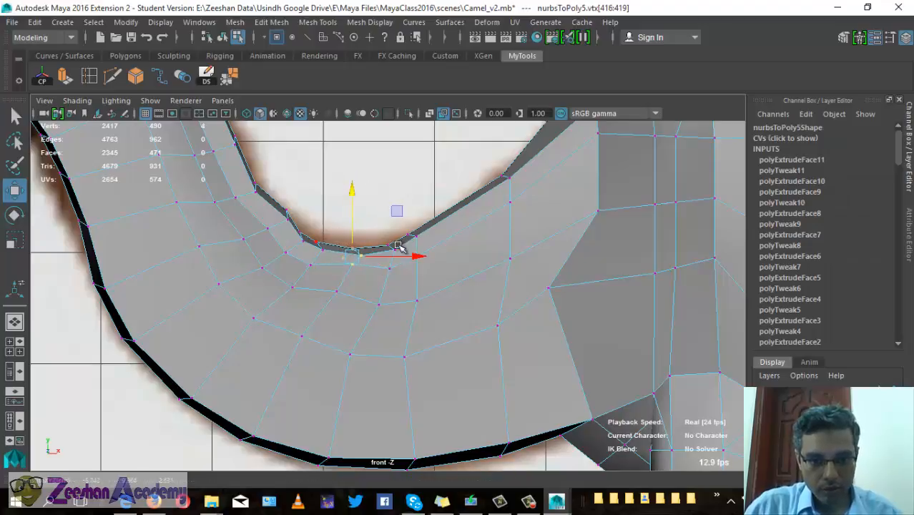
# Adjust the vertices on the neck's upper edge toward the chest to match the reference outline
pyautogui.scroll(-1, 530, 260)
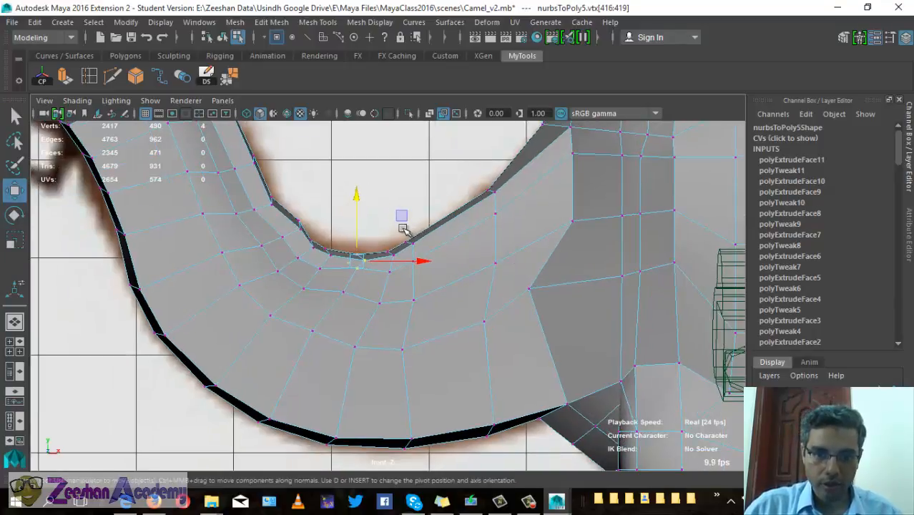
pyautogui.moveTo(425, 244); pyautogui.dragTo(430, 252)
pyautogui.keyDown('alt'); pyautogui.moveTo(471, 318); pyautogui.dragTo(482, 305, button='middle'); pyautogui.keyUp('alt')
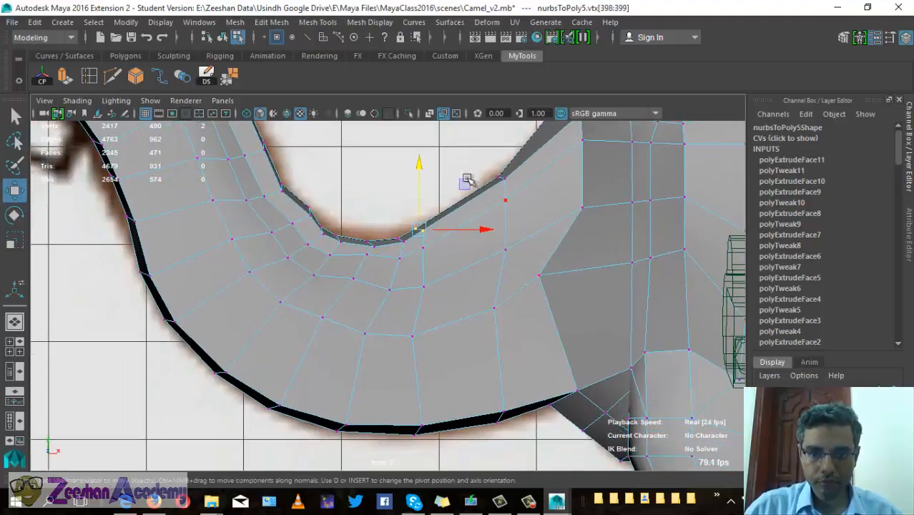
pyautogui.moveTo(484, 171); pyautogui.dragTo(523, 214)
# Switch to the perspective view and return the camel mesh from vertex editing to object mode
pyautogui.scroll(-6, 426, 282)
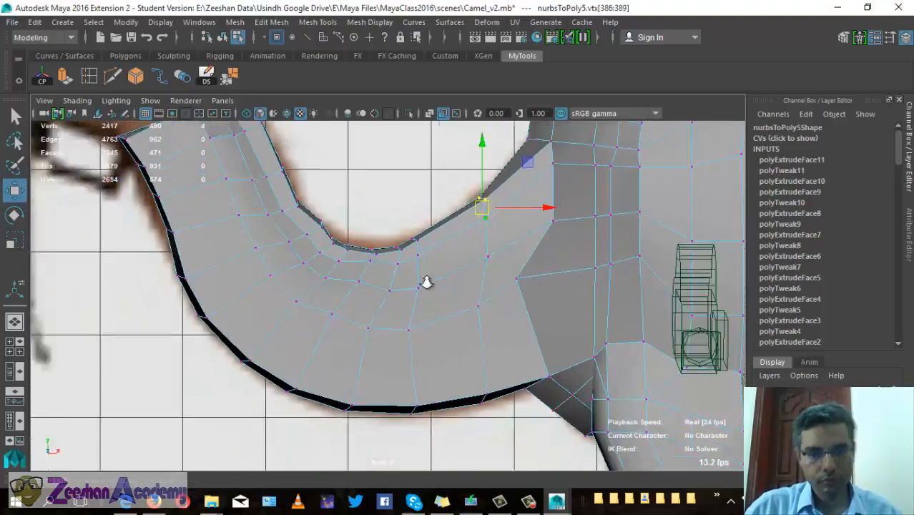
pyautogui.press('space')
pyautogui.moveTo(432, 289); pyautogui.dragTo(432, 249)
pyautogui.keyDown('alt'); pyautogui.moveTo(431, 300); pyautogui.dragTo(523, 299); pyautogui.keyUp('alt')
pyautogui.moveTo(583, 129); pyautogui.dragTo(642, 128, button='right')
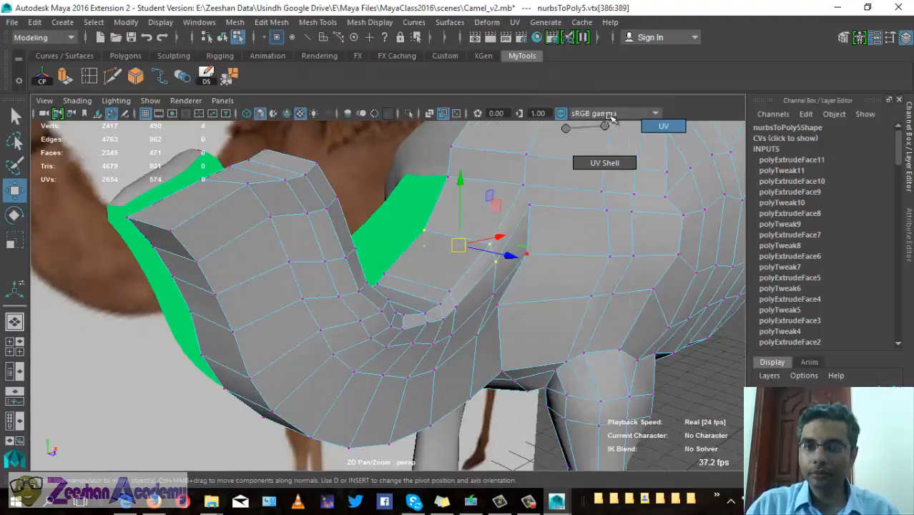
pyautogui.moveTo(582, 129); pyautogui.dragTo(648, 109, button='right')
pyautogui.scroll(-4, 287, 297)
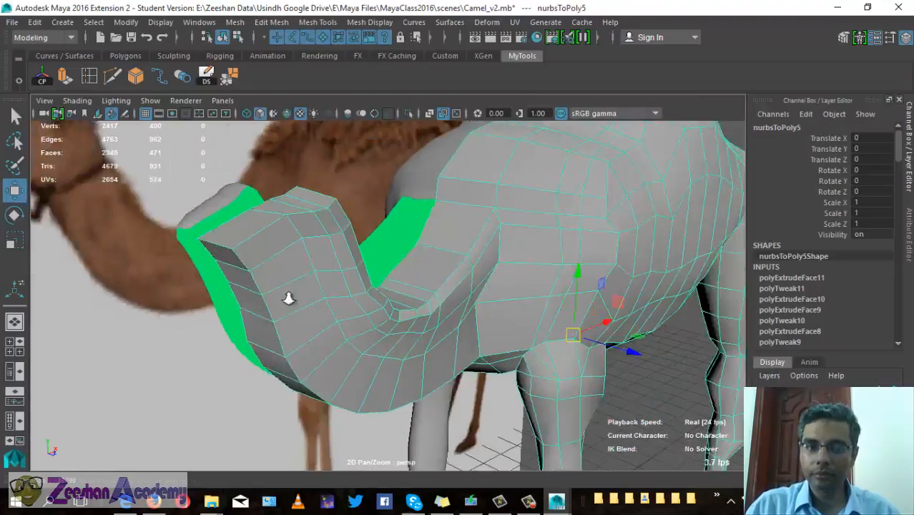
# Examine from the front, above and the side how the neck's inner side lines up with the mirrored half
pyautogui.keyDown('alt'); pyautogui.moveTo(288, 297); pyautogui.dragTo(448, 228); pyautogui.keyUp('alt')
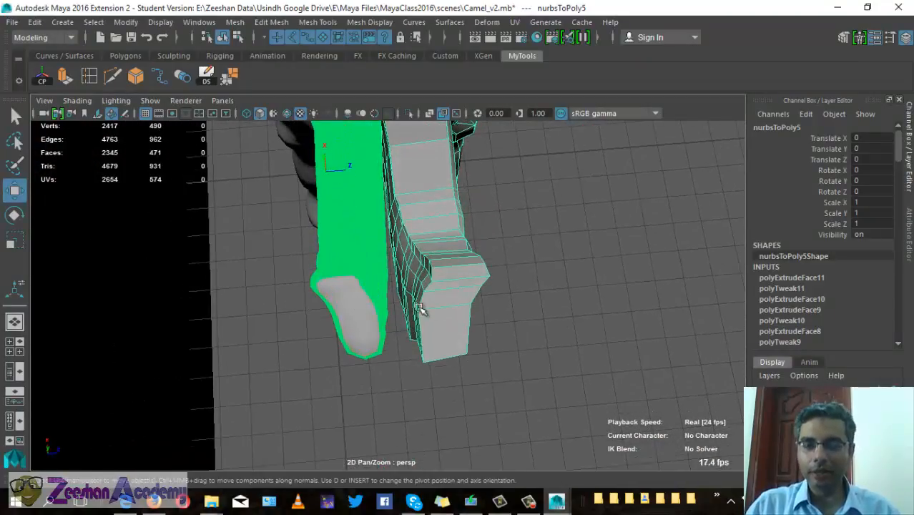
pyautogui.keyDown('alt'); pyautogui.moveTo(413, 255); pyautogui.dragTo(466, 309); pyautogui.keyUp('alt')
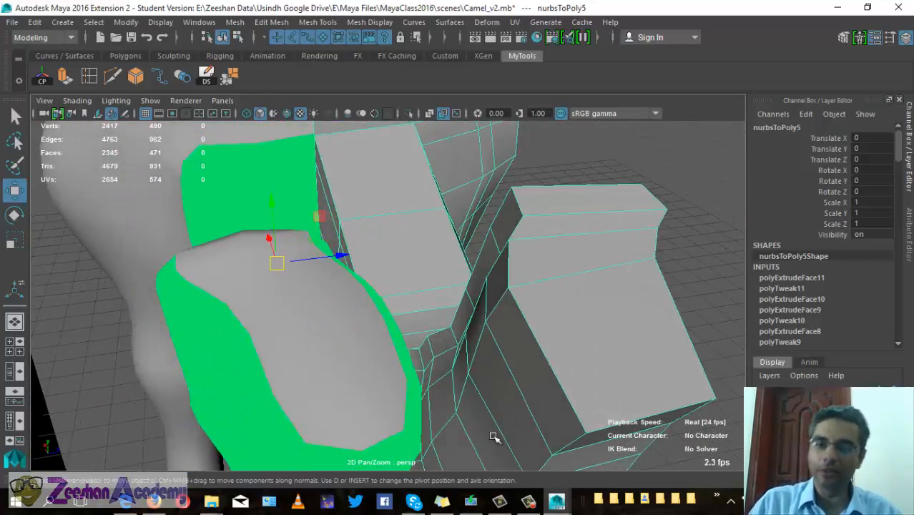
pyautogui.keyDown('alt'); pyautogui.moveTo(495, 437); pyautogui.dragTo(443, 341); pyautogui.keyUp('alt')
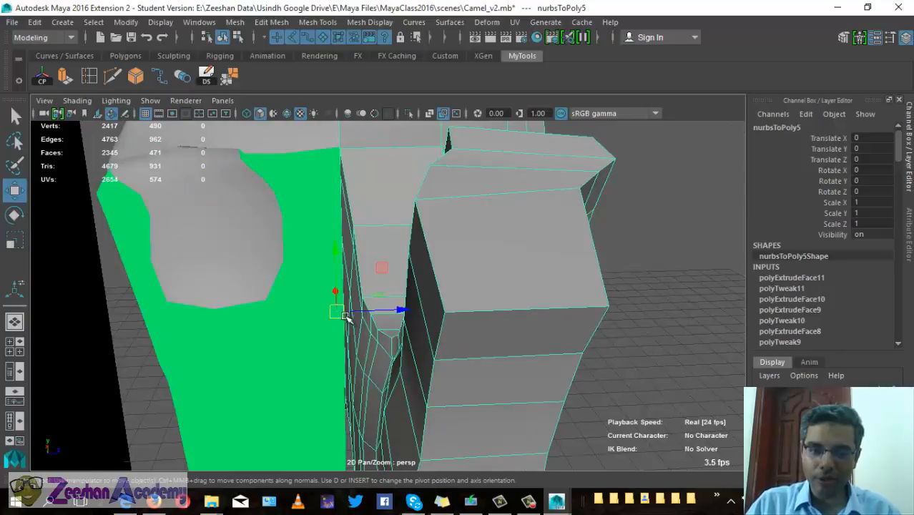
pyautogui.keyDown('alt'); pyautogui.moveTo(345, 316); pyautogui.dragTo(275, 352); pyautogui.keyUp('alt')
pyautogui.keyDown('alt'); pyautogui.moveTo(417, 318); pyautogui.dragTo(151, 300, button='right'); pyautogui.keyUp('alt')
pyautogui.keyDown('alt'); pyautogui.moveTo(151, 300); pyautogui.dragTo(356, 350); pyautogui.keyUp('alt')
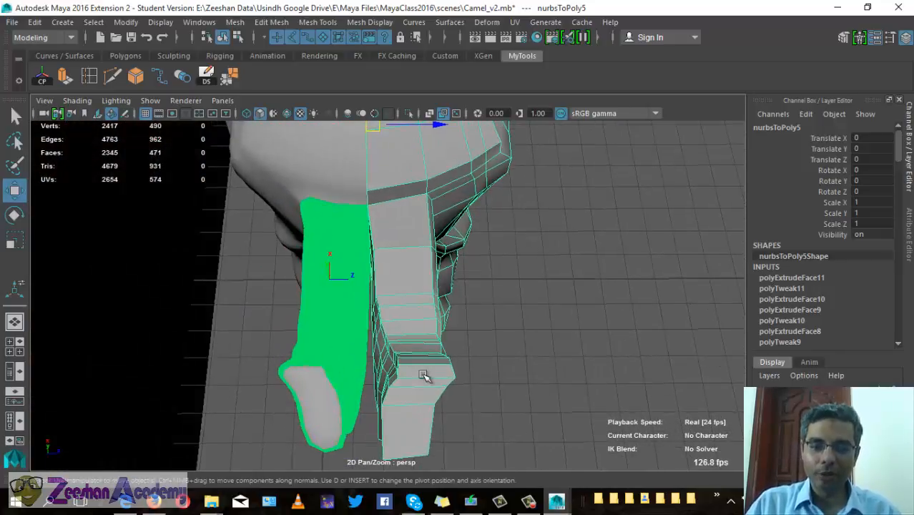
pyautogui.keyDown('alt'); pyautogui.moveTo(424, 376); pyautogui.dragTo(432, 328); pyautogui.keyUp('alt')
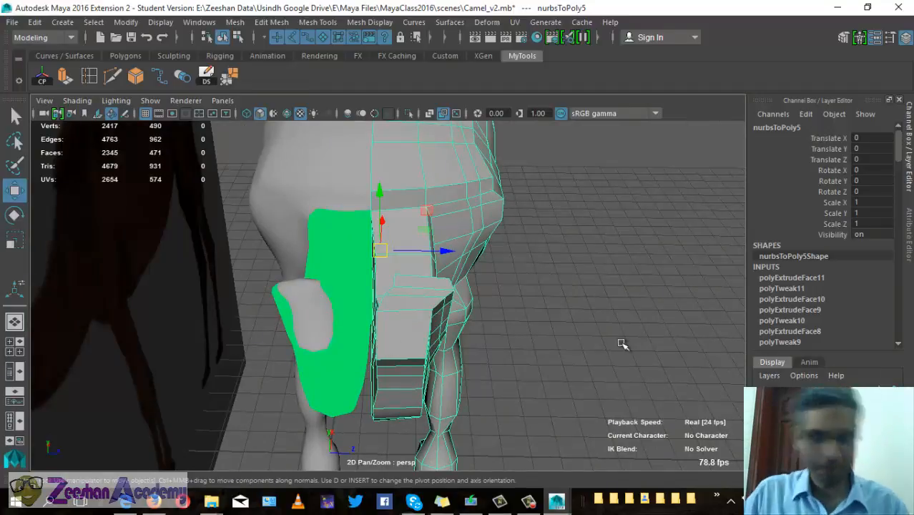
pyautogui.keyDown('alt'); pyautogui.moveTo(622, 345); pyautogui.dragTo(336, 319); pyautogui.keyUp('alt')
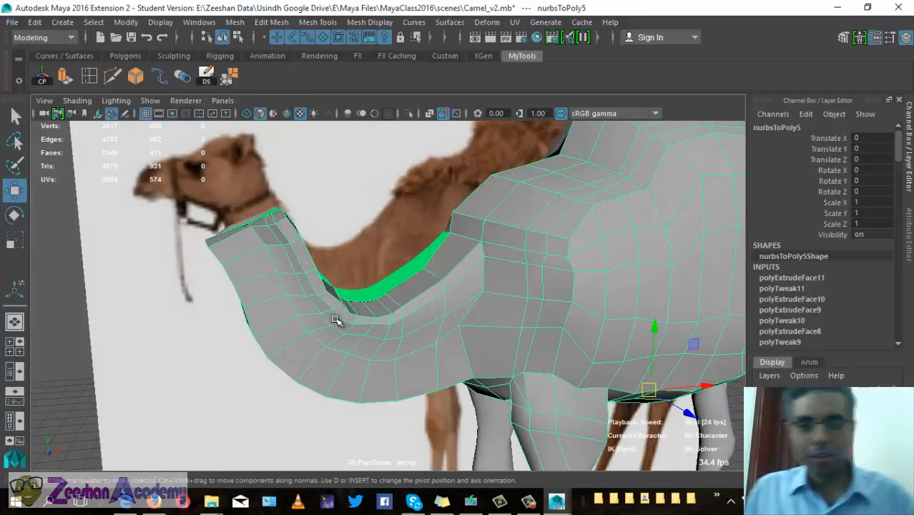
# Delete the mirrored half of the camel and switch the remaining half to face selection, facing the neck's inner side
pyautogui.keyDown('alt'); pyautogui.moveTo(392, 335); pyautogui.dragTo(479, 337); pyautogui.keyUp('alt')
pyautogui.click(384, 164)
pyautogui.press('Delete')
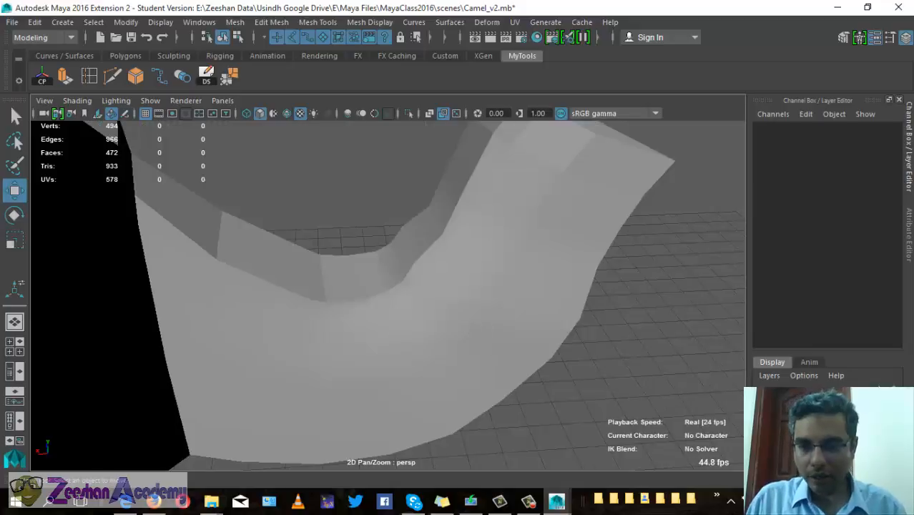
pyautogui.keyDown('alt'); pyautogui.moveTo(477, 367); pyautogui.dragTo(287, 166, button='right'); pyautogui.keyUp('alt')
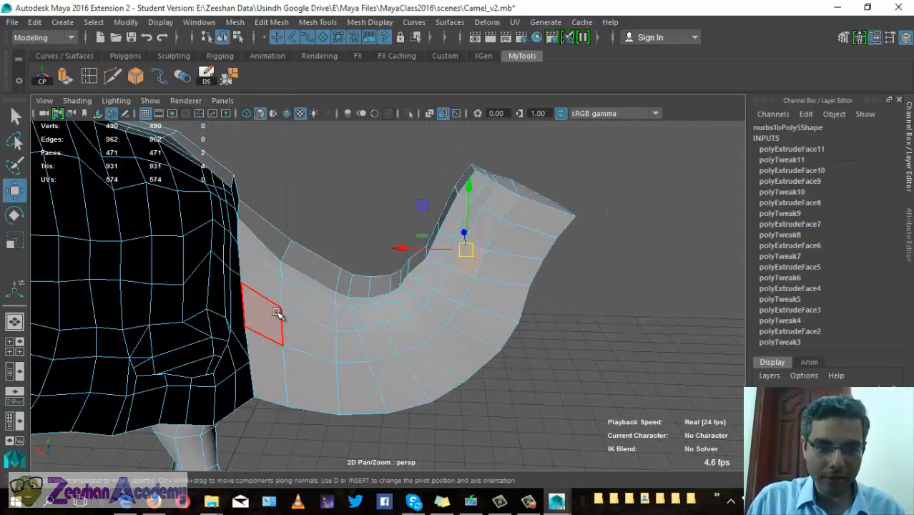
pyautogui.click(277, 312)
pyautogui.keyDown('alt'); pyautogui.moveTo(280, 331); pyautogui.dragTo(352, 320); pyautogui.keyUp('alt')
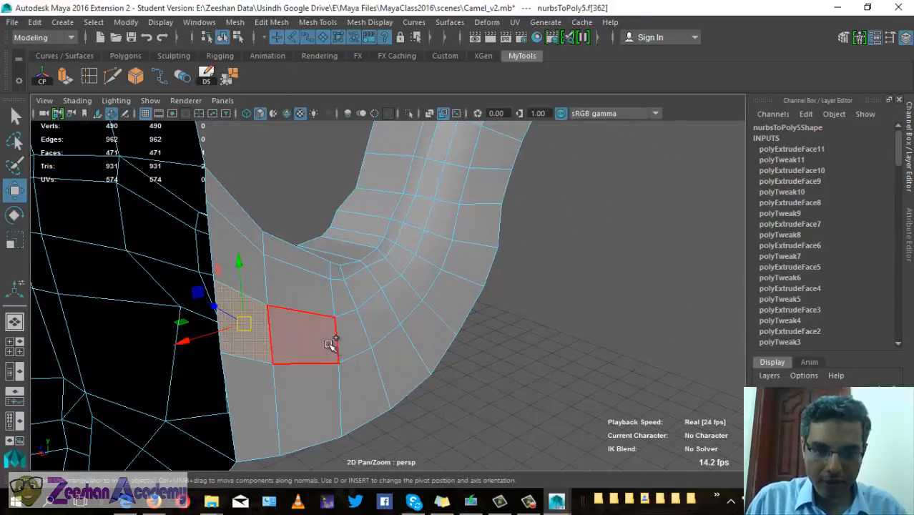
pyautogui.keyDown('shift'); pyautogui.click(329, 345); pyautogui.keyUp('shift')
pyautogui.keyDown('shift'); pyautogui.click(366, 322); pyautogui.keyUp('shift')
pyautogui.keyDown('shift'); pyautogui.doubleClick(413, 318); pyautogui.keyUp('shift')
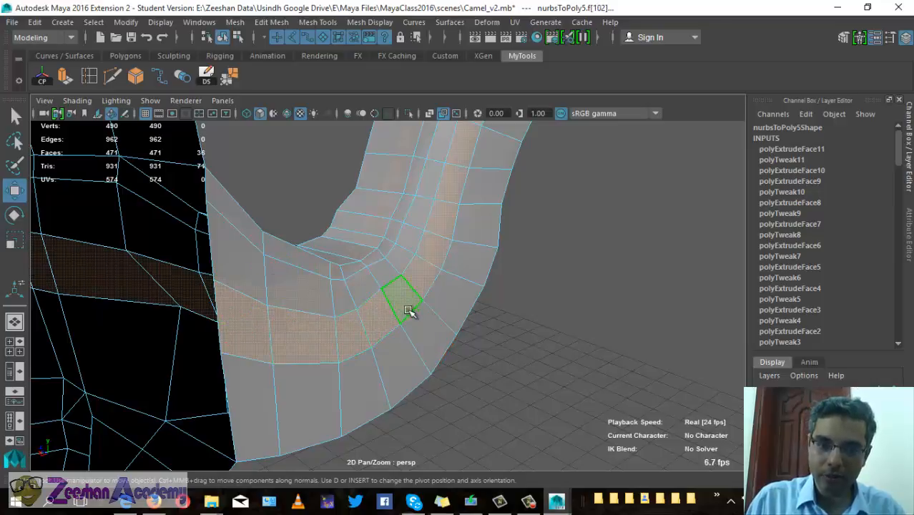
pyautogui.keyDown('alt'); pyautogui.moveTo(410, 310); pyautogui.dragTo(194, 329); pyautogui.keyUp('alt')
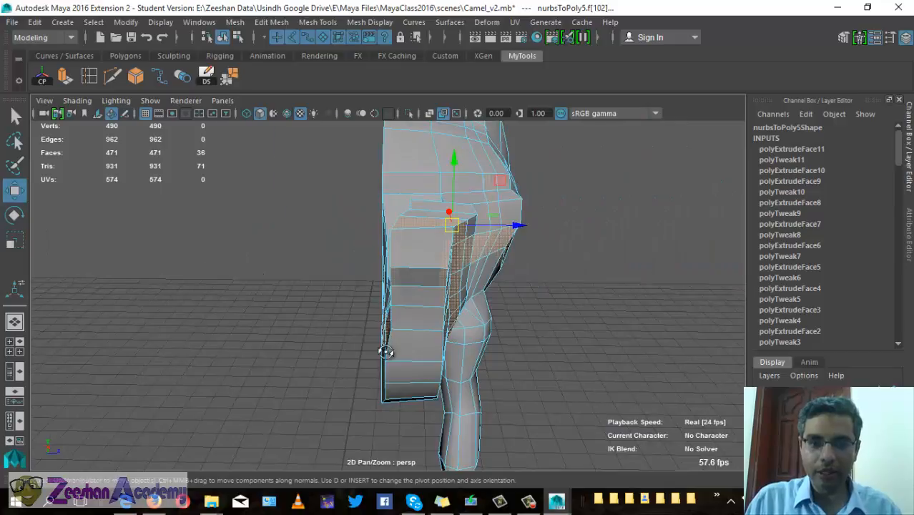
pyautogui.keyDown('alt'); pyautogui.moveTo(386, 351); pyautogui.dragTo(427, 330); pyautogui.keyUp('alt')
# Select the middle face strip on the neck's inner side, grow the selection over the adjoining rows and delete those faces
pyautogui.click(294, 316)
pyautogui.keyDown('shift'); pyautogui.click(330, 335); pyautogui.keyUp('shift')
pyautogui.keyDown('shift'); pyautogui.click(357, 339); pyautogui.keyUp('shift')
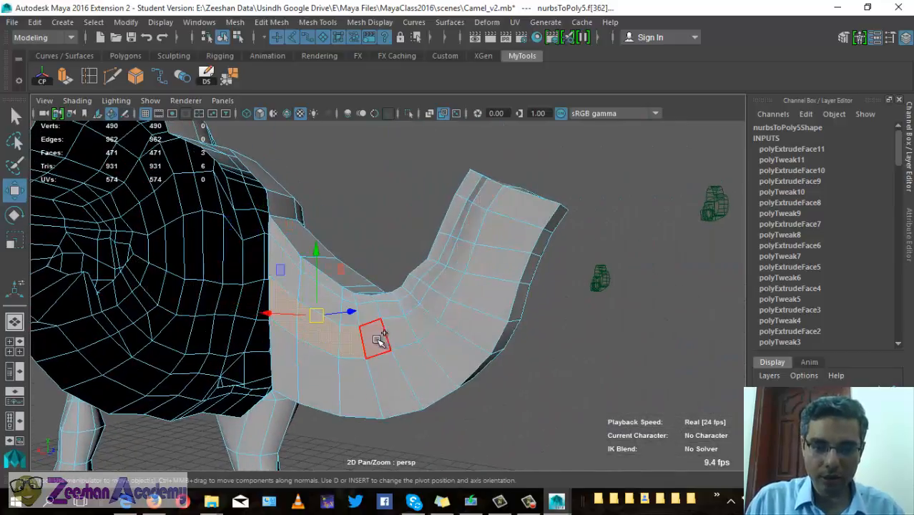
pyautogui.keyDown('shift'); pyautogui.click(379, 339); pyautogui.keyUp('shift')
pyautogui.keyDown('shift'); pyautogui.click(447, 283); pyautogui.keyUp('shift')
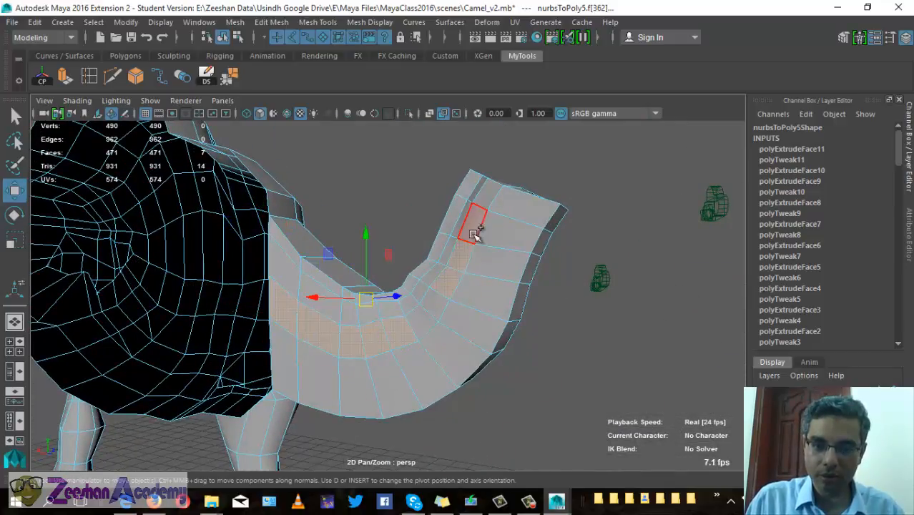
pyautogui.keyDown('shift'); pyautogui.click(481, 209); pyautogui.keyUp('shift')
pyautogui.keyDown('shift'); pyautogui.click(488, 194); pyautogui.keyUp('shift')
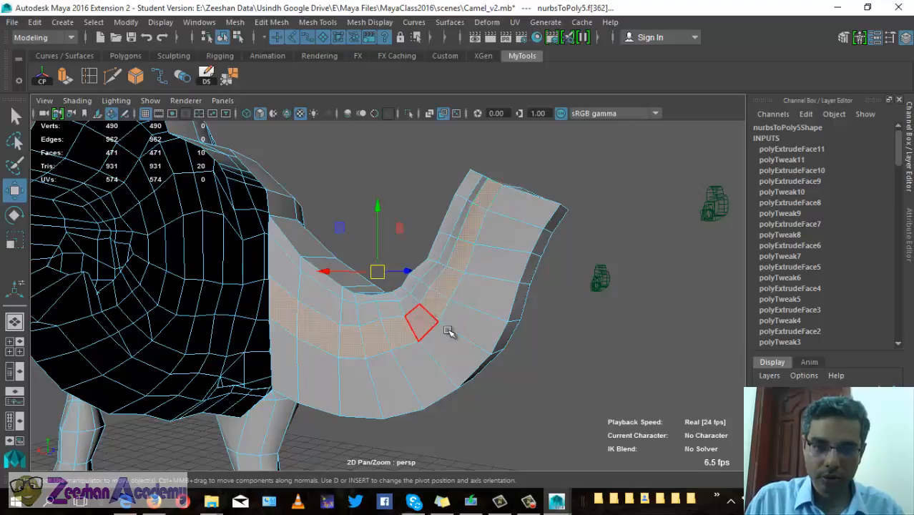
pyautogui.keyDown('shift'); pyautogui.click(446, 329); pyautogui.keyUp('shift')
pyautogui.keyDown('alt'); pyautogui.moveTo(446, 329); pyautogui.dragTo(453, 414); pyautogui.keyUp('alt')
pyautogui.keyDown('alt'); pyautogui.moveTo(472, 333); pyautogui.dragTo(422, 348); pyautogui.keyUp('alt')
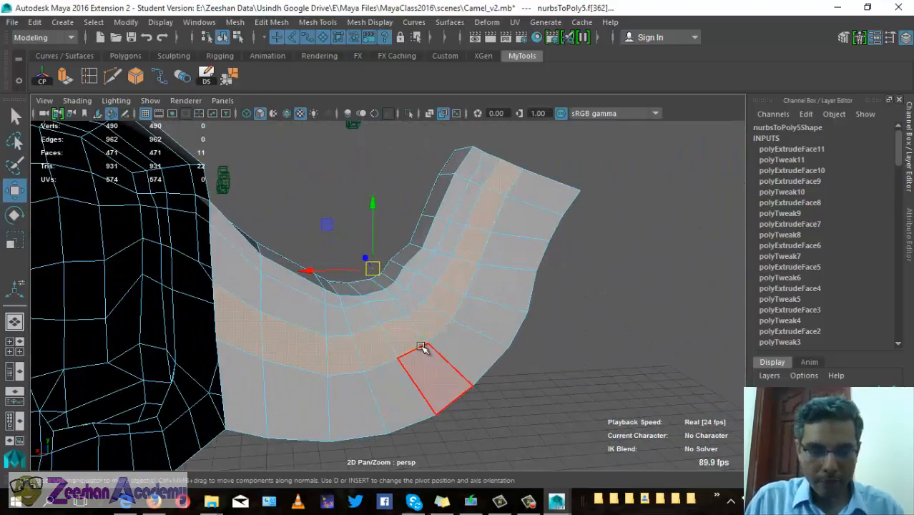
pyautogui.hotkey('shift', '.')
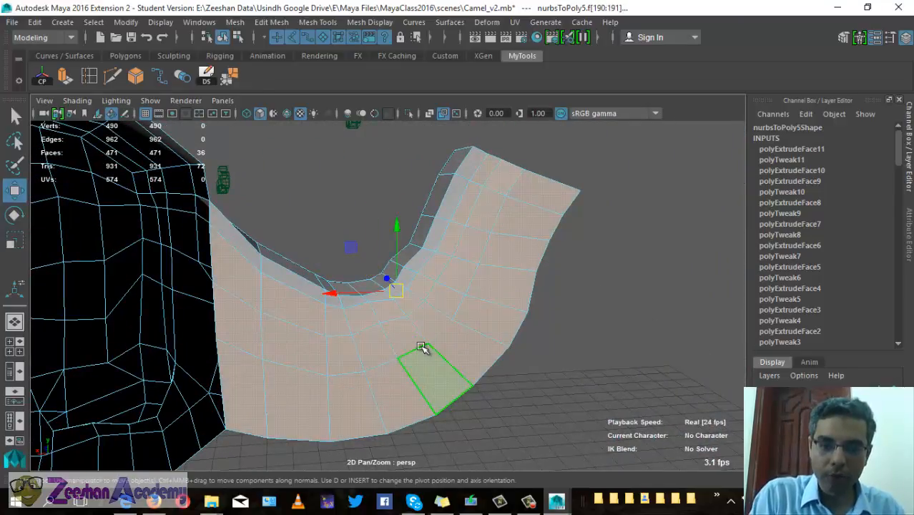
pyautogui.keyDown('alt'); pyautogui.moveTo(420, 346); pyautogui.dragTo(241, 353); pyautogui.keyUp('alt')
pyautogui.press('Delete')
pyautogui.scroll(3, 241, 353)
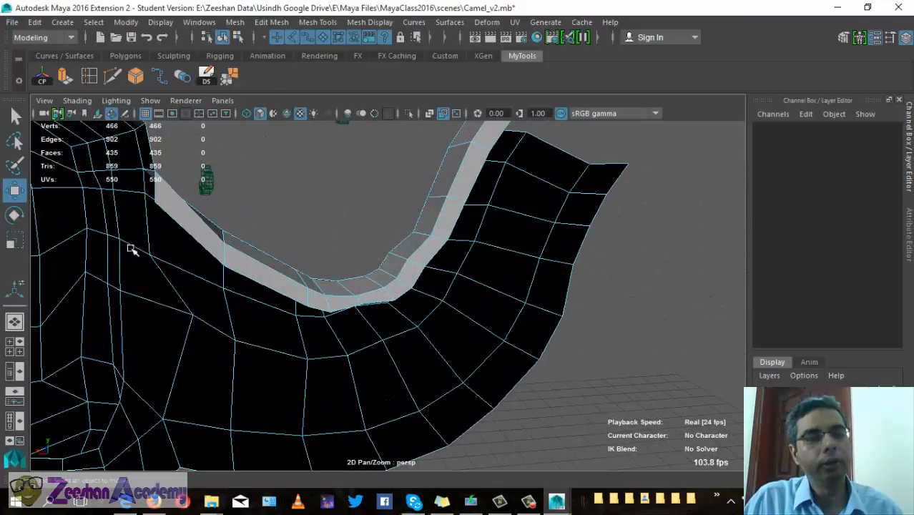
pyautogui.click(189, 225)
pyautogui.keyDown('shift'); pyautogui.click(266, 276); pyautogui.keyUp('shift')
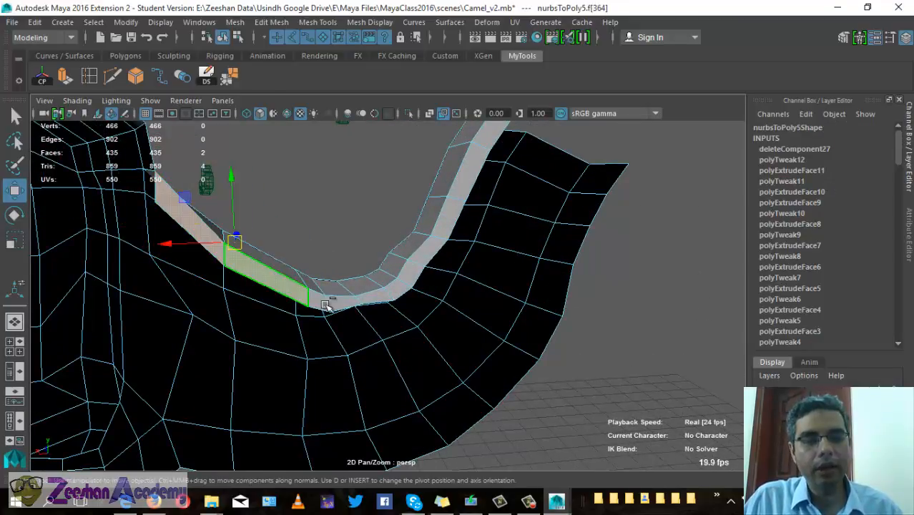
pyautogui.keyDown('shift'); pyautogui.click(319, 301); pyautogui.keyUp('shift')
pyautogui.keyDown('shift'); pyautogui.click(352, 304); pyautogui.keyUp('shift')
pyautogui.keyDown('shift'); pyautogui.click(377, 296); pyautogui.keyUp('shift')
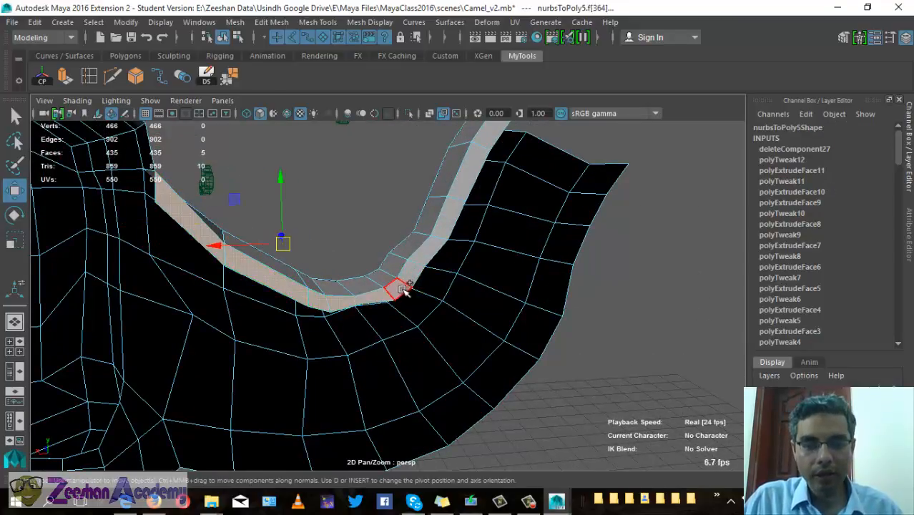
pyautogui.keyDown('shift'); pyautogui.click(398, 288); pyautogui.keyUp('shift')
pyautogui.keyDown('shift'); pyautogui.click(413, 276); pyautogui.keyUp('shift')
pyautogui.keyDown('alt'); pyautogui.moveTo(426, 279); pyautogui.dragTo(425, 288); pyautogui.keyUp('alt')
pyautogui.keyDown('shift'); pyautogui.doubleClick(424, 291); pyautogui.keyUp('shift')
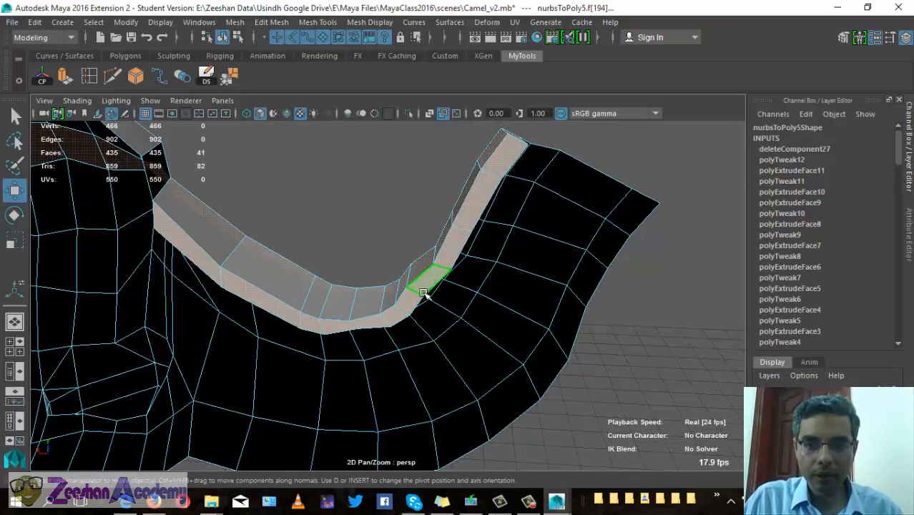
# Delete the remaining narrow strip of inner-side faces along the neck's upper curve, from the chest to the head end
pyautogui.click(197, 247)
pyautogui.keyDown('shift'); pyautogui.click(219, 283); pyautogui.keyUp('shift')
pyautogui.keyDown('alt'); pyautogui.moveTo(225, 333); pyautogui.dragTo(261, 316); pyautogui.keyUp('alt')
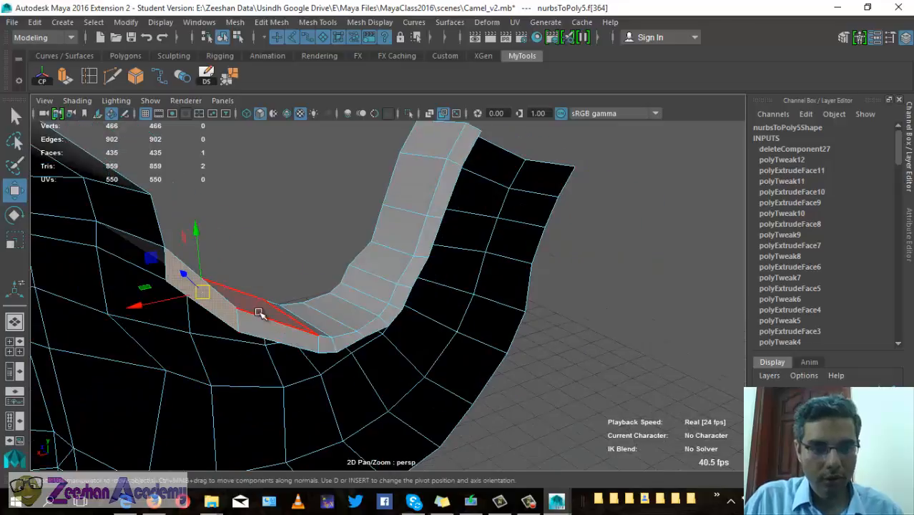
pyautogui.keyDown('shift'); pyautogui.click(333, 342); pyautogui.keyUp('shift')
pyautogui.keyDown('shift'); pyautogui.click(351, 339); pyautogui.keyUp('shift')
pyautogui.keyDown('shift'); pyautogui.click(378, 321); pyautogui.keyUp('shift')
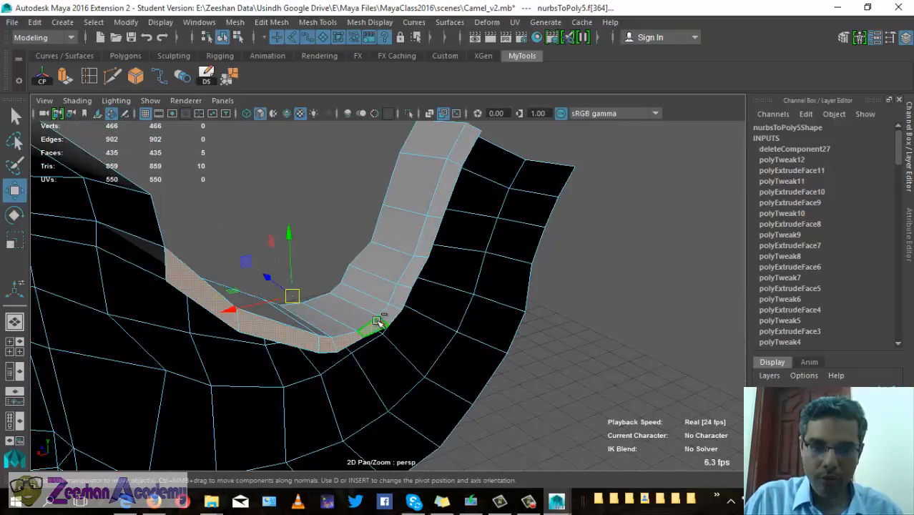
pyautogui.keyDown('shift'); pyautogui.click(392, 309); pyautogui.keyUp('shift')
pyautogui.keyDown('shift'); pyautogui.click(402, 293); pyautogui.keyUp('shift')
pyautogui.keyDown('shift'); pyautogui.click(420, 257); pyautogui.keyUp('shift')
pyautogui.keyDown('shift'); pyautogui.click(427, 235); pyautogui.keyUp('shift')
pyautogui.keyDown('shift'); pyautogui.click(436, 201); pyautogui.keyUp('shift')
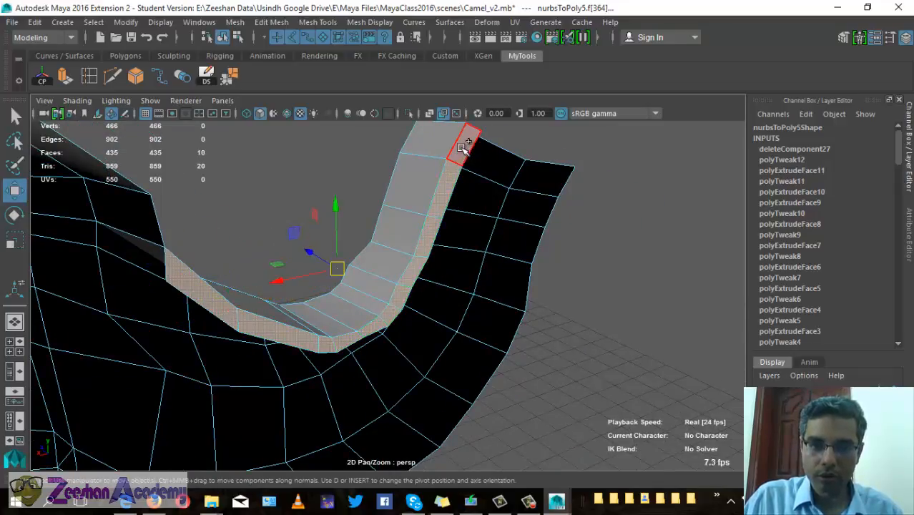
pyautogui.keyDown('shift'); pyautogui.click(464, 149); pyautogui.keyUp('shift')
pyautogui.press('Delete')
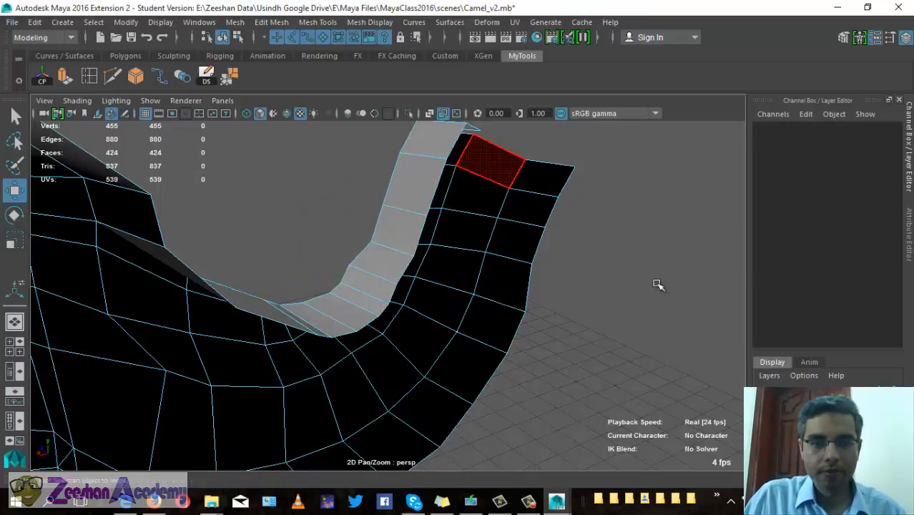
# Select the half body's open border edge loop and scale it flat along Z so the neck edges align on the centre plane
pyautogui.keyDown('alt'); pyautogui.moveTo(657, 285); pyautogui.dragTo(317, 323); pyautogui.keyUp('alt')
pyautogui.moveTo(369, 247); pyautogui.dragTo(362, 107, button='right')
pyautogui.click(357, 247)
pyautogui.keyDown('alt'); pyautogui.moveTo(360, 252); pyautogui.dragTo(427, 328); pyautogui.keyUp('alt')
pyautogui.press('r')
pyautogui.moveTo(476, 241); pyautogui.dragTo(414, 241)
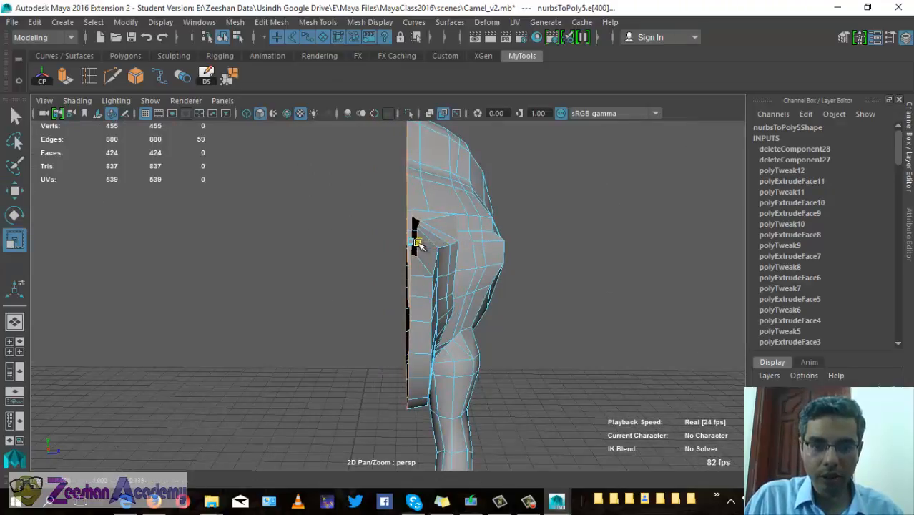
pyautogui.press('w')
pyautogui.moveTo(467, 252); pyautogui.dragTo(369, 244)
pyautogui.press('r')
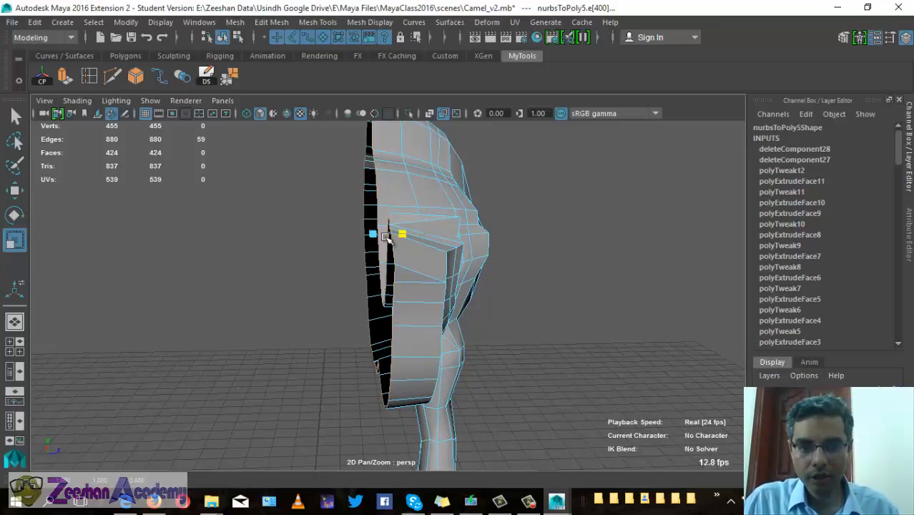
pyautogui.moveTo(386, 237); pyautogui.dragTo(375, 238)
pyautogui.moveTo(409, 252)
pyautogui.keyDown('alt'); pyautogui.mouseDown()
pyautogui.moveTo(355, 261)
pyautogui.moveTo(414, 258)
pyautogui.moveTo(405, 257)
pyautogui.mouseUp(); pyautogui.keyUp('alt')
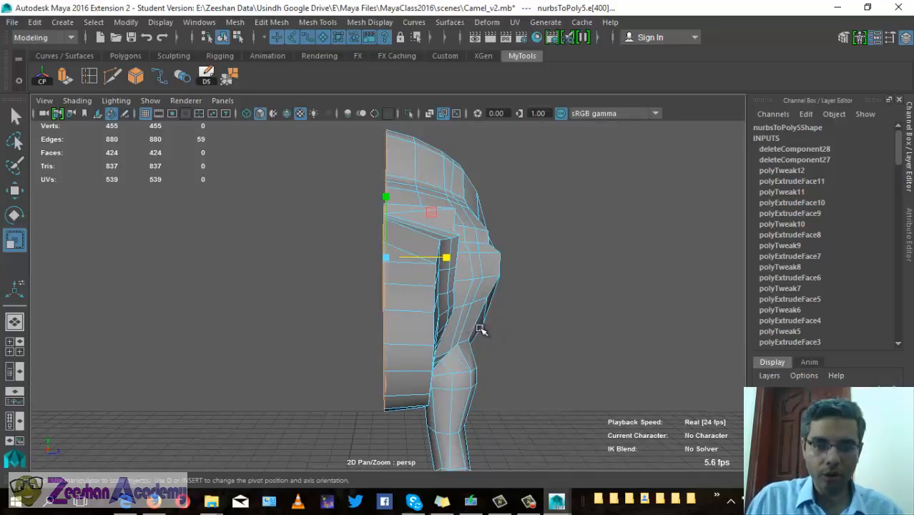
# Return the mesh to object mode and switch to the orthographic reference view, framed on the camel's head and neck
pyautogui.keyDown('alt'); pyautogui.moveTo(479, 329); pyautogui.dragTo(409, 327); pyautogui.keyUp('alt')
pyautogui.moveTo(408, 326); pyautogui.dragTo(478, 108, button='right')
pyautogui.keyDown('alt'); pyautogui.moveTo(535, 339); pyautogui.dragTo(577, 275); pyautogui.keyUp('alt')
pyautogui.scroll(2, 439, 306)
pyautogui.press('space')
pyautogui.press('space')
pyautogui.press('space')
pyautogui.moveTo(476, 292); pyautogui.dragTo(486, 334)
pyautogui.click(760, 419)
pyautogui.keyDown('alt'); pyautogui.moveTo(344, 291); pyautogui.dragTo(449, 319, button='middle'); pyautogui.keyUp('alt')
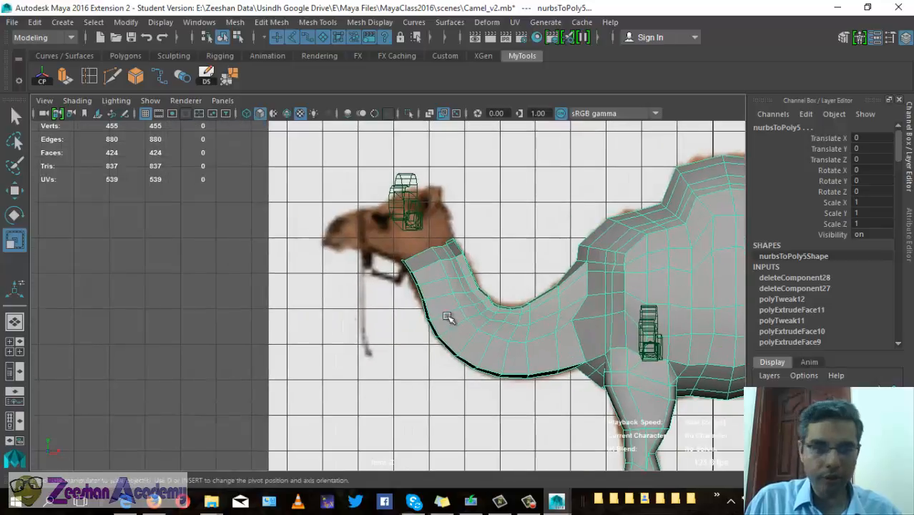
pyautogui.scroll(4, 415, 311)
pyautogui.keyDown('alt'); pyautogui.moveTo(347, 295); pyautogui.dragTo(357, 316, button='middle'); pyautogui.keyUp('alt')
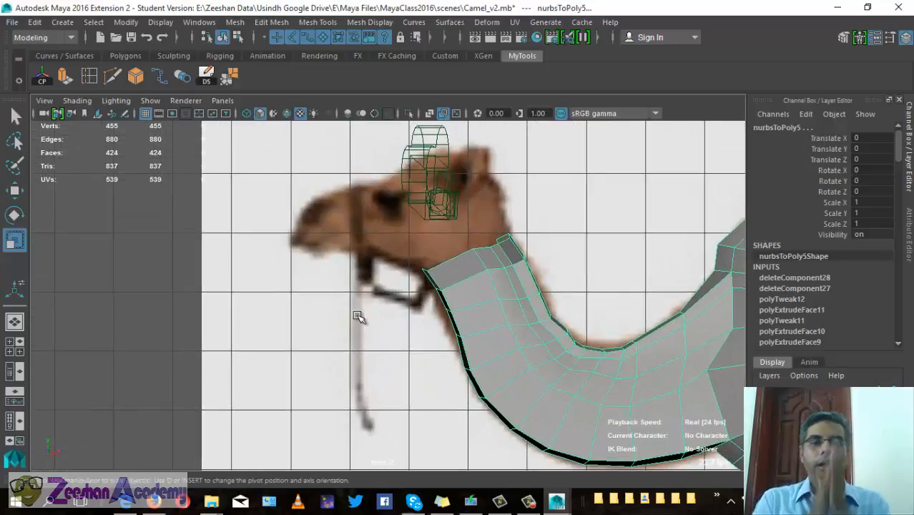
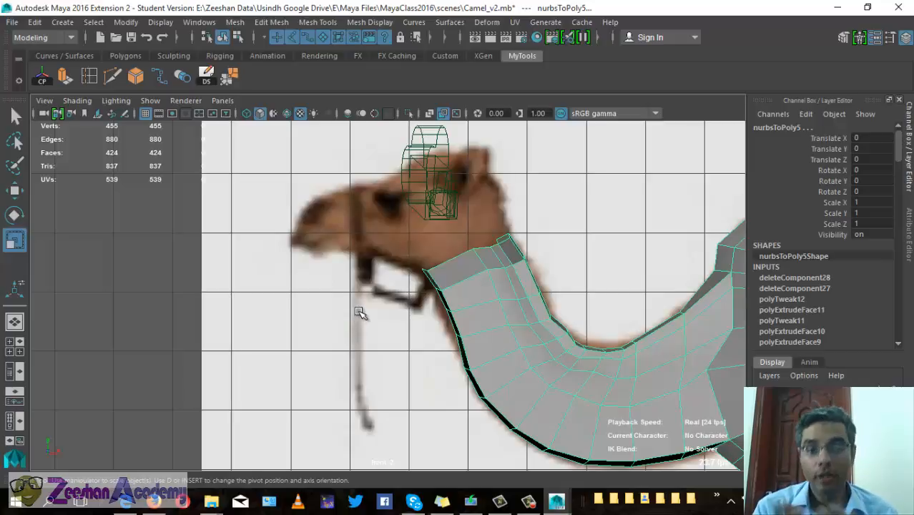
# Turn off camera display in the orthographic view while keeping the camel reference image plane shown behind the mesh
pyautogui.click(186, 100)
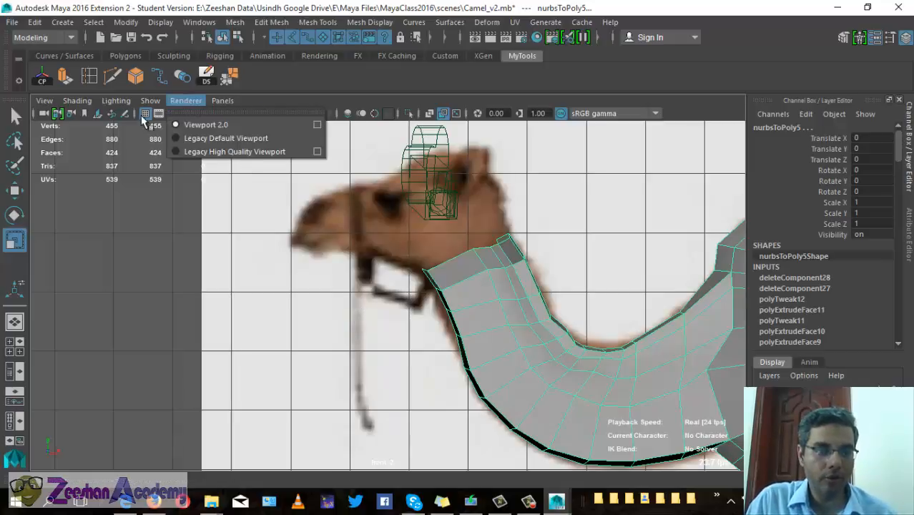
pyautogui.click(150, 100)
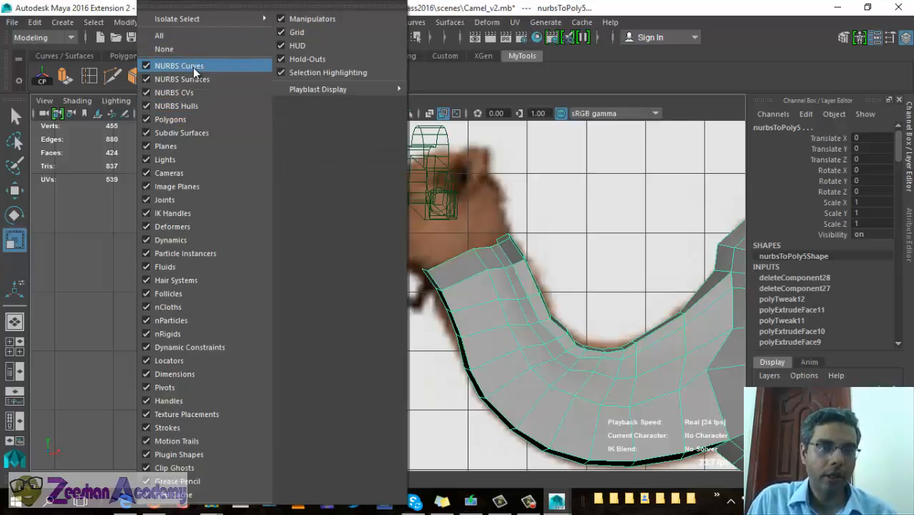
pyautogui.click(225, 173)
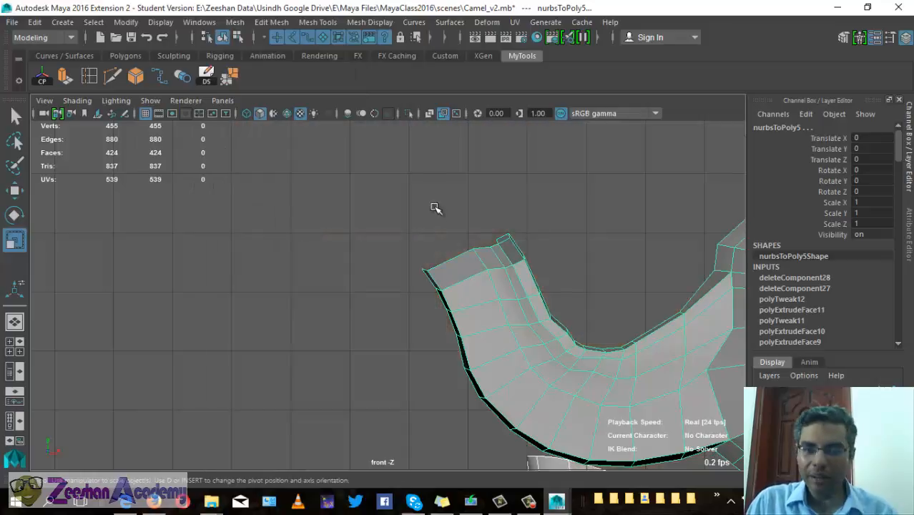
pyautogui.click(759, 402)
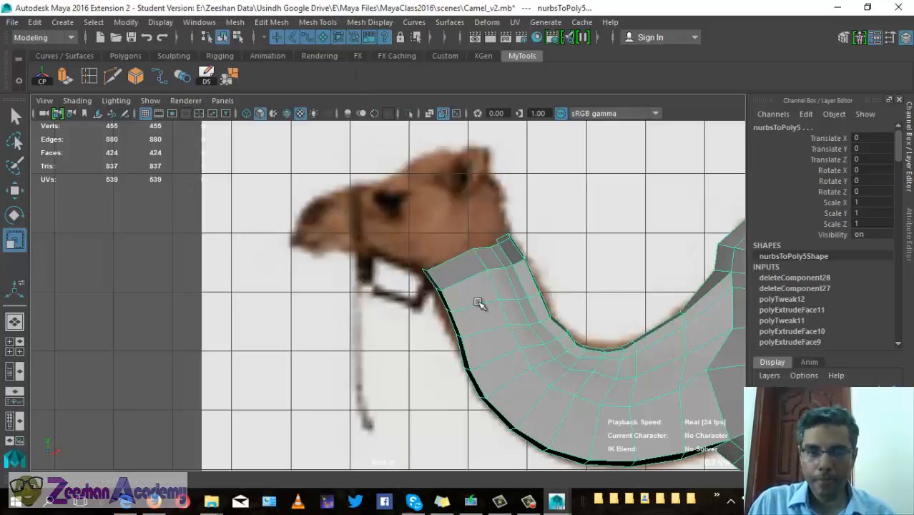
pyautogui.keyDown('alt'); pyautogui.moveTo(564, 298); pyautogui.dragTo(531, 304, button='middle'); pyautogui.keyUp('alt')
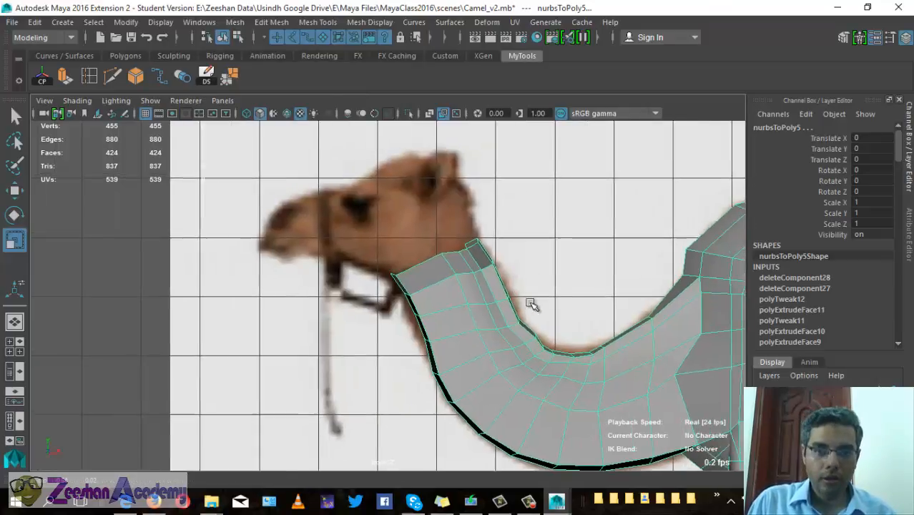
pyautogui.click(147, 104)
pyautogui.click(367, 198)
pyautogui.keyDown('alt'); pyautogui.moveTo(394, 268); pyautogui.dragTo(538, 312, button='right'); pyautogui.keyUp('alt')
pyautogui.keyDown('alt'); pyautogui.moveTo(537, 312); pyautogui.dragTo(489, 319, button='middle'); pyautogui.keyUp('alt')
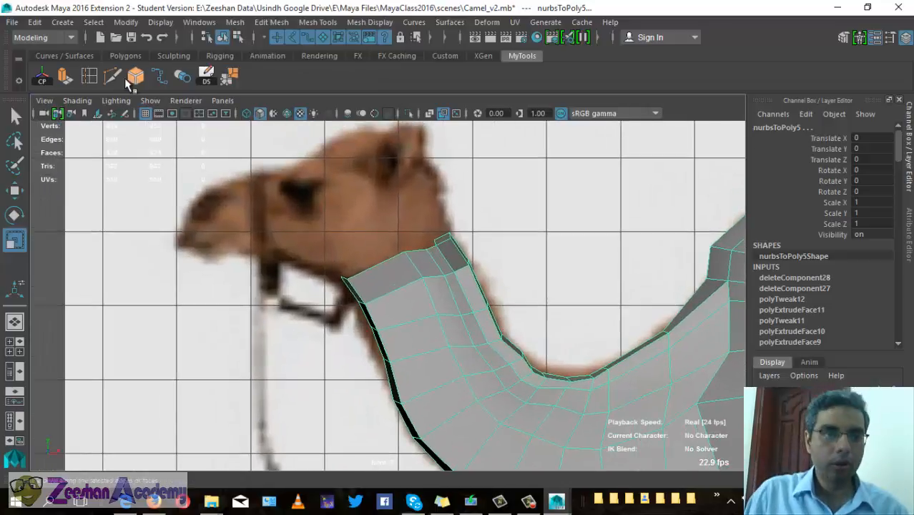
pyautogui.click(68, 23)
pyautogui.moveTo(95, 55)
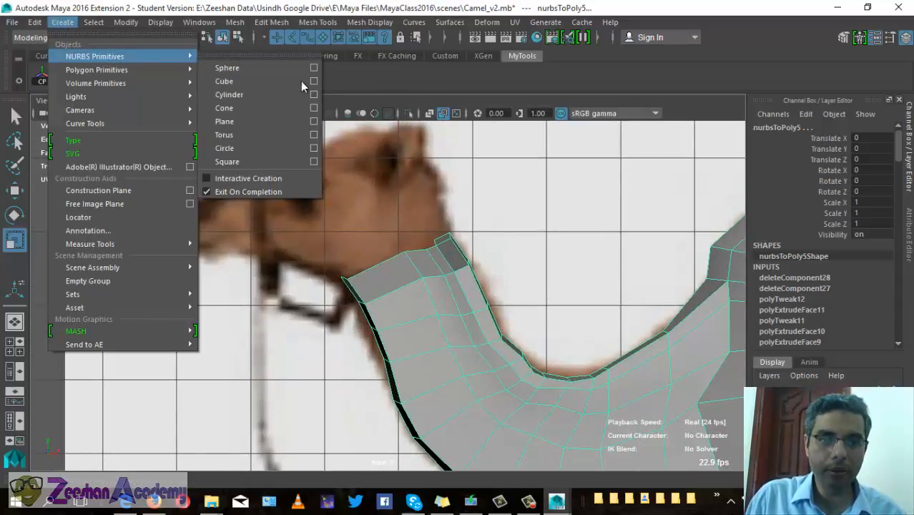
pyautogui.press('Escape')
pyautogui.press('f')
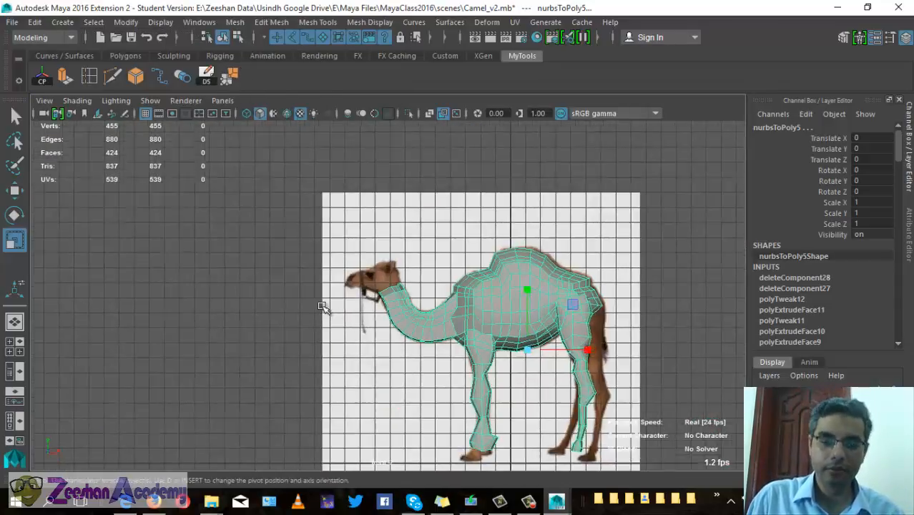
pyautogui.press('w')
pyautogui.keyDown('alt'); pyautogui.moveTo(457, 330); pyautogui.dragTo(474, 361, button='middle'); pyautogui.keyUp('alt')
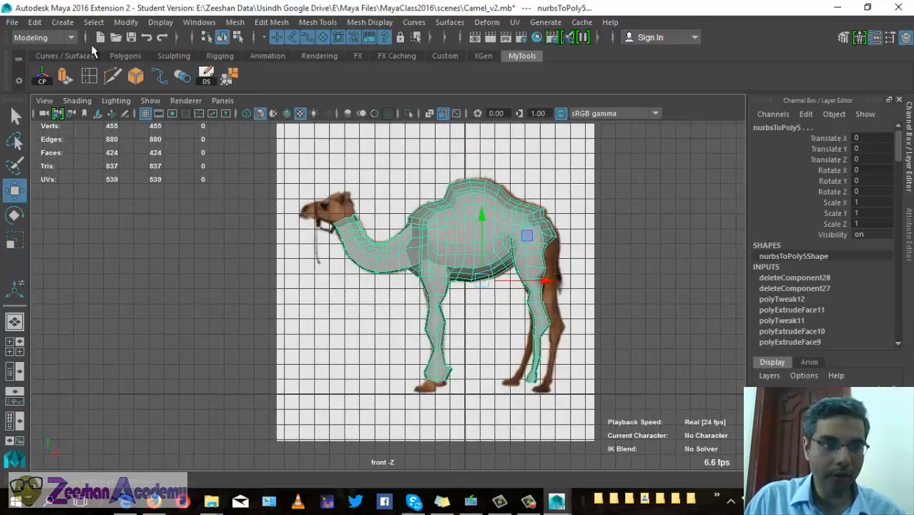
pyautogui.click(150, 100)
pyautogui.click(149, 100)
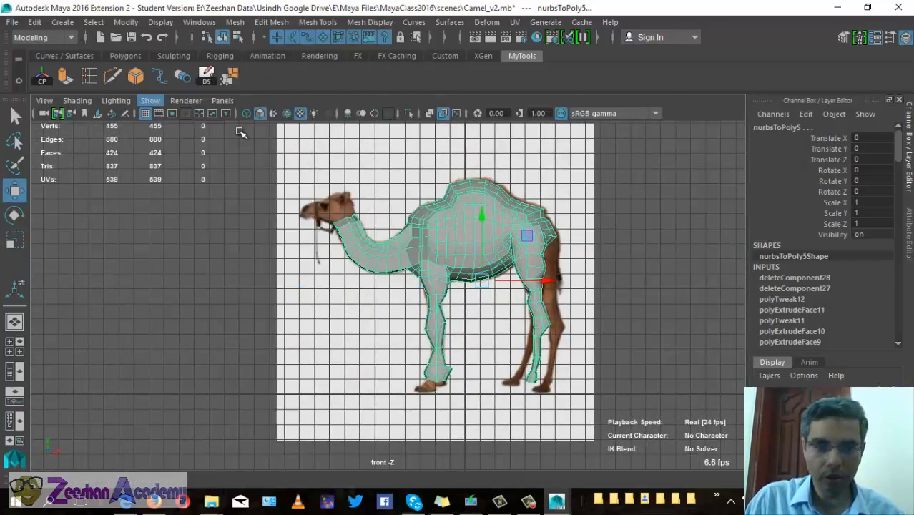
pyautogui.keyDown('alt'); pyautogui.moveTo(336, 263); pyautogui.dragTo(255, 214, button='middle'); pyautogui.keyUp('alt')
pyautogui.keyDown('alt'); pyautogui.click(255, 215); pyautogui.keyUp('alt')
pyautogui.click(93, 22)
pyautogui.moveTo(66, 22)
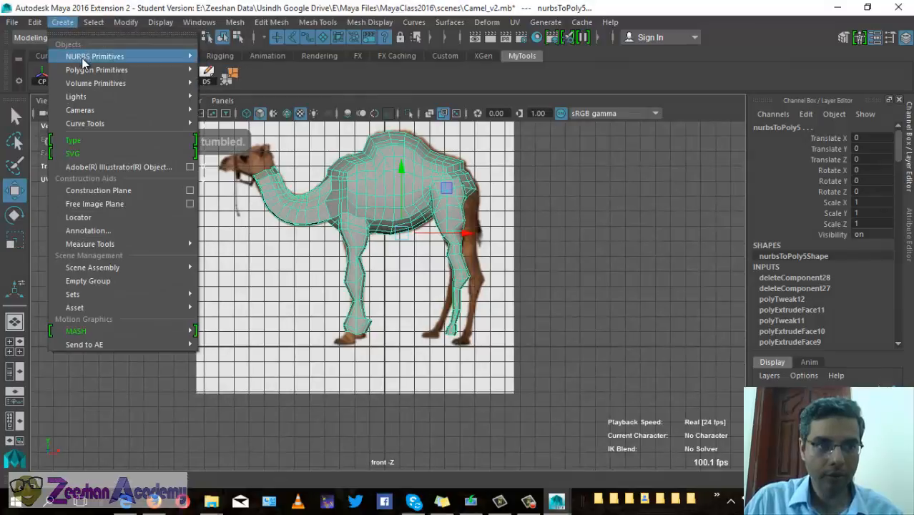
pyautogui.keyDown('alt'); pyautogui.moveTo(229, 250); pyautogui.dragTo(475, 349, button='middle'); pyautogui.keyUp('alt')
pyautogui.scroll(4, 601, 281)
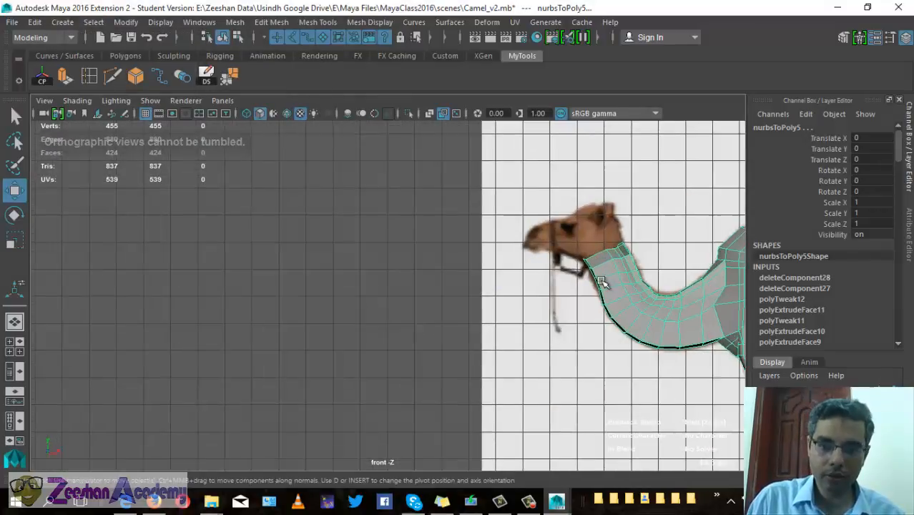
pyautogui.keyDown('alt'); pyautogui.moveTo(601, 281); pyautogui.dragTo(400, 283, button='middle'); pyautogui.keyUp('alt')
pyautogui.keyDown('alt'); pyautogui.moveTo(401, 283); pyautogui.dragTo(639, 326, button='right'); pyautogui.keyUp('alt')
# Examine the end faces of the neck where the head attaches, using face selection in the perspective view
pyautogui.press('space')
pyautogui.moveTo(465, 246); pyautogui.dragTo(595, 296)
pyautogui.keyDown('alt'); pyautogui.moveTo(596, 296); pyautogui.dragTo(412, 316, button='right'); pyautogui.keyUp('alt')
pyautogui.keyDown('alt'); pyautogui.moveTo(412, 316); pyautogui.dragTo(523, 129); pyautogui.keyUp('alt')
pyautogui.moveTo(523, 129); pyautogui.dragTo(526, 168, button='right')
pyautogui.keyDown('alt'); pyautogui.moveTo(555, 245); pyautogui.dragTo(316, 333); pyautogui.keyUp('alt')
pyautogui.click(315, 334)
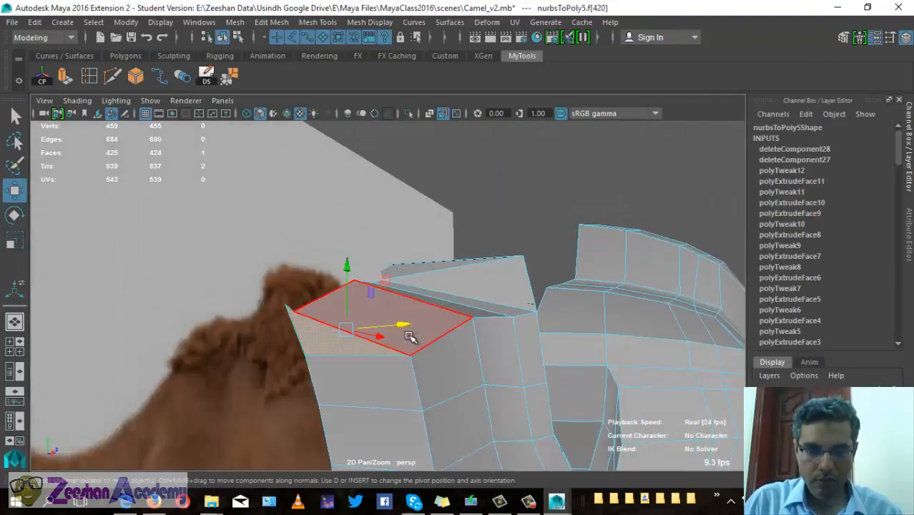
pyautogui.keyDown('alt'); pyautogui.moveTo(409, 337); pyautogui.dragTo(322, 363); pyautogui.keyUp('alt')
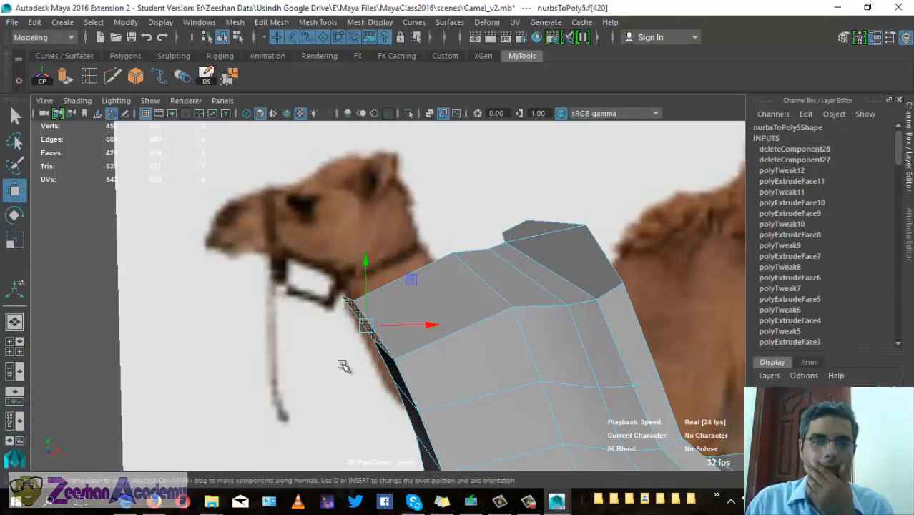
pyautogui.scroll(-1, 522, 301)
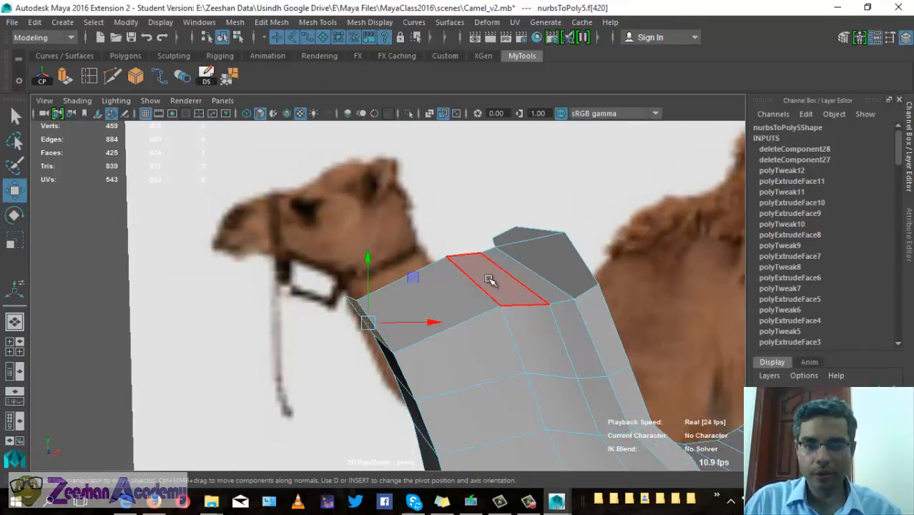
pyautogui.press('space')
pyautogui.moveTo(507, 281); pyautogui.dragTo(537, 283)
pyautogui.scroll(-1, 209, 230)
pyautogui.scroll(-2, 208, 230)
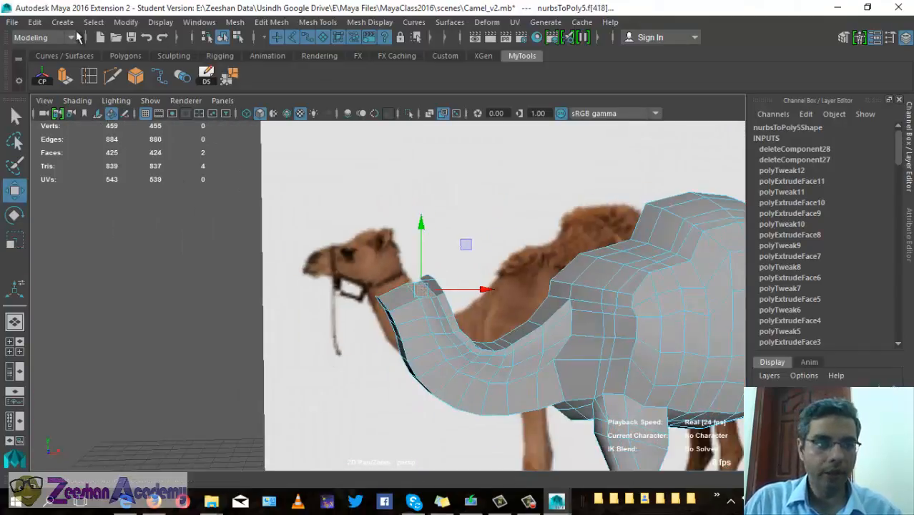
# Create a NURBS sphere and move it clear of the camel body, up to head height at about X -6.39, Y 13.283, Z 3.948
pyautogui.click(63, 22)
pyautogui.moveTo(94, 56)
pyautogui.click(239, 70)
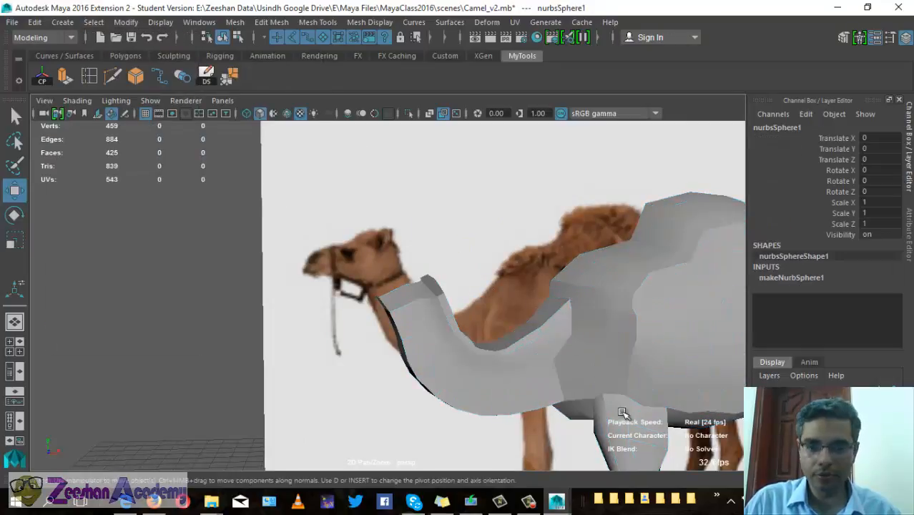
pyautogui.keyDown('alt'); pyautogui.moveTo(622, 412); pyautogui.dragTo(418, 302, button='right'); pyautogui.keyUp('alt')
pyautogui.keyDown('alt'); pyautogui.moveTo(418, 302); pyautogui.dragTo(419, 413); pyautogui.keyUp('alt')
pyautogui.moveTo(488, 387); pyautogui.dragTo(423, 387)
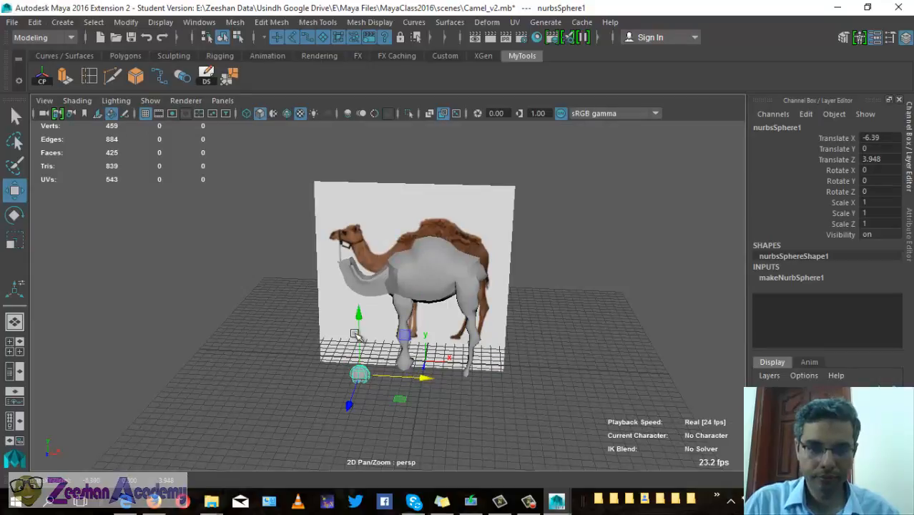
pyautogui.moveTo(357, 335); pyautogui.dragTo(367, 299)
# In the orthographic reference view, move the sphere over the back of the camel's head at about X -8.332, Y 12.492
pyautogui.press('space')
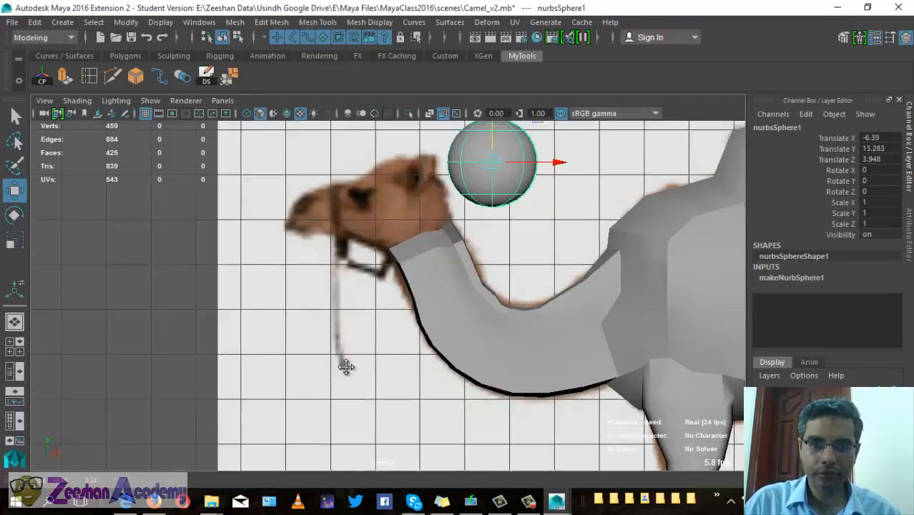
pyautogui.keyDown('alt'); pyautogui.moveTo(347, 367); pyautogui.dragTo(361, 390, button='middle'); pyautogui.keyUp('alt')
pyautogui.moveTo(506, 186); pyautogui.dragTo(419, 220)
pyautogui.keyDown('alt'); pyautogui.moveTo(395, 292); pyautogui.dragTo(396, 349, button='middle'); pyautogui.keyUp('alt')
pyautogui.keyDown('alt'); pyautogui.moveTo(396, 349); pyautogui.dragTo(500, 335, button='right'); pyautogui.keyUp('alt')
# Try rotating the sphere about Z to about -72.353 degrees, and undo the rotation
pyautogui.press('e')
pyautogui.moveTo(399, 232); pyautogui.dragTo(453, 237)
pyautogui.scroll(1, 422, 326)
pyautogui.press('w')
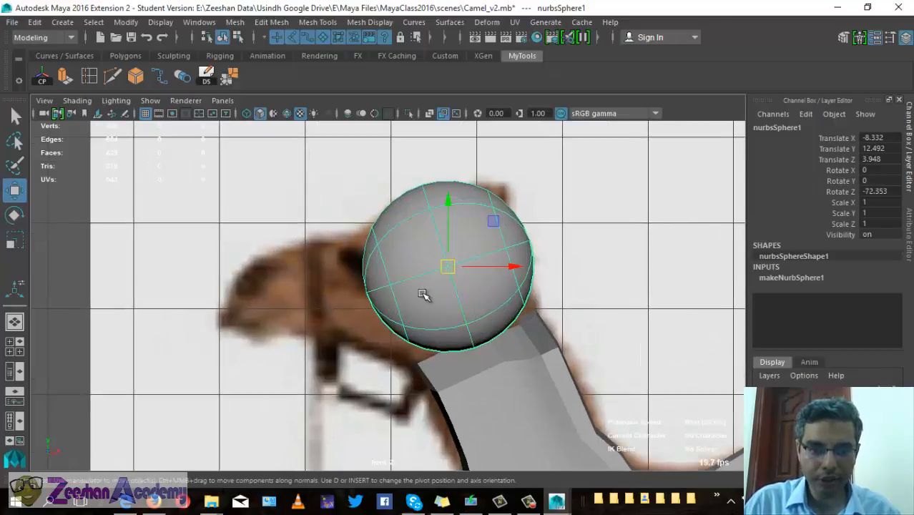
pyautogui.keyDown('alt'); pyautogui.moveTo(436, 296); pyautogui.dragTo(435, 265, button='middle'); pyautogui.keyUp('alt')
pyautogui.scroll(2, 368, 332)
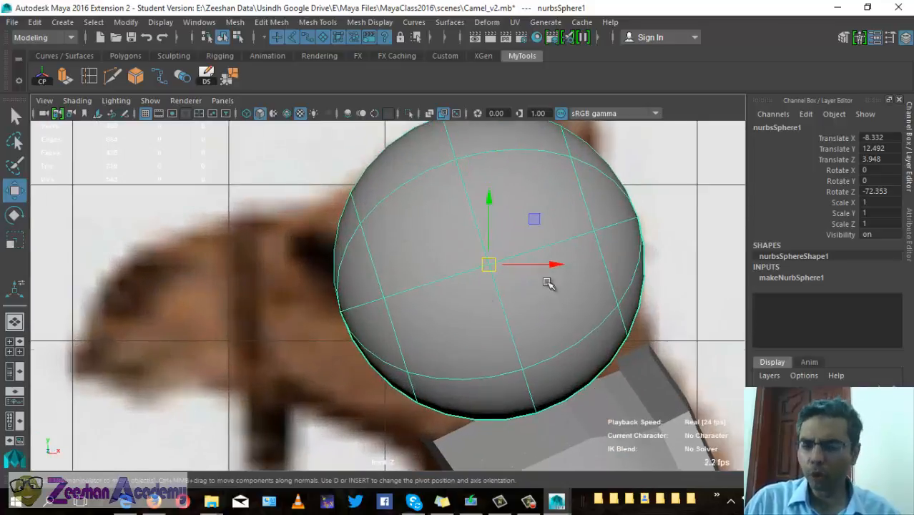
pyautogui.keyDown('alt'); pyautogui.moveTo(547, 283); pyautogui.dragTo(567, 296, button='middle'); pyautogui.keyUp('alt')
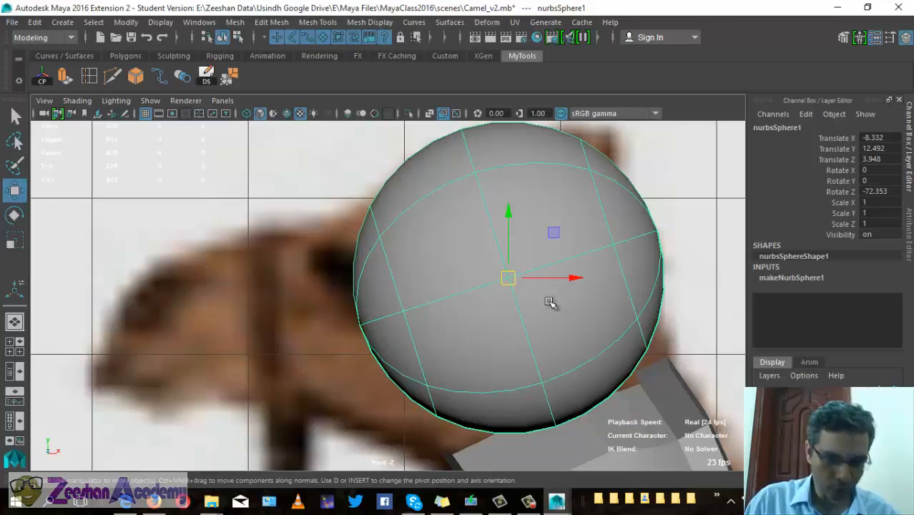
pyautogui.press('e')
pyautogui.hotkey('ctrl', 'z')
# Rotate the sphere to about -75.873 degrees in Z and move it to about X -8.673, Y 12.304 over the head
pyautogui.press('space')
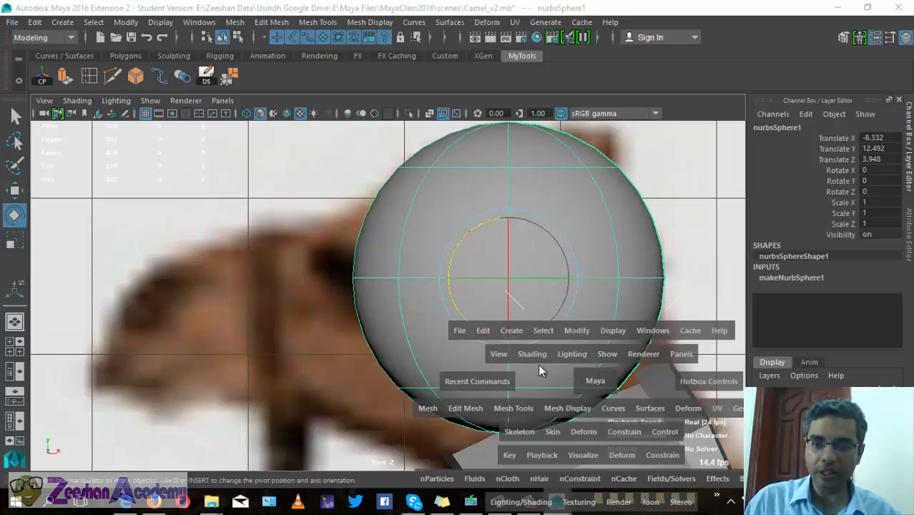
pyautogui.keyDown('alt'); pyautogui.moveTo(518, 269); pyautogui.dragTo(517, 327, button='middle'); pyautogui.keyUp('alt')
pyautogui.scroll(-5, 518, 327)
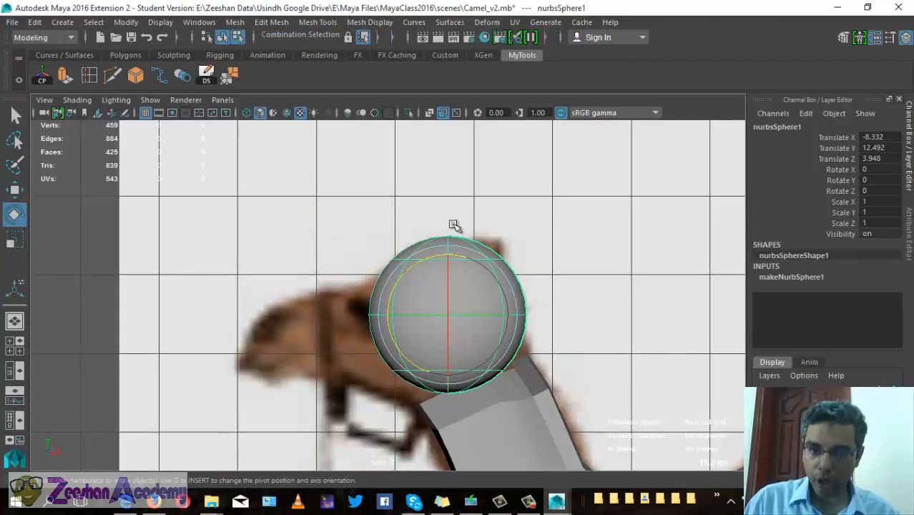
pyautogui.moveTo(420, 265); pyautogui.dragTo(460, 288)
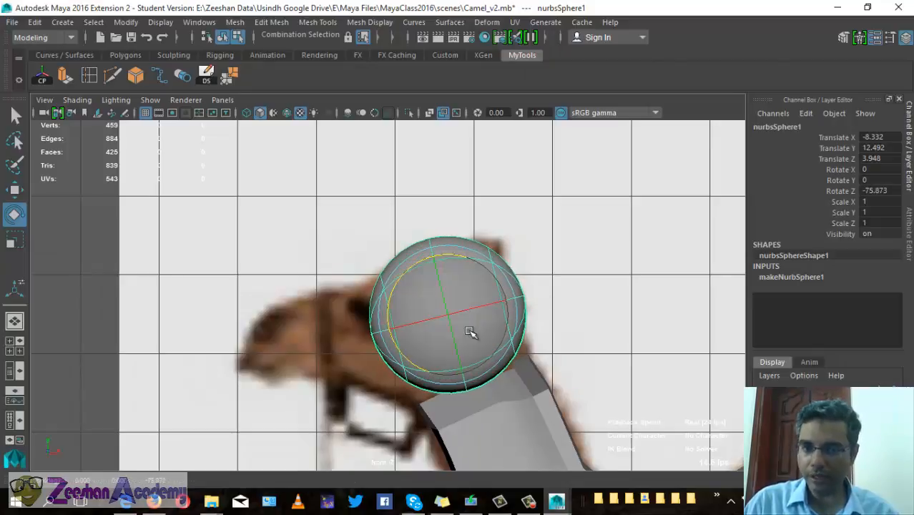
pyautogui.keyDown('alt'); pyautogui.moveTo(472, 333); pyautogui.dragTo(517, 303, button='middle'); pyautogui.keyUp('alt')
pyautogui.press('w')
pyautogui.moveTo(492, 286); pyautogui.dragTo(466, 302)
pyautogui.keyDown('alt'); pyautogui.moveTo(279, 171); pyautogui.dragTo(289, 170, button='middle'); pyautogui.keyUp('alt')
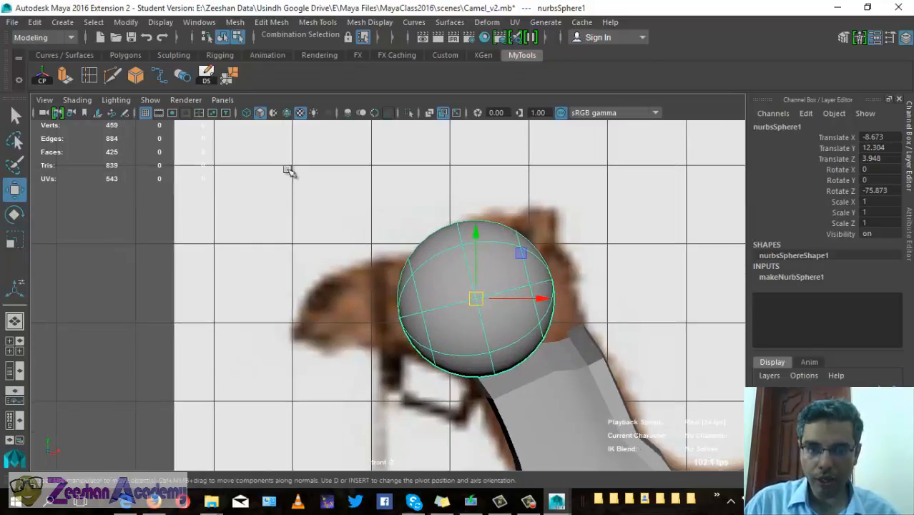
# Turn on X-Ray display in the orthographic view so the head reference can be traced through the sphere
pyautogui.click(430, 114)
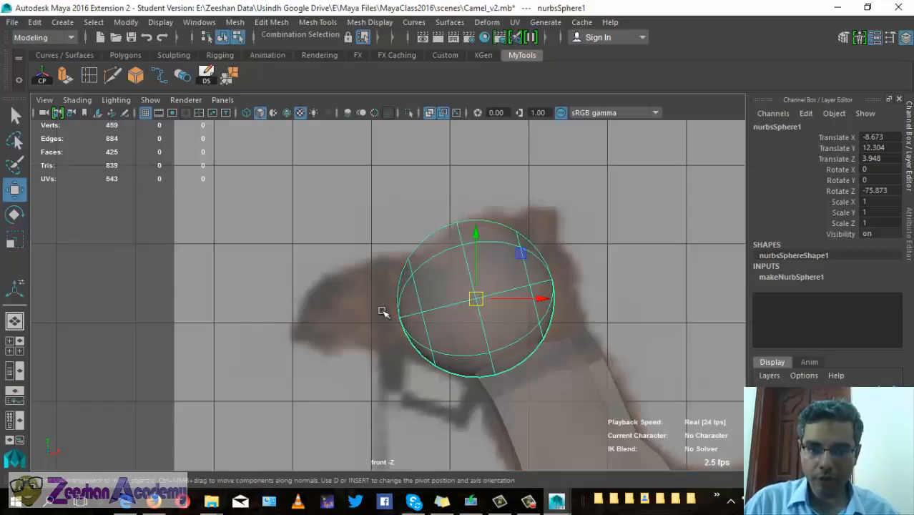
pyautogui.keyDown('alt'); pyautogui.moveTo(381, 312); pyautogui.dragTo(388, 308, button='middle'); pyautogui.keyUp('alt')
pyautogui.scroll(1, 552, 387)
pyautogui.scroll(1, 553, 388)
pyautogui.keyDown('alt'); pyautogui.moveTo(662, 415); pyautogui.dragTo(612, 373, button='middle'); pyautogui.keyUp('alt')
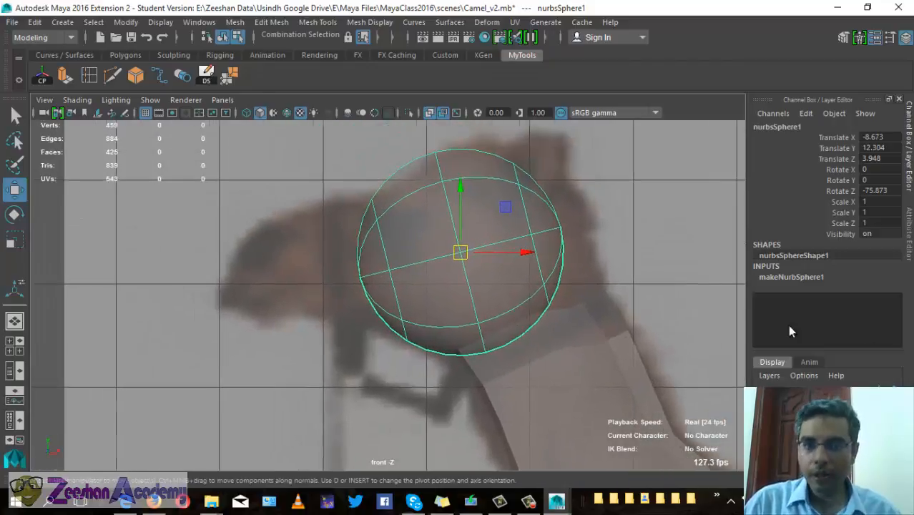
# Set the NURBS sphere to 10 spans and 12 sections and display its control vertices
pyautogui.click(783, 276)
pyautogui.click(829, 339)
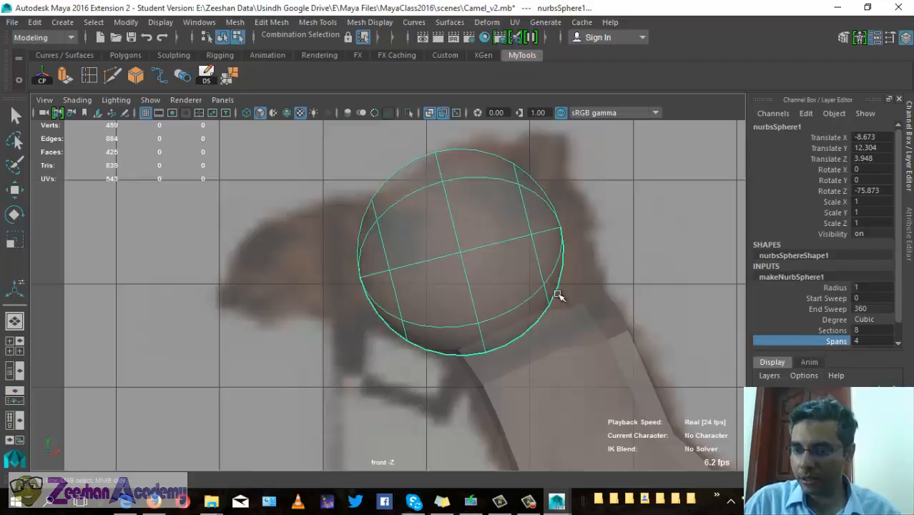
pyautogui.moveTo(559, 295); pyautogui.dragTo(600, 283, button='middle')
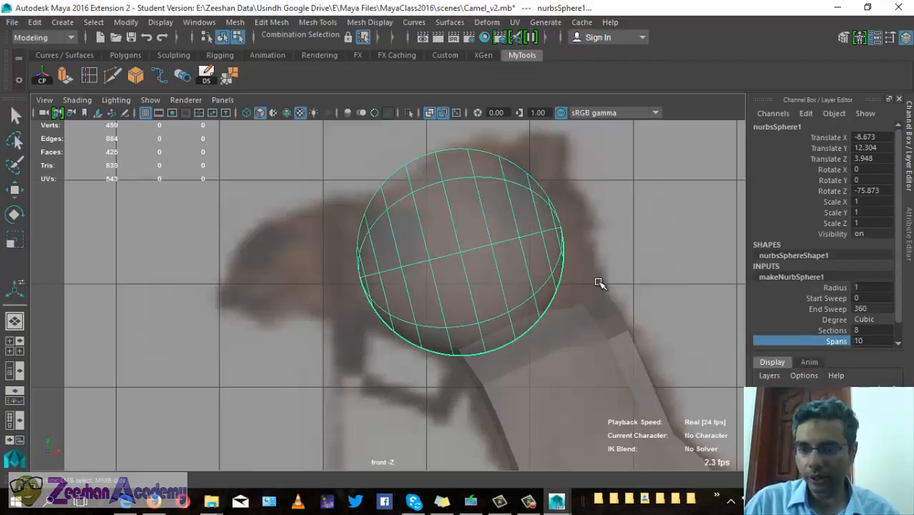
pyautogui.keyDown('alt'); pyautogui.moveTo(564, 332); pyautogui.dragTo(554, 330); pyautogui.keyUp('alt')
pyautogui.keyDown('ctrl'); pyautogui.click(833, 330); pyautogui.keyUp('ctrl')
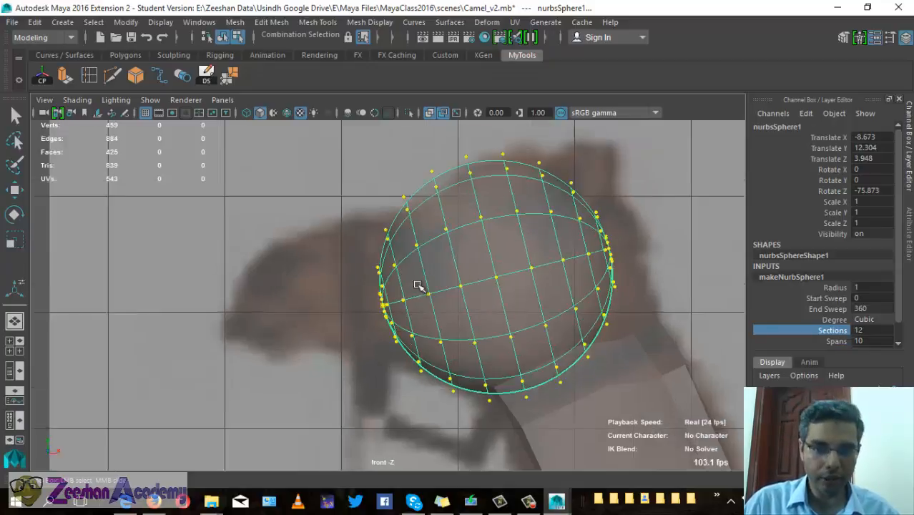
# Select the sphere's control vertices at the muzzle-side pole and pull them out to the tip of the camel's snout
pyautogui.keyDown('alt'); pyautogui.moveTo(417, 283); pyautogui.dragTo(446, 258, button='middle'); pyautogui.keyUp('alt')
pyautogui.keyDown('alt'); pyautogui.moveTo(445, 258); pyautogui.dragTo(460, 293, button='right'); pyautogui.keyUp('alt')
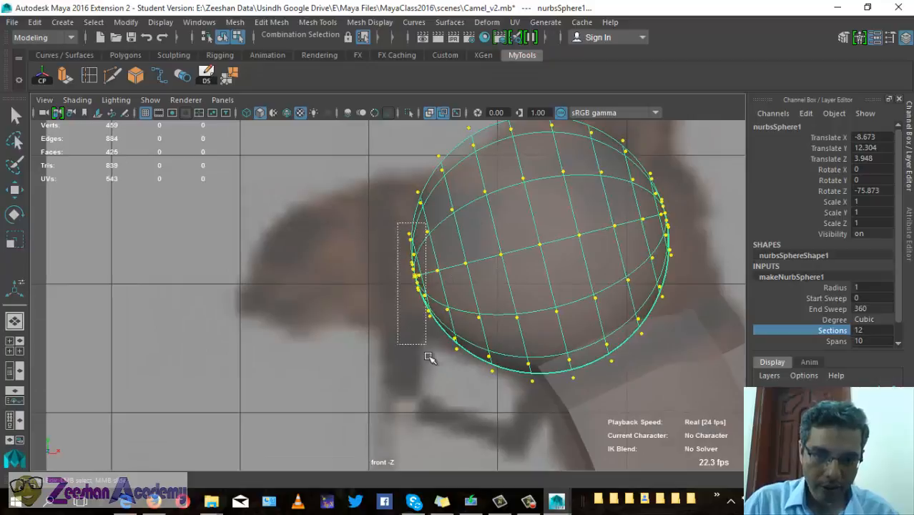
pyautogui.moveTo(437, 352); pyautogui.dragTo(436, 352)
pyautogui.press('w')
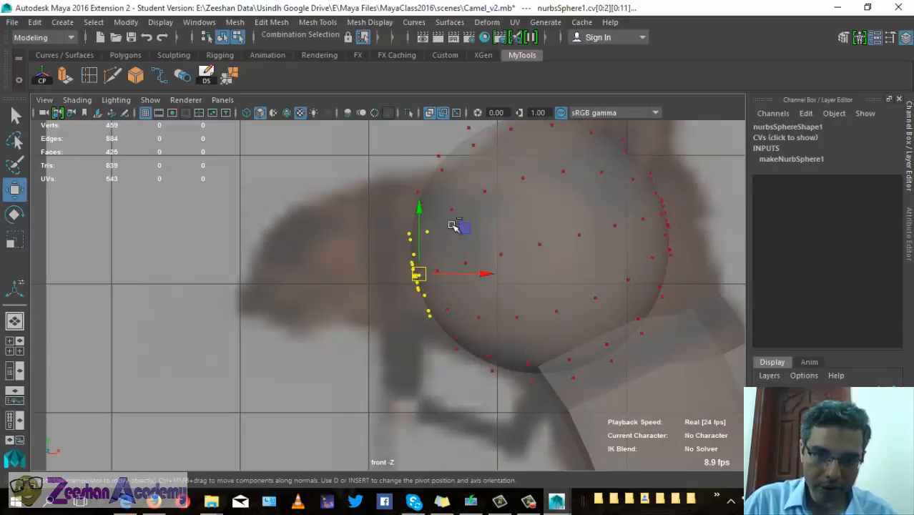
pyautogui.moveTo(422, 277); pyautogui.dragTo(254, 295)
pyautogui.press('e')
# Move the control vertices along the upper snout to match the curve of the nose in the reference
pyautogui.moveTo(407, 181); pyautogui.dragTo(289, 217)
pyautogui.press('w')
pyautogui.keyDown('alt'); pyautogui.moveTo(366, 233); pyautogui.dragTo(389, 232, button='middle'); pyautogui.keyUp('alt')
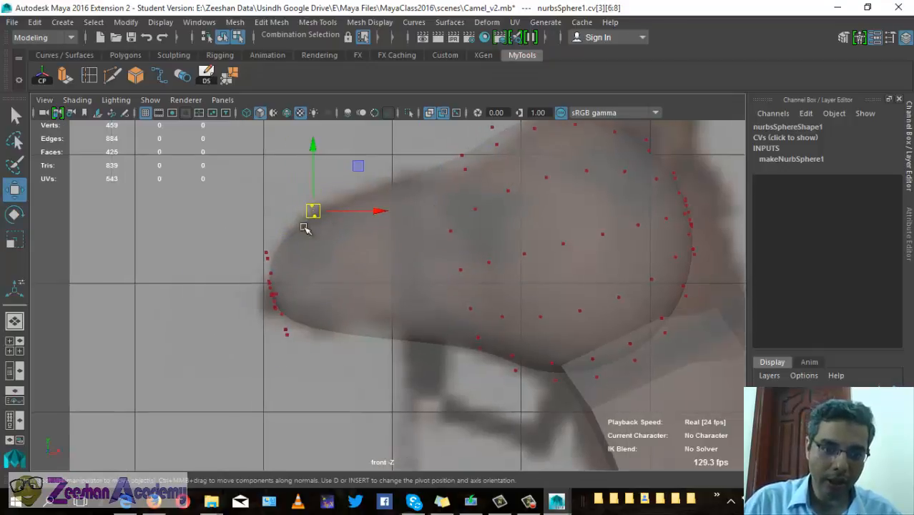
pyautogui.moveTo(278, 260); pyautogui.dragTo(279, 255)
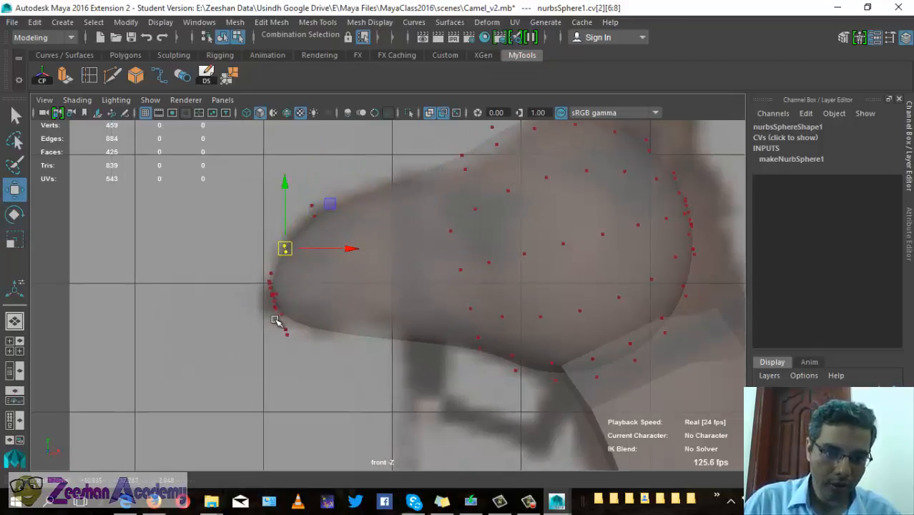
# Move the control vertices at the snout tip and along the underside of the muzzle to match the mouth line in the reference
pyautogui.moveTo(276, 320); pyautogui.dragTo(313, 318)
pyautogui.moveTo(262, 303); pyautogui.dragTo(289, 327)
pyautogui.moveTo(277, 309); pyautogui.dragTo(271, 319)
pyautogui.keyDown('alt'); pyautogui.moveTo(413, 319); pyautogui.dragTo(392, 329, button='middle'); pyautogui.keyUp('alt')
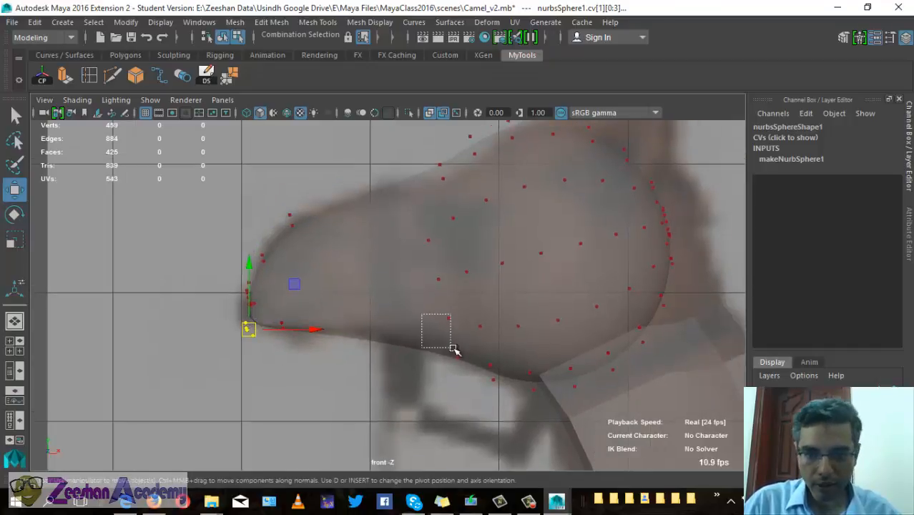
pyautogui.moveTo(454, 349); pyautogui.dragTo(401, 320)
pyautogui.keyDown('alt'); pyautogui.moveTo(449, 248); pyautogui.dragTo(429, 330, button='middle'); pyautogui.keyUp('alt')
# Move the upper control vertices between the snout and forehead forward and down onto the bridge of the camel's nose
pyautogui.moveTo(402, 204); pyautogui.dragTo(435, 295)
pyautogui.moveTo(426, 246); pyautogui.dragTo(326, 277)
pyautogui.moveTo(462, 246); pyautogui.dragTo(371, 265)
pyautogui.moveTo(479, 182); pyautogui.dragTo(511, 228)
pyautogui.moveTo(489, 211); pyautogui.dragTo(429, 269)
pyautogui.keyDown('alt'); pyautogui.moveTo(498, 300); pyautogui.dragTo(497, 295, button='middle'); pyautogui.keyUp('alt')
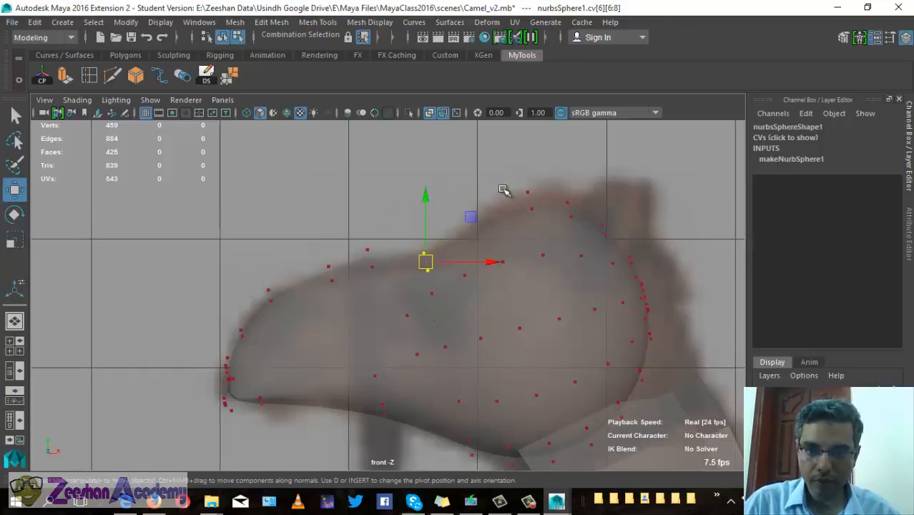
# Pull the control vertices over the forehead and crown up and back to match the top of the camel's head
pyautogui.moveTo(504, 189); pyautogui.dragTo(580, 177)
pyautogui.moveTo(635, 213); pyautogui.dragTo(580, 254)
pyautogui.moveTo(605, 229); pyautogui.dragTo(657, 182)
# Move the rear control vertices to follow the back of the head down to where it meets the neck in the reference
pyautogui.moveTo(674, 276)
pyautogui.mouseDown()
pyautogui.moveTo(638, 319)
pyautogui.moveTo(690, 279)
pyautogui.mouseUp()
pyautogui.moveTo(636, 240); pyautogui.dragTo(621, 278)
pyautogui.moveTo(637, 257); pyautogui.dragTo(674, 245)
pyautogui.moveTo(645, 312); pyautogui.dragTo(691, 336)
pyautogui.keyDown('alt'); pyautogui.moveTo(649, 346); pyautogui.dragTo(621, 255, button='middle'); pyautogui.keyUp('alt')
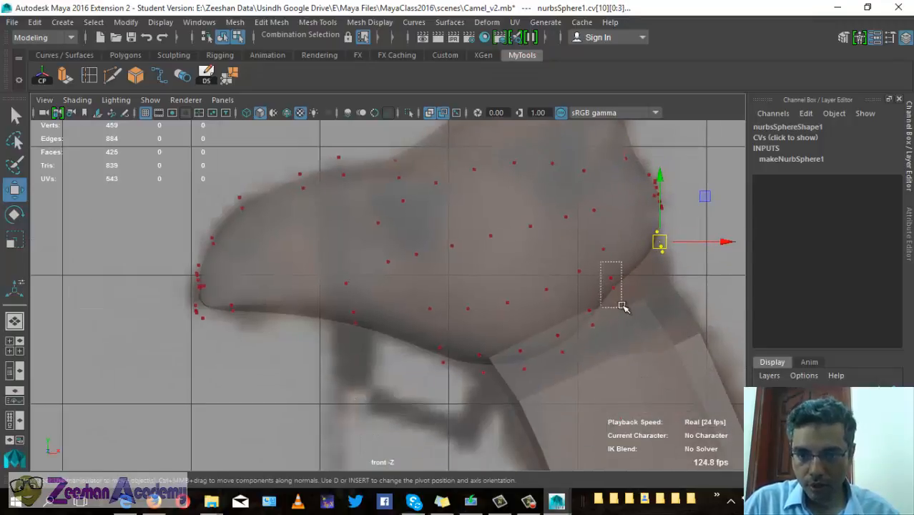
pyautogui.moveTo(621, 306); pyautogui.dragTo(622, 306)
pyautogui.moveTo(612, 283); pyautogui.dragTo(669, 292)
pyautogui.keyDown('alt'); pyautogui.moveTo(536, 326); pyautogui.dragTo(546, 331, button='middle'); pyautogui.keyUp('alt')
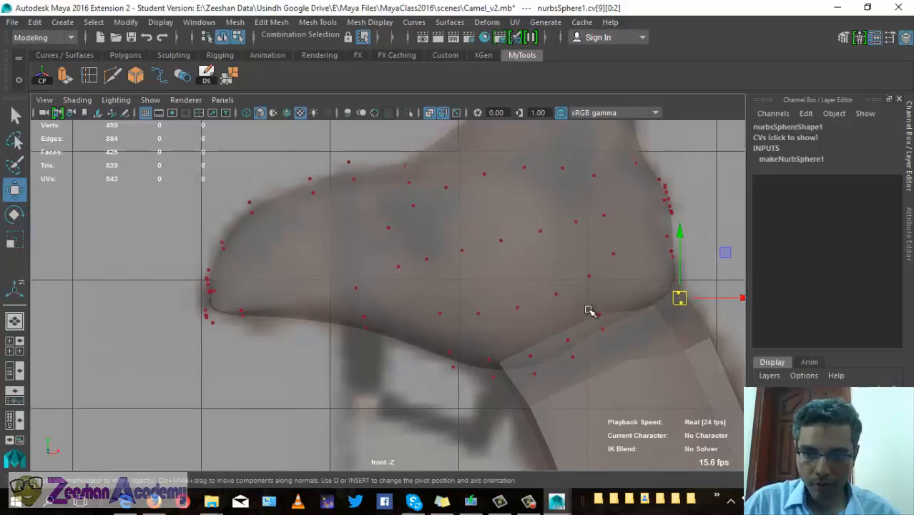
pyautogui.moveTo(587, 310); pyautogui.dragTo(630, 324)
pyautogui.keyDown('alt'); pyautogui.moveTo(549, 266); pyautogui.dragTo(564, 300, button='middle'); pyautogui.keyUp('alt')
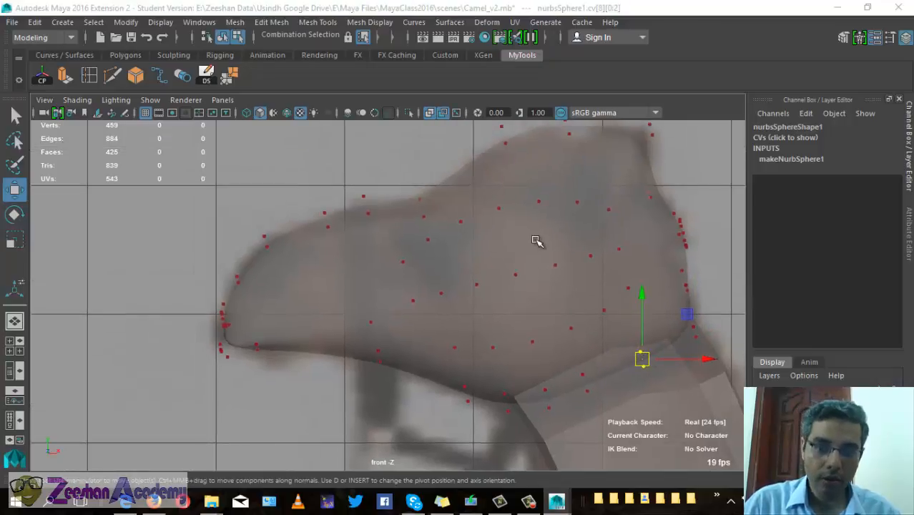
# Switch to the perspective view with untextured shading and X-Ray off, and frame the head
pyautogui.press('space')
pyautogui.moveTo(571, 240); pyautogui.dragTo(536, 204)
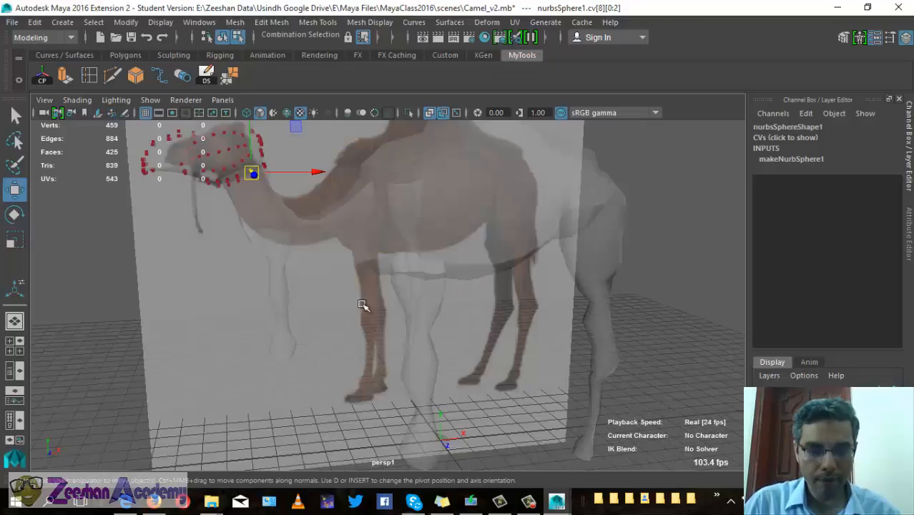
pyautogui.keyDown('alt'); pyautogui.moveTo(362, 305); pyautogui.dragTo(486, 316); pyautogui.keyUp('alt')
pyautogui.press('6')
pyautogui.press('5')
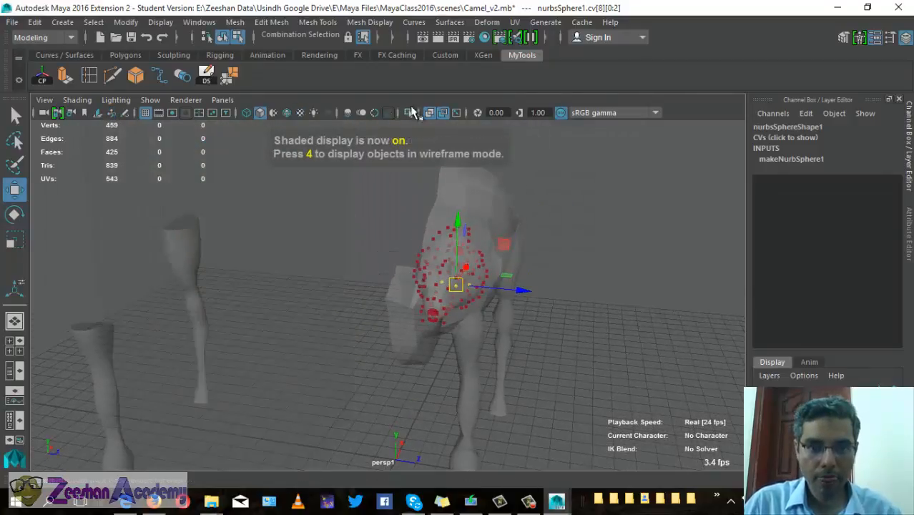
pyautogui.click(429, 113)
pyautogui.keyDown('alt'); pyautogui.moveTo(411, 203); pyautogui.dragTo(333, 240); pyautogui.keyUp('alt')
pyautogui.keyDown('alt'); pyautogui.moveTo(484, 281); pyautogui.dragTo(535, 314, button='right'); pyautogui.keyUp('alt')
pyautogui.keyDown('alt'); pyautogui.moveTo(535, 314); pyautogui.dragTo(373, 320); pyautogui.keyUp('alt')
pyautogui.keyDown('alt'); pyautogui.moveTo(123, 218); pyautogui.dragTo(359, 286, button='middle'); pyautogui.keyUp('alt')
pyautogui.keyDown('alt'); pyautogui.moveTo(359, 285); pyautogui.dragTo(401, 325); pyautogui.keyUp('alt')
pyautogui.press('f')
pyautogui.scroll(-5, 351, 302)
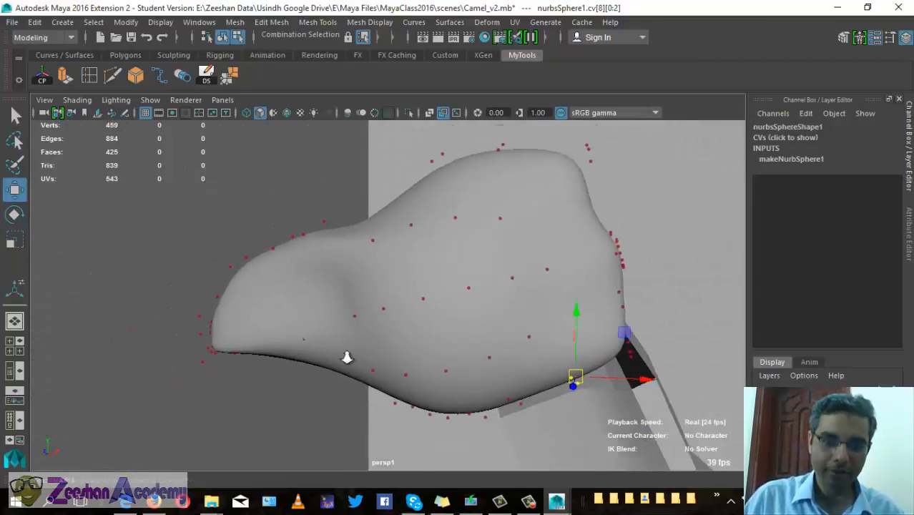
# Return the head sphere to object mode, select it, and inspect its shape from the front and back
pyautogui.moveTo(464, 155); pyautogui.dragTo(530, 138, button='right')
pyautogui.keyDown('alt'); pyautogui.moveTo(426, 355); pyautogui.dragTo(340, 303); pyautogui.keyUp('alt')
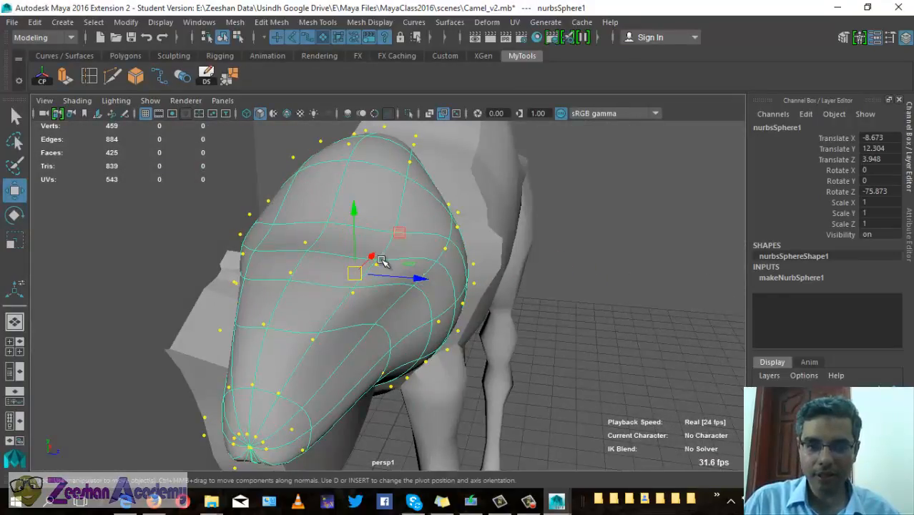
pyautogui.keyDown('alt'); pyautogui.moveTo(382, 262); pyautogui.dragTo(493, 292); pyautogui.keyUp('alt')
pyautogui.moveTo(461, 155); pyautogui.dragTo(553, 136, button='right')
pyautogui.click(349, 298)
pyautogui.keyDown('alt'); pyautogui.moveTo(349, 297); pyautogui.dragTo(363, 242); pyautogui.keyUp('alt')
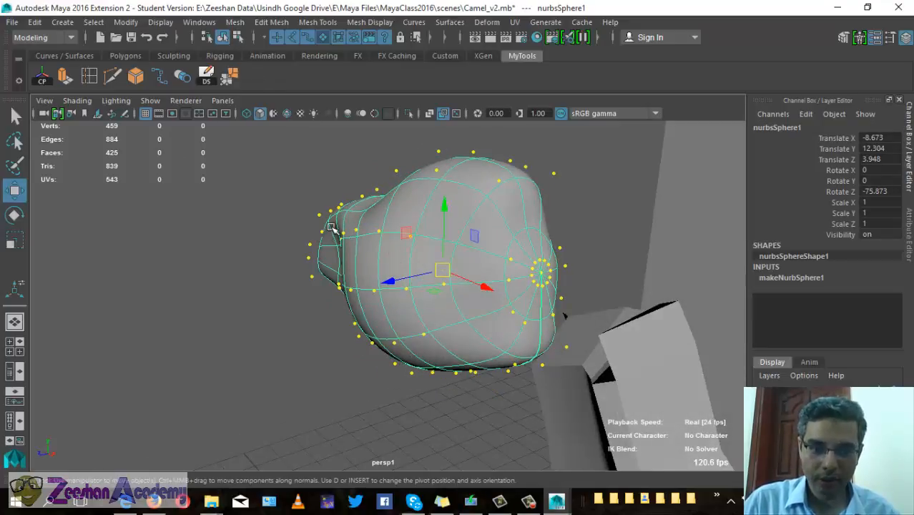
pyautogui.doubleClick(15, 189)
pyautogui.click(98, 387)
pyautogui.click(340, 367)
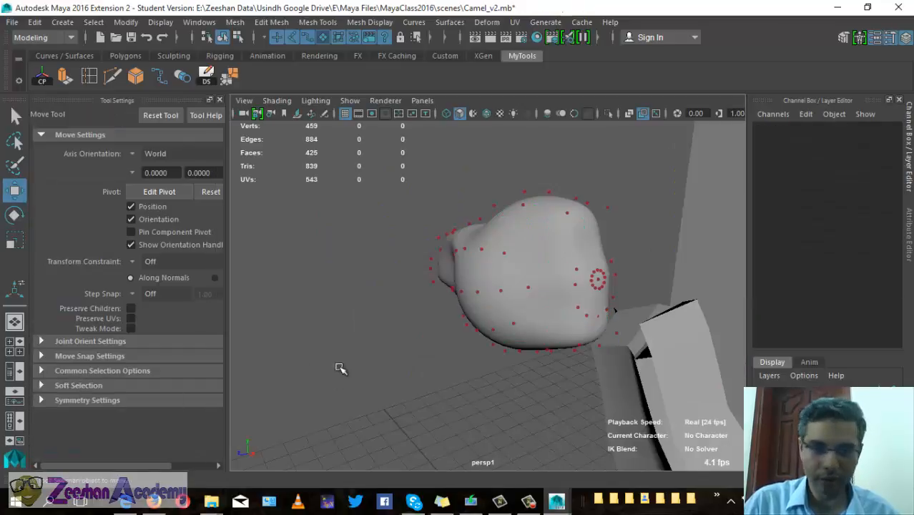
pyautogui.keyDown('alt'); pyautogui.moveTo(341, 367); pyautogui.dragTo(428, 361); pyautogui.keyUp('alt')
pyautogui.click(460, 262)
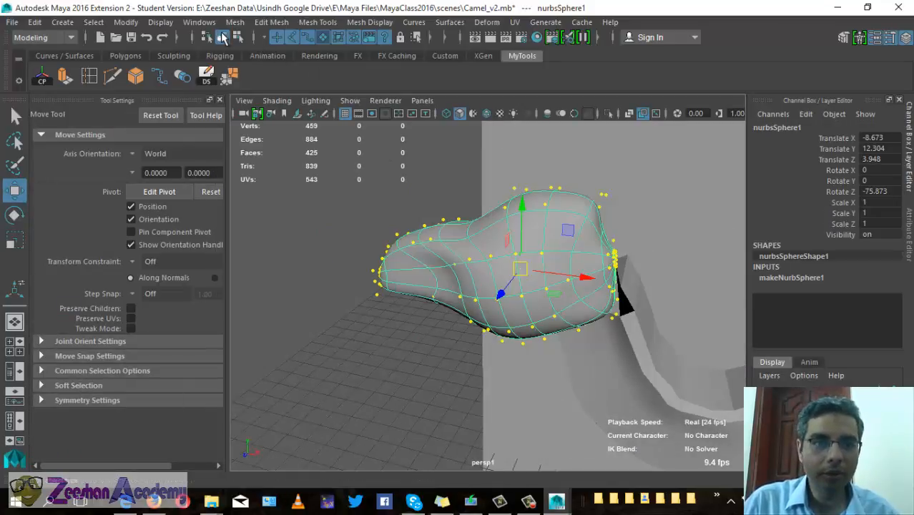
pyautogui.click(237, 37)
pyautogui.click(222, 37)
pyautogui.click(207, 37)
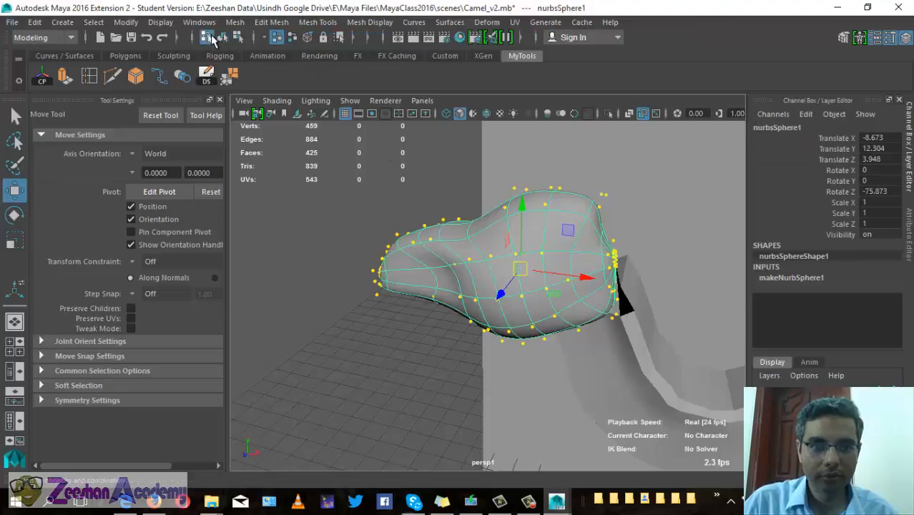
pyautogui.click(223, 37)
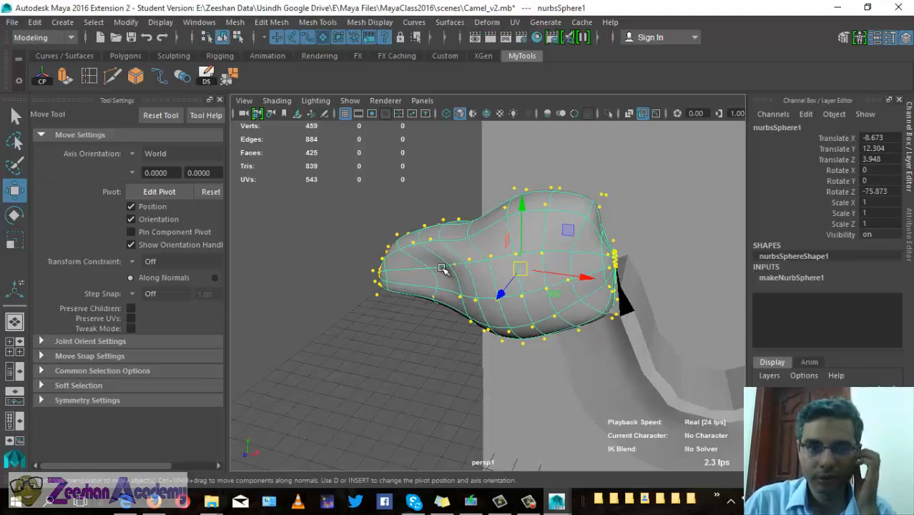
pyautogui.moveTo(437, 266); pyautogui.dragTo(501, 139, button='right')
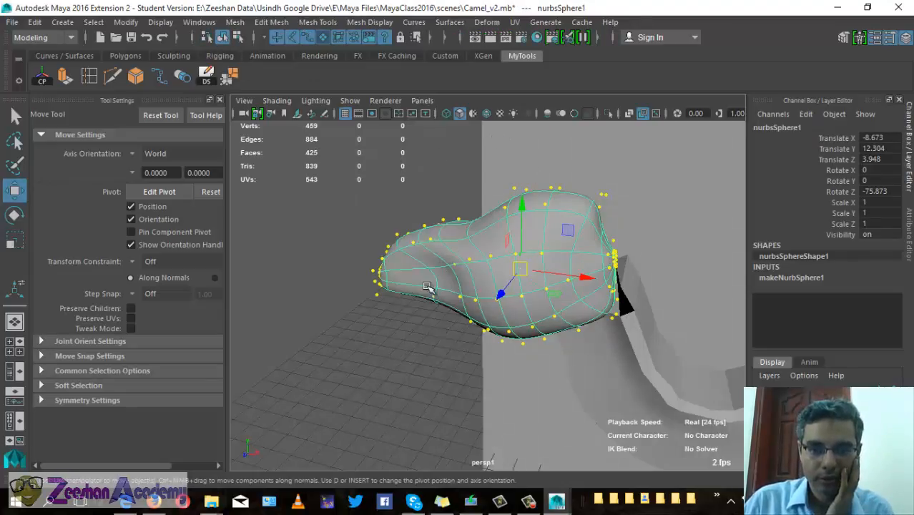
pyautogui.click(405, 351)
pyautogui.click(642, 363)
pyautogui.click(528, 274)
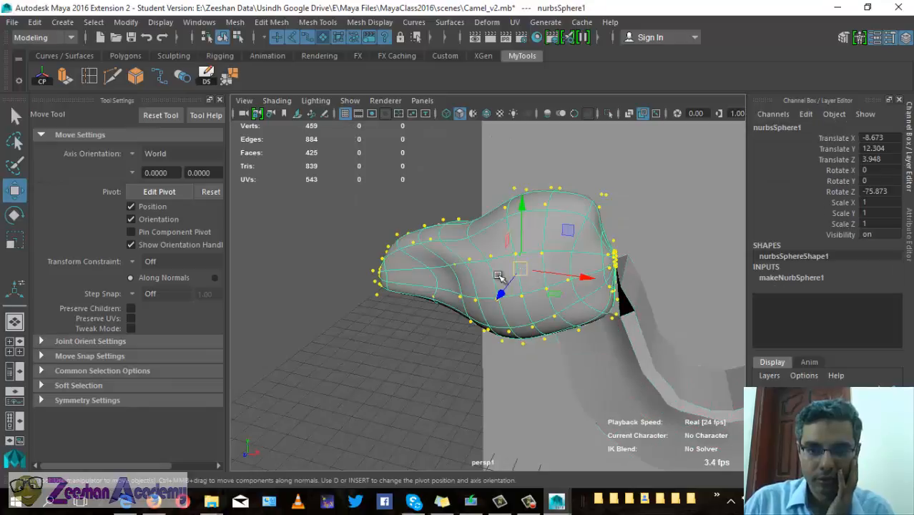
pyautogui.click(219, 99)
pyautogui.keyDown('alt'); pyautogui.moveTo(326, 274); pyautogui.dragTo(557, 310); pyautogui.keyUp('alt')
# Hide the control vertices on the head's NURBS sphere using the NURBS display options
pyautogui.click(579, 341)
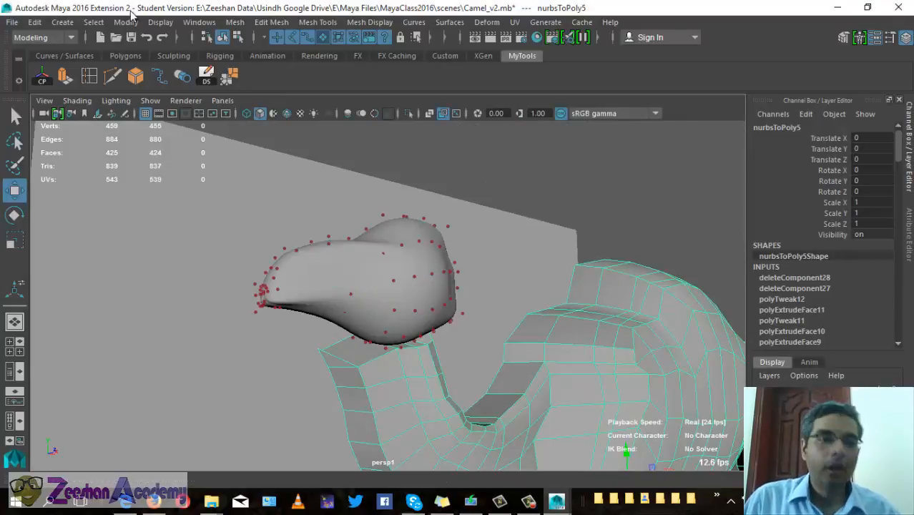
pyautogui.click(160, 23)
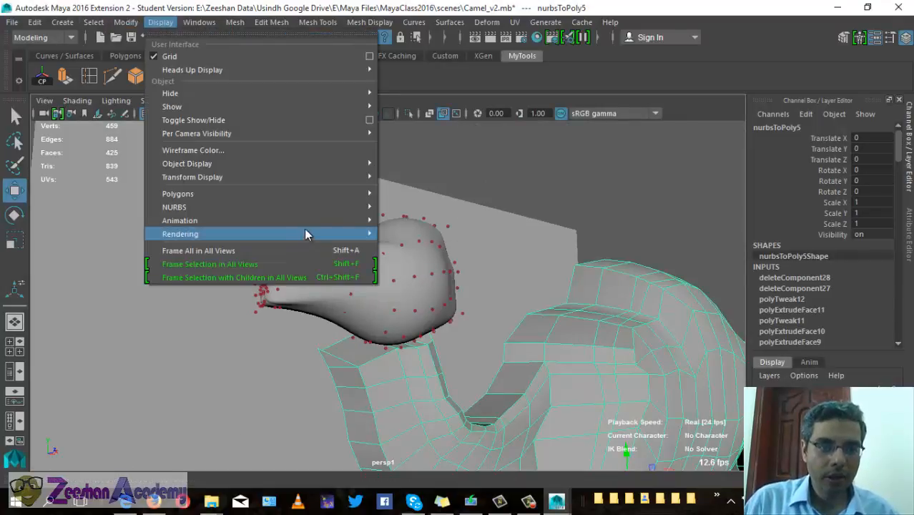
pyautogui.moveTo(319, 207)
pyautogui.click(435, 201)
pyautogui.moveTo(436, 197); pyautogui.dragTo(605, 179)
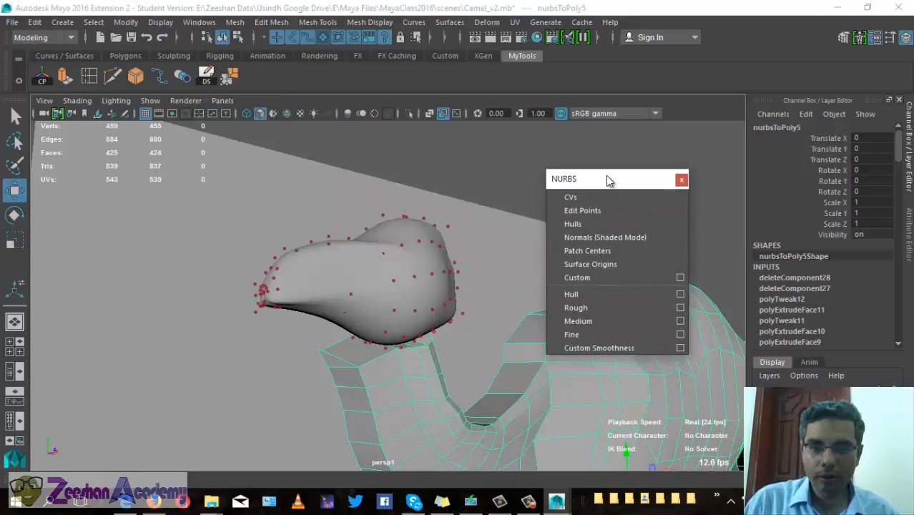
pyautogui.click(373, 275)
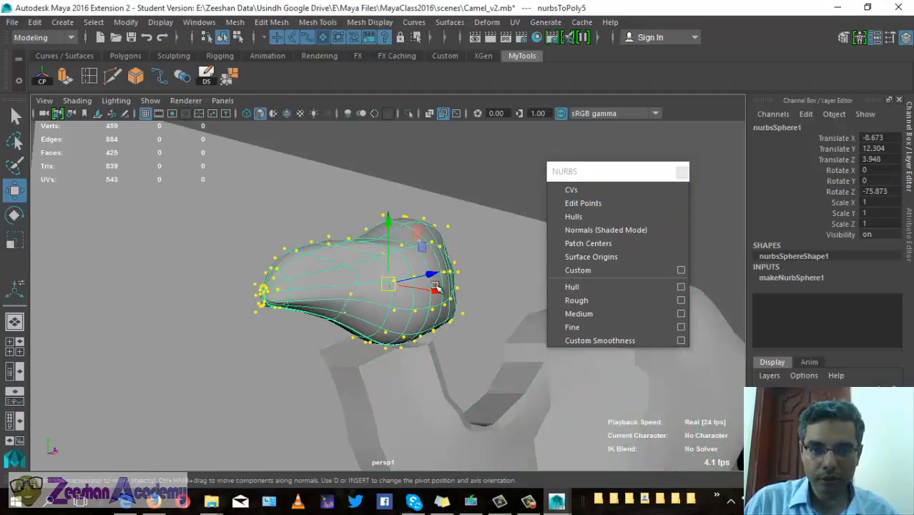
pyautogui.click(587, 192)
pyautogui.keyDown('alt'); pyautogui.moveTo(294, 279); pyautogui.dragTo(179, 342); pyautogui.keyUp('alt')
pyautogui.press('q')
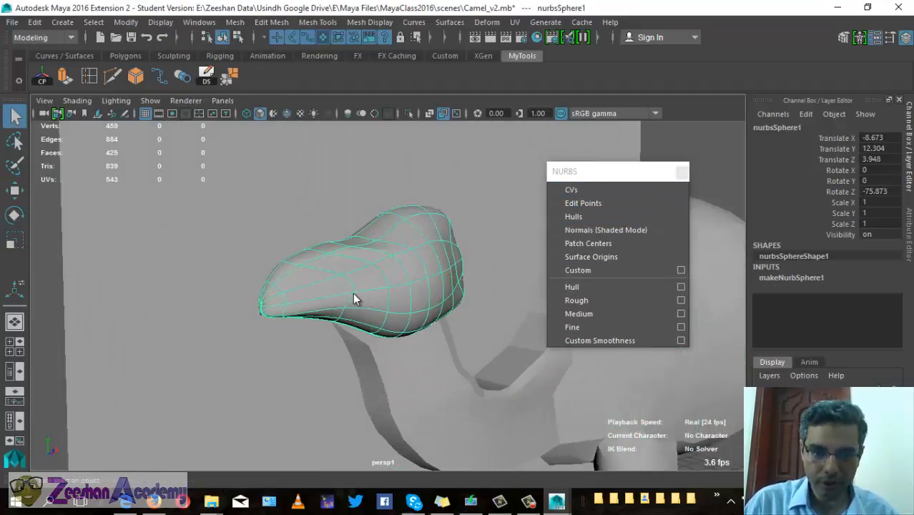
# Try control vertex mode on the head, return it to object mode and close the floating NURBS display options
pyautogui.moveTo(351, 153); pyautogui.dragTo(286, 154, button='right')
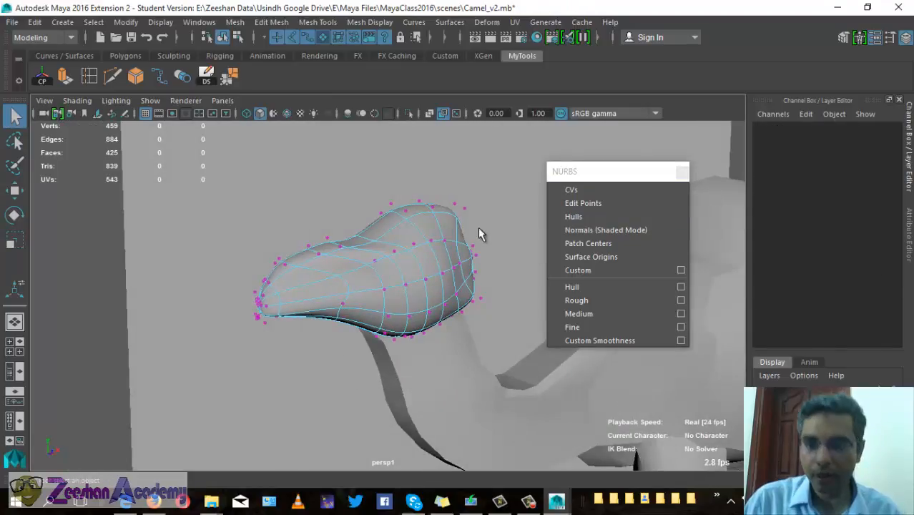
pyautogui.moveTo(505, 163); pyautogui.dragTo(515, 136, button='right')
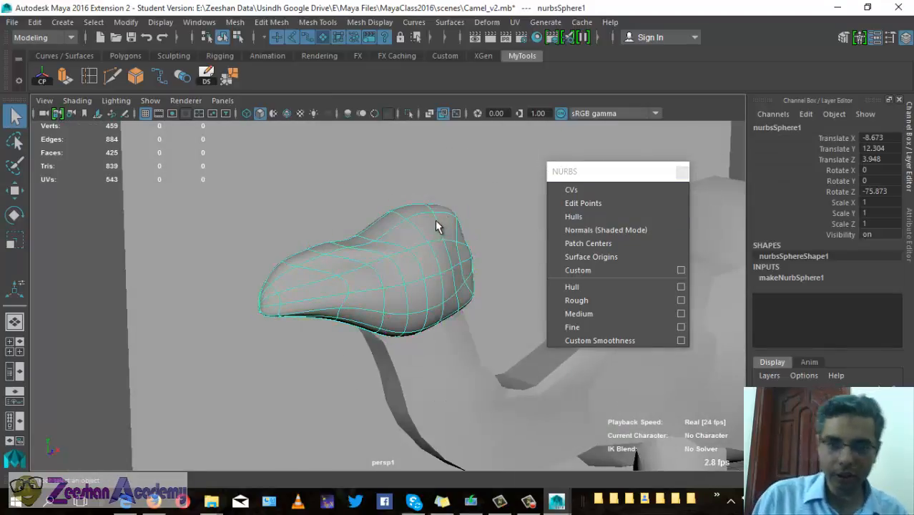
pyautogui.click(683, 172)
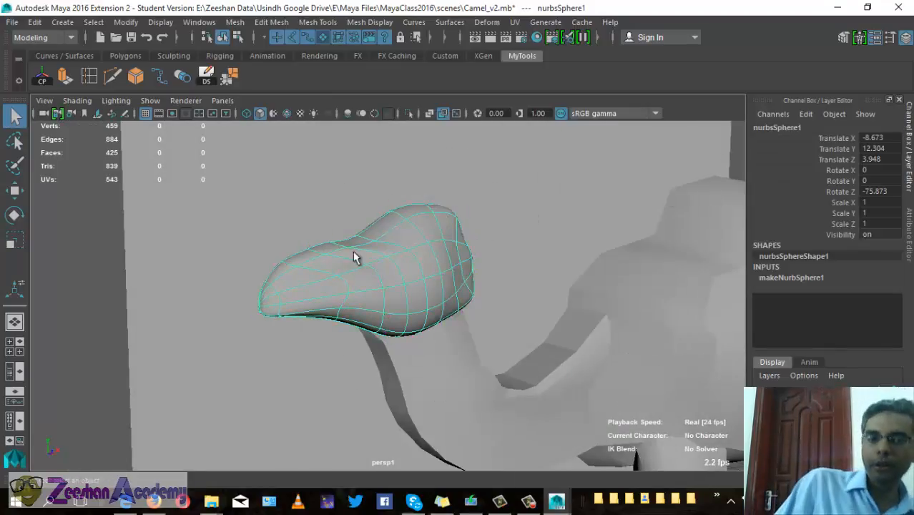
pyautogui.click(369, 339)
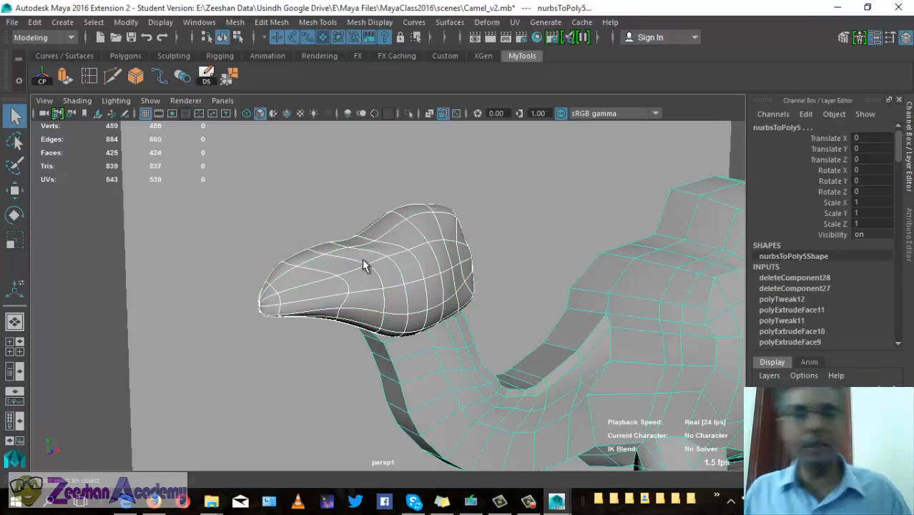
pyautogui.moveTo(408, 159); pyautogui.dragTo(490, 129, button='right')
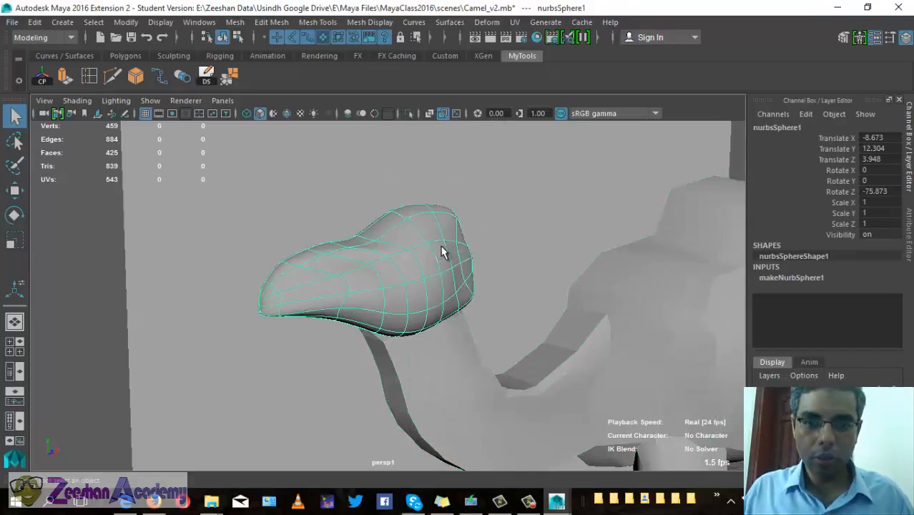
# Turn the head sphere's control vertex display back on and reselect the sphere
pyautogui.click(160, 23)
pyautogui.moveTo(243, 207)
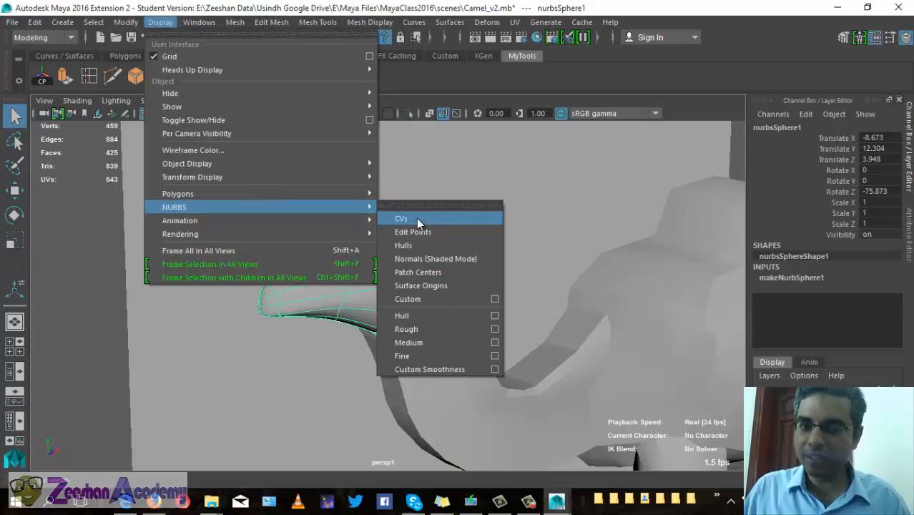
pyautogui.click(416, 218)
pyautogui.keyDown('alt'); pyautogui.moveTo(382, 311); pyautogui.dragTo(320, 285); pyautogui.keyUp('alt')
pyautogui.click(186, 311)
pyautogui.moveTo(429, 261)
pyautogui.keyDown('alt'); pyautogui.mouseDown()
pyautogui.moveTo(457, 337)
pyautogui.moveTo(430, 268)
pyautogui.mouseUp(); pyautogui.keyUp('alt')
pyautogui.click(431, 268)
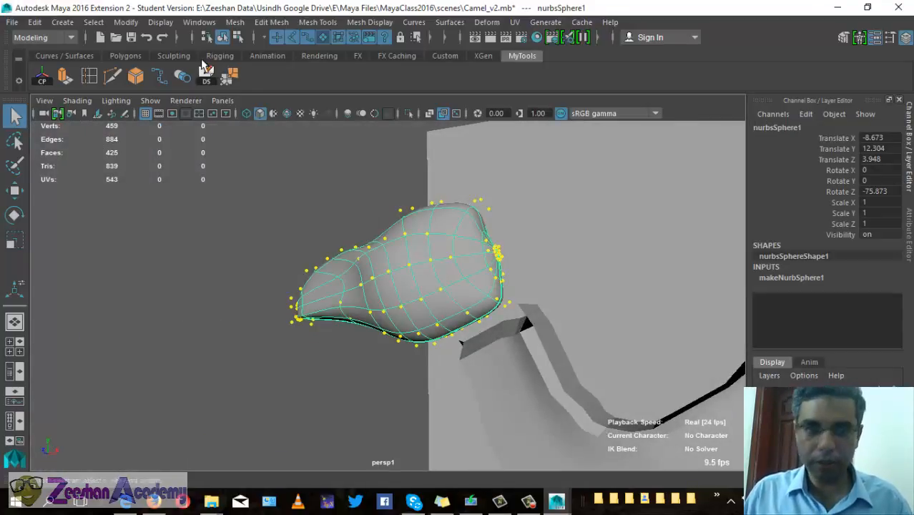
# Convert the NURBS head to polygons with Control points tessellation and move the polygon copy about 2.6 units along Z
pyautogui.click(126, 23)
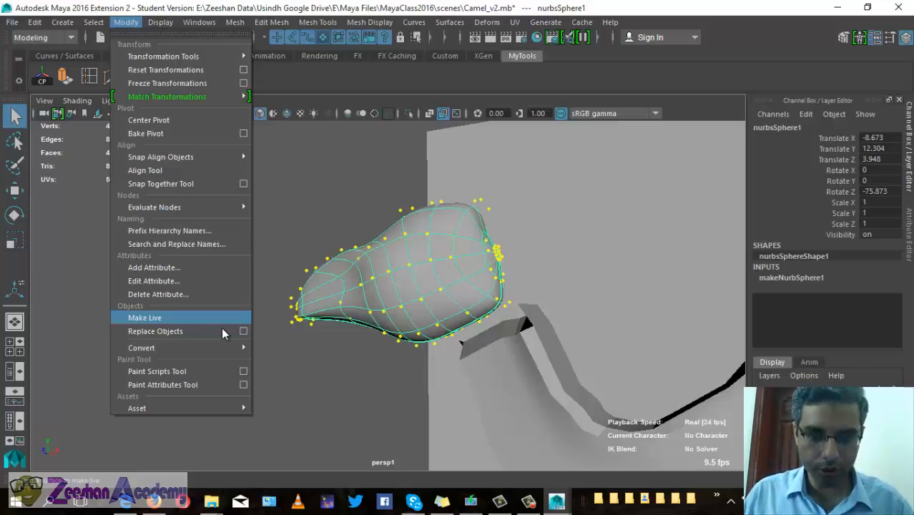
pyautogui.click(207, 318)
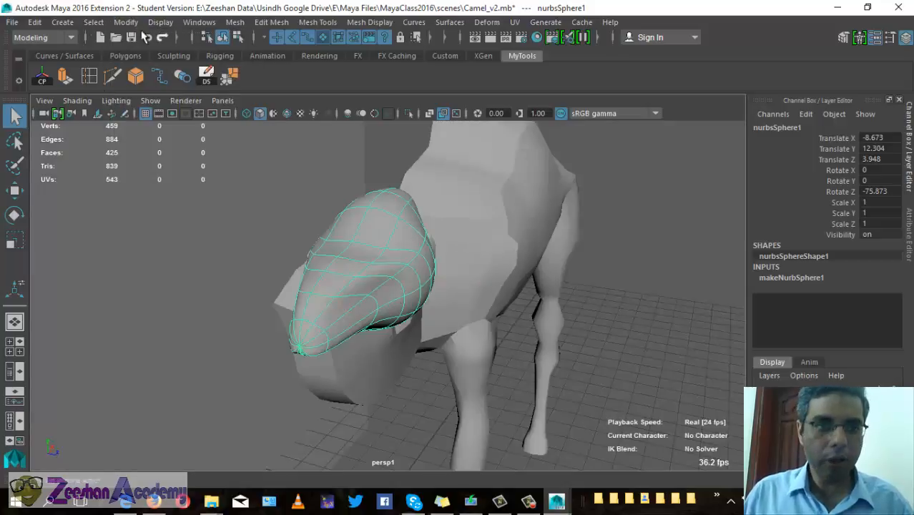
pyautogui.click(126, 22)
pyautogui.moveTo(244, 351)
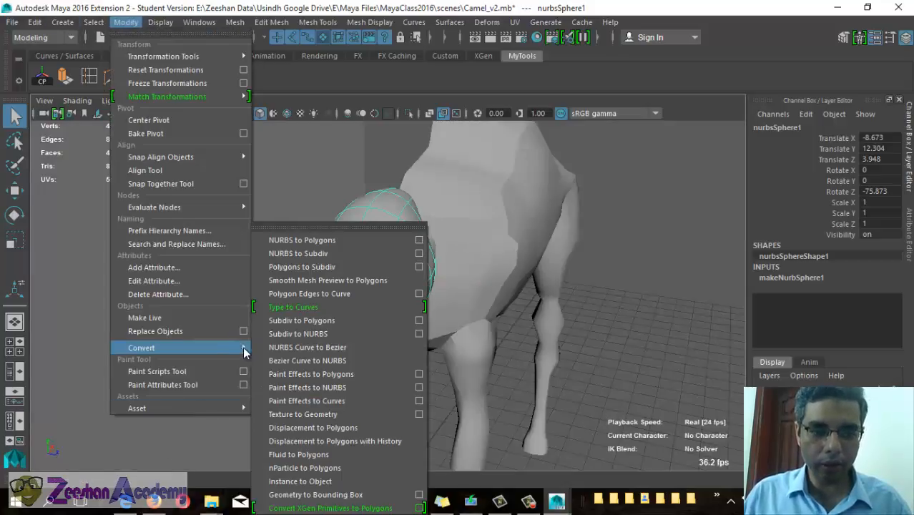
pyautogui.click(419, 240)
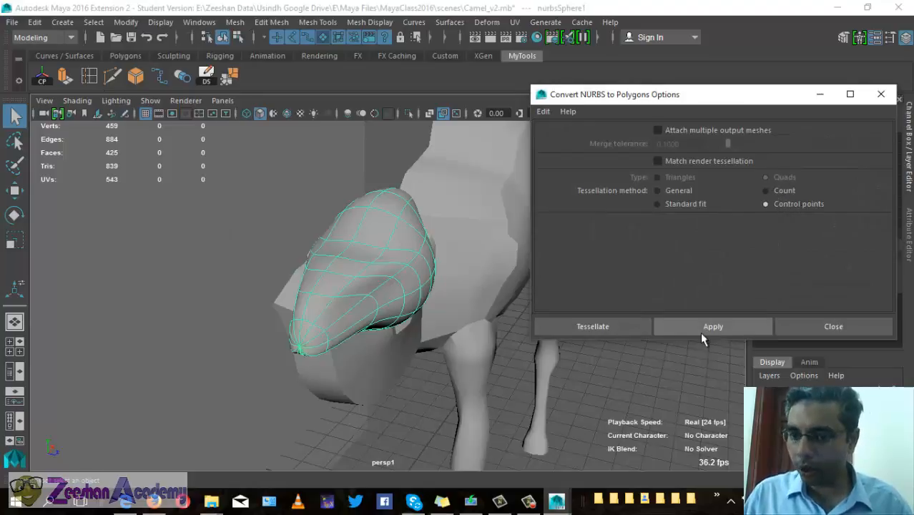
pyautogui.click(614, 328)
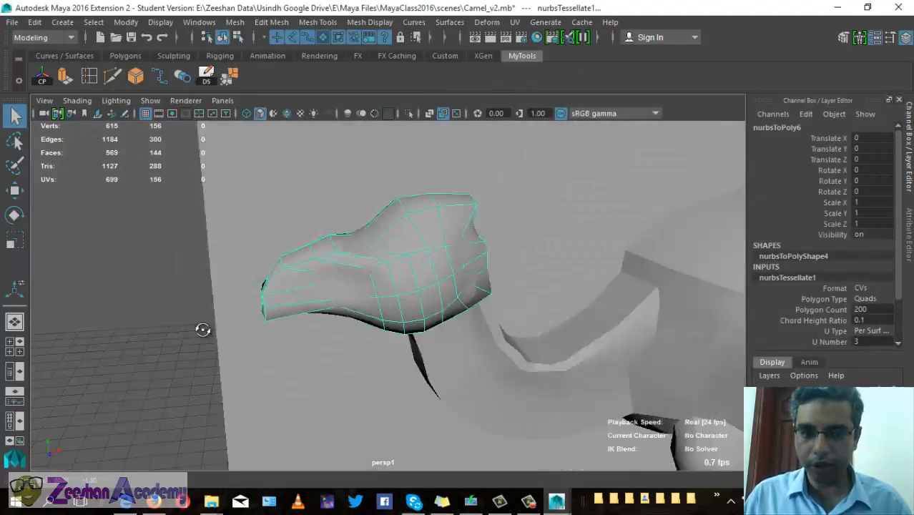
pyautogui.press('w')
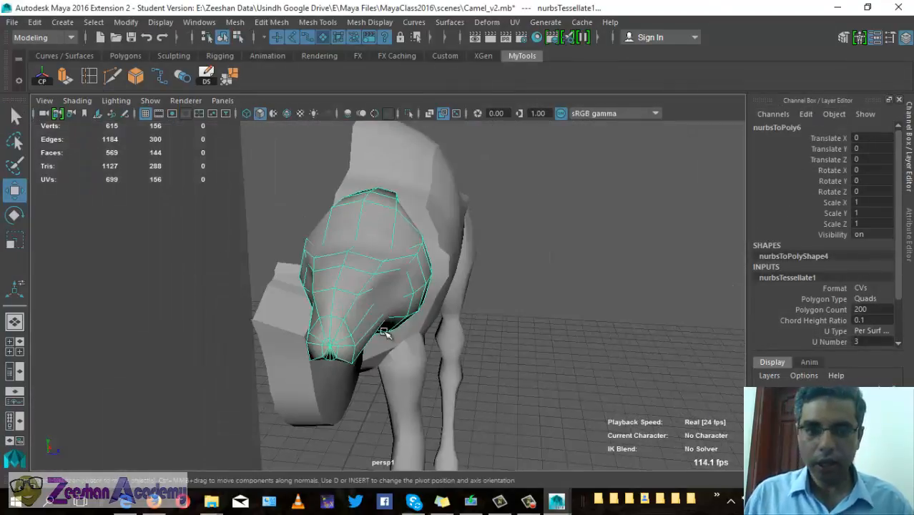
pyautogui.moveTo(422, 279); pyautogui.dragTo(603, 283)
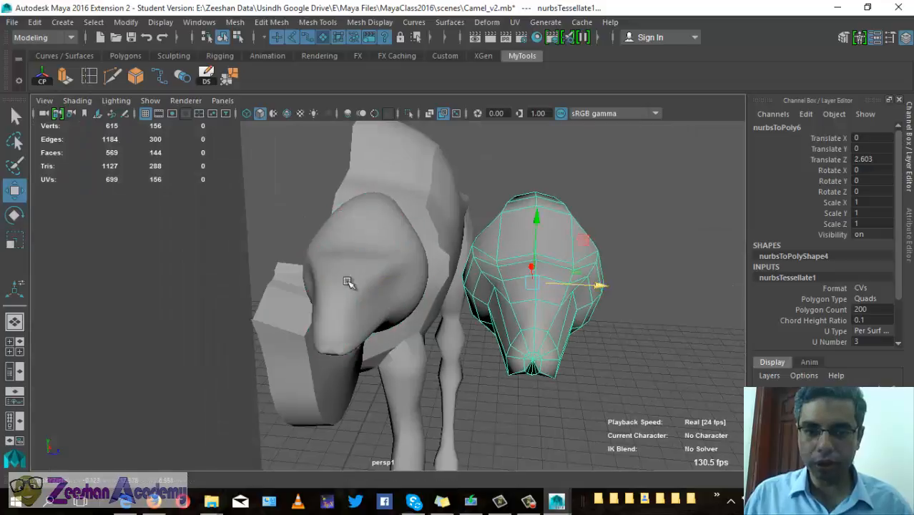
# Try to duplicate the polygon head with the Duplicate Special shelf shortcut and undo the copy
pyautogui.click(347, 280)
pyautogui.click(528, 281)
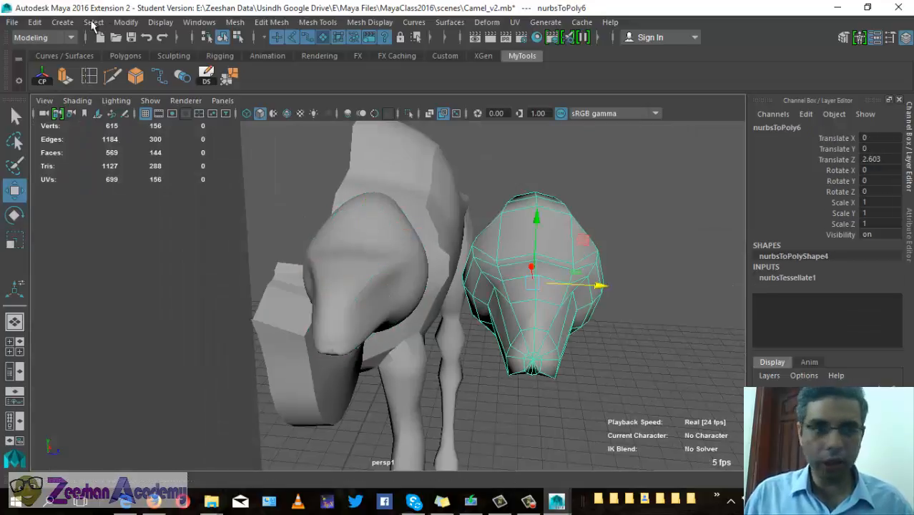
pyautogui.click(207, 77)
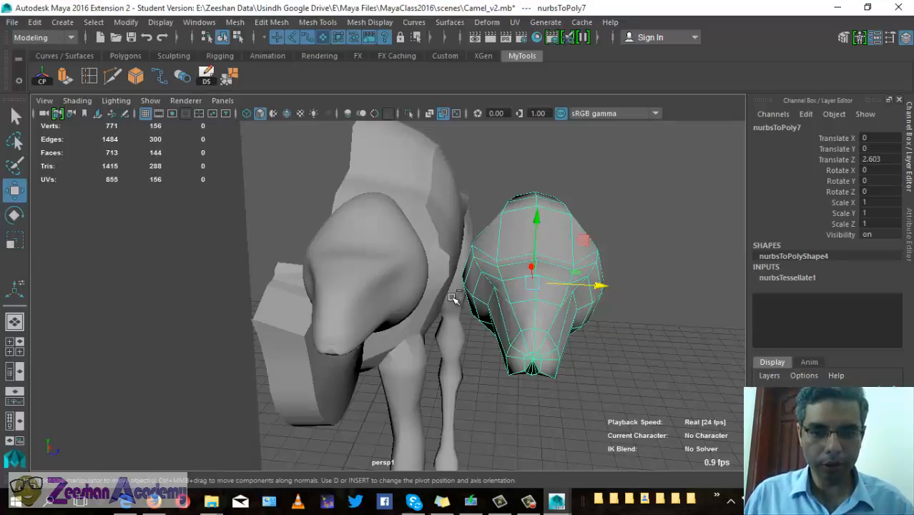
pyautogui.hotkey('ctrl', 's')
pyautogui.click(490, 263)
pyautogui.keyDown('alt'); pyautogui.moveTo(562, 307); pyautogui.dragTo(502, 313); pyautogui.keyUp('alt')
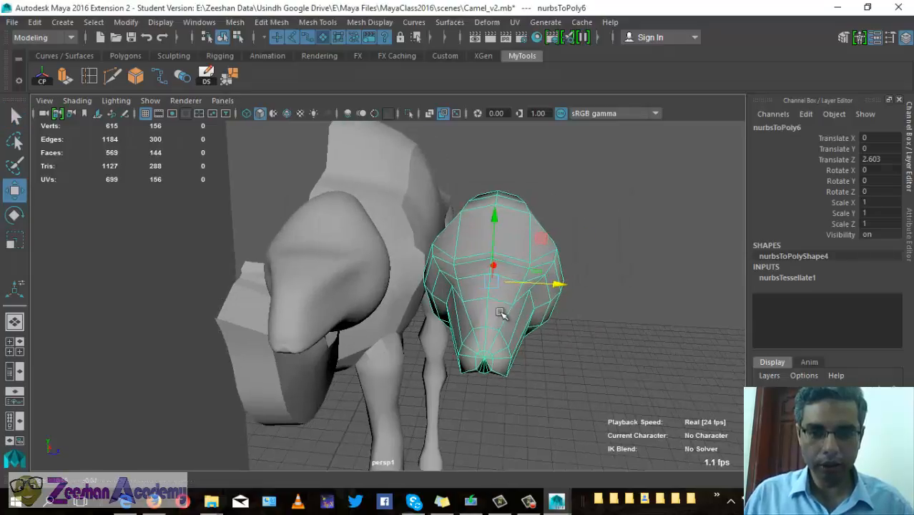
pyautogui.hotkey('ctrl', 'z')
pyautogui.hotkey('ctrl', 'z')
pyautogui.click(504, 294)
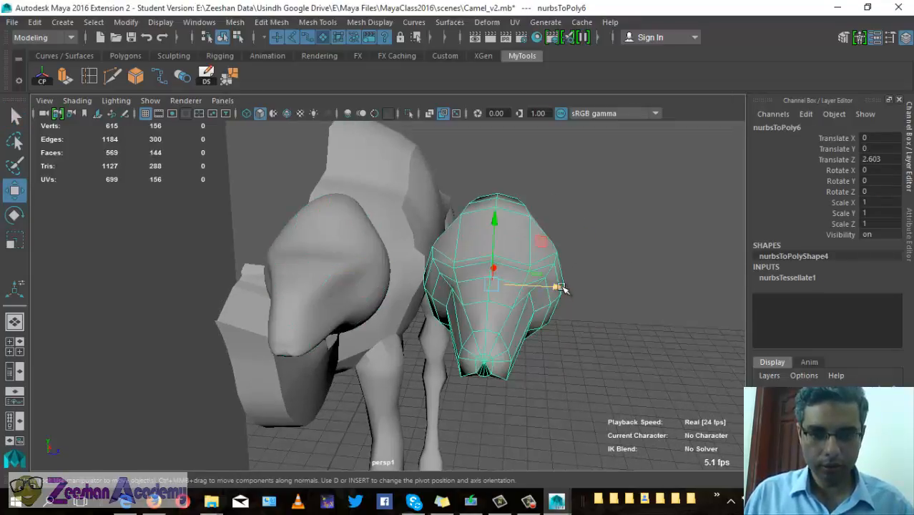
# Move the polygon head along Z to about 2.86 and add a Delete by Type History shortcut to the MyTools shelf
pyautogui.moveTo(560, 286); pyautogui.dragTo(577, 290)
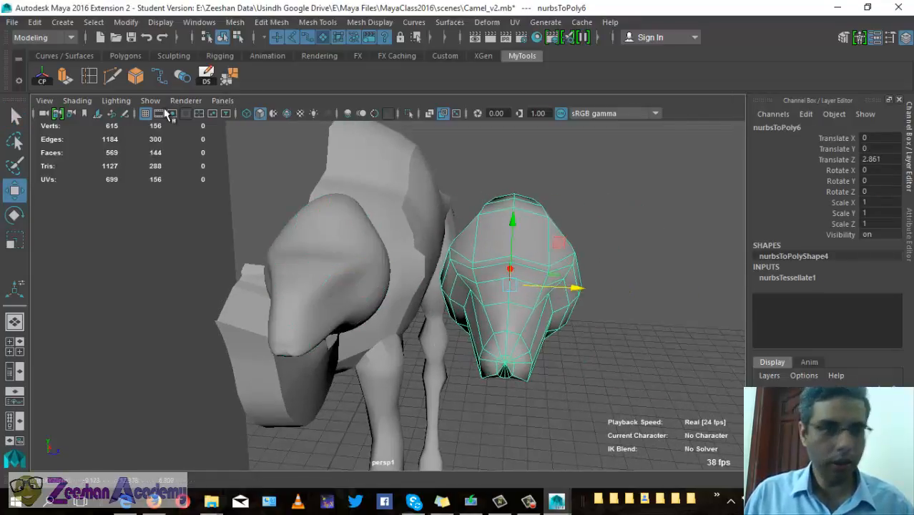
pyautogui.click(34, 22)
pyautogui.moveTo(107, 185)
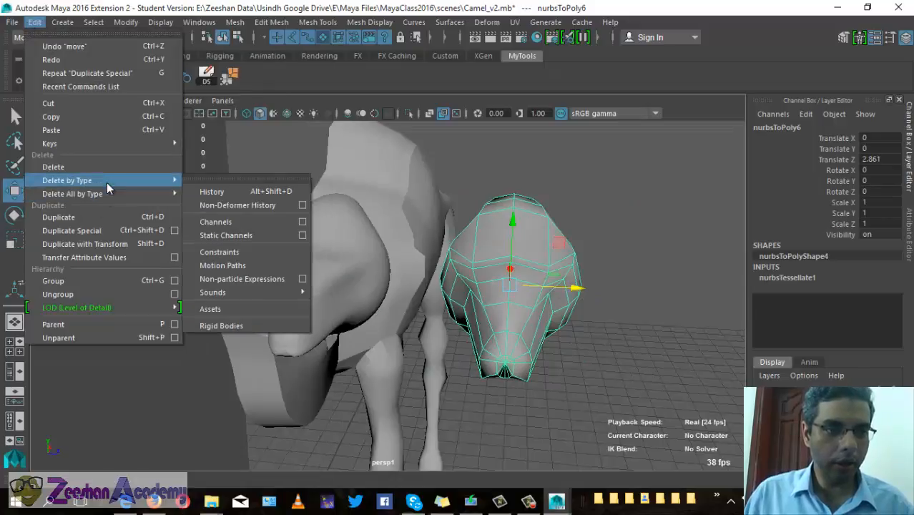
pyautogui.click(233, 191)
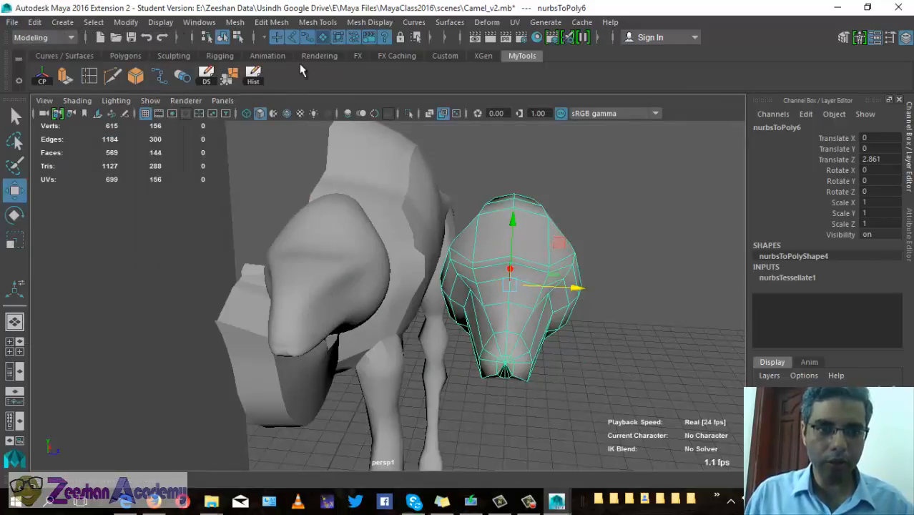
# Delete the polygon head's construction history with the Hist shelf shortcut and save all shelves
pyautogui.click(254, 74)
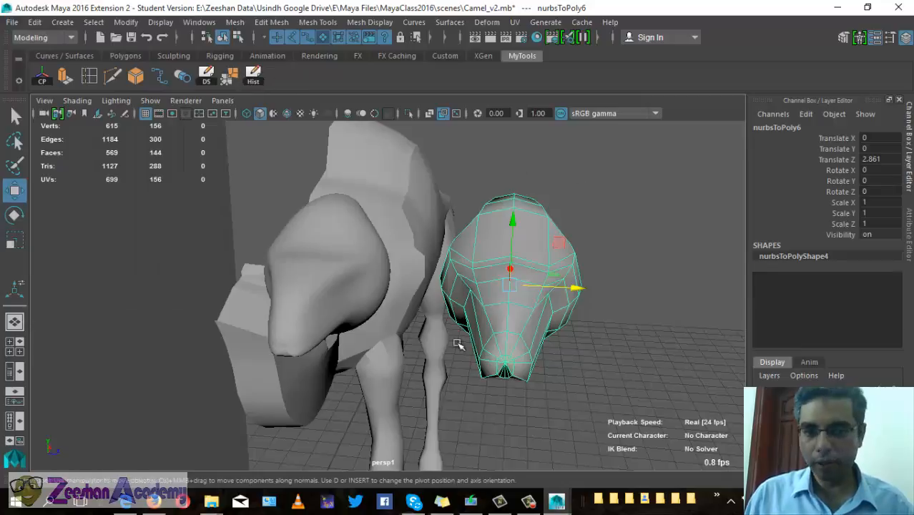
pyautogui.click(18, 81)
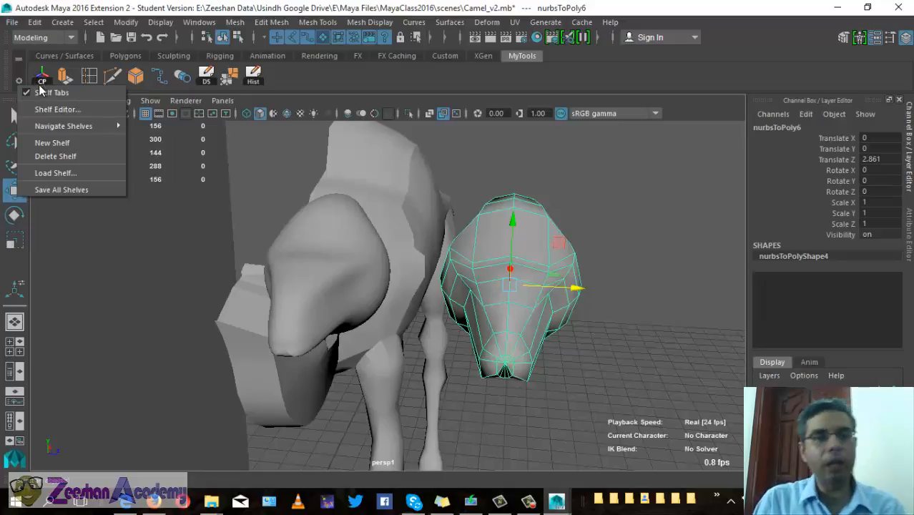
pyautogui.click(56, 190)
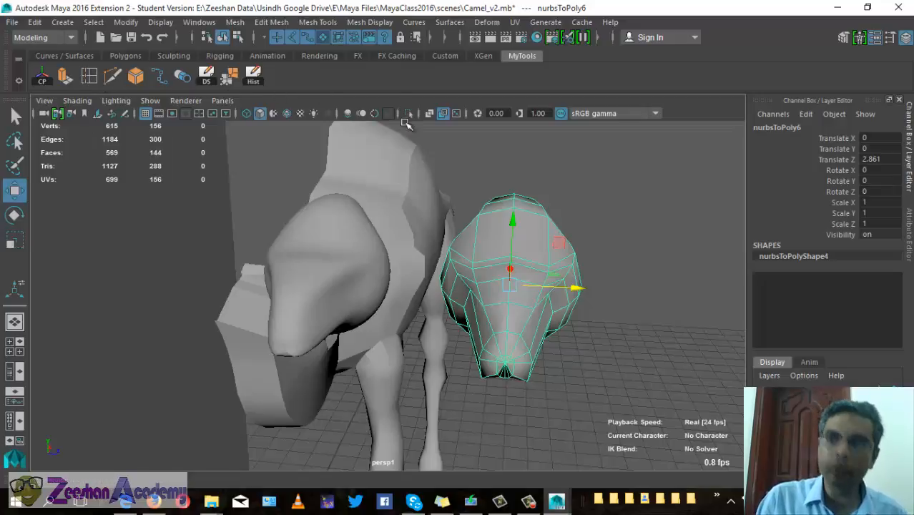
# Move the original NURBS head sphere away from the camel to about -10.3 in Translate Z
pyautogui.click(321, 273)
pyautogui.keyDown('alt'); pyautogui.moveTo(394, 291); pyautogui.dragTo(329, 293, button='right'); pyautogui.keyUp('alt')
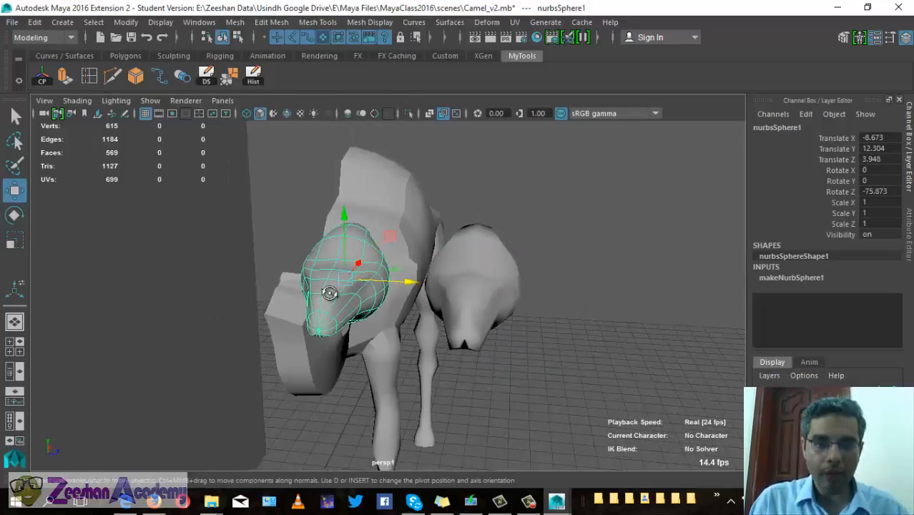
pyautogui.keyDown('alt'); pyautogui.moveTo(329, 293); pyautogui.dragTo(318, 293); pyautogui.keyUp('alt')
pyautogui.moveTo(405, 282); pyautogui.dragTo(16, 268)
pyautogui.keyDown('alt'); pyautogui.moveTo(399, 311); pyautogui.dragTo(447, 291); pyautogui.keyUp('alt')
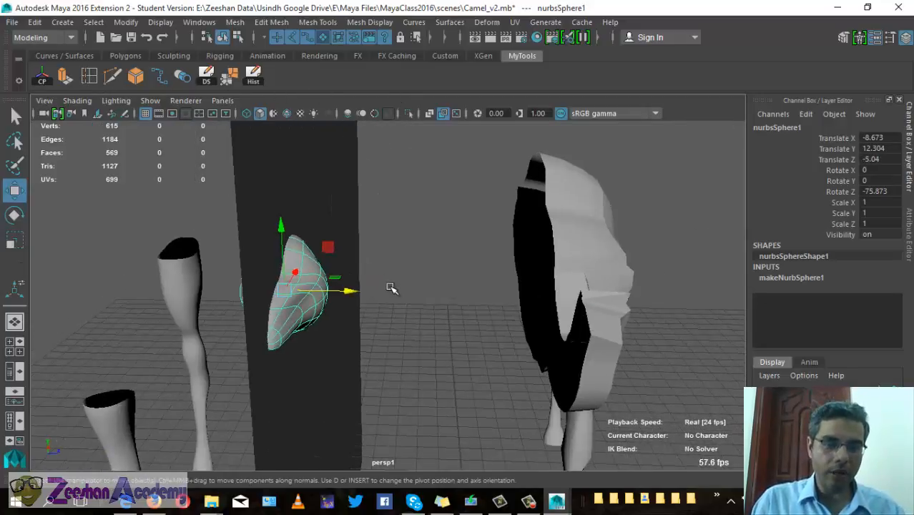
pyautogui.moveTo(392, 287); pyautogui.dragTo(227, 269)
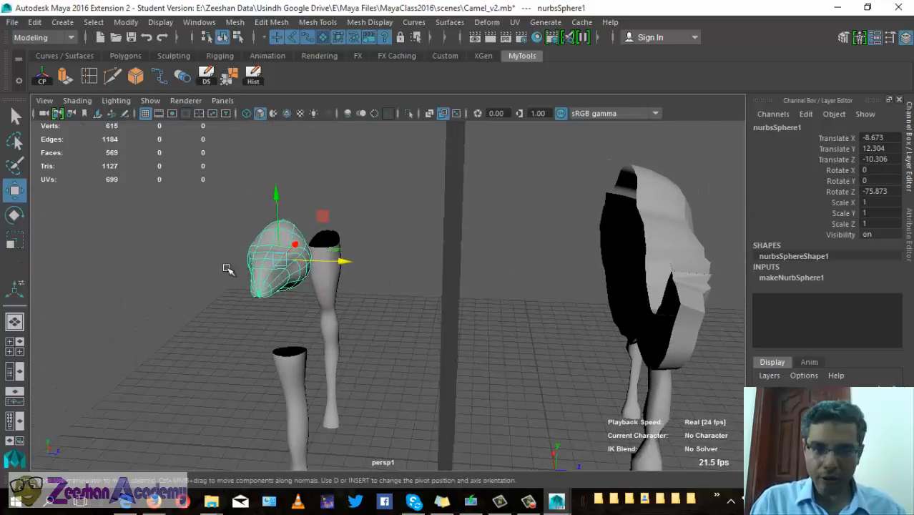
# Delete the faces of one half of the polygon head, including the detached strip left beside it
pyautogui.keyDown('alt'); pyautogui.moveTo(661, 275); pyautogui.dragTo(424, 247, button='middle'); pyautogui.keyUp('alt')
pyautogui.click(541, 329)
pyautogui.keyDown('alt'); pyautogui.moveTo(536, 327); pyautogui.dragTo(495, 302); pyautogui.keyUp('alt')
pyautogui.click(555, 262)
pyautogui.moveTo(496, 301); pyautogui.dragTo(505, 252, button='right')
pyautogui.moveTo(438, 163); pyautogui.dragTo(232, 414)
pyautogui.scroll(5, 359, 298)
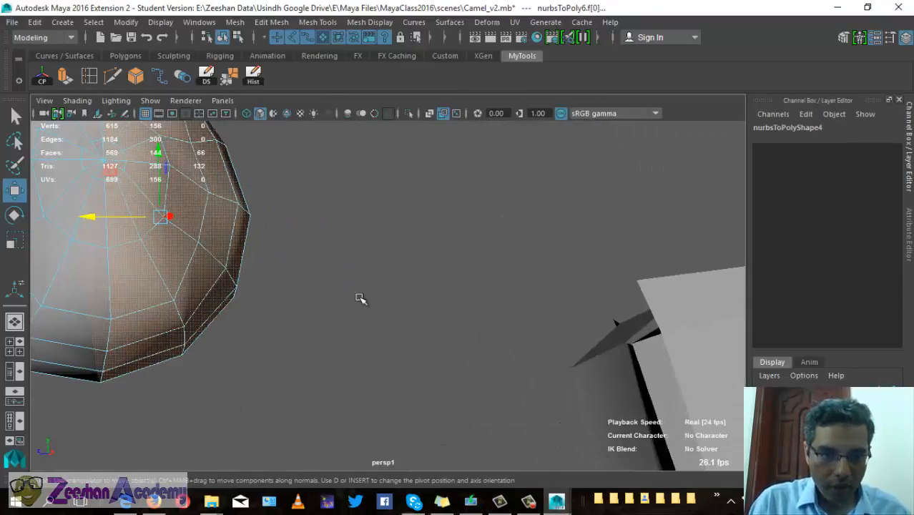
pyautogui.keyDown('alt'); pyautogui.moveTo(360, 299); pyautogui.dragTo(571, 306); pyautogui.keyUp('alt')
pyautogui.press('Delete')
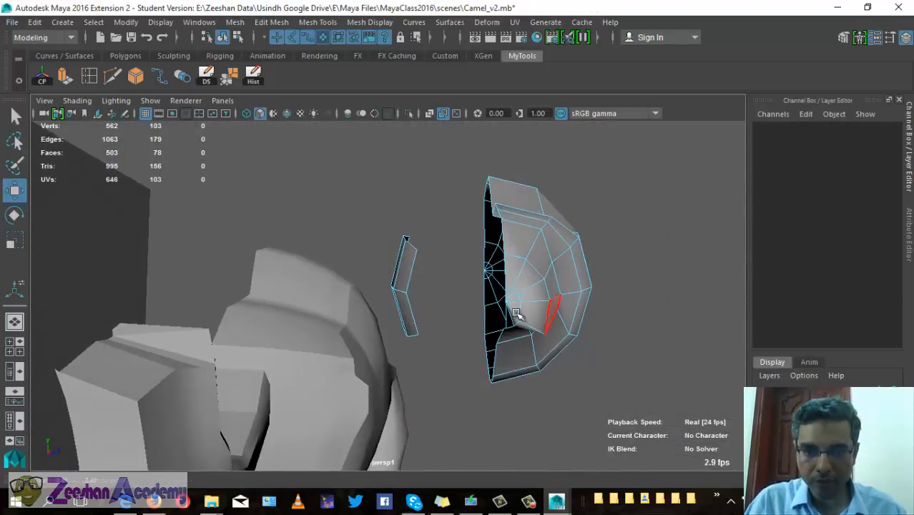
pyautogui.moveTo(372, 223); pyautogui.dragTo(440, 409)
pyautogui.press('Delete')
# Return the half head to object mode and move it along Z to about -1.6, over the neck
pyautogui.click(494, 338)
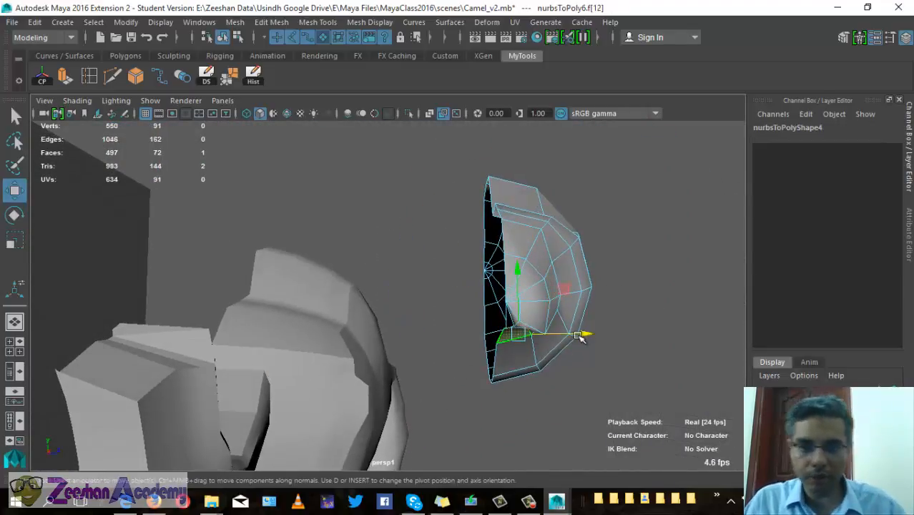
pyautogui.keyDown('alt'); pyautogui.moveTo(508, 336); pyautogui.dragTo(433, 312); pyautogui.keyUp('alt')
pyautogui.press('f')
pyautogui.keyDown('alt'); pyautogui.moveTo(544, 322); pyautogui.dragTo(316, 337, button='right'); pyautogui.keyUp('alt')
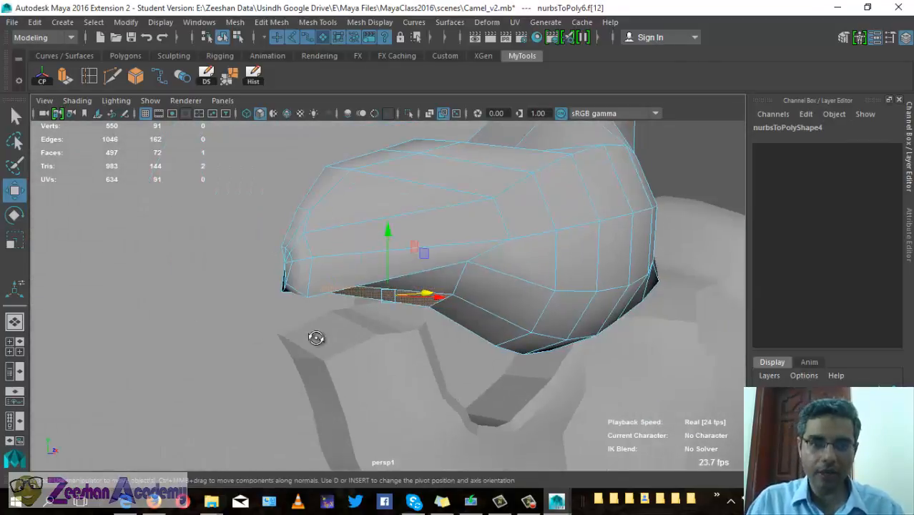
pyautogui.keyDown('alt'); pyautogui.moveTo(317, 337); pyautogui.dragTo(326, 386); pyautogui.keyUp('alt')
pyautogui.moveTo(555, 196); pyautogui.dragTo(598, 117, button='right')
pyautogui.keyDown('alt'); pyautogui.moveTo(598, 118); pyautogui.dragTo(388, 351); pyautogui.keyUp('alt')
# Compare the half head with the camel reference in the front orthographic view using textured and X-ray display
pyautogui.press('space')
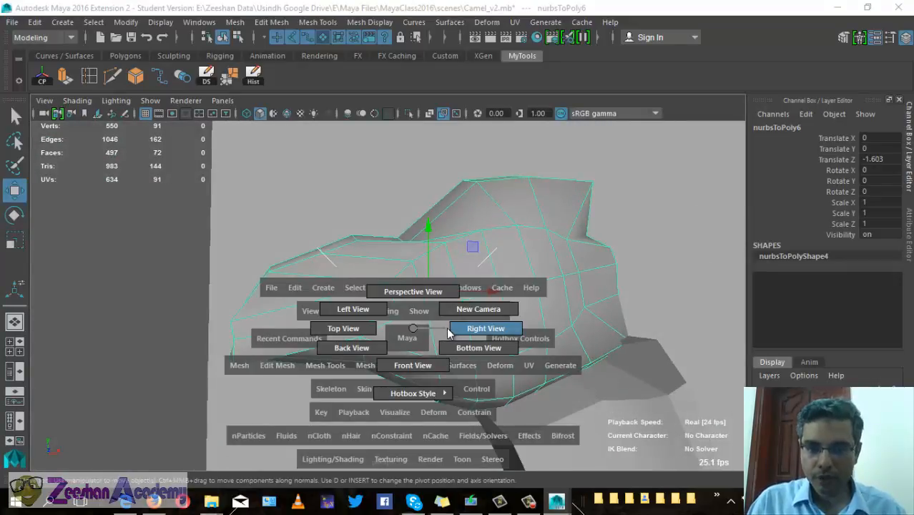
pyautogui.moveTo(448, 329); pyautogui.dragTo(450, 329)
pyautogui.press('space')
pyautogui.moveTo(479, 245); pyautogui.dragTo(493, 297)
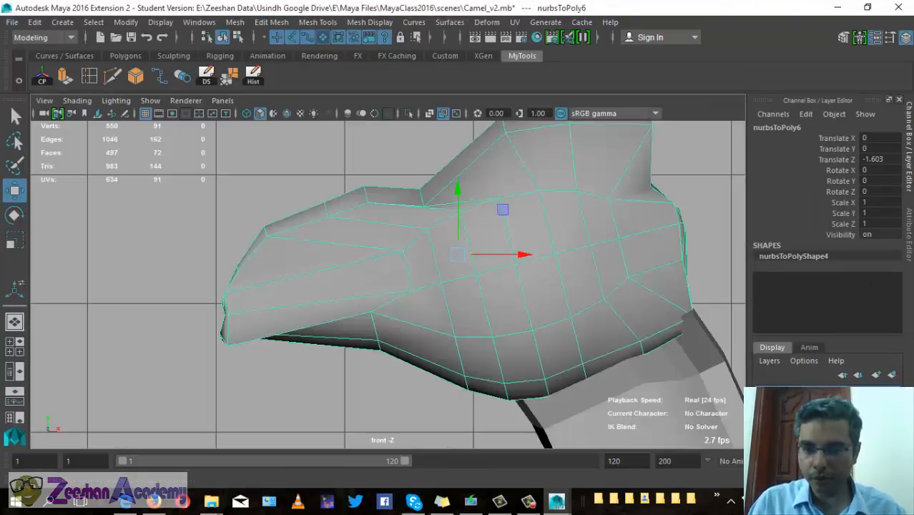
pyautogui.press('6')
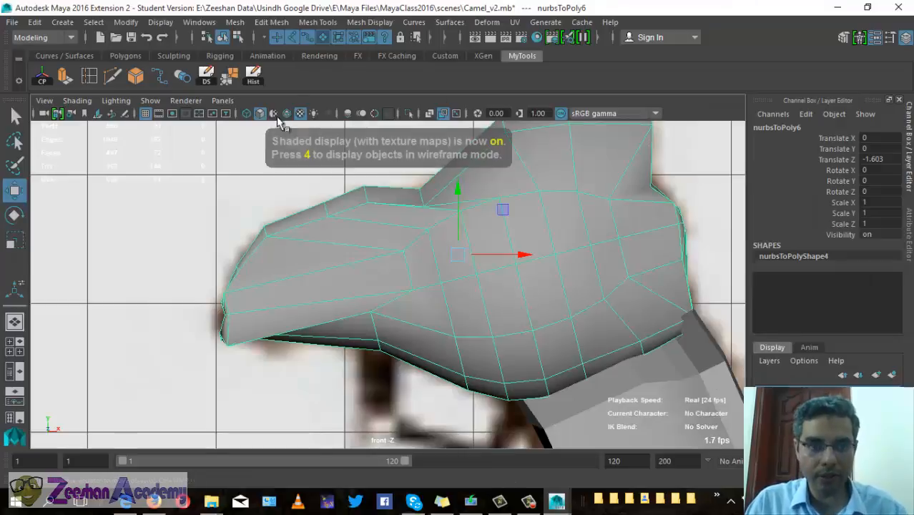
pyautogui.scroll(1, 437, 281)
pyautogui.moveTo(399, 294)
pyautogui.keyDown('alt'); pyautogui.mouseDown(button='middle')
pyautogui.moveTo(477, 324)
pyautogui.moveTo(400, 294)
pyautogui.mouseUp(button='middle'); pyautogui.keyUp('alt')
pyautogui.keyDown('alt'); pyautogui.moveTo(232, 300); pyautogui.dragTo(313, 299, button='middle'); pyautogui.keyUp('alt')
pyautogui.keyDown('alt'); pyautogui.moveTo(540, 258); pyautogui.dragTo(396, 300, button='middle'); pyautogui.keyUp('alt')
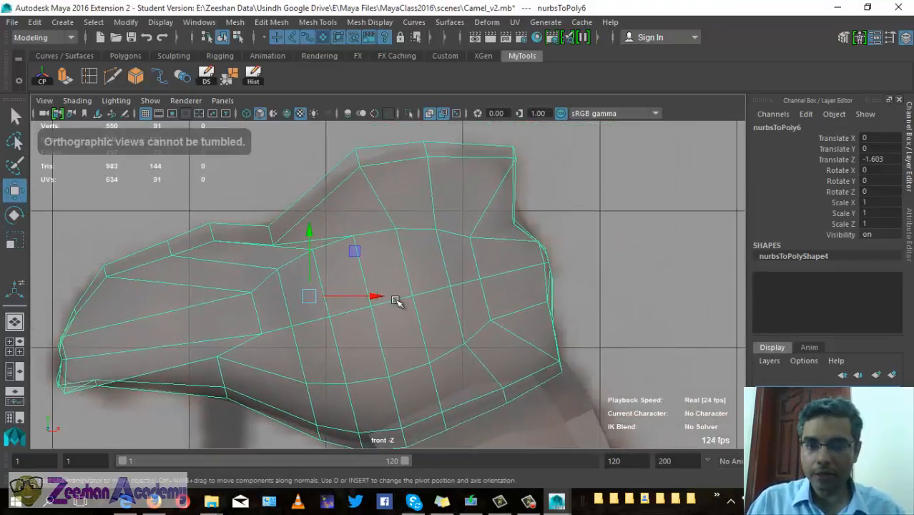
# Return to the perspective view, frame the half head and show it shaded without X-ray
pyautogui.press('space')
pyautogui.moveTo(466, 321); pyautogui.dragTo(401, 257)
pyautogui.press('f')
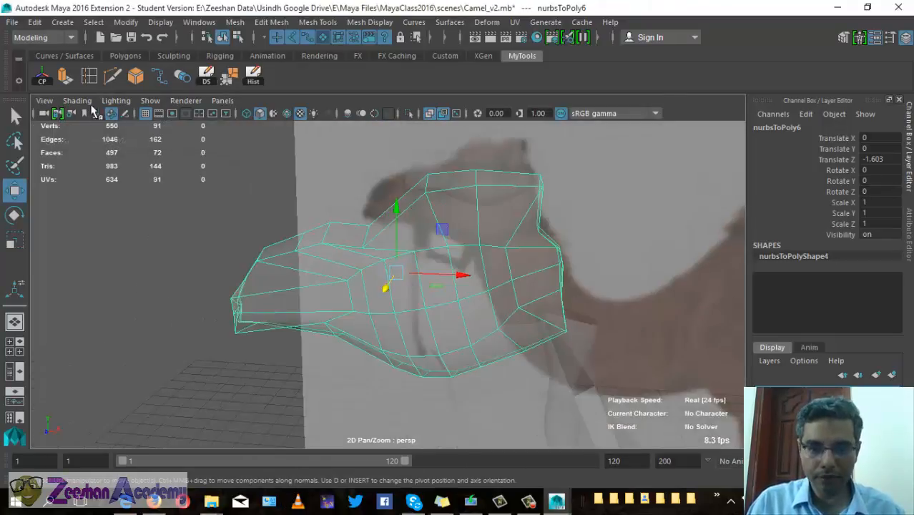
pyautogui.press('5')
pyautogui.moveTo(496, 231)
pyautogui.keyDown('alt'); pyautogui.mouseDown()
pyautogui.moveTo(419, 261)
pyautogui.moveTo(469, 344)
pyautogui.mouseUp(); pyautogui.keyUp('alt')
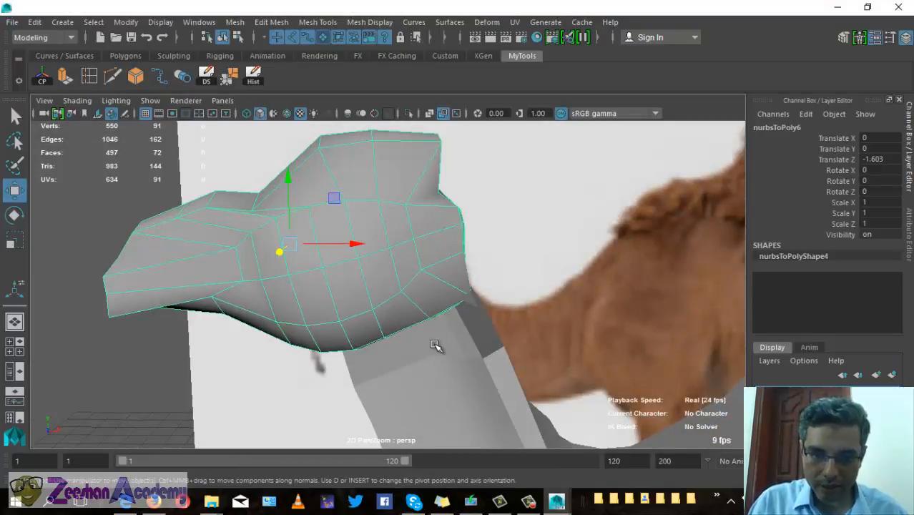
# Switch the half head to vertex mode and pull the vertices along its rear outer side outward
pyautogui.click(436, 345)
pyautogui.press('f')
pyautogui.keyDown('alt'); pyautogui.moveTo(436, 346); pyautogui.dragTo(286, 301); pyautogui.keyUp('alt')
pyautogui.click(406, 318)
pyautogui.moveTo(335, 128); pyautogui.dragTo(273, 126, button='right')
pyautogui.keyDown('alt'); pyautogui.moveTo(257, 298); pyautogui.dragTo(477, 369); pyautogui.keyUp('alt')
pyautogui.keyDown('alt'); pyautogui.moveTo(469, 337); pyautogui.dragTo(461, 308); pyautogui.keyUp('alt')
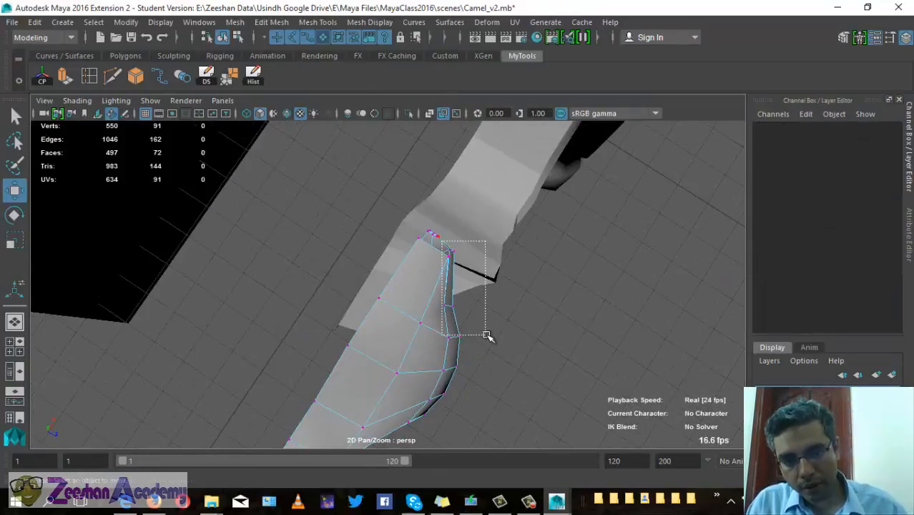
pyautogui.moveTo(485, 355); pyautogui.dragTo(528, 318)
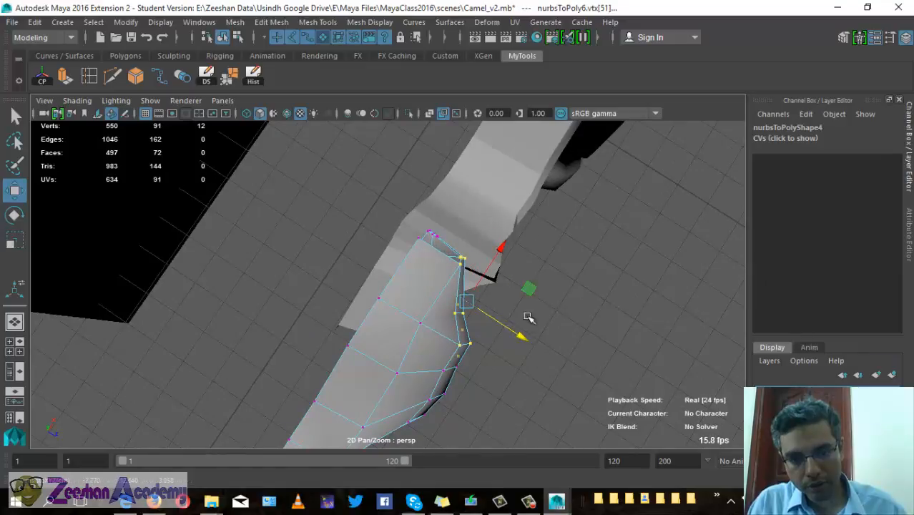
# Reposition the outer side vertices farther forward on the half head to even out its contour
pyautogui.keyDown('alt'); pyautogui.moveTo(540, 286); pyautogui.dragTo(515, 314); pyautogui.keyUp('alt')
pyautogui.moveTo(428, 341); pyautogui.dragTo(464, 363)
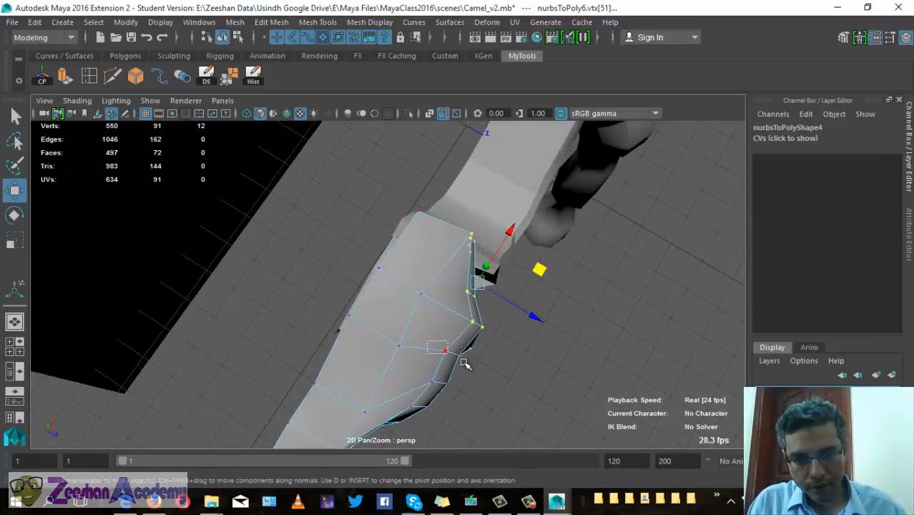
pyautogui.moveTo(525, 351); pyautogui.dragTo(461, 336)
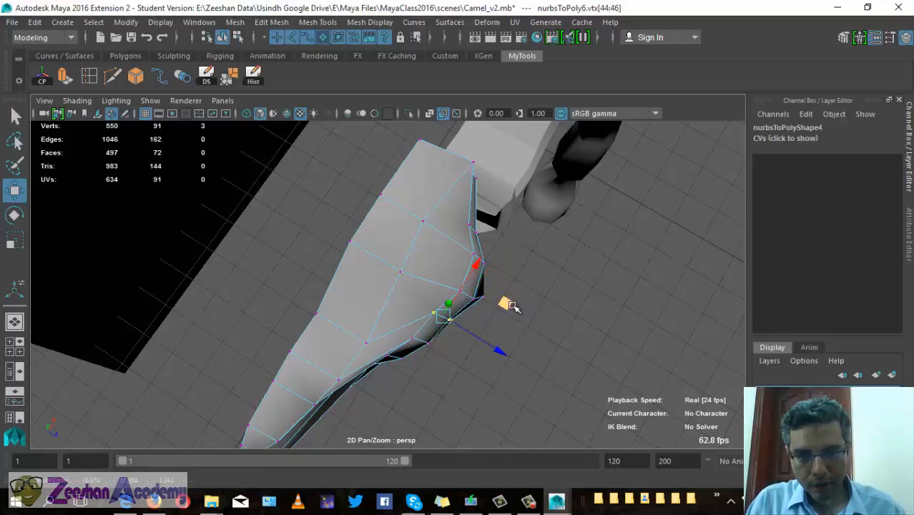
pyautogui.moveTo(509, 305); pyautogui.dragTo(474, 345)
pyautogui.moveTo(412, 211); pyautogui.dragTo(479, 252)
# Return the half head to object mode and shift it along Z to about -1.86
pyautogui.moveTo(470, 306); pyautogui.dragTo(537, 112, button='right')
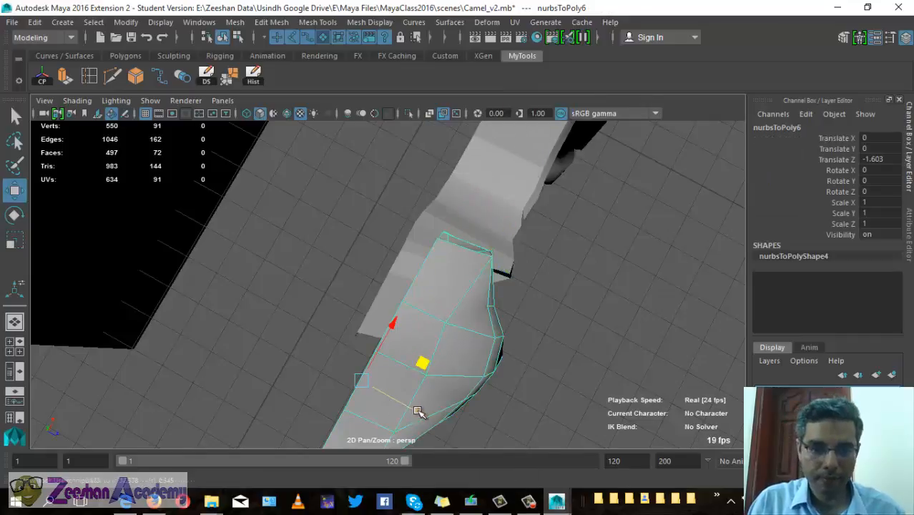
pyautogui.moveTo(419, 411); pyautogui.dragTo(398, 398)
pyautogui.keyDown('alt'); pyautogui.moveTo(395, 365); pyautogui.dragTo(381, 352); pyautogui.keyUp('alt')
# Delete the faces closing the top of the neck beneath the head, including the stray face left above it
pyautogui.click(465, 373)
pyautogui.keyDown('alt'); pyautogui.moveTo(465, 373); pyautogui.dragTo(446, 306); pyautogui.keyUp('alt')
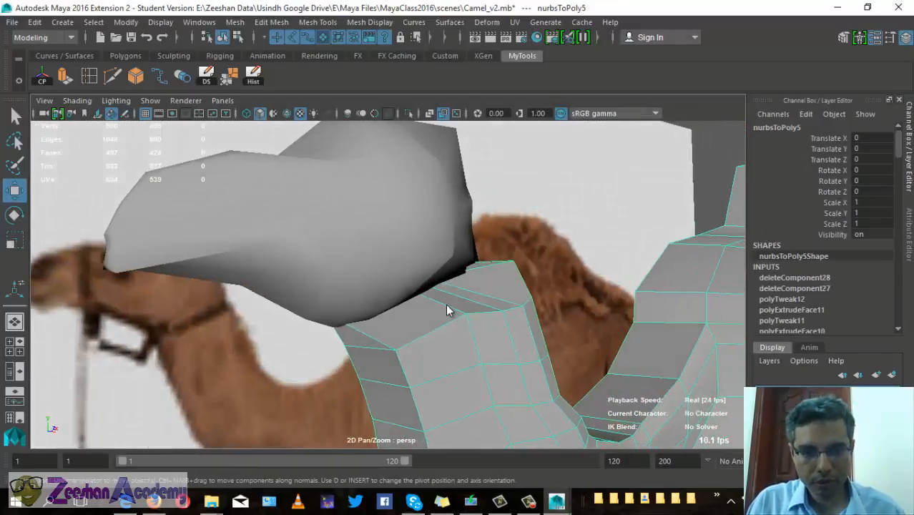
pyautogui.moveTo(446, 307); pyautogui.dragTo(462, 165, button='right')
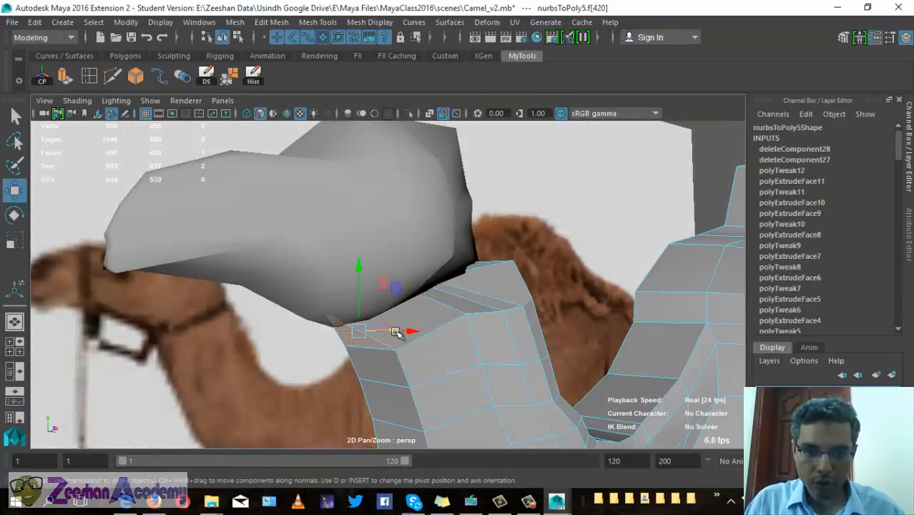
pyautogui.keyDown('alt'); pyautogui.moveTo(392, 343); pyautogui.dragTo(435, 340); pyautogui.keyUp('alt')
pyautogui.click(454, 326)
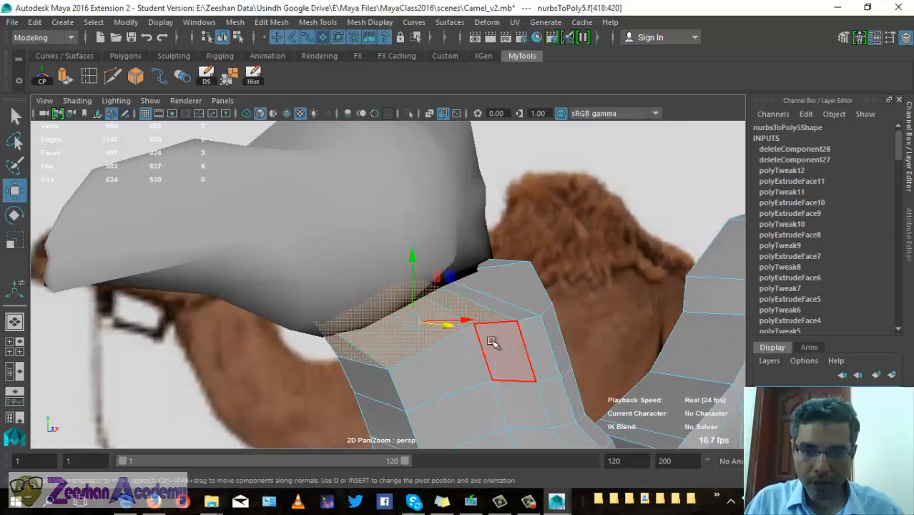
pyautogui.keyDown('alt'); pyautogui.moveTo(493, 343); pyautogui.dragTo(449, 317); pyautogui.keyUp('alt')
pyautogui.keyDown('shift'); pyautogui.click(470, 312); pyautogui.keyUp('shift')
pyautogui.keyDown('shift'); pyautogui.click(449, 316); pyautogui.keyUp('shift')
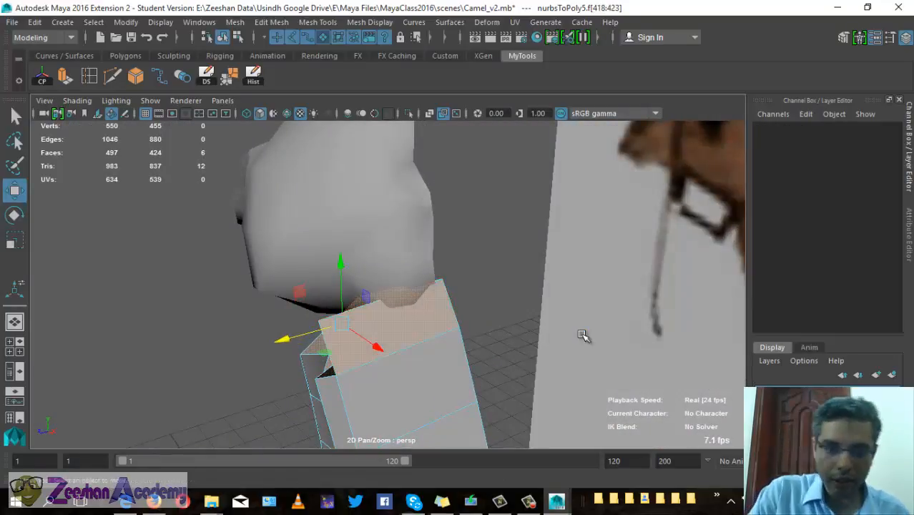
pyautogui.press('Delete')
pyautogui.click(332, 313)
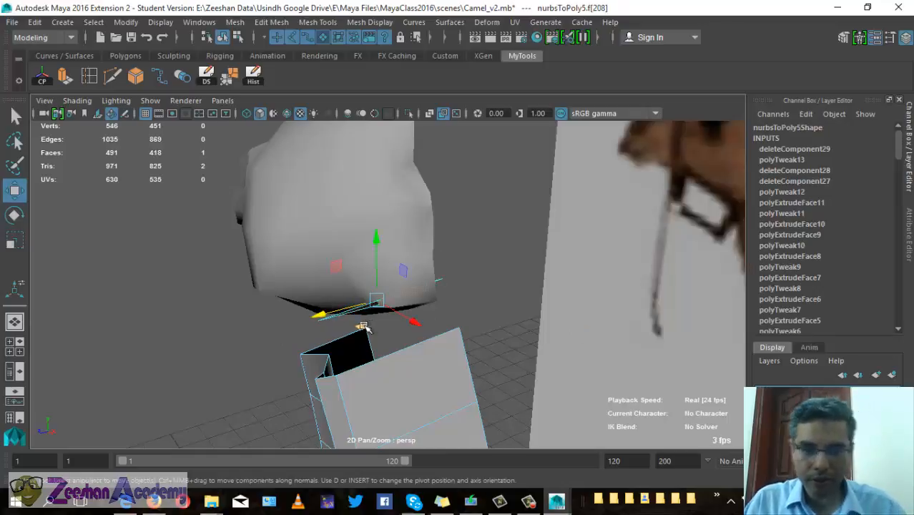
pyautogui.press('Delete')
pyautogui.keyDown('alt'); pyautogui.moveTo(445, 380); pyautogui.dragTo(564, 327); pyautogui.keyUp('alt')
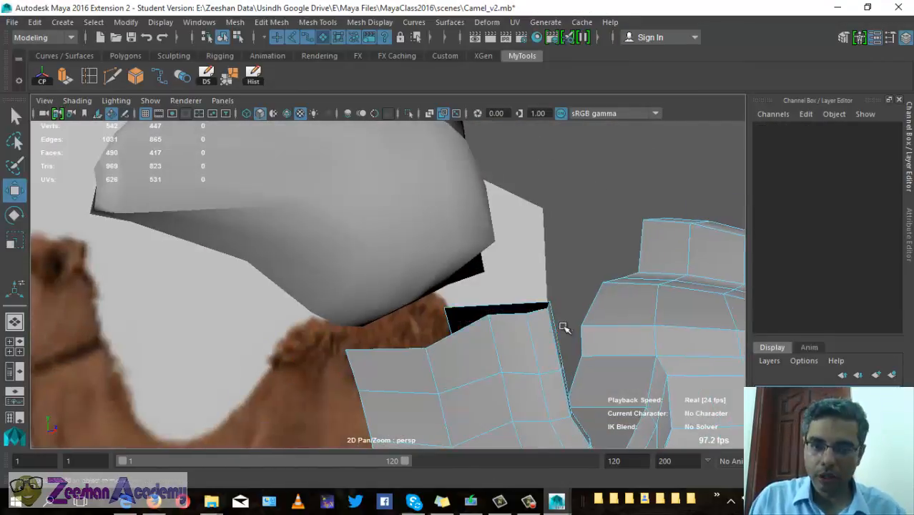
pyautogui.moveTo(440, 350)
pyautogui.keyDown('alt'); pyautogui.mouseDown()
pyautogui.moveTo(363, 347)
pyautogui.moveTo(436, 338)
pyautogui.mouseUp(); pyautogui.keyUp('alt')
pyautogui.moveTo(435, 338); pyautogui.dragTo(470, 118, button='right')
pyautogui.keyDown('alt'); pyautogui.moveTo(465, 282); pyautogui.dragTo(414, 303); pyautogui.keyUp('alt')
pyautogui.keyDown('alt'); pyautogui.moveTo(340, 289); pyautogui.dragTo(414, 307, button='right'); pyautogui.keyUp('alt')
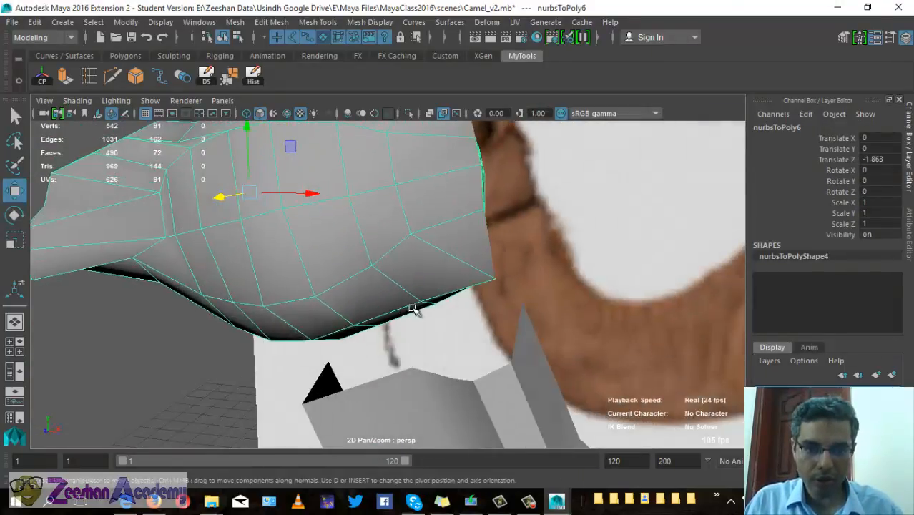
pyautogui.press('space')
pyautogui.moveTo(459, 312); pyautogui.dragTo(458, 295)
pyautogui.moveTo(446, 128); pyautogui.dragTo(448, 241, button='right')
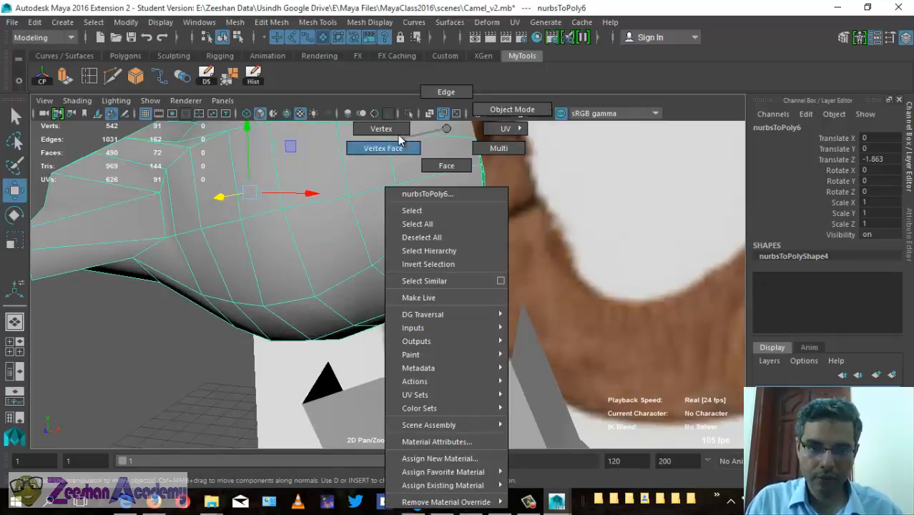
pyautogui.moveTo(395, 148); pyautogui.dragTo(393, 148, button='right')
# Extrude the six open border edges around the top of the neck upward toward the half head
pyautogui.keyDown('alt'); pyautogui.moveTo(401, 358); pyautogui.dragTo(418, 311); pyautogui.keyUp('alt')
pyautogui.click(439, 351)
pyautogui.moveTo(434, 340); pyautogui.dragTo(425, 100, button='right')
pyautogui.click(387, 316)
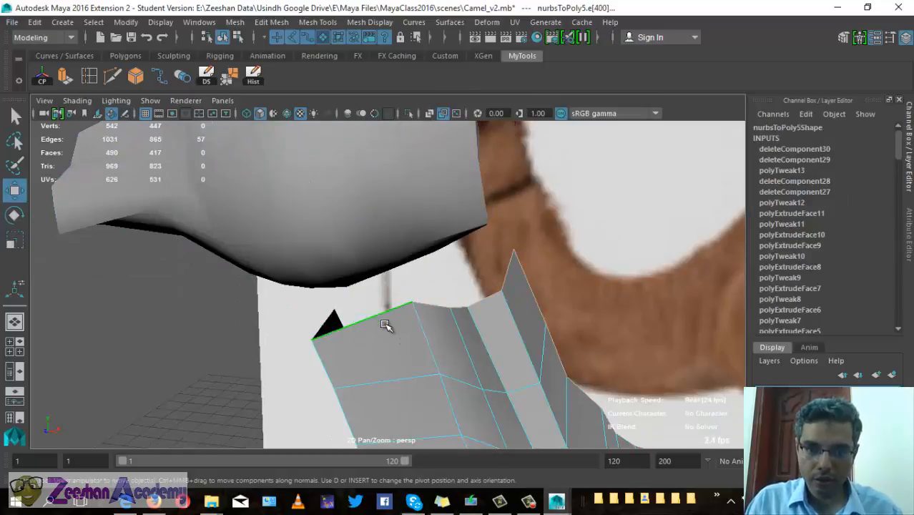
pyautogui.keyDown('alt'); pyautogui.moveTo(460, 308); pyautogui.dragTo(424, 306); pyautogui.keyUp('alt')
pyautogui.click(581, 275)
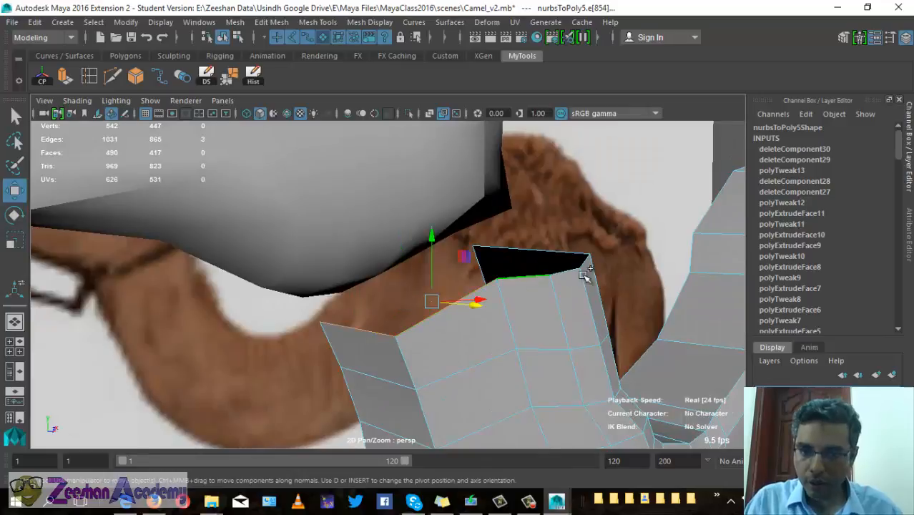
pyautogui.keyDown('shift'); pyautogui.click(586, 283); pyautogui.keyUp('shift')
pyautogui.keyDown('alt'); pyautogui.moveTo(584, 277); pyautogui.dragTo(440, 345); pyautogui.keyUp('alt')
pyautogui.keyDown('shift'); pyautogui.click(475, 301); pyautogui.keyUp('shift')
pyautogui.keyDown('shift'); pyautogui.click(496, 293); pyautogui.keyUp('shift')
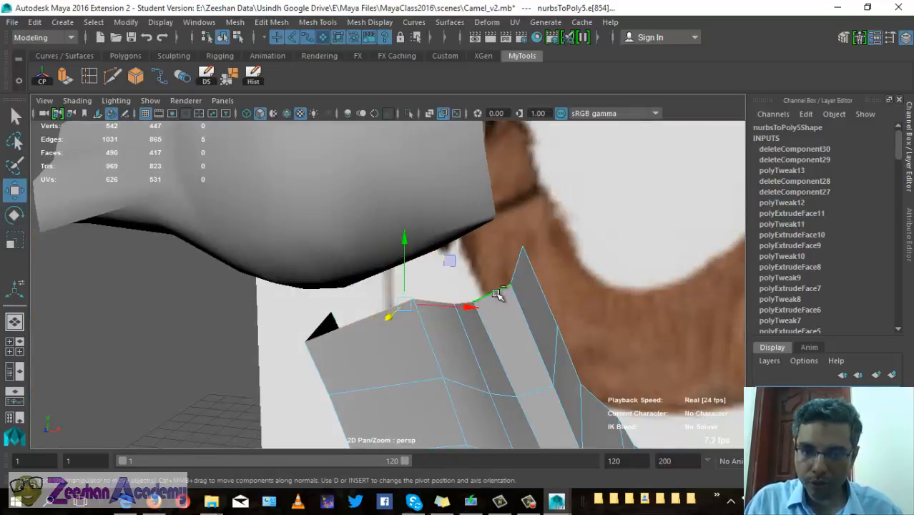
pyautogui.keyDown('alt'); pyautogui.moveTo(541, 301); pyautogui.dragTo(565, 376); pyautogui.keyUp('alt')
pyautogui.click(66, 76)
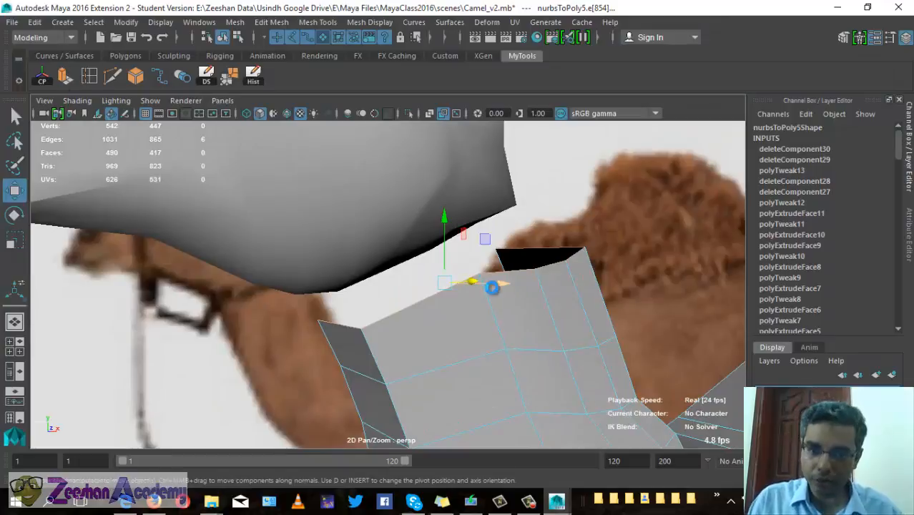
pyautogui.moveTo(504, 231); pyautogui.dragTo(502, 180)
pyautogui.keyDown('alt'); pyautogui.moveTo(502, 183); pyautogui.dragTo(461, 250); pyautogui.keyUp('alt')
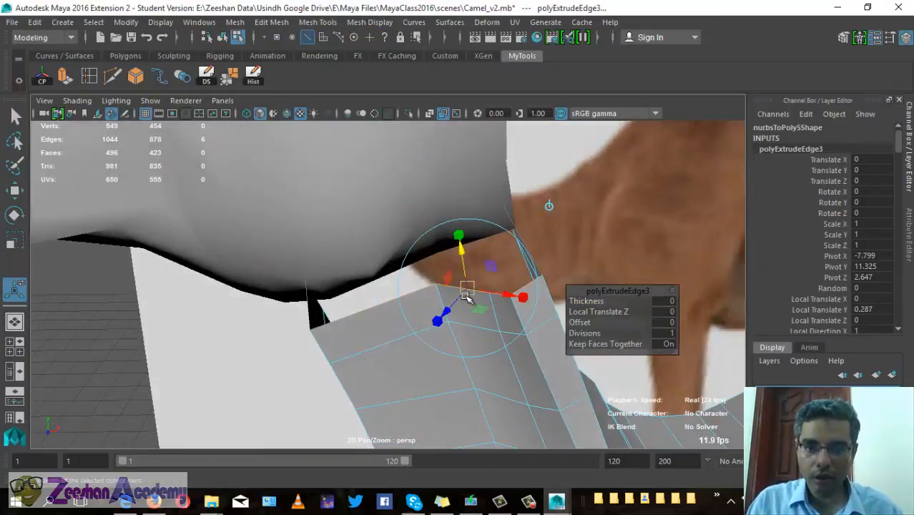
# Rotate the extruded neck edges and raise them into the underside of the half head
pyautogui.press('w')
pyautogui.keyDown('alt'); pyautogui.moveTo(394, 277); pyautogui.dragTo(515, 257); pyautogui.keyUp('alt')
pyautogui.press('e')
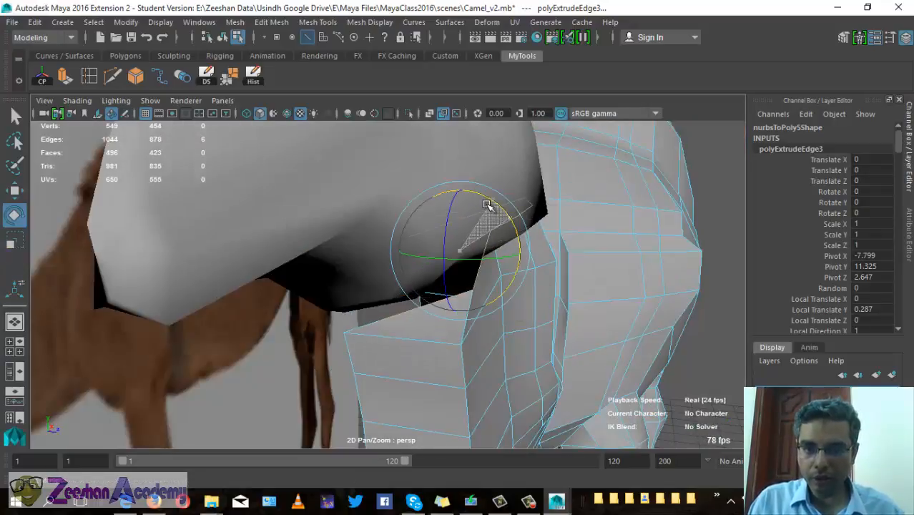
pyautogui.press('w')
pyautogui.moveTo(447, 200); pyautogui.dragTo(441, 166)
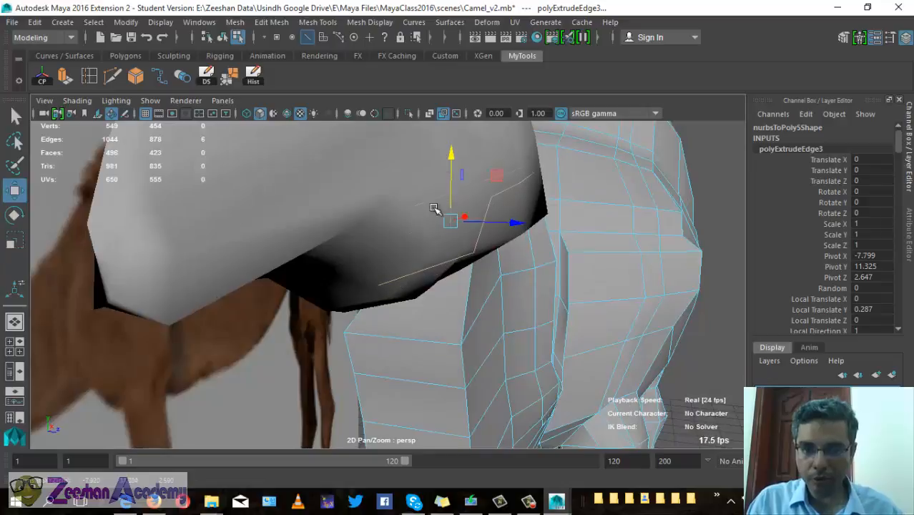
# Return the half head to object mode and widen it along Z to a scale of 1.212
pyautogui.keyDown('alt'); pyautogui.moveTo(434, 208); pyautogui.dragTo(363, 208); pyautogui.keyUp('alt')
pyautogui.press('r')
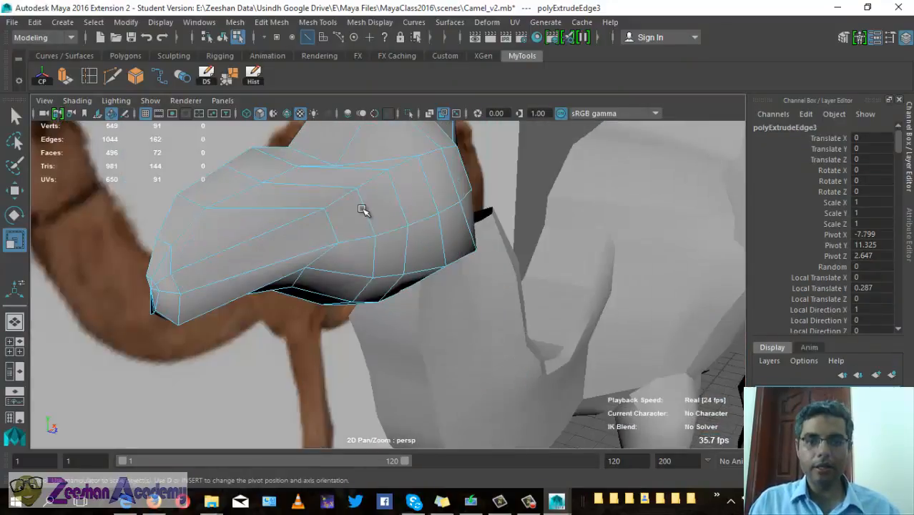
pyautogui.moveTo(362, 128); pyautogui.dragTo(410, 109, button='right')
pyautogui.keyDown('alt'); pyautogui.moveTo(409, 109); pyautogui.dragTo(237, 255); pyautogui.keyUp('alt')
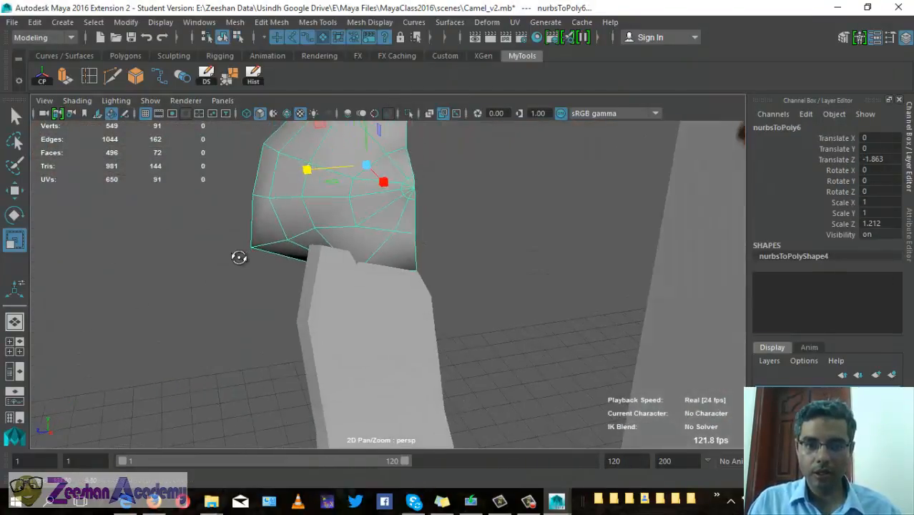
pyautogui.keyDown('alt'); pyautogui.moveTo(317, 256); pyautogui.dragTo(558, 304); pyautogui.keyUp('alt')
pyautogui.click(485, 266)
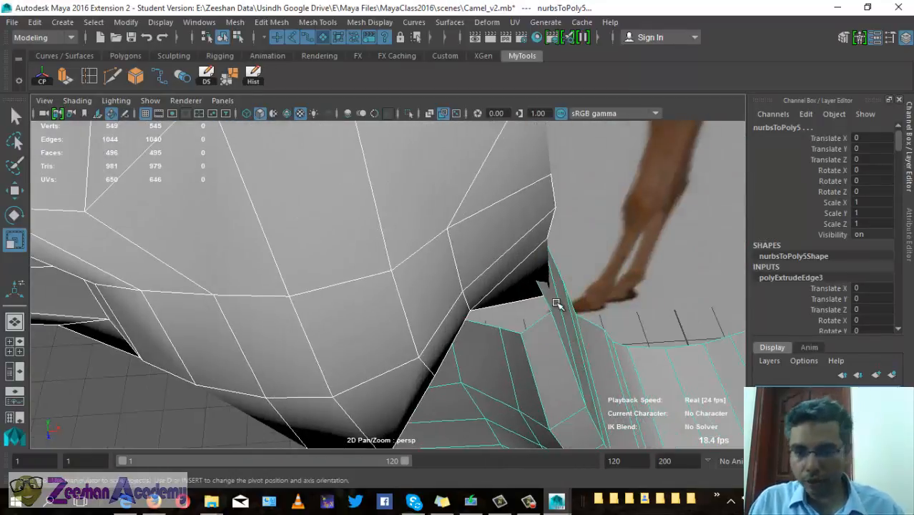
pyautogui.keyDown('alt'); pyautogui.moveTo(512, 323); pyautogui.dragTo(447, 299); pyautogui.keyUp('alt')
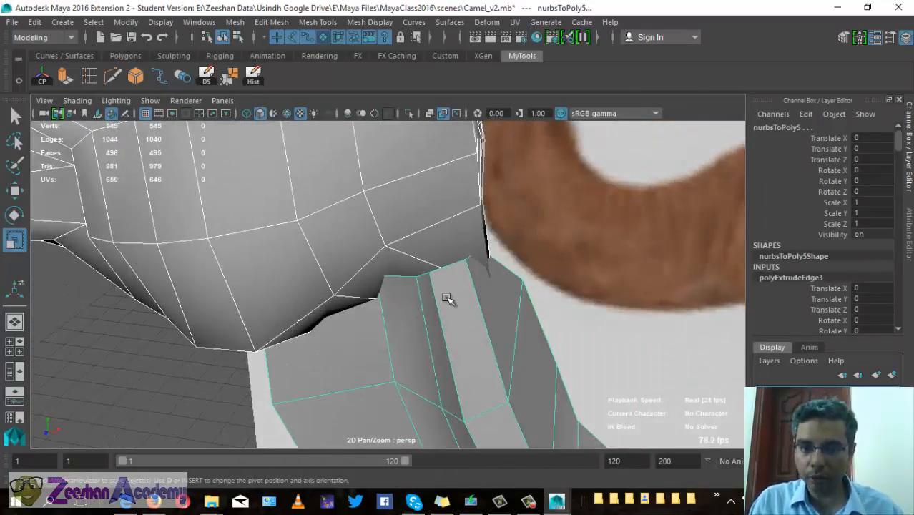
pyautogui.moveTo(437, 271); pyautogui.dragTo(389, 123, button='right')
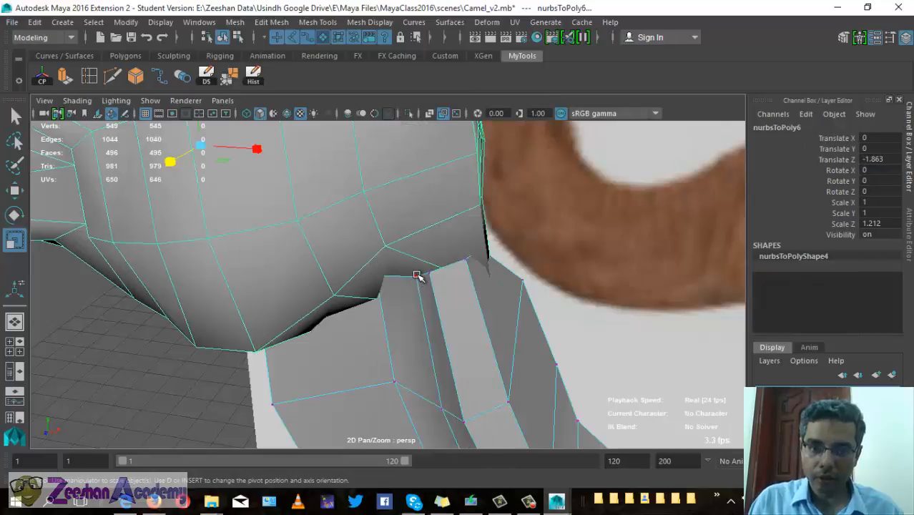
pyautogui.click(416, 276)
pyautogui.keyDown('alt'); pyautogui.moveTo(463, 329); pyautogui.dragTo(538, 349); pyautogui.keyUp('alt')
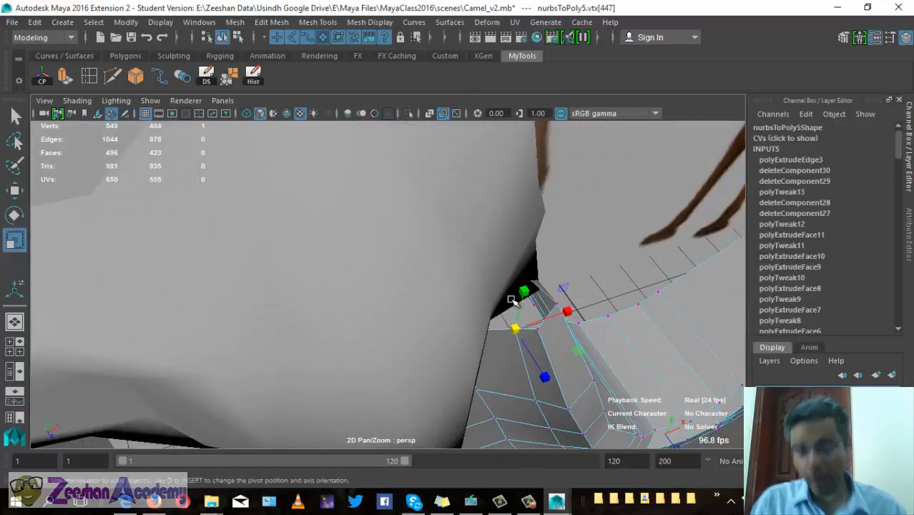
# Select the half head and the neck mesh together and keep the Boolean operations available in a floating palette
pyautogui.click(504, 295)
pyautogui.keyDown('alt'); pyautogui.moveTo(501, 295); pyautogui.dragTo(458, 315); pyautogui.keyUp('alt')
pyautogui.keyDown('shift'); pyautogui.click(477, 390); pyautogui.keyUp('shift')
pyautogui.keyDown('alt'); pyautogui.moveTo(472, 379); pyautogui.dragTo(401, 243); pyautogui.keyUp('alt')
pyautogui.click(244, 22)
pyautogui.moveTo(299, 58)
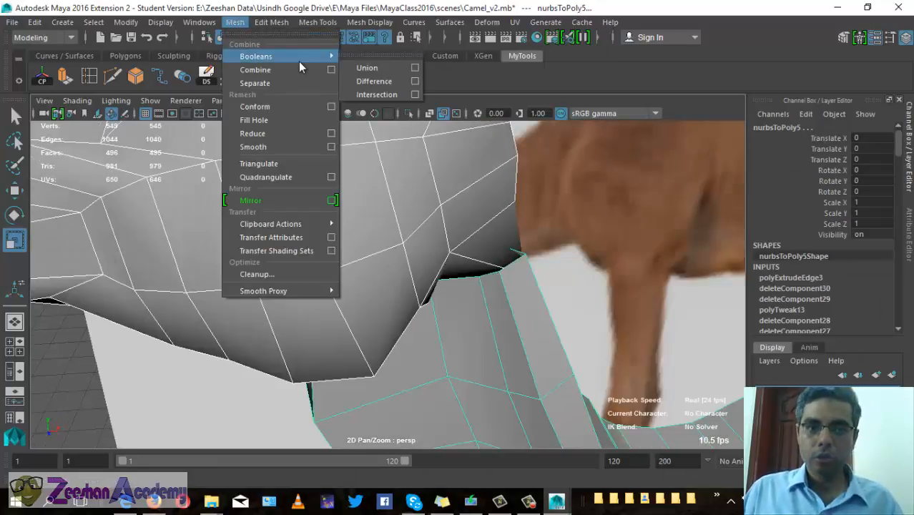
pyautogui.click(377, 55)
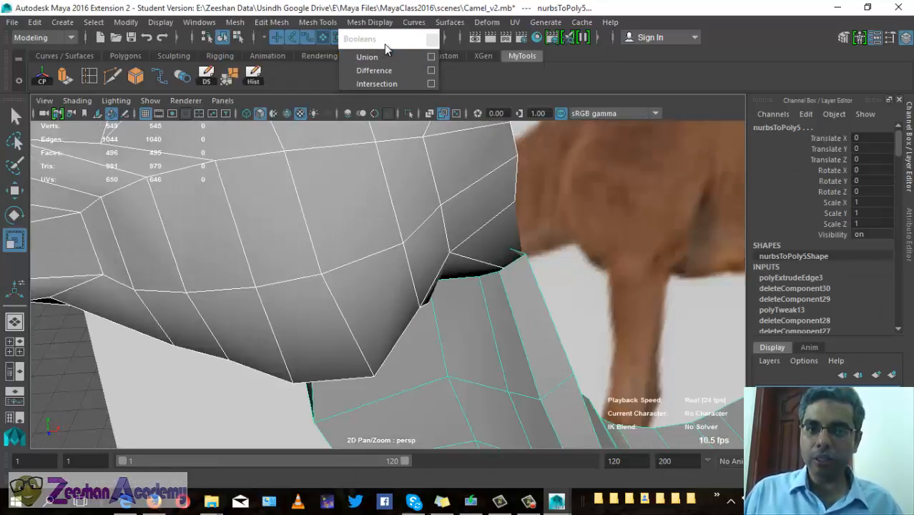
pyautogui.moveTo(386, 45); pyautogui.dragTo(654, 88)
# Try a Boolean union of the half head and the neck mesh
pyautogui.keyDown('alt'); pyautogui.moveTo(429, 315); pyautogui.dragTo(349, 325); pyautogui.keyUp('alt')
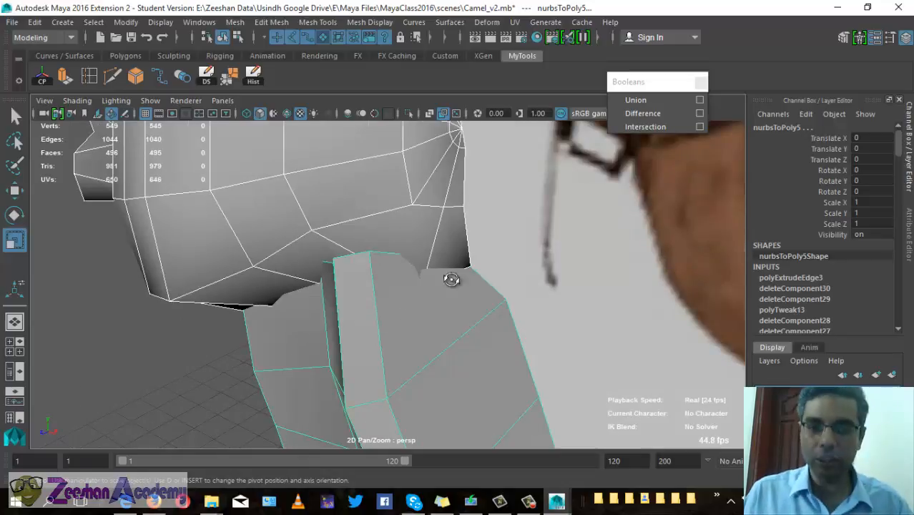
pyautogui.keyDown('alt'); pyautogui.moveTo(451, 279); pyautogui.dragTo(500, 280); pyautogui.keyUp('alt')
pyautogui.click(636, 100)
pyautogui.keyDown('alt'); pyautogui.moveTo(378, 291); pyautogui.dragTo(146, 223); pyautogui.keyUp('alt')
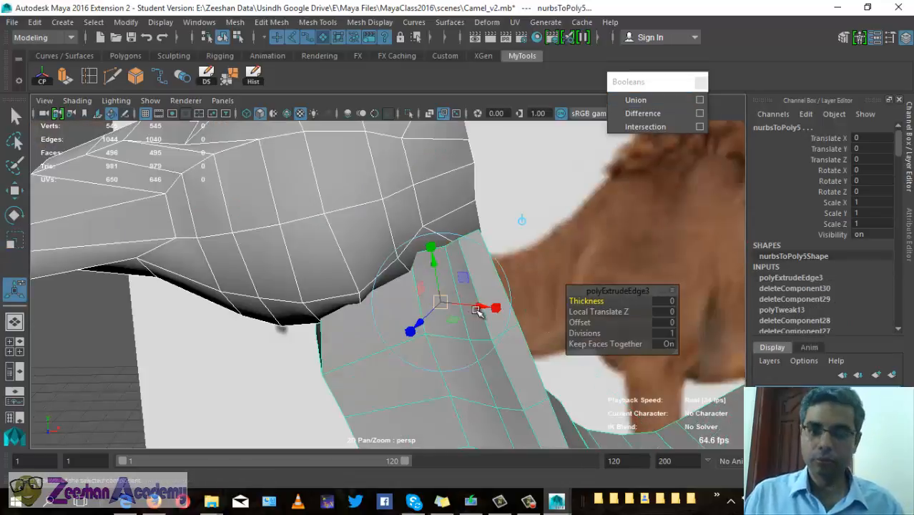
# Try the Boolean union again with the neck mesh selected first and the half head second, and undo it
pyautogui.keyDown('alt'); pyautogui.moveTo(435, 302); pyautogui.dragTo(336, 322); pyautogui.keyUp('alt')
pyautogui.click(361, 337)
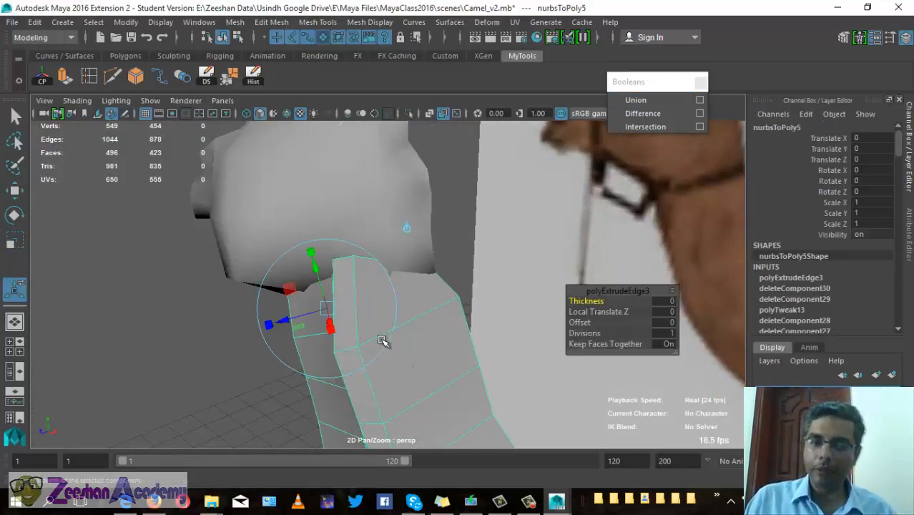
pyautogui.keyDown('shift'); pyautogui.click(397, 197); pyautogui.keyUp('shift')
pyautogui.keyDown('alt'); pyautogui.moveTo(416, 335); pyautogui.dragTo(708, 378); pyautogui.keyUp('alt')
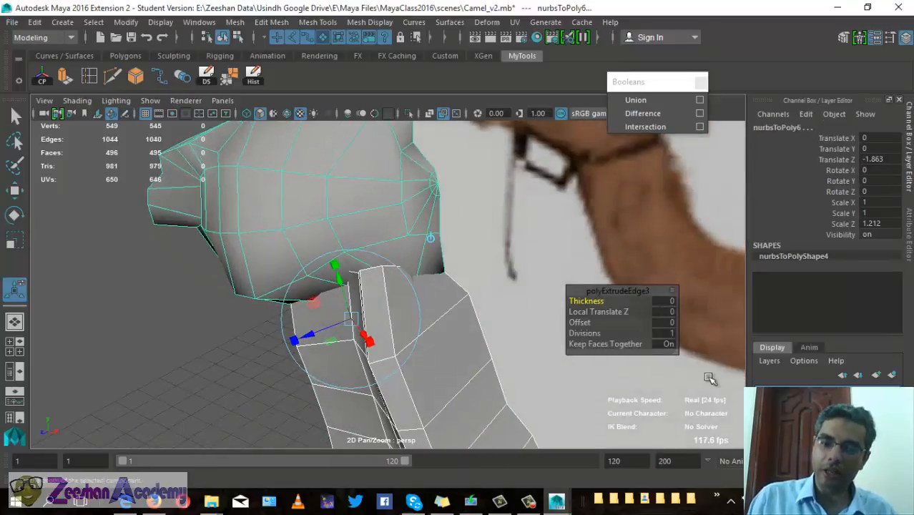
pyautogui.click(657, 101)
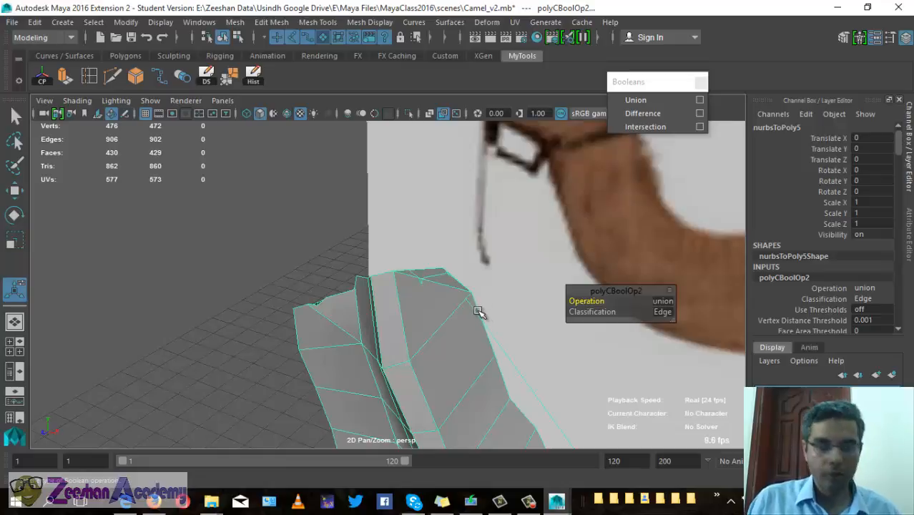
pyautogui.hotkey('ctrl', 'z')
pyautogui.moveTo(422, 341)
pyautogui.keyDown('alt'); pyautogui.mouseDown()
pyautogui.moveTo(464, 364)
pyautogui.moveTo(551, 380)
pyautogui.moveTo(412, 352)
pyautogui.mouseUp(); pyautogui.keyUp('alt')
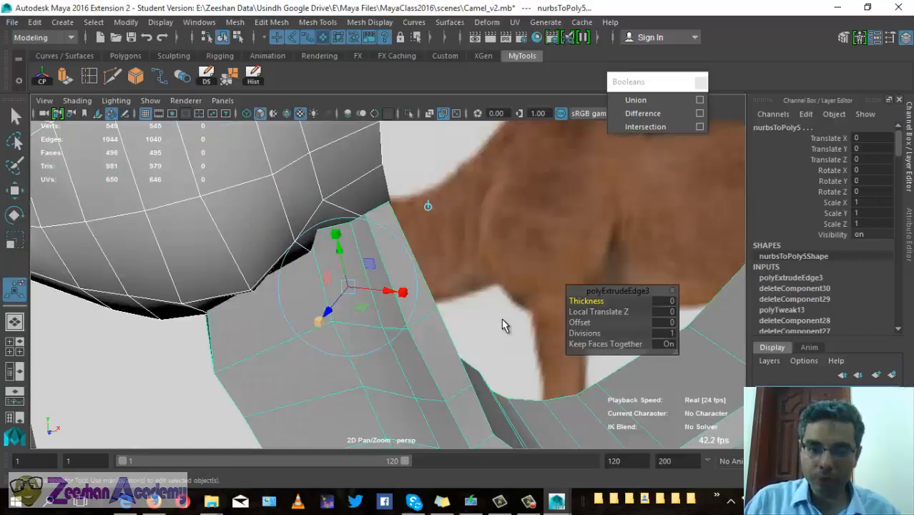
# Switch the neck to vertex mode and raise three of its rim vertices into the underside of the half head
pyautogui.press('q')
pyautogui.keyDown('alt'); pyautogui.moveTo(343, 261); pyautogui.dragTo(376, 227); pyautogui.keyUp('alt')
pyautogui.moveTo(375, 228); pyautogui.dragTo(314, 127, button='right')
pyautogui.keyDown('alt'); pyautogui.moveTo(350, 225); pyautogui.dragTo(429, 287, button='middle'); pyautogui.keyUp('alt')
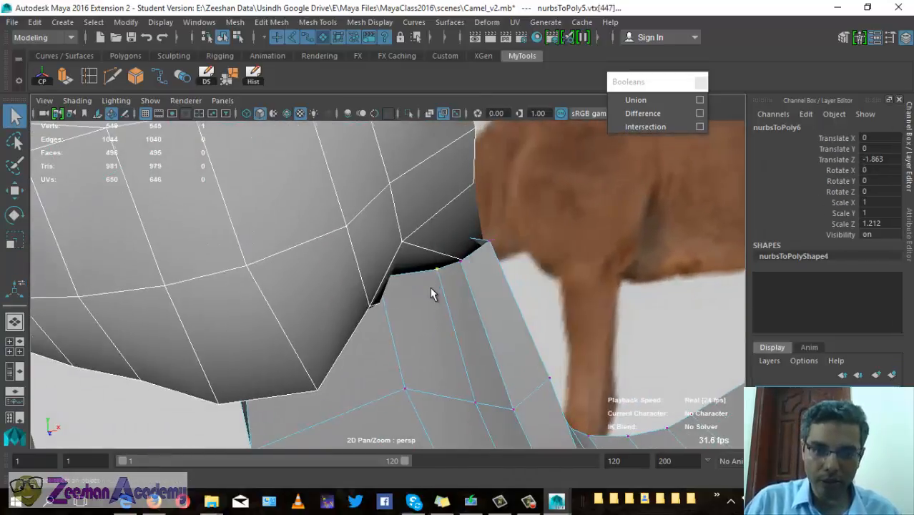
pyautogui.click(438, 269)
pyautogui.keyDown('alt'); pyautogui.moveTo(464, 281); pyautogui.dragTo(437, 322); pyautogui.keyUp('alt')
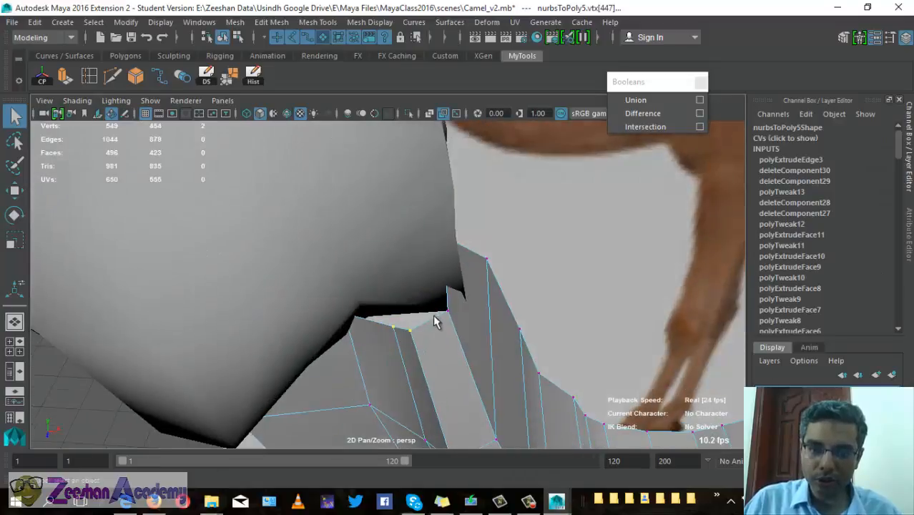
pyautogui.keyDown('alt'); pyautogui.moveTo(433, 372); pyautogui.dragTo(479, 357); pyautogui.keyUp('alt')
pyautogui.press('w')
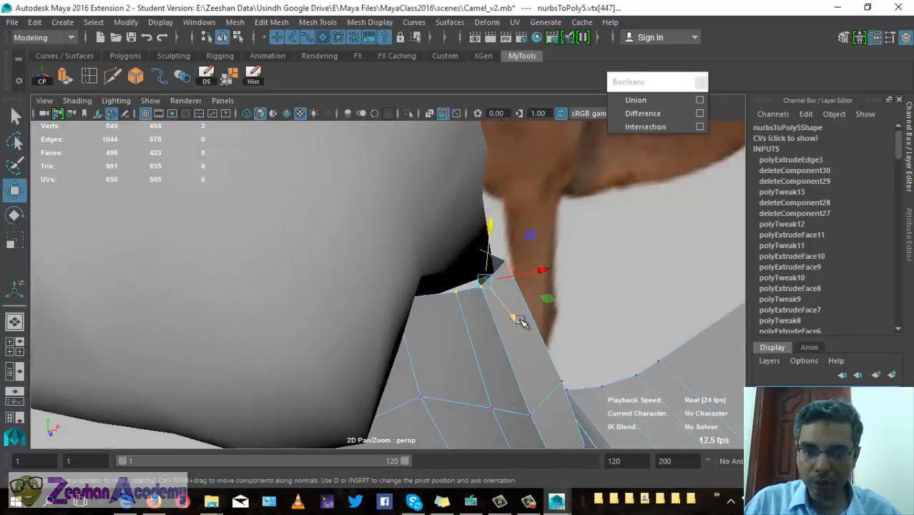
pyautogui.keyDown('alt'); pyautogui.moveTo(547, 302); pyautogui.dragTo(463, 249); pyautogui.keyUp('alt')
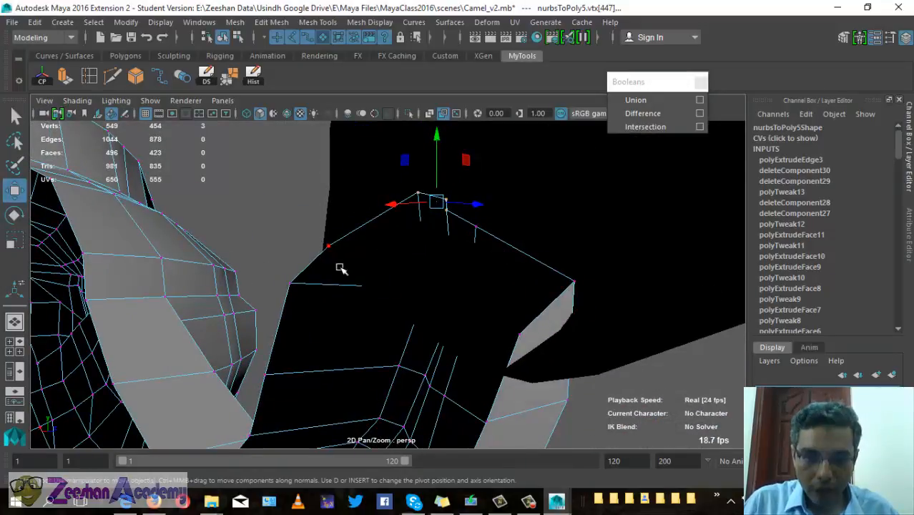
# Select the half head and the neck in object mode, try a Boolean union with the raised rim, and undo it
pyautogui.keyDown('alt'); pyautogui.moveTo(341, 269); pyautogui.dragTo(286, 301); pyautogui.keyUp('alt')
pyautogui.moveTo(311, 128); pyautogui.dragTo(364, 150, button='right')
pyautogui.click(329, 193)
pyautogui.keyDown('shift'); pyautogui.click(441, 306); pyautogui.keyUp('shift')
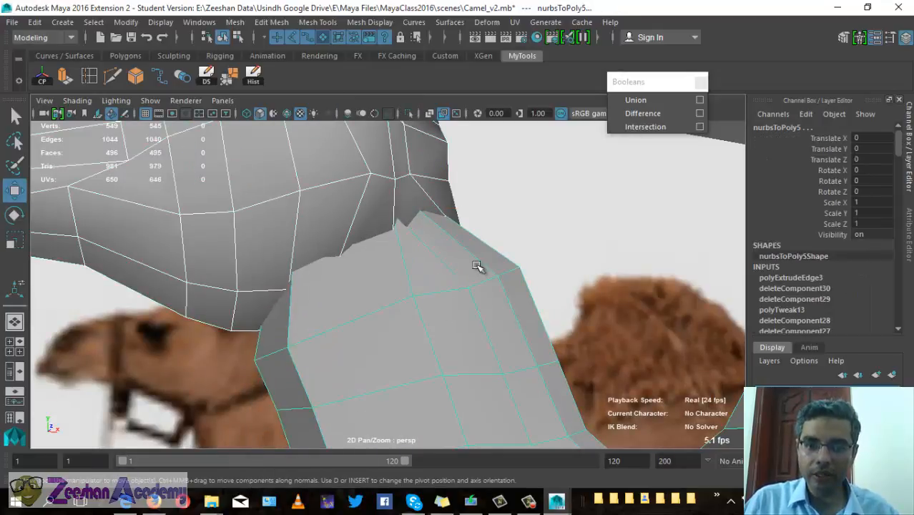
pyautogui.click(650, 102)
pyautogui.keyDown('alt'); pyautogui.moveTo(522, 295); pyautogui.dragTo(372, 308); pyautogui.keyUp('alt')
pyautogui.keyDown('alt'); pyautogui.moveTo(372, 307); pyautogui.dragTo(198, 320, button='right'); pyautogui.keyUp('alt')
pyautogui.keyDown('alt'); pyautogui.moveTo(461, 350); pyautogui.dragTo(297, 332, button='middle'); pyautogui.keyUp('alt')
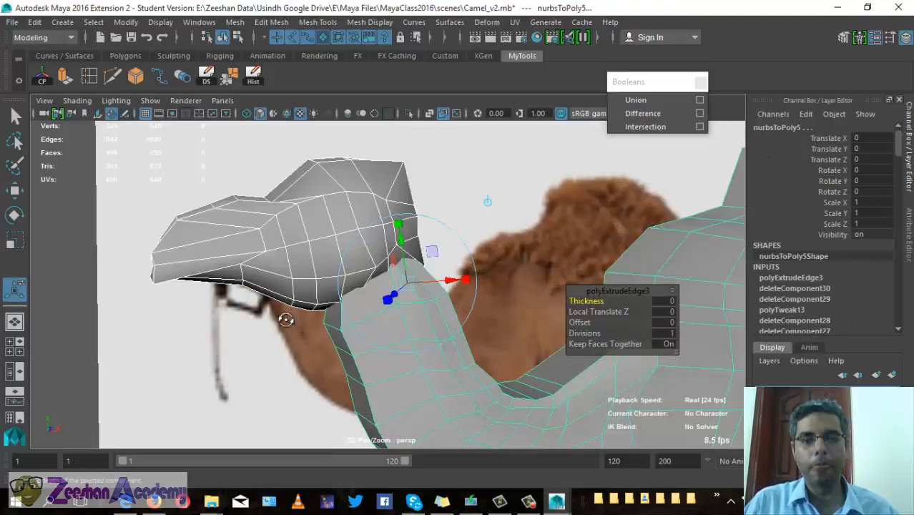
# Adjust the neck's rear rim vertices at the half head's open inner side so they reach into the head
pyautogui.keyDown('alt'); pyautogui.moveTo(285, 317); pyautogui.dragTo(348, 247); pyautogui.keyUp('alt')
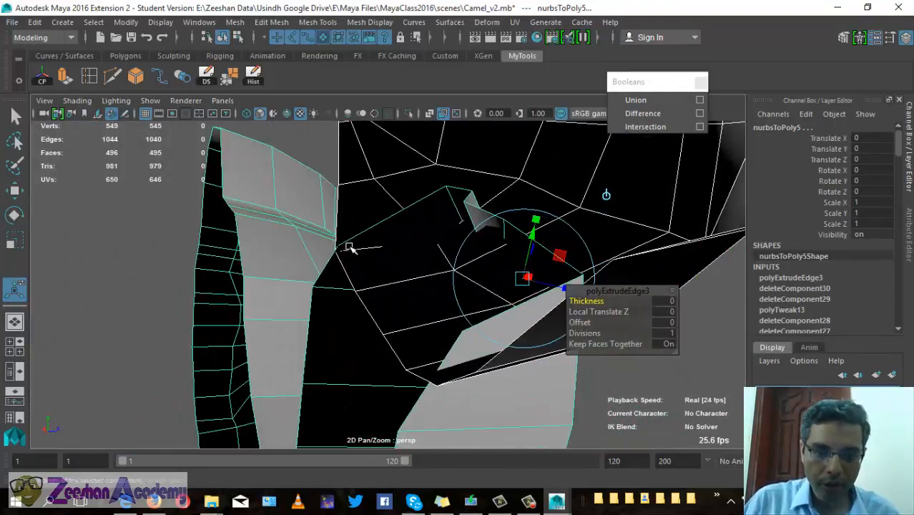
pyautogui.moveTo(349, 247); pyautogui.dragTo(350, 239, button='right')
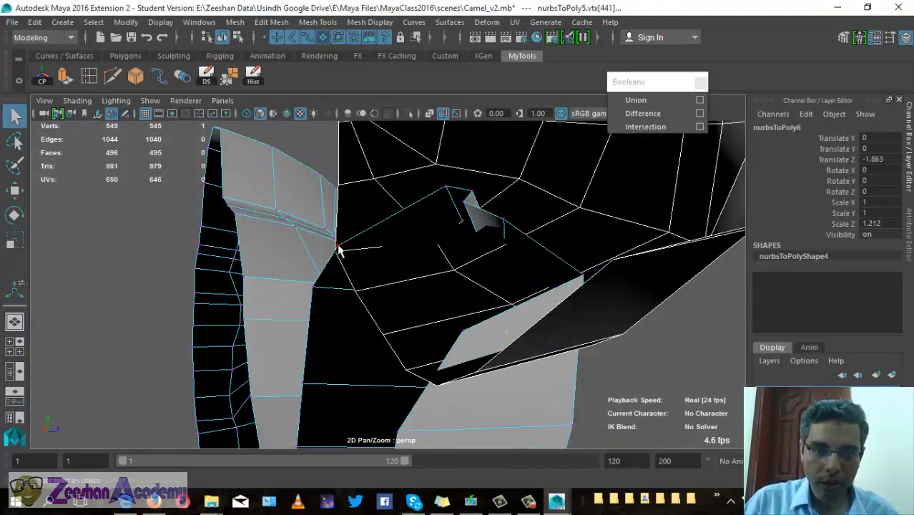
pyautogui.click(337, 246)
pyautogui.press('w')
pyautogui.keyDown('alt'); pyautogui.moveTo(402, 246); pyautogui.dragTo(336, 272); pyautogui.keyUp('alt')
pyautogui.keyDown('shift'); pyautogui.click(297, 294); pyautogui.keyUp('shift')
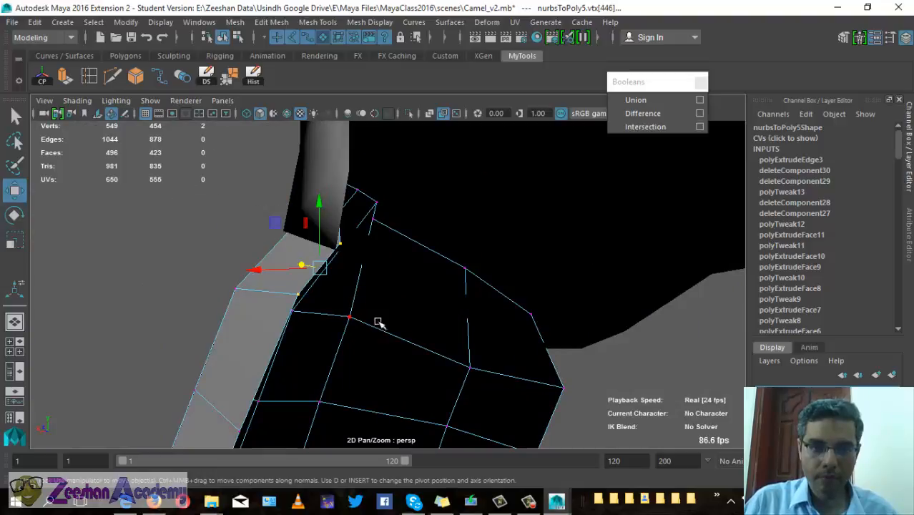
# Try a Boolean union of both meshes with the adjusted rear rim, undo it, and clear the selection
pyautogui.moveTo(334, 310); pyautogui.dragTo(397, 110, button='right')
pyautogui.moveTo(391, 229); pyautogui.dragTo(360, 313)
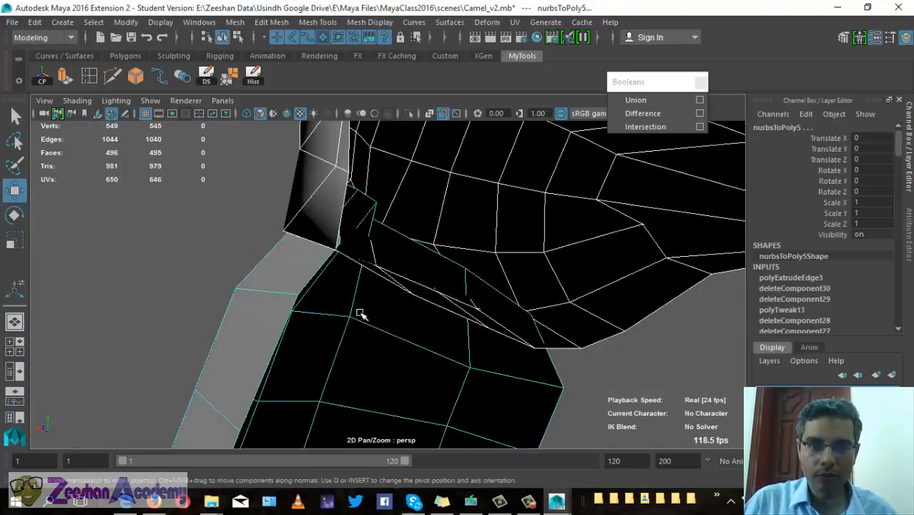
pyautogui.click(636, 100)
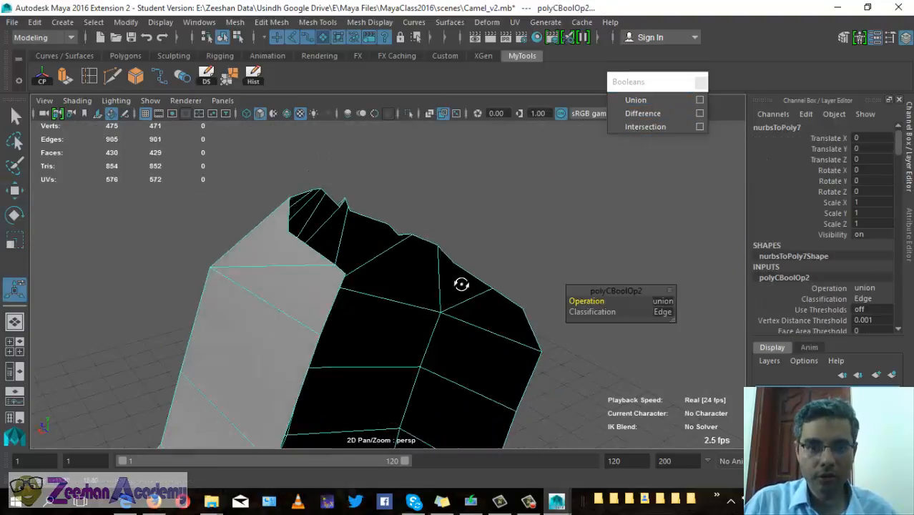
pyautogui.hotkey('ctrl', 'z')
pyautogui.keyDown('alt'); pyautogui.moveTo(343, 252); pyautogui.dragTo(419, 286); pyautogui.keyUp('alt')
pyautogui.click(225, 150)
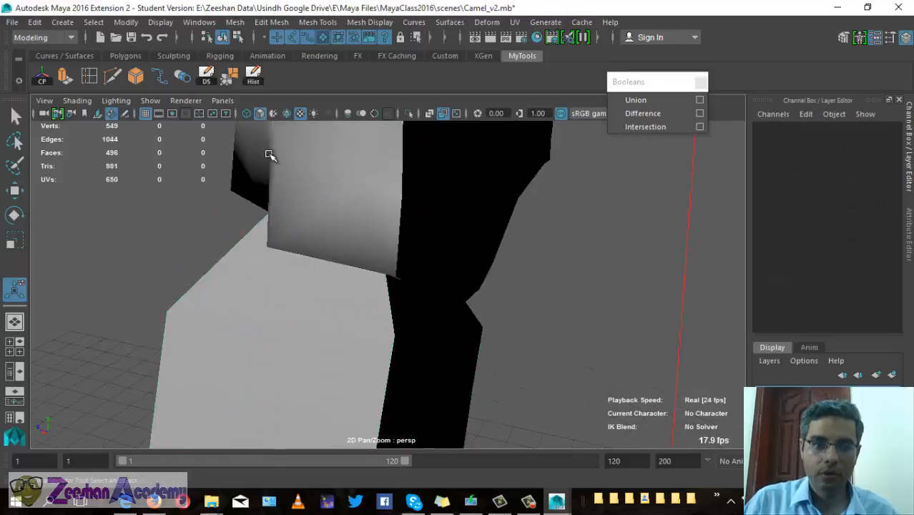
# Select the half head and the neck once more, try a Boolean union, and undo it
pyautogui.click(267, 155)
pyautogui.click(240, 285)
pyautogui.click(636, 101)
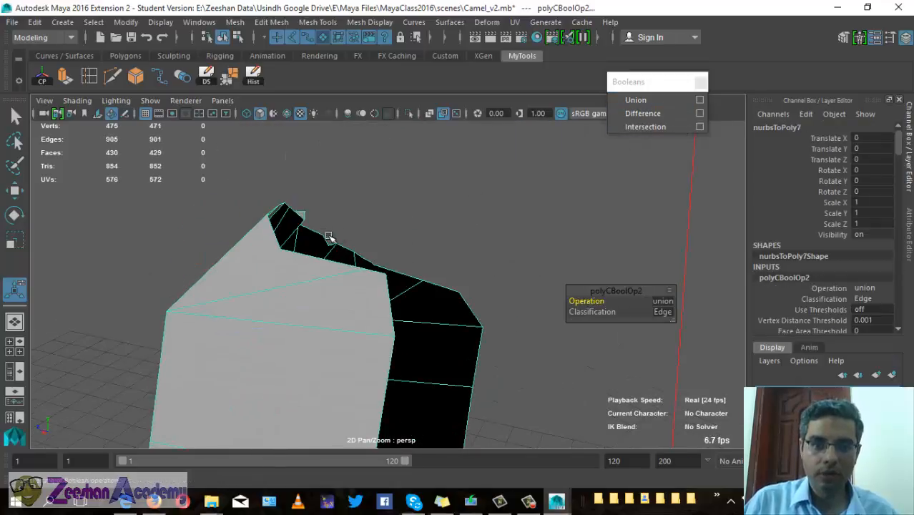
pyautogui.keyDown('alt'); pyautogui.moveTo(333, 236); pyautogui.dragTo(354, 244); pyautogui.keyUp('alt')
pyautogui.hotkey('ctrl', 'z')
pyautogui.keyDown('alt'); pyautogui.moveTo(309, 345); pyautogui.dragTo(462, 379); pyautogui.keyUp('alt')
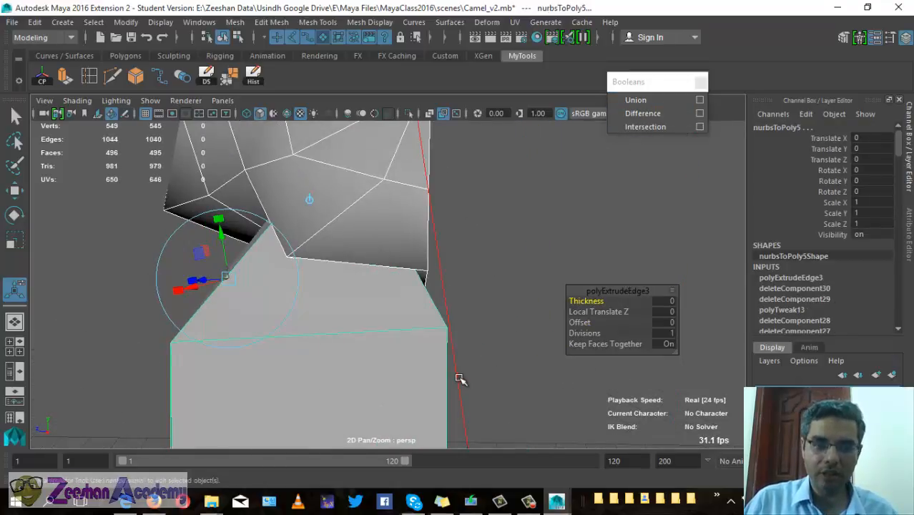
# Reselect the meshes with the neck first and the half head second, try a Boolean union, and undo it
pyautogui.click(461, 379)
pyautogui.click(299, 312)
pyautogui.click(409, 204)
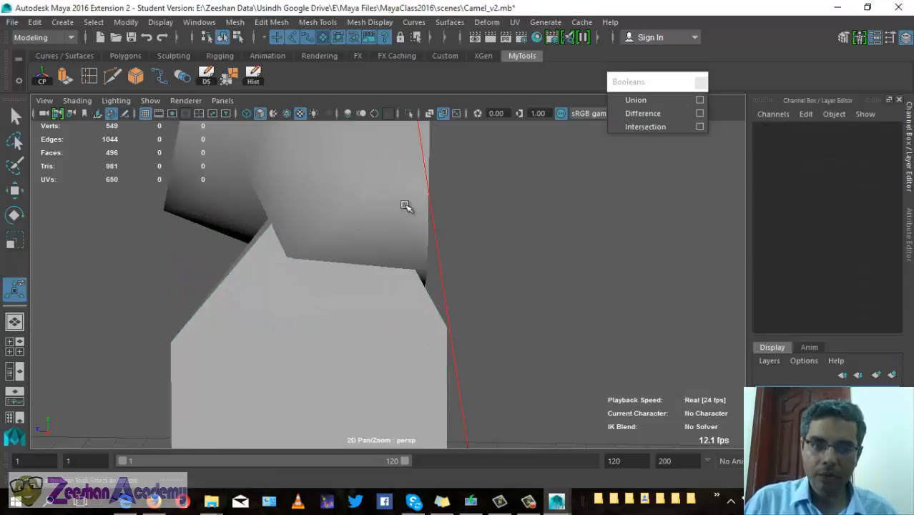
pyautogui.click(274, 309)
pyautogui.keyDown('shift'); pyautogui.click(224, 172); pyautogui.keyUp('shift')
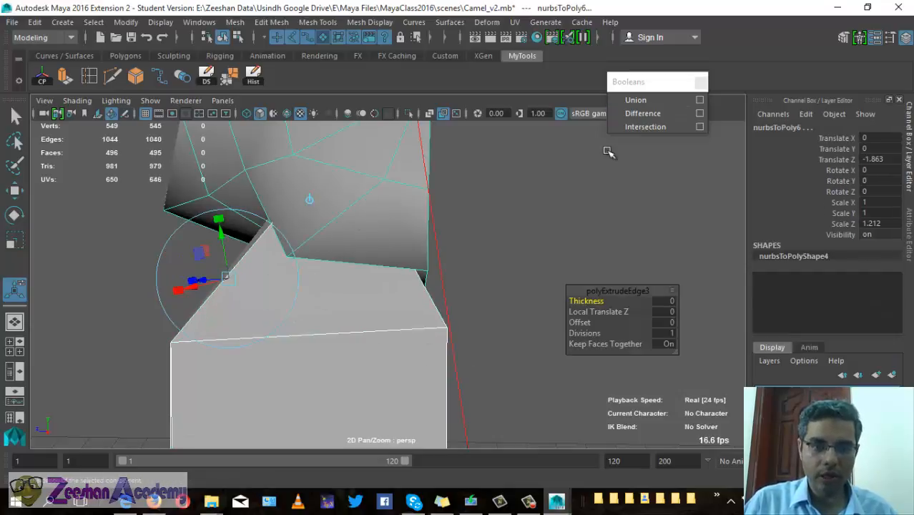
pyautogui.click(636, 100)
pyautogui.keyDown('alt'); pyautogui.moveTo(334, 286); pyautogui.dragTo(340, 289); pyautogui.keyUp('alt')
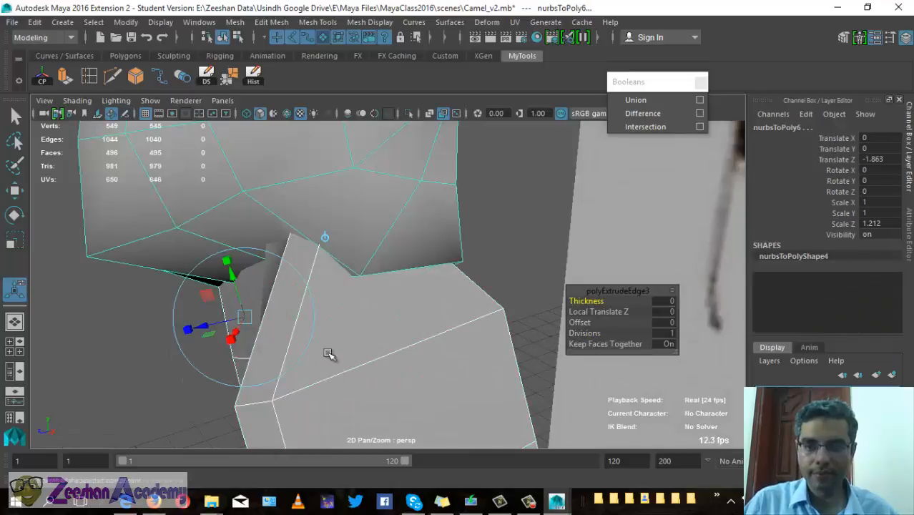
pyautogui.keyDown('alt'); pyautogui.moveTo(326, 352); pyautogui.dragTo(400, 314); pyautogui.keyUp('alt')
pyautogui.keyDown('alt'); pyautogui.moveTo(545, 237); pyautogui.dragTo(186, 260); pyautogui.keyUp('alt')
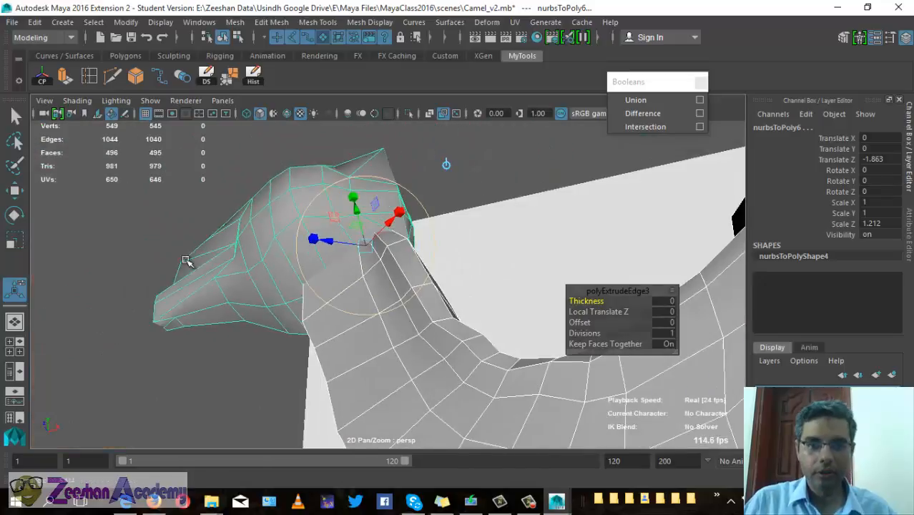
# Select the half head first, add the neck, try another Boolean union in this order, and undo it
pyautogui.click(246, 274)
pyautogui.keyDown('alt'); pyautogui.moveTo(279, 259); pyautogui.dragTo(381, 303); pyautogui.keyUp('alt')
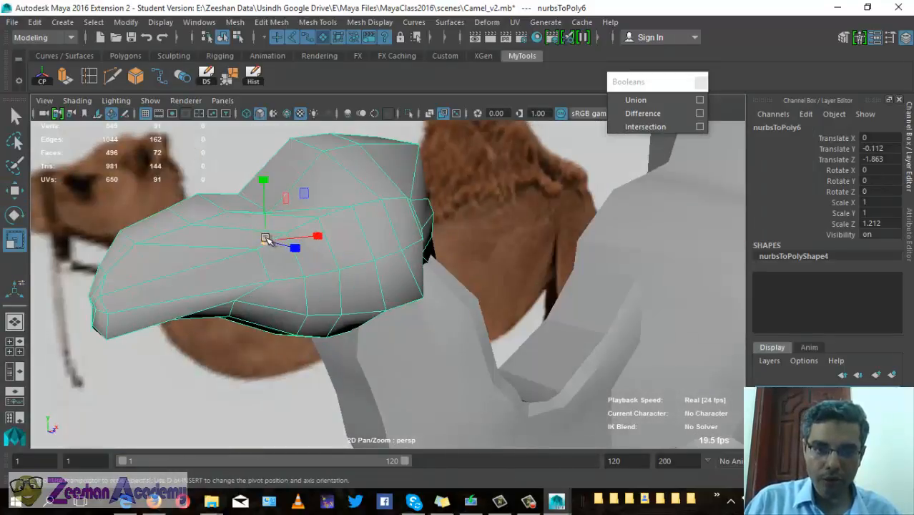
pyautogui.keyDown('alt'); pyautogui.moveTo(266, 239); pyautogui.dragTo(292, 275); pyautogui.keyUp('alt')
pyautogui.click(470, 367)
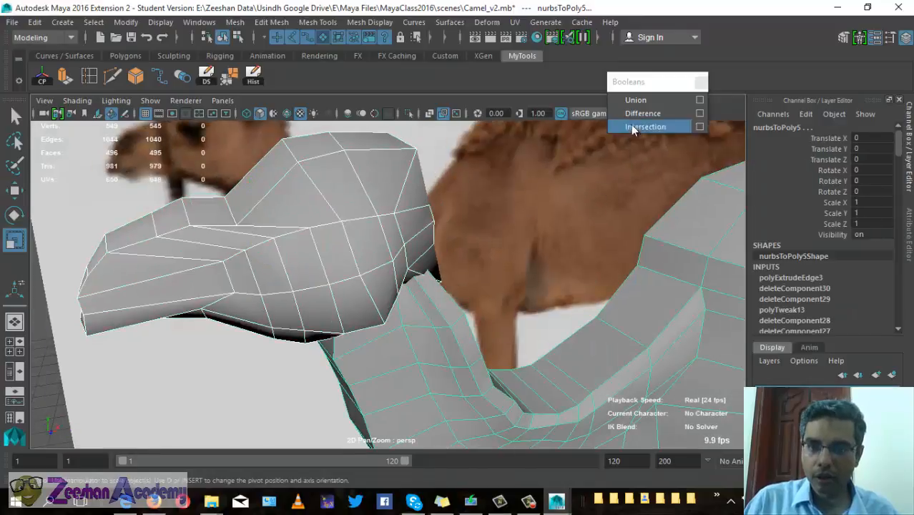
pyautogui.click(642, 103)
pyautogui.keyDown('alt'); pyautogui.moveTo(343, 288); pyautogui.dragTo(338, 355); pyautogui.keyUp('alt')
pyautogui.hotkey('ctrl', 'z')
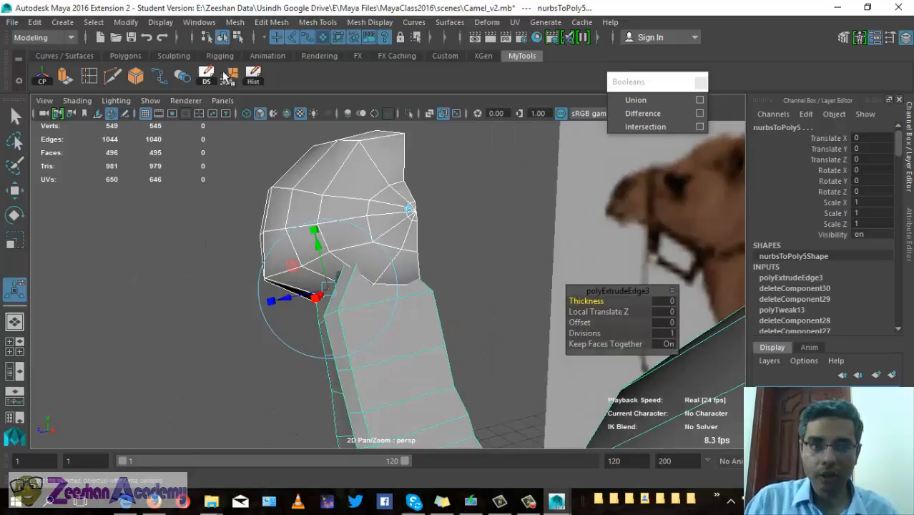
# Delete the construction history of the half head and neck, try a Boolean union, and undo only the union
pyautogui.click(254, 75)
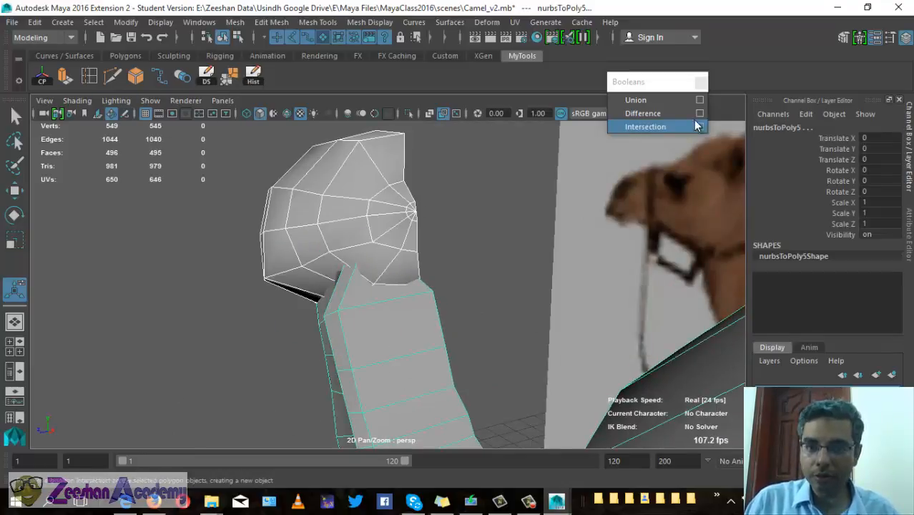
pyautogui.click(644, 103)
pyautogui.hotkey('ctrl', 'z')
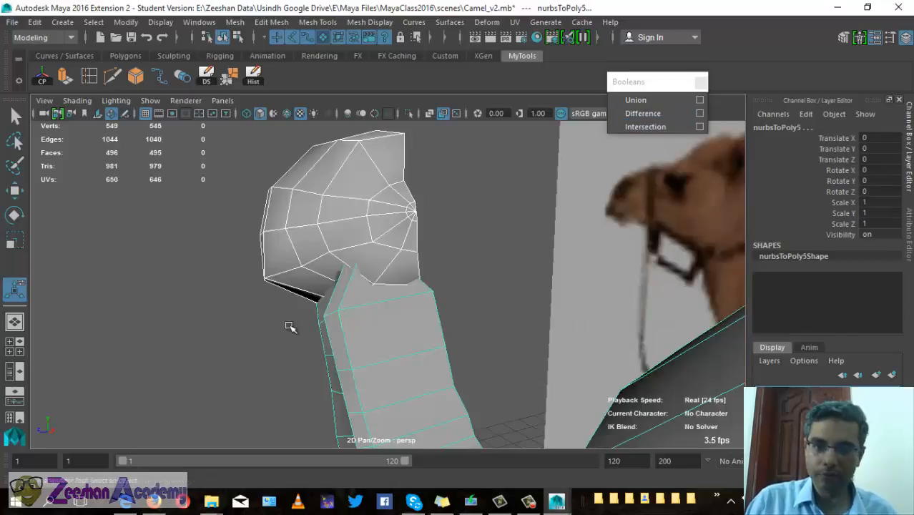
# With X-ray shading in the front view, scale the half head to 0.97, 0.97, 1.175 and shift it to X -0.007, Y -0.054
pyautogui.keyDown('alt'); pyautogui.moveTo(290, 326); pyautogui.dragTo(372, 323); pyautogui.keyUp('alt')
pyautogui.press('space')
pyautogui.press('space')
pyautogui.keyDown('alt'); pyautogui.moveTo(419, 408); pyautogui.dragTo(372, 294, button='middle'); pyautogui.keyUp('alt')
pyautogui.scroll(-4, 371, 294)
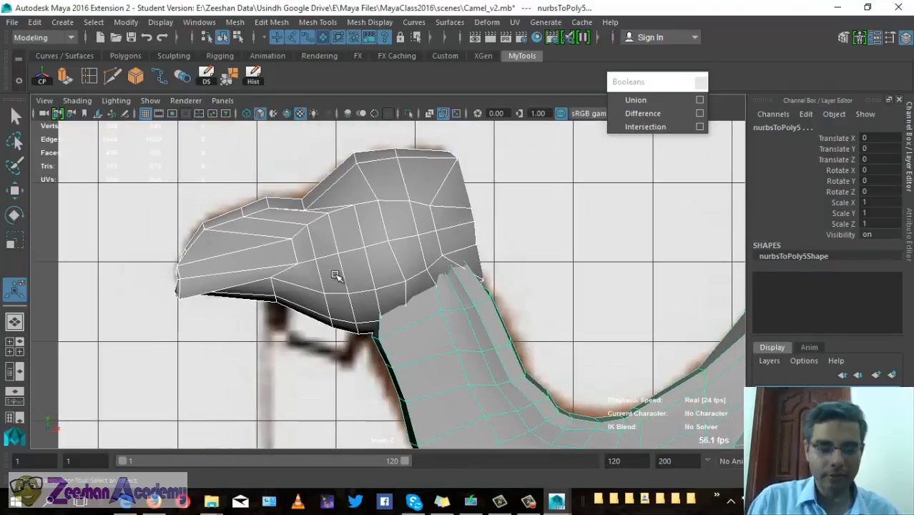
pyautogui.click(429, 113)
pyautogui.scroll(1, 399, 229)
pyautogui.click(399, 229)
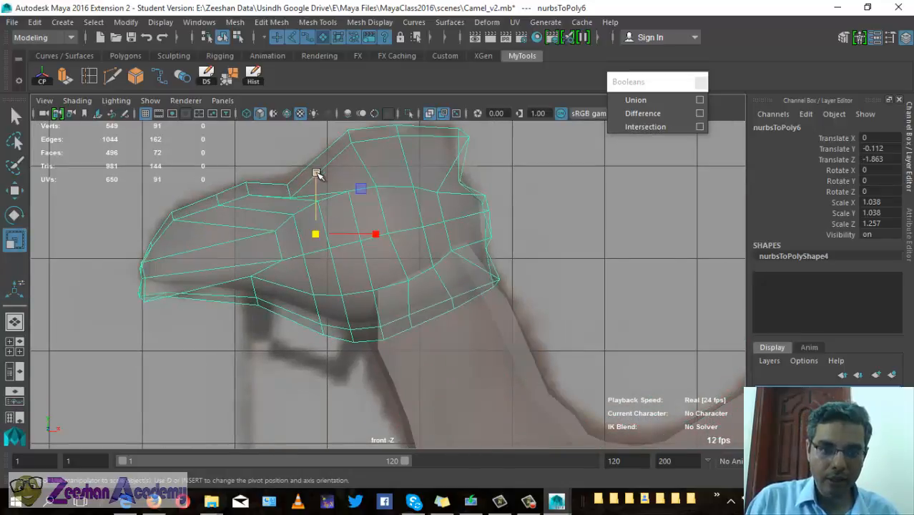
pyautogui.moveTo(317, 173); pyautogui.dragTo(317, 180)
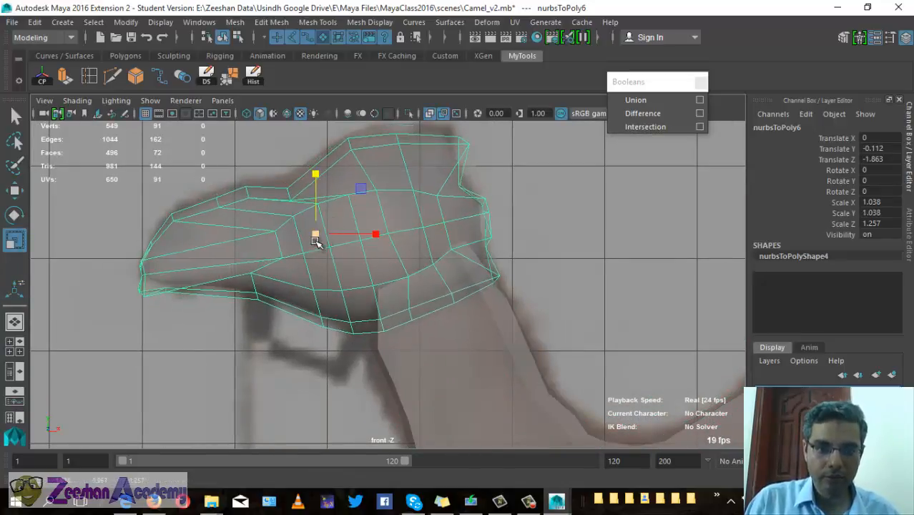
pyautogui.moveTo(317, 242); pyautogui.dragTo(315, 226)
pyautogui.press('w')
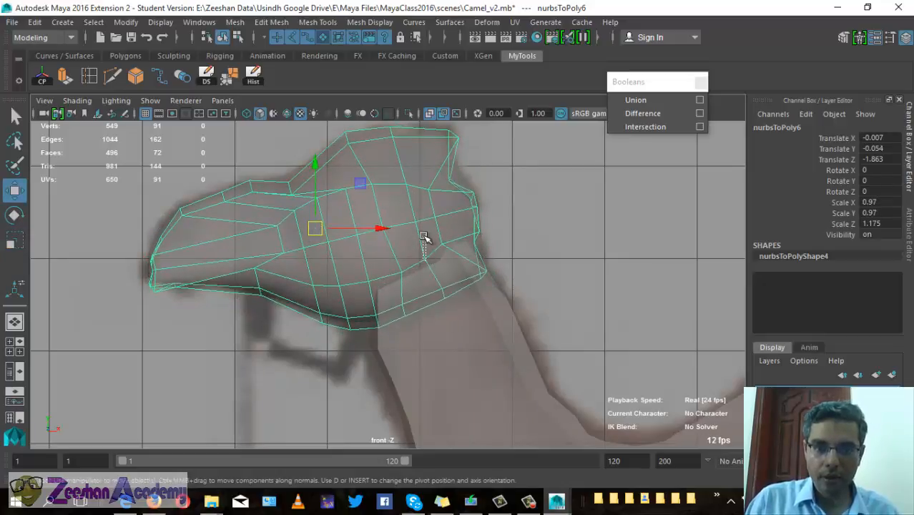
# Return to the perspective view, close the Booleans menu window, and combine the half head and the neck into one mesh
pyautogui.press('space')
pyautogui.moveTo(424, 236); pyautogui.dragTo(418, 204)
pyautogui.keyDown('alt'); pyautogui.moveTo(422, 271); pyautogui.dragTo(329, 276); pyautogui.keyUp('alt')
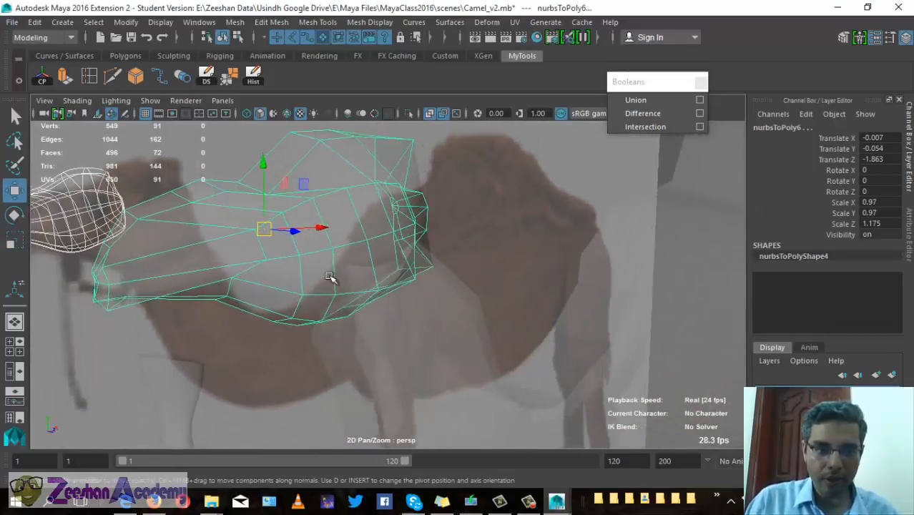
pyautogui.click(354, 286)
pyautogui.click(701, 83)
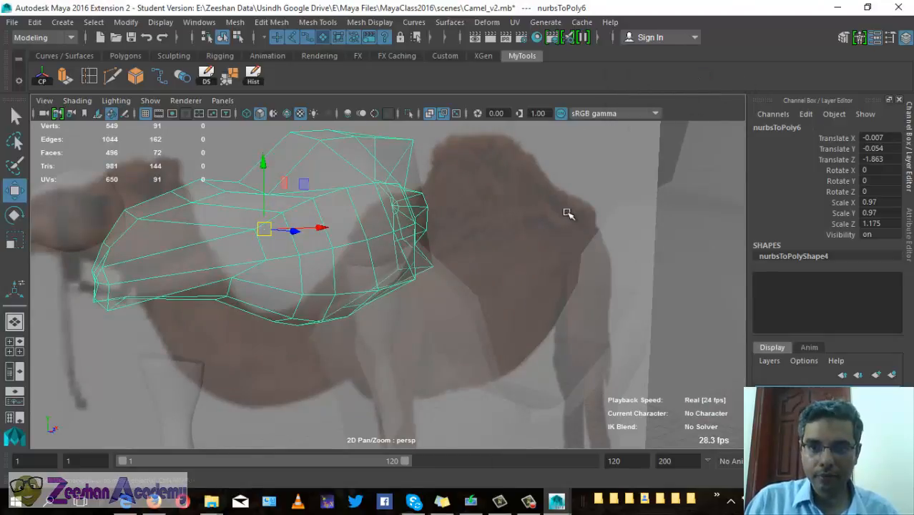
pyautogui.keyDown('alt'); pyautogui.moveTo(569, 213); pyautogui.dragTo(451, 337); pyautogui.keyUp('alt')
pyautogui.keyDown('shift'); pyautogui.click(451, 339); pyautogui.keyUp('shift')
pyautogui.click(319, 23)
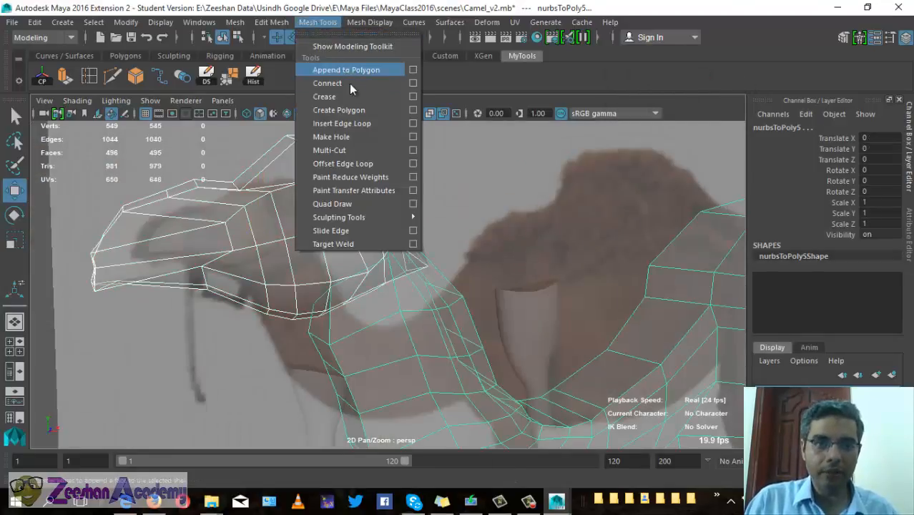
pyautogui.moveTo(281, 23)
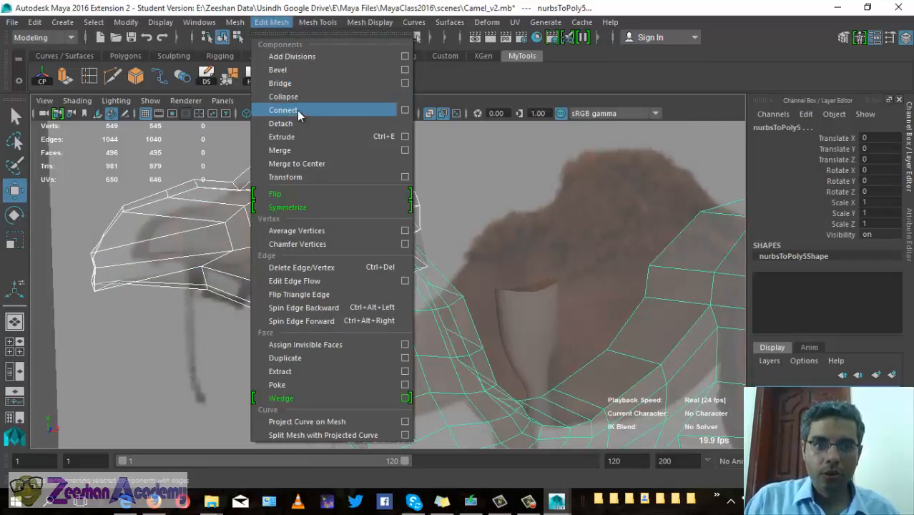
pyautogui.moveTo(235, 22)
pyautogui.click(247, 70)
# Turn off X-ray shading and switch the combined mesh to face mode
pyautogui.moveTo(325, 290)
pyautogui.keyDown('alt'); pyautogui.mouseDown()
pyautogui.moveTo(413, 312)
pyautogui.moveTo(359, 367)
pyautogui.moveTo(218, 312)
pyautogui.moveTo(158, 322)
pyautogui.mouseUp(); pyautogui.keyUp('alt')
pyautogui.click(427, 117)
pyautogui.moveTo(364, 285)
pyautogui.keyDown('alt'); pyautogui.mouseDown()
pyautogui.moveTo(340, 271)
pyautogui.moveTo(364, 268)
pyautogui.mouseUp(); pyautogui.keyUp('alt')
pyautogui.moveTo(385, 262); pyautogui.dragTo(394, 191, button='right')
pyautogui.click(397, 226)
pyautogui.keyDown('alt'); pyautogui.moveTo(359, 300); pyautogui.dragTo(364, 308); pyautogui.keyUp('alt')
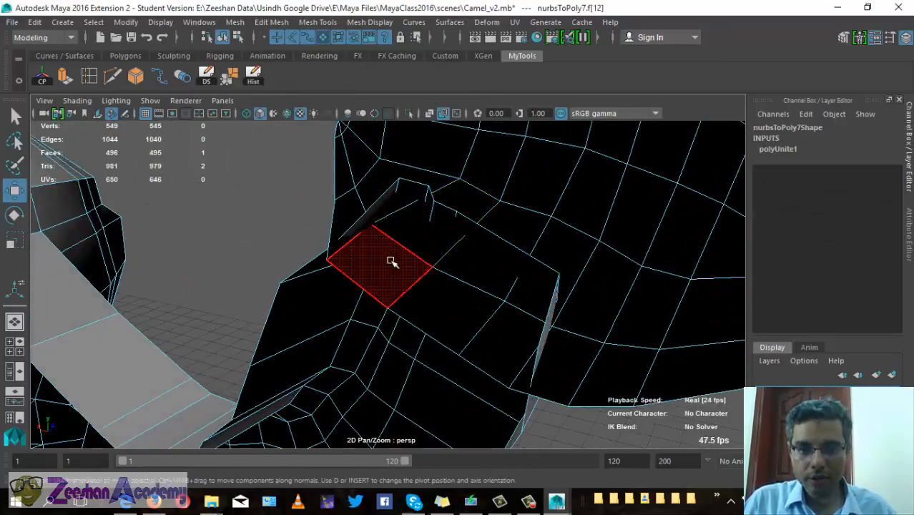
pyautogui.click(392, 261)
pyautogui.keyDown('shift'); pyautogui.click(433, 240); pyautogui.keyUp('shift')
pyautogui.keyDown('shift'); pyautogui.click(483, 254); pyautogui.keyUp('shift')
pyautogui.keyDown('shift'); pyautogui.click(461, 296); pyautogui.keyUp('shift')
pyautogui.keyDown('alt'); pyautogui.moveTo(352, 343); pyautogui.dragTo(308, 327); pyautogui.keyUp('alt')
pyautogui.click(251, 192)
pyautogui.keyDown('alt'); pyautogui.moveTo(390, 194); pyautogui.dragTo(288, 241); pyautogui.keyUp('alt')
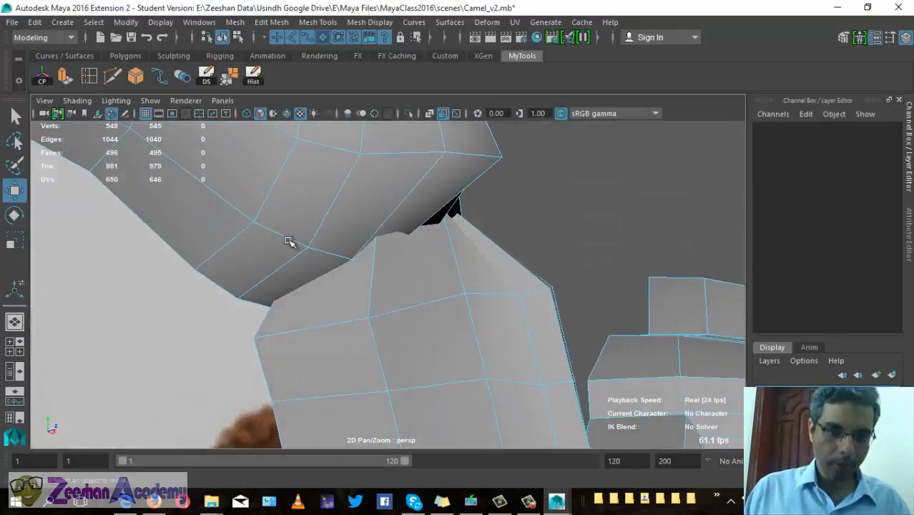
# Cut new edges into the head's underside along its intersection with the neck using the Multi-Cut tool
pyautogui.click(113, 76)
pyautogui.keyDown('alt'); pyautogui.moveTo(271, 278); pyautogui.dragTo(247, 276); pyautogui.keyUp('alt')
pyautogui.click(237, 266)
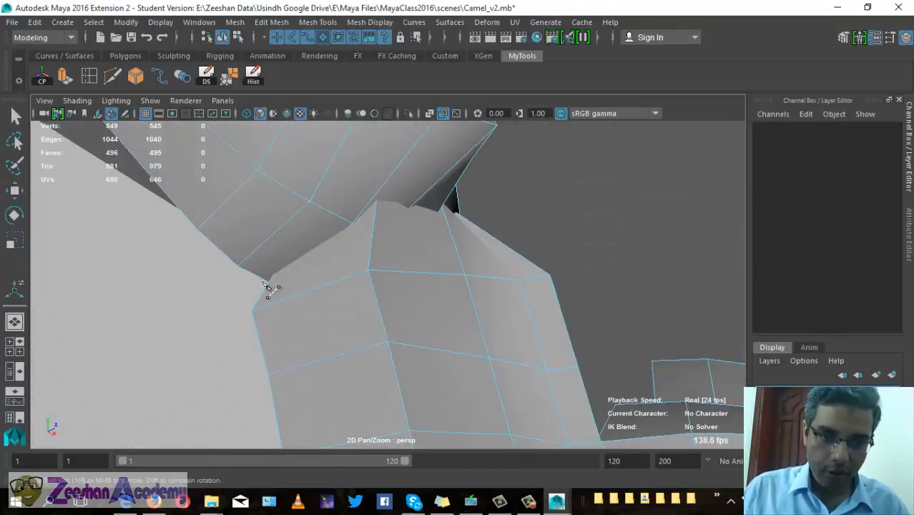
pyautogui.click(377, 201)
pyautogui.keyDown('alt'); pyautogui.moveTo(379, 203); pyautogui.dragTo(347, 251); pyautogui.keyUp('alt')
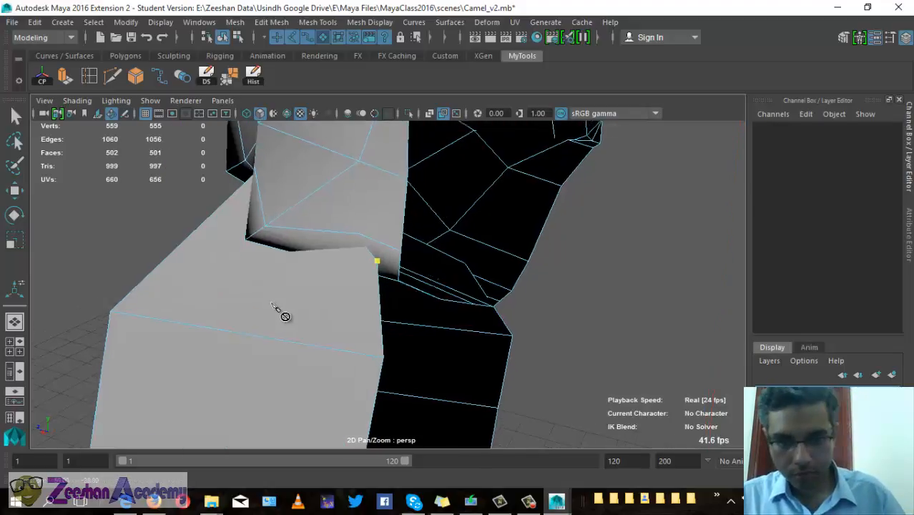
# Cut a matching line of edges around the neck's raised rim, just below where it enters the head
pyautogui.keyDown('alt'); pyautogui.moveTo(277, 308); pyautogui.dragTo(341, 295); pyautogui.keyUp('alt')
pyautogui.click(333, 287)
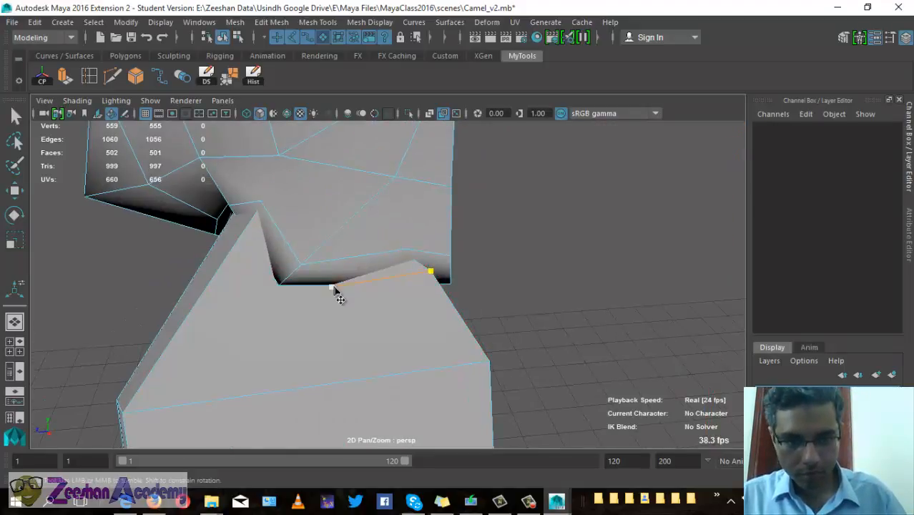
pyautogui.keyDown('alt'); pyautogui.moveTo(243, 315); pyautogui.dragTo(279, 303); pyautogui.keyUp('alt')
pyautogui.click(296, 296)
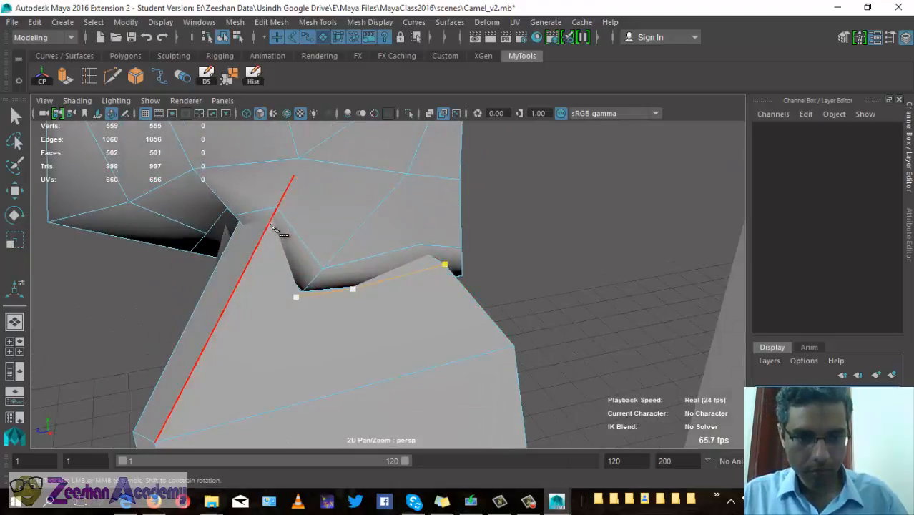
pyautogui.click(271, 224)
pyautogui.keyDown('alt'); pyautogui.moveTo(270, 259); pyautogui.dragTo(422, 227); pyautogui.keyUp('alt')
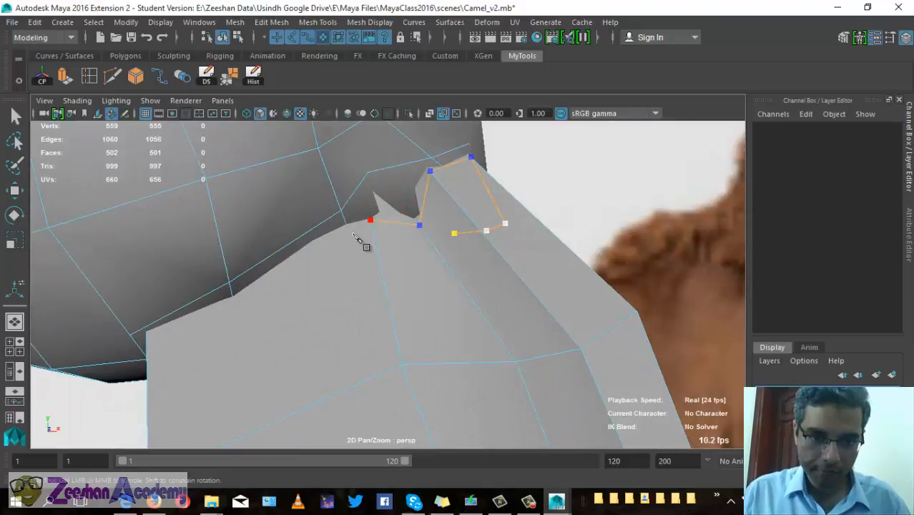
pyautogui.keyDown('alt'); pyautogui.moveTo(350, 236); pyautogui.dragTo(402, 228); pyautogui.keyUp('alt')
pyautogui.keyDown('alt'); pyautogui.moveTo(358, 271); pyautogui.dragTo(409, 256); pyautogui.keyUp('alt')
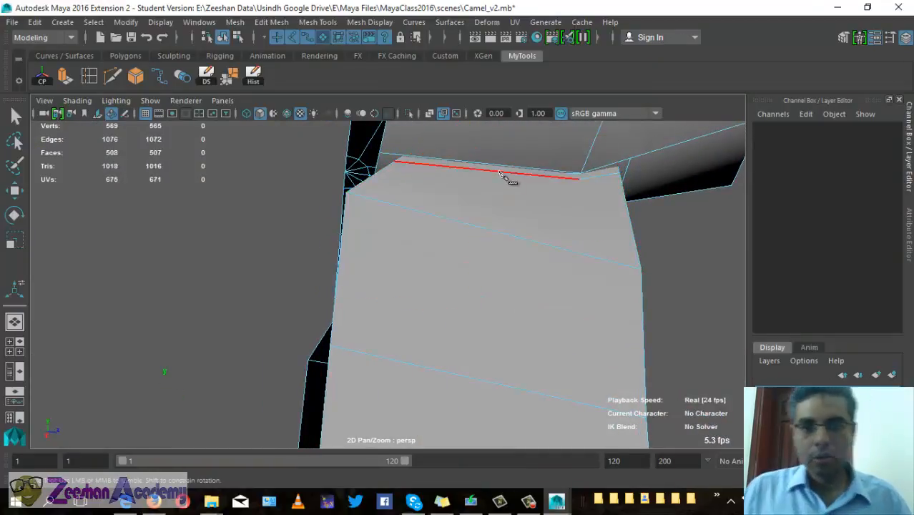
# In face mode, delete the six underside faces of the head enclosed by the neck opening
pyautogui.keyDown('alt'); pyautogui.moveTo(501, 176); pyautogui.dragTo(490, 243); pyautogui.keyUp('alt')
pyautogui.moveTo(490, 240); pyautogui.dragTo(491, 167, button='right')
pyautogui.click(409, 287)
pyautogui.keyDown('alt'); pyautogui.moveTo(447, 284); pyautogui.dragTo(366, 277); pyautogui.keyUp('alt')
pyautogui.hotkey('shift', '.')
pyautogui.click(366, 277)
pyautogui.keyDown('shift'); pyautogui.click(475, 322); pyautogui.keyUp('shift')
pyautogui.keyDown('shift'); pyautogui.click(497, 281); pyautogui.keyUp('shift')
pyautogui.keyDown('shift'); pyautogui.click(545, 343); pyautogui.keyUp('shift')
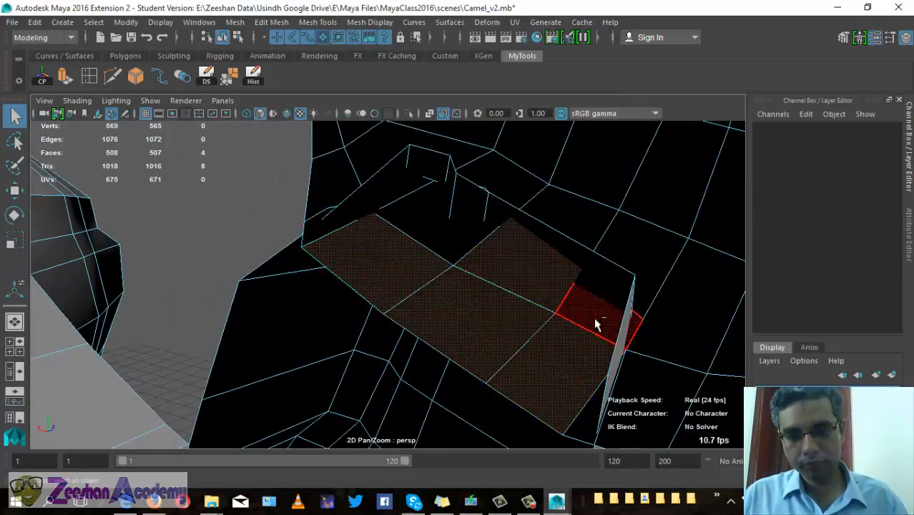
pyautogui.keyDown('shift'); pyautogui.click(595, 319); pyautogui.keyUp('shift')
pyautogui.keyDown('shift'); pyautogui.click(449, 232); pyautogui.keyUp('shift')
pyautogui.keyDown('alt'); pyautogui.moveTo(363, 339); pyautogui.dragTo(361, 229); pyautogui.keyUp('alt')
pyautogui.press('Delete')
# Delete the neck's rim faces above the cut line, undoing a first deletion to correct the face selection
pyautogui.click(435, 310)
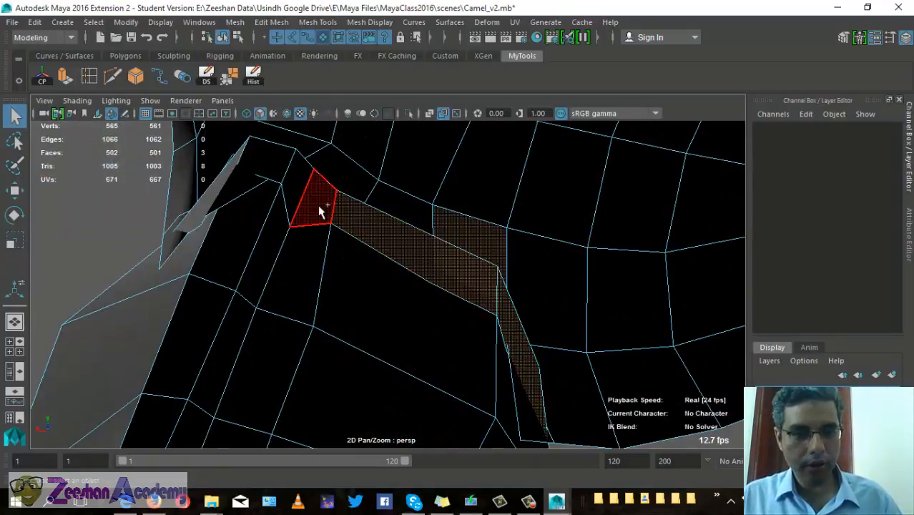
pyautogui.keyDown('shift'); pyautogui.click(292, 192); pyautogui.keyUp('shift')
pyautogui.keyDown('alt'); pyautogui.moveTo(292, 194); pyautogui.dragTo(431, 302); pyautogui.keyUp('alt')
pyautogui.keyDown('shift'); pyautogui.click(273, 171); pyautogui.keyUp('shift')
pyautogui.press('Delete')
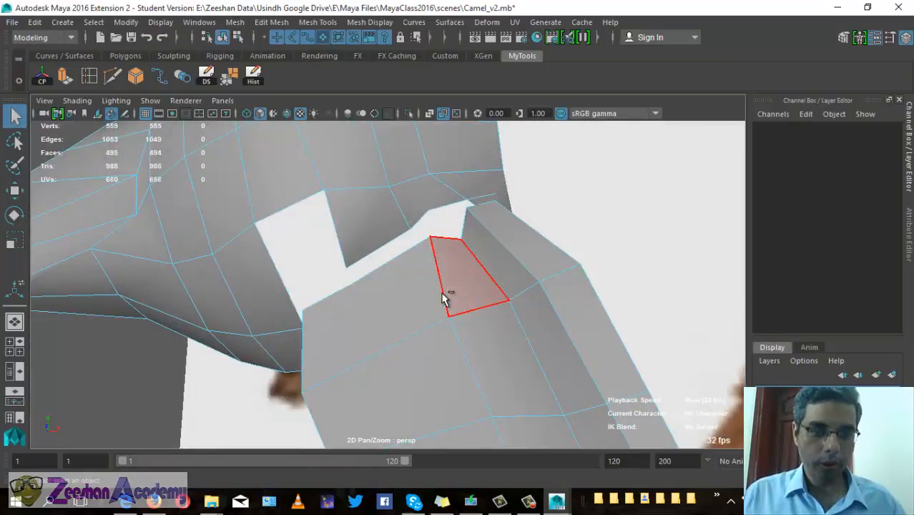
pyautogui.hotkey('ctrl', 'z')
pyautogui.keyDown('alt'); pyautogui.moveTo(364, 298); pyautogui.dragTo(454, 188); pyautogui.keyUp('alt')
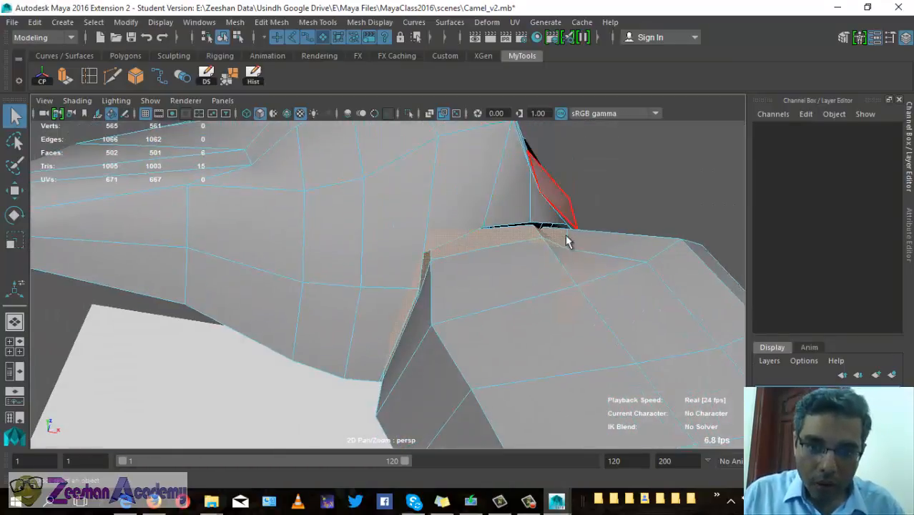
pyautogui.keyDown('alt'); pyautogui.moveTo(565, 241); pyautogui.dragTo(404, 288); pyautogui.keyUp('alt')
pyautogui.click(469, 361)
pyautogui.press('Delete')
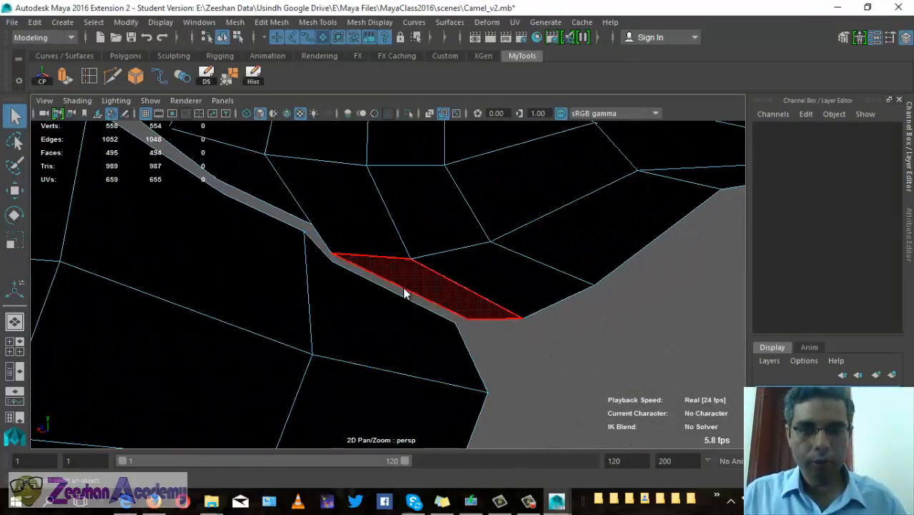
# Switch to vertex mode and wireframe display, and merge the facing head and neck vertices at the outer end of the gap
pyautogui.moveTo(404, 288); pyautogui.dragTo(342, 129, button='right')
pyautogui.keyDown('alt'); pyautogui.moveTo(451, 303); pyautogui.dragTo(497, 322); pyautogui.keyUp('alt')
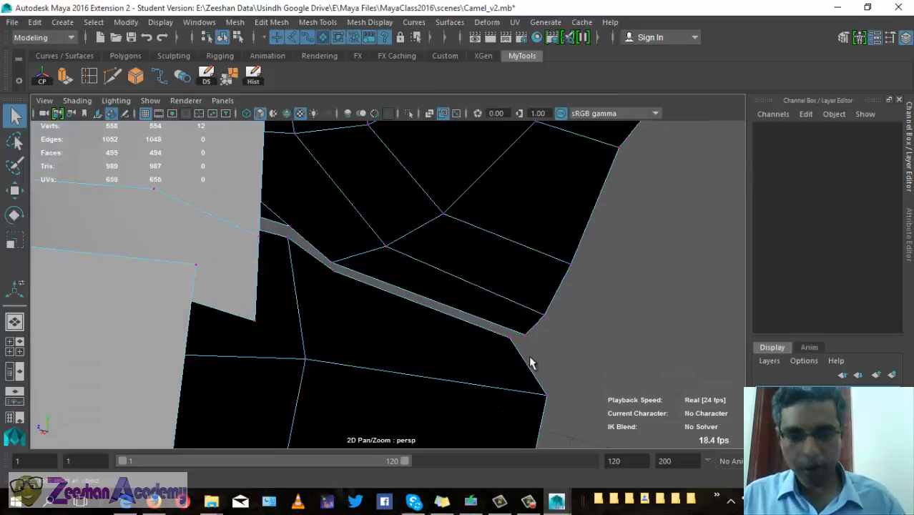
pyautogui.press('4')
pyautogui.keyDown('alt'); pyautogui.moveTo(516, 368); pyautogui.dragTo(444, 342); pyautogui.keyUp('alt')
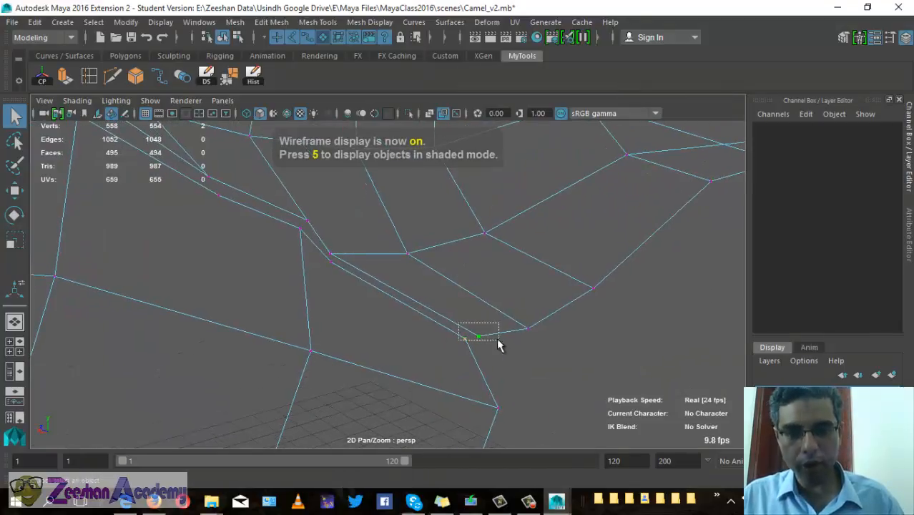
pyautogui.press('g')
# Merge the next three pairs of facing head and neck vertices along the gap
pyautogui.keyDown('alt'); pyautogui.moveTo(382, 292); pyautogui.dragTo(445, 339, button='middle'); pyautogui.keyUp('alt')
pyautogui.moveTo(418, 284); pyautogui.dragTo(374, 313)
pyautogui.press('g')
pyautogui.keyDown('alt'); pyautogui.moveTo(395, 304); pyautogui.dragTo(425, 322, button='middle'); pyautogui.keyUp('alt')
pyautogui.moveTo(420, 276); pyautogui.dragTo(367, 322)
pyautogui.press('g')
pyautogui.keyDown('alt'); pyautogui.moveTo(345, 268); pyautogui.dragTo(387, 359); pyautogui.keyUp('alt')
pyautogui.press('g')
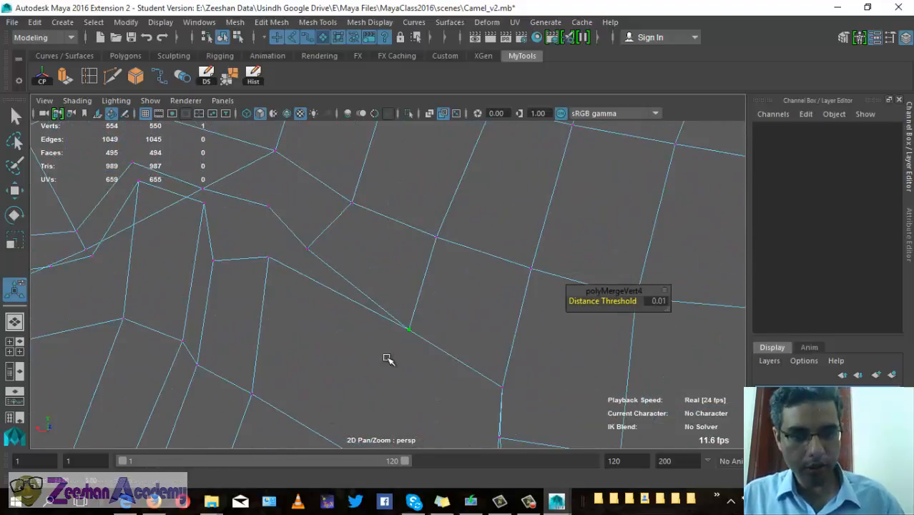
# Merge the next facing head and neck vertex pairs, continuing along the gap toward the back of the neck
pyautogui.keyDown('alt'); pyautogui.moveTo(293, 287); pyautogui.dragTo(339, 238); pyautogui.keyUp('alt')
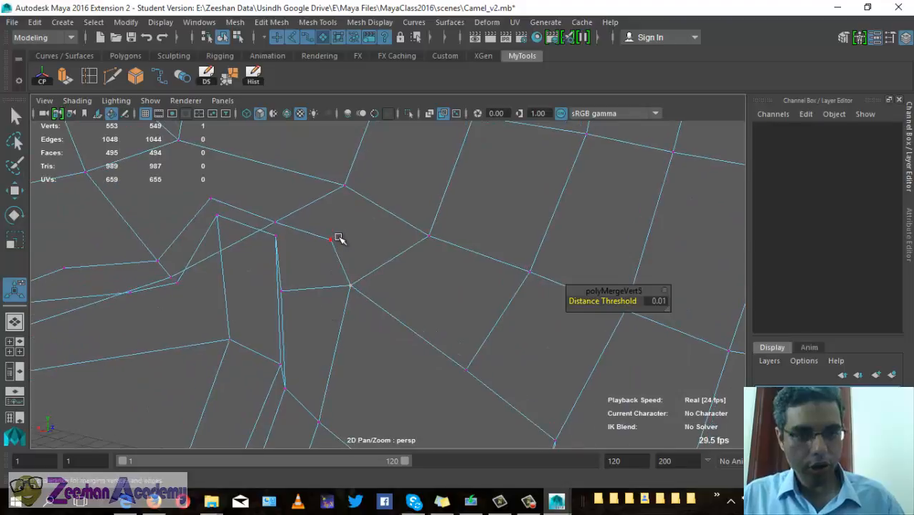
pyautogui.keyDown('alt'); pyautogui.moveTo(298, 288); pyautogui.dragTo(356, 285); pyautogui.keyUp('alt')
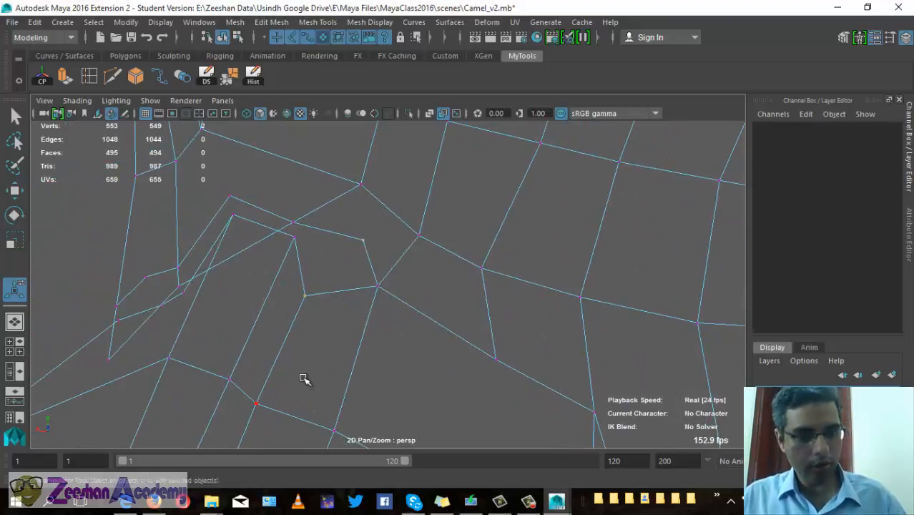
pyautogui.press('g')
pyautogui.keyDown('alt'); pyautogui.moveTo(304, 379); pyautogui.dragTo(361, 281); pyautogui.keyUp('alt')
pyautogui.moveTo(310, 300); pyautogui.dragTo(308, 300)
pyautogui.press('g')
pyautogui.keyDown('alt'); pyautogui.moveTo(325, 270); pyautogui.dragTo(343, 286); pyautogui.keyUp('alt')
pyautogui.moveTo(332, 236); pyautogui.dragTo(330, 262)
pyautogui.press('g')
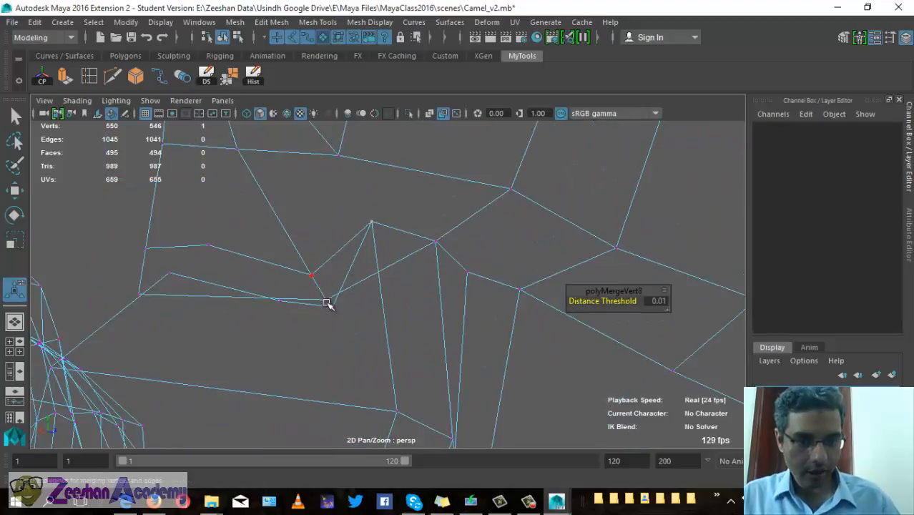
# Merge the next head and neck vertices up to the centre-line end of the gap, undoing one wrong merge
pyautogui.keyDown('alt'); pyautogui.moveTo(367, 326); pyautogui.dragTo(86, 369); pyautogui.keyUp('alt')
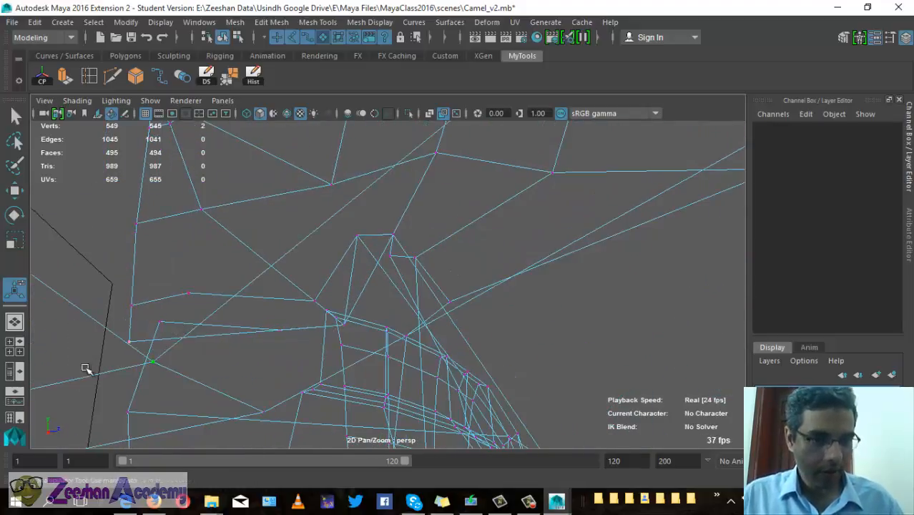
pyautogui.press('g')
pyautogui.keyDown('alt'); pyautogui.moveTo(232, 336); pyautogui.dragTo(368, 325, button='middle'); pyautogui.keyUp('alt')
pyautogui.hotkey('ctrl', 'z')
pyautogui.keyDown('alt'); pyautogui.moveTo(327, 356); pyautogui.dragTo(411, 312, button='middle'); pyautogui.keyUp('alt')
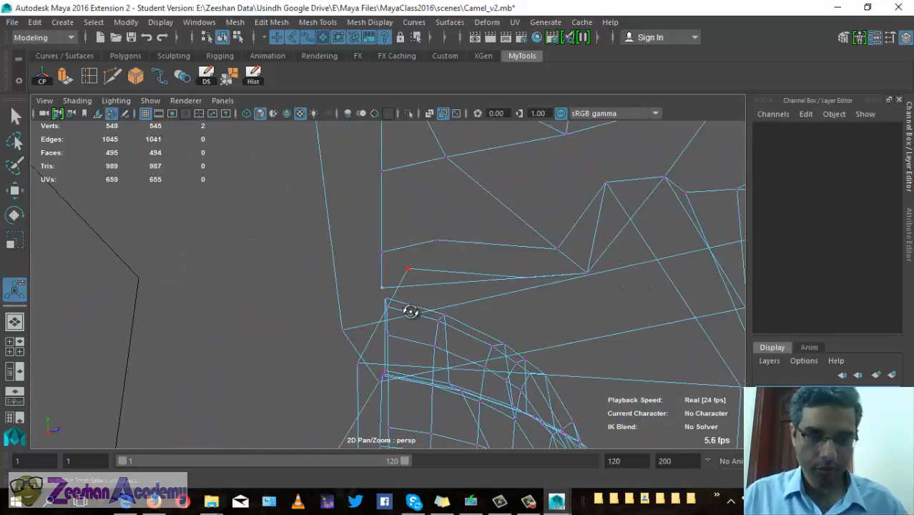
pyautogui.keyDown('alt'); pyautogui.moveTo(410, 310); pyautogui.dragTo(430, 315); pyautogui.keyUp('alt')
pyautogui.moveTo(402, 288); pyautogui.dragTo(338, 334)
pyautogui.press('g')
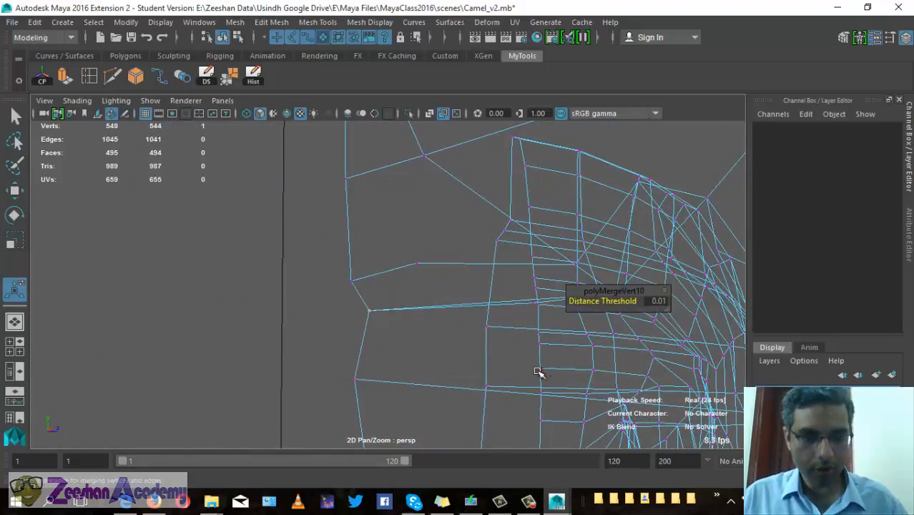
# Merge the extra vertex midway along the centre-line side of the seam into the neighbouring inner corner vertex
pyautogui.keyDown('alt'); pyautogui.moveTo(541, 372); pyautogui.dragTo(487, 361); pyautogui.keyUp('alt')
pyautogui.keyDown('alt'); pyautogui.moveTo(499, 344); pyautogui.dragTo(427, 334, button='middle'); pyautogui.keyUp('alt')
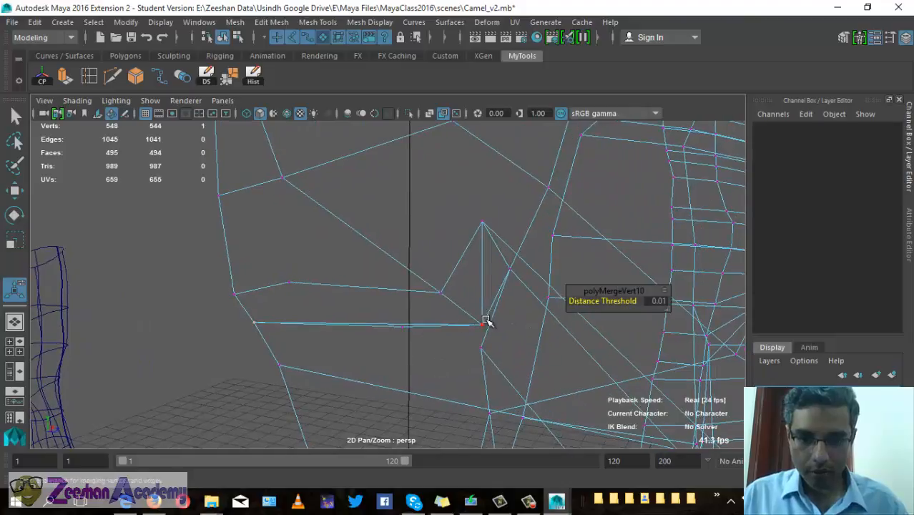
pyautogui.moveTo(471, 362)
pyautogui.keyDown('alt'); pyautogui.mouseDown()
pyautogui.moveTo(544, 334)
pyautogui.moveTo(618, 341)
pyautogui.mouseUp(); pyautogui.keyUp('alt')
pyautogui.press('g')
pyautogui.keyDown('alt'); pyautogui.moveTo(616, 340); pyautogui.dragTo(486, 358, button='middle'); pyautogui.keyUp('alt')
# Switch to shaded display and merge the notch's lowest neck vertex with the adjacent peak vertex on the seam
pyautogui.press('5')
pyautogui.moveTo(464, 331)
pyautogui.keyDown('alt'); pyautogui.mouseDown()
pyautogui.moveTo(569, 357)
pyautogui.moveTo(683, 357)
pyautogui.moveTo(543, 347)
pyautogui.moveTo(388, 285)
pyautogui.mouseUp(); pyautogui.keyUp('alt')
pyautogui.keyDown('shift'); pyautogui.click(287, 217); pyautogui.keyUp('shift')
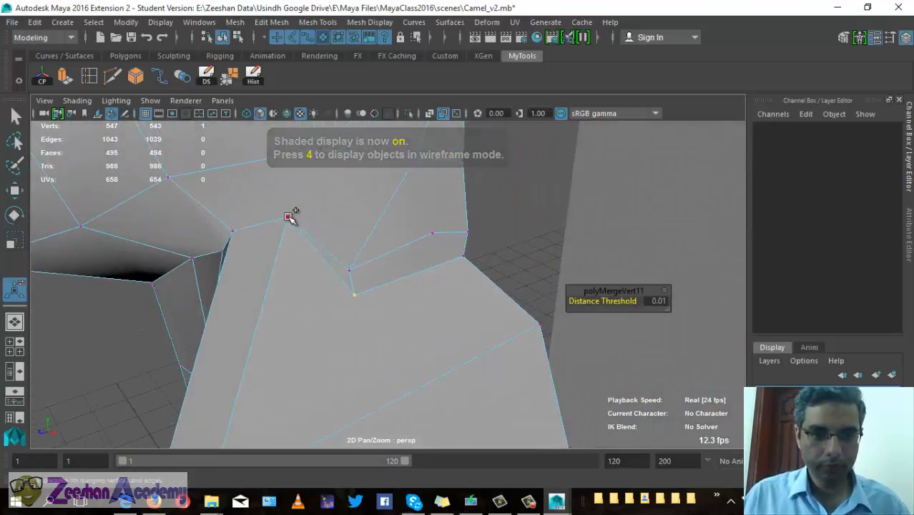
pyautogui.press('g')
# Move the leftover vertex above the seam, and delete the surplus edge running from it toward the centre line in edge mode
pyautogui.keyDown('alt'); pyautogui.moveTo(446, 342); pyautogui.dragTo(362, 285); pyautogui.keyUp('alt')
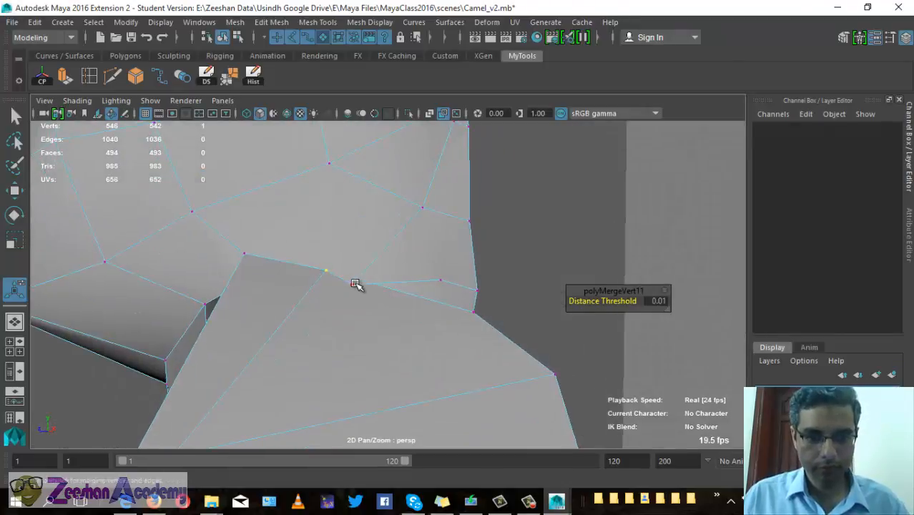
pyautogui.click(352, 284)
pyautogui.press('w')
pyautogui.keyDown('alt'); pyautogui.moveTo(351, 190); pyautogui.dragTo(433, 274); pyautogui.keyUp('alt')
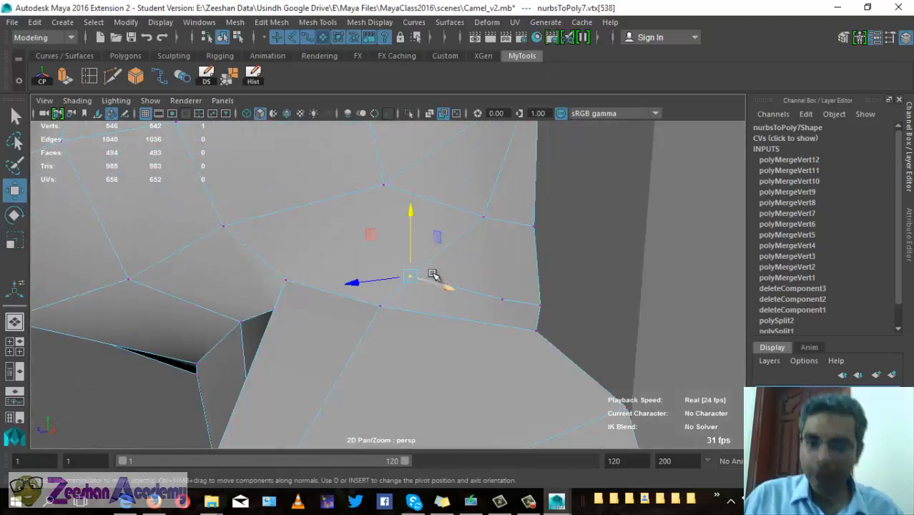
pyautogui.rightClick(493, 298)
pyautogui.moveTo(506, 149); pyautogui.dragTo(500, 92, button='right')
pyautogui.click(476, 293)
pyautogui.press('Delete')
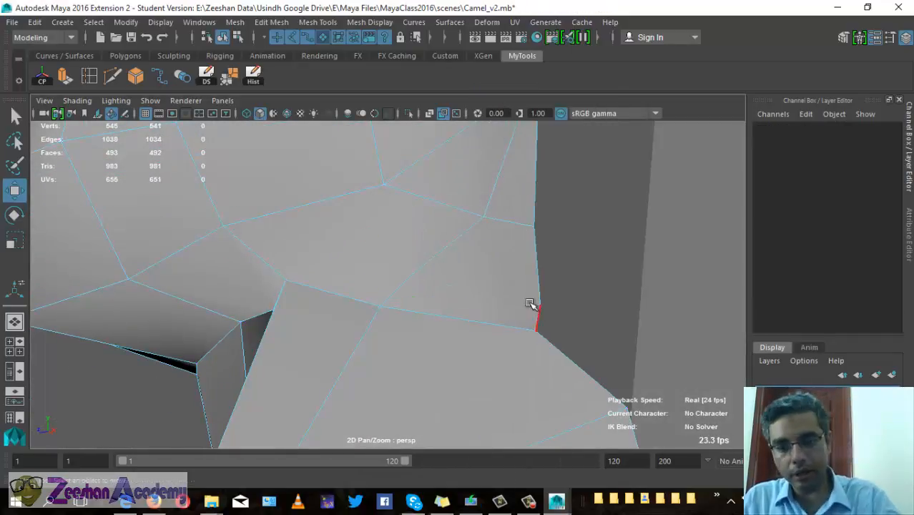
# In vertex mode, delete the two leftover vertices above the seam, one inside the face and one on the centre-line border
pyautogui.moveTo(464, 147); pyautogui.dragTo(425, 201, button='right')
pyautogui.click(412, 276)
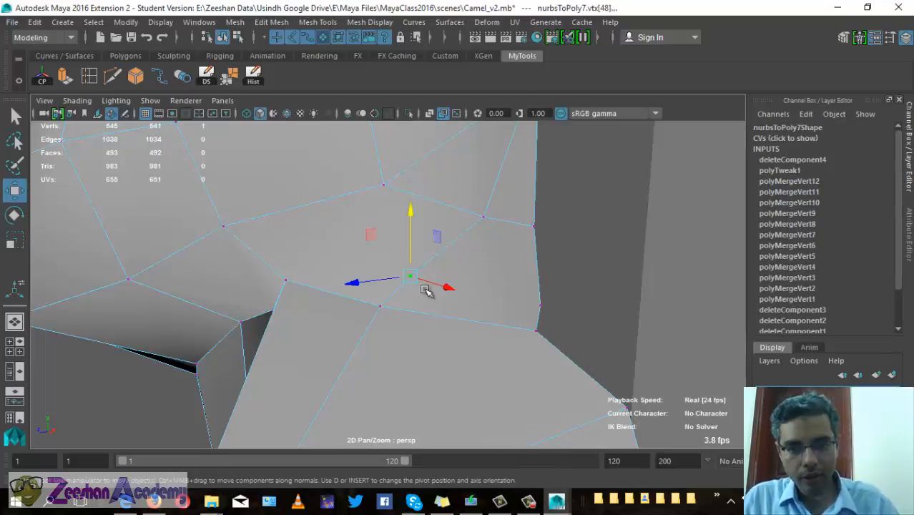
pyautogui.press('Delete')
pyautogui.click(541, 308)
pyautogui.press('Delete')
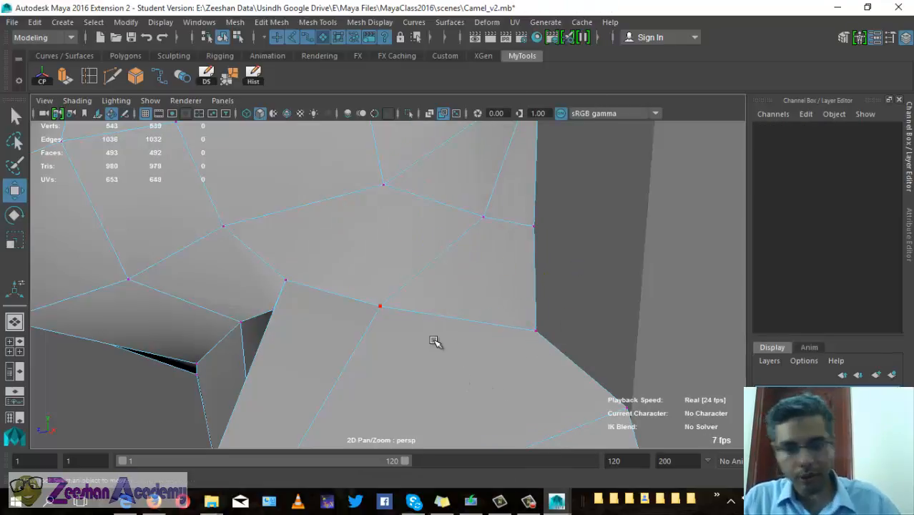
# Cut a new edge line with Multi-Cut from the head seam down the middle of the neck's face strip to the chest
pyautogui.keyDown('alt'); pyautogui.moveTo(399, 338); pyautogui.dragTo(316, 296); pyautogui.keyUp('alt')
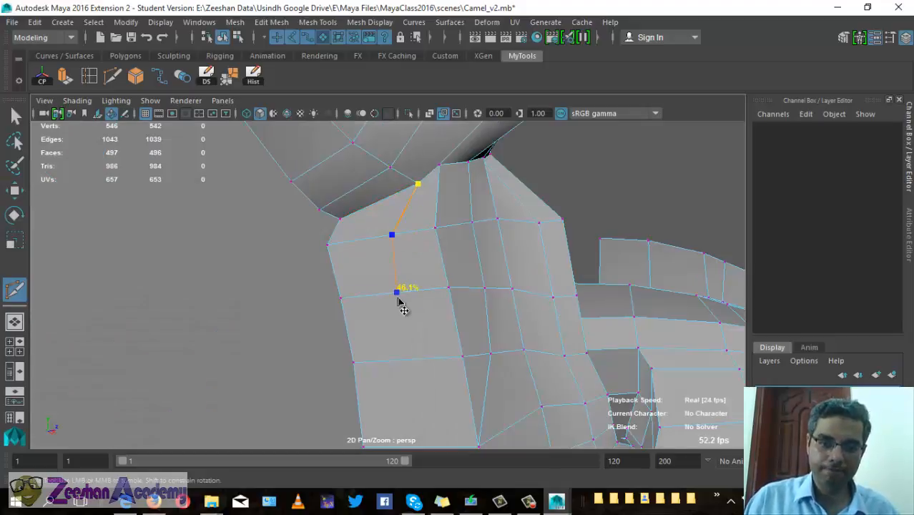
pyautogui.keyDown('alt'); pyautogui.moveTo(407, 372); pyautogui.dragTo(401, 250, button='middle'); pyautogui.keyUp('alt')
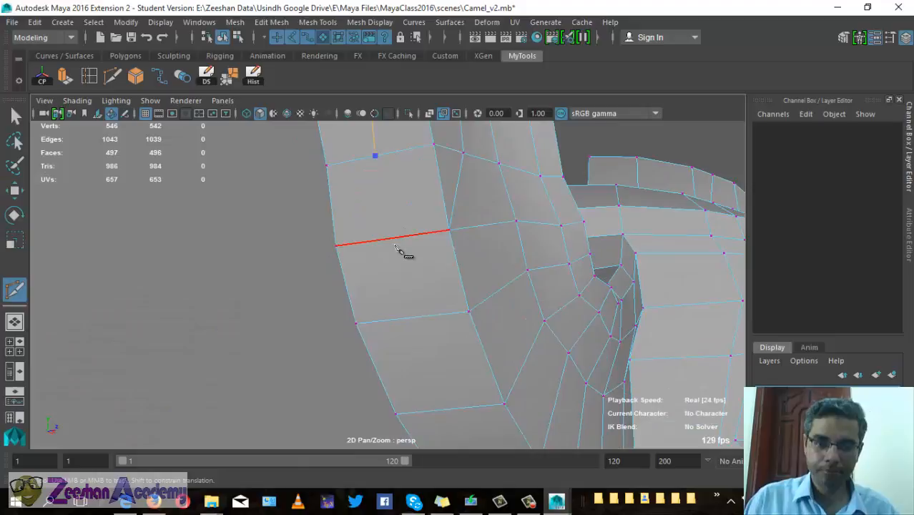
pyautogui.click(404, 320)
pyautogui.keyDown('alt'); pyautogui.moveTo(479, 341); pyautogui.dragTo(458, 174, button='middle'); pyautogui.keyUp('alt')
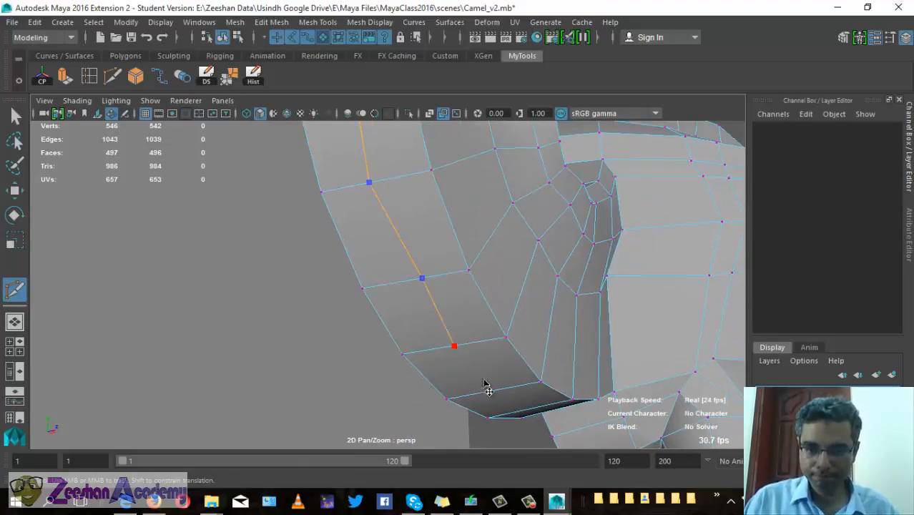
pyautogui.keyDown('alt'); pyautogui.moveTo(483, 381); pyautogui.dragTo(475, 335); pyautogui.keyUp('alt')
pyautogui.keyDown('alt'); pyautogui.moveTo(594, 379); pyautogui.dragTo(475, 338, button='right'); pyautogui.keyUp('alt')
pyautogui.keyDown('alt'); pyautogui.moveTo(475, 338); pyautogui.dragTo(366, 287, button='middle'); pyautogui.keyUp('alt')
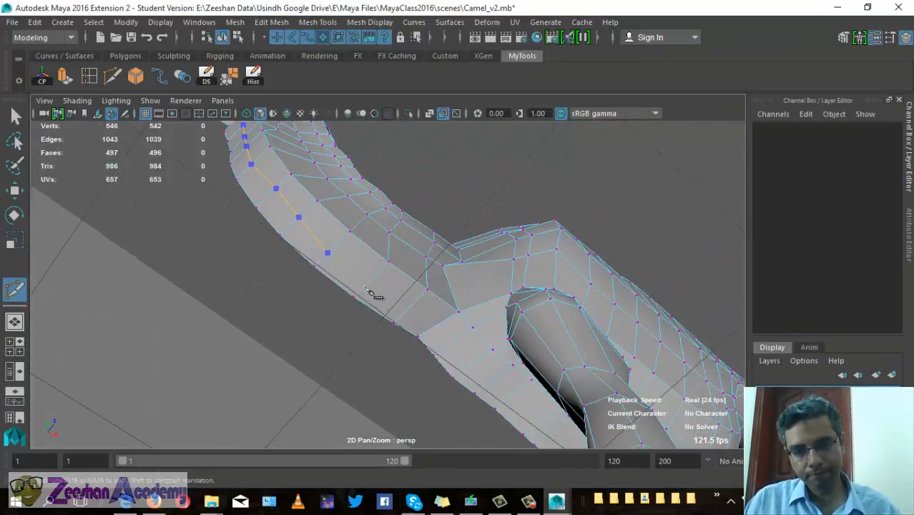
pyautogui.click(431, 326)
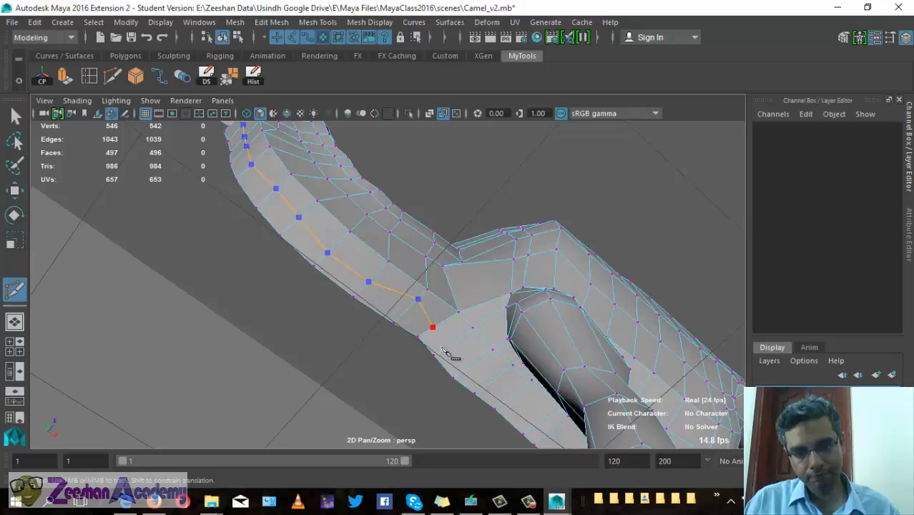
pyautogui.click(434, 354)
pyautogui.rightClick(441, 417)
# Save the scene, continuing past the Student Version notice
pyautogui.keyDown('alt'); pyautogui.moveTo(448, 366); pyautogui.dragTo(493, 386); pyautogui.keyUp('alt')
pyautogui.keyDown('alt'); pyautogui.moveTo(449, 349); pyautogui.dragTo(512, 364); pyautogui.keyUp('alt')
pyautogui.keyDown('alt'); pyautogui.moveTo(513, 364); pyautogui.dragTo(520, 365, button='right'); pyautogui.keyUp('alt')
pyautogui.keyDown('ctrl'); pyautogui.click(490, 346); pyautogui.keyUp('ctrl')
pyautogui.hotkey('ctrl', 's')
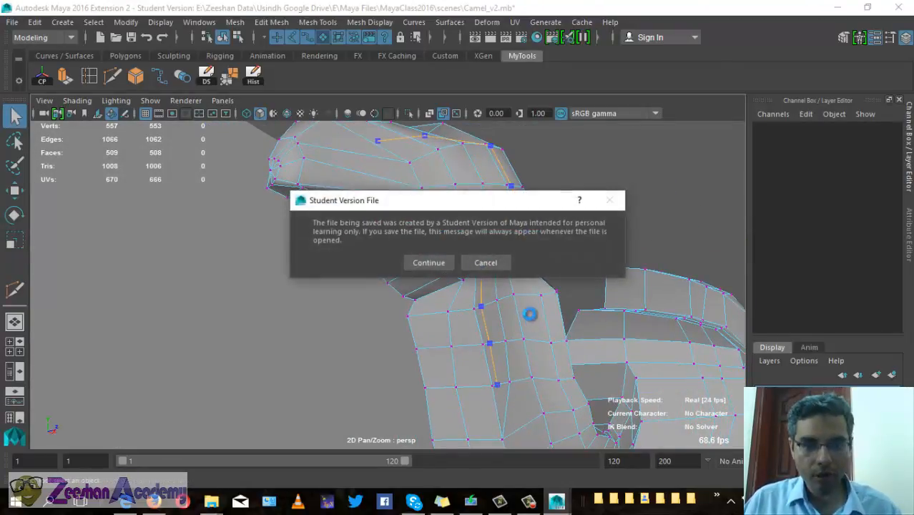
pyautogui.click(418, 262)
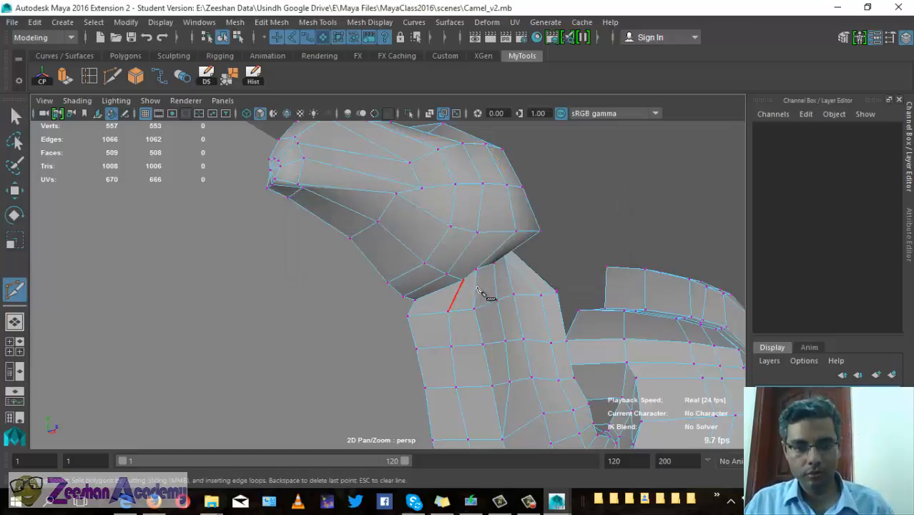
# Select the half camel in object mode, duplicate it and move the copy about 5.53 units along Z
pyautogui.keyDown('alt'); pyautogui.moveTo(583, 276); pyautogui.dragTo(530, 276); pyautogui.keyUp('alt')
pyautogui.moveTo(462, 238); pyautogui.dragTo(512, 113, button='right')
pyautogui.press('q')
pyautogui.keyDown('alt'); pyautogui.moveTo(427, 272); pyautogui.dragTo(490, 368); pyautogui.keyUp('alt')
pyautogui.press('w')
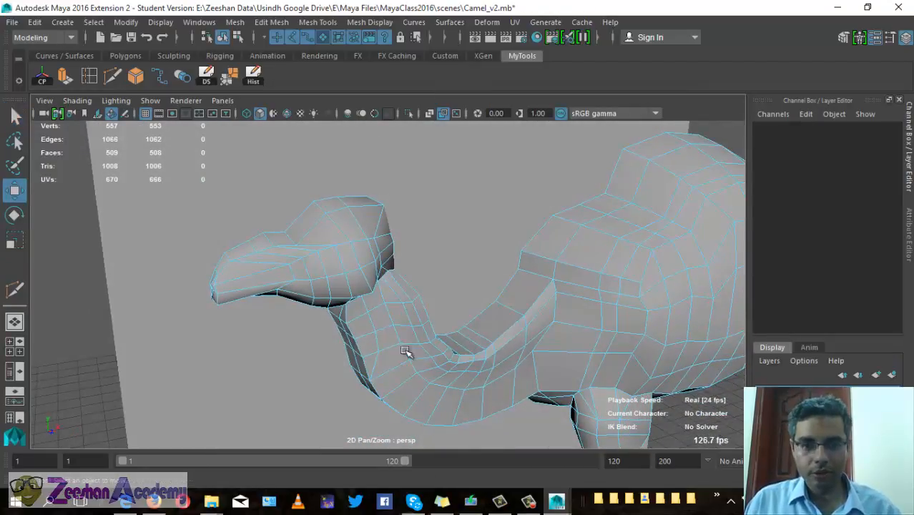
pyautogui.keyDown('alt'); pyautogui.moveTo(541, 267); pyautogui.dragTo(578, 355); pyautogui.keyUp('alt')
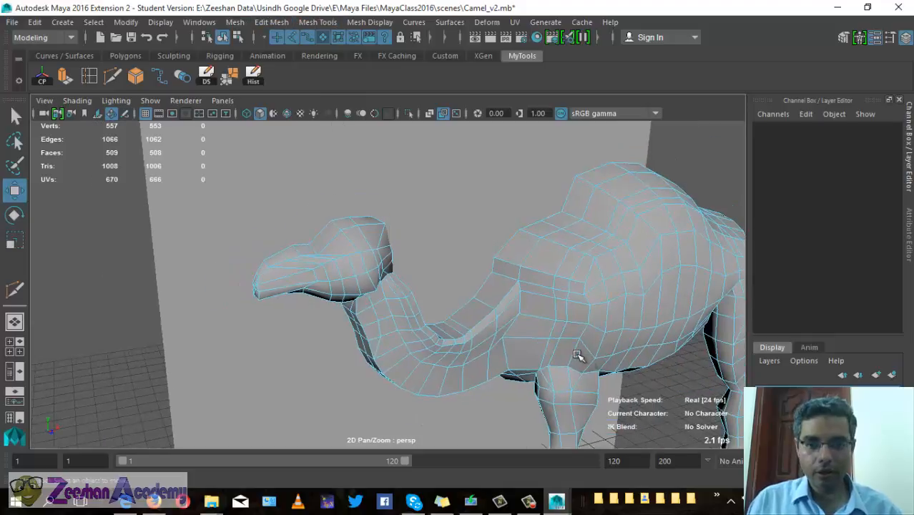
pyautogui.moveTo(615, 309); pyautogui.dragTo(669, 160, button='right')
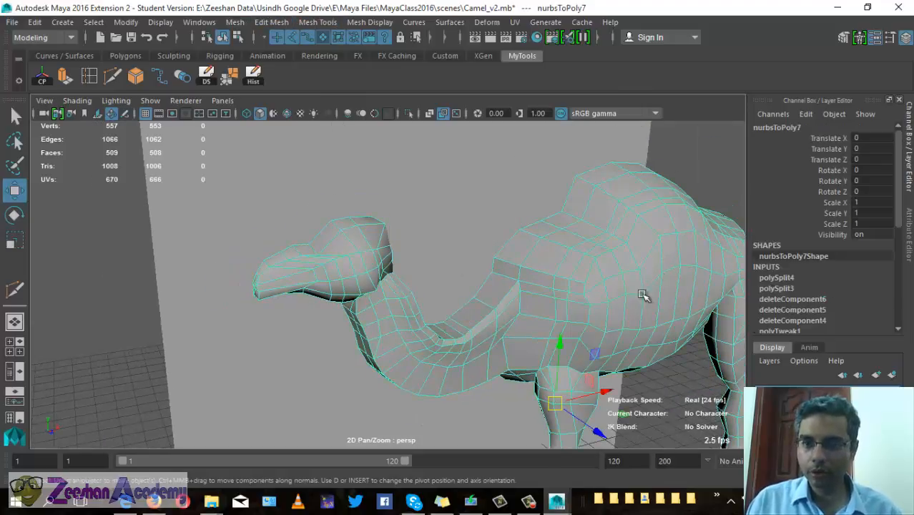
pyautogui.keyDown('alt'); pyautogui.moveTo(645, 295); pyautogui.dragTo(475, 317, button='right'); pyautogui.keyUp('alt')
pyautogui.keyDown('alt'); pyautogui.moveTo(474, 317); pyautogui.dragTo(459, 333); pyautogui.keyUp('alt')
pyautogui.hotkey('ctrl', 'd')
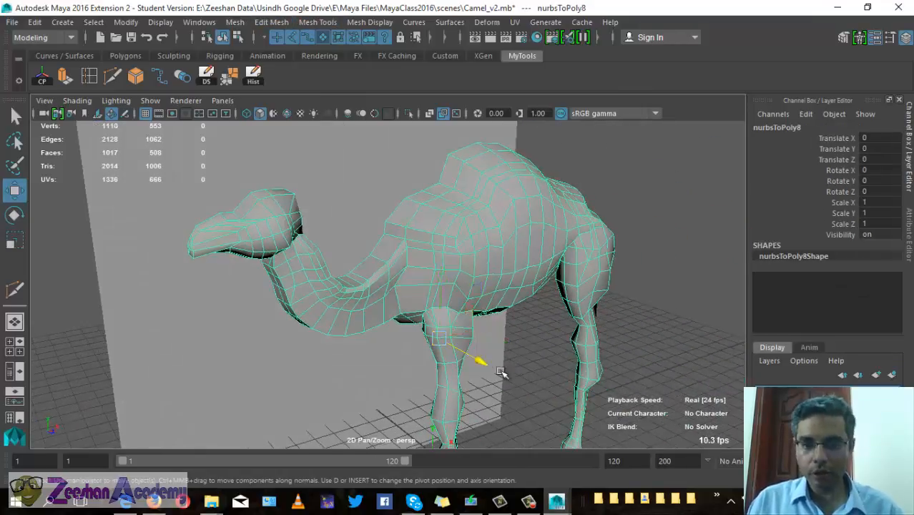
pyautogui.moveTo(500, 372); pyautogui.dragTo(572, 419)
# Smooth the duplicated half camel with one division and deselect it
pyautogui.click(235, 22)
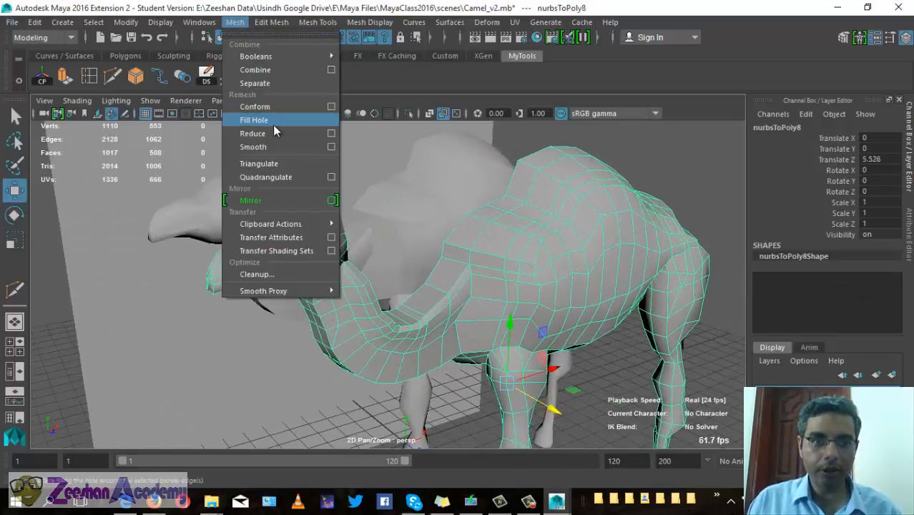
pyautogui.click(275, 147)
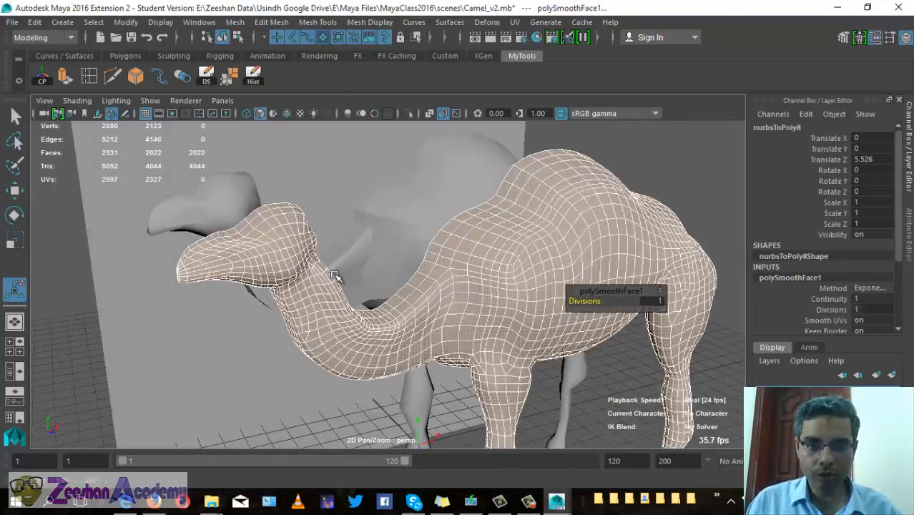
pyautogui.click(80, 267)
# Examine the smoothed copy's head, neck seam and chest from several angles beside the unsmoothed model
pyautogui.keyDown('alt'); pyautogui.moveTo(80, 267); pyautogui.dragTo(299, 207); pyautogui.keyUp('alt')
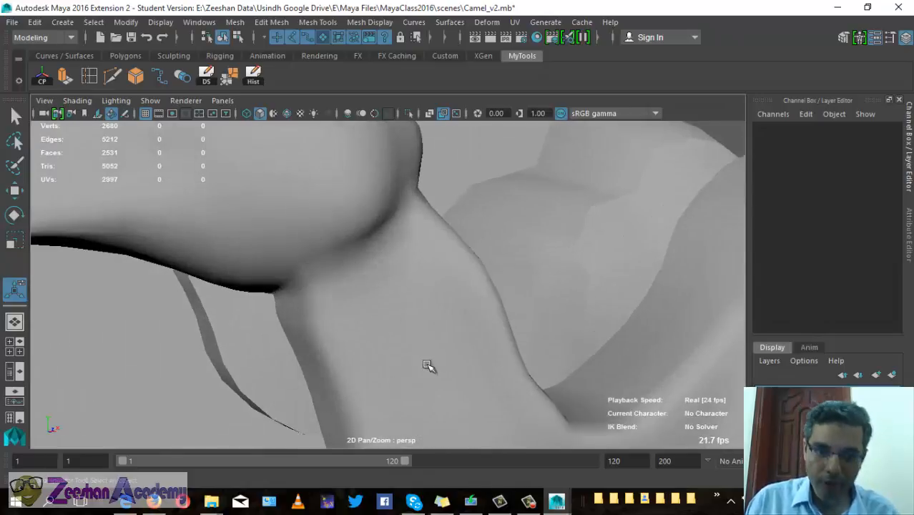
pyautogui.keyDown('alt'); pyautogui.moveTo(428, 365); pyautogui.dragTo(459, 327); pyautogui.keyUp('alt')
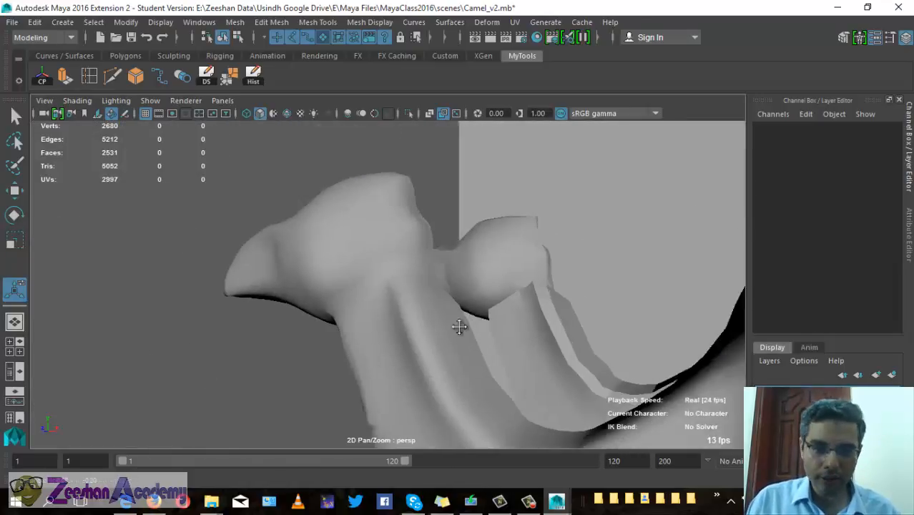
pyautogui.keyDown('alt'); pyautogui.moveTo(460, 327); pyautogui.dragTo(393, 326, button='middle'); pyautogui.keyUp('alt')
pyautogui.keyDown('alt'); pyautogui.moveTo(592, 432); pyautogui.dragTo(274, 257); pyautogui.keyUp('alt')
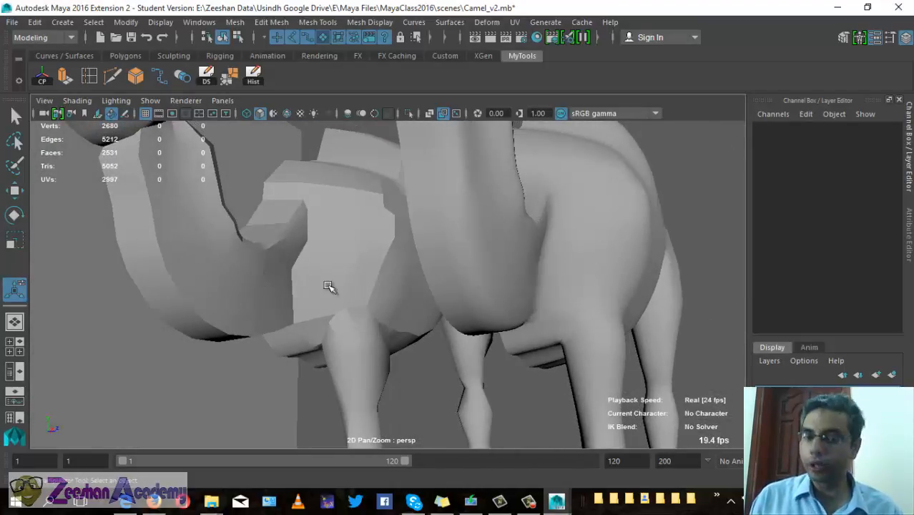
pyautogui.keyDown('alt'); pyautogui.moveTo(405, 283); pyautogui.dragTo(386, 301, button='middle'); pyautogui.keyUp('alt')
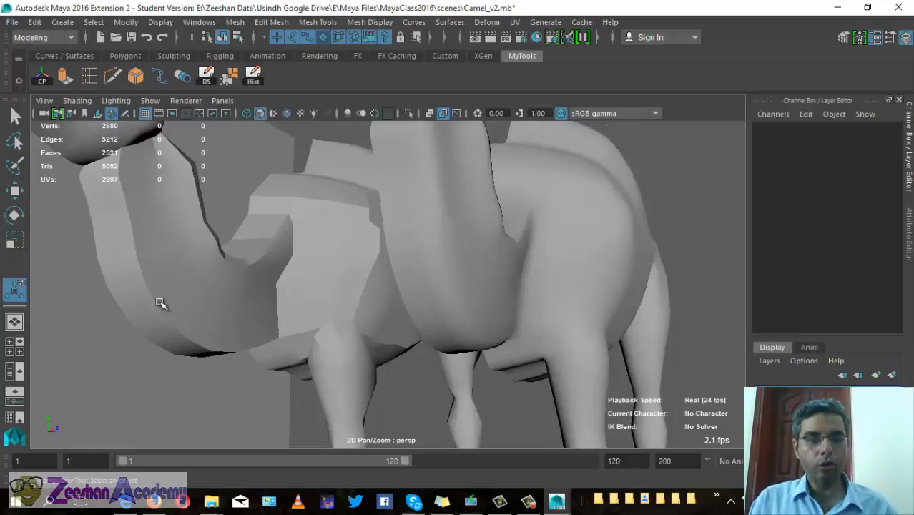
pyautogui.keyDown('alt'); pyautogui.moveTo(565, 258); pyautogui.dragTo(357, 263); pyautogui.keyUp('alt')
pyautogui.keyDown('alt'); pyautogui.moveTo(342, 268); pyautogui.dragTo(379, 236, button='right'); pyautogui.keyUp('alt')
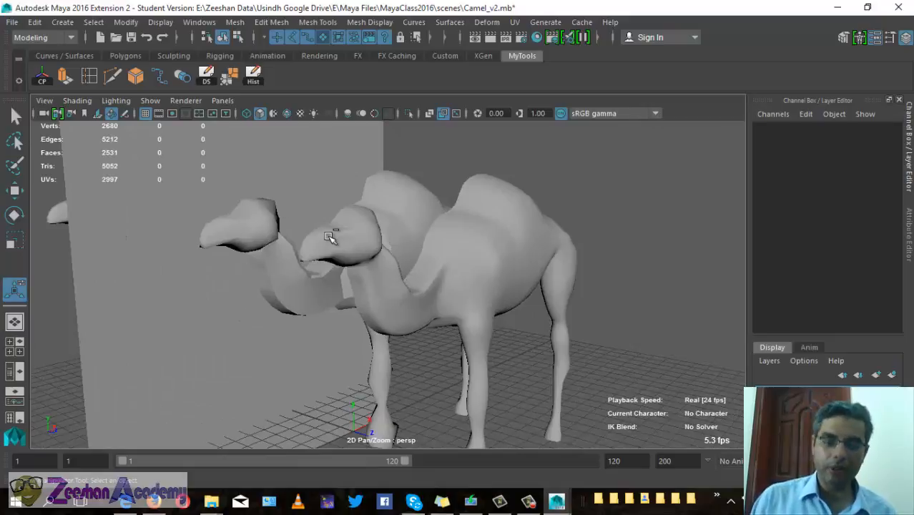
# Save the scene with the smoothed duplicate, accepting the Student Version notice
pyautogui.hotkey('ctrl', 's')
pyautogui.click(420, 263)
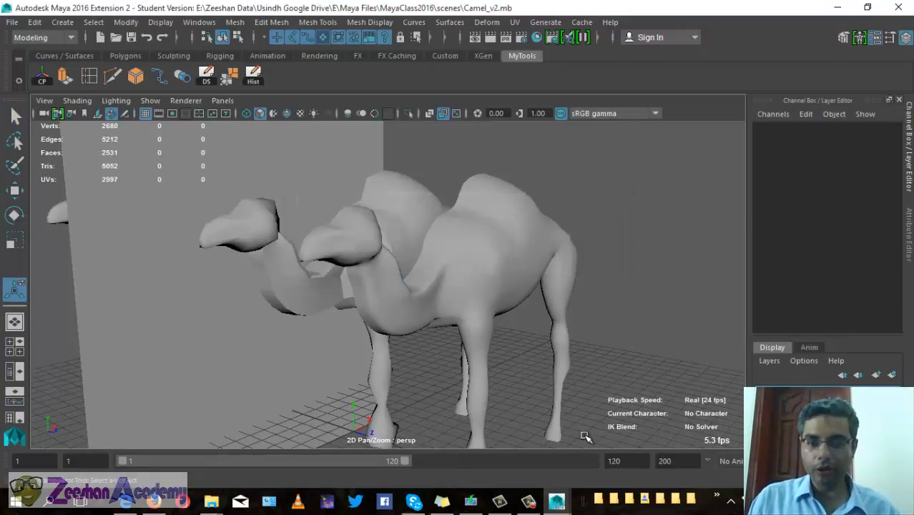
pyautogui.click(557, 500)
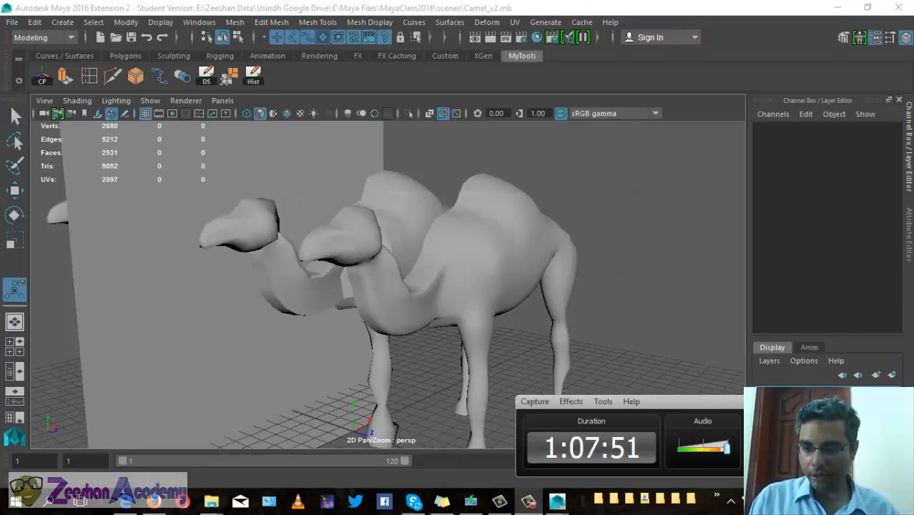